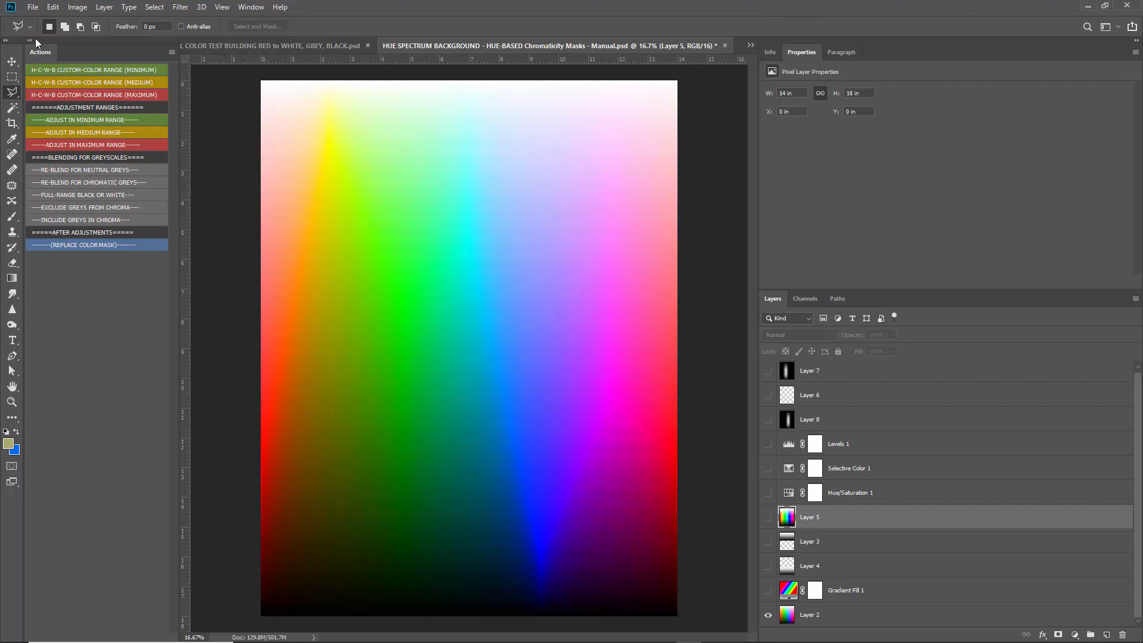
Collapse the Actions panel, switch to the Move tool, and show Layer 5 instead of Layer 2.
{"action": "left_click", "coordinate": [36, 39]}
{"action": "key", "text": "v"}
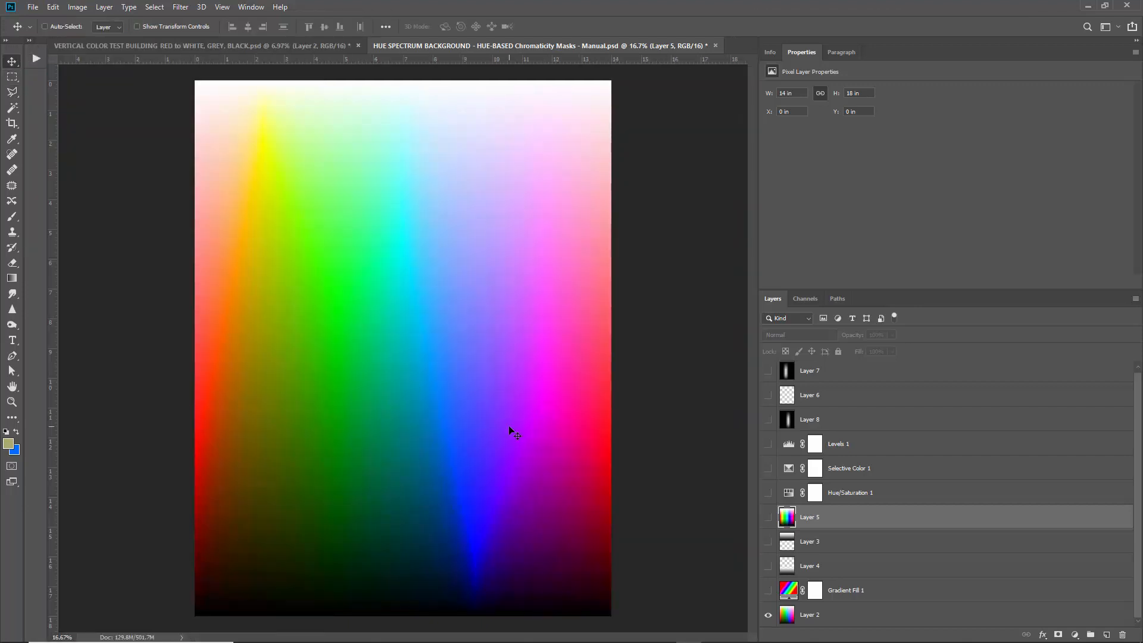
{"action": "left_click", "coordinate": [768, 616]}
{"action": "left_click", "coordinate": [768, 517]}
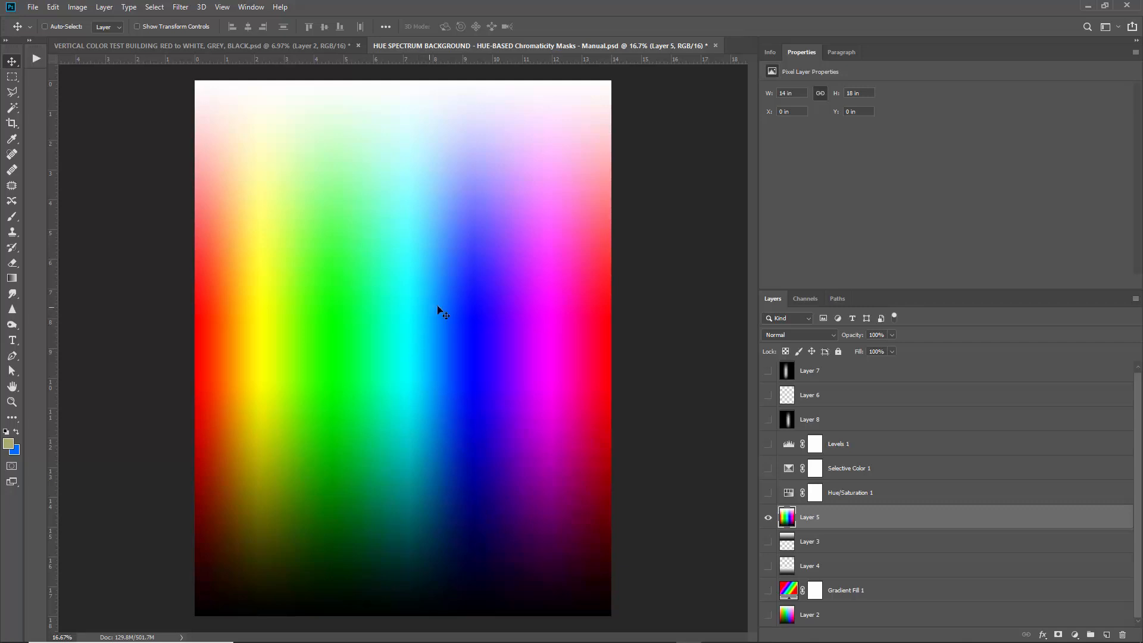
Drag Layer 5 directly above Layer 2, then hide it and re-show and select Layer 2.
{"action": "left_click_drag", "start_coordinate": [814, 520], "coordinate": [833, 602]}
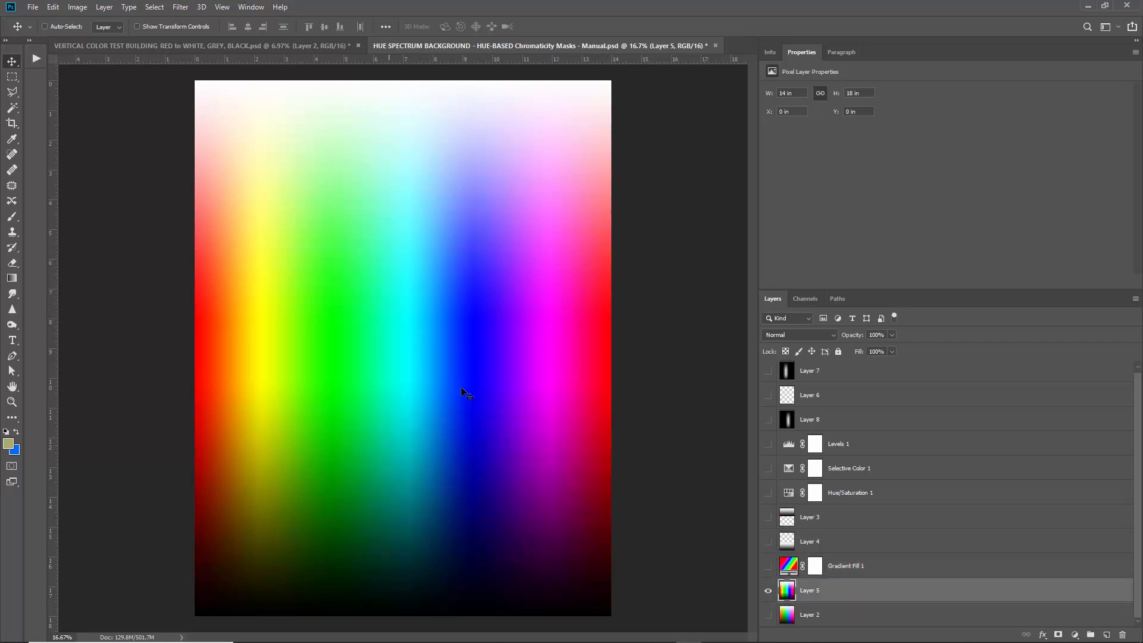
{"action": "left_click", "coordinate": [769, 591]}
{"action": "left_click", "coordinate": [769, 614]}
{"action": "left_click", "coordinate": [830, 617]}
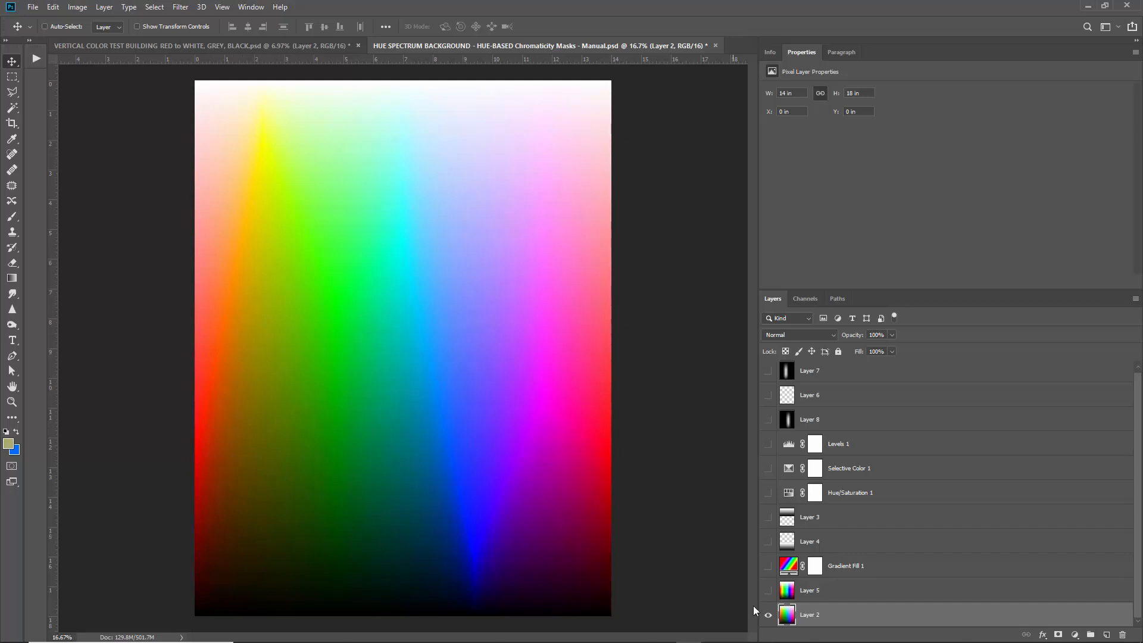
Hide Layer 2, show Layer 5 and make Layer 5 the active layer.
{"action": "left_click", "coordinate": [768, 614]}
{"action": "left_click", "coordinate": [768, 590]}
{"action": "left_click", "coordinate": [809, 589]}
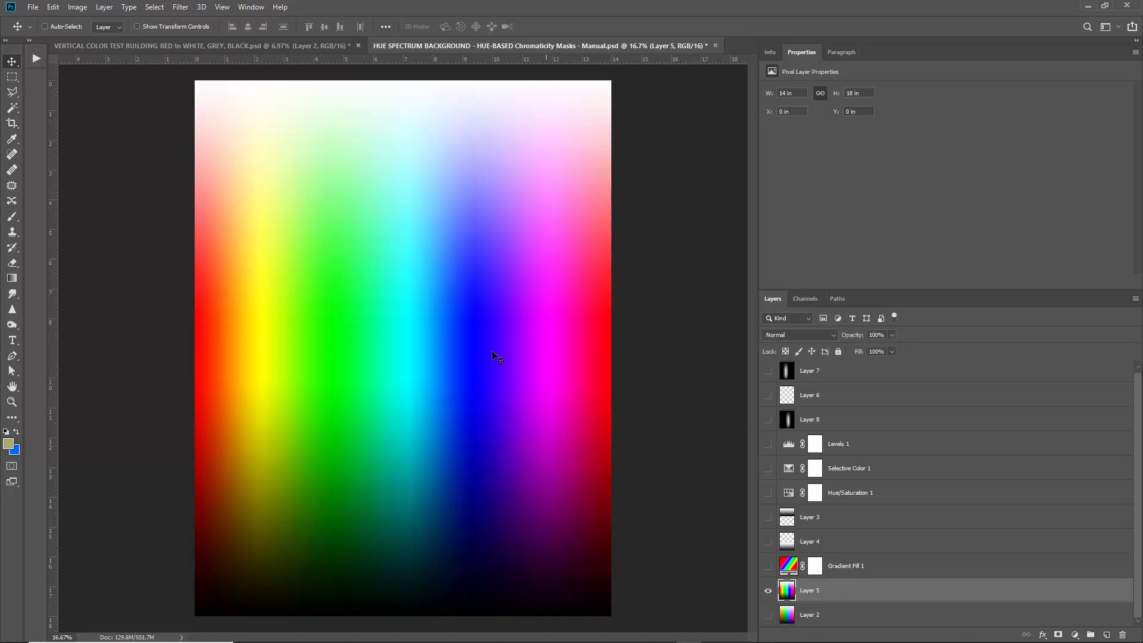
Zoom in and out around the canvas to inspect Layer 5's colour bands.
{"action": "scroll", "coordinate": [262, 363], "scroll_direction": "up", "scroll_amount": 4}
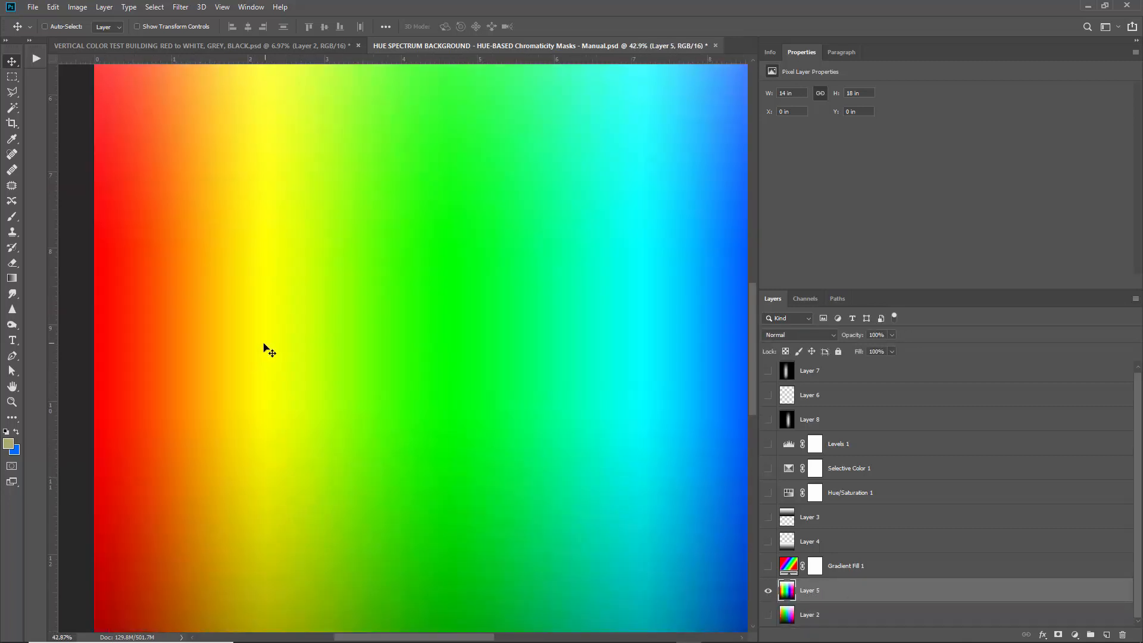
{"action": "scroll", "coordinate": [265, 350], "scroll_direction": "up", "scroll_amount": 1}
{"action": "scroll", "coordinate": [262, 349], "scroll_direction": "down", "scroll_amount": 3}
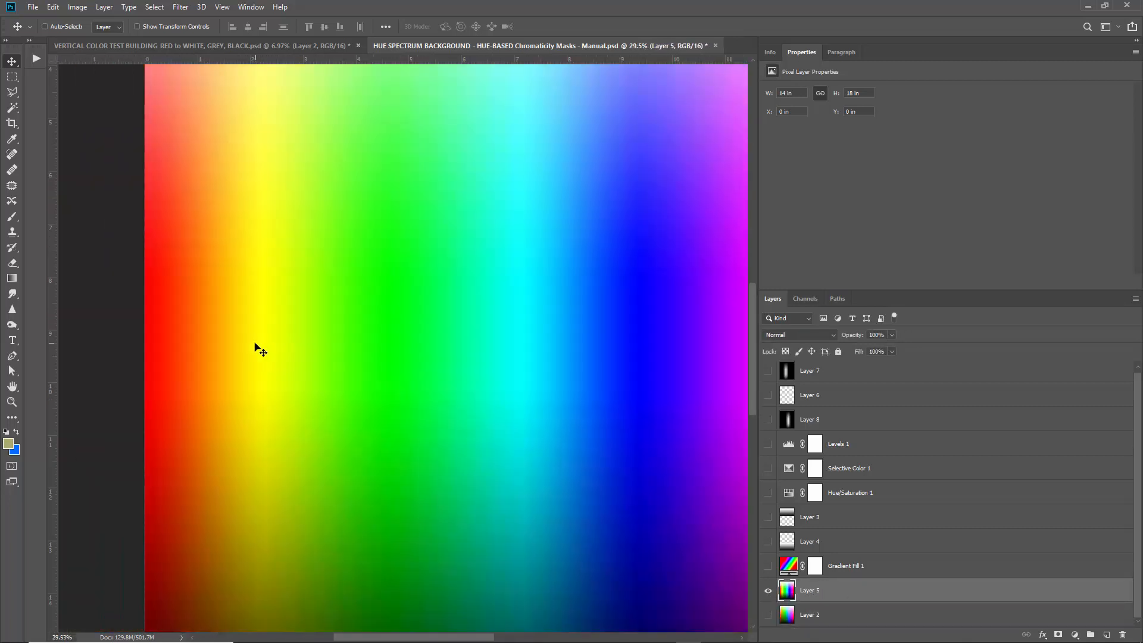
{"action": "scroll", "coordinate": [428, 365], "scroll_direction": "down", "scroll_amount": 1}
{"action": "scroll", "coordinate": [421, 319], "scroll_direction": "up", "scroll_amount": 3}
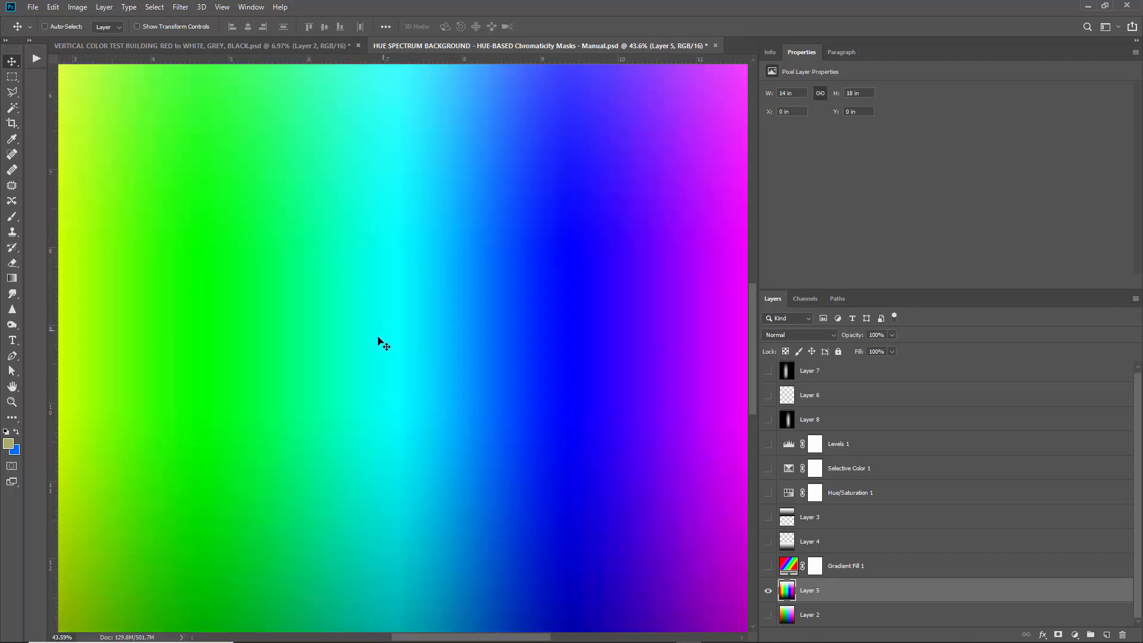
{"action": "scroll", "coordinate": [579, 354], "scroll_direction": "down", "scroll_amount": 2}
{"action": "scroll", "coordinate": [632, 322], "scroll_direction": "up", "scroll_amount": 2}
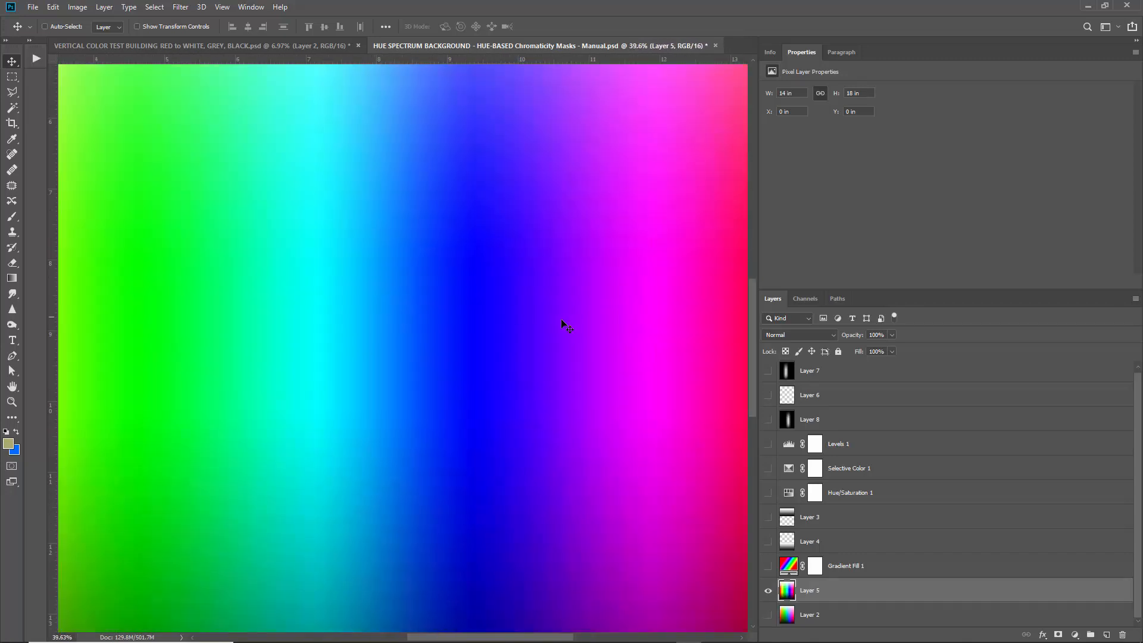
{"action": "scroll", "coordinate": [483, 324], "scroll_direction": "up", "scroll_amount": 2}
{"action": "scroll", "coordinate": [513, 369], "scroll_direction": "down", "scroll_amount": 4}
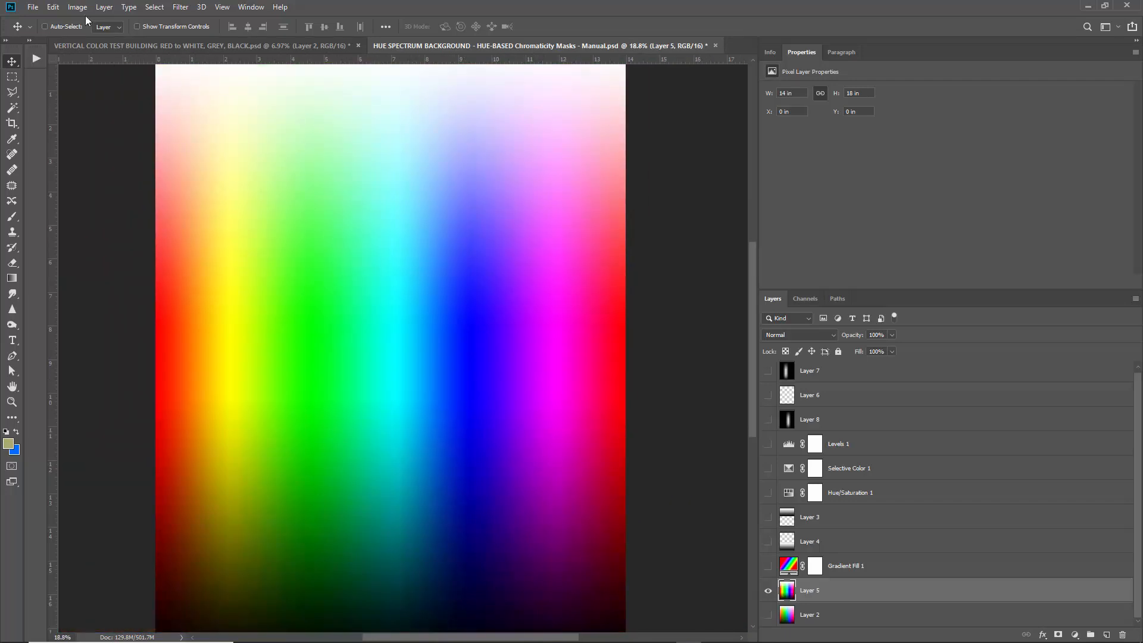
{"action": "left_click", "coordinate": [78, 7]}
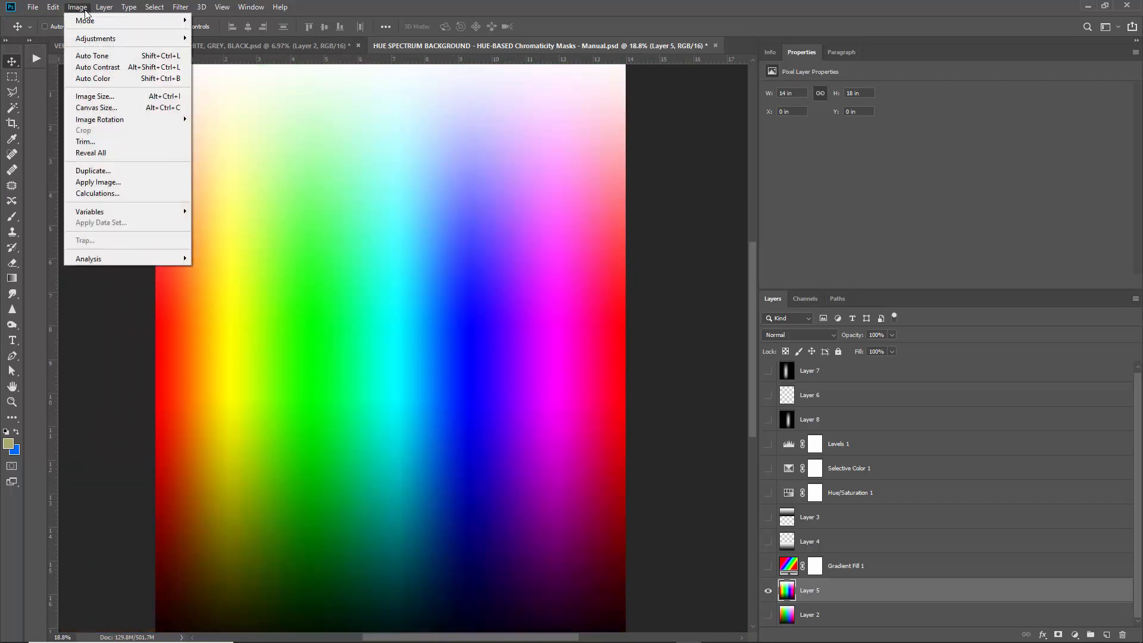
{"action": "mouse_move", "coordinate": [100, 39]}
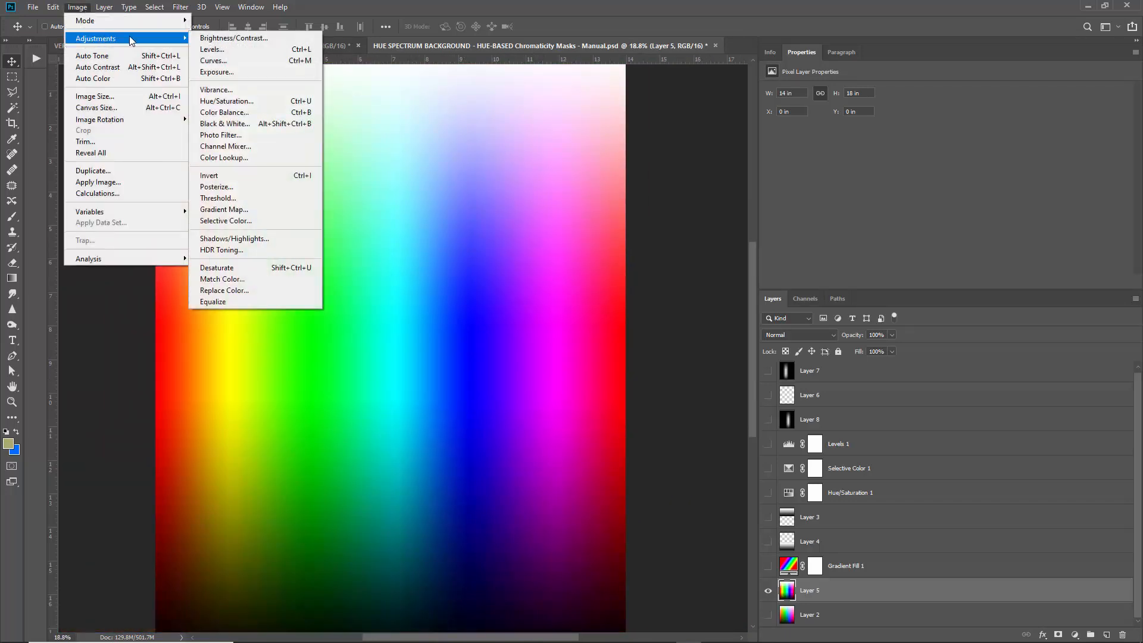
{"action": "left_click", "coordinate": [252, 125]}
{"action": "left_click_drag", "start_coordinate": [445, 162], "coordinate": [871, 80]}
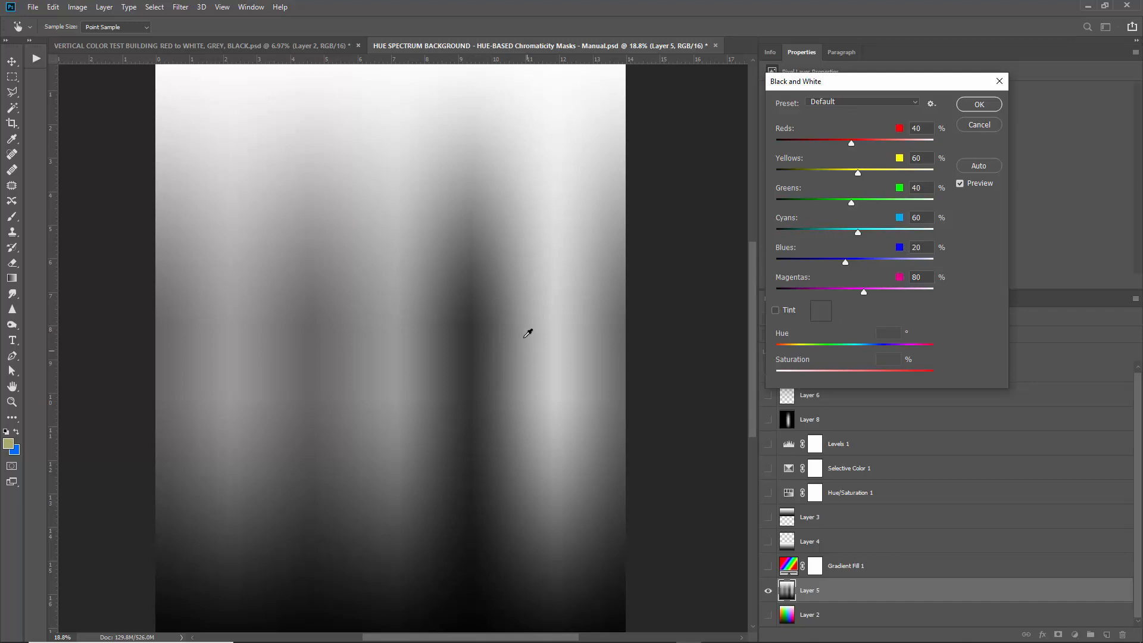
{"action": "left_click", "coordinate": [988, 126]}
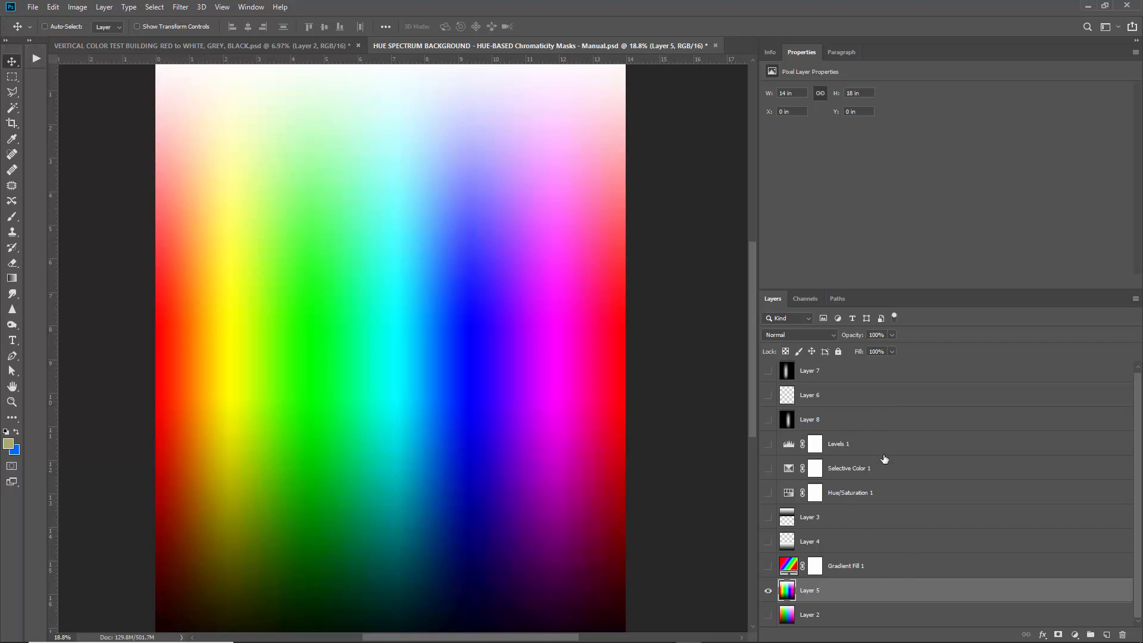
Duplicate Layer 5 to create Layer 5 copy.
{"action": "right_click", "coordinate": [893, 594]}
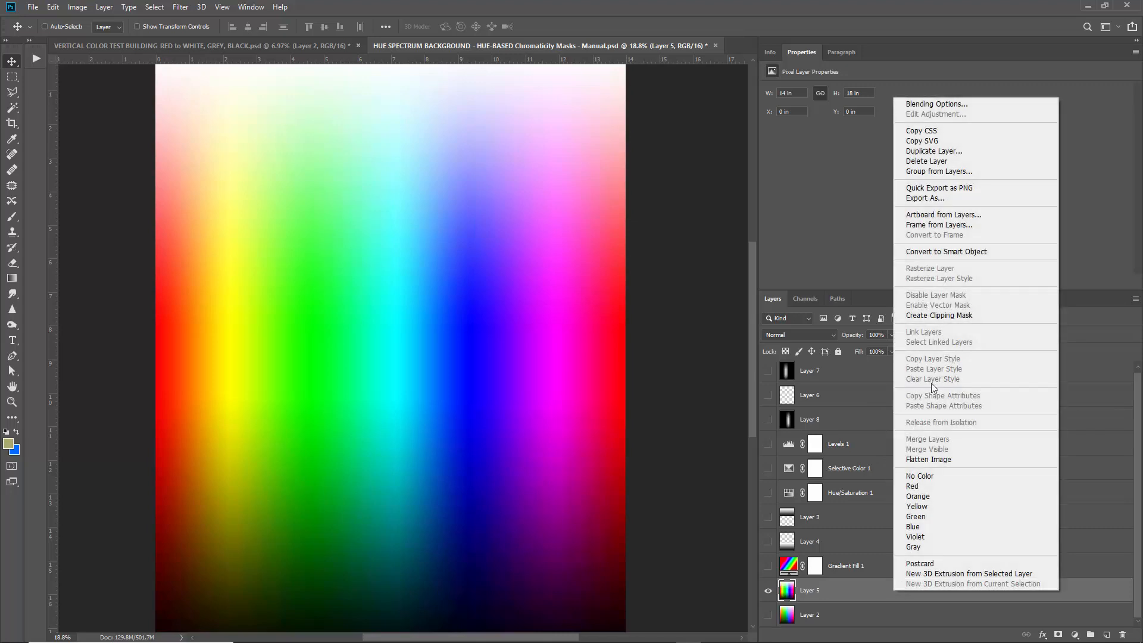
{"action": "left_click", "coordinate": [953, 152]}
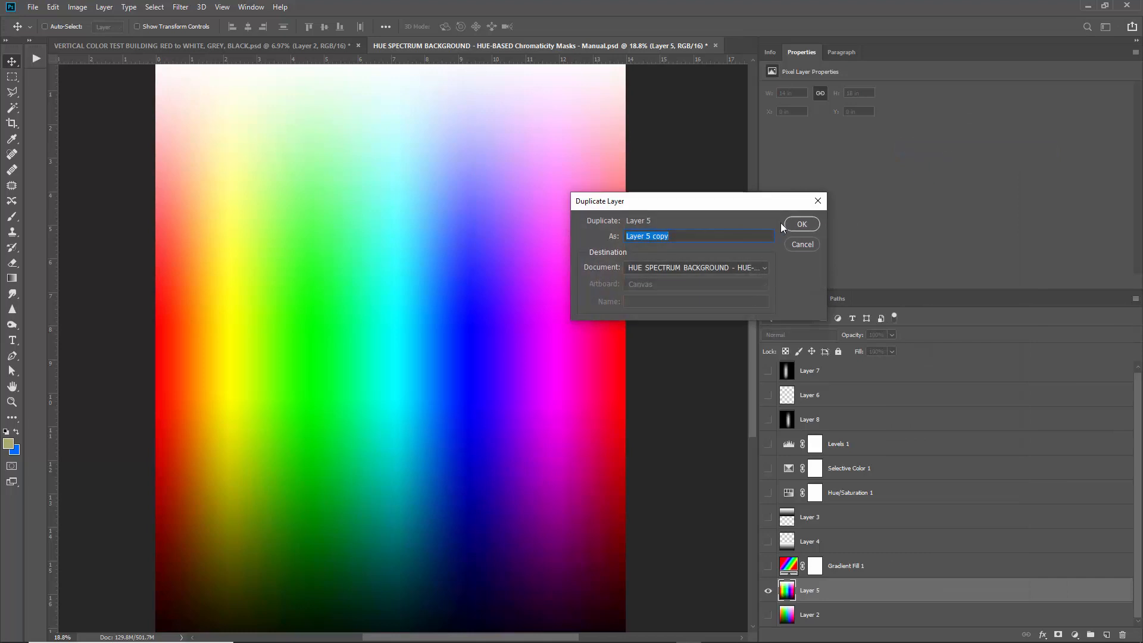
{"action": "left_click", "coordinate": [798, 222]}
{"action": "scroll", "coordinate": [931, 553], "scroll_direction": "down", "scroll_amount": 1}
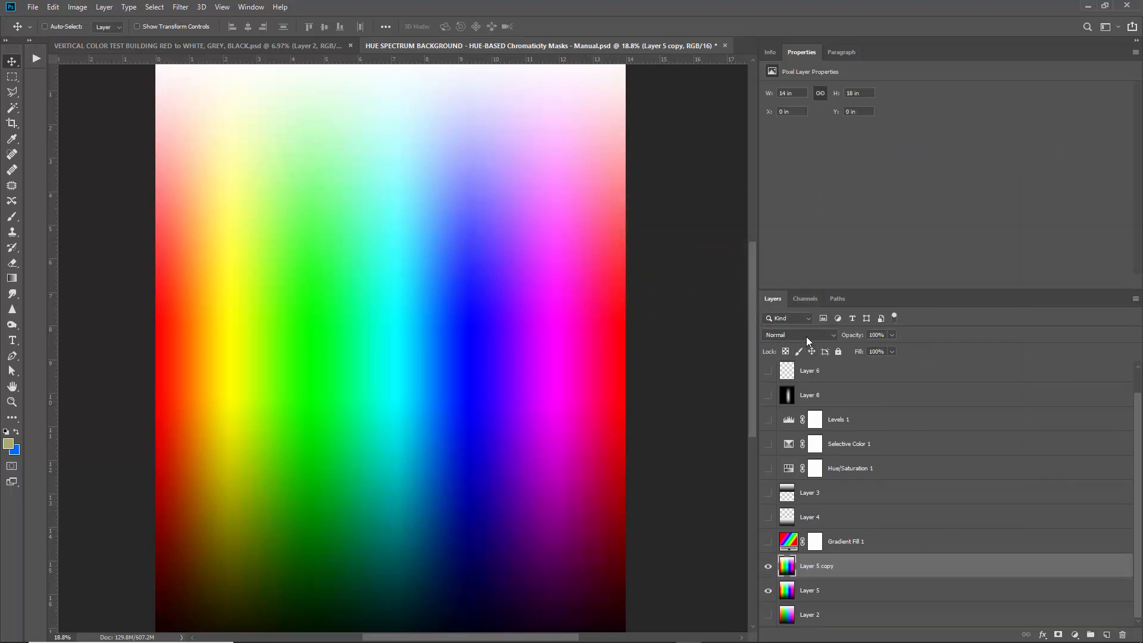
Add a white (#ffffff) Solid Color fill layer above Layer 5.
{"action": "left_click", "coordinate": [815, 592]}
{"action": "left_click", "coordinate": [1074, 634]}
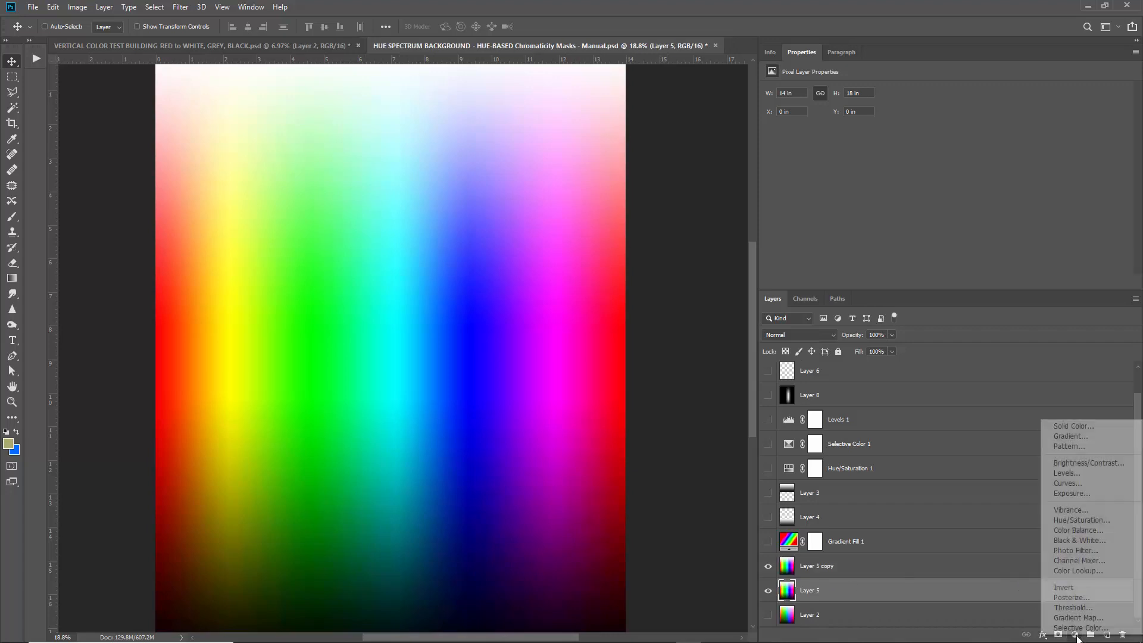
{"action": "left_click", "coordinate": [1080, 428]}
{"action": "type", "text": "ffffff"}
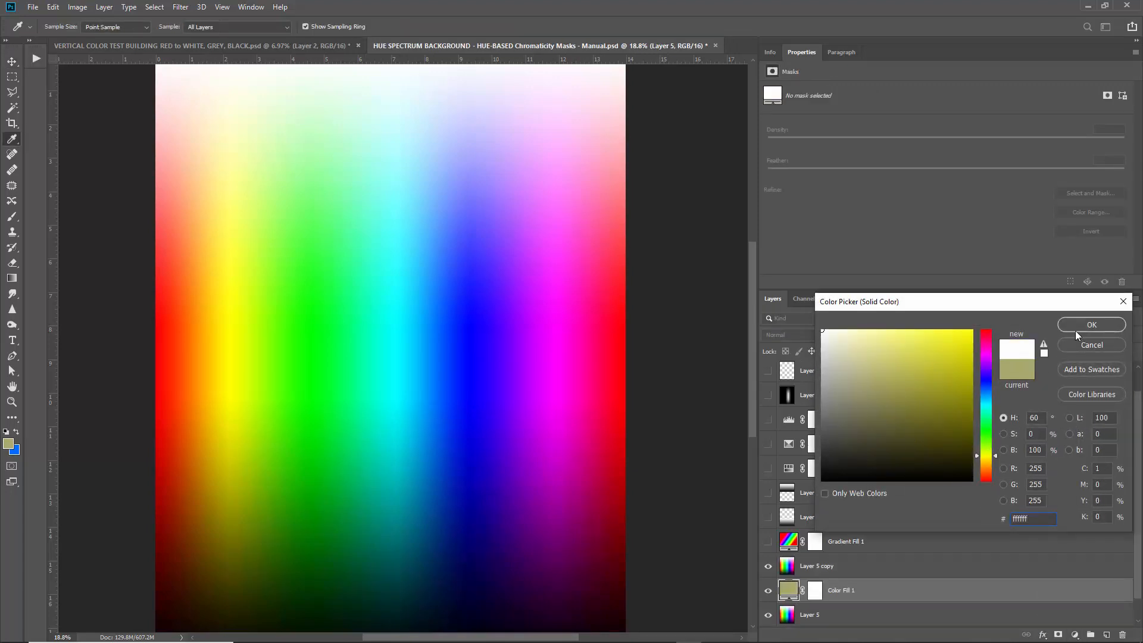
{"action": "left_click", "coordinate": [1076, 330]}
Set Layer 5 copy to Luminosity blending, then hide that stack and show only Gradient Fill 1.
{"action": "left_click", "coordinate": [864, 571]}
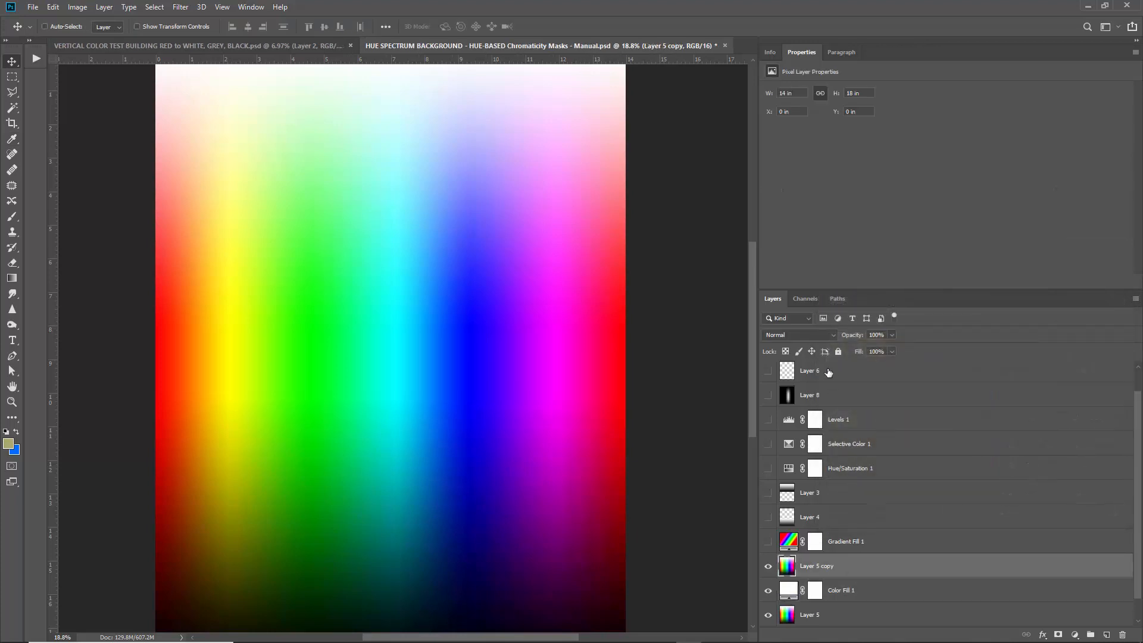
{"action": "left_click", "coordinate": [809, 335]}
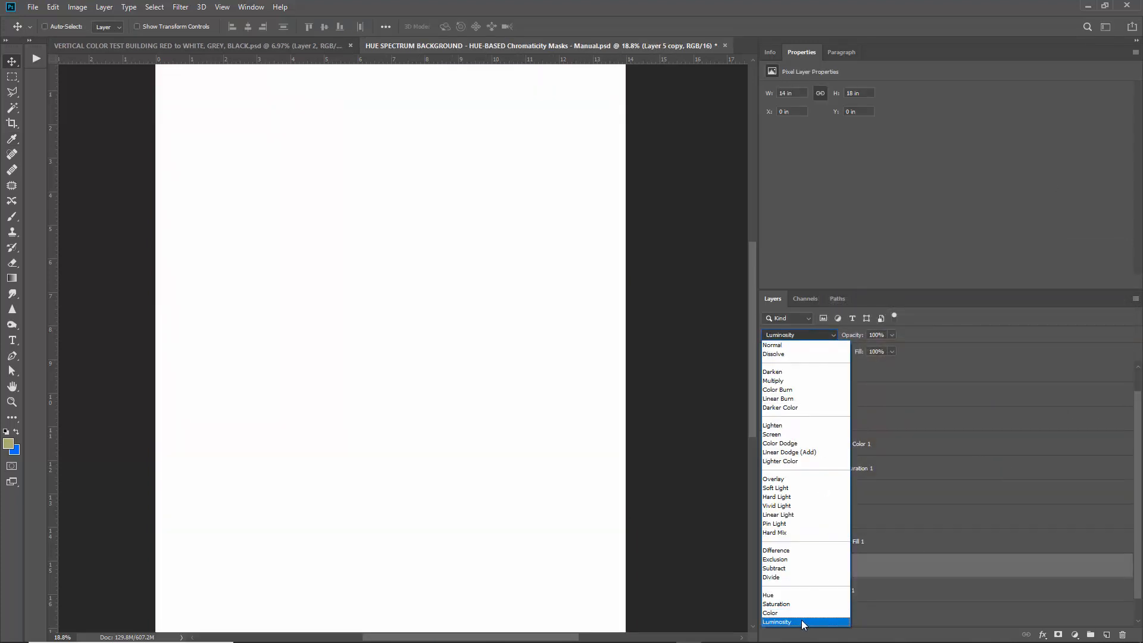
{"action": "left_click", "coordinate": [801, 620]}
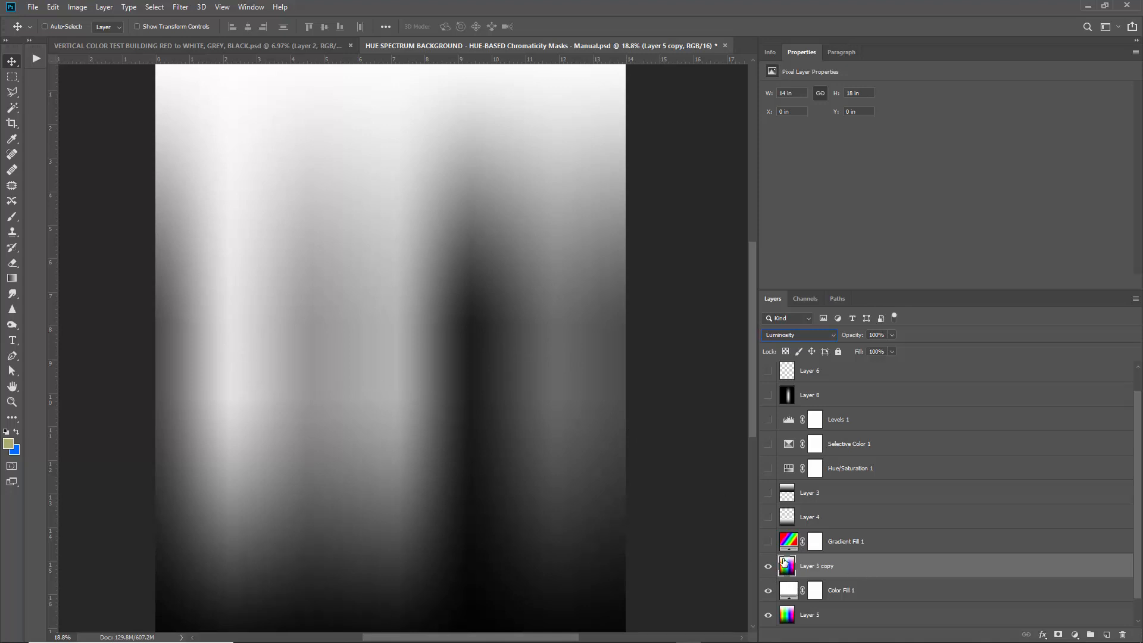
{"action": "left_click_drag", "start_coordinate": [768, 570], "coordinate": [768, 616]}
{"action": "left_click", "coordinate": [768, 542]}
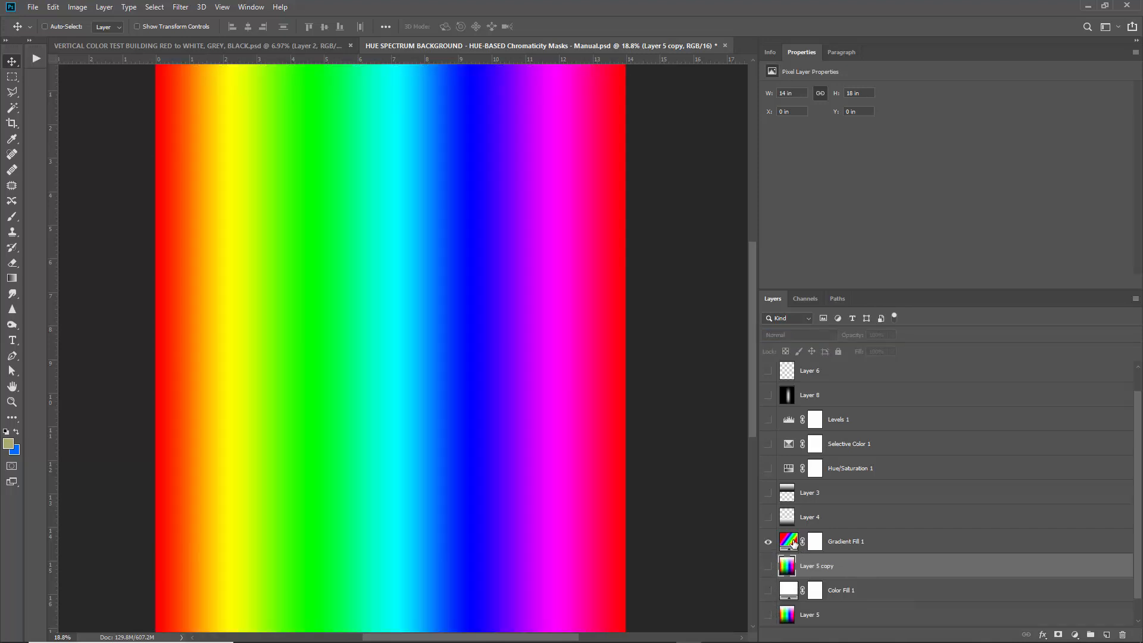
{"action": "left_click", "coordinate": [794, 543]}
{"action": "scroll", "coordinate": [488, 352], "scroll_direction": "up", "scroll_amount": 12}
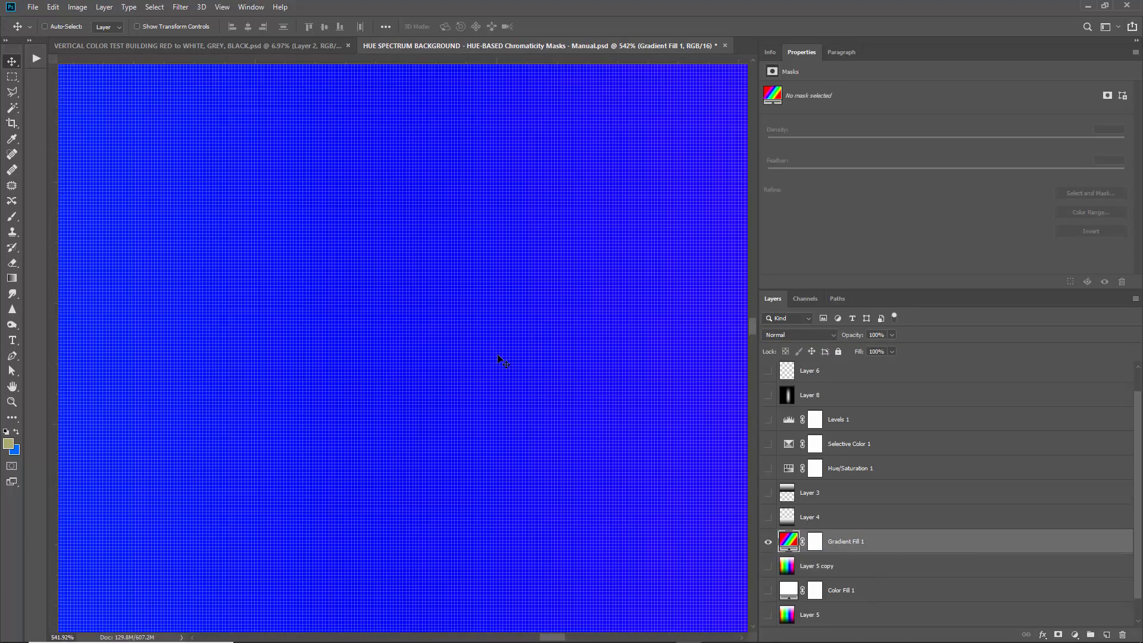
{"action": "scroll", "coordinate": [498, 357], "scroll_direction": "up", "scroll_amount": 6}
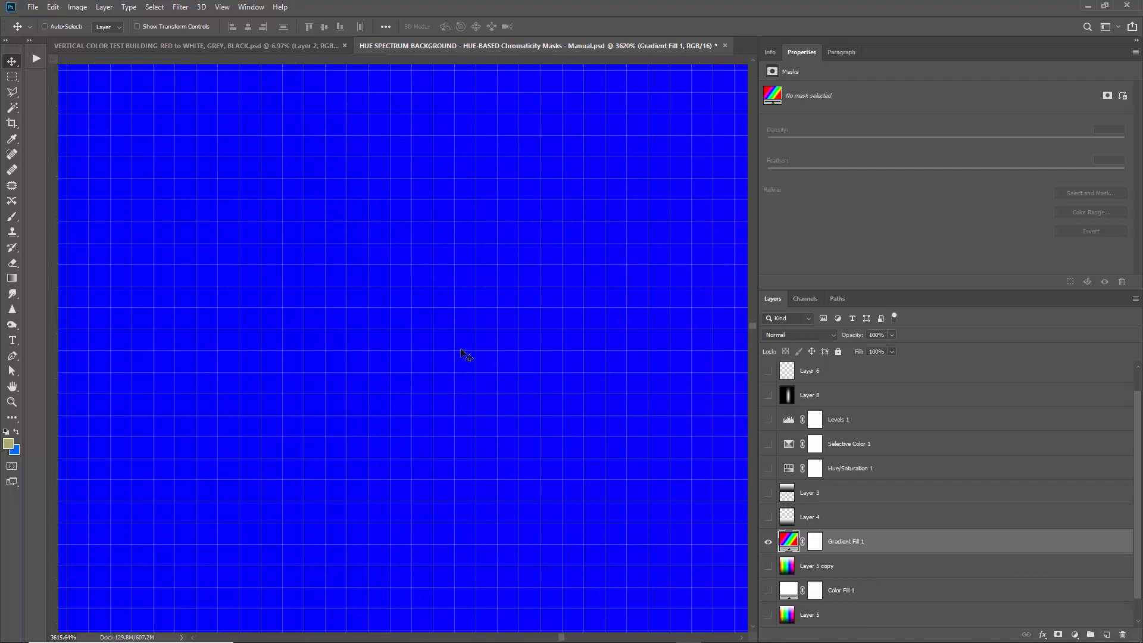
{"action": "scroll", "coordinate": [502, 336], "scroll_direction": "down", "scroll_amount": 9}
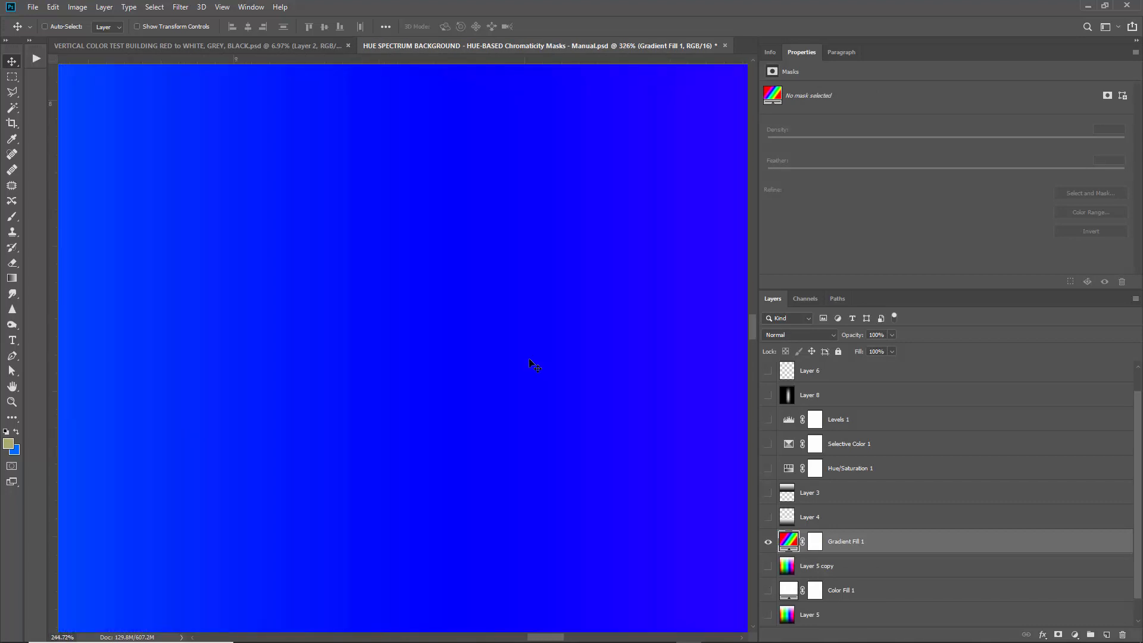
{"action": "scroll", "coordinate": [534, 361], "scroll_direction": "down", "scroll_amount": 8}
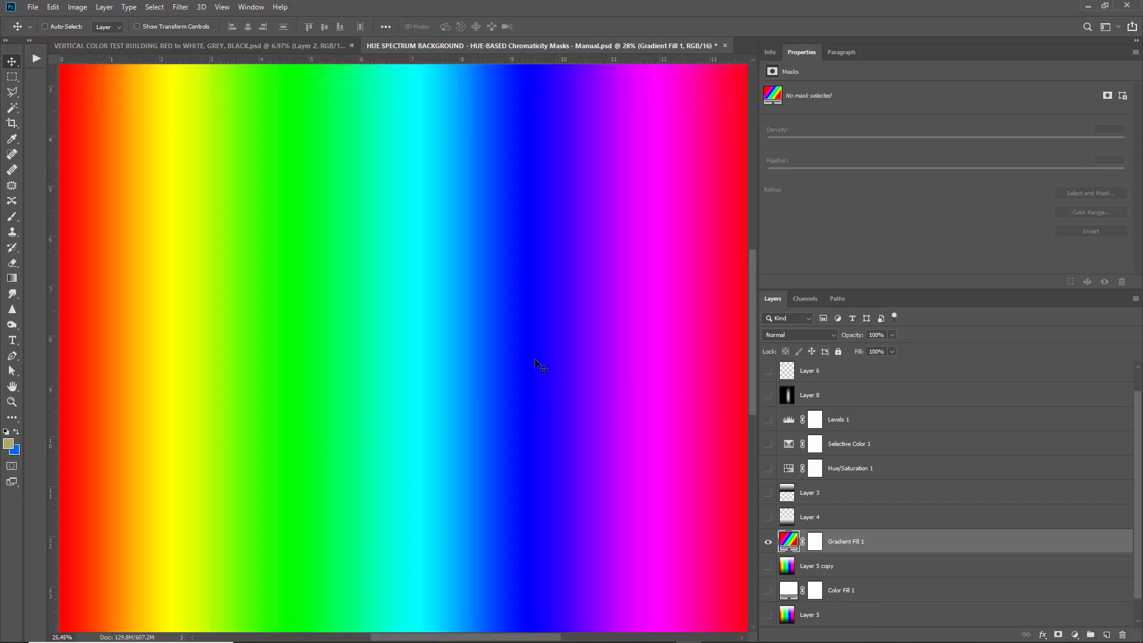
{"action": "scroll", "coordinate": [280, 368], "scroll_direction": "up", "scroll_amount": 3}
{"action": "scroll", "coordinate": [277, 372], "scroll_direction": "down", "scroll_amount": 3}
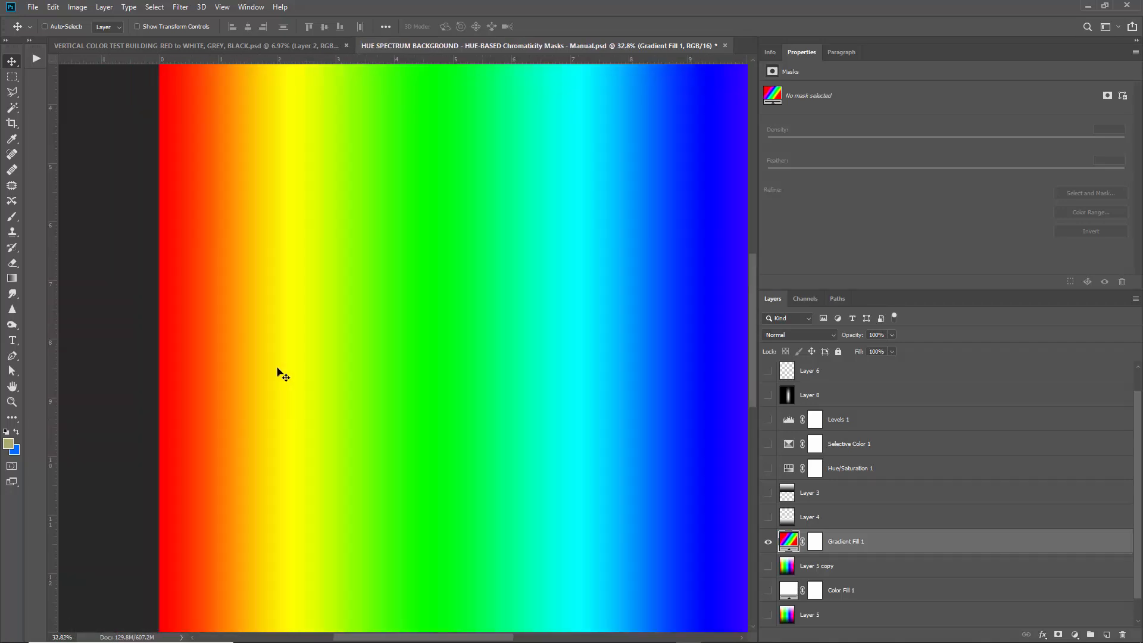
{"action": "scroll", "coordinate": [305, 374], "scroll_direction": "down", "scroll_amount": 2}
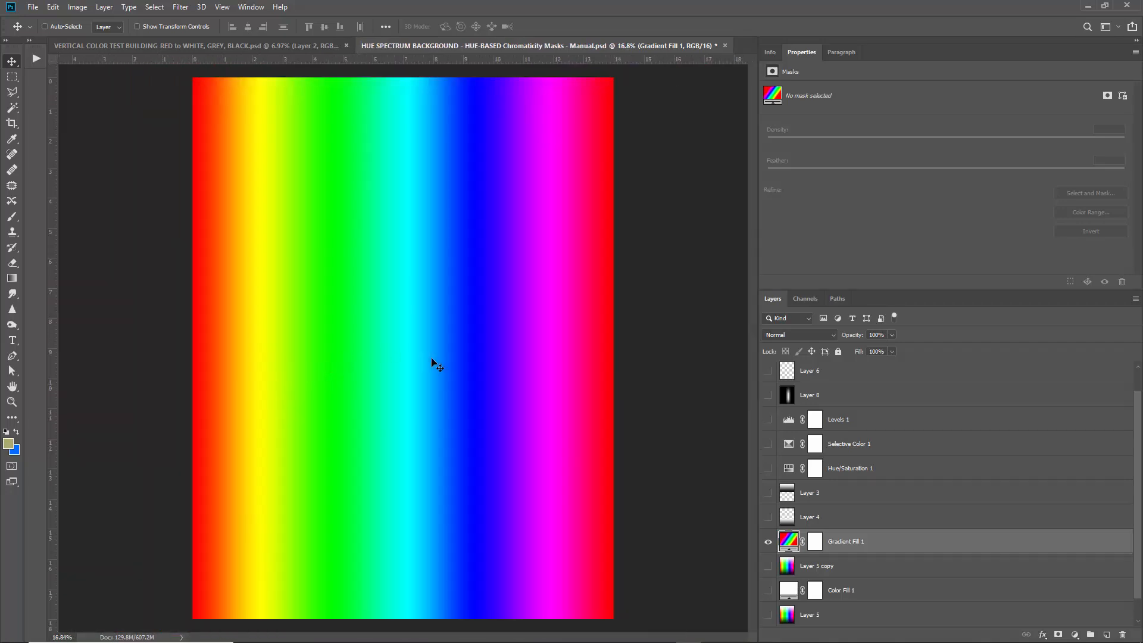
{"action": "scroll", "coordinate": [343, 361], "scroll_direction": "up", "scroll_amount": 2}
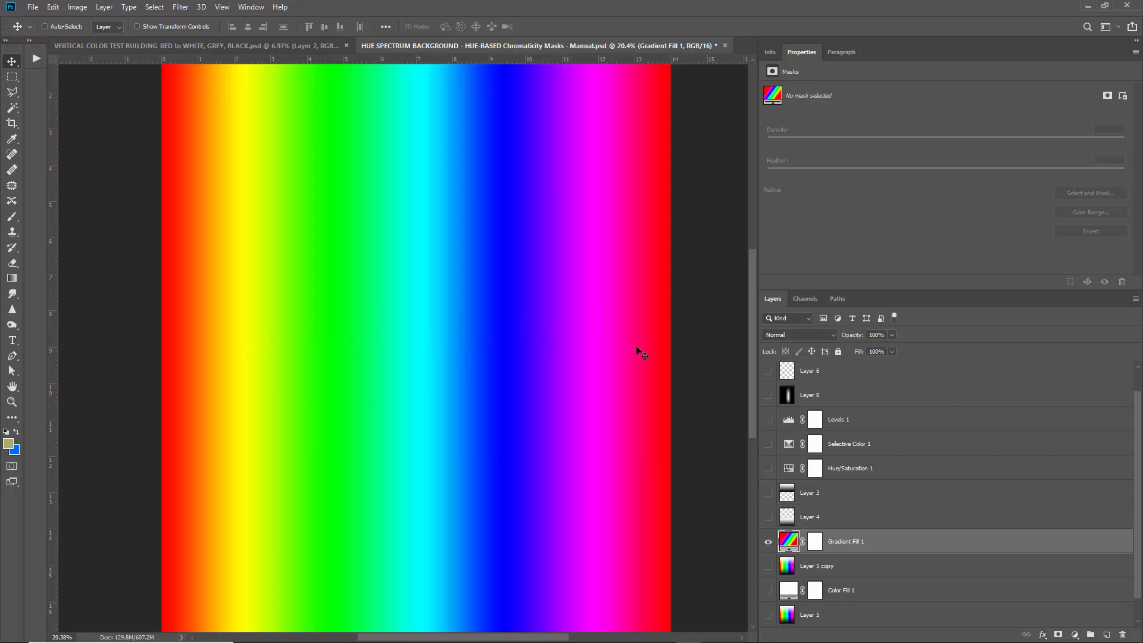
{"action": "scroll", "coordinate": [517, 367], "scroll_direction": "down", "scroll_amount": 2}
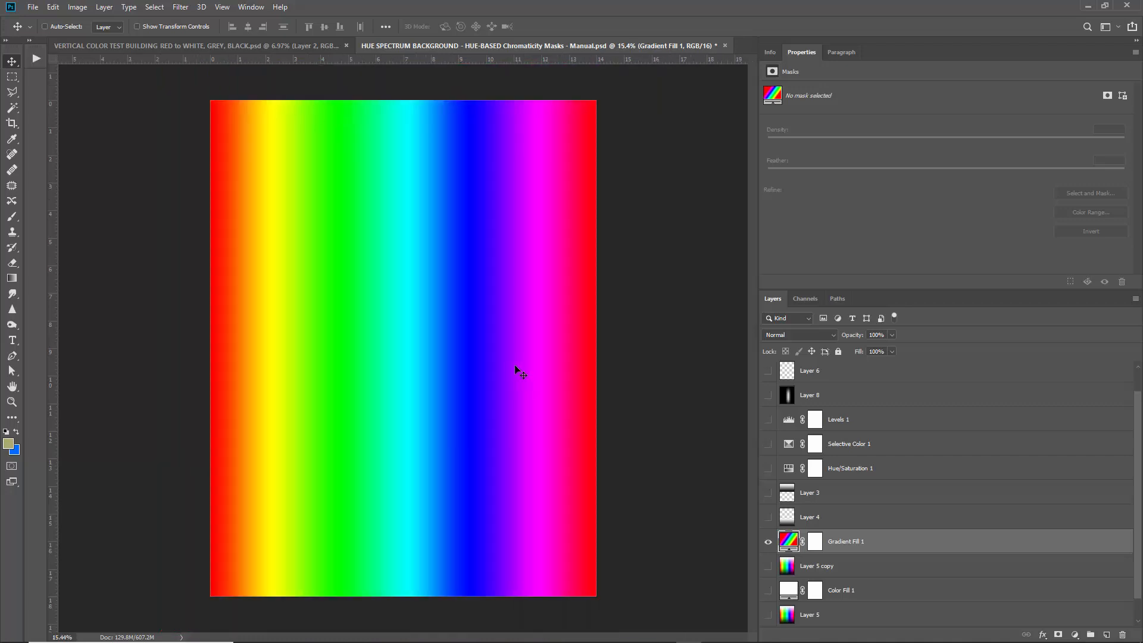
{"action": "left_click", "coordinate": [768, 540]}
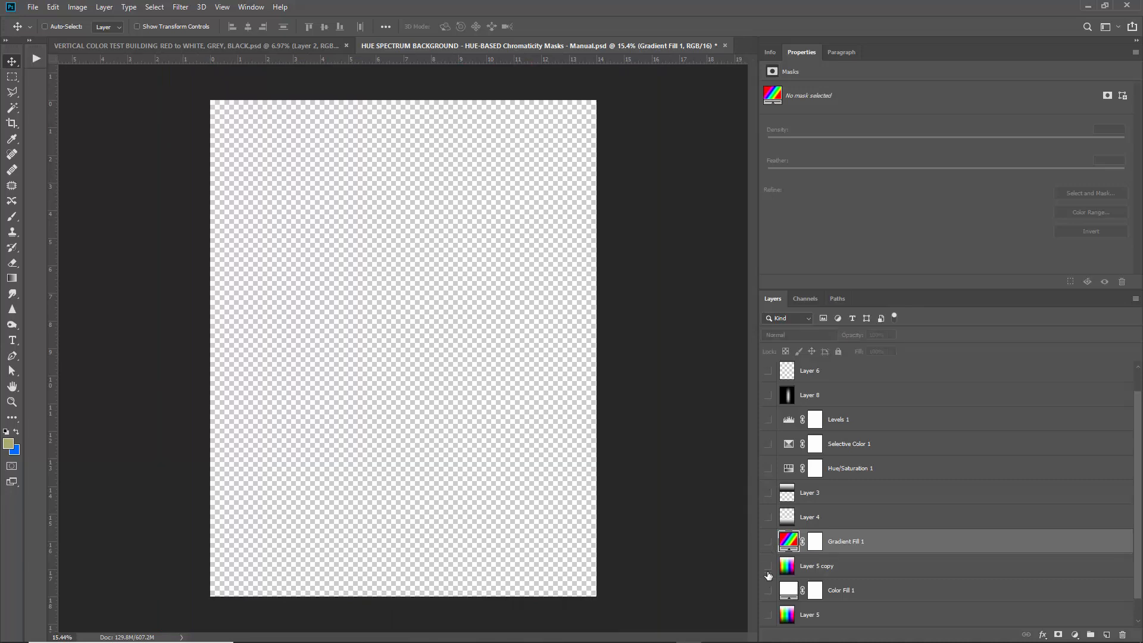
{"action": "left_click", "coordinate": [768, 565]}
{"action": "left_click", "coordinate": [892, 574]}
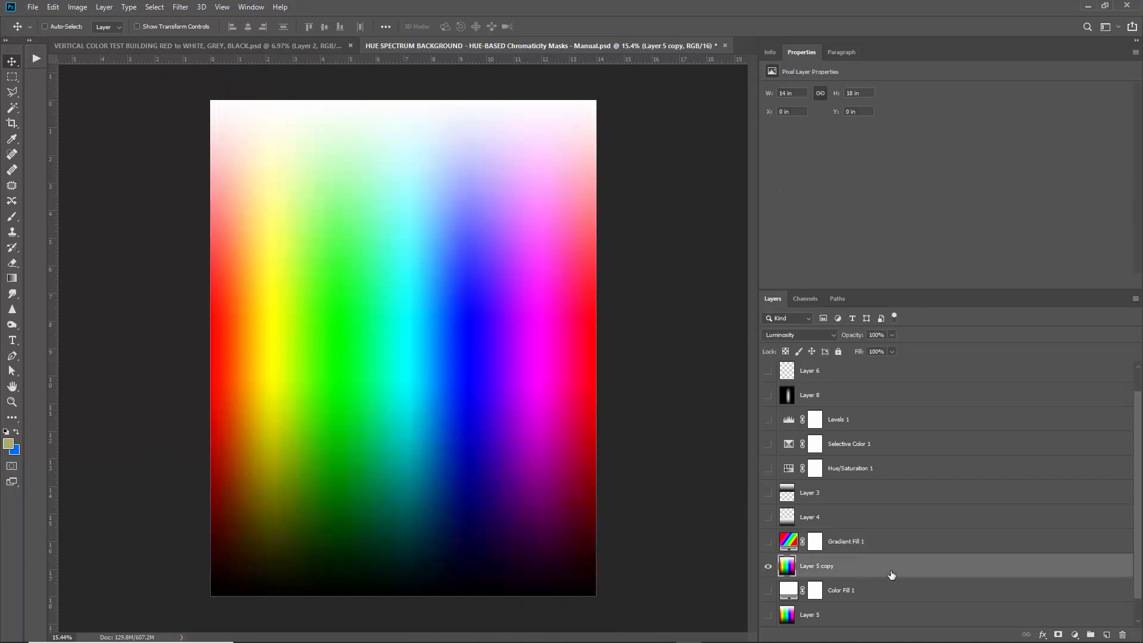
{"action": "left_click", "coordinate": [767, 566]}
{"action": "scroll", "coordinate": [777, 610], "scroll_direction": "down", "scroll_amount": 1}
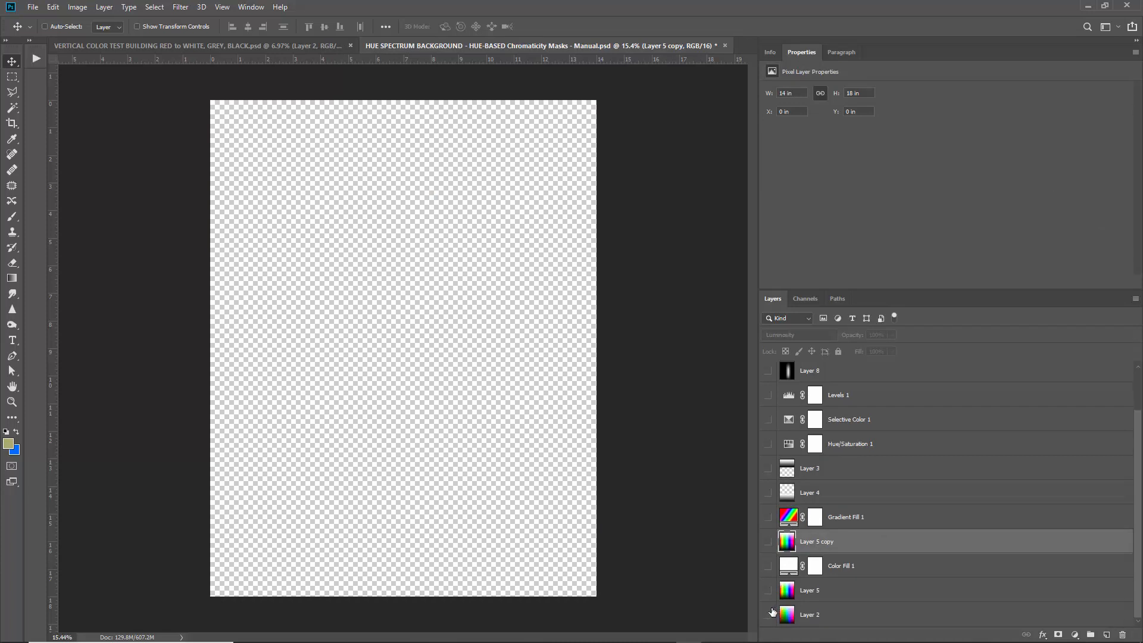
{"action": "left_click", "coordinate": [767, 615]}
{"action": "left_click", "coordinate": [821, 618]}
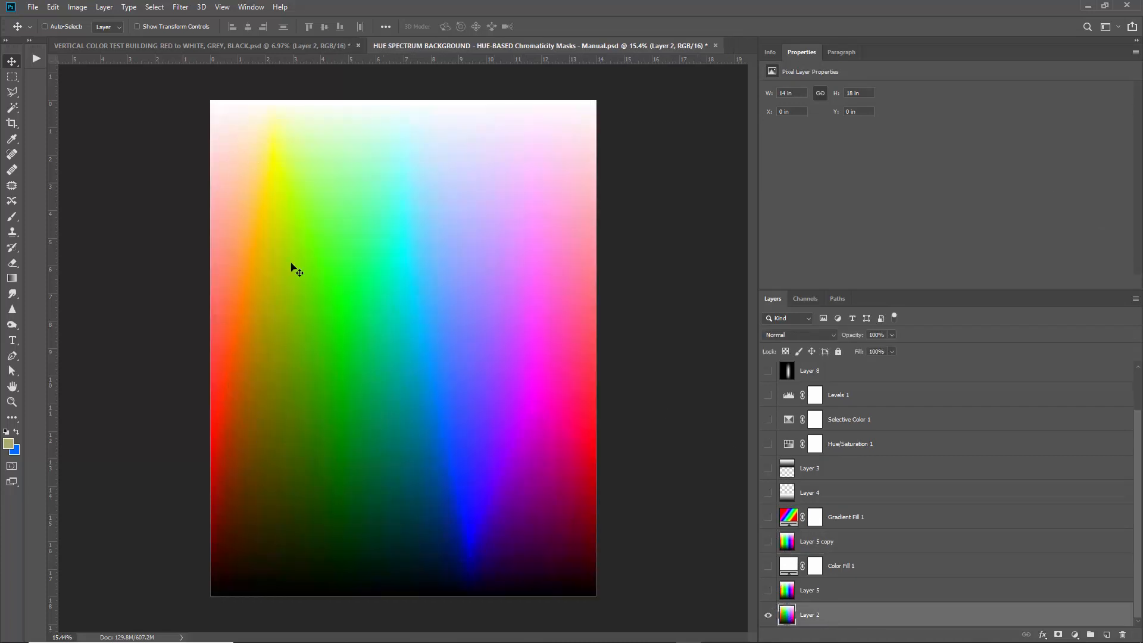
{"action": "left_click", "coordinate": [768, 590], "text": "alt"}
{"action": "left_click", "coordinate": [820, 592]}
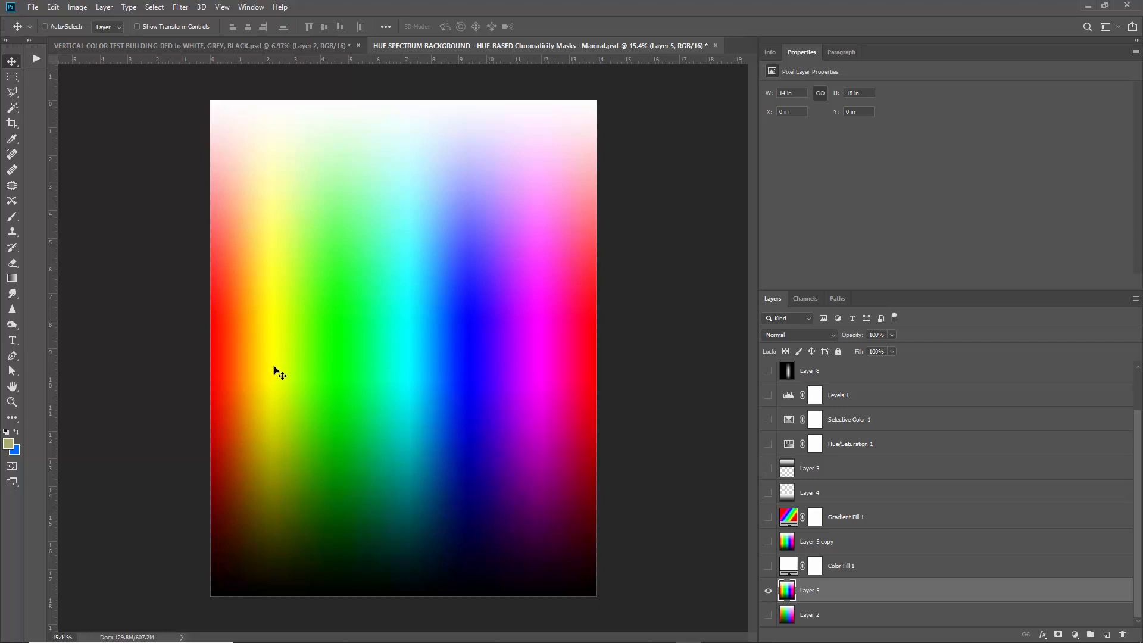
{"action": "left_click", "coordinate": [767, 589]}
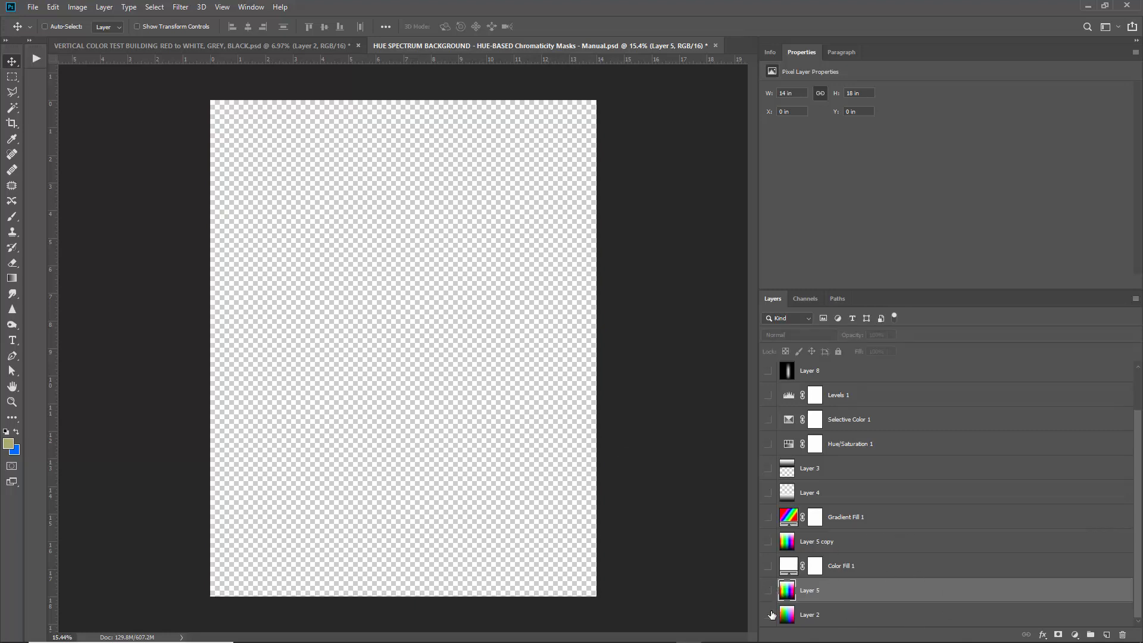
{"action": "left_click", "coordinate": [769, 615]}
{"action": "left_click", "coordinate": [856, 620]}
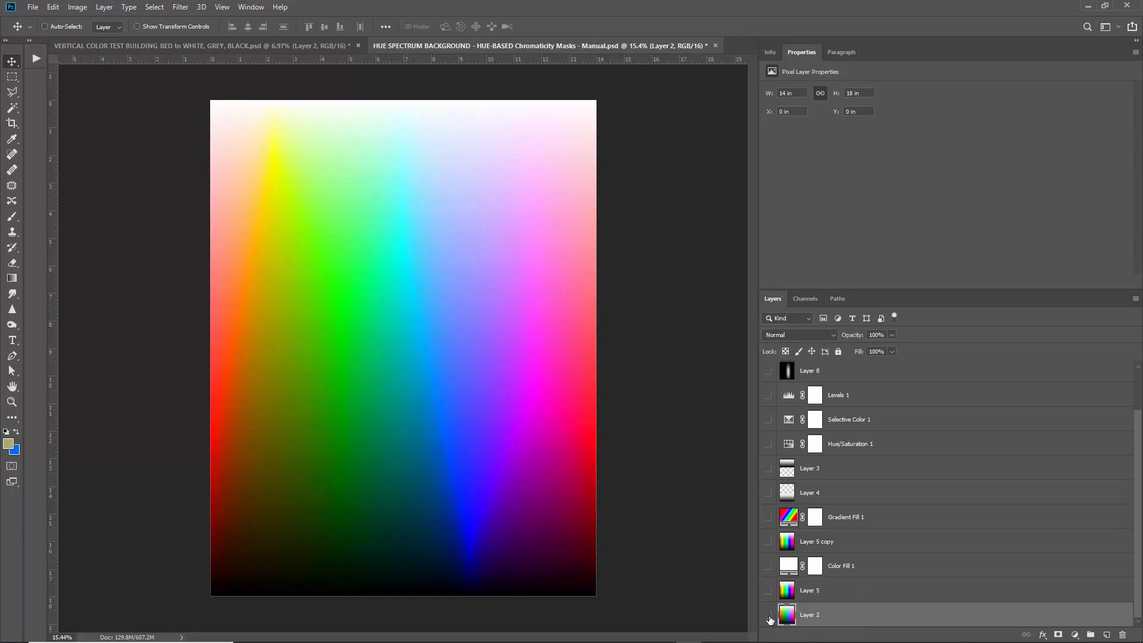
{"action": "left_click", "coordinate": [768, 615]}
{"action": "left_click", "coordinate": [768, 517]}
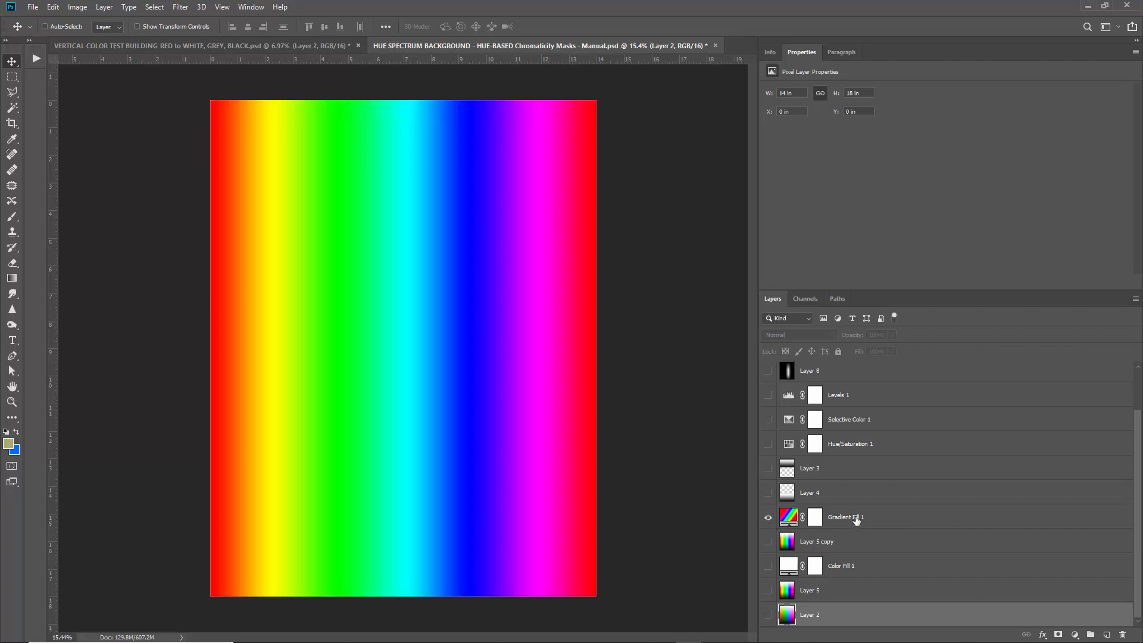
{"action": "left_click", "coordinate": [878, 521]}
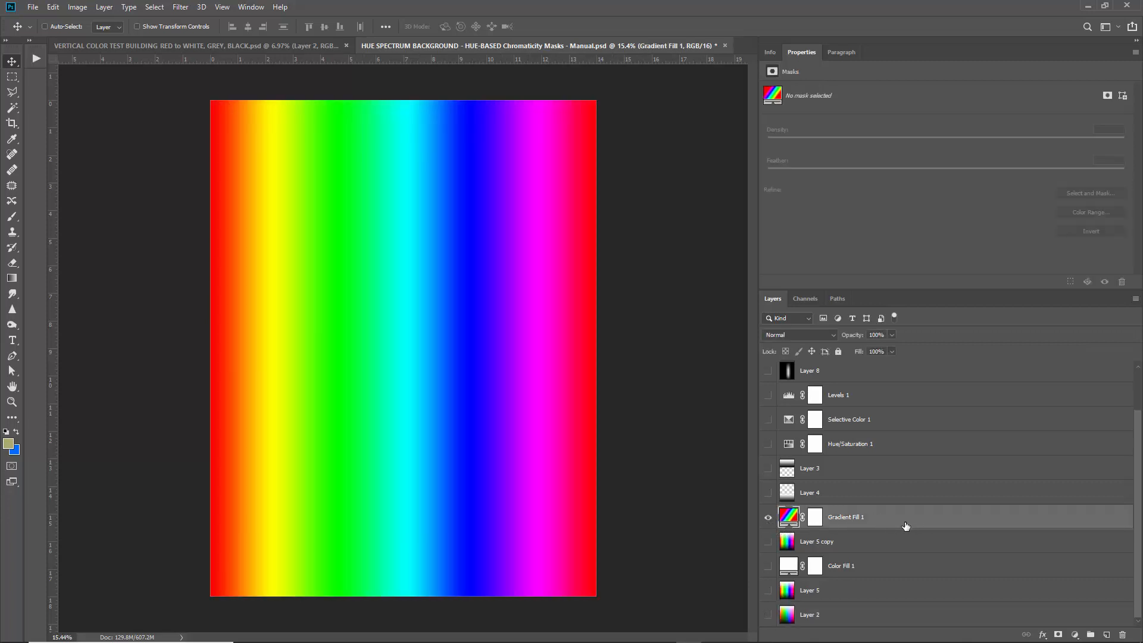
Inspect Gradient Fill 1's rainbow gradient in the editor and close it unchanged.
{"action": "double_click", "coordinate": [789, 516]}
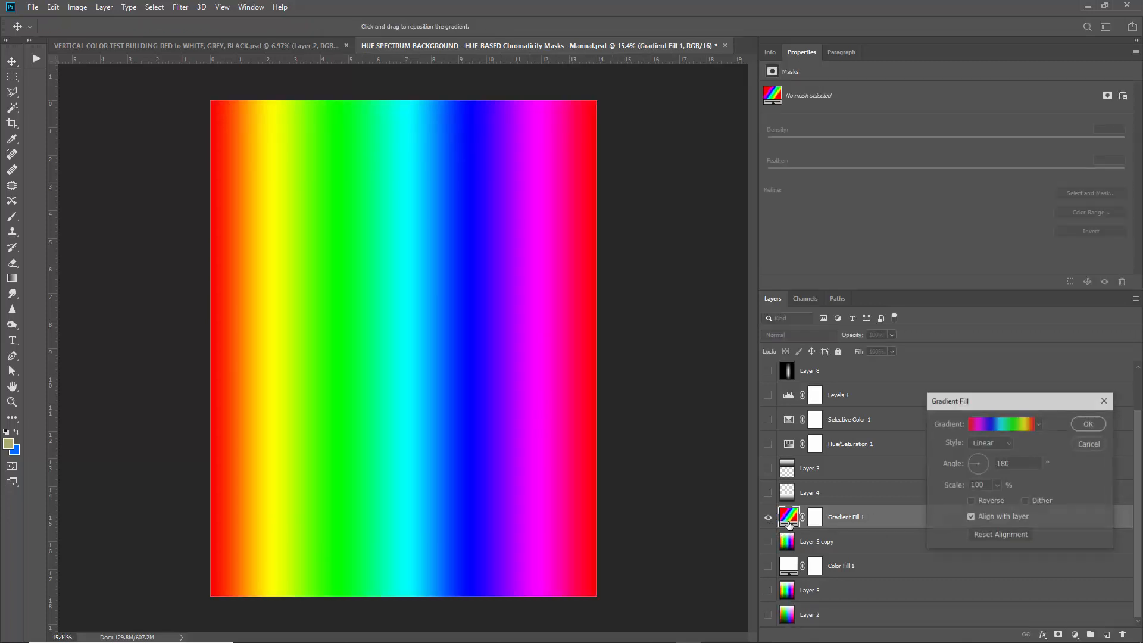
{"action": "left_click", "coordinate": [992, 423]}
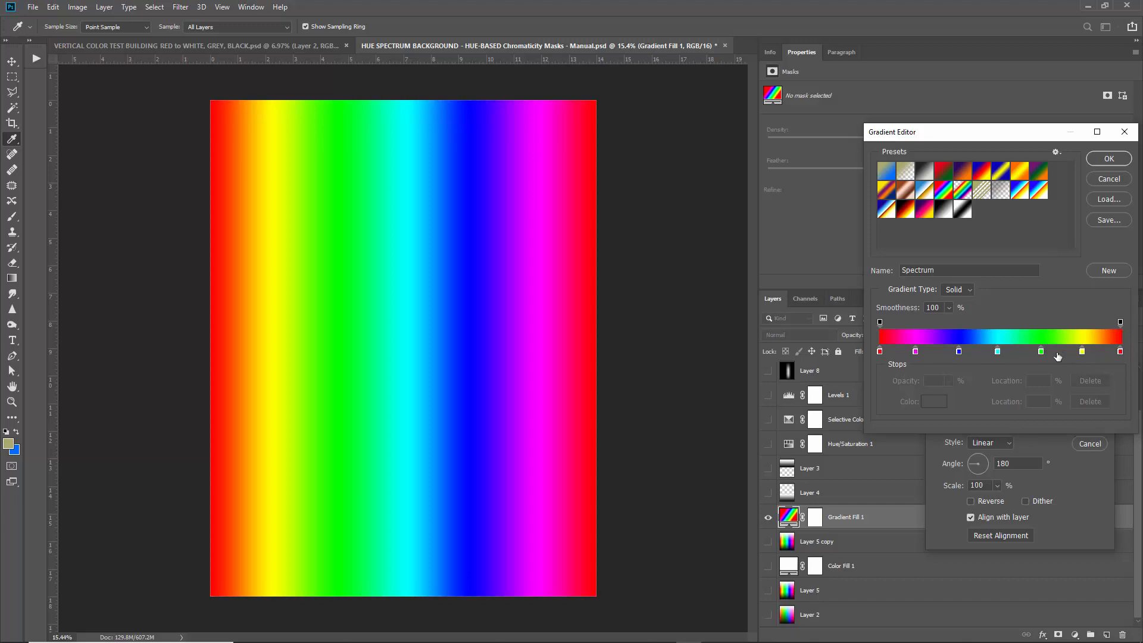
{"action": "left_click", "coordinate": [1105, 179]}
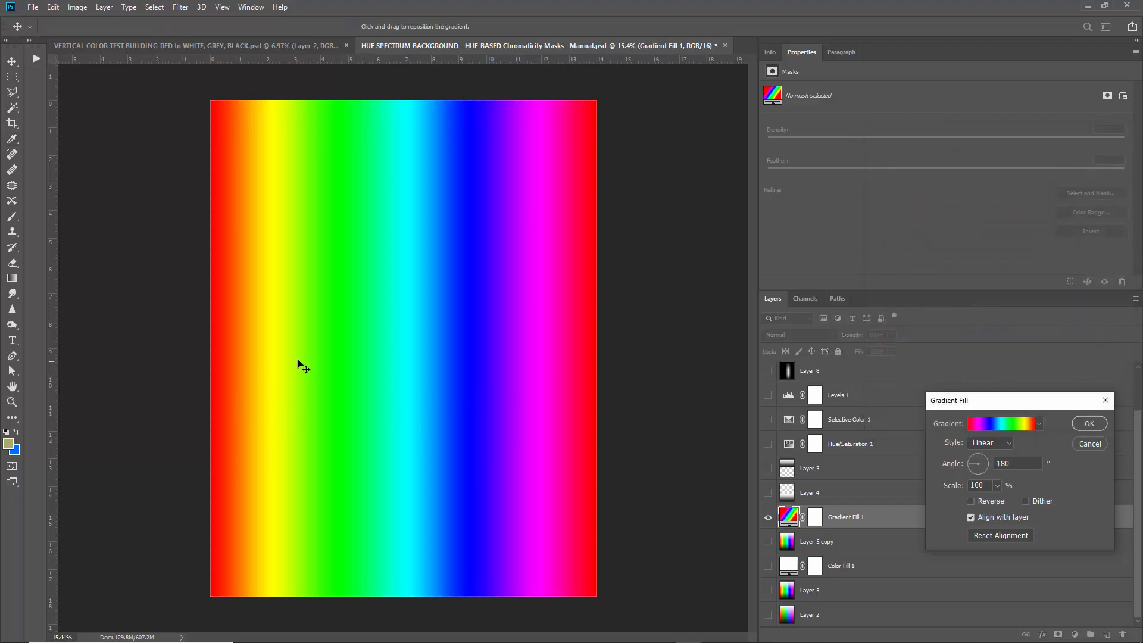
{"action": "left_click", "coordinate": [1088, 423]}
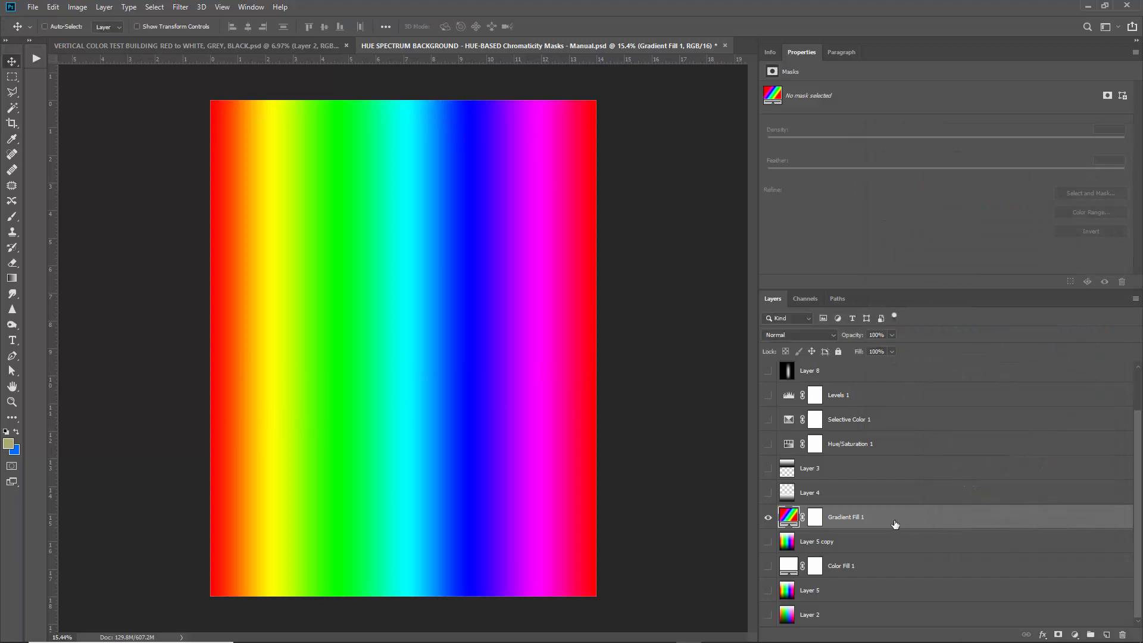
Add a Gradient Map adjustment layer, then undo it.
{"action": "left_click", "coordinate": [1075, 634]}
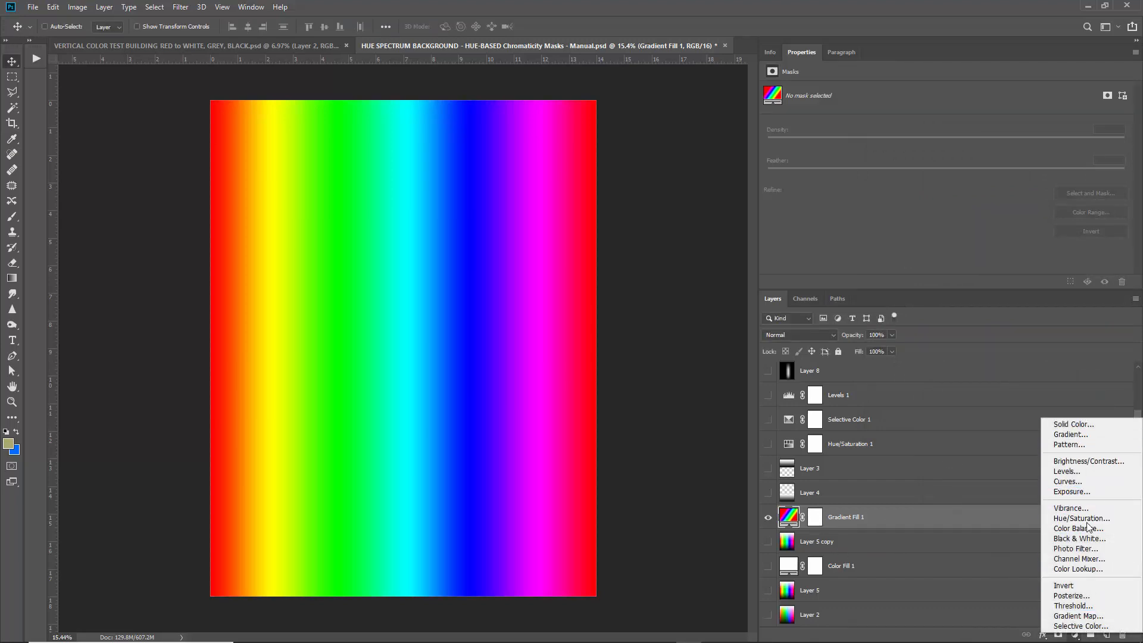
{"action": "left_click", "coordinate": [1078, 615]}
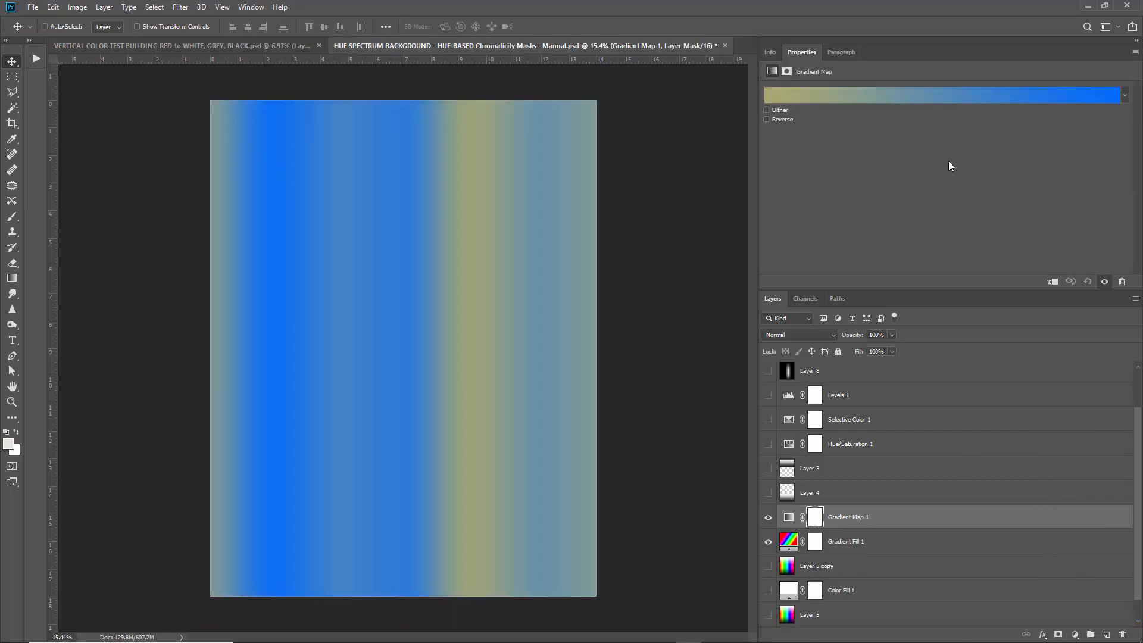
{"action": "key", "text": "ctrl+z"}
Add a new gradient fill layer, Gradient Fill 2, and open its gradient editor.
{"action": "left_click", "coordinate": [1080, 634]}
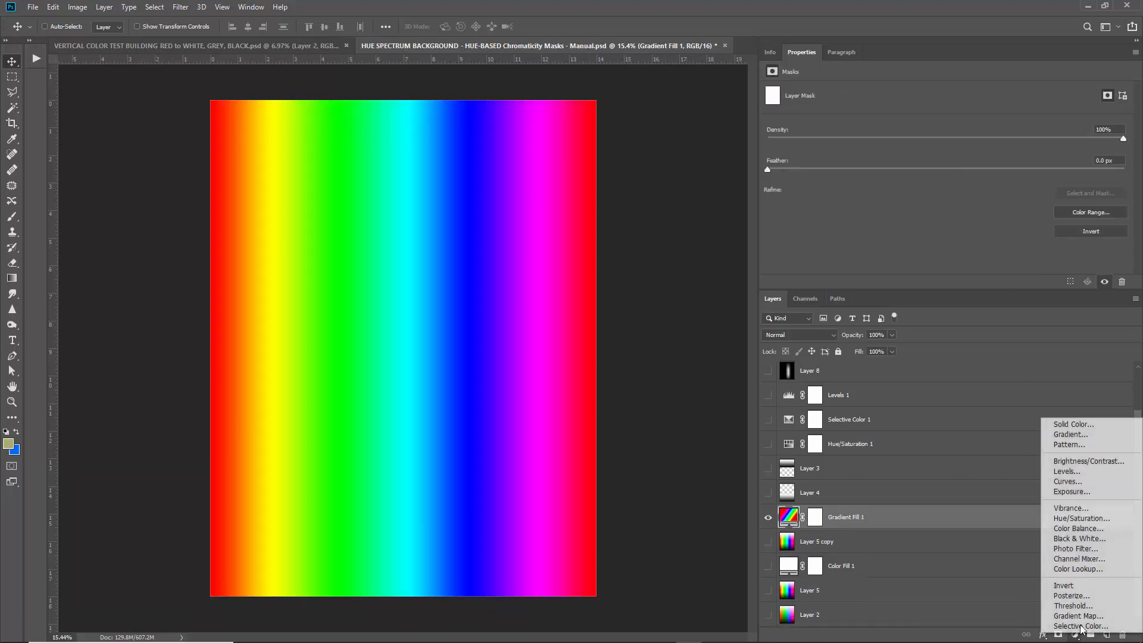
{"action": "left_click", "coordinate": [1065, 435]}
{"action": "left_click", "coordinate": [1001, 423]}
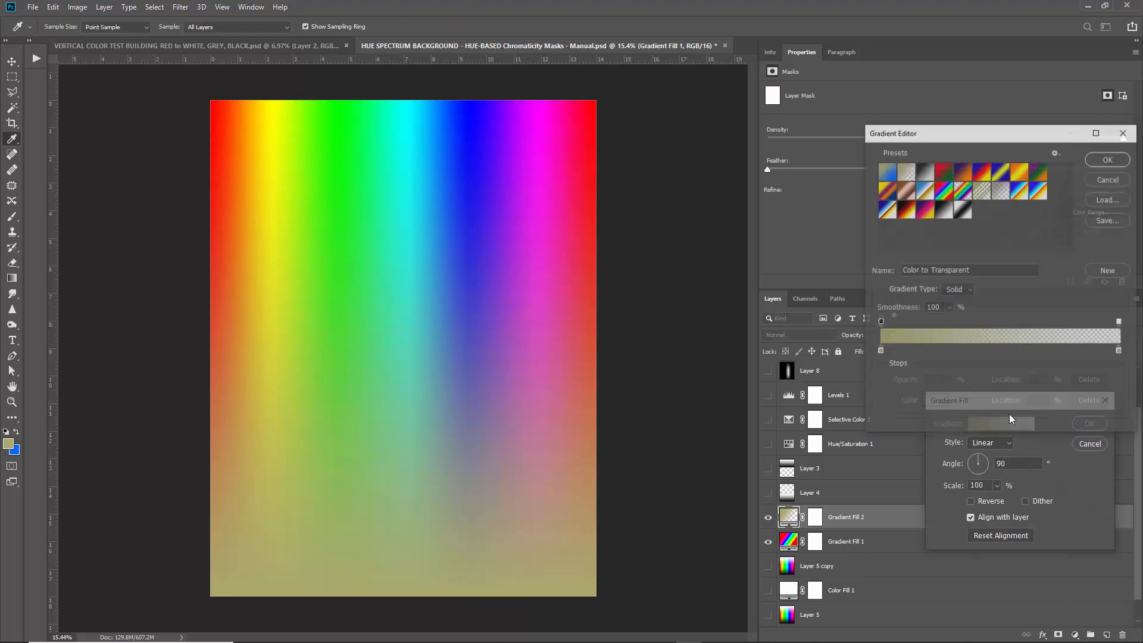
Apply the black-to-white preset with a pure white (ffffff) end stop to Gradient Fill 2.
{"action": "left_click", "coordinate": [941, 213]}
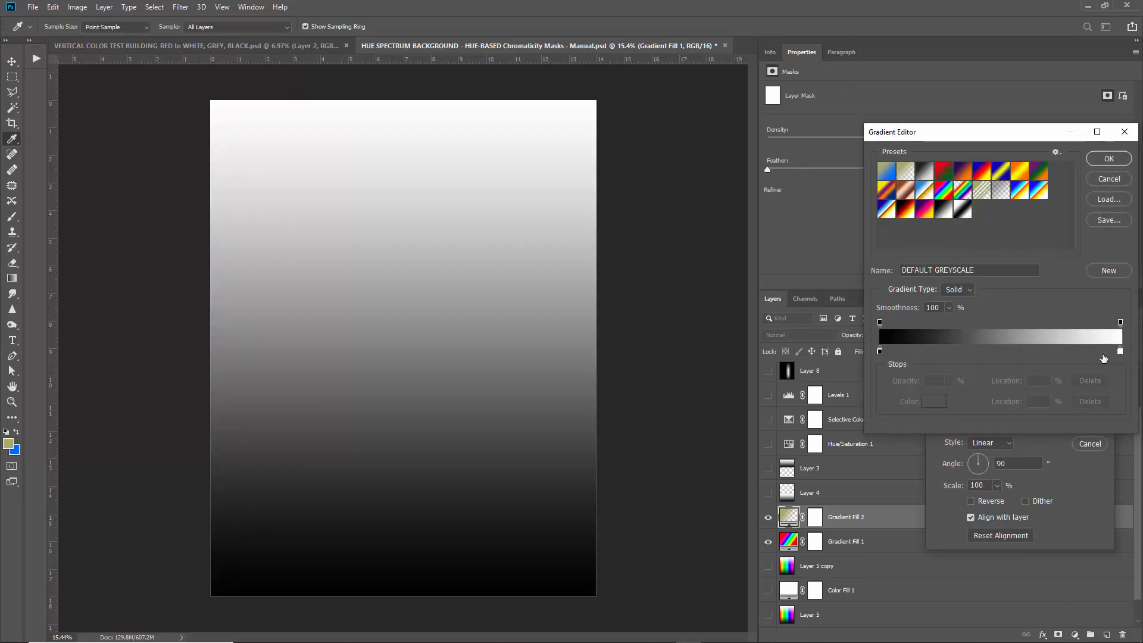
{"action": "double_click", "coordinate": [880, 353]}
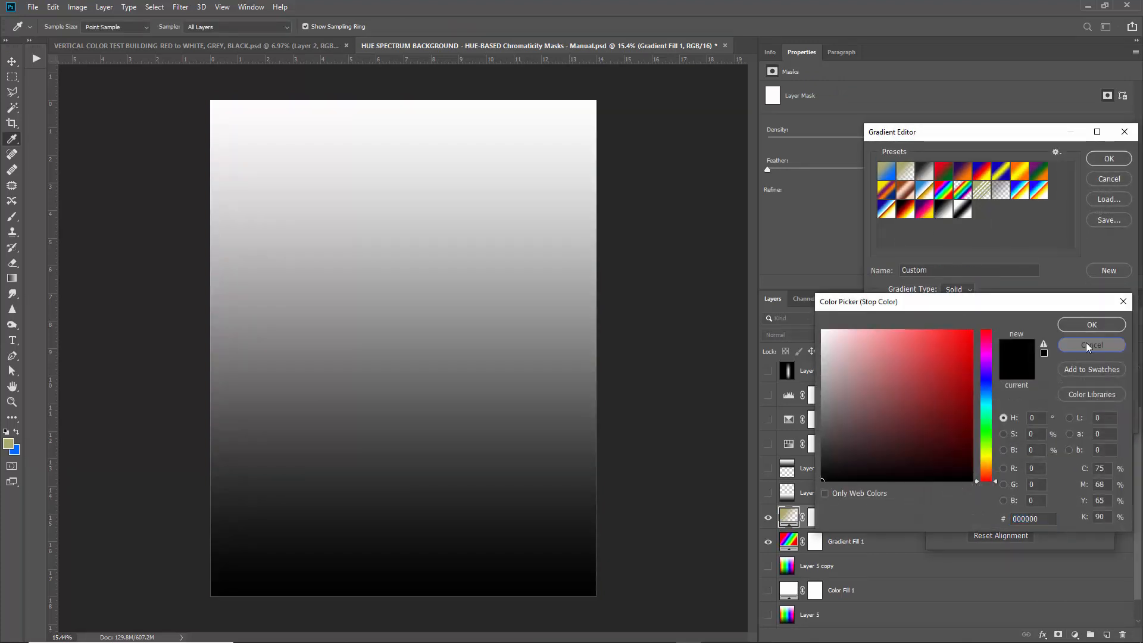
{"action": "left_click", "coordinate": [1087, 345]}
{"action": "double_click", "coordinate": [1119, 352]}
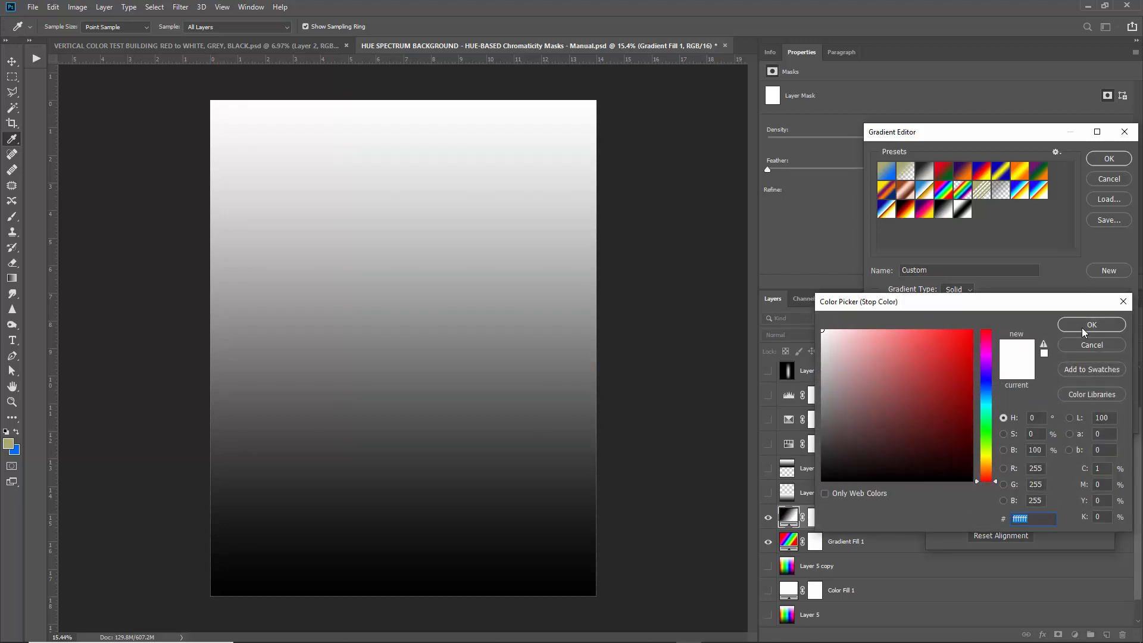
{"action": "left_click", "coordinate": [1084, 328]}
{"action": "left_click", "coordinate": [1108, 158]}
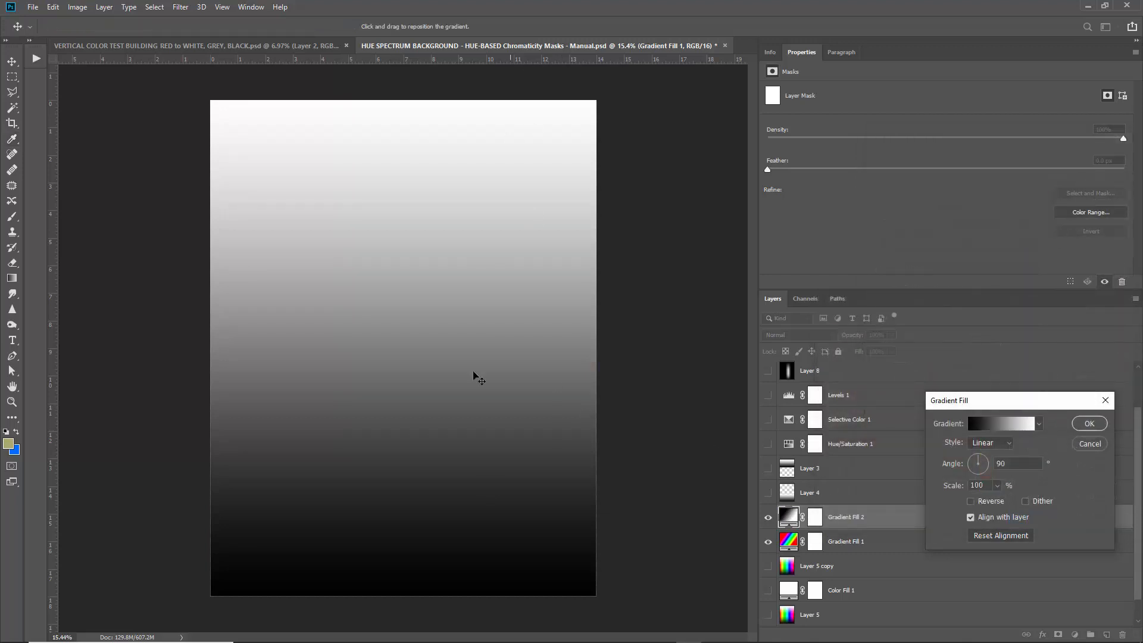
{"action": "left_click", "coordinate": [1089, 423]}
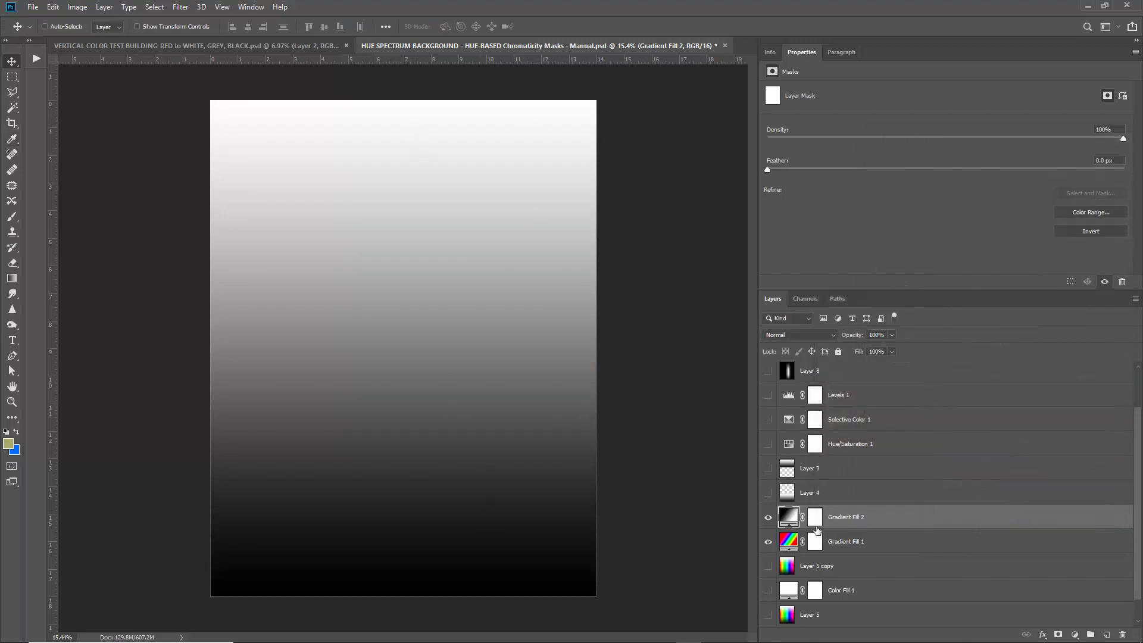
Try Luminosity on Gradient Fill 2, revert to Normal, and add empty Layer 9 above it.
{"action": "left_click", "coordinate": [801, 337]}
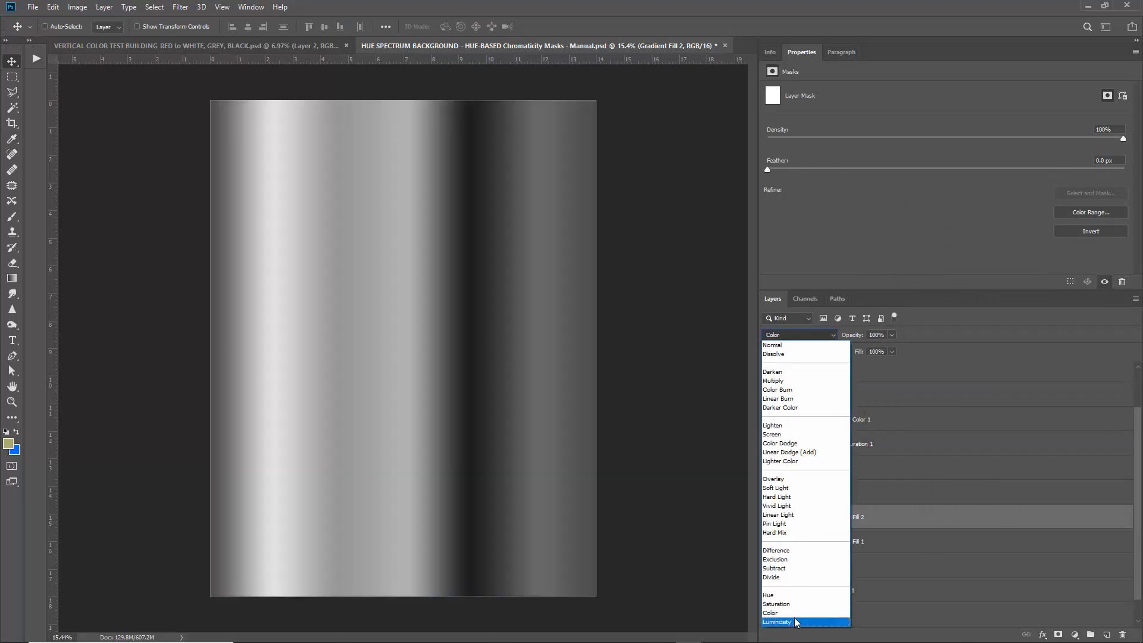
{"action": "left_click", "coordinate": [795, 622]}
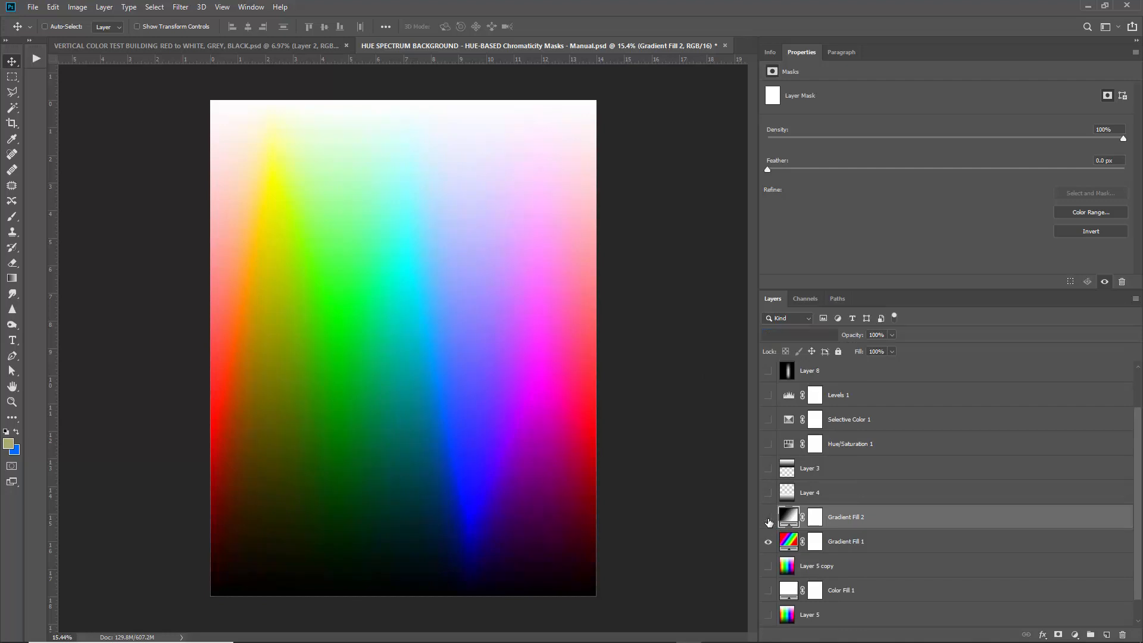
{"action": "left_click", "coordinate": [767, 520]}
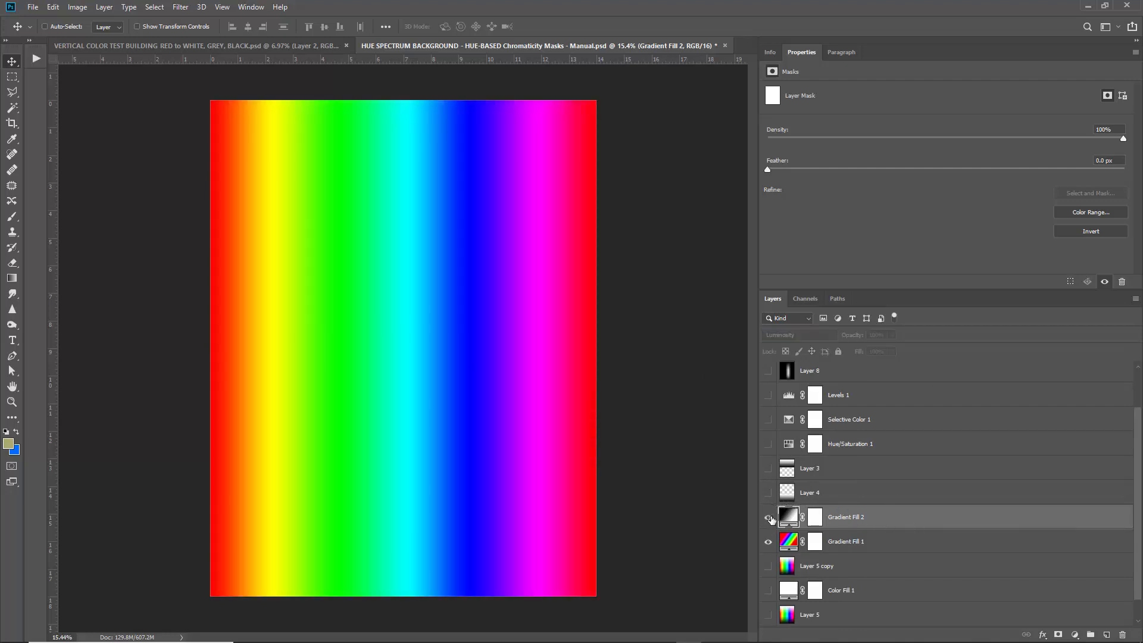
{"action": "left_click", "coordinate": [768, 518]}
{"action": "left_click", "coordinate": [805, 335]}
{"action": "left_click", "coordinate": [792, 344]}
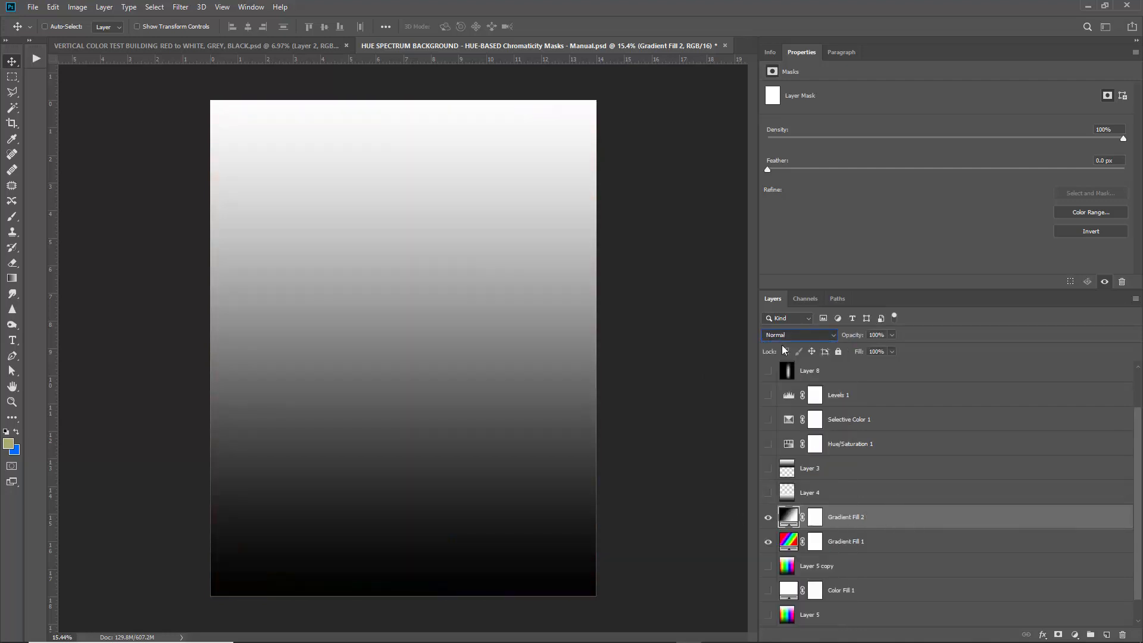
{"action": "left_click", "coordinate": [1108, 635]}
{"action": "left_click", "coordinate": [892, 545], "text": "ctrl"}
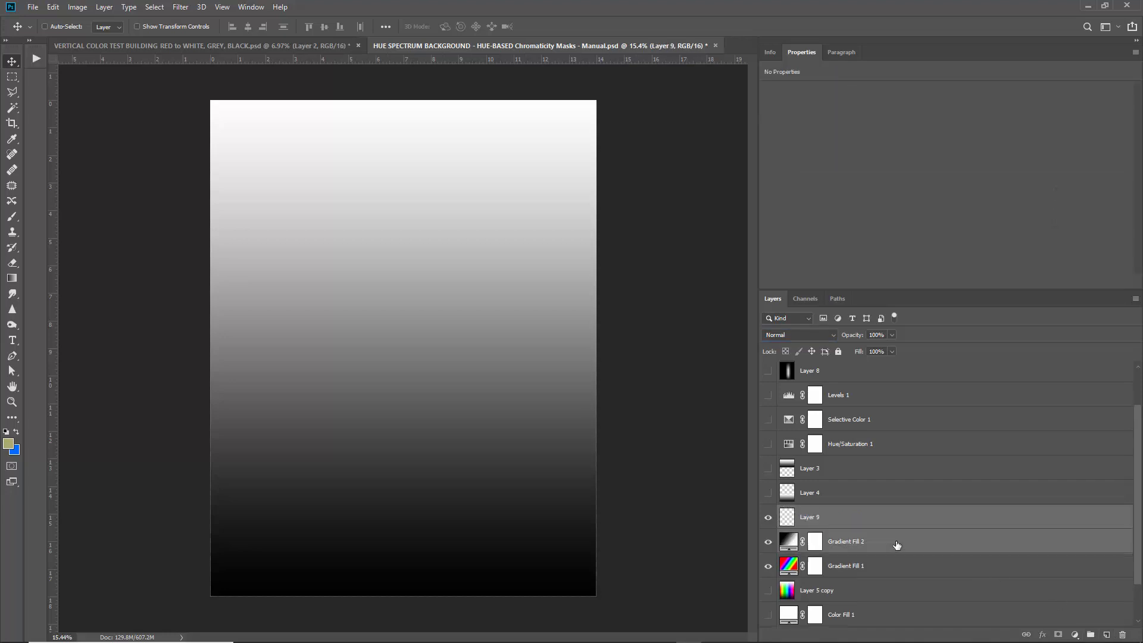
Merge Layer 9 with Gradient Fill 2, duplicate it, and squash Layer 9 into the lower half.
{"action": "key", "text": "ctrl+e"}
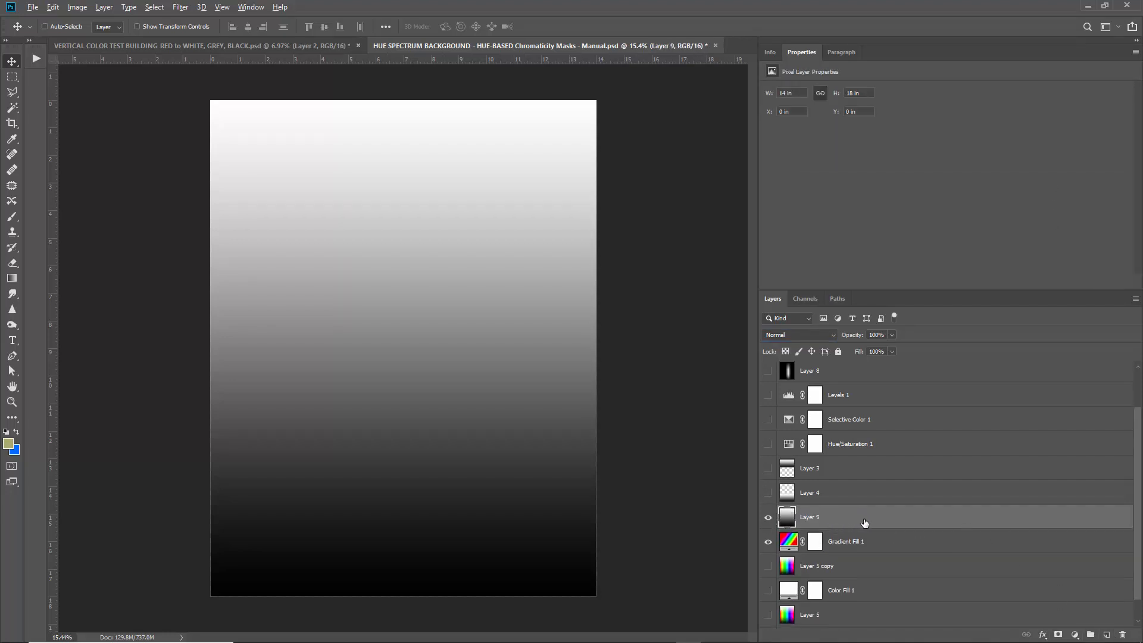
{"action": "key", "text": "ctrl+j"}
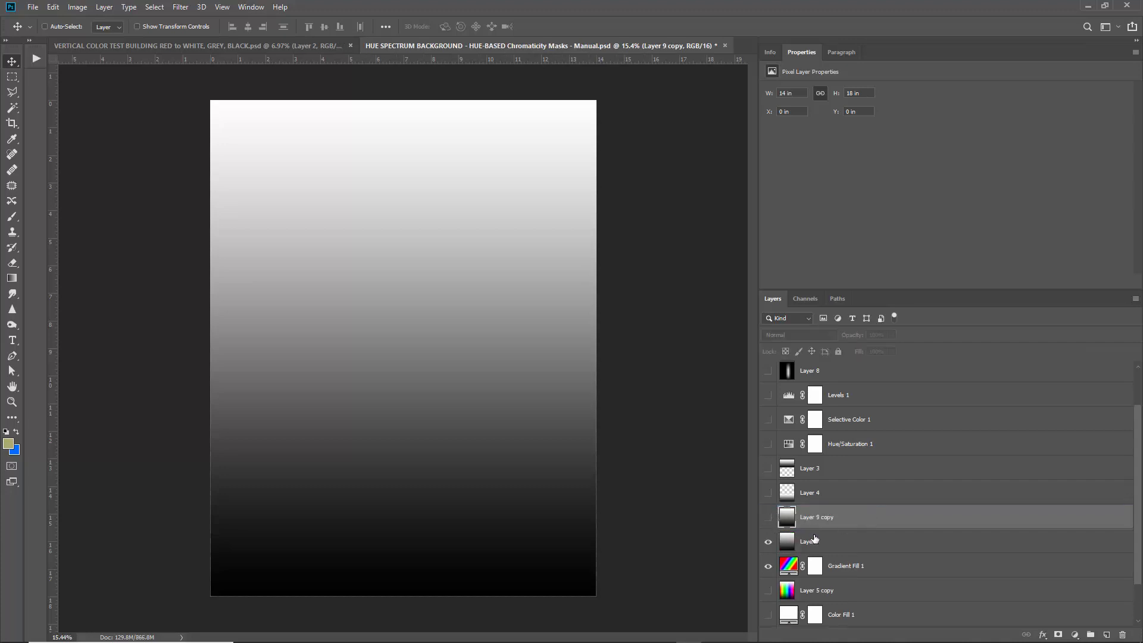
{"action": "left_click", "coordinate": [786, 542]}
{"action": "key", "text": "ctrl+t"}
{"action": "left_click_drag", "start_coordinate": [409, 101], "coordinate": [438, 379]}
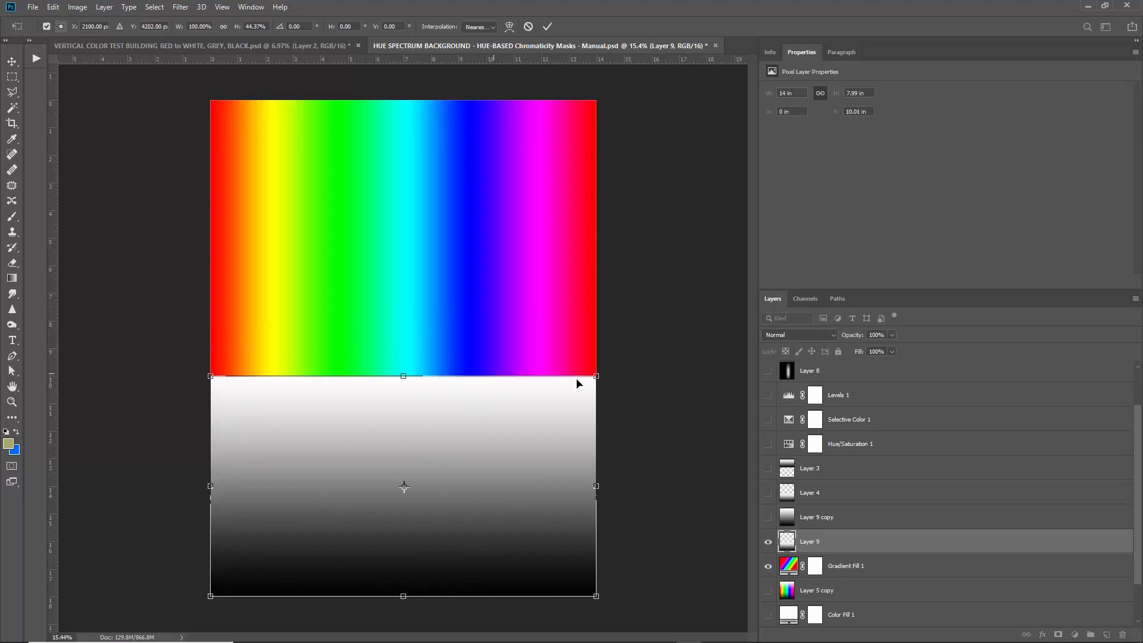
{"action": "key", "text": "Return"}
Test Multiply blending on Layer 9, then set it back to Normal.
{"action": "left_click", "coordinate": [797, 334]}
{"action": "left_click", "coordinate": [787, 382]}
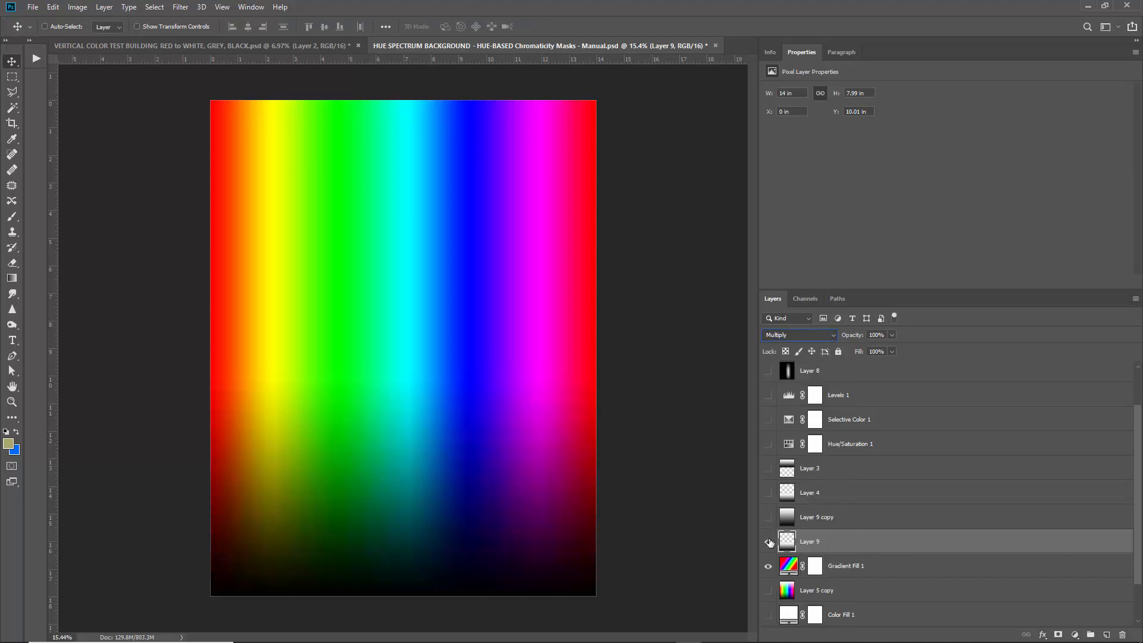
{"action": "left_click", "coordinate": [798, 336]}
{"action": "left_click", "coordinate": [791, 344]}
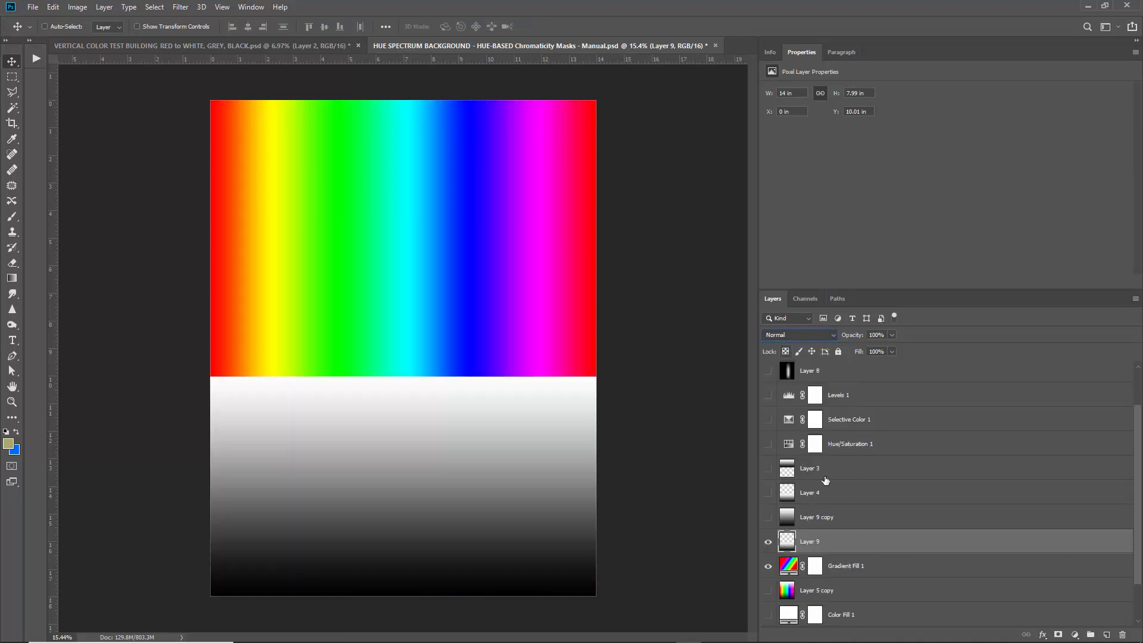
Copy the gradient into the top half with Screen blending and set Layer 9 to Multiply.
{"action": "left_click_drag", "start_coordinate": [436, 459], "coordinate": [459, 173], "text": "alt"}
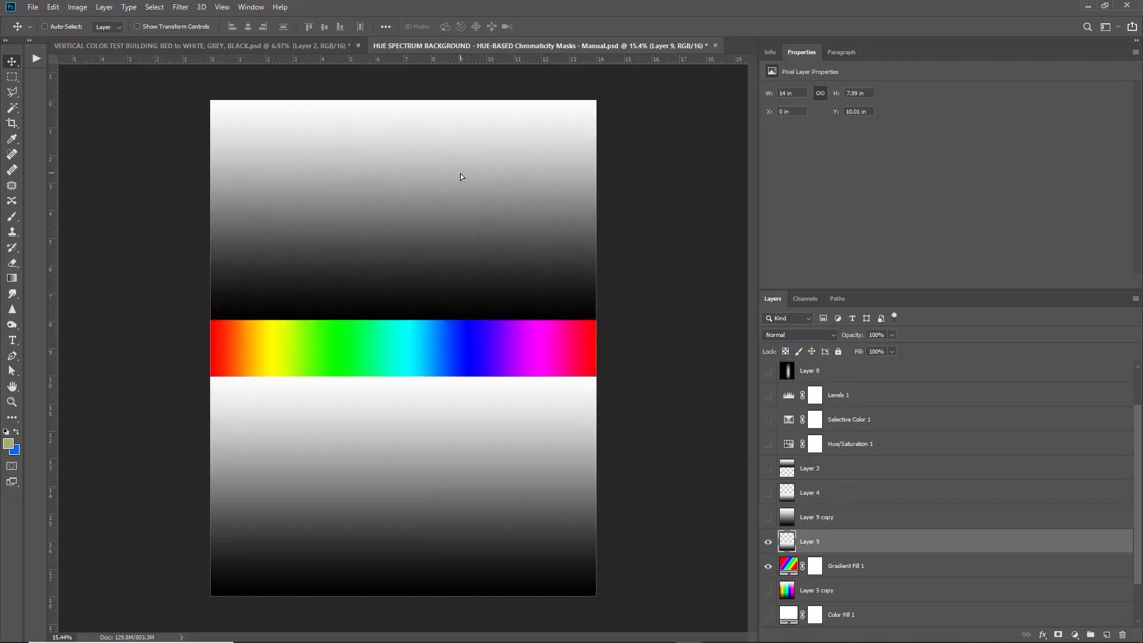
{"action": "left_click", "coordinate": [791, 336]}
{"action": "left_click", "coordinate": [785, 437]}
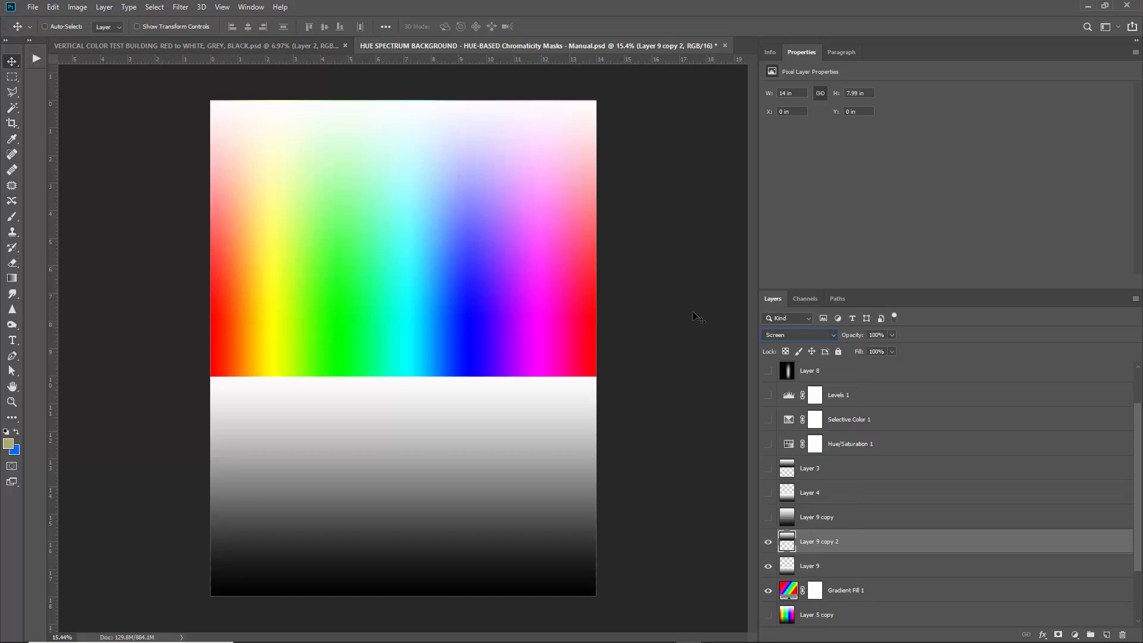
{"action": "left_click", "coordinate": [818, 567]}
{"action": "left_click", "coordinate": [798, 335]}
{"action": "left_click", "coordinate": [780, 378]}
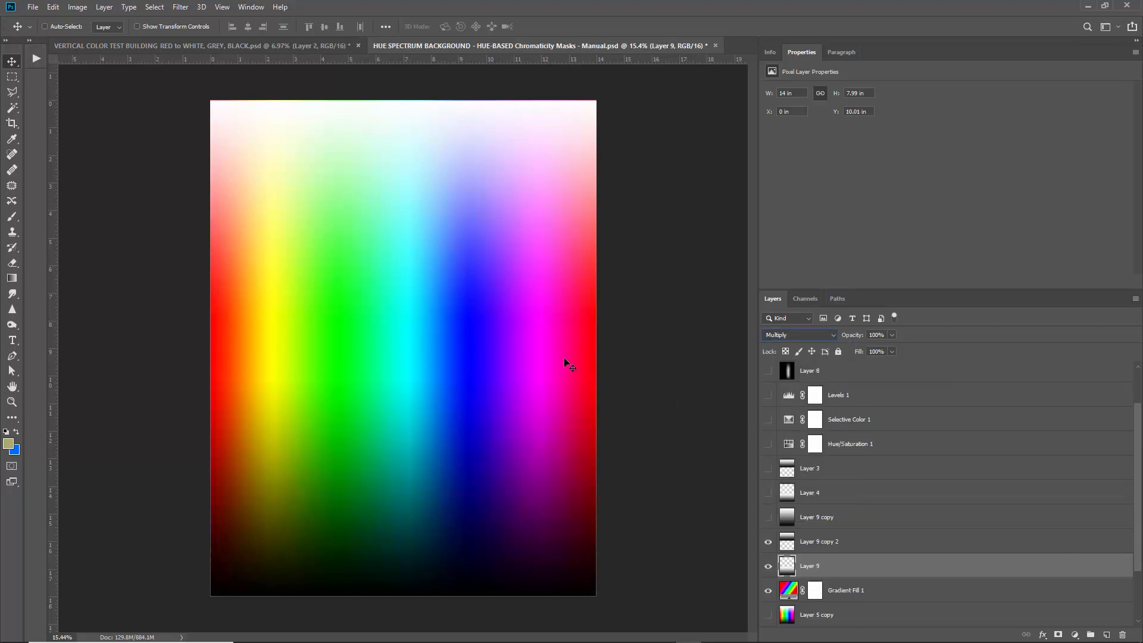
Delete the trial layers Layer 9 copy 2 and Layer 9.
{"action": "left_click", "coordinate": [878, 548]}
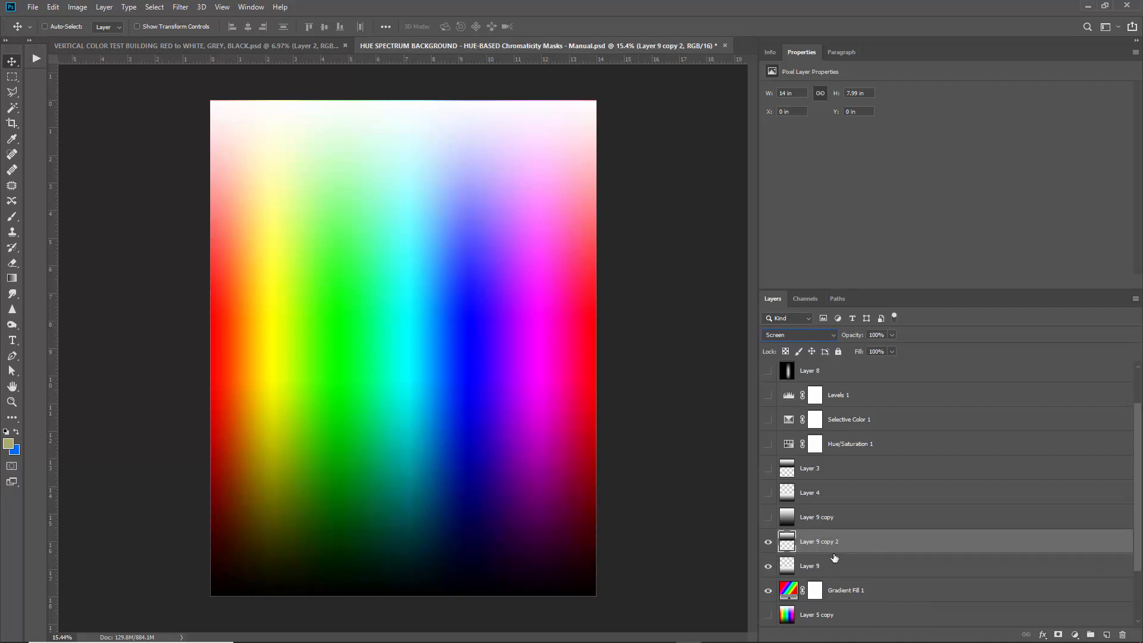
{"action": "left_click", "coordinate": [857, 566]}
{"action": "left_click", "coordinate": [976, 547]}
{"action": "left_click", "coordinate": [1122, 634]}
{"action": "key", "text": "Return"}
{"action": "key", "text": "Delete"}
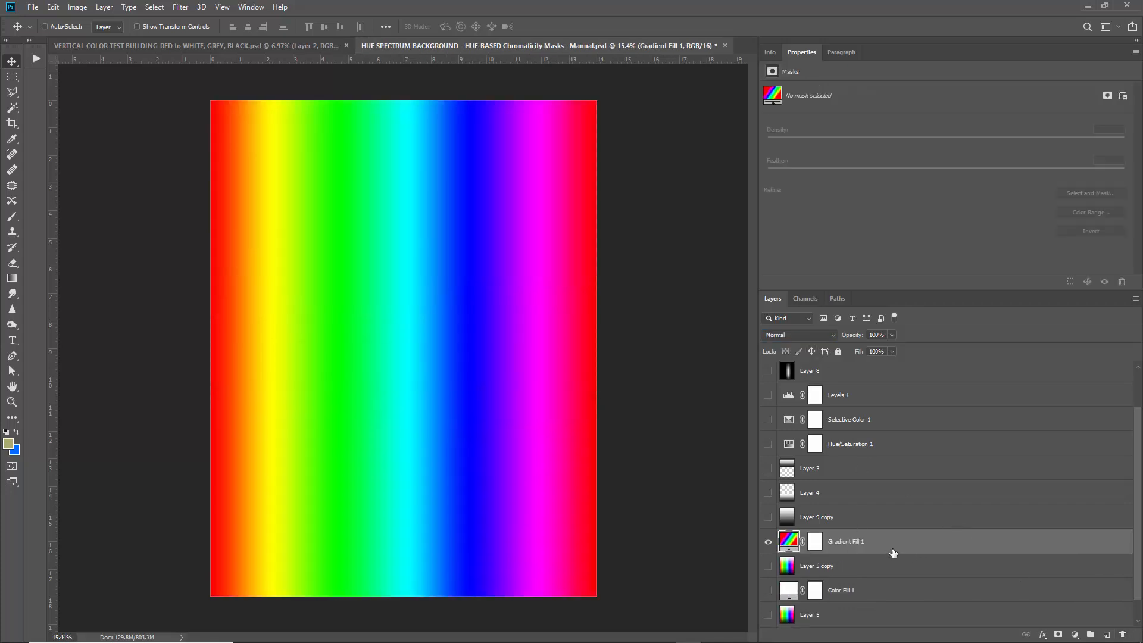
Delete Gradient Fill 1, Color Fill 1, Layer 5, Layer 9 copy, Layer 4 and Layer 3.
{"action": "key", "text": "Delete"}
{"action": "left_click", "coordinate": [866, 565]}
{"action": "key", "text": "Delete"}
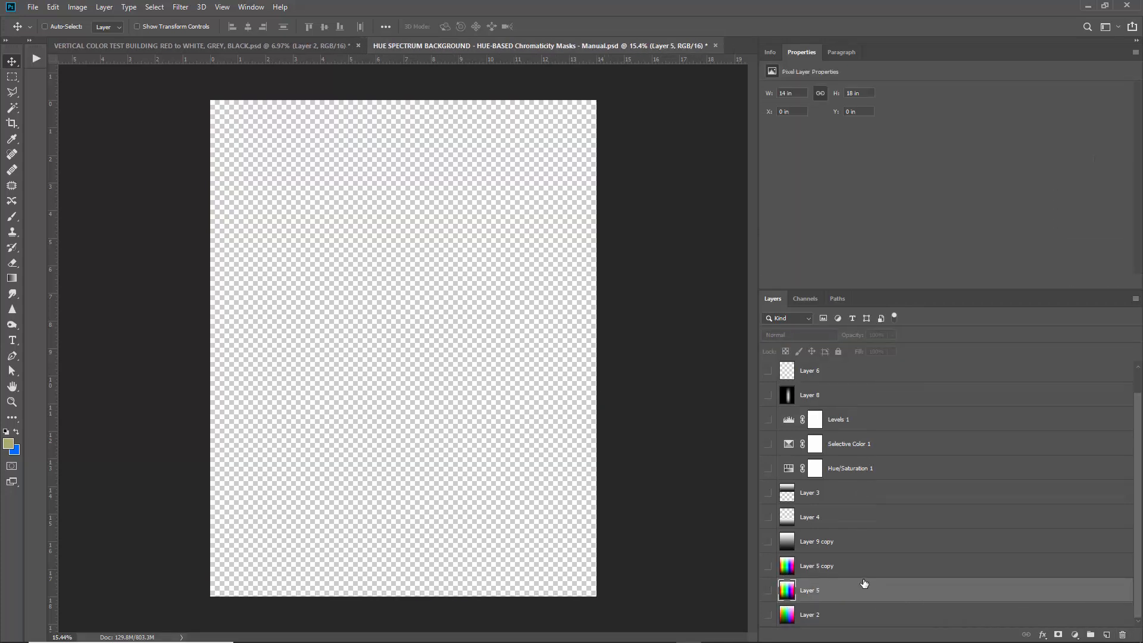
{"action": "key", "text": "Delete"}
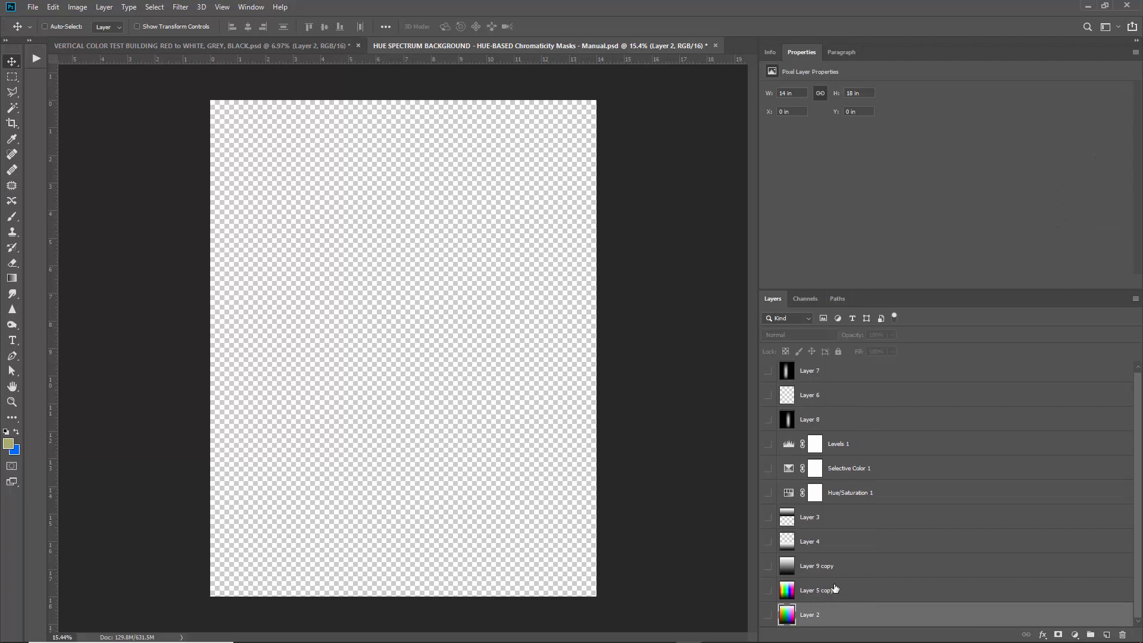
{"action": "left_click", "coordinate": [840, 562]}
{"action": "key", "text": "Delete"}
{"action": "left_click", "coordinate": [842, 542]}
{"action": "key", "text": "Delete"}
{"action": "left_click", "coordinate": [807, 526]}
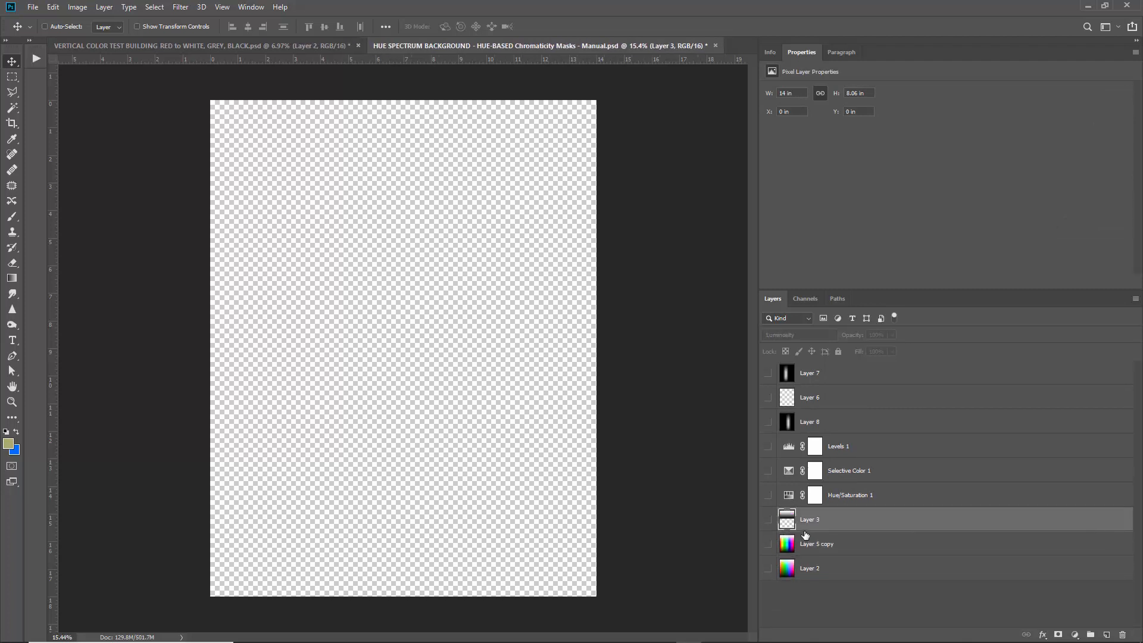
{"action": "key", "text": "Delete"}
Delete Hue/Saturation 1, Selective Color 1, Levels 1, Layers 8, 6 and 7, then show Layer 5 copy.
{"action": "left_click", "coordinate": [892, 493]}
{"action": "key", "text": "Delete"}
{"action": "left_click", "coordinate": [875, 471]}
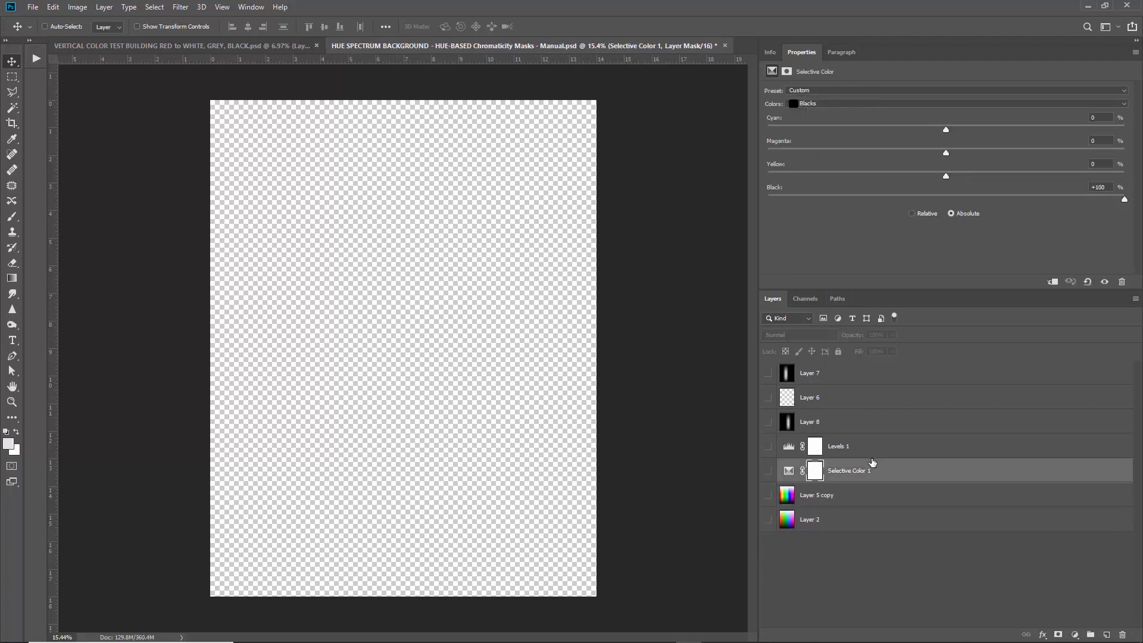
{"action": "key", "text": "Delete"}
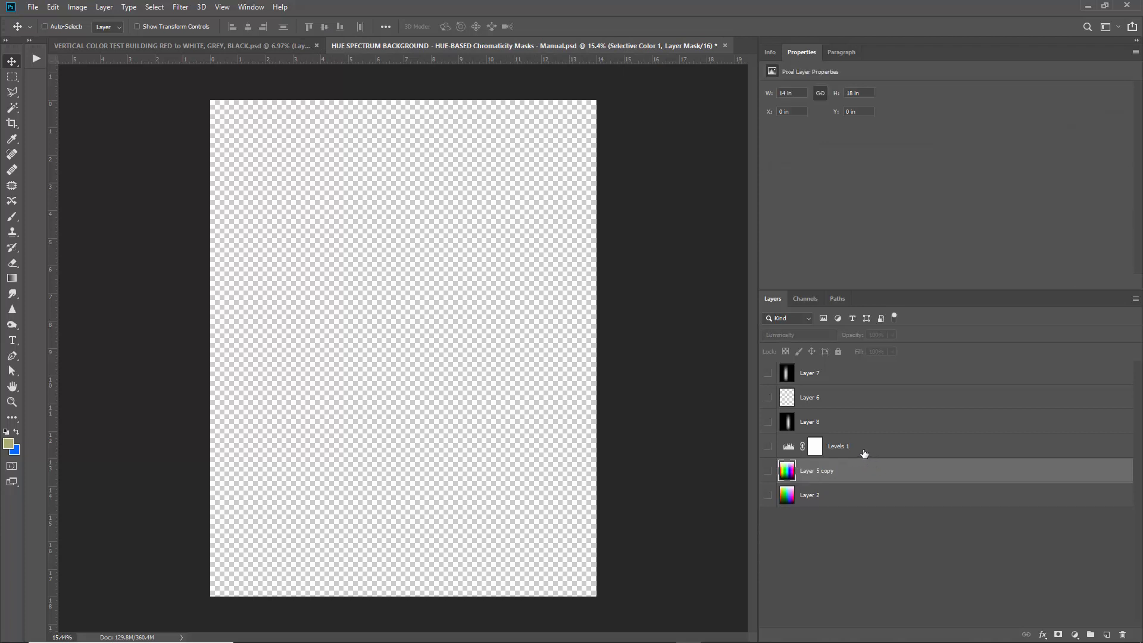
{"action": "left_click", "coordinate": [857, 447]}
{"action": "key", "text": "Delete"}
{"action": "left_click", "coordinate": [842, 424]}
{"action": "key", "text": "Delete"}
{"action": "left_click", "coordinate": [840, 397]}
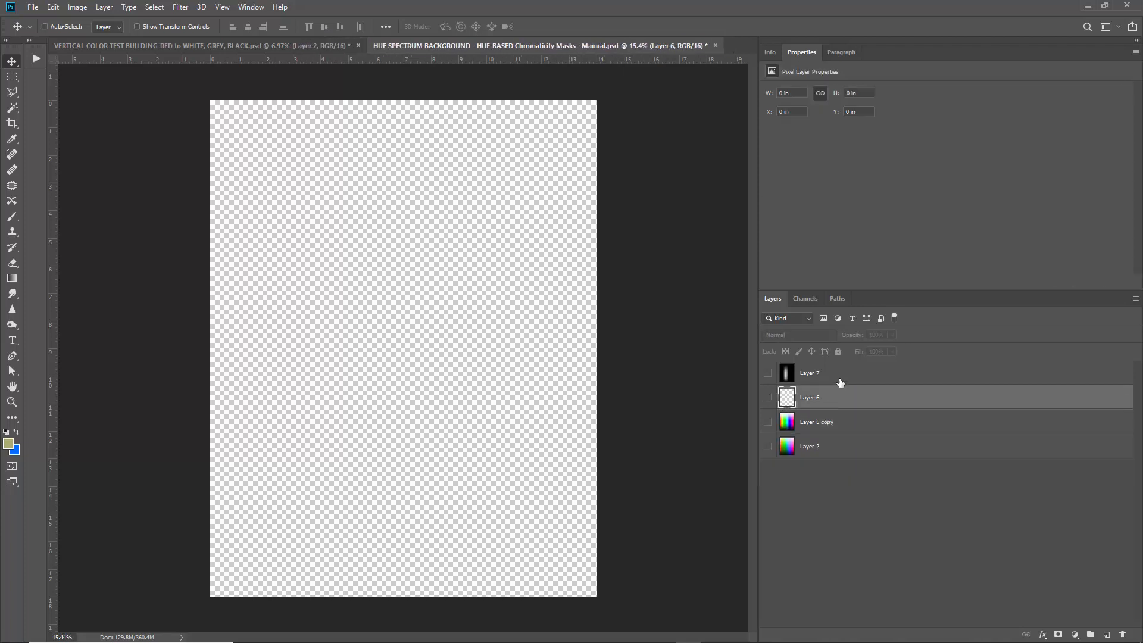
{"action": "key", "text": "Delete"}
{"action": "left_click", "coordinate": [841, 372]}
{"action": "key", "text": "Delete"}
{"action": "left_click", "coordinate": [767, 374]}
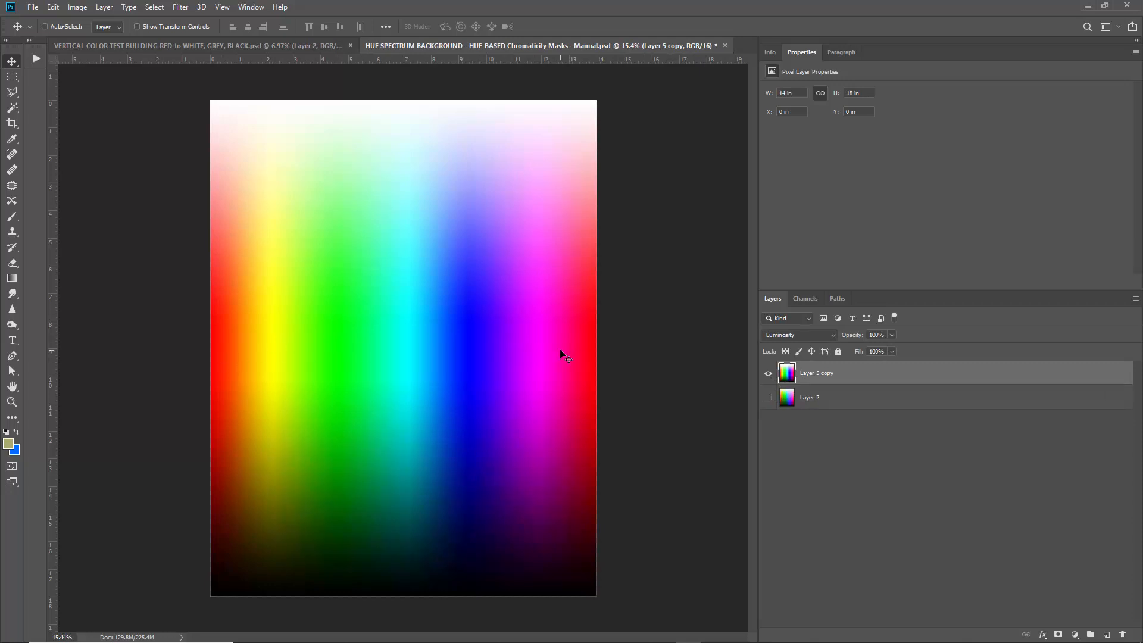
Create a Cyans Color Range selection of the cyan band and add an empty Layer 3.
{"action": "left_click", "coordinate": [158, 7]}
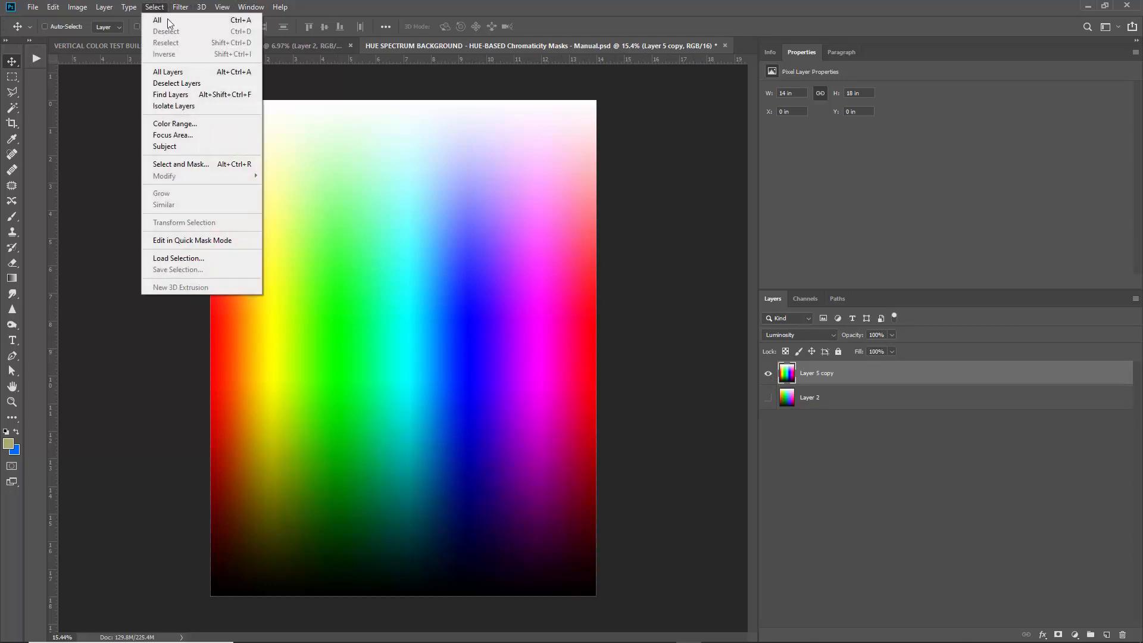
{"action": "left_click", "coordinate": [180, 122]}
{"action": "left_click_drag", "start_coordinate": [580, 156], "coordinate": [687, 209]}
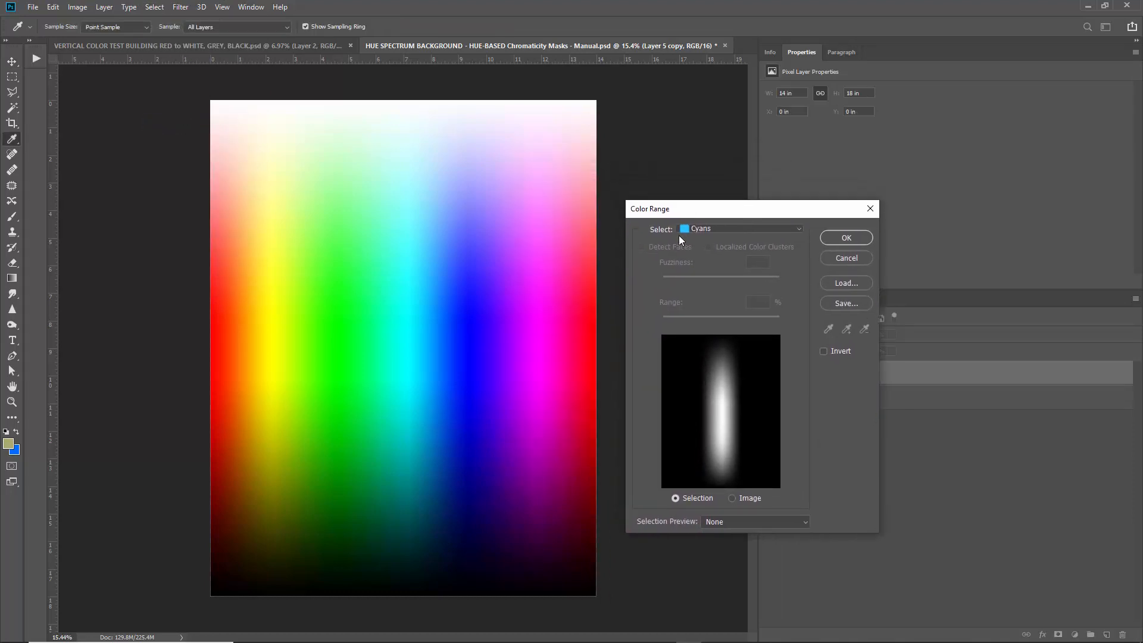
{"action": "left_click", "coordinate": [678, 235]}
{"action": "left_click", "coordinate": [718, 263]}
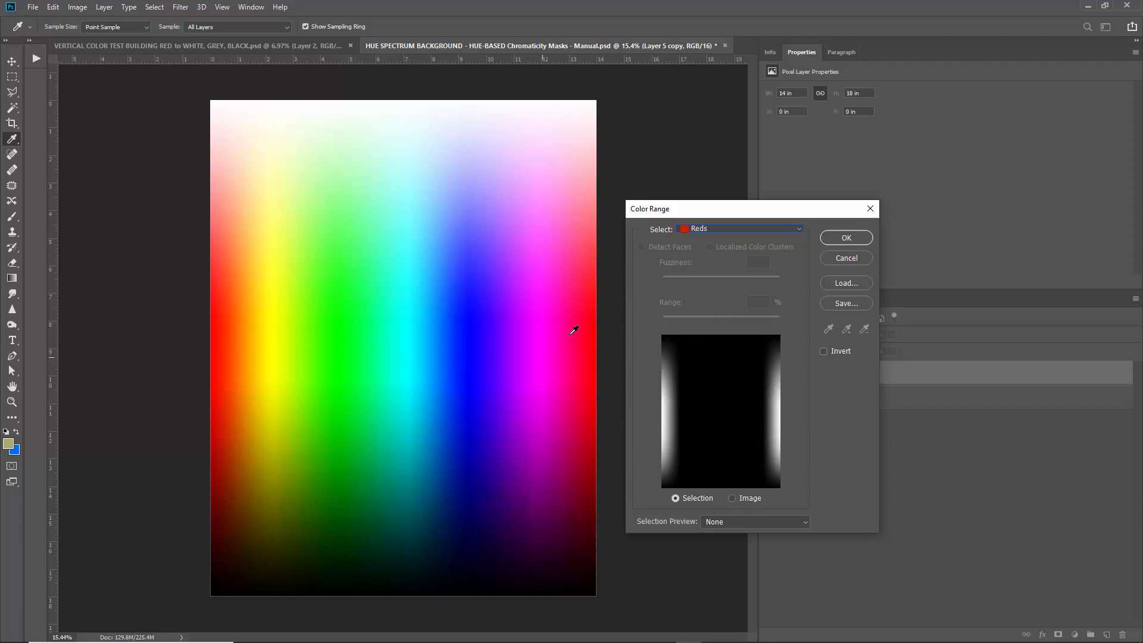
{"action": "left_click", "coordinate": [736, 230]}
{"action": "left_click", "coordinate": [741, 299]}
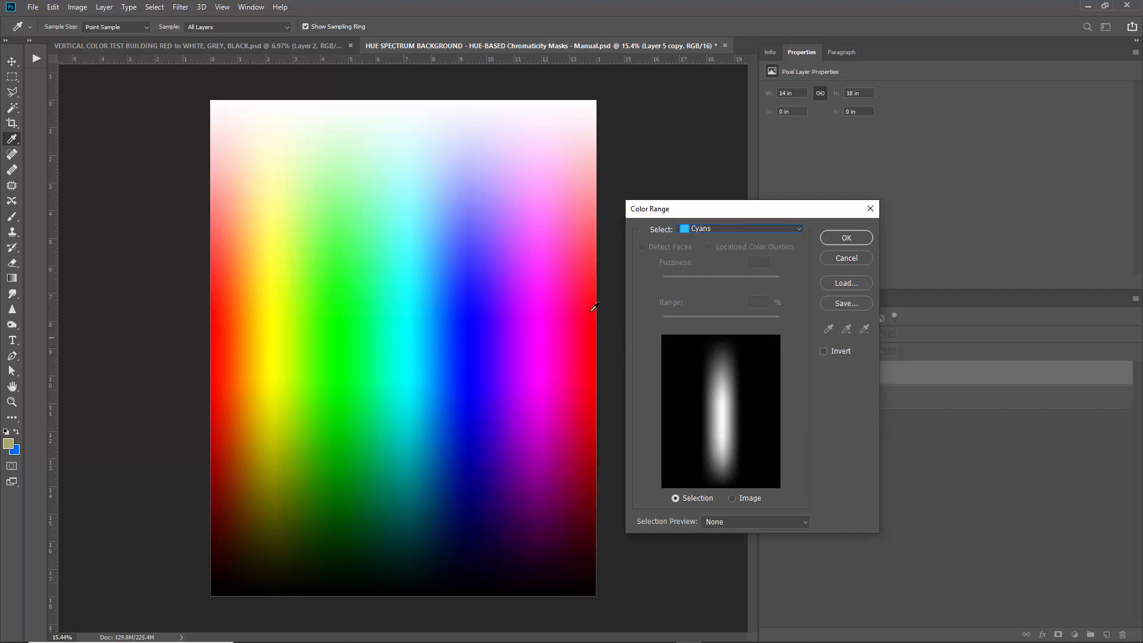
{"action": "left_click", "coordinate": [845, 237]}
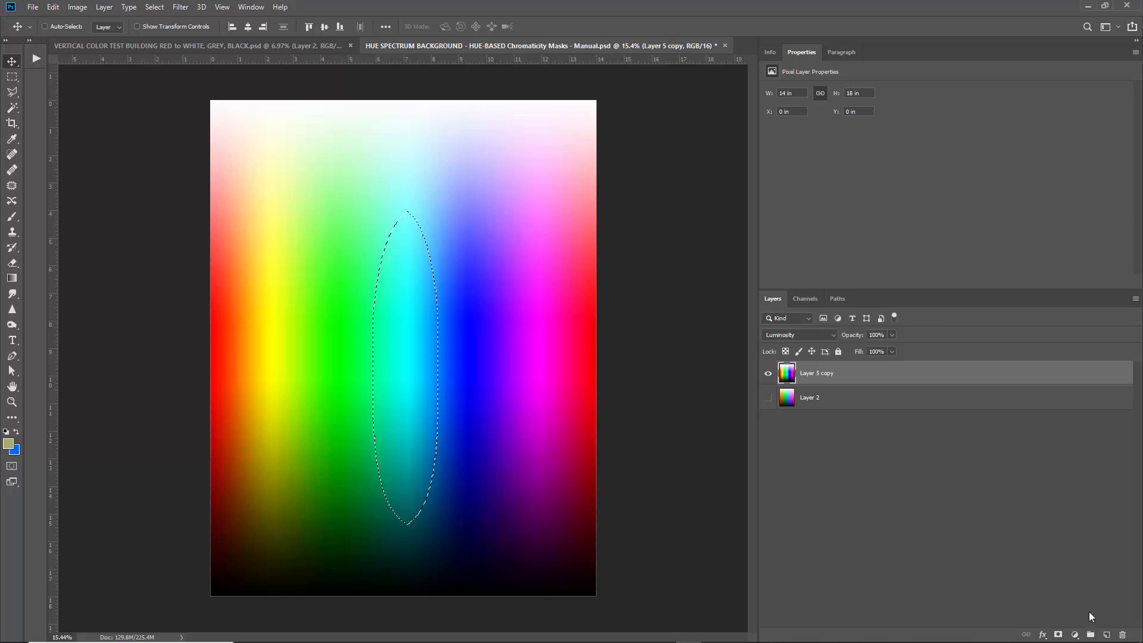
{"action": "left_click", "coordinate": [1106, 634]}
Hide Layer 5 copy and fill the cyan selection with White in Normal mode.
{"action": "left_click", "coordinate": [767, 397]}
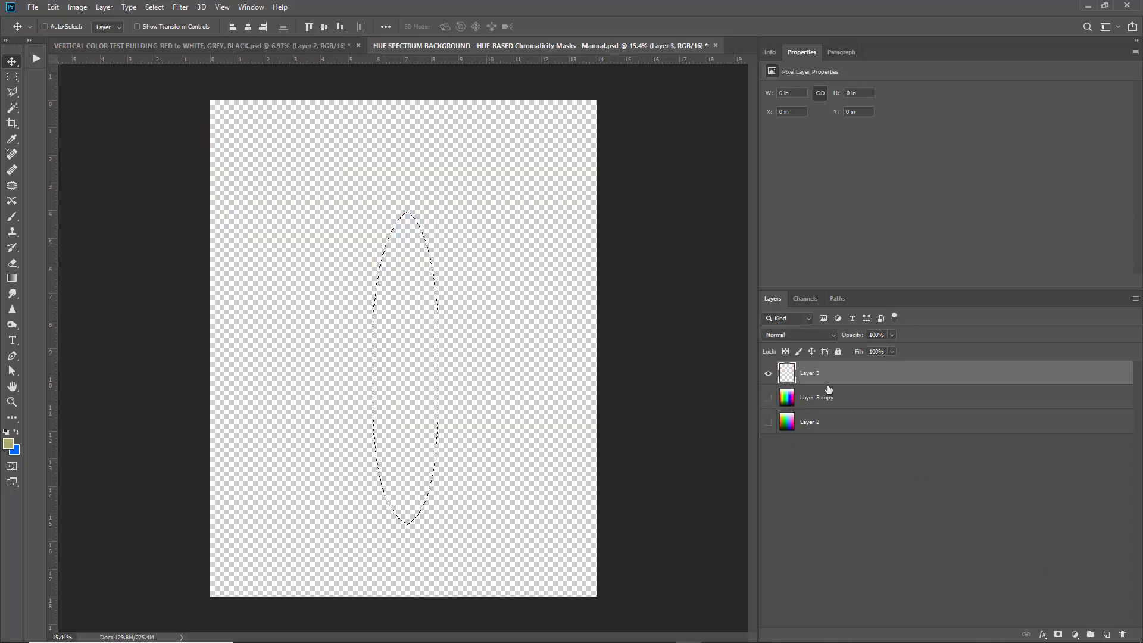
{"action": "left_click", "coordinate": [53, 6]}
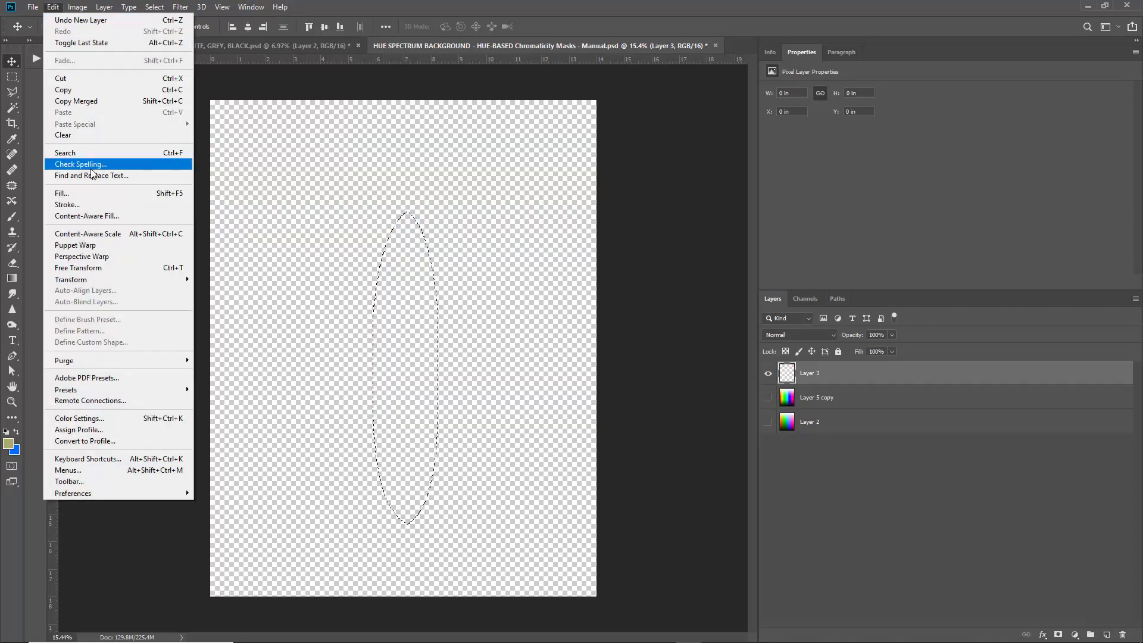
{"action": "left_click", "coordinate": [95, 194]}
{"action": "left_click", "coordinate": [780, 254]}
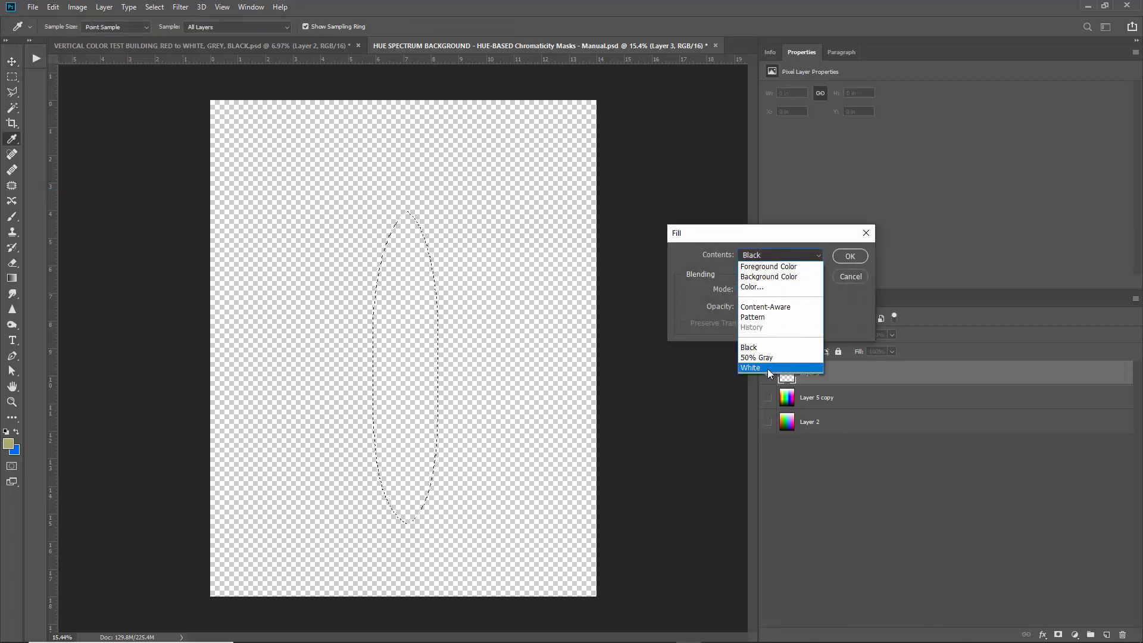
{"action": "left_click", "coordinate": [767, 369]}
{"action": "left_click", "coordinate": [777, 290]}
{"action": "left_click", "coordinate": [774, 303]}
{"action": "left_click", "coordinate": [850, 256]}
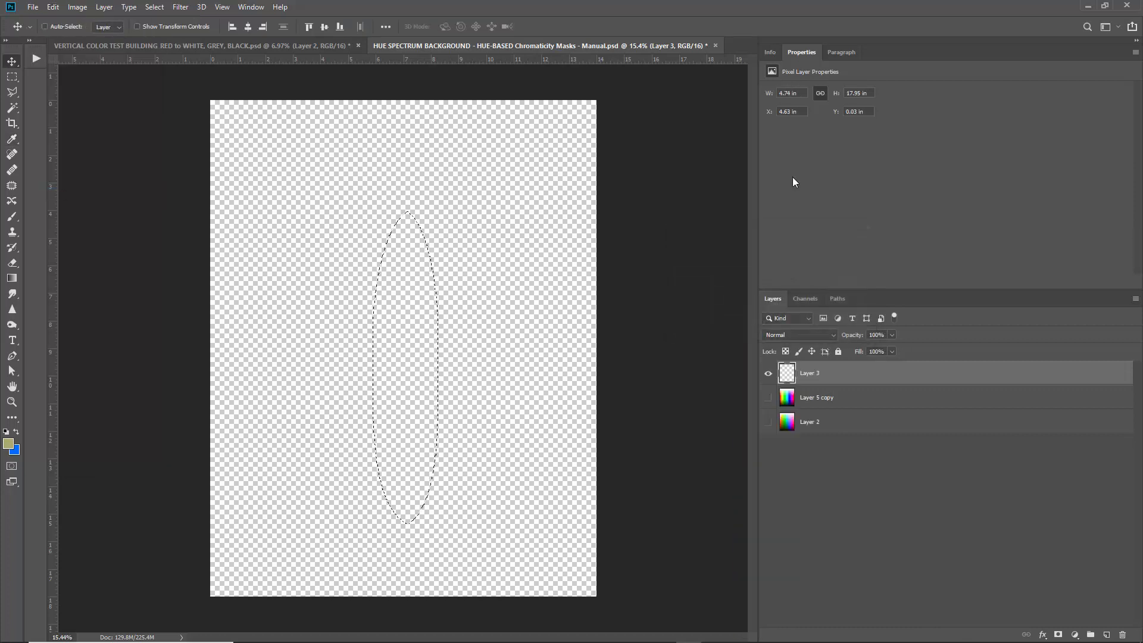
Deselect, then reopen Edit > Fill with Contents set to Black.
{"action": "left_click", "coordinate": [154, 7]}
{"action": "left_click", "coordinate": [166, 32]}
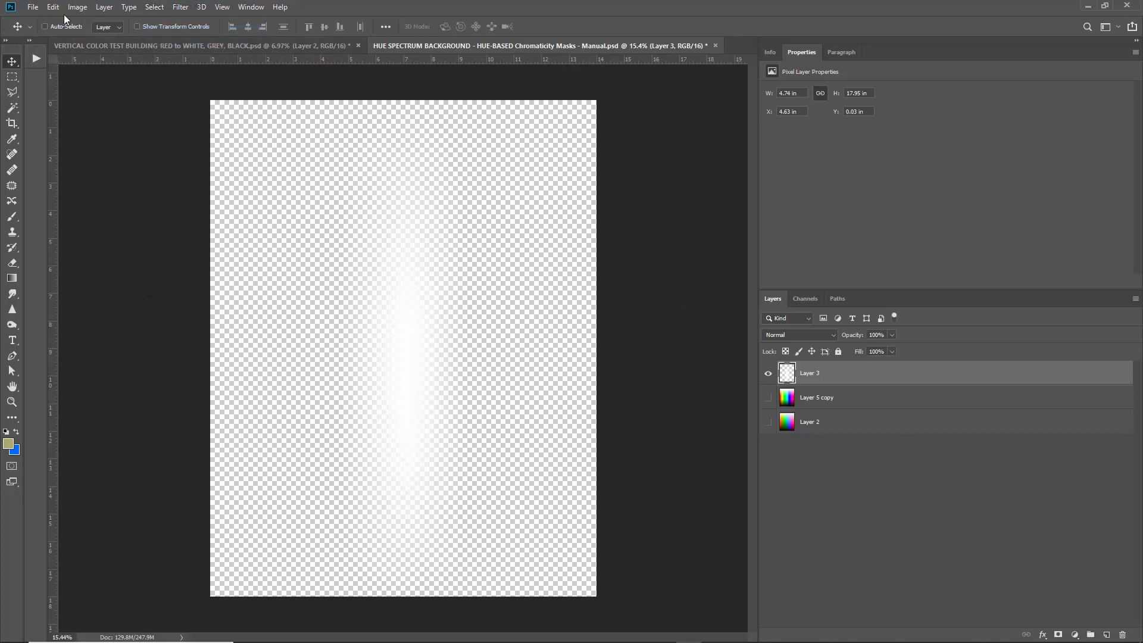
{"action": "left_click", "coordinate": [53, 7]}
{"action": "left_click", "coordinate": [101, 194]}
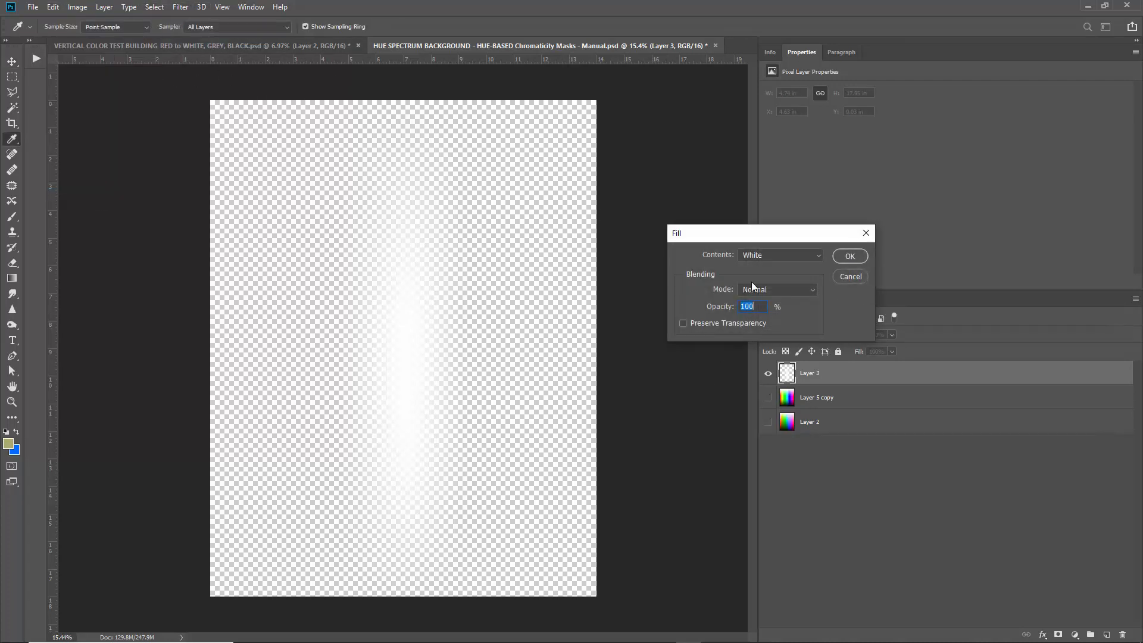
{"action": "left_click", "coordinate": [782, 256]}
{"action": "left_click", "coordinate": [754, 347]}
Fill Layer 3 with black, then undo the fill.
{"action": "left_click", "coordinate": [850, 257]}
{"action": "key", "text": "v"}
{"action": "key", "text": "ctrl+z"}
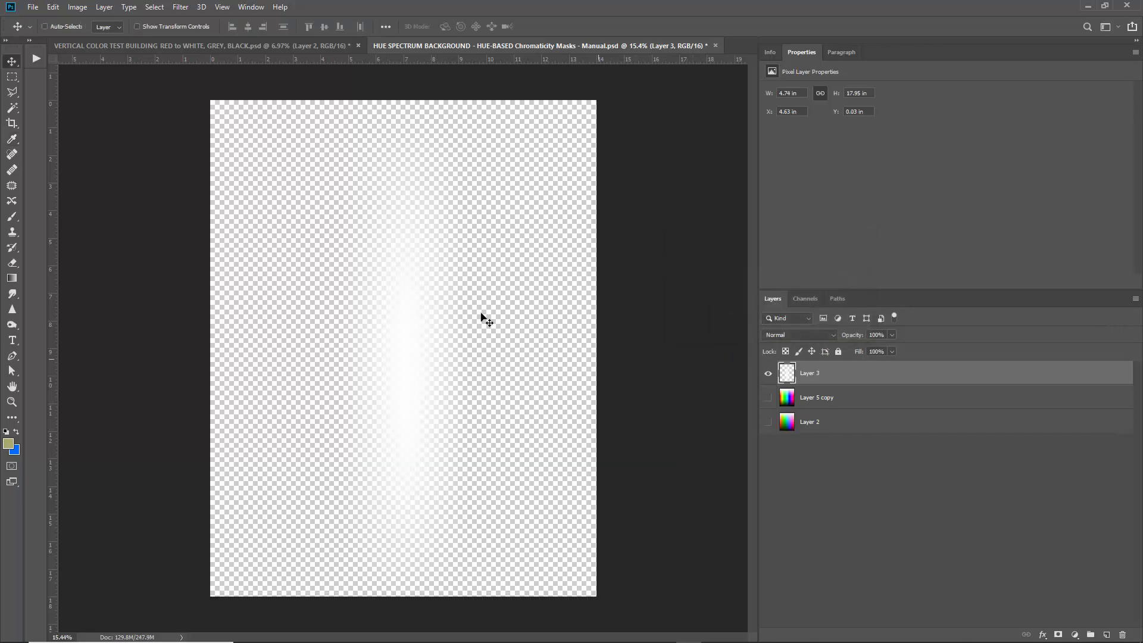
Fill Layer 3 with black in Behind mode around the white glow, then hide Layer 3.
{"action": "left_click", "coordinate": [53, 7]}
{"action": "left_click", "coordinate": [81, 194]}
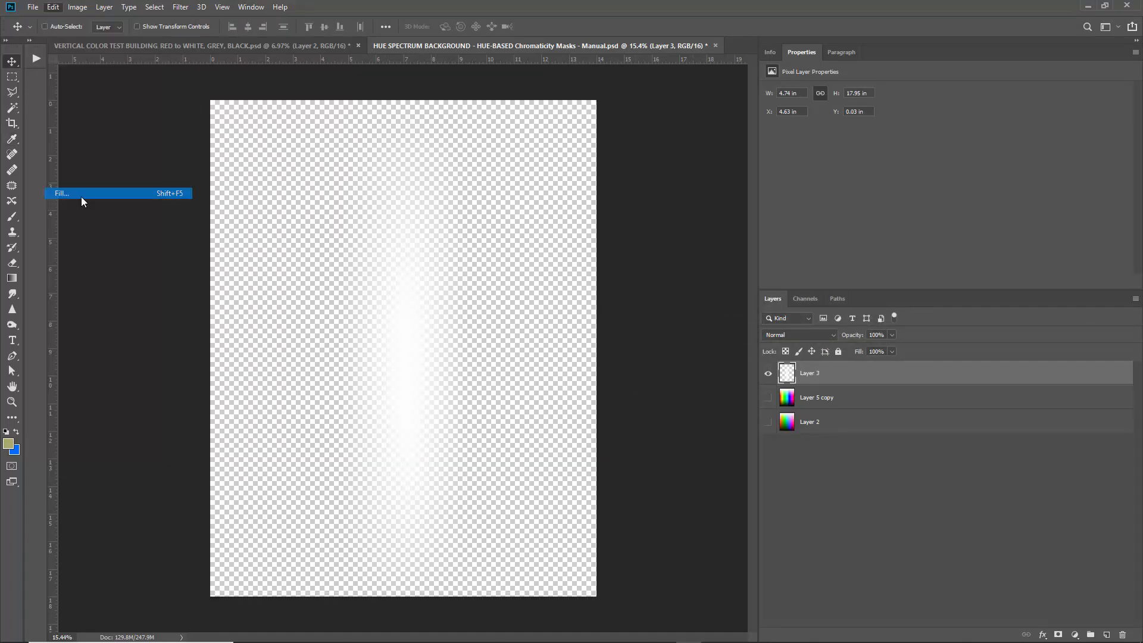
{"action": "left_click", "coordinate": [758, 291]}
{"action": "left_click", "coordinate": [759, 315]}
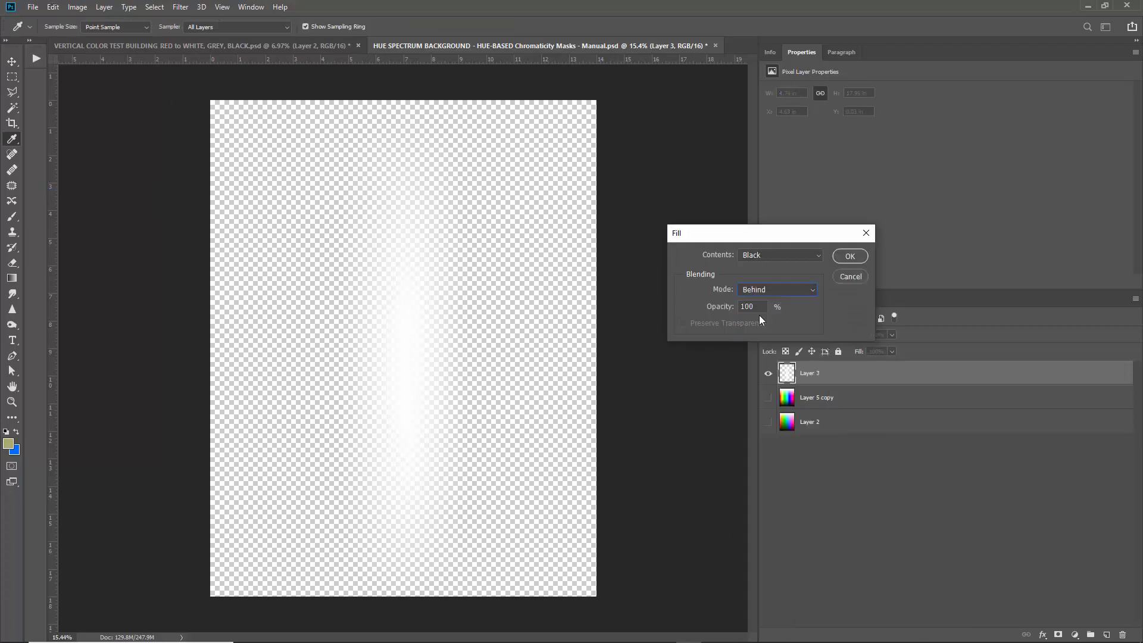
{"action": "left_click", "coordinate": [849, 256]}
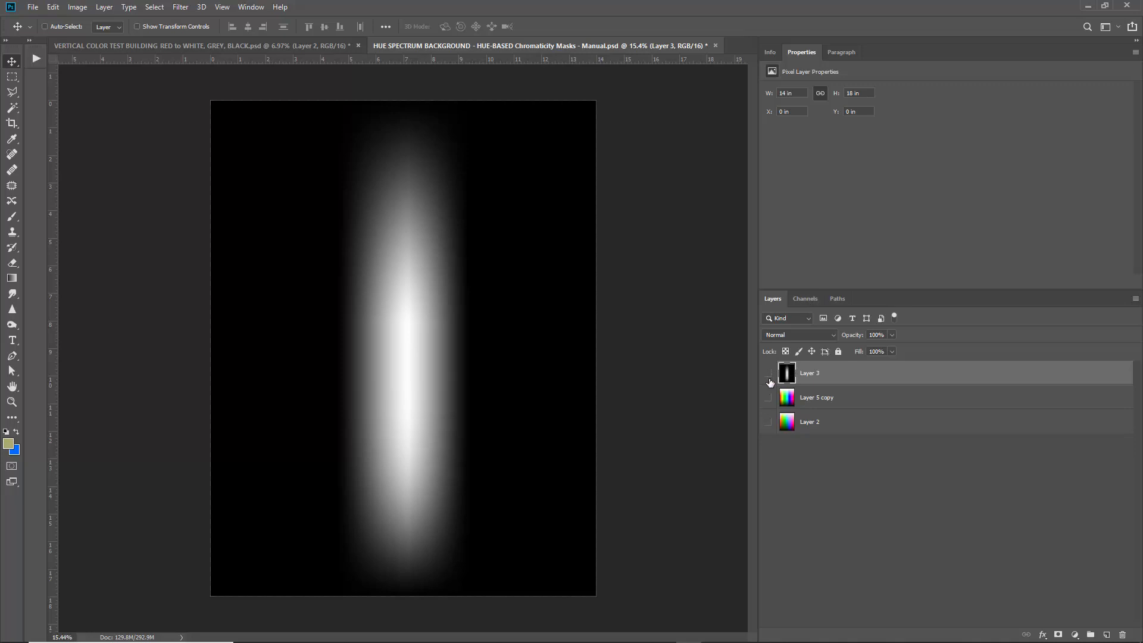
{"action": "left_click", "coordinate": [768, 375]}
Reselect the earlier ellipse and fill it white in a new Alpha 1 channel, then return to RGB Layers.
{"action": "left_click", "coordinate": [153, 8]}
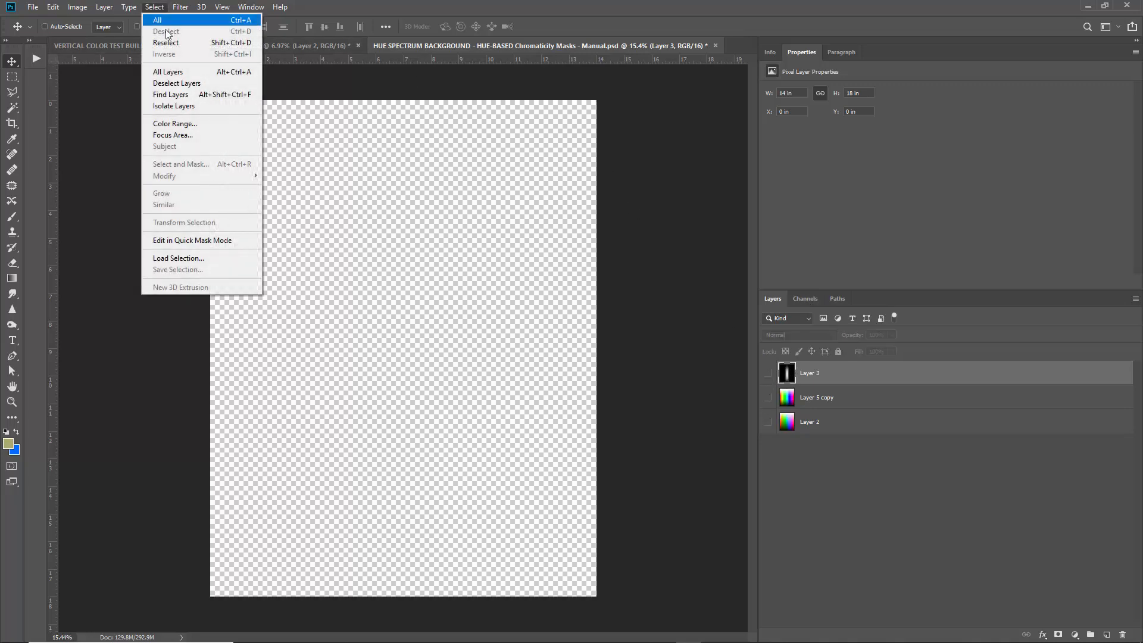
{"action": "left_click", "coordinate": [167, 46]}
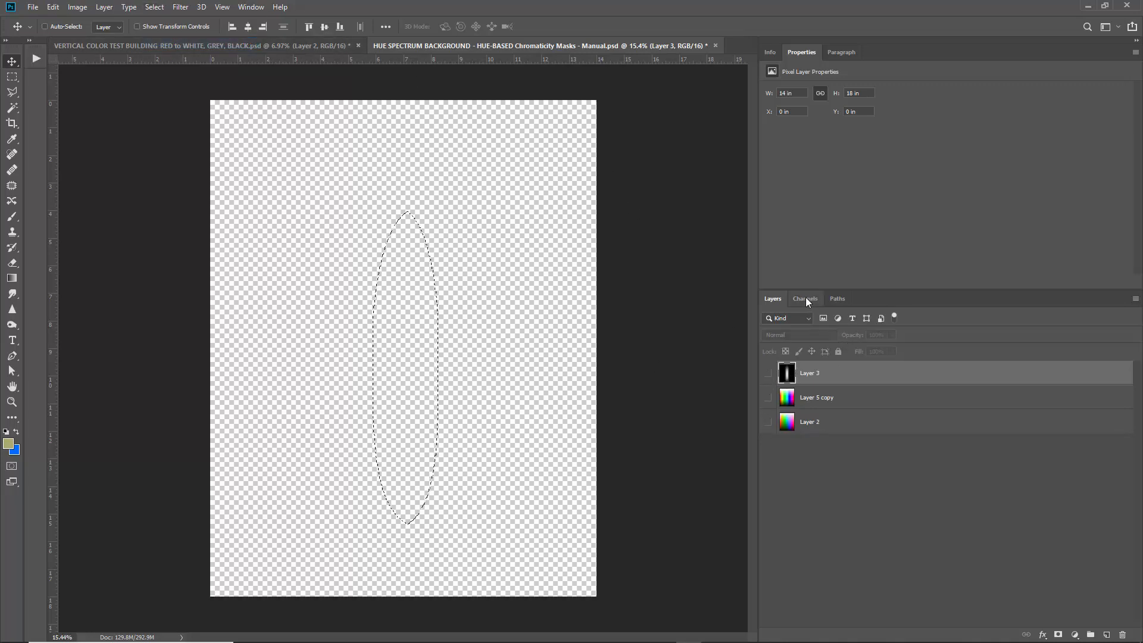
{"action": "left_click", "coordinate": [805, 298]}
{"action": "left_click", "coordinate": [1106, 635]}
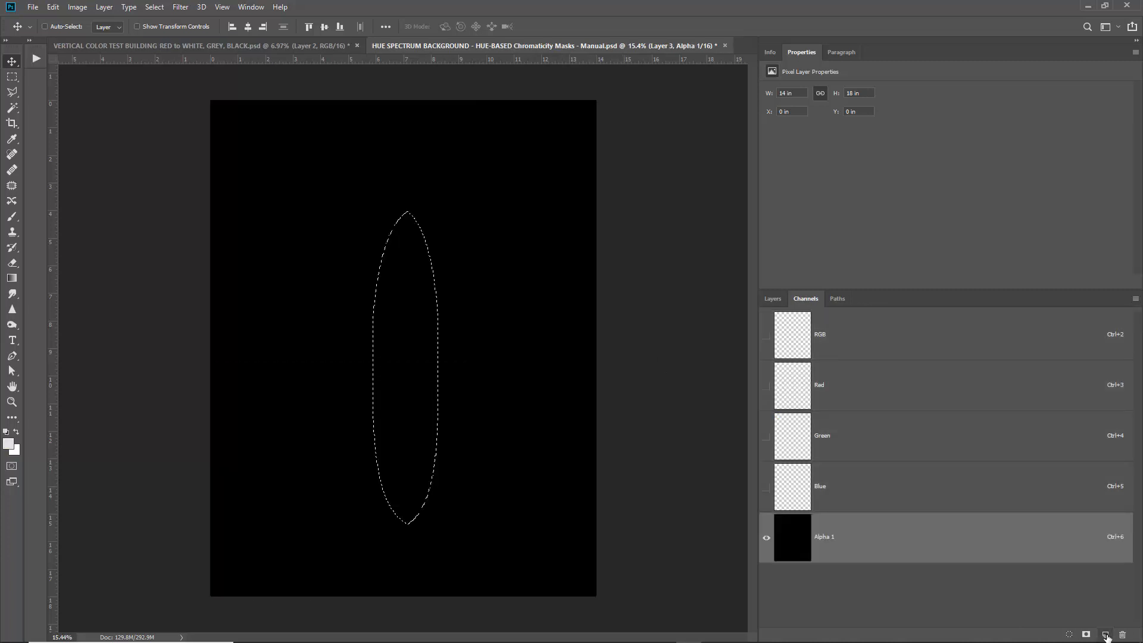
{"action": "key", "text": "alt+BackSpace"}
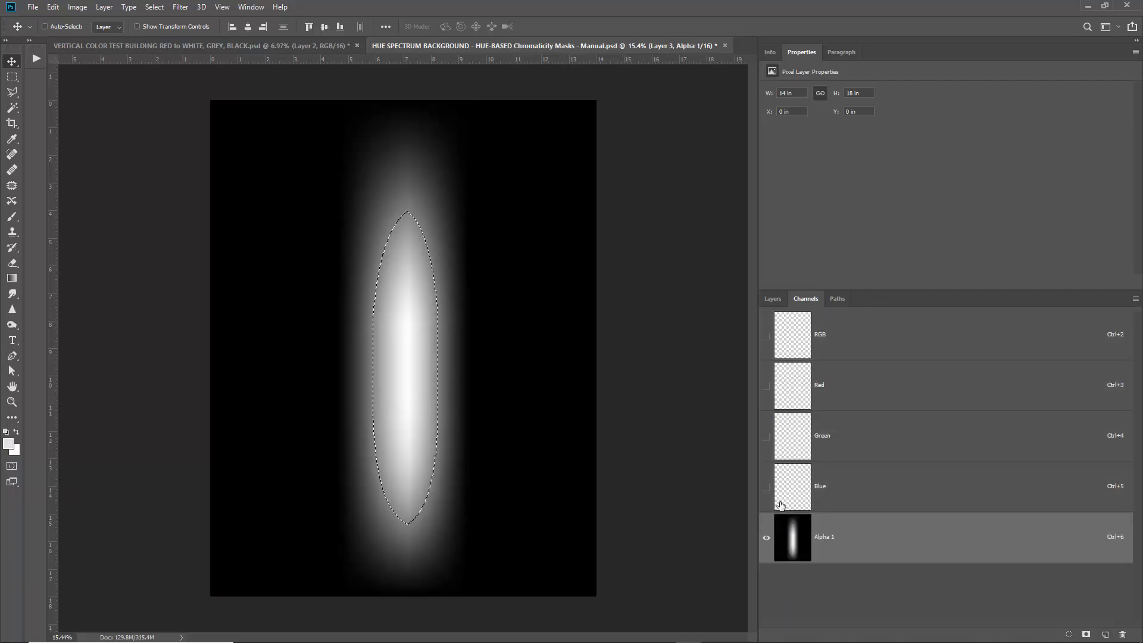
{"action": "key", "text": "ctrl+d"}
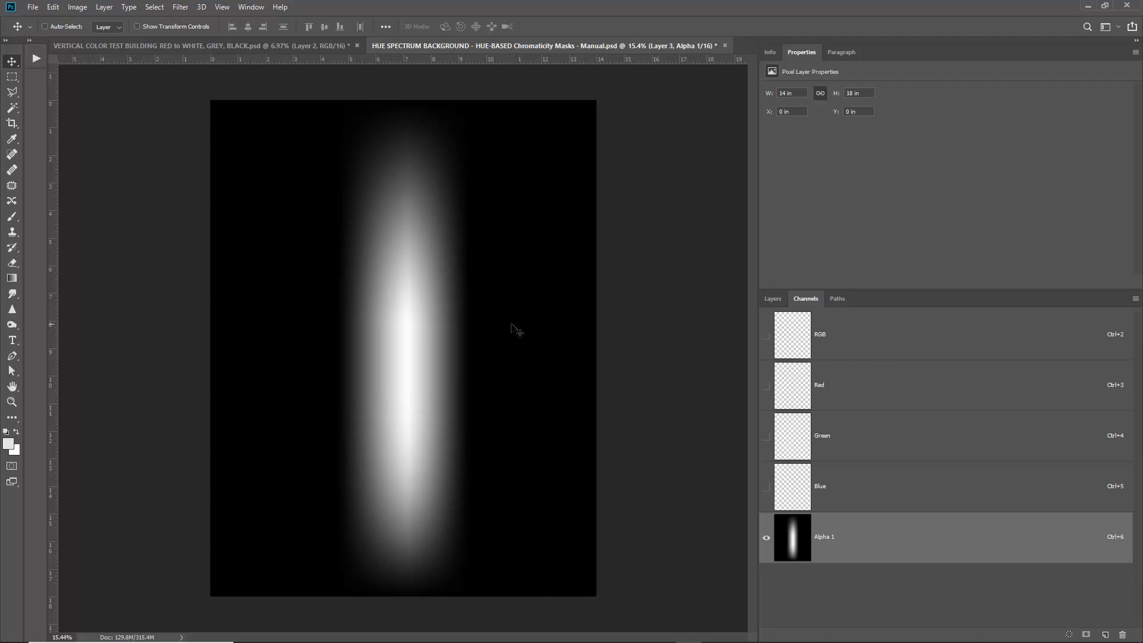
{"action": "key", "text": "ctrl+a"}
{"action": "key", "text": "ctrl+2"}
{"action": "left_click", "coordinate": [772, 298]}
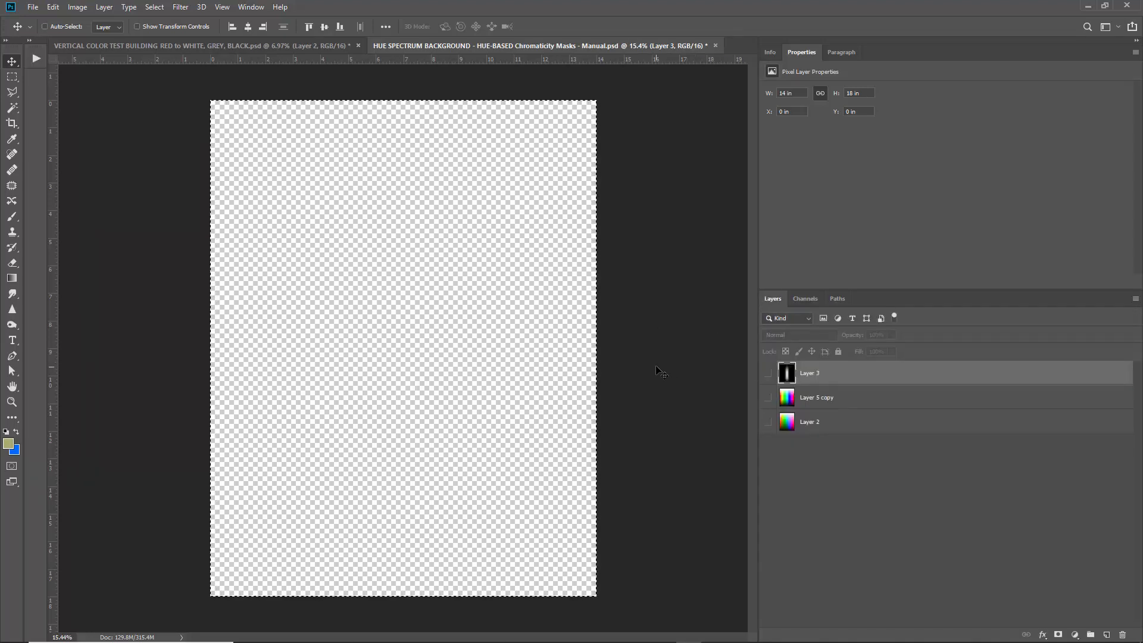
Paste the Alpha 1 glow mask as a new Layer 4.
{"action": "left_click", "coordinate": [805, 298]}
{"action": "left_click", "coordinate": [772, 298]}
{"action": "key", "text": "ctrl+v"}
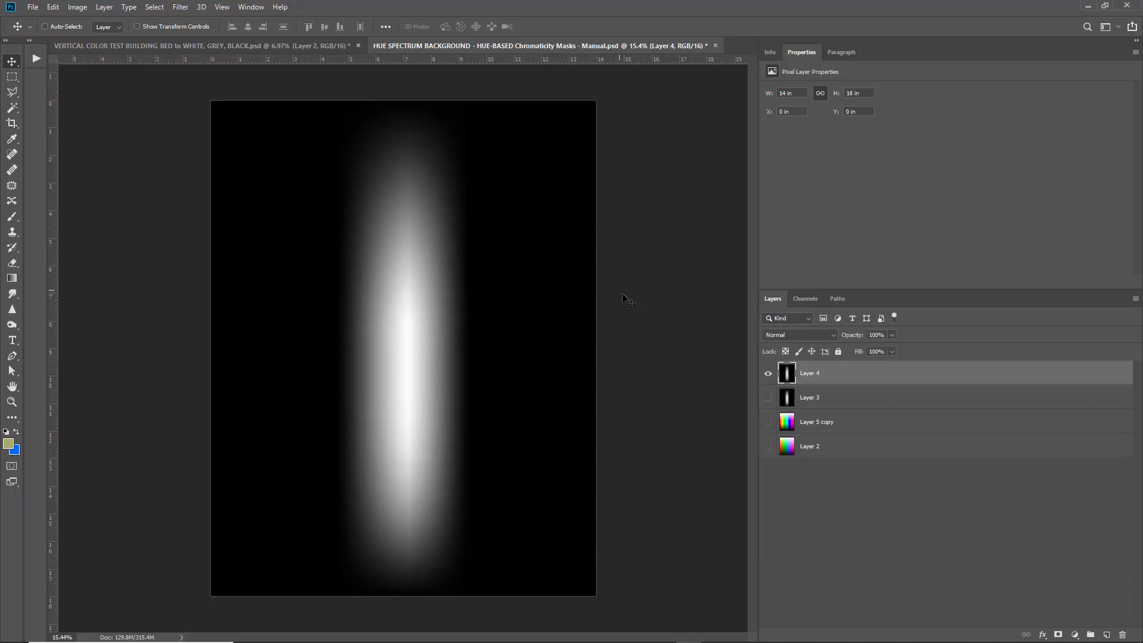
Hide Layer 4, then show and select Layer 5 copy.
{"action": "left_click", "coordinate": [768, 373]}
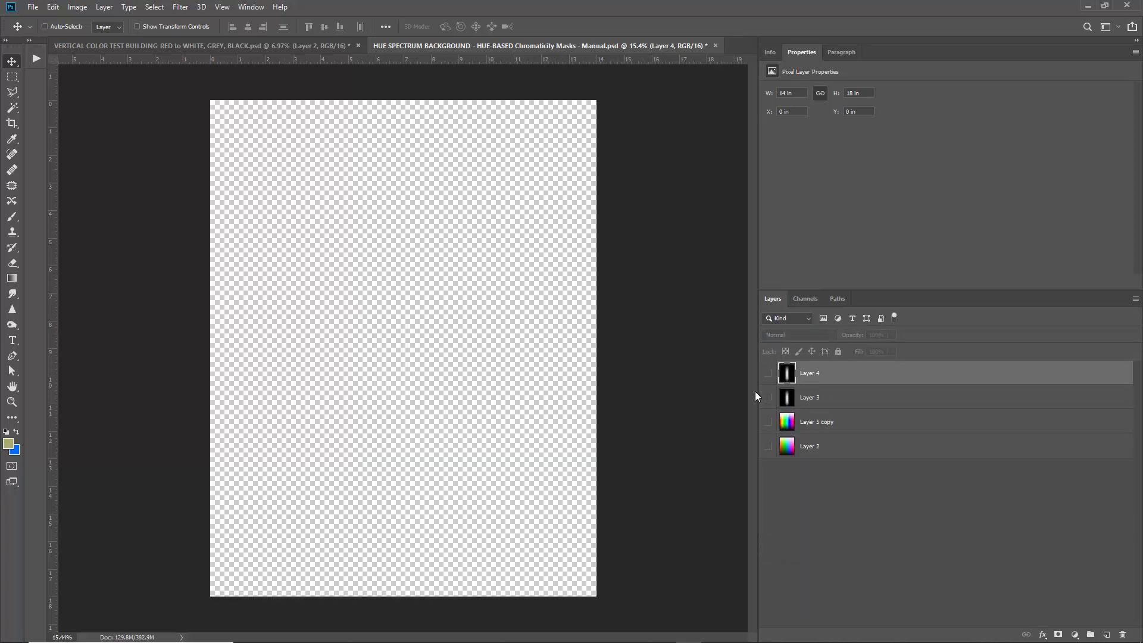
{"action": "left_click", "coordinate": [767, 423]}
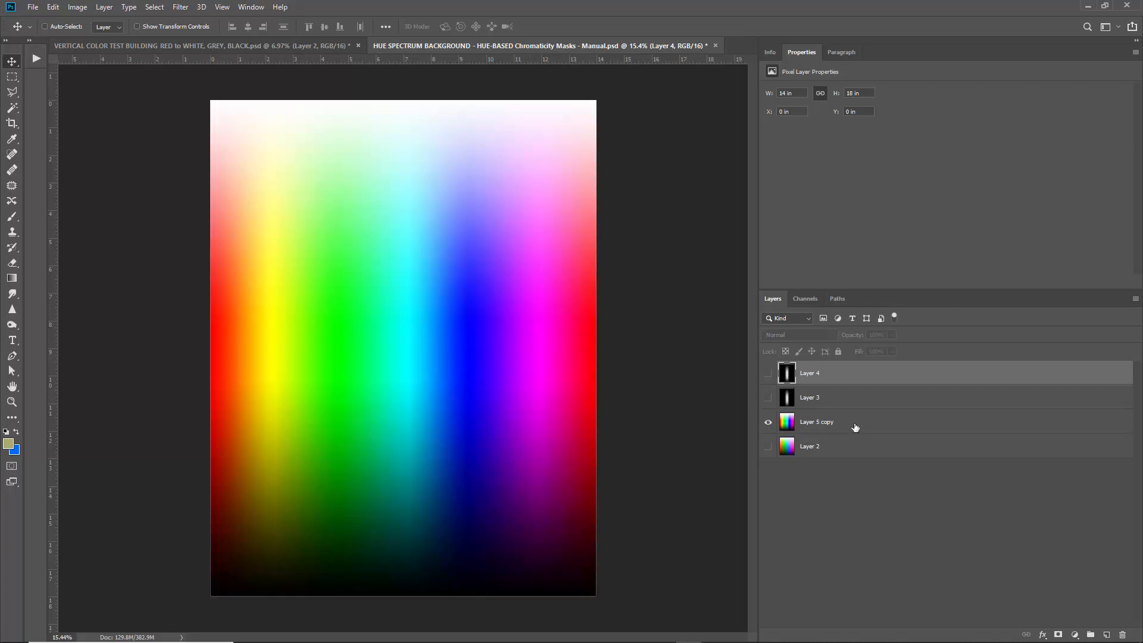
{"action": "left_click", "coordinate": [857, 427]}
Switch the Gray working space to Dot Gain 20%, then view the Alpha 1 channel alone.
{"action": "left_click", "coordinate": [53, 7]}
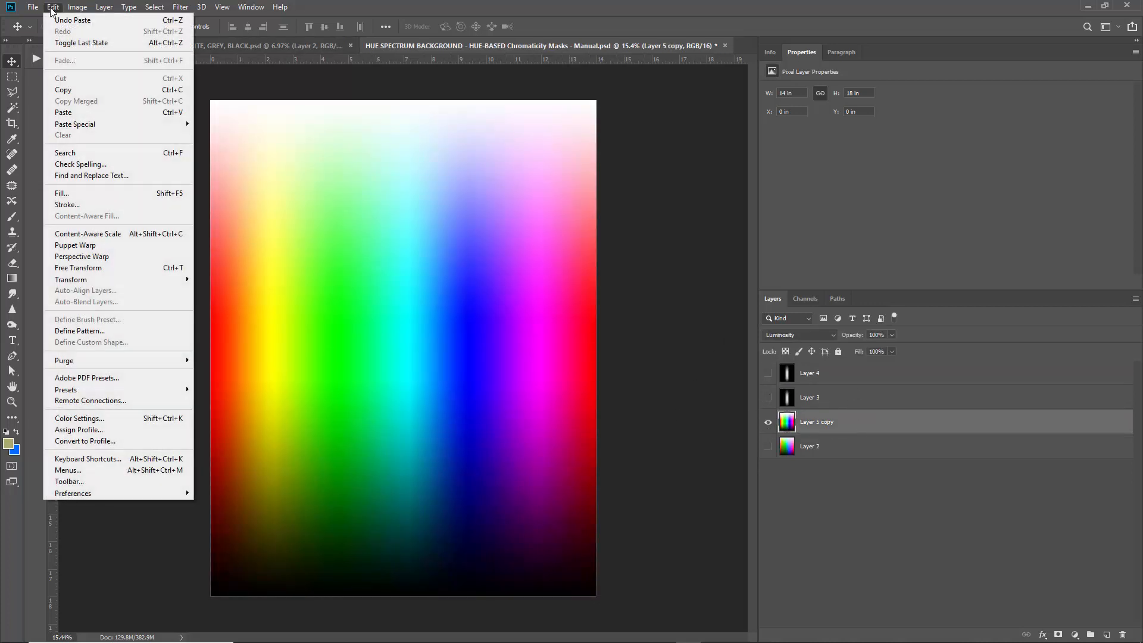
{"action": "left_click", "coordinate": [87, 418]}
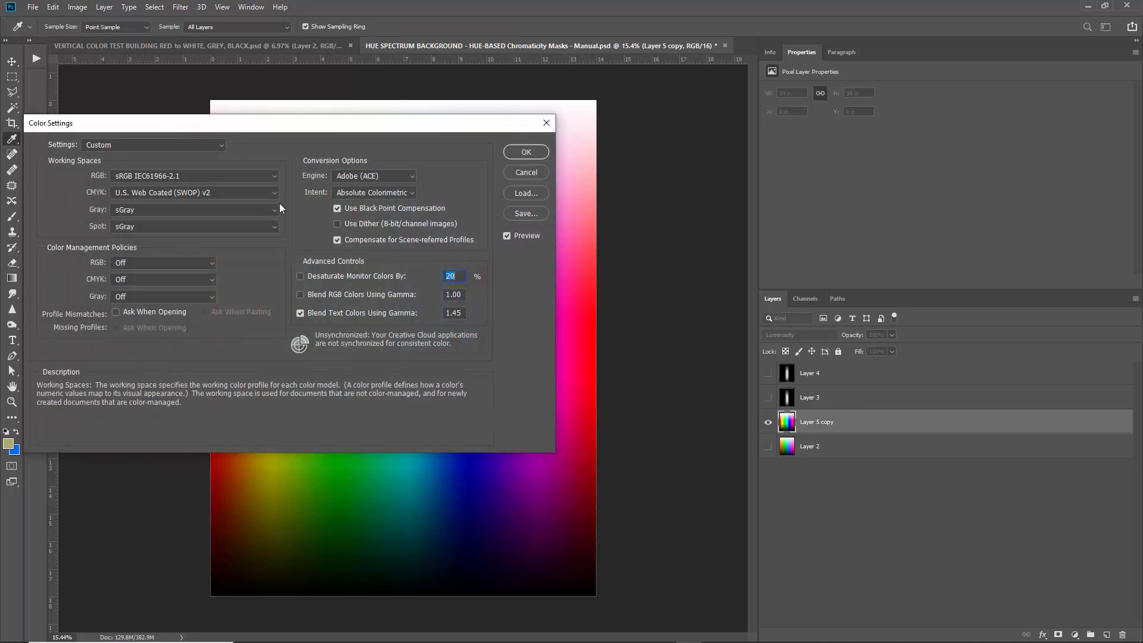
{"action": "left_click", "coordinate": [113, 211]}
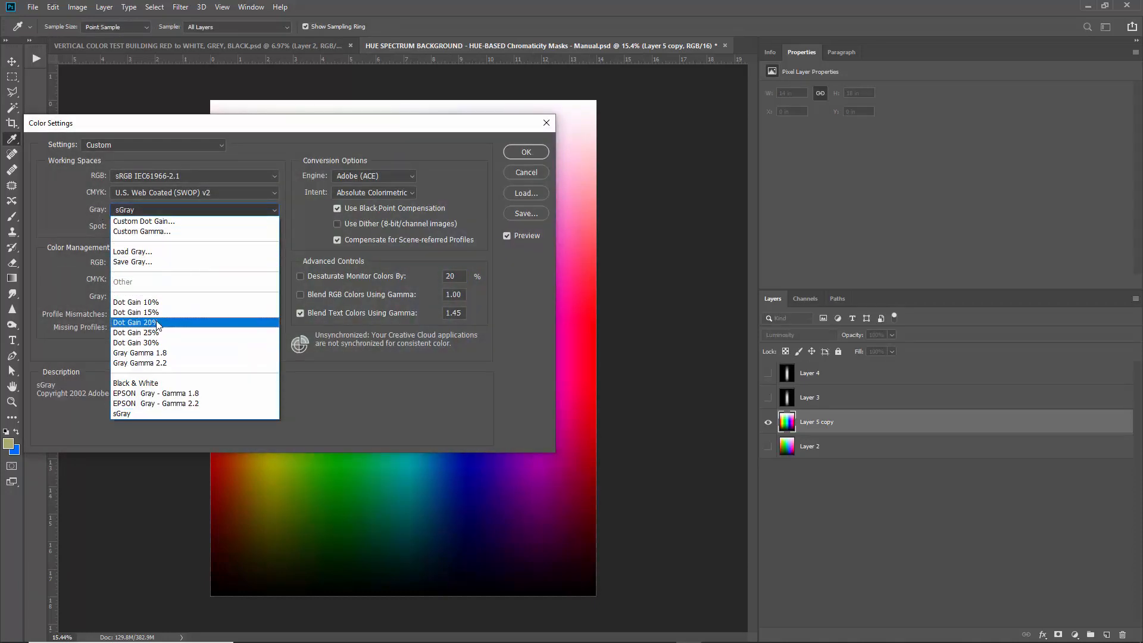
{"action": "left_click", "coordinate": [157, 323]}
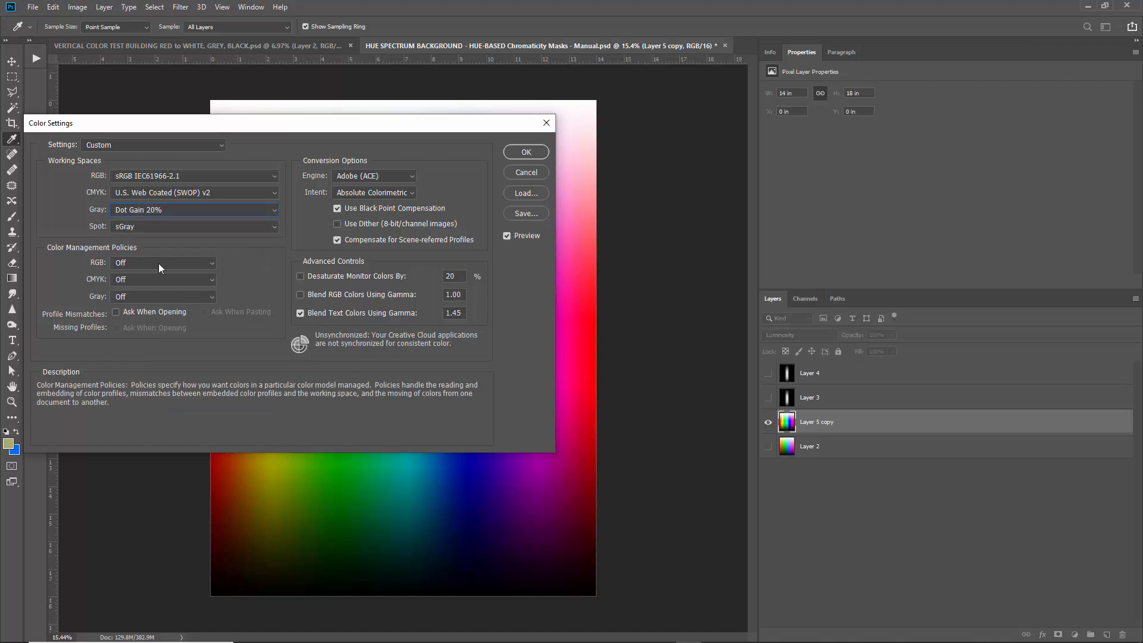
{"action": "left_click", "coordinate": [531, 153]}
{"action": "left_click", "coordinate": [806, 298]}
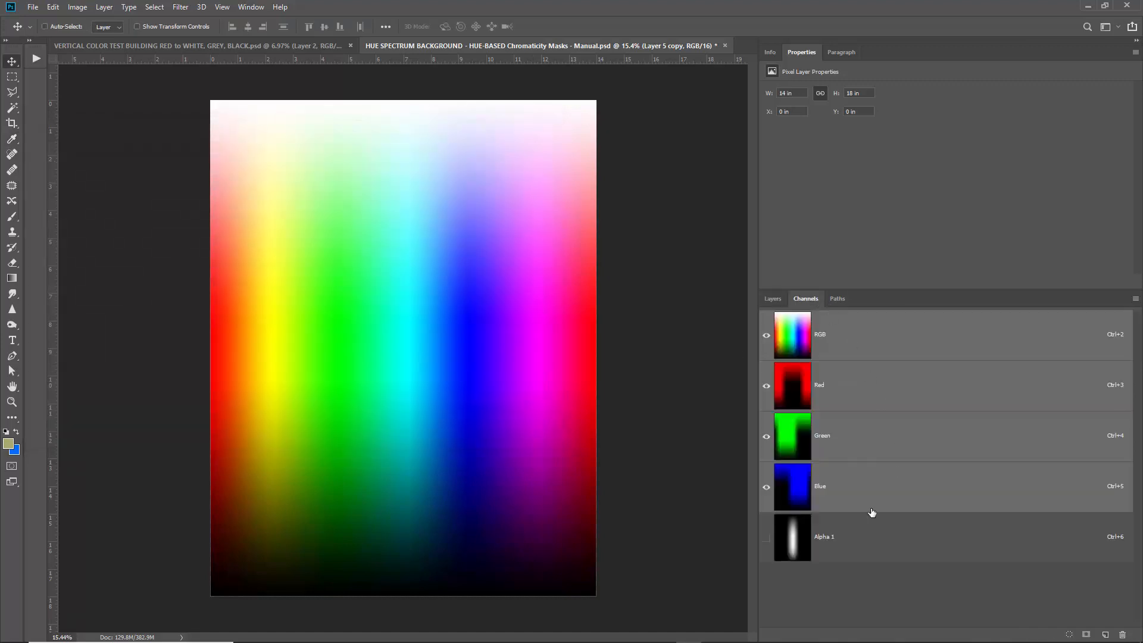
{"action": "left_click", "coordinate": [881, 552]}
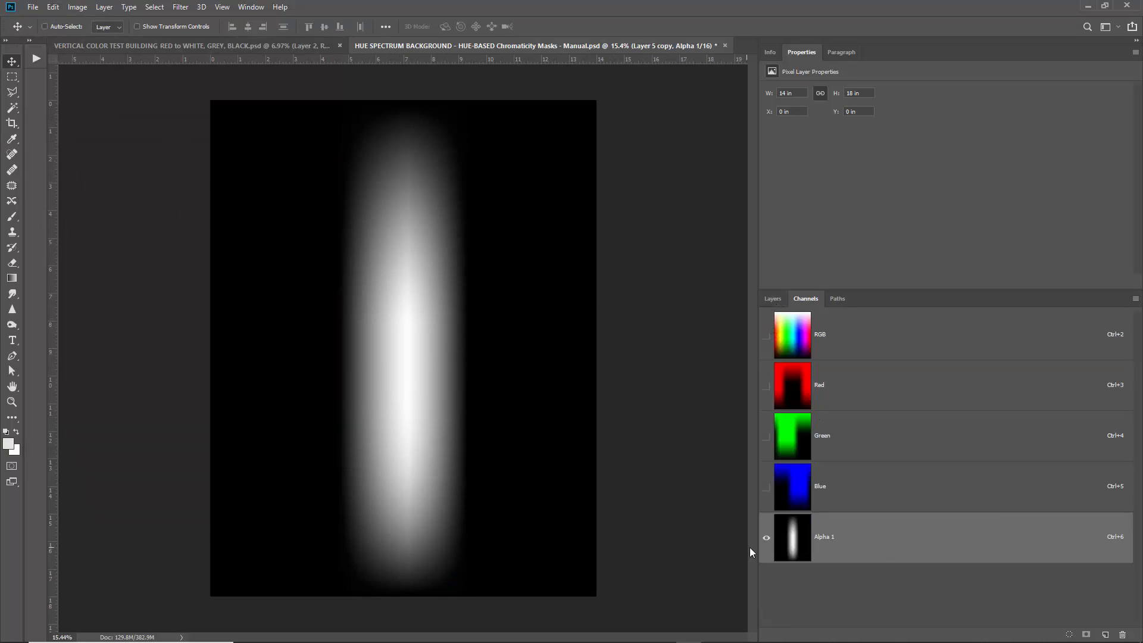
Preview Gray Dot Gain 30% and 10% on the Alpha 1 mask in Color Settings, then discard them.
{"action": "left_click", "coordinate": [53, 6]}
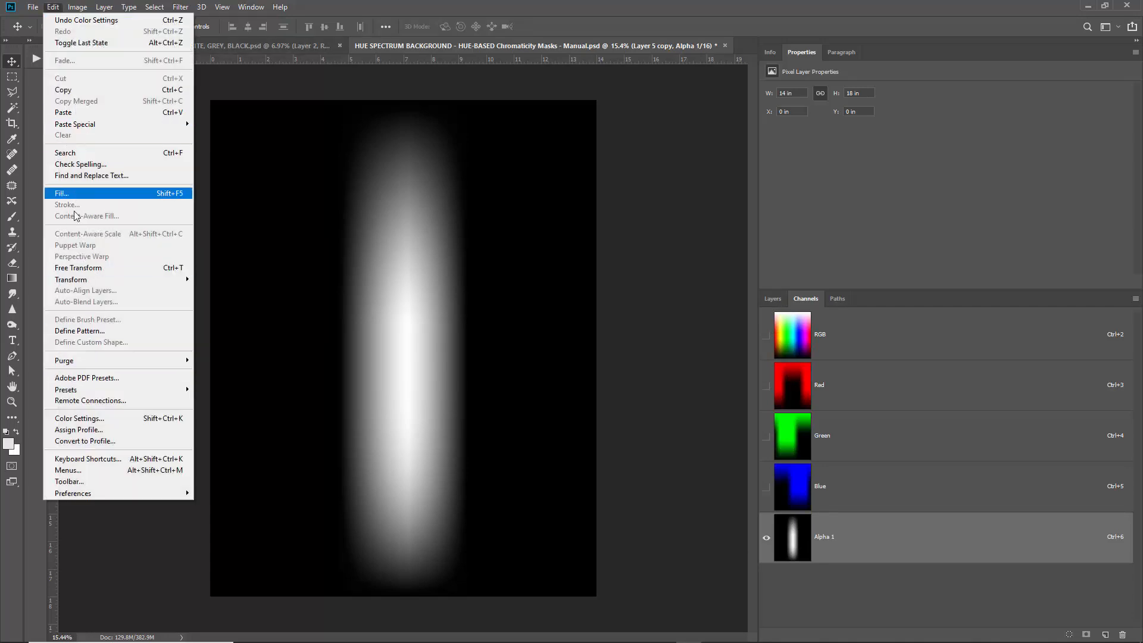
{"action": "left_click", "coordinate": [117, 422]}
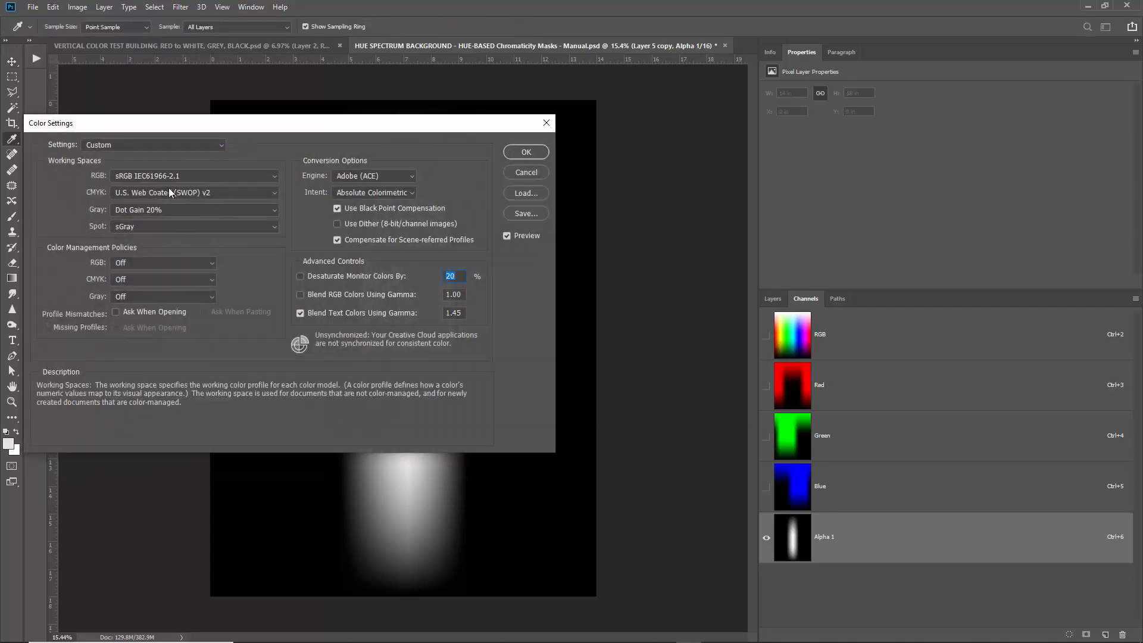
{"action": "left_click_drag", "start_coordinate": [242, 124], "coordinate": [892, 128]}
{"action": "left_click", "coordinate": [848, 212]}
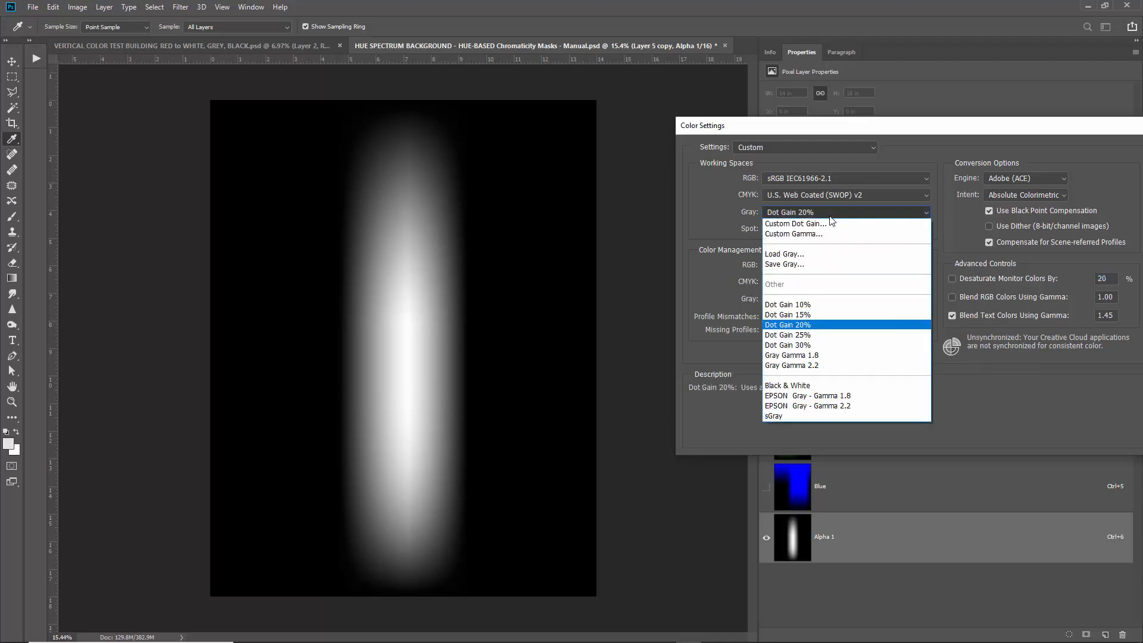
{"action": "left_click", "coordinate": [808, 347]}
{"action": "left_click", "coordinate": [797, 212]}
{"action": "left_click", "coordinate": [792, 304]}
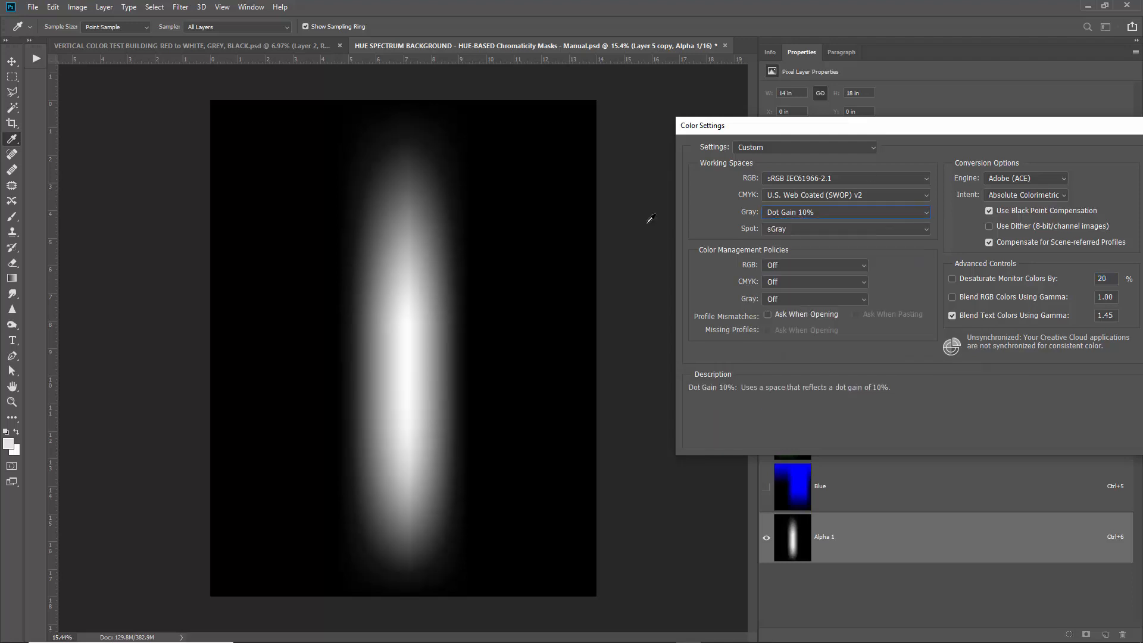
{"action": "left_click_drag", "start_coordinate": [956, 128], "coordinate": [873, 173]}
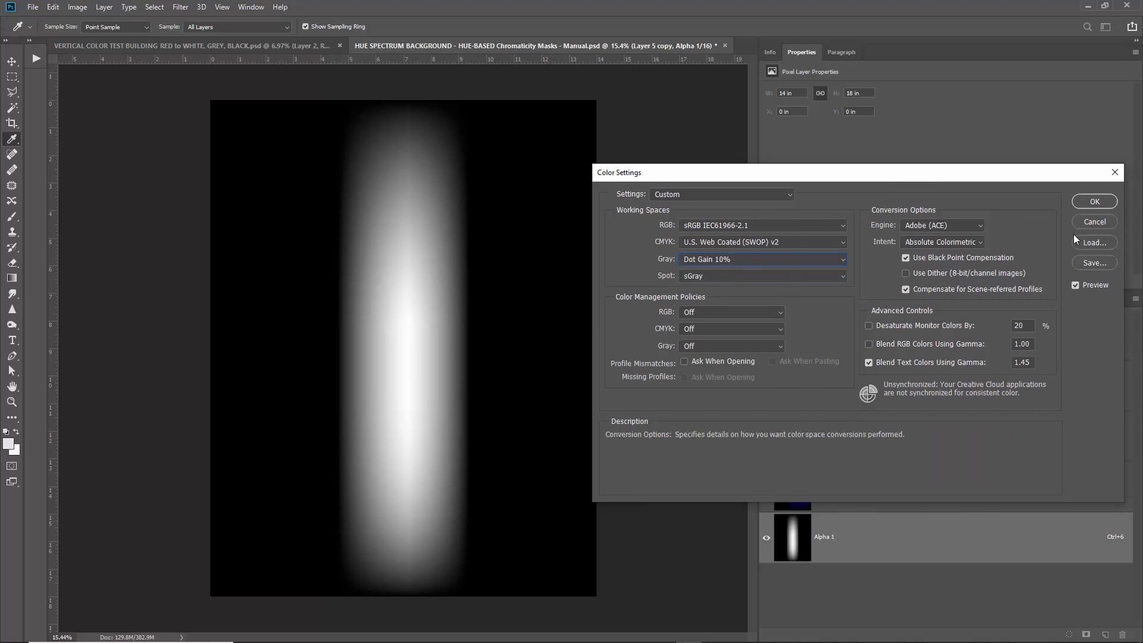
{"action": "left_click", "coordinate": [1094, 222]}
{"action": "key", "text": "v"}
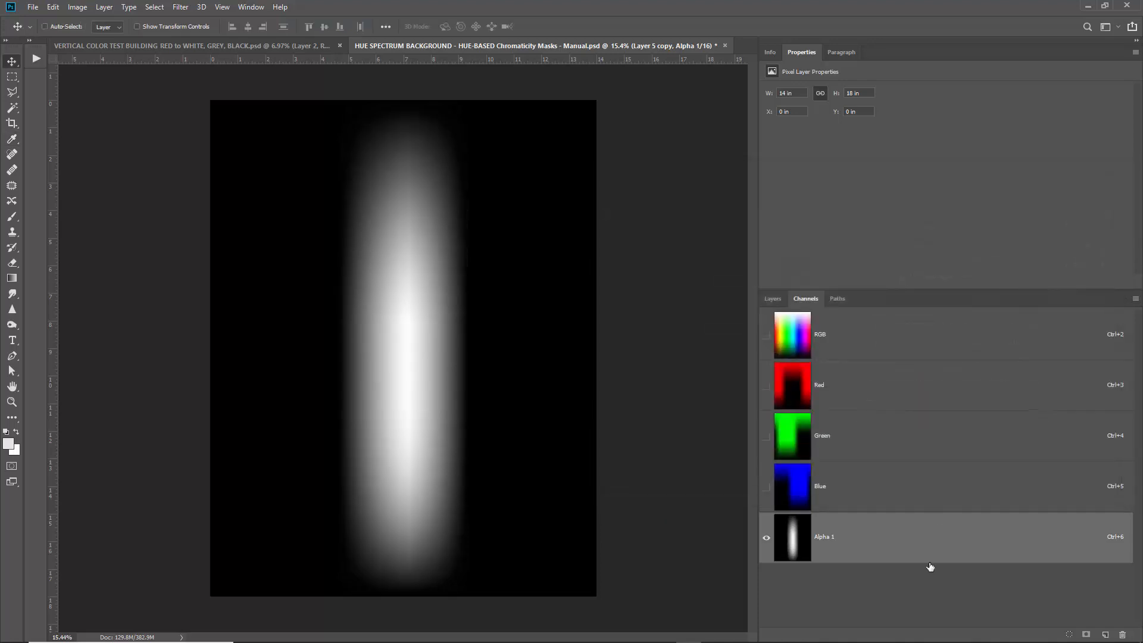
Delete the Alpha 1 channel and return to the Layers panel.
{"action": "left_click", "coordinate": [1122, 634]}
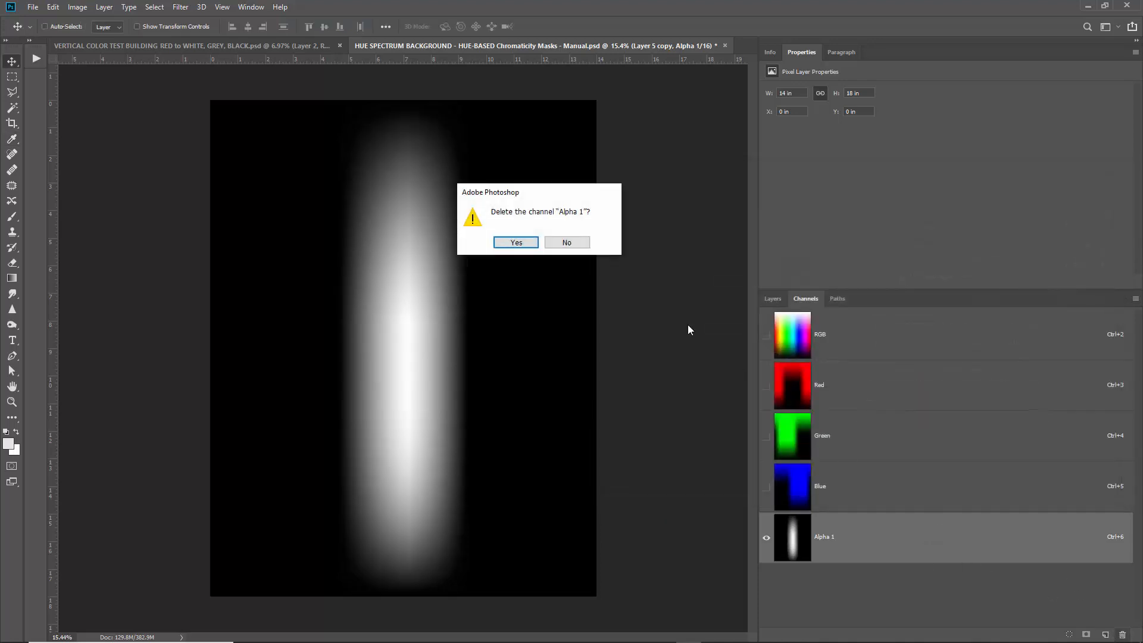
{"action": "left_click", "coordinate": [516, 243]}
{"action": "left_click", "coordinate": [774, 299]}
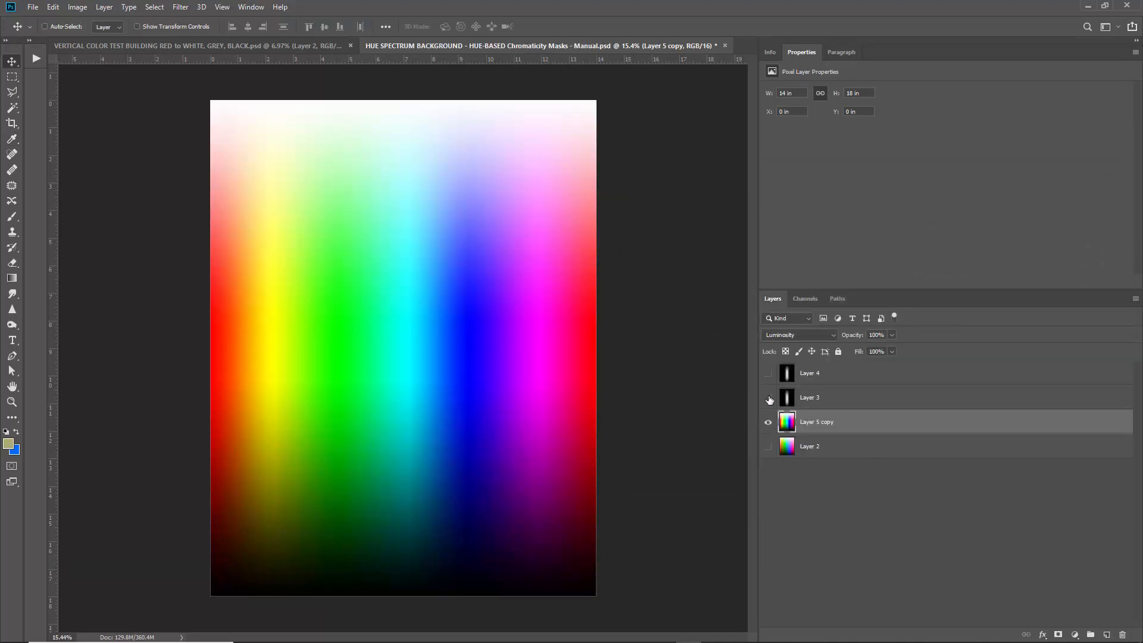
Change the Gray working space to sGray in Color Settings.
{"action": "left_click", "coordinate": [53, 8]}
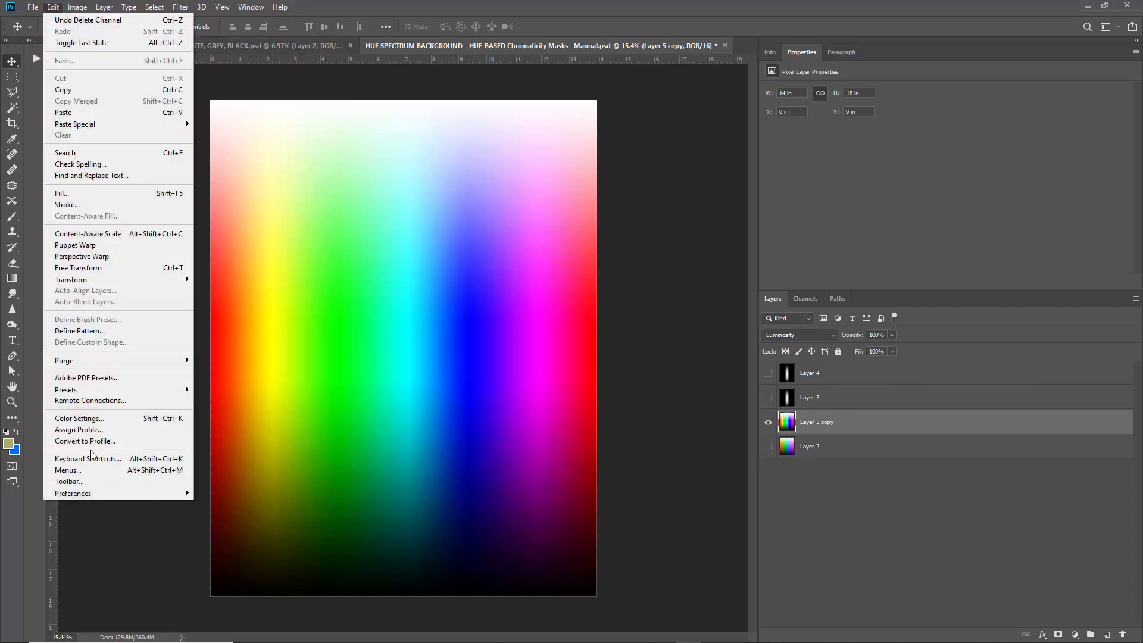
{"action": "left_click", "coordinate": [98, 419]}
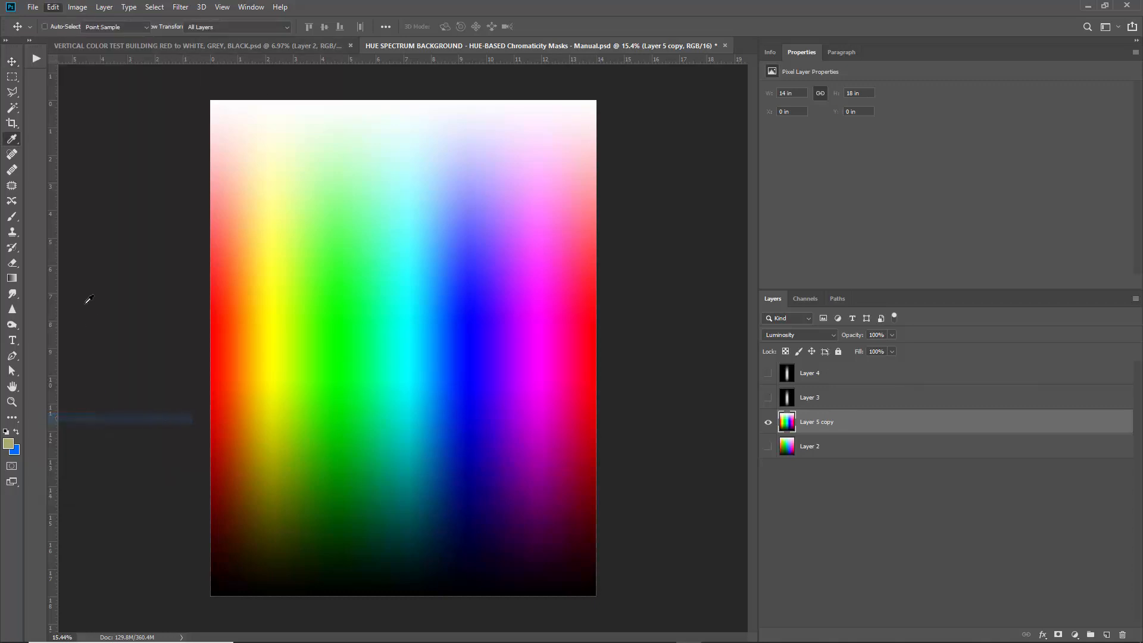
{"action": "left_click", "coordinate": [722, 261]}
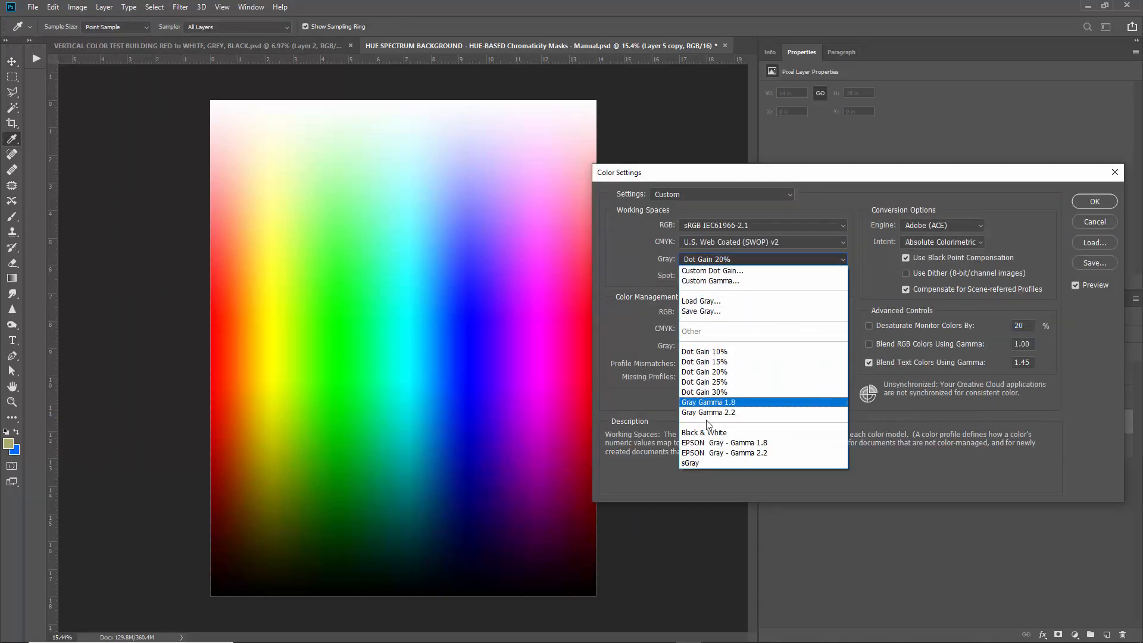
{"action": "left_click", "coordinate": [706, 463]}
{"action": "left_click", "coordinate": [1078, 204]}
{"action": "key", "text": "v"}
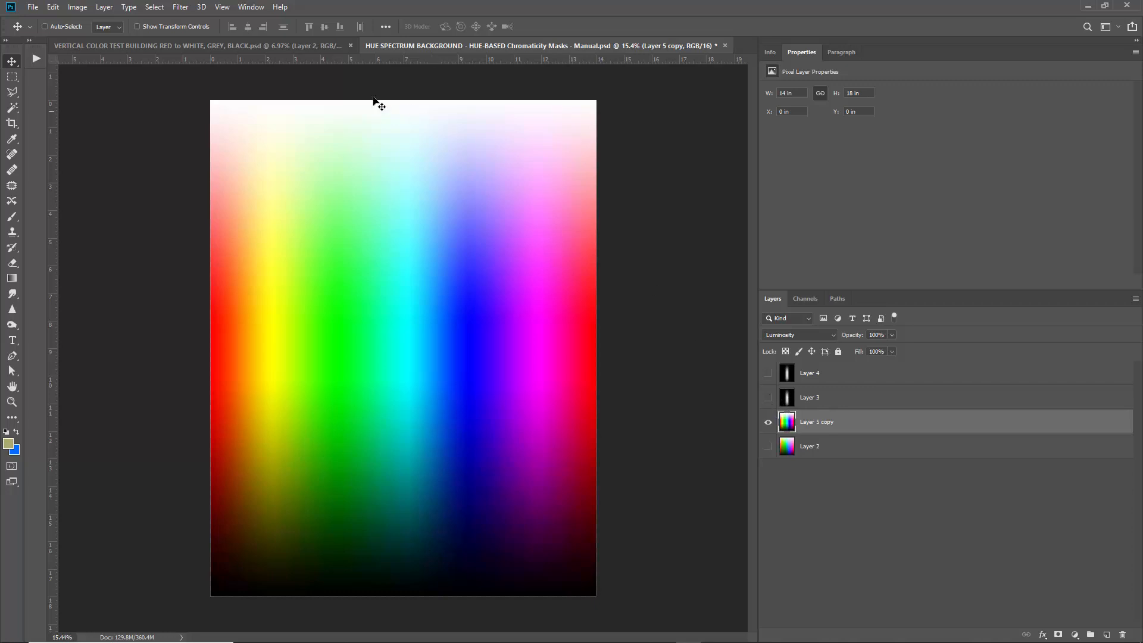
{"action": "left_click", "coordinate": [154, 6]}
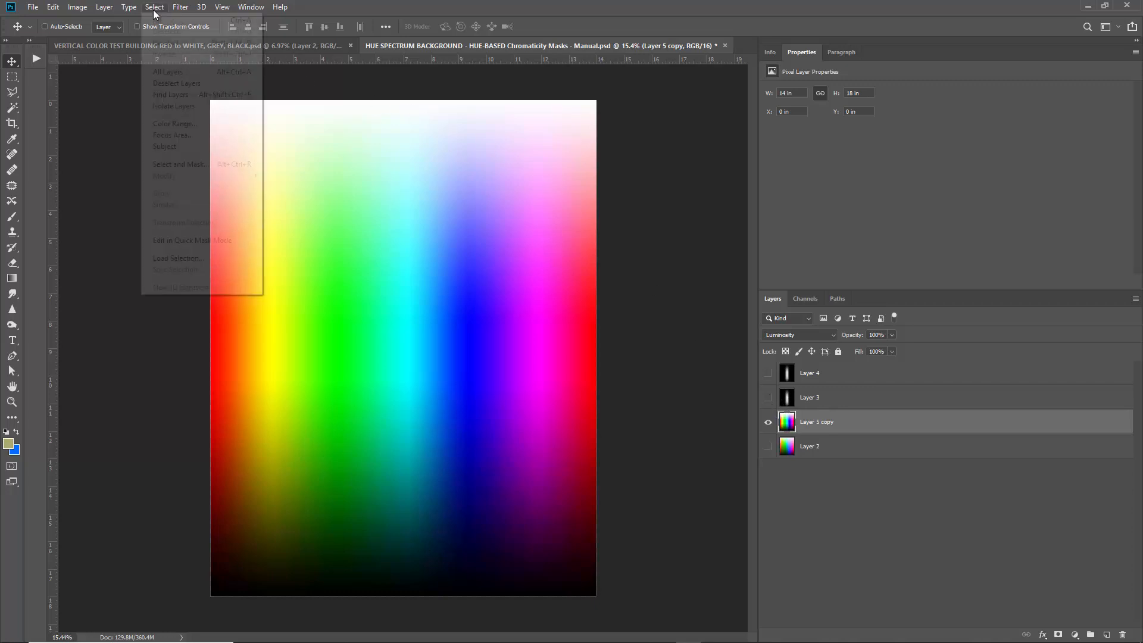
Try a Sampled Colors colour range on the spectrum, then cancel it.
{"action": "left_click", "coordinate": [167, 124]}
{"action": "left_click", "coordinate": [720, 230]}
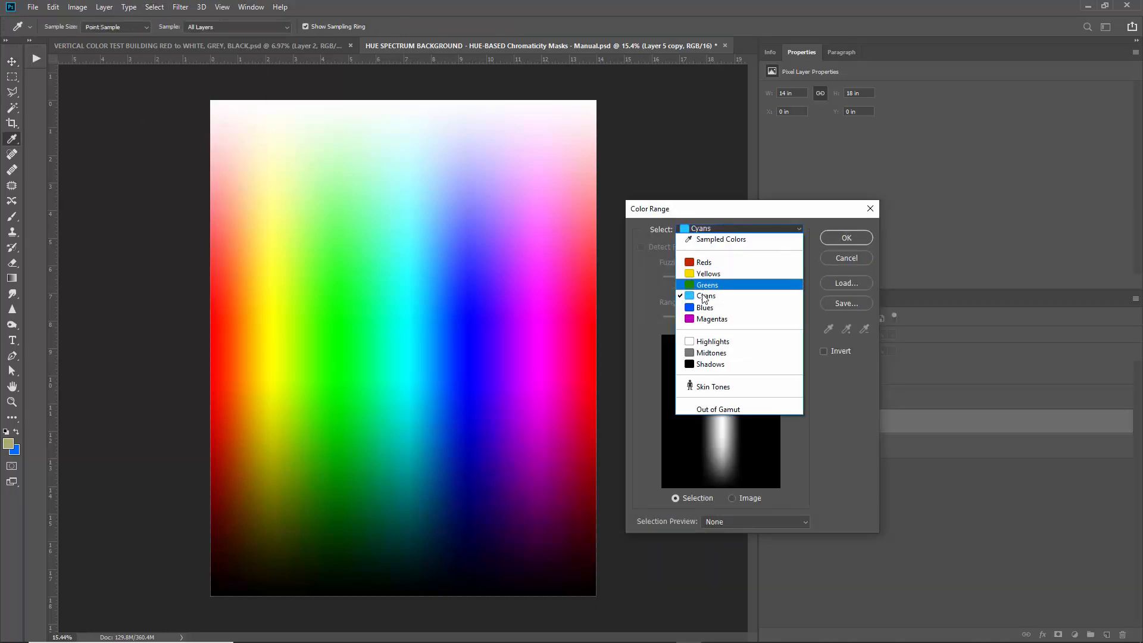
{"action": "left_click", "coordinate": [714, 240]}
{"action": "left_click", "coordinate": [9, 445]}
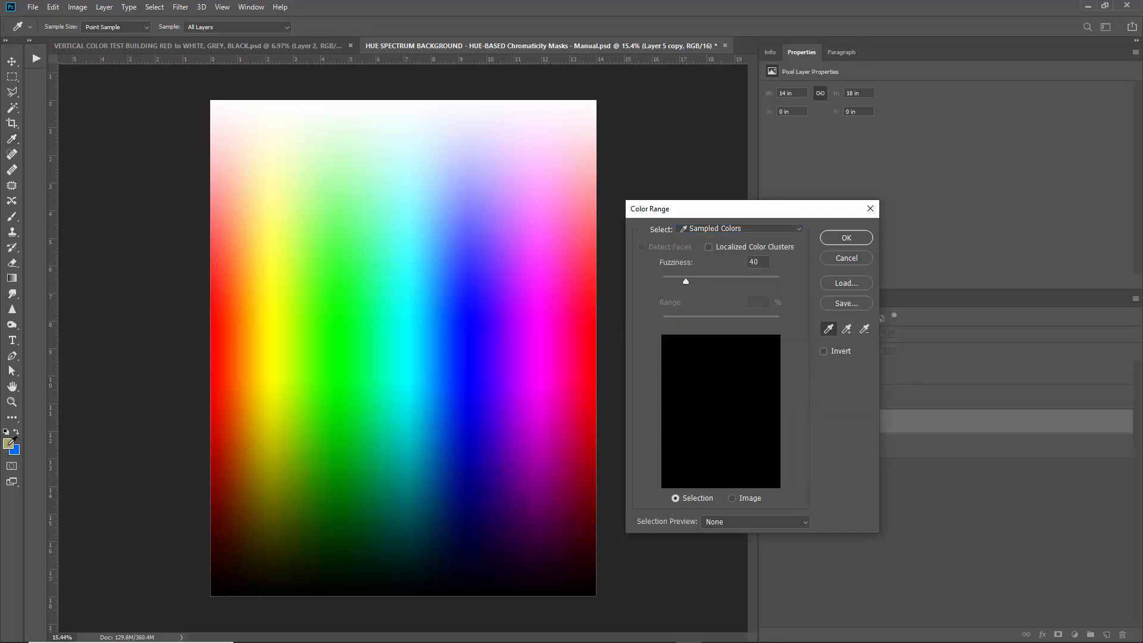
{"action": "left_click", "coordinate": [844, 255]}
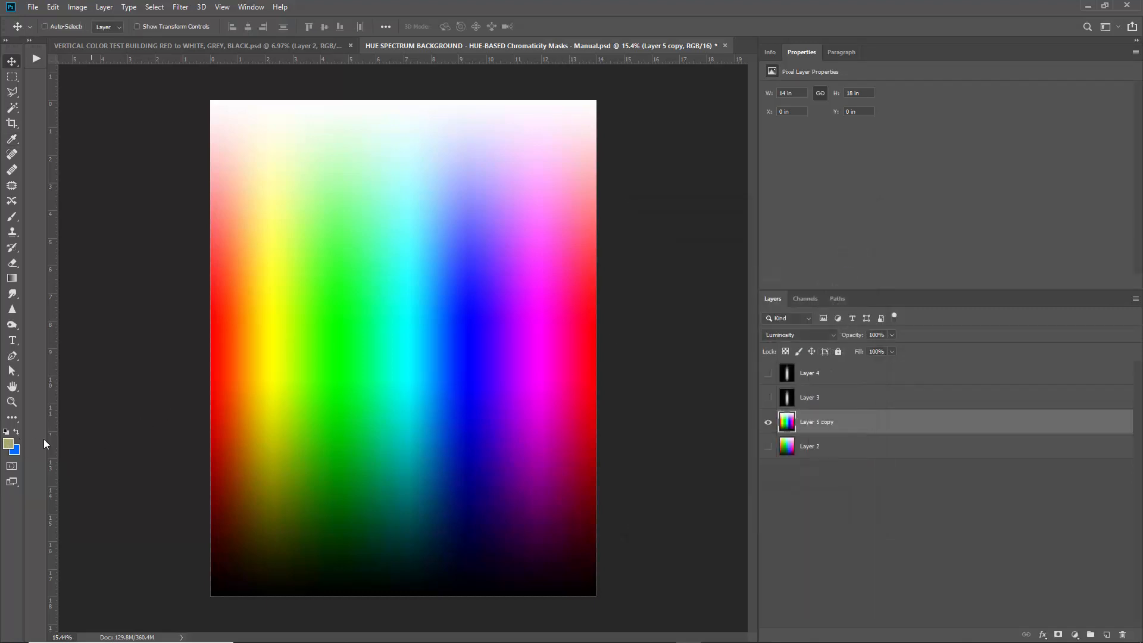
Set the foreground colour to pure cyan, hue 180 (#00ffff).
{"action": "left_click", "coordinate": [7, 445]}
{"action": "type", "text": "ffff00"}
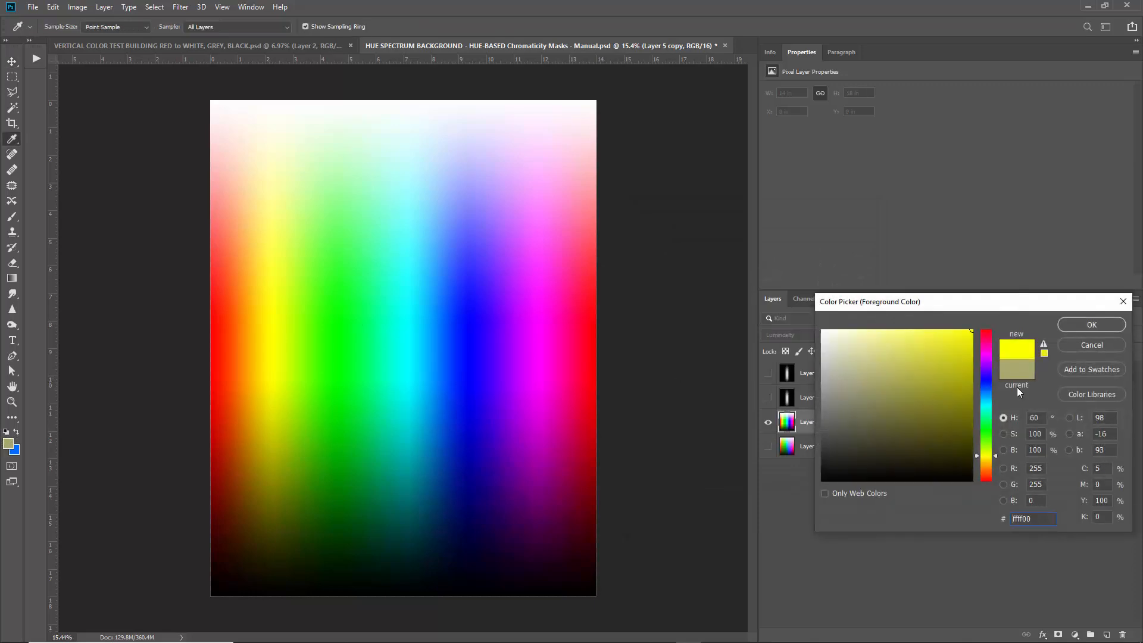
{"action": "type", "text": "180"}
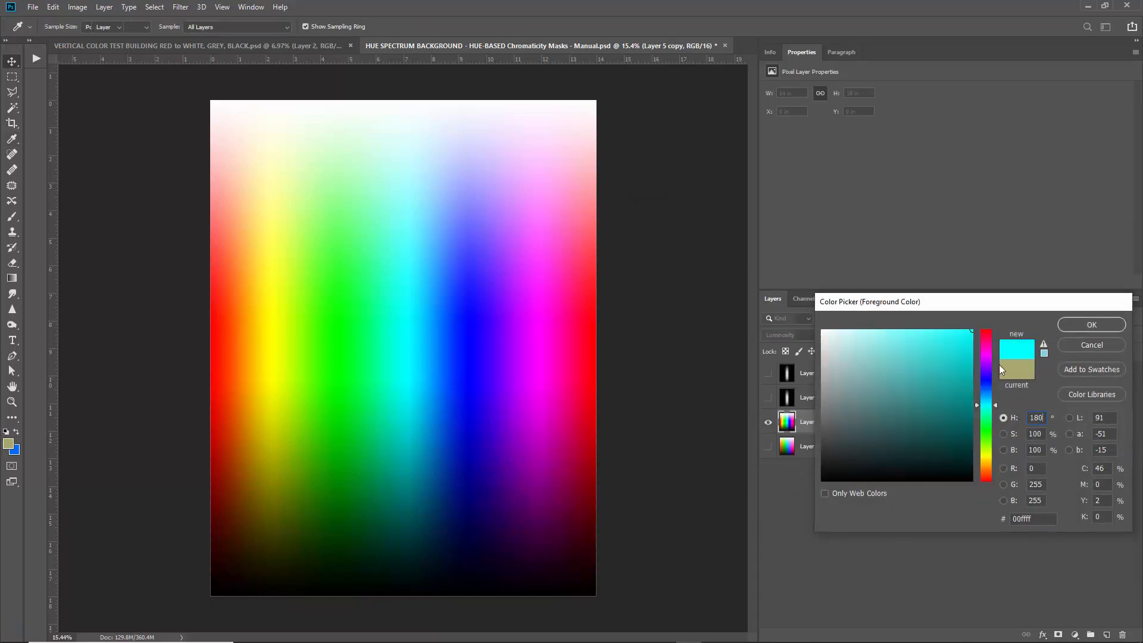
{"action": "key", "text": "Return"}
{"action": "left_click", "coordinate": [154, 7]}
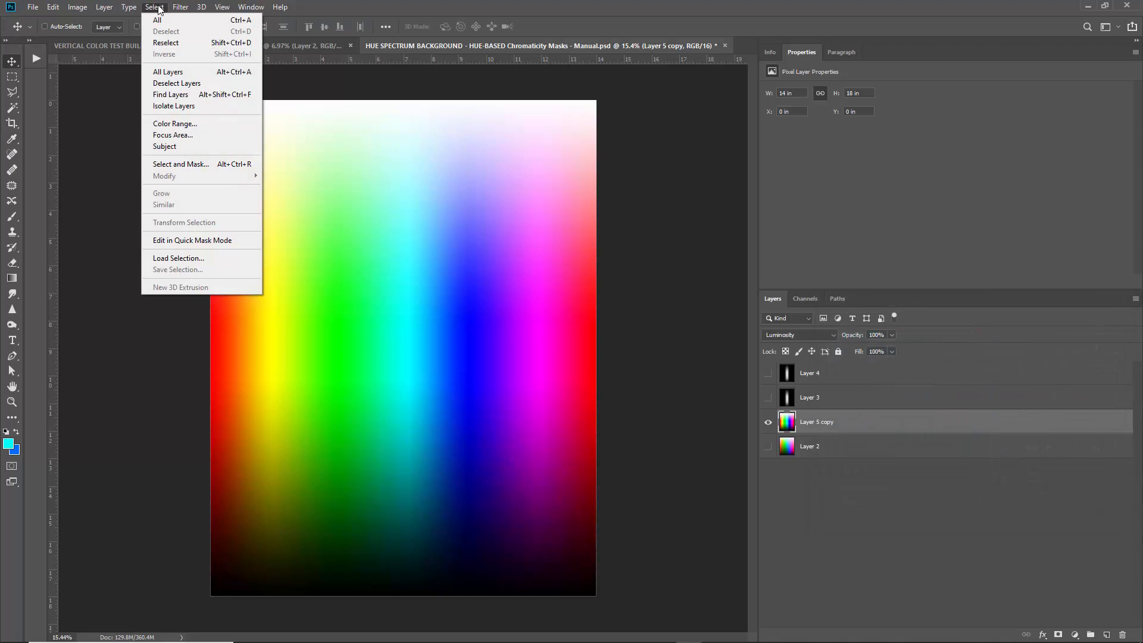
Trial a Sampled Colors range on cyan with fuzziness about 177, then cancel it.
{"action": "left_click", "coordinate": [173, 122]}
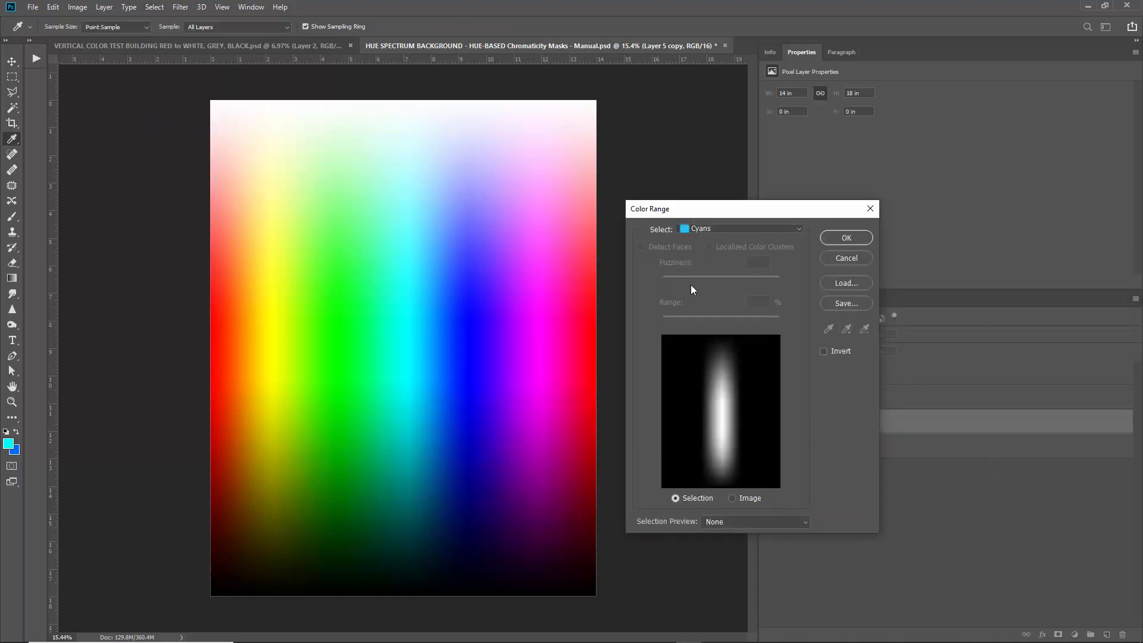
{"action": "left_click", "coordinate": [708, 230]}
{"action": "left_click", "coordinate": [693, 233]}
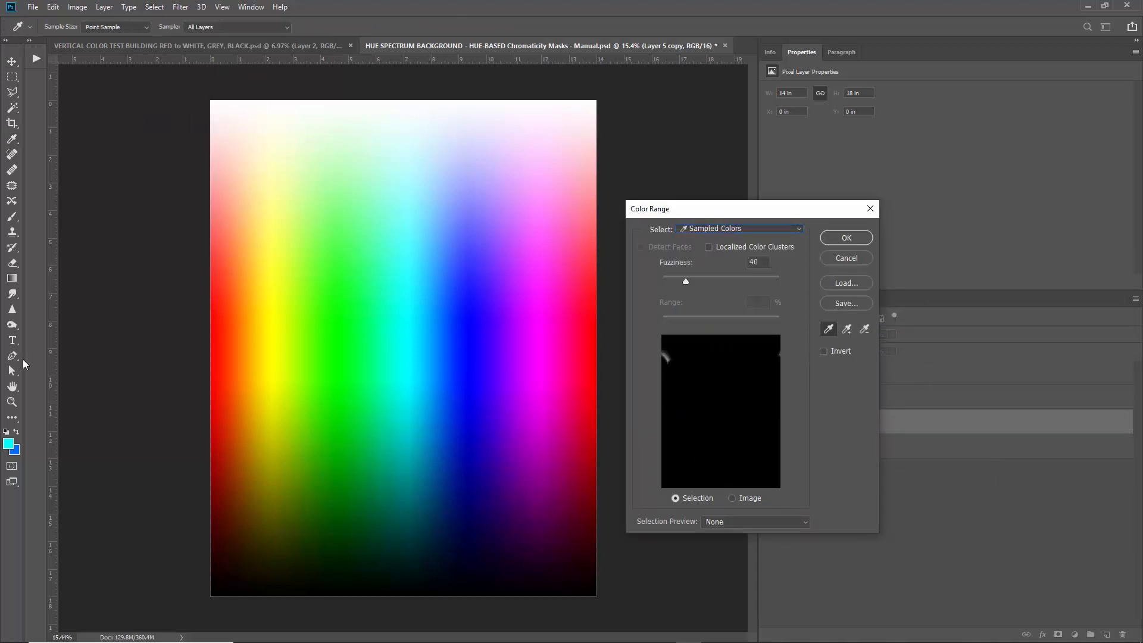
{"action": "left_click", "coordinate": [8, 443]}
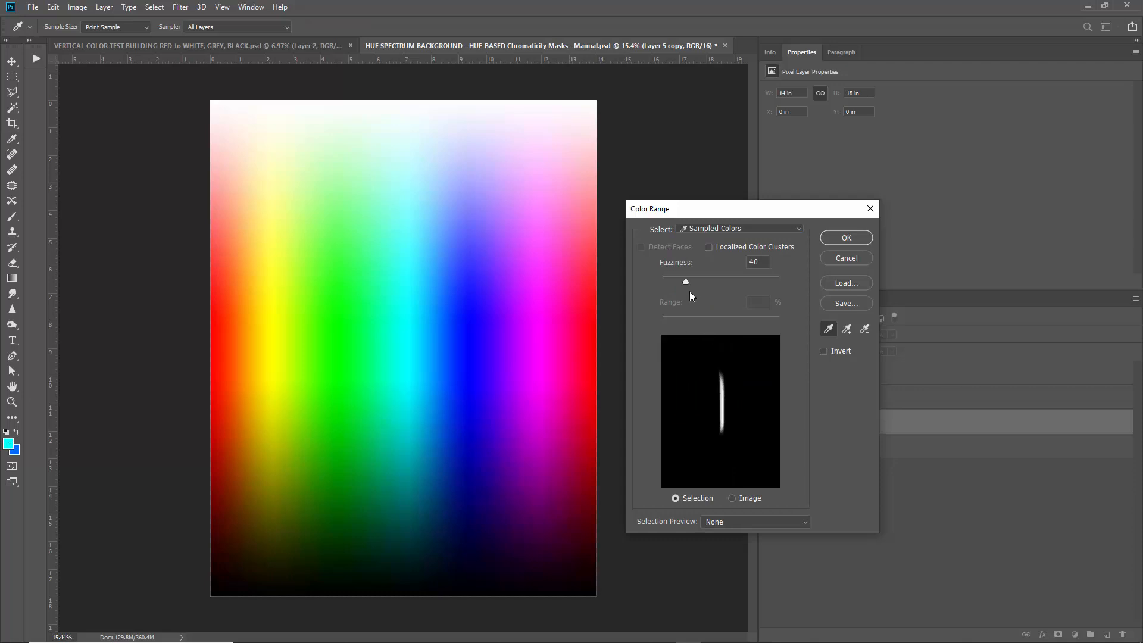
{"action": "left_click_drag", "start_coordinate": [686, 279], "coordinate": [760, 294]}
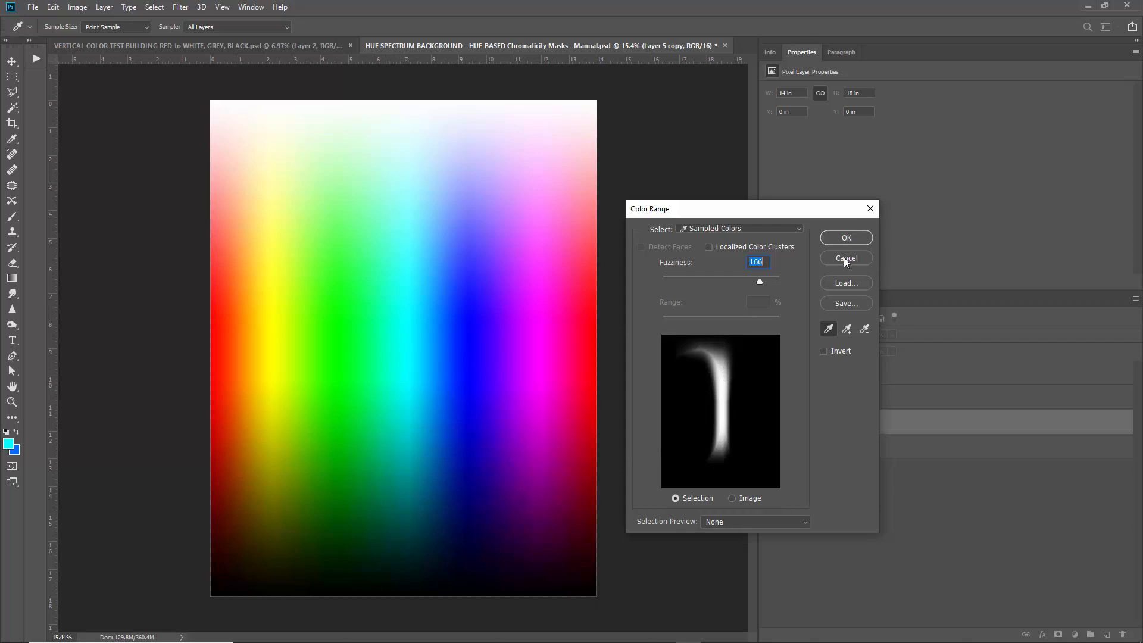
{"action": "left_click", "coordinate": [716, 230]}
{"action": "left_click", "coordinate": [726, 219]}
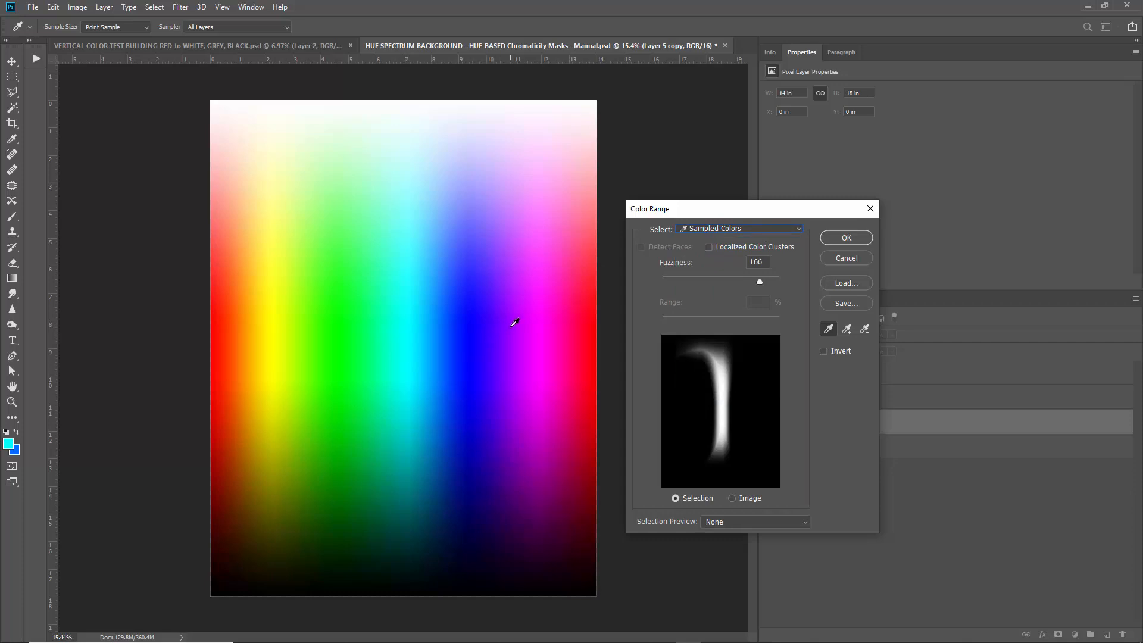
{"action": "left_click", "coordinate": [846, 258]}
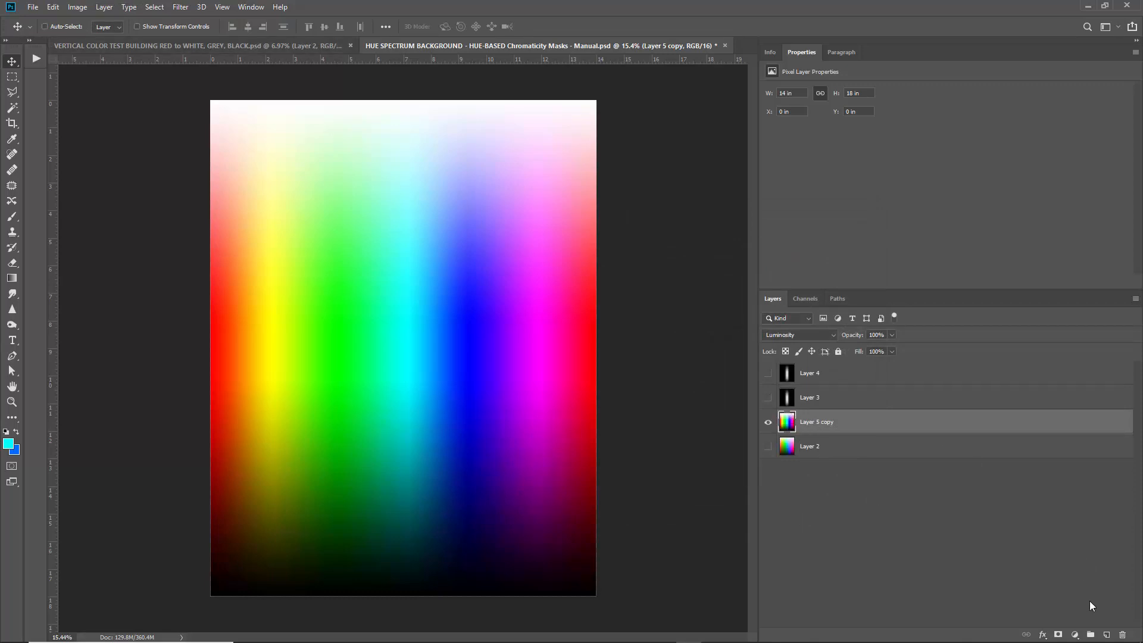
{"action": "left_click", "coordinate": [1074, 634]}
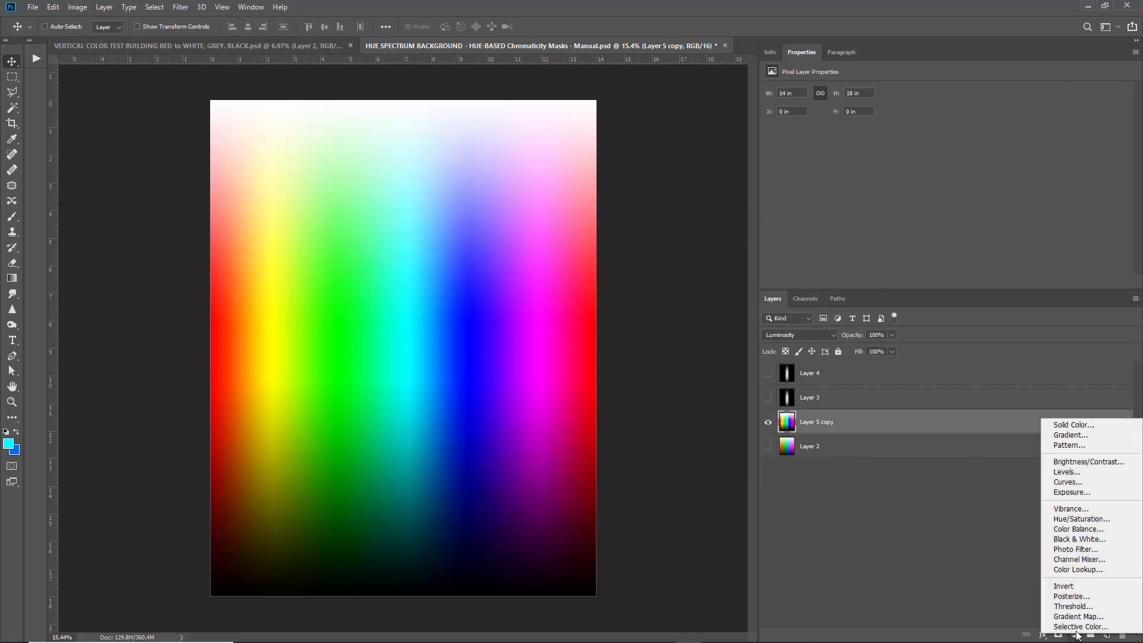
Add a Hue/Saturation 1 adjustment layer above Layer 5 copy with Hue at -30.
{"action": "left_click", "coordinate": [1078, 523]}
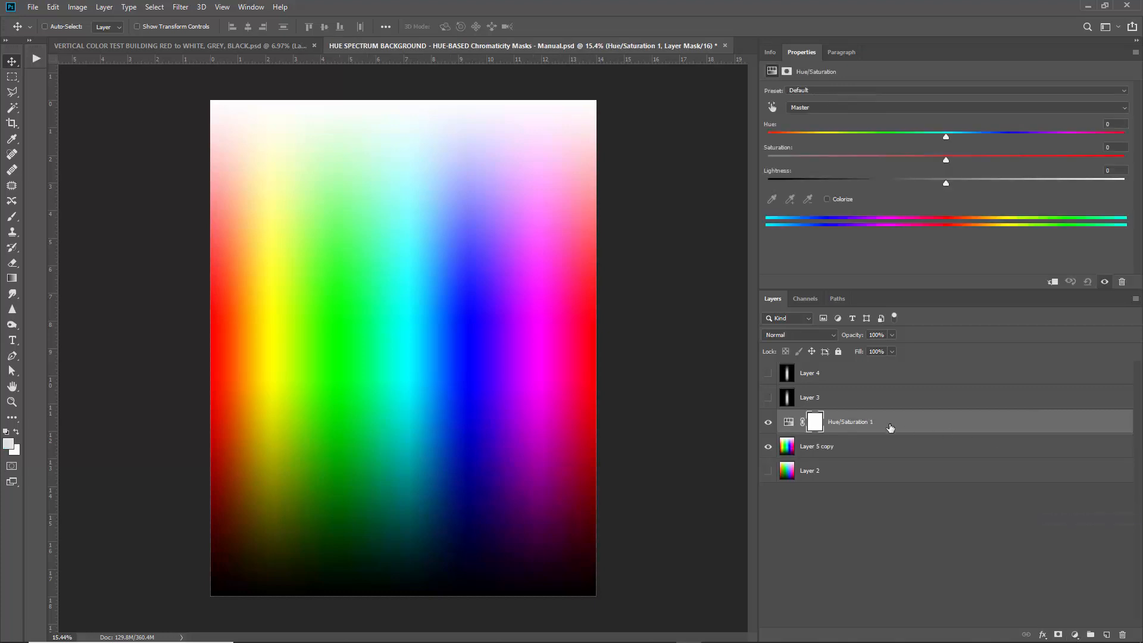
{"action": "left_click", "coordinate": [77, 7]}
{"action": "mouse_move", "coordinate": [119, 38]}
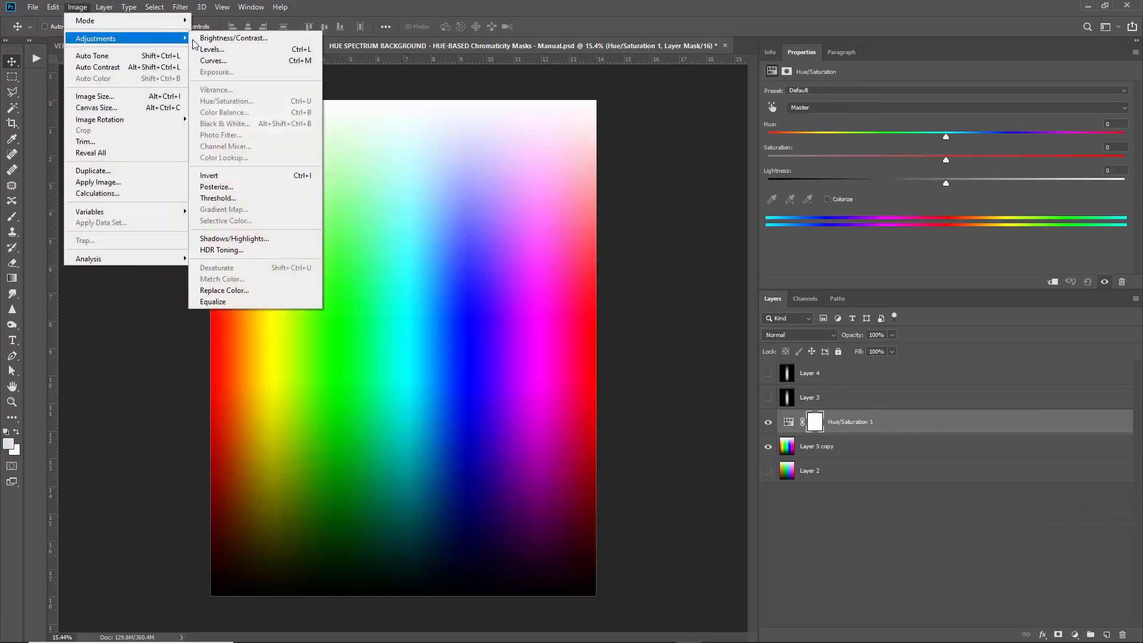
{"action": "left_click", "coordinate": [955, 257]}
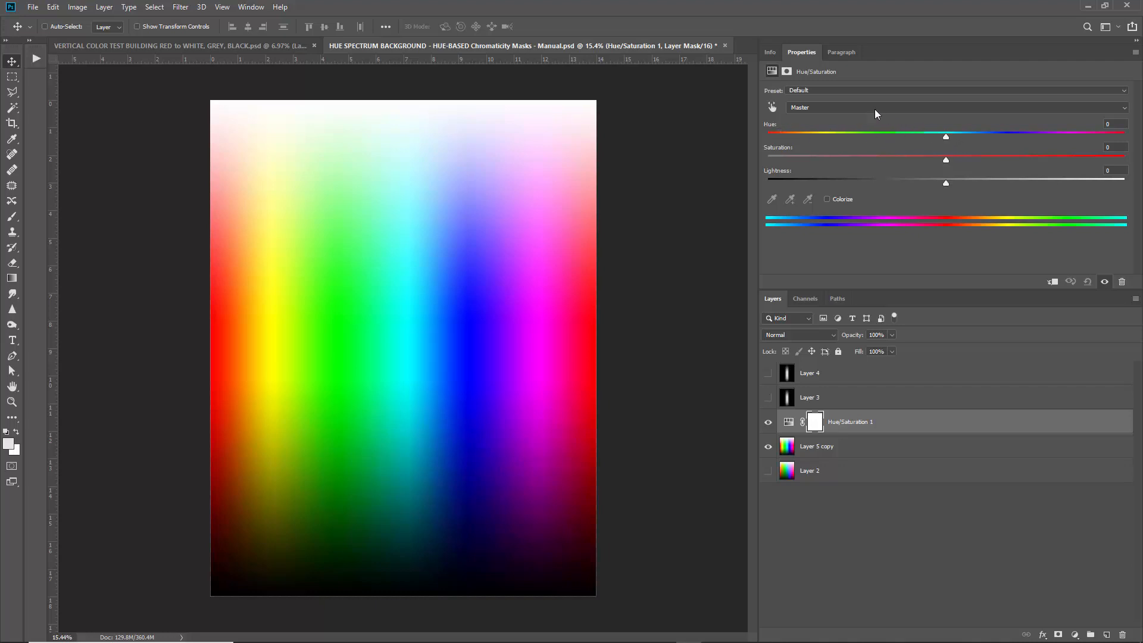
{"action": "mouse_move", "coordinate": [946, 138]}
{"action": "left_mouse_down"}
{"action": "mouse_move", "coordinate": [1101, 142]}
{"action": "mouse_move", "coordinate": [946, 139]}
{"action": "left_mouse_up"}
{"action": "left_click_drag", "start_coordinate": [949, 137], "coordinate": [897, 137]}
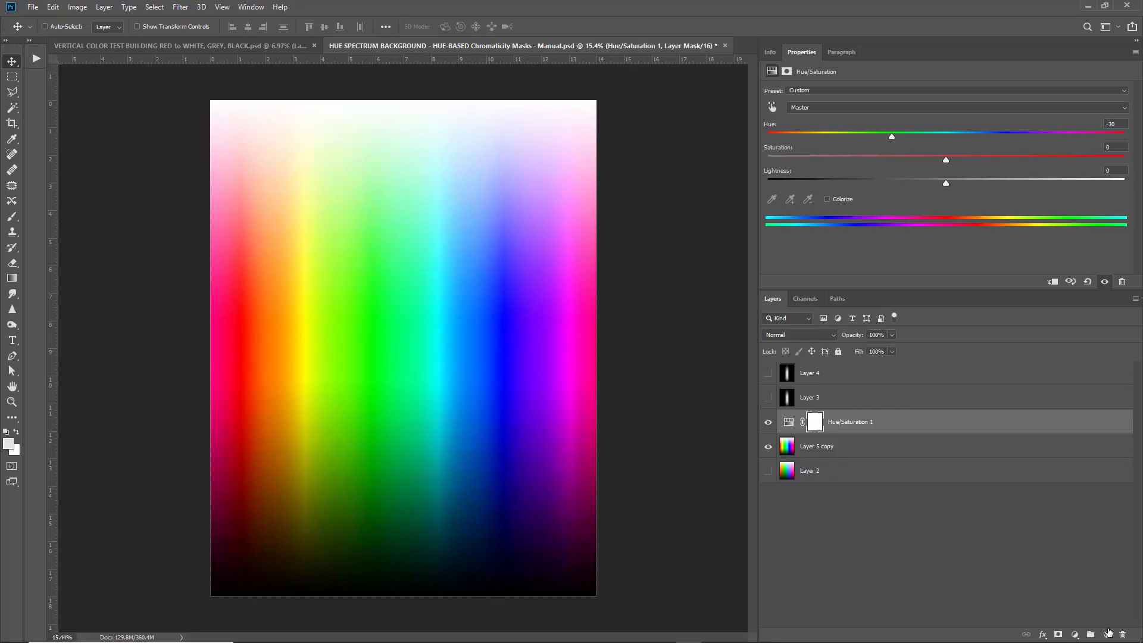
Add a new empty Layer 5 above the Hue/Saturation 1 layer.
{"action": "left_click", "coordinate": [156, 7]}
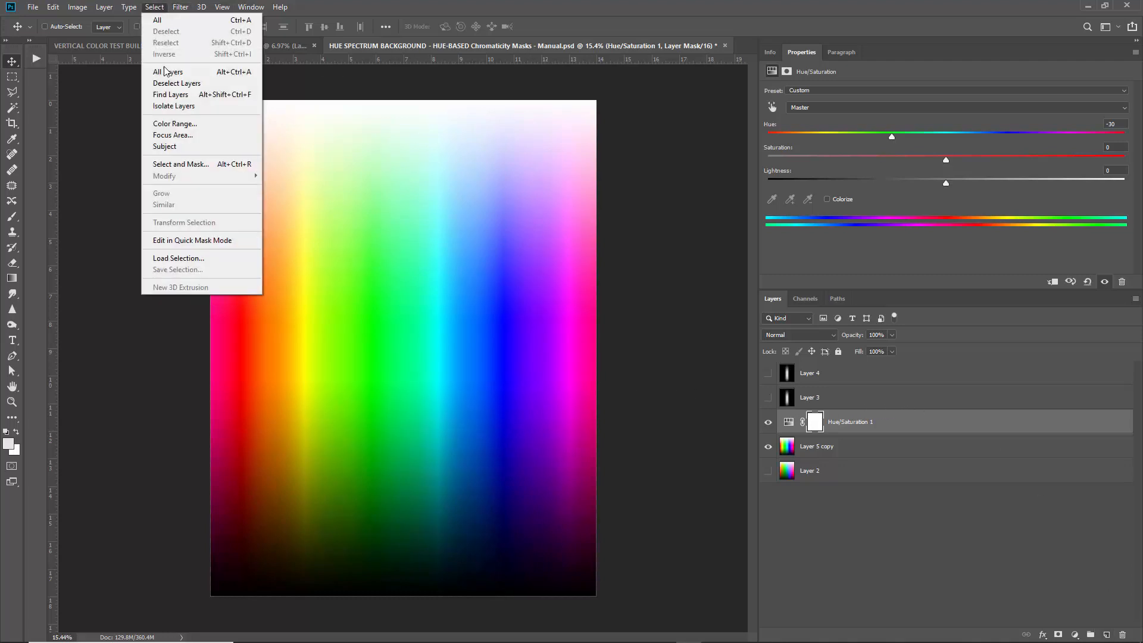
{"action": "left_click", "coordinate": [178, 123]}
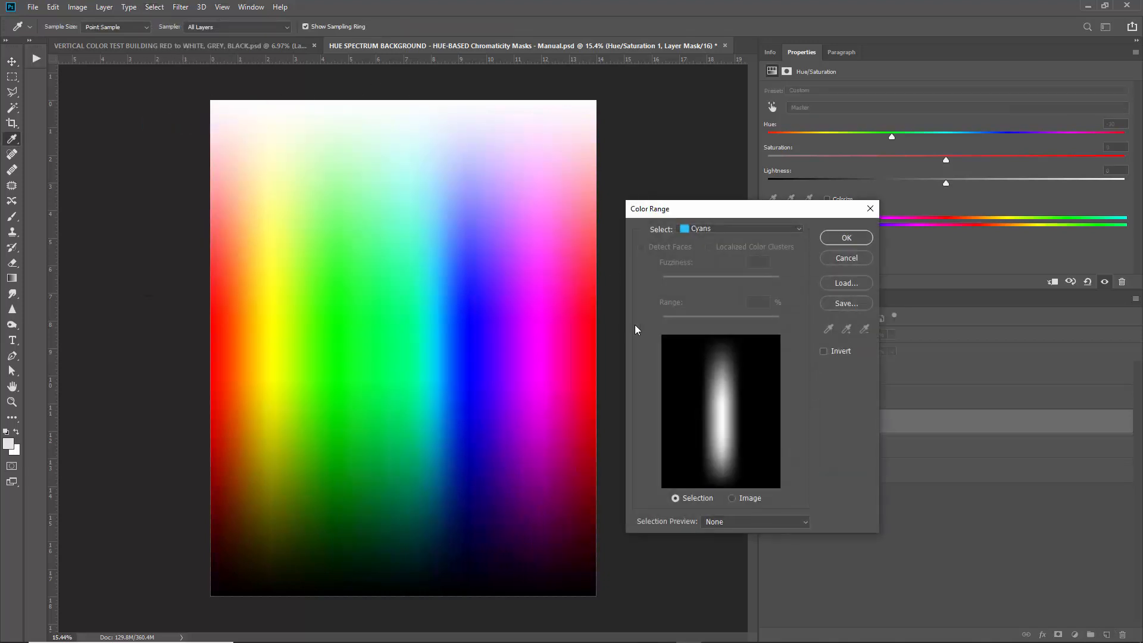
{"action": "left_click", "coordinate": [845, 258]}
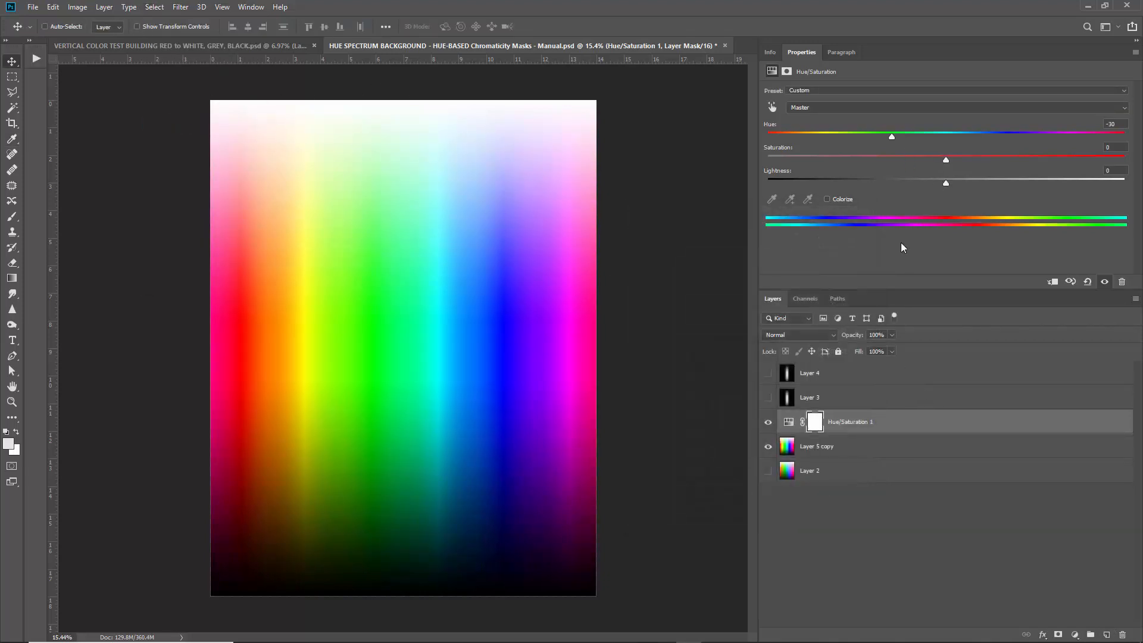
{"action": "left_click", "coordinate": [952, 430]}
{"action": "left_click", "coordinate": [1107, 634]}
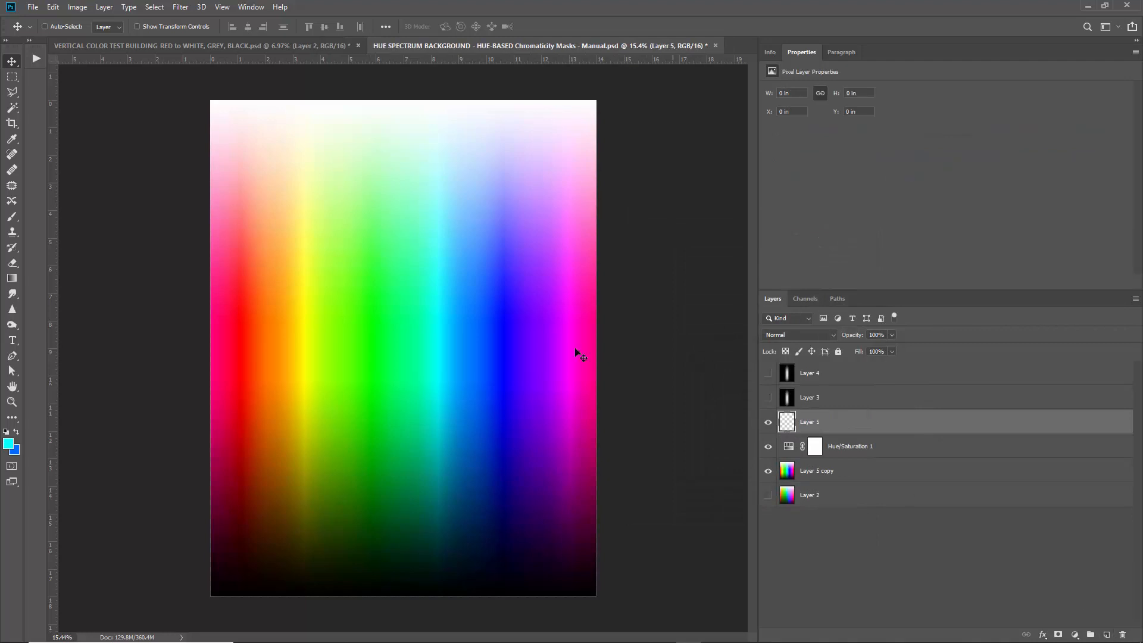
Select the cyan band using the Cyans colour range.
{"action": "left_click", "coordinate": [154, 7]}
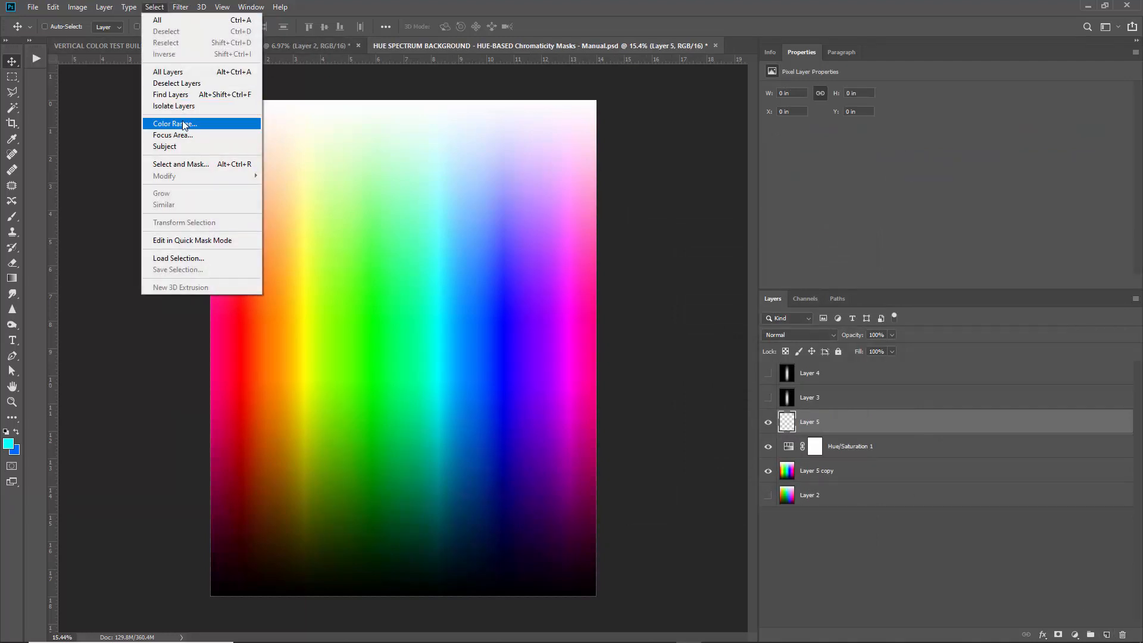
{"action": "left_click", "coordinate": [183, 124]}
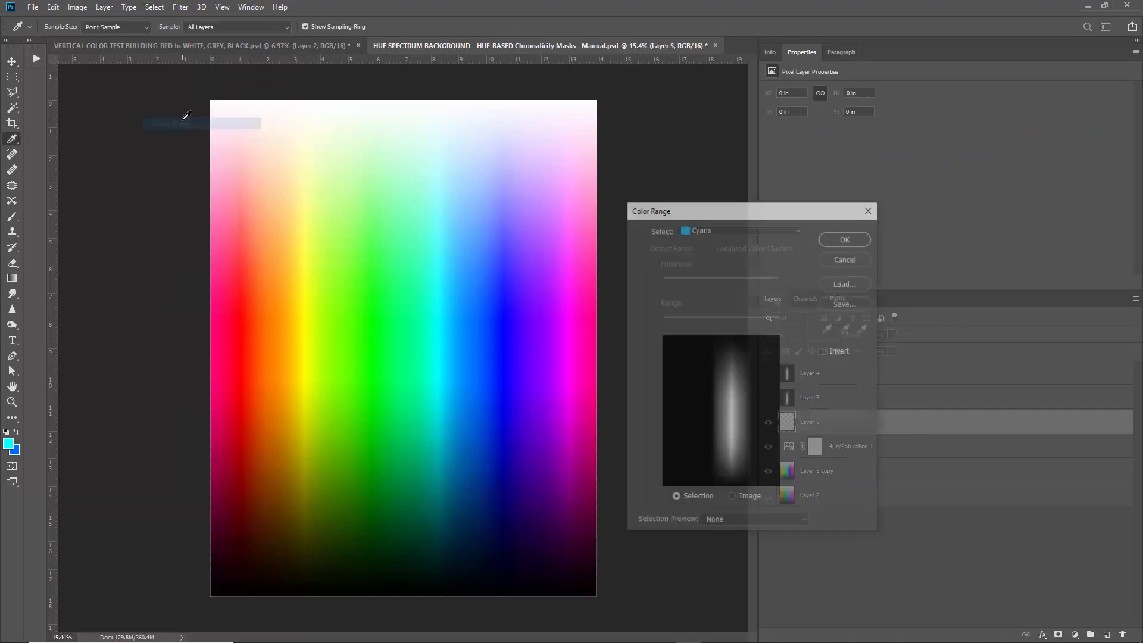
{"action": "left_click", "coordinate": [719, 231]}
{"action": "left_click", "coordinate": [702, 290]}
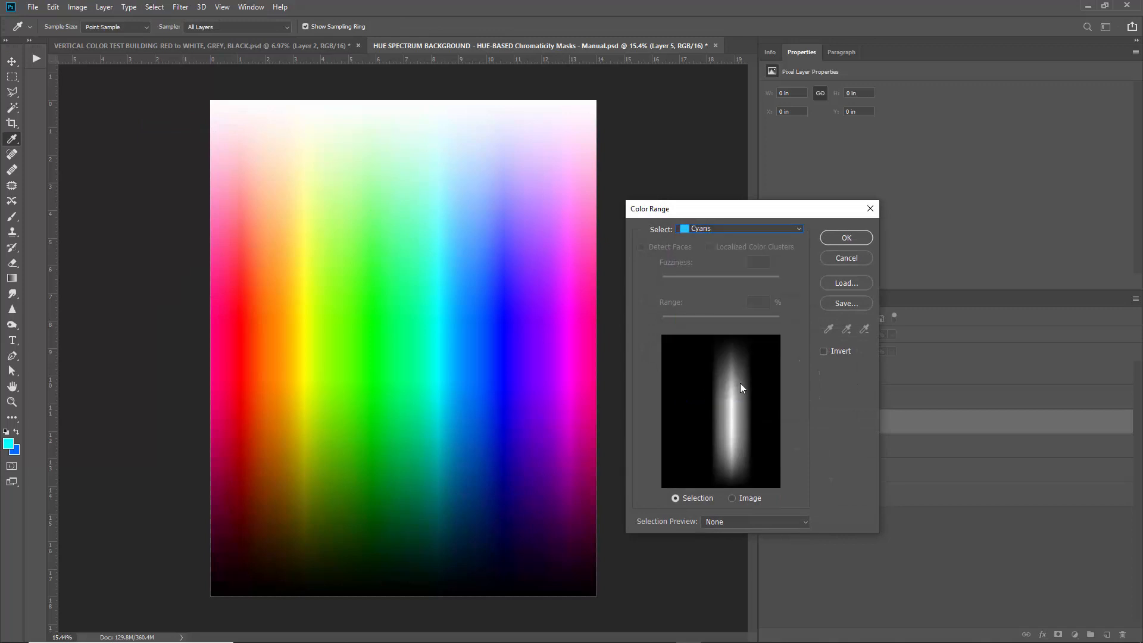
{"action": "left_click", "coordinate": [847, 237]}
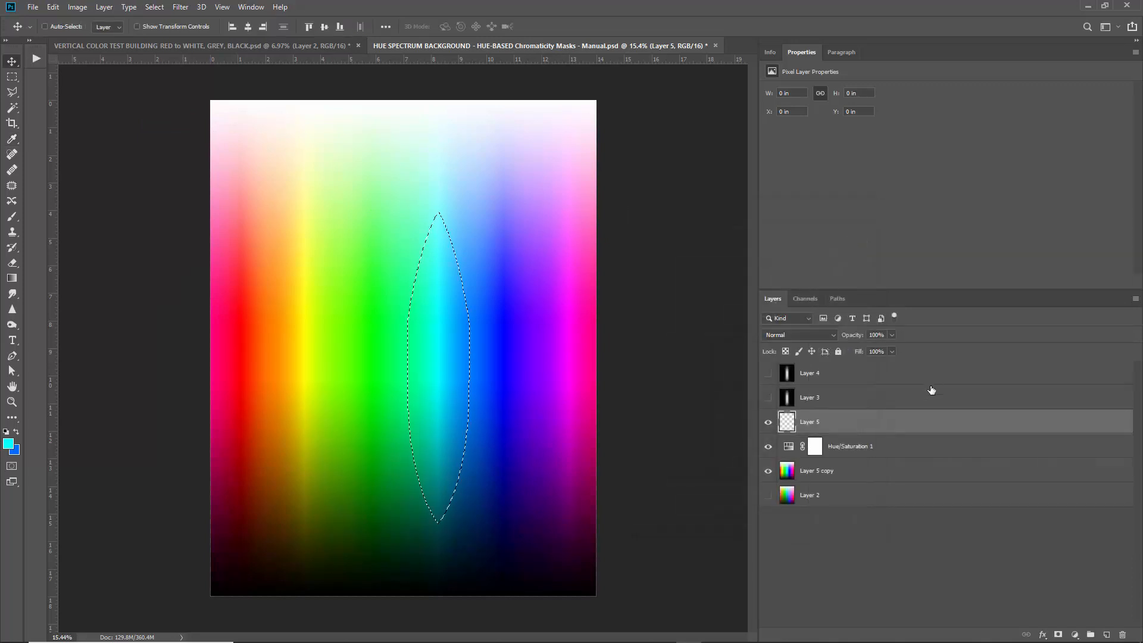
Build a new Alpha 1 channel filled white from the cyan selection.
{"action": "left_click", "coordinate": [811, 298]}
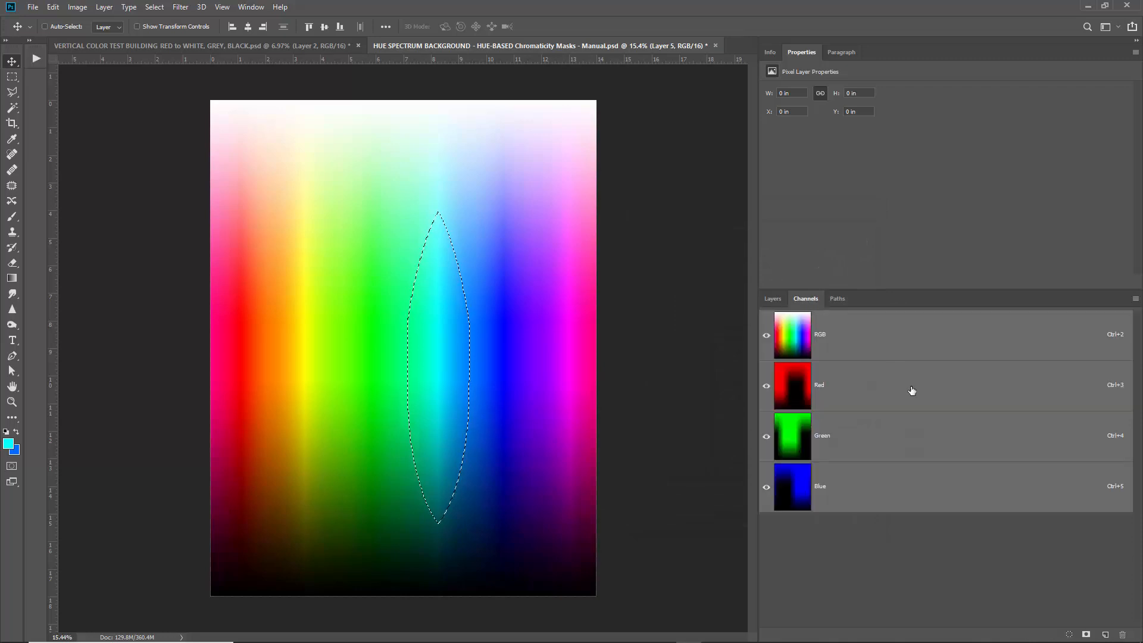
{"action": "left_click", "coordinate": [1105, 635]}
{"action": "key", "text": "ctrl+BackSpace"}
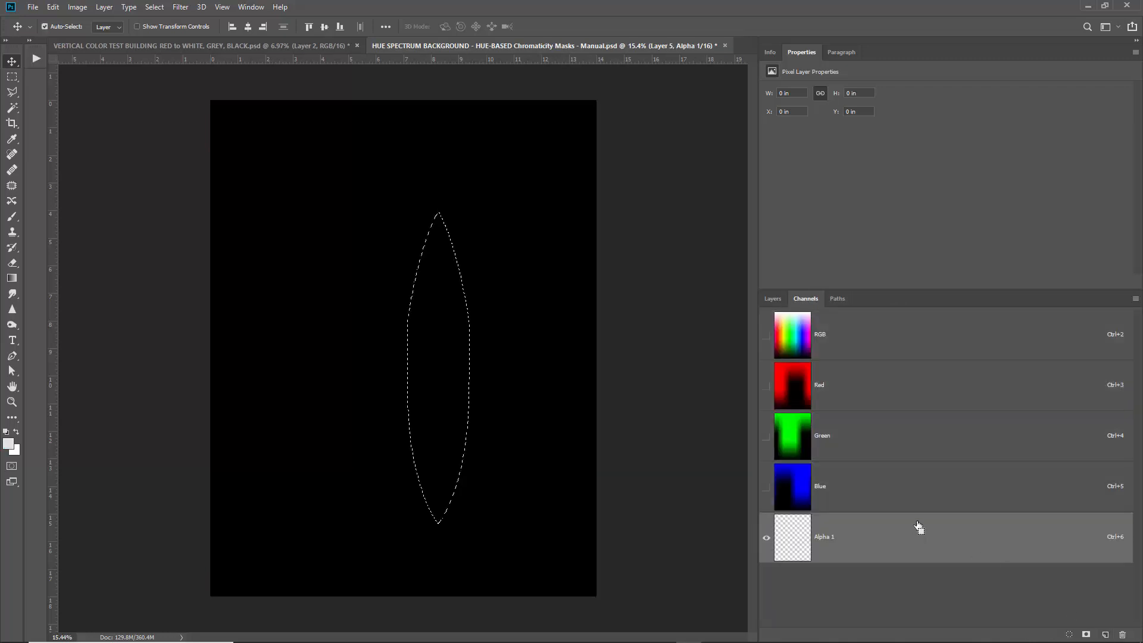
{"action": "key", "text": "ctrl+d"}
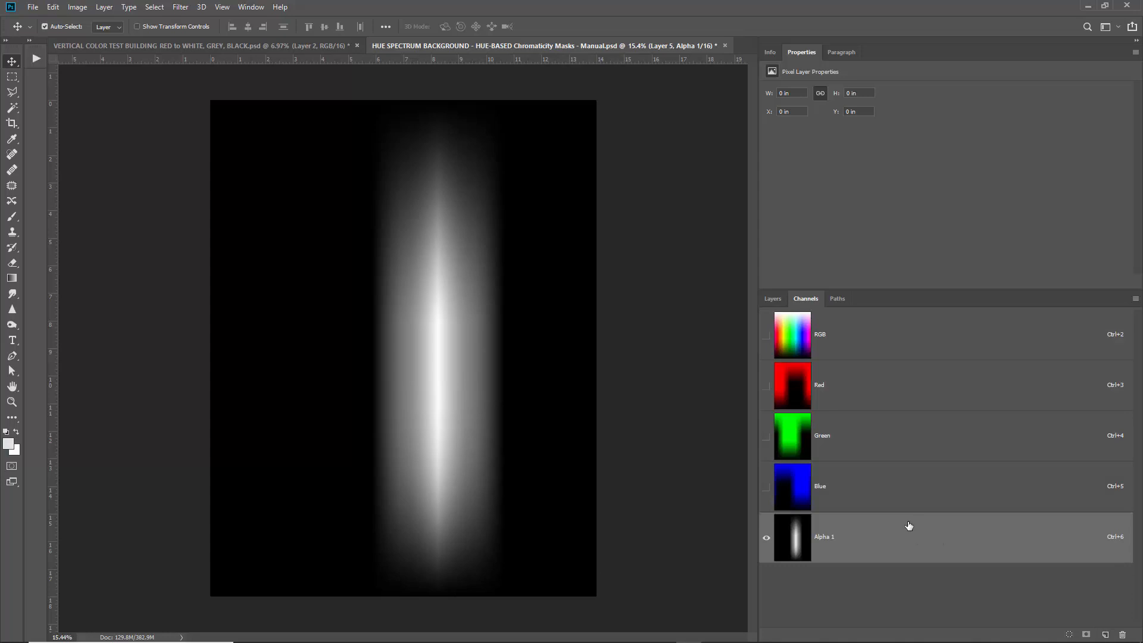
{"action": "key", "text": "ctrl+BackSpace"}
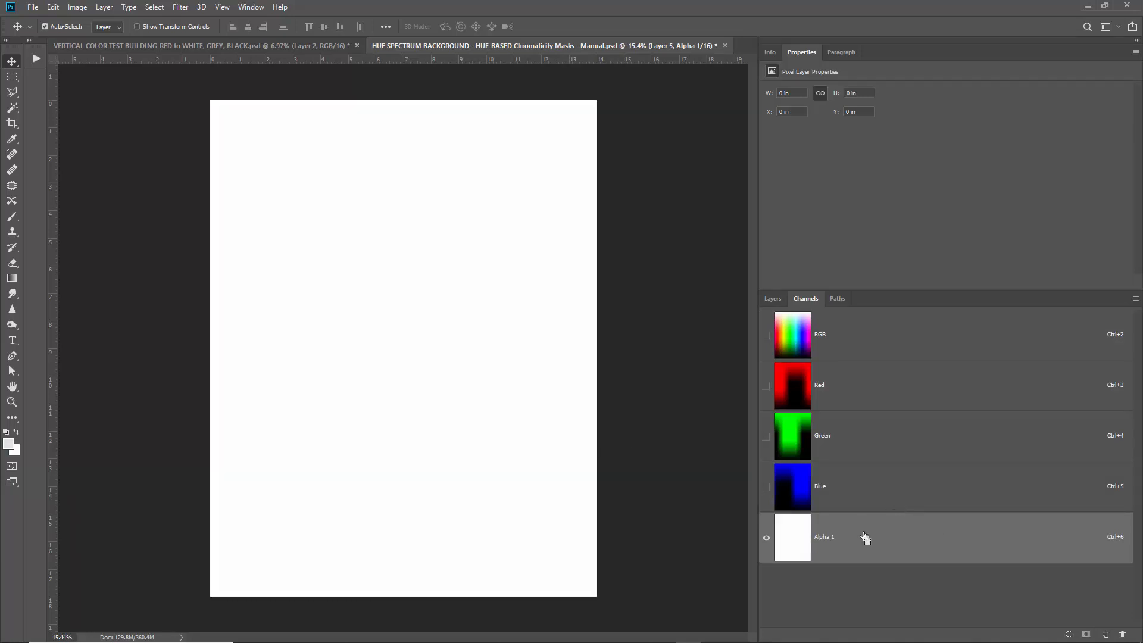
{"action": "key", "text": "ctrl+v"}
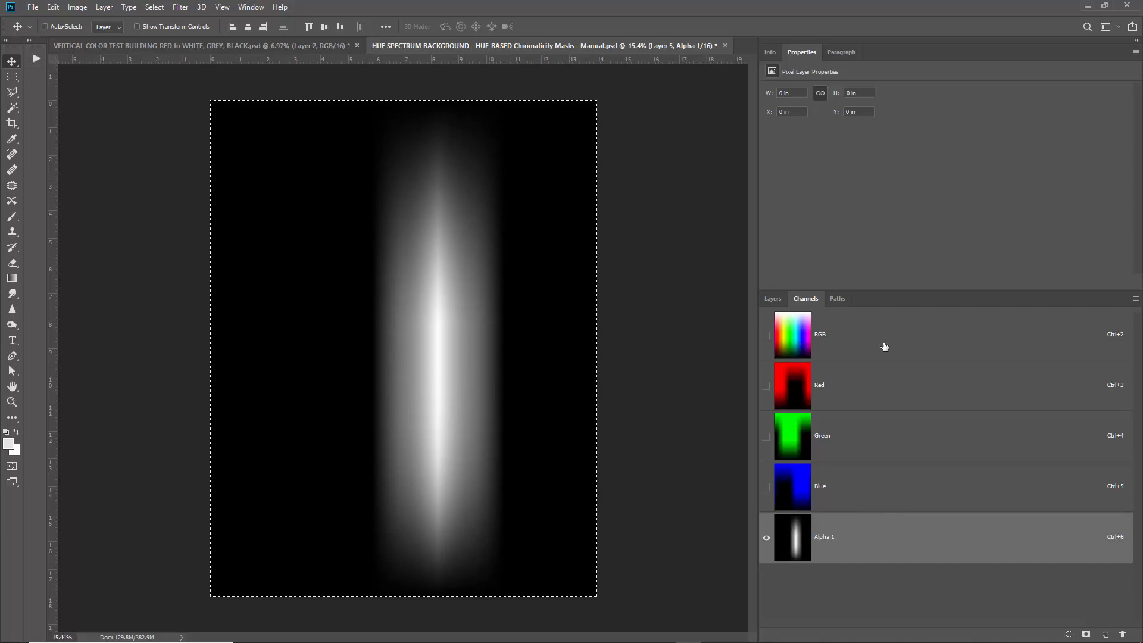
Paste the white cyan glow into Layer 5 and hide that layer.
{"action": "left_click", "coordinate": [853, 337]}
{"action": "left_click", "coordinate": [772, 298]}
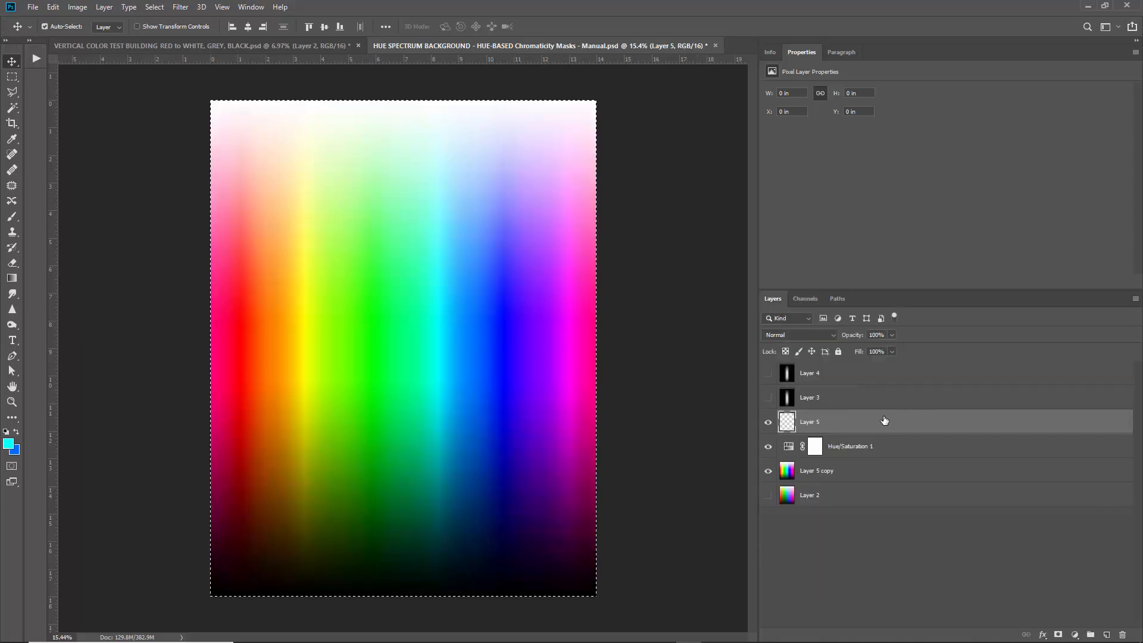
{"action": "key", "text": "ctrl+v"}
{"action": "left_click", "coordinate": [767, 422]}
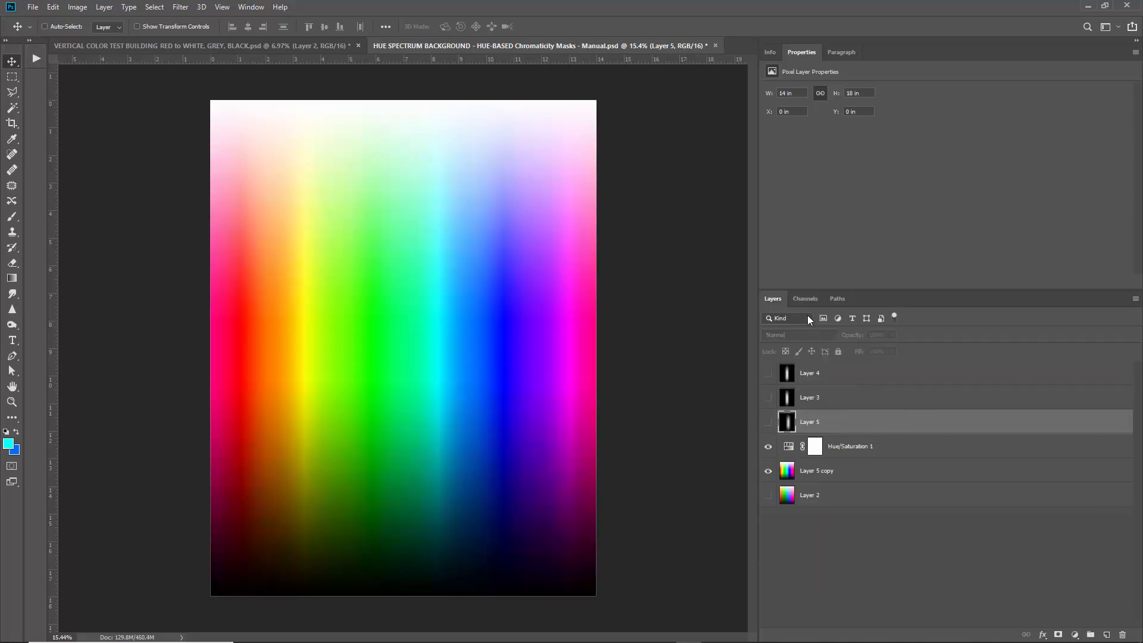
Delete the Alpha 1 channel, return to Layers, and select the whole canvas.
{"action": "left_click", "coordinate": [805, 299]}
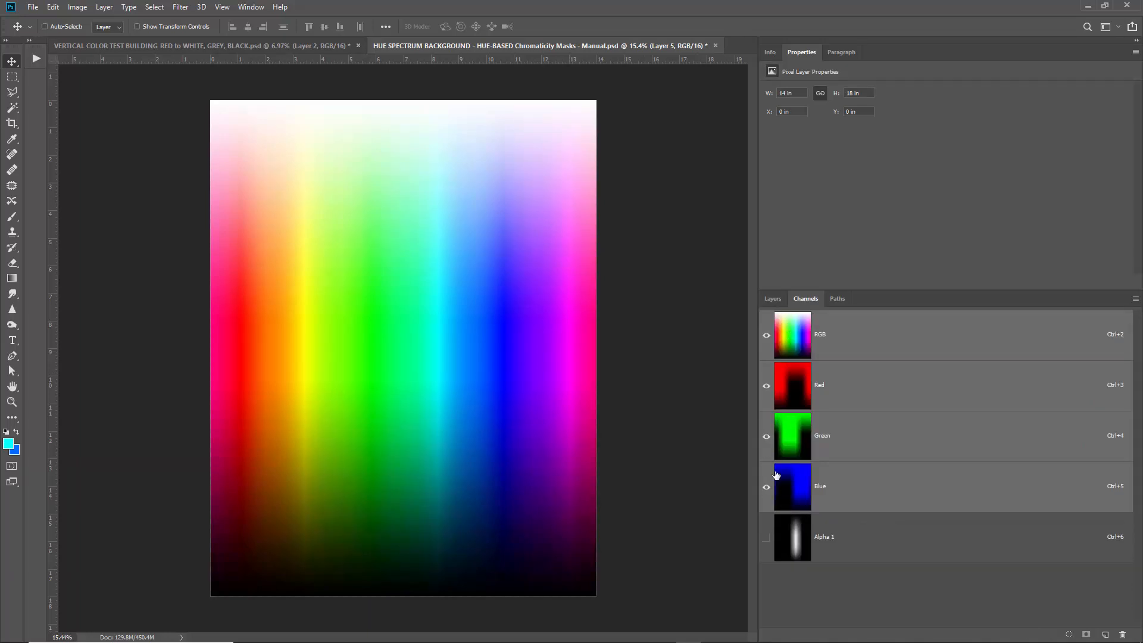
{"action": "left_click", "coordinate": [1021, 553]}
{"action": "left_click", "coordinate": [1123, 635]}
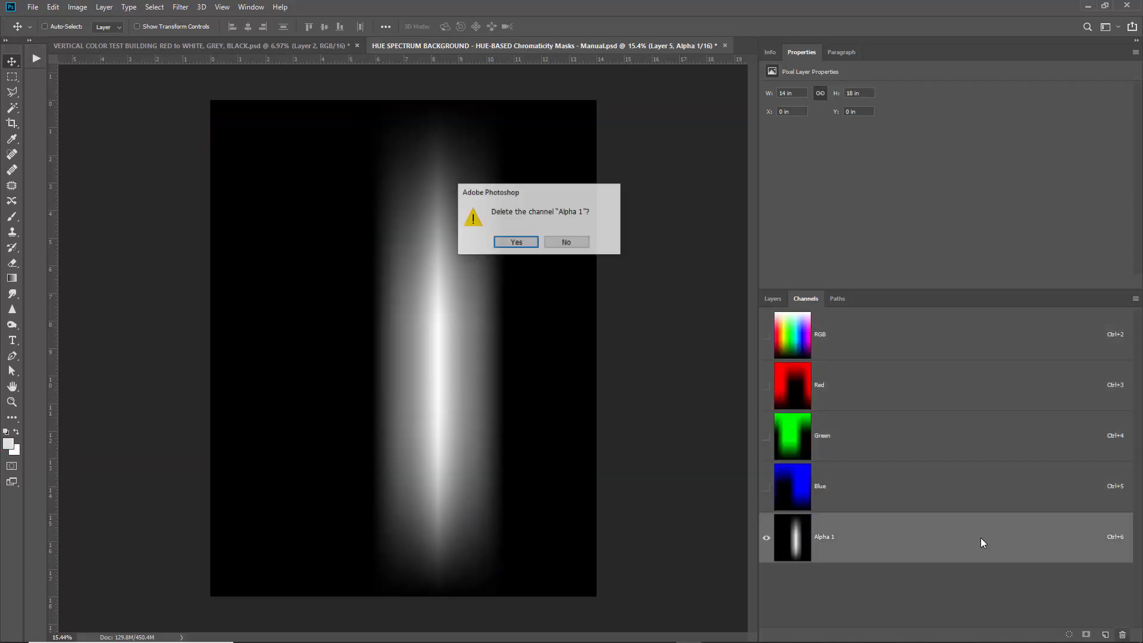
{"action": "key", "text": "Return"}
{"action": "left_click", "coordinate": [772, 298]}
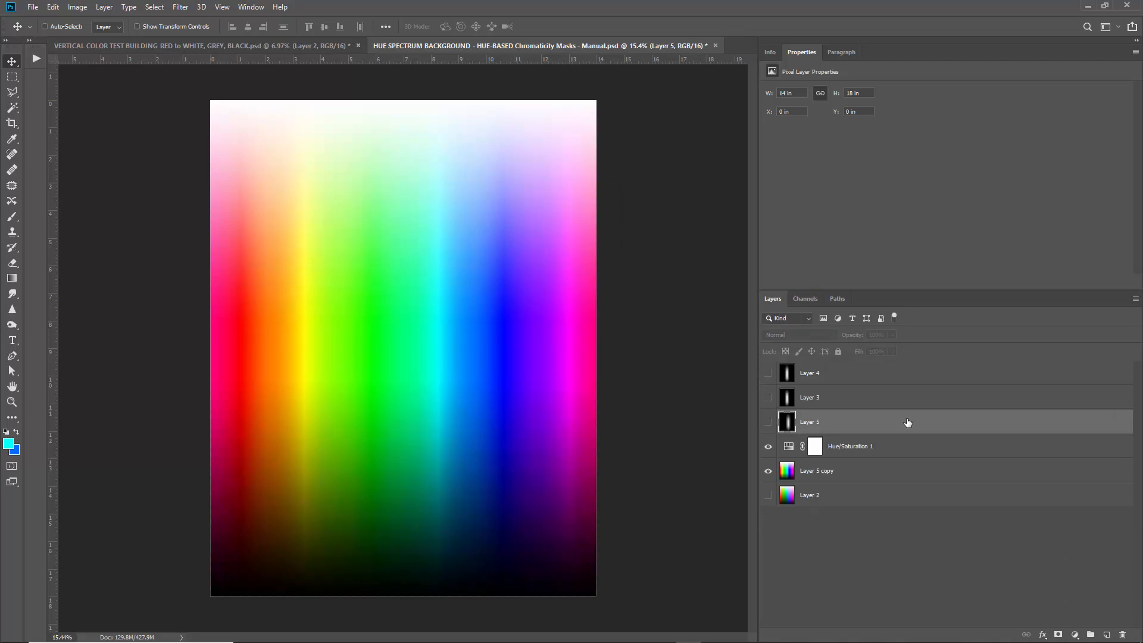
{"action": "left_click", "coordinate": [158, 7]}
{"action": "left_click", "coordinate": [167, 23]}
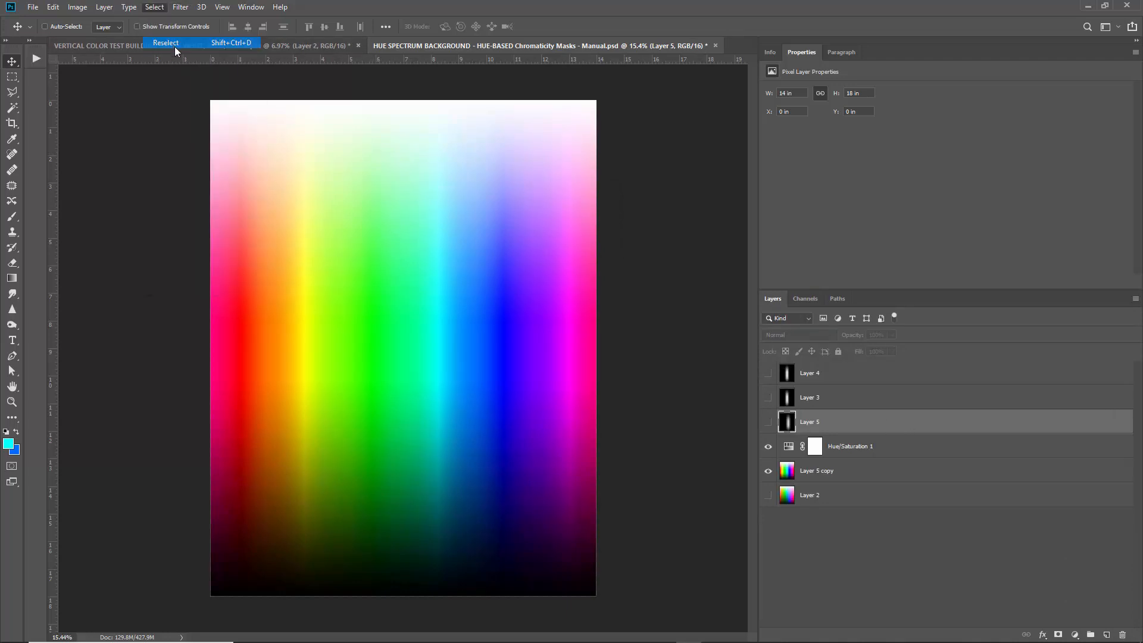
Deselect, then select the cyan band with Color Range set to Cyans.
{"action": "key", "text": "ctrl+d"}
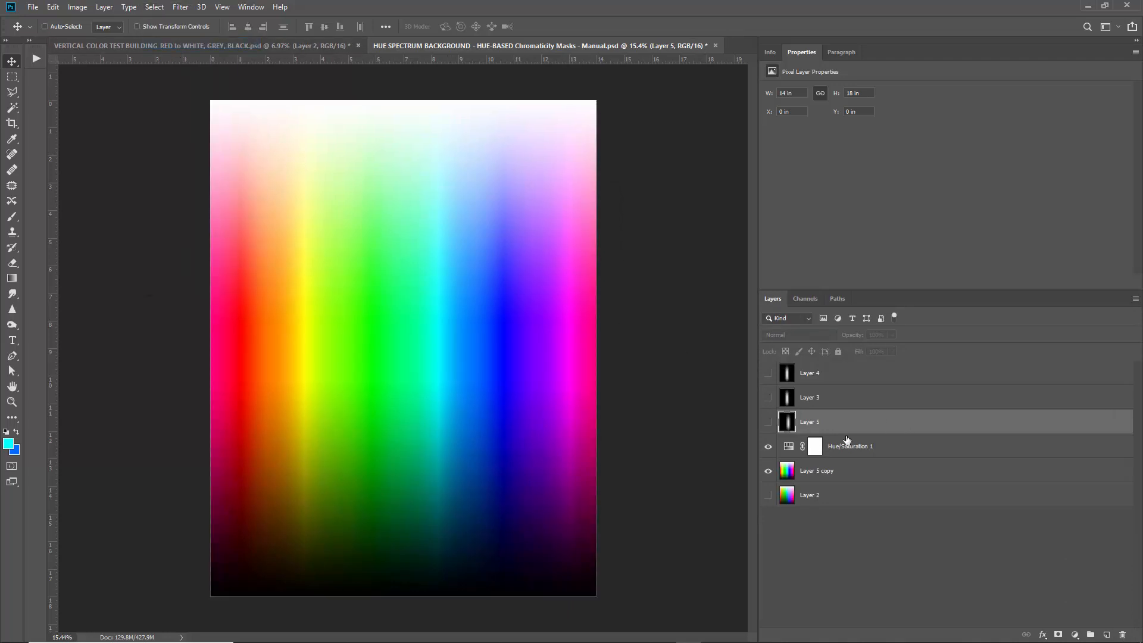
{"action": "left_click", "coordinate": [156, 8]}
{"action": "left_click", "coordinate": [190, 123]}
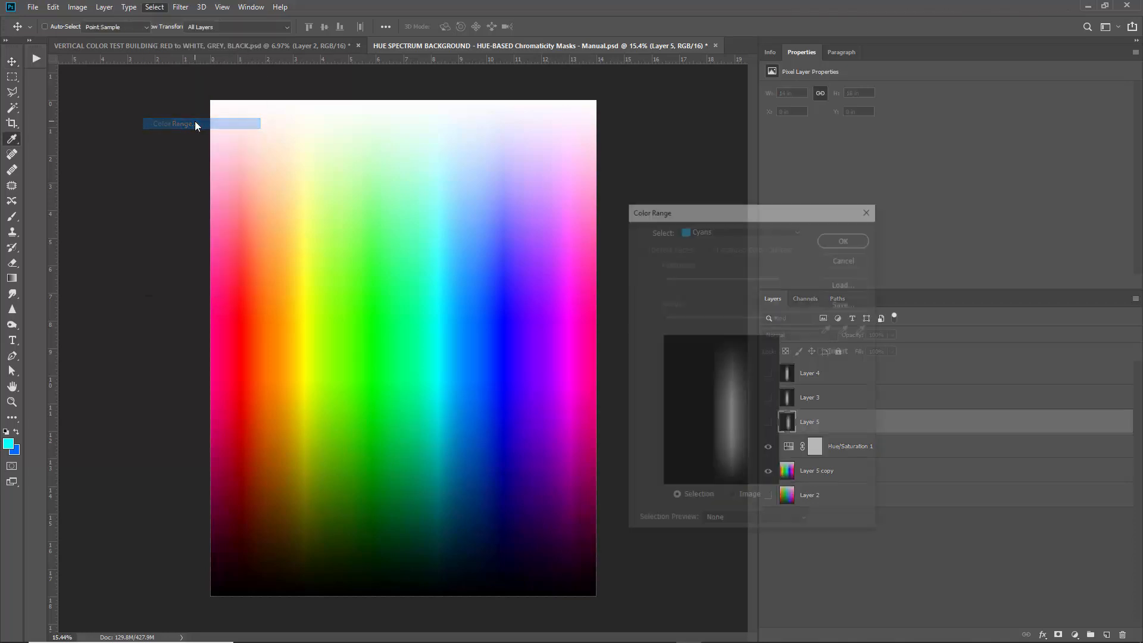
{"action": "left_click", "coordinate": [843, 234]}
On a new Layer 6, fill the cyan selection with white in Normal mode.
{"action": "key", "text": "v"}
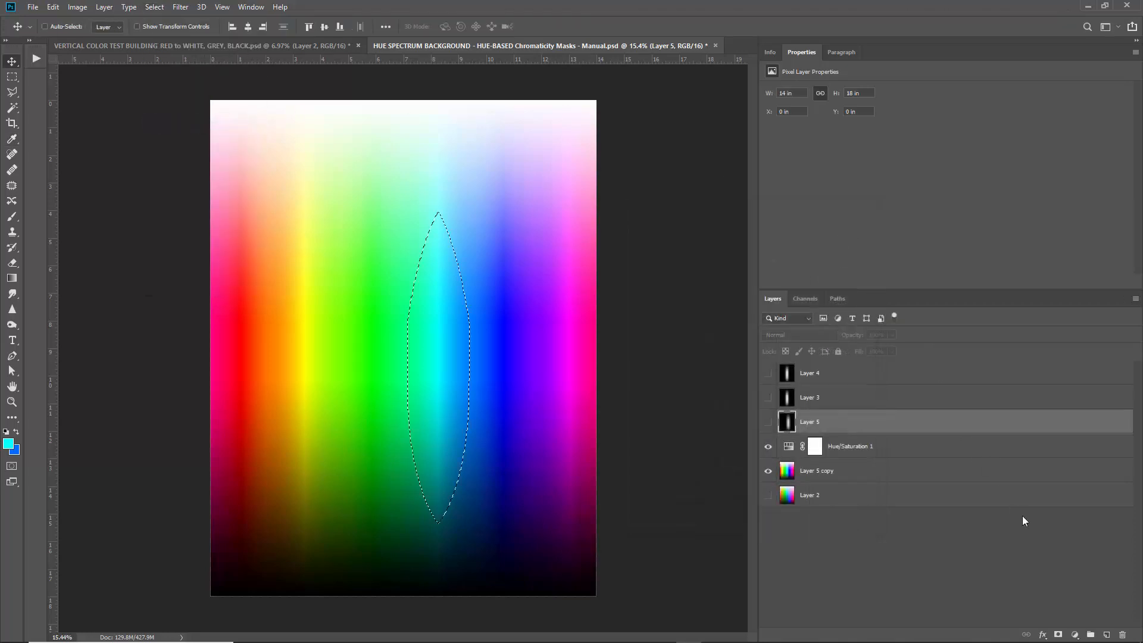
{"action": "left_click", "coordinate": [1106, 635]}
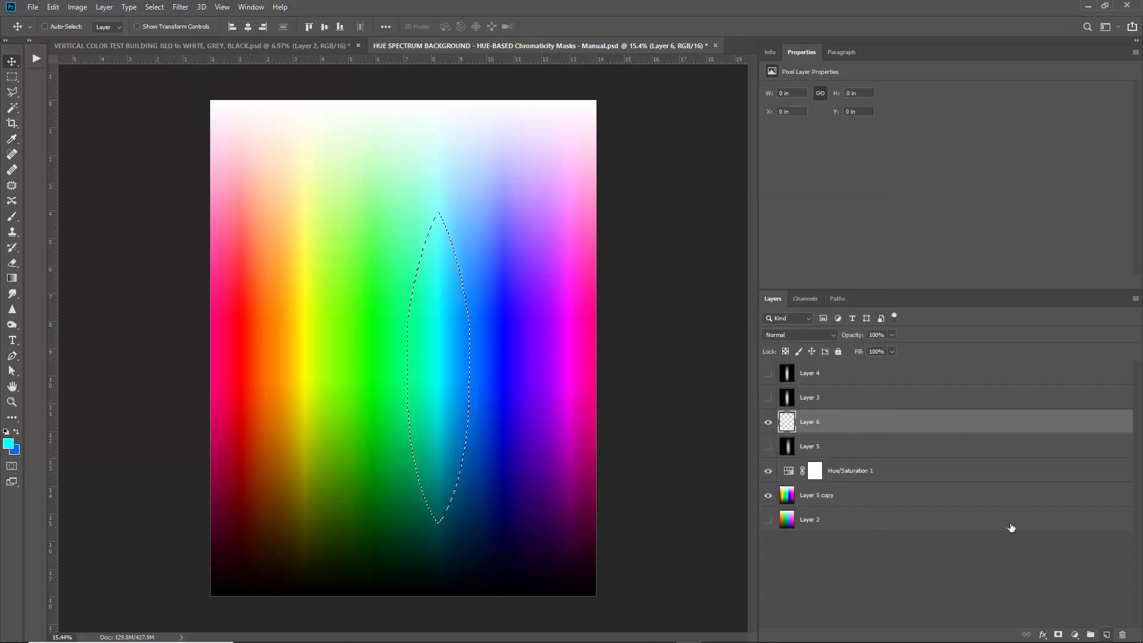
{"action": "key", "text": "i"}
{"action": "key", "text": "shift+F5"}
{"action": "left_click", "coordinate": [777, 256]}
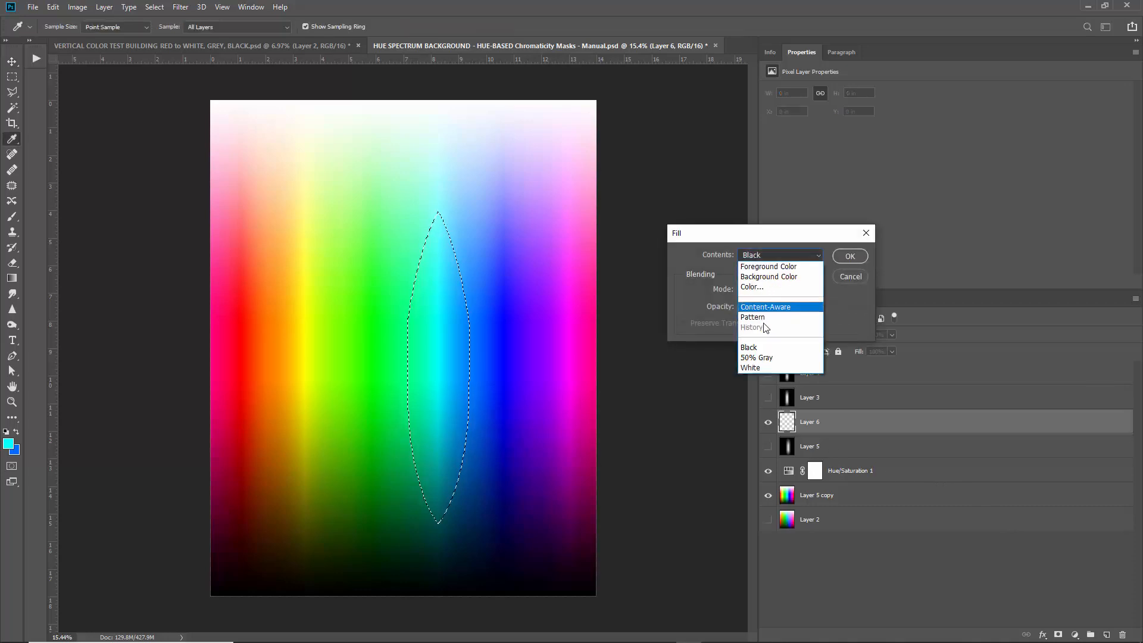
{"action": "left_click", "coordinate": [766, 368]}
{"action": "left_click", "coordinate": [767, 291]}
{"action": "left_click", "coordinate": [769, 305]}
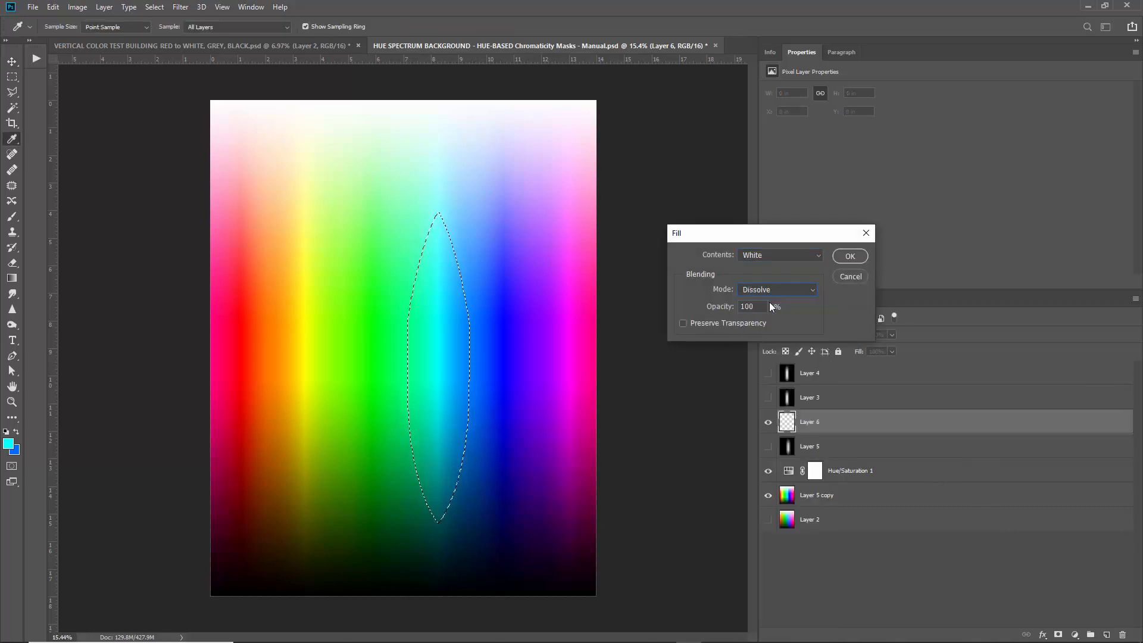
{"action": "left_click", "coordinate": [773, 292]}
{"action": "left_click", "coordinate": [775, 297]}
{"action": "key", "text": "Return"}
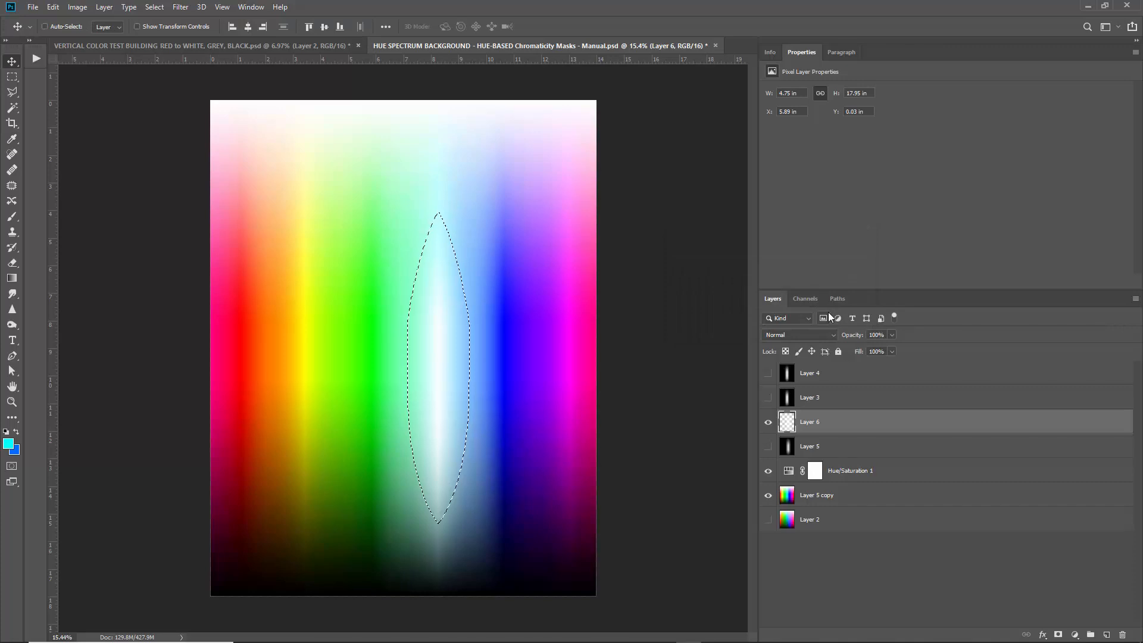
Deselect and fill Layer 6 with black in Color Burn mode around the white streak.
{"action": "key", "text": "v"}
{"action": "key", "text": "ctrl+d"}
{"action": "key", "text": "i"}
{"action": "key", "text": "shift+F5"}
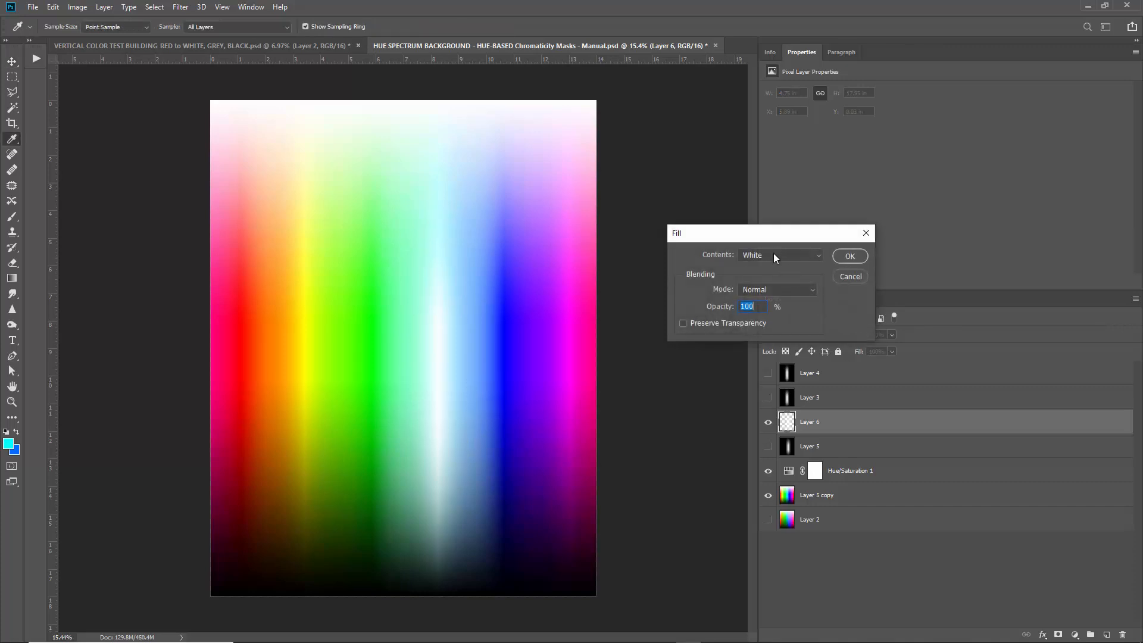
{"action": "left_click", "coordinate": [774, 256]}
{"action": "left_click", "coordinate": [768, 358]}
{"action": "left_click", "coordinate": [777, 291]}
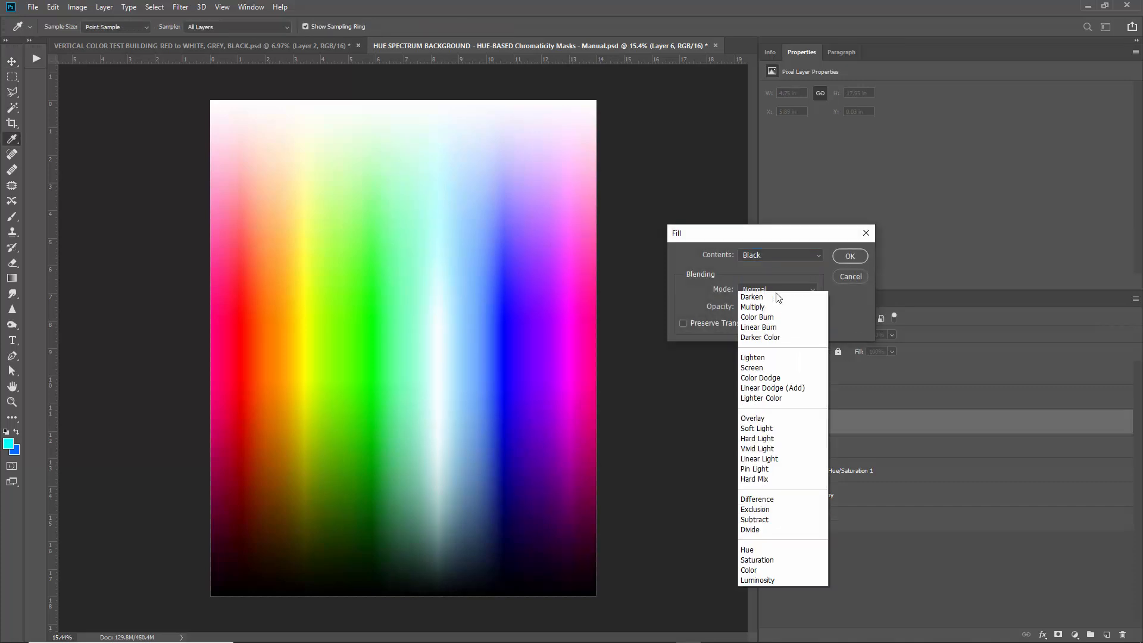
{"action": "left_click", "coordinate": [768, 316]}
{"action": "key", "text": "Return"}
Hide Layer 6, reselect the Cyans colour range, and hide Hue/Saturation 1.
{"action": "key", "text": "v"}
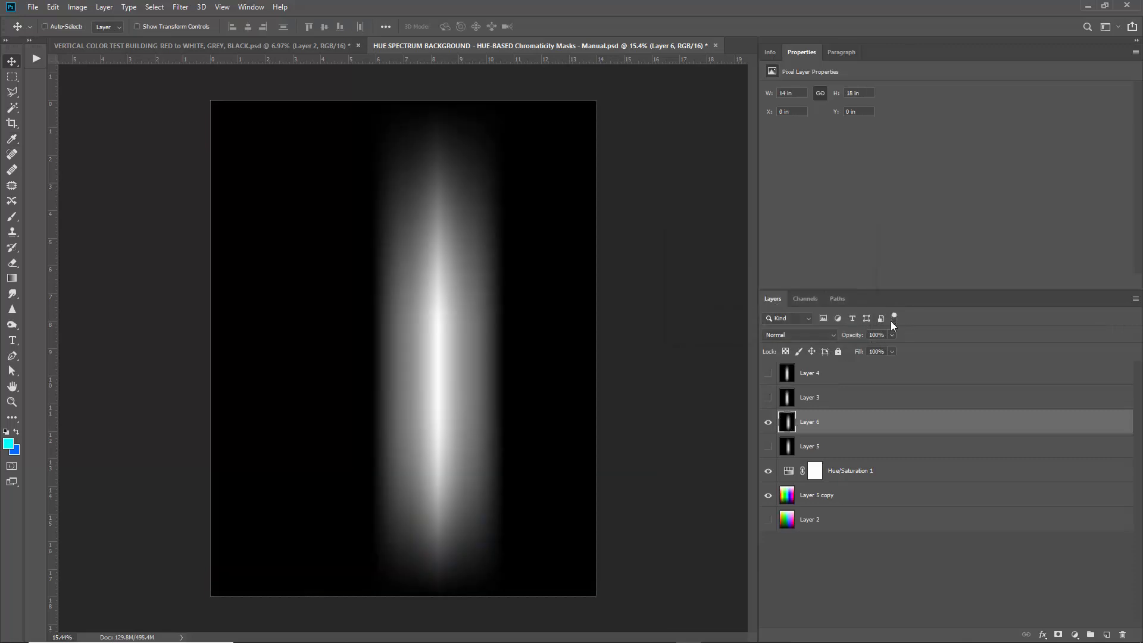
{"action": "left_click", "coordinate": [768, 424]}
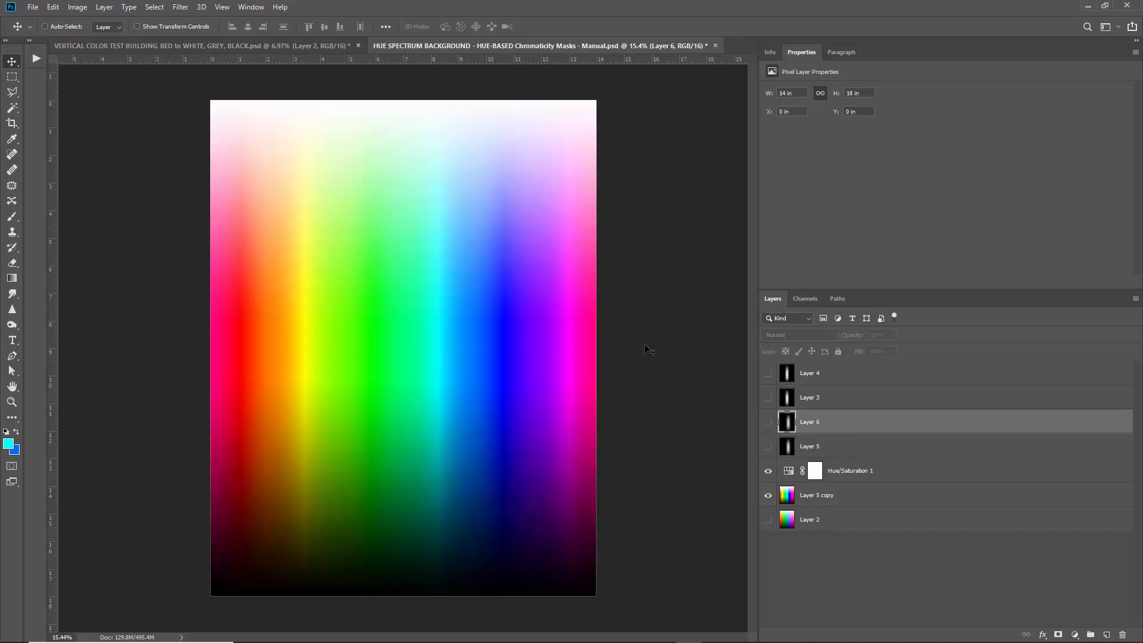
{"action": "left_click", "coordinate": [150, 9]}
{"action": "left_click", "coordinate": [188, 121]}
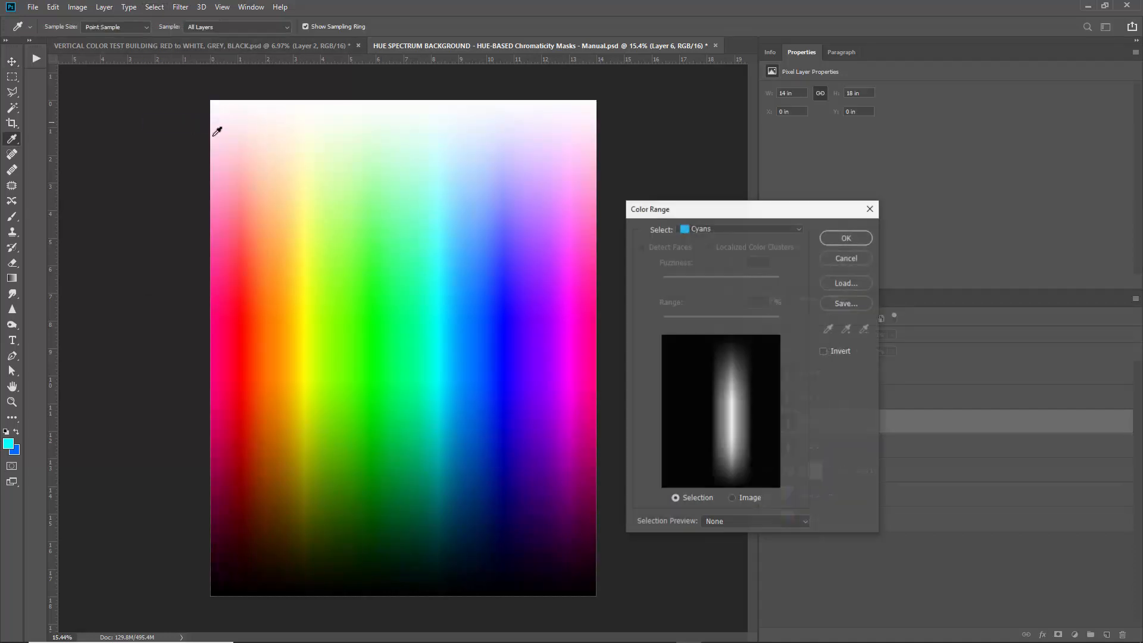
{"action": "left_click", "coordinate": [846, 238]}
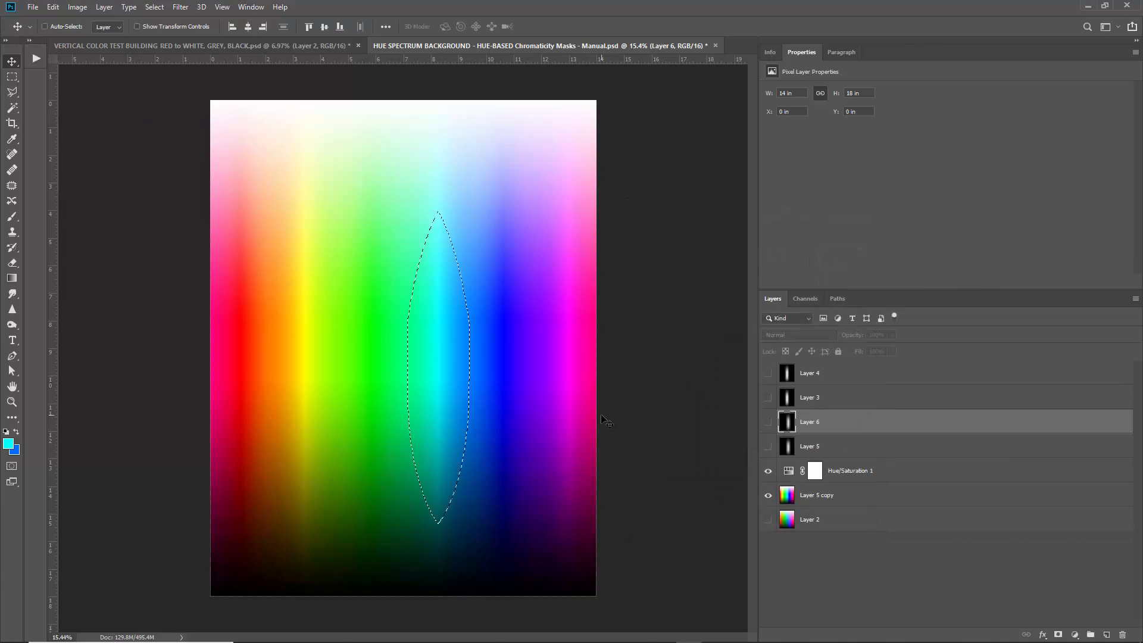
{"action": "left_click", "coordinate": [768, 470]}
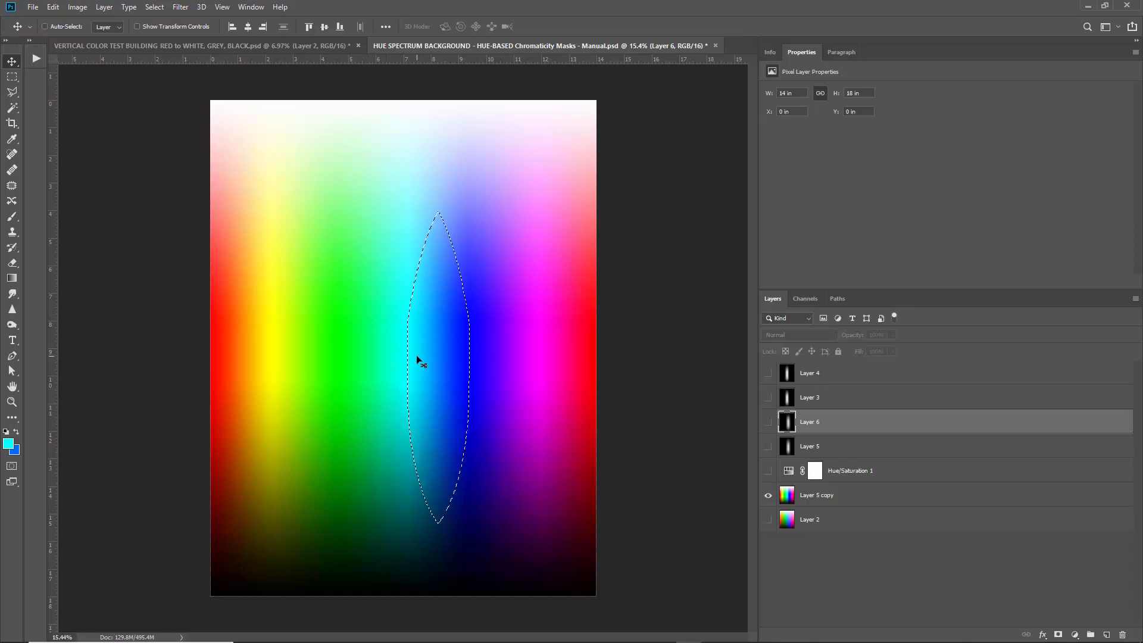
Add a Solid Color fill layer masked to the cyan band with hue 210 (blue).
{"action": "left_click", "coordinate": [1074, 635]}
{"action": "left_click", "coordinate": [1073, 425]}
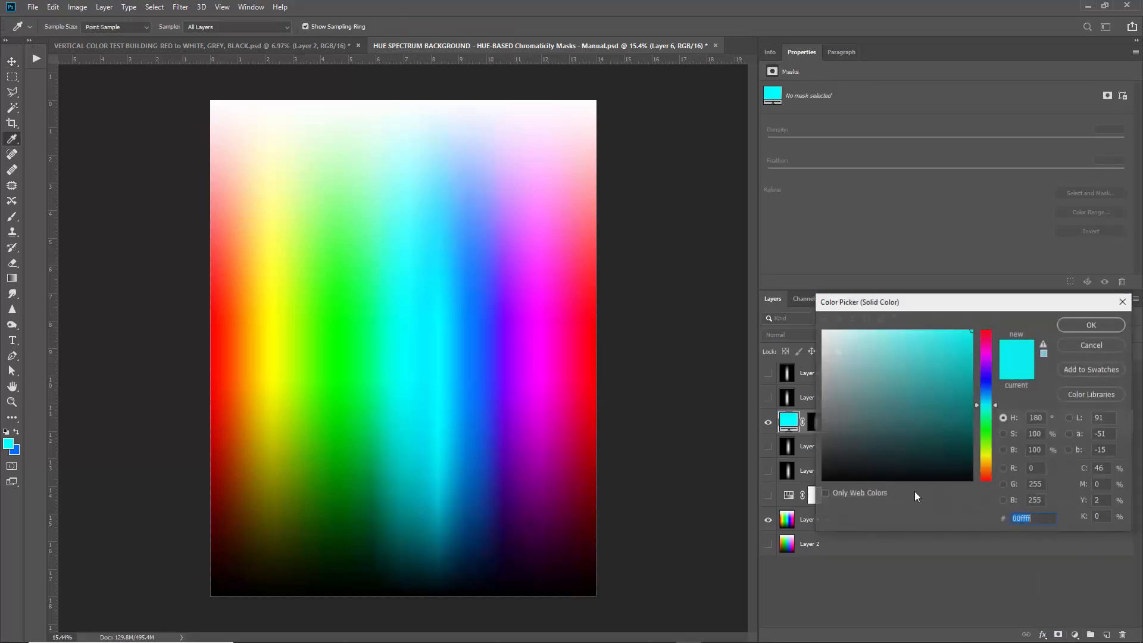
{"action": "left_click", "coordinate": [1019, 417]}
{"action": "type", "text": "210"}
{"action": "key", "text": "Return"}
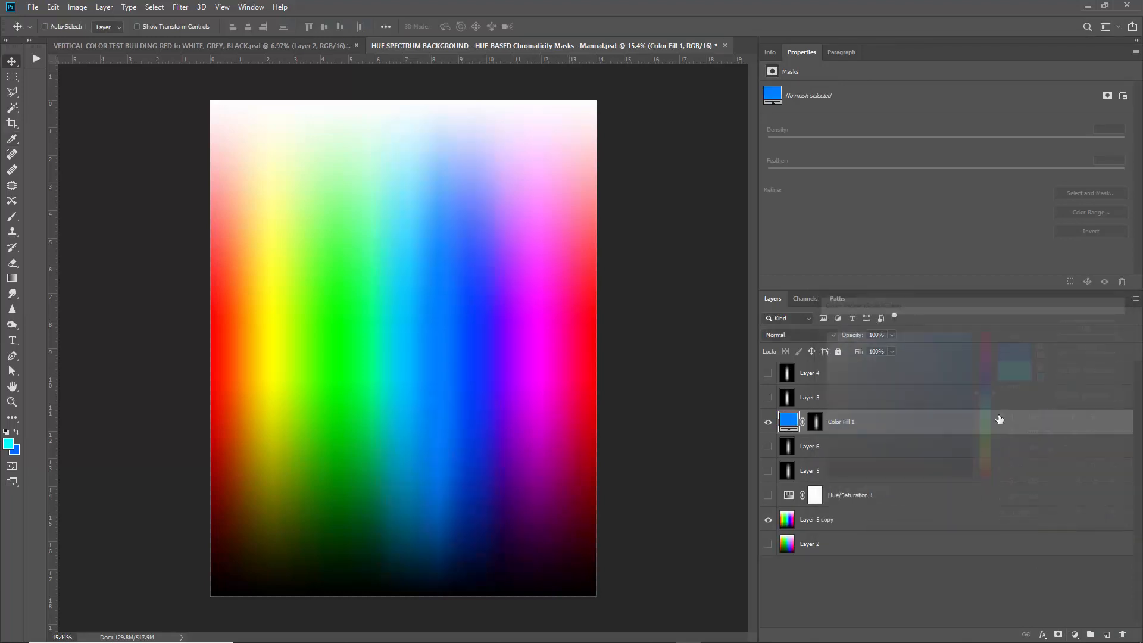
Try a darker blue in the Color Fill 1 picker, keep the original blue, and hide the layer.
{"action": "double_click", "coordinate": [787, 424]}
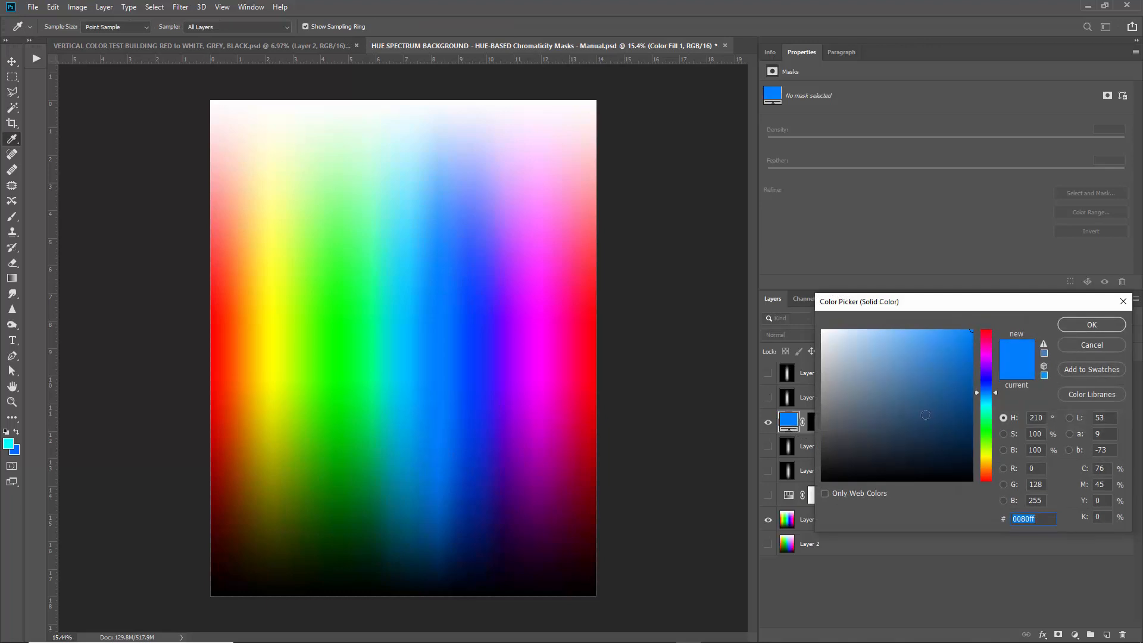
{"action": "left_click", "coordinate": [1087, 344]}
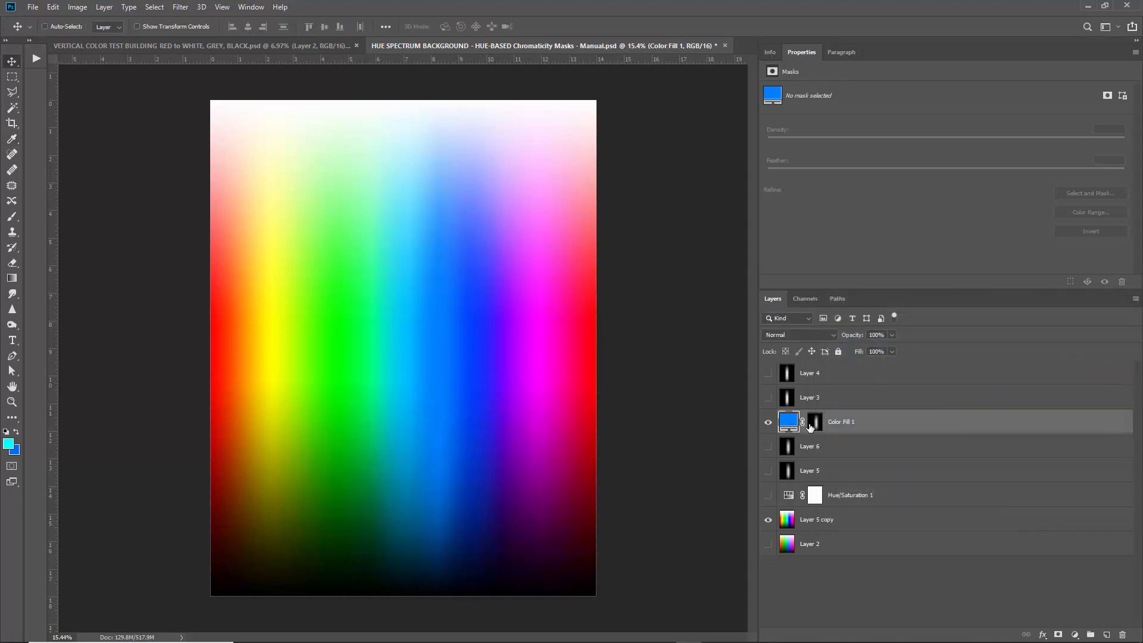
{"action": "double_click", "coordinate": [786, 424]}
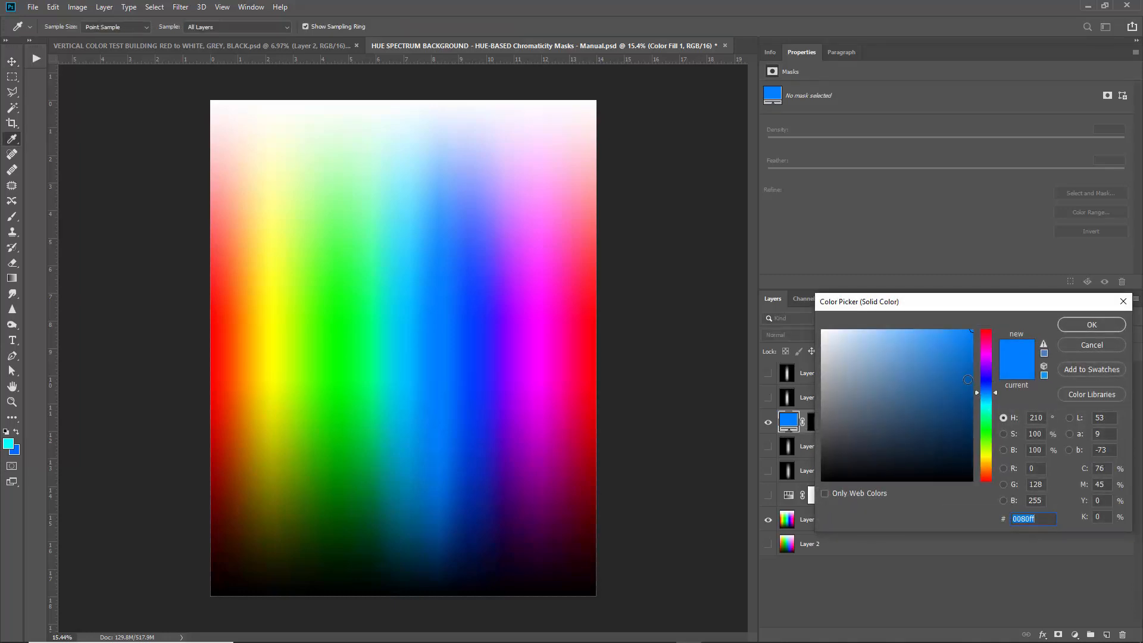
{"action": "mouse_move", "coordinate": [958, 350]}
{"action": "left_mouse_down"}
{"action": "mouse_move", "coordinate": [869, 359]}
{"action": "mouse_move", "coordinate": [914, 401]}
{"action": "mouse_move", "coordinate": [829, 339]}
{"action": "mouse_move", "coordinate": [928, 337]}
{"action": "mouse_move", "coordinate": [937, 400]}
{"action": "mouse_move", "coordinate": [891, 399]}
{"action": "left_mouse_up"}
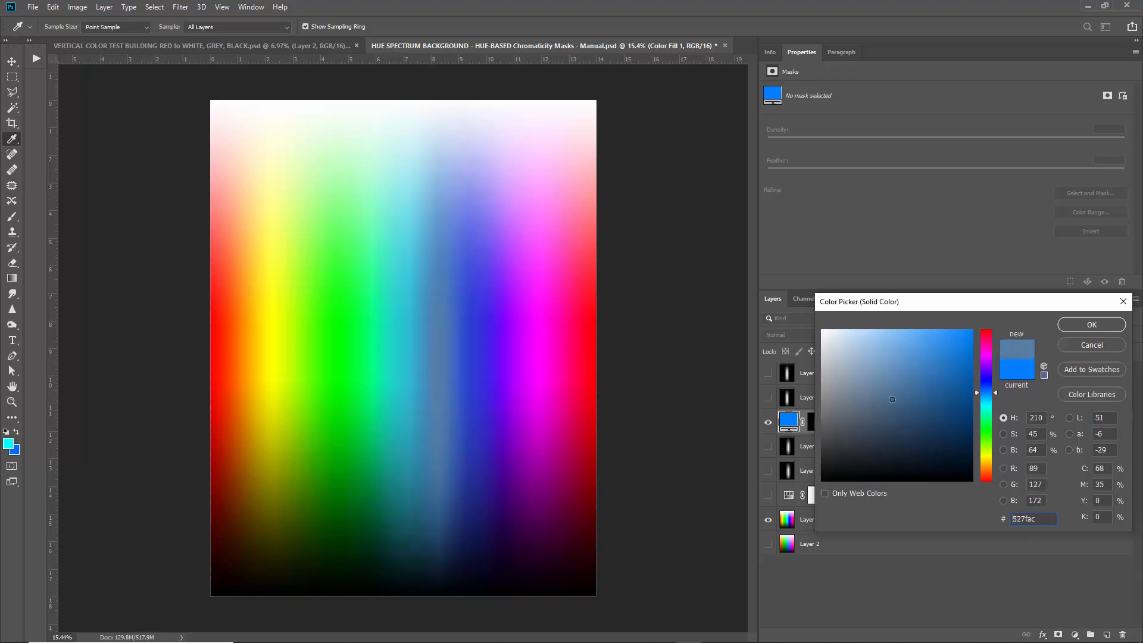
{"action": "left_click", "coordinate": [1082, 346]}
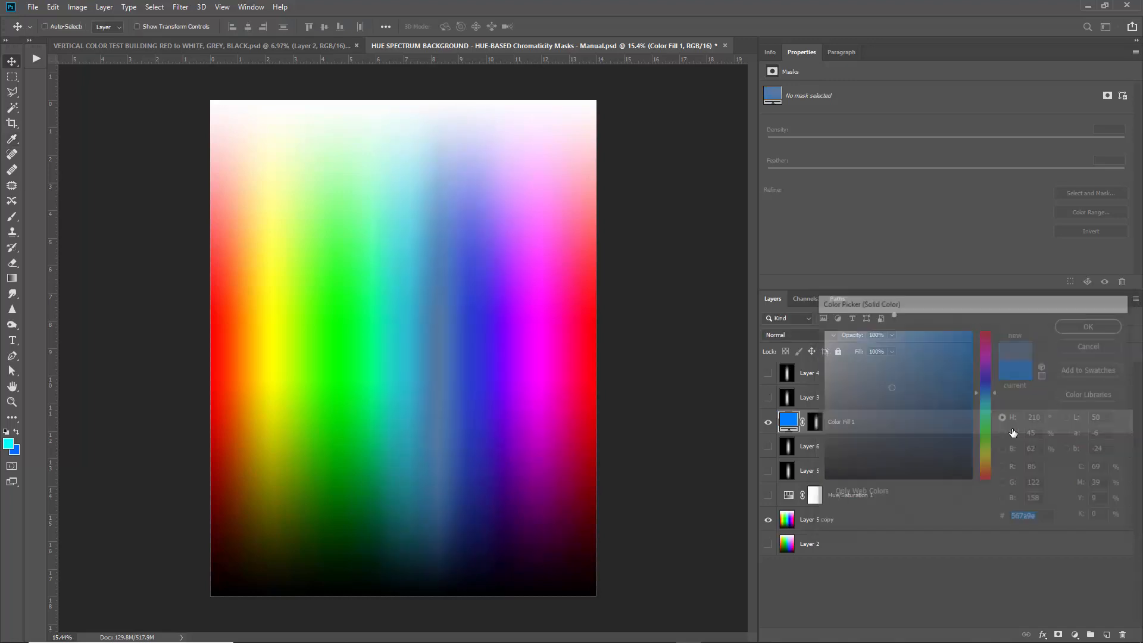
{"action": "left_click", "coordinate": [767, 422]}
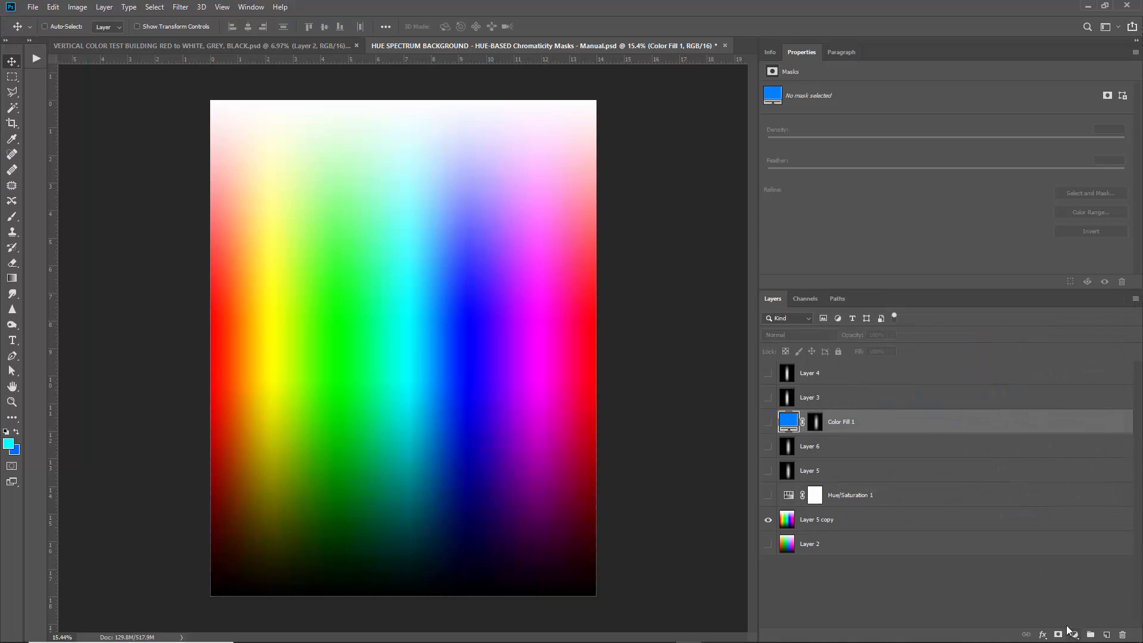
Reselect the cyan band, add Hue/Saturation 2 with hue -28, test lightness, then hide it.
{"action": "left_click", "coordinate": [154, 8]}
{"action": "left_click", "coordinate": [171, 47]}
{"action": "left_click", "coordinate": [1075, 634]}
{"action": "left_click", "coordinate": [1091, 526]}
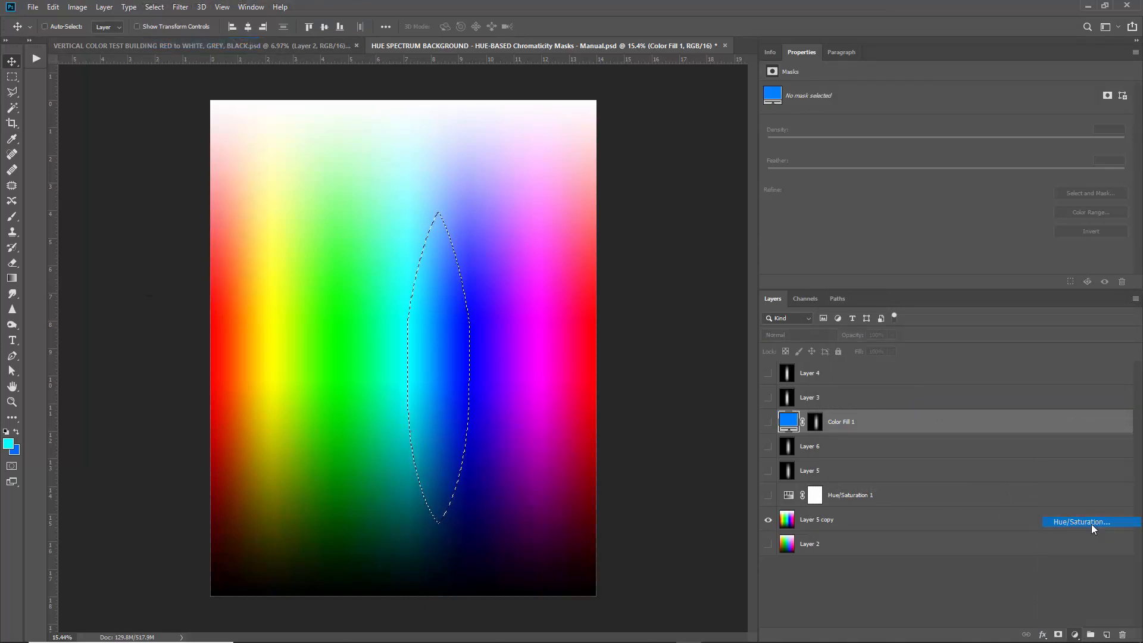
{"action": "mouse_move", "coordinate": [945, 138]}
{"action": "left_mouse_down"}
{"action": "mouse_move", "coordinate": [1093, 135]}
{"action": "mouse_move", "coordinate": [800, 137]}
{"action": "mouse_move", "coordinate": [945, 138]}
{"action": "left_mouse_up"}
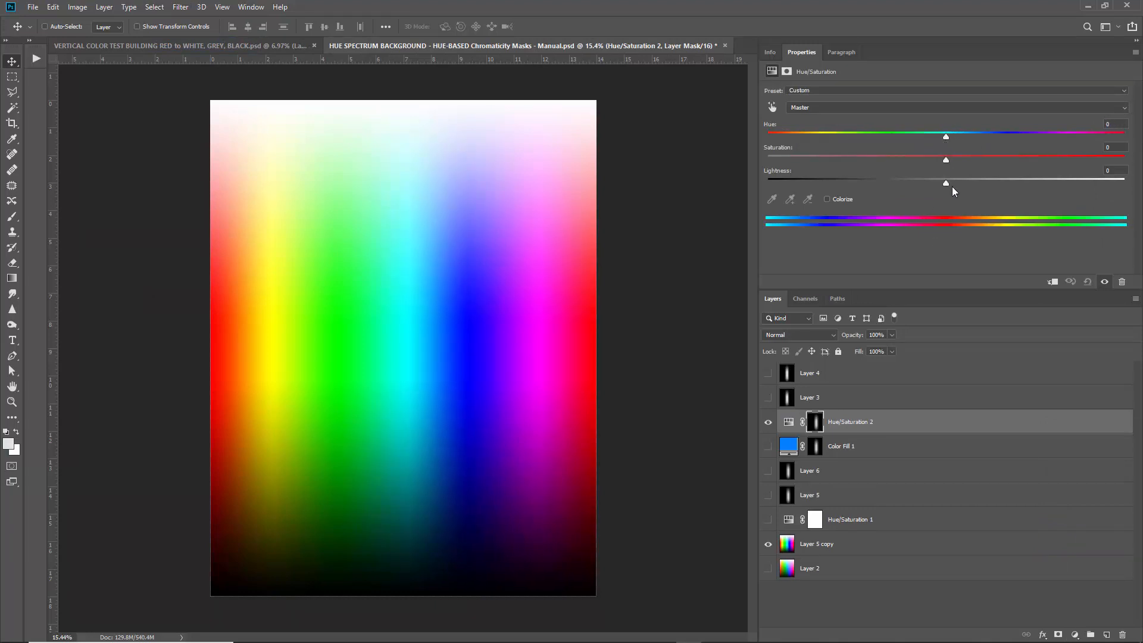
{"action": "left_click_drag", "start_coordinate": [947, 186], "coordinate": [691, 153]}
{"action": "left_click_drag", "start_coordinate": [935, 155], "coordinate": [950, 159]}
{"action": "left_click", "coordinate": [768, 422]}
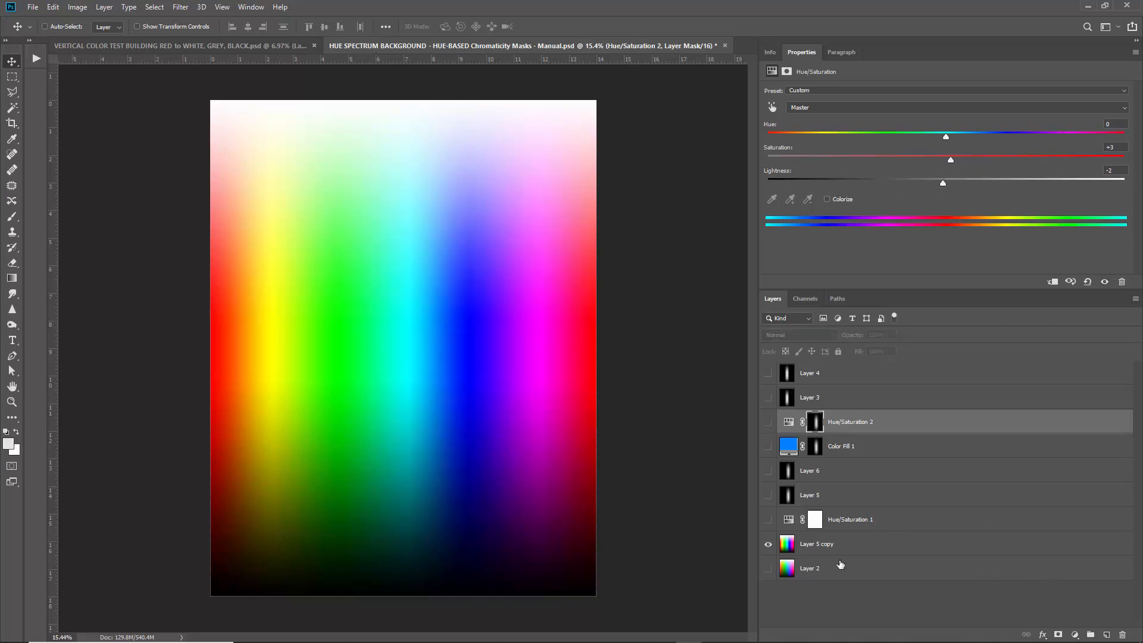
Hide Layer 5 copy, then show and select Layer 2.
{"action": "left_click", "coordinate": [780, 554]}
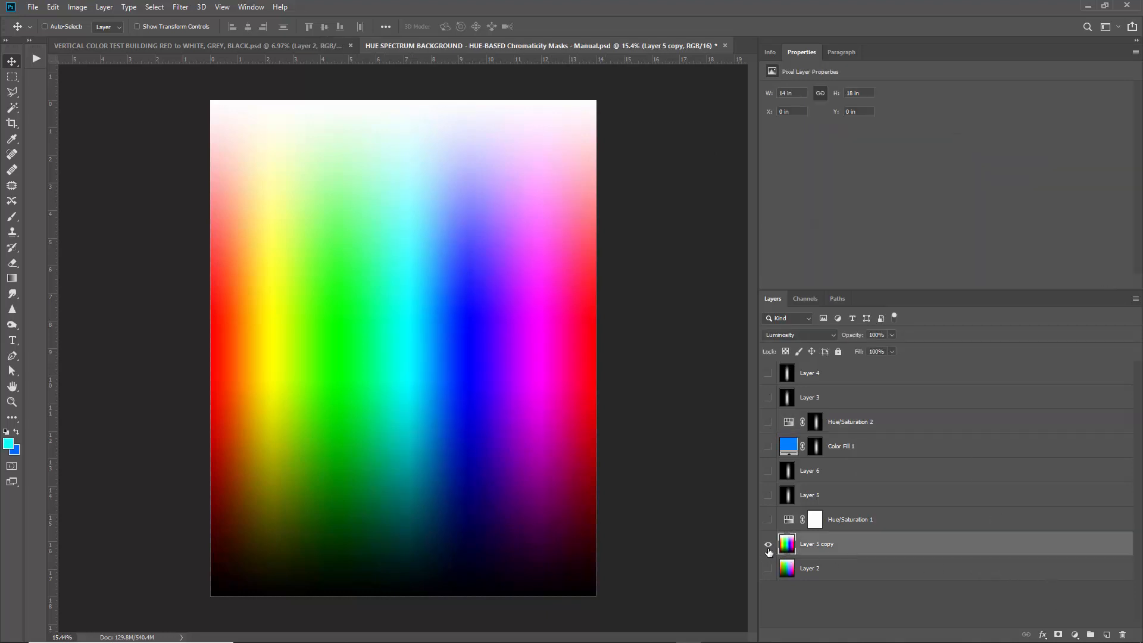
{"action": "left_click", "coordinate": [768, 543]}
{"action": "left_click", "coordinate": [768, 568]}
{"action": "left_click", "coordinate": [824, 570]}
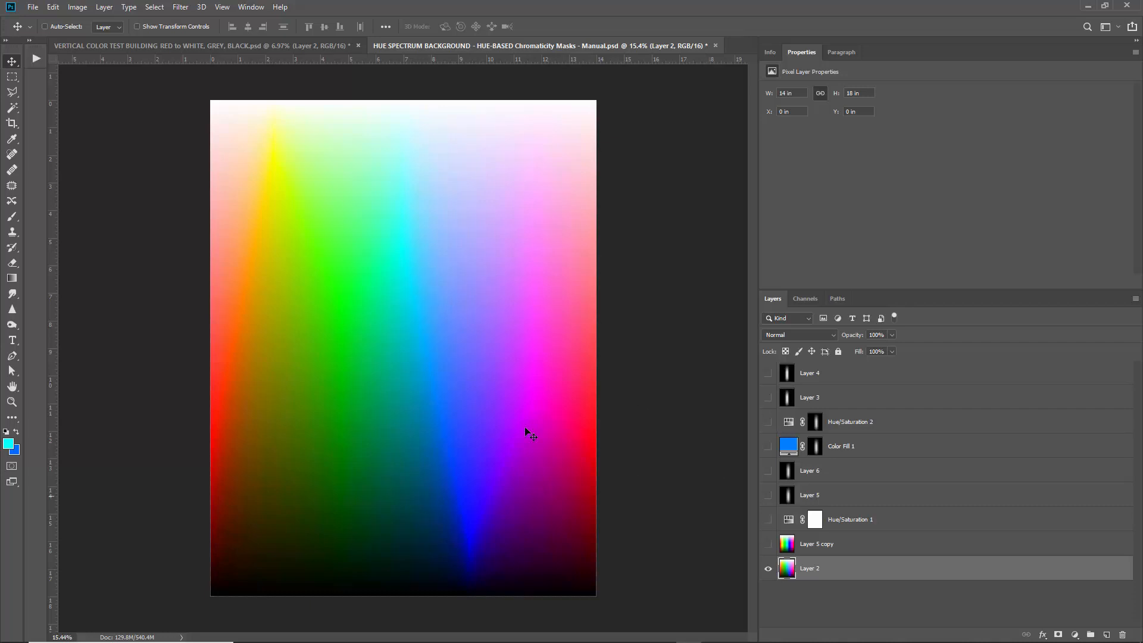
Show Hue/Saturation 1, try masking it to the Cyans colour range, then undo.
{"action": "left_click", "coordinate": [767, 520]}
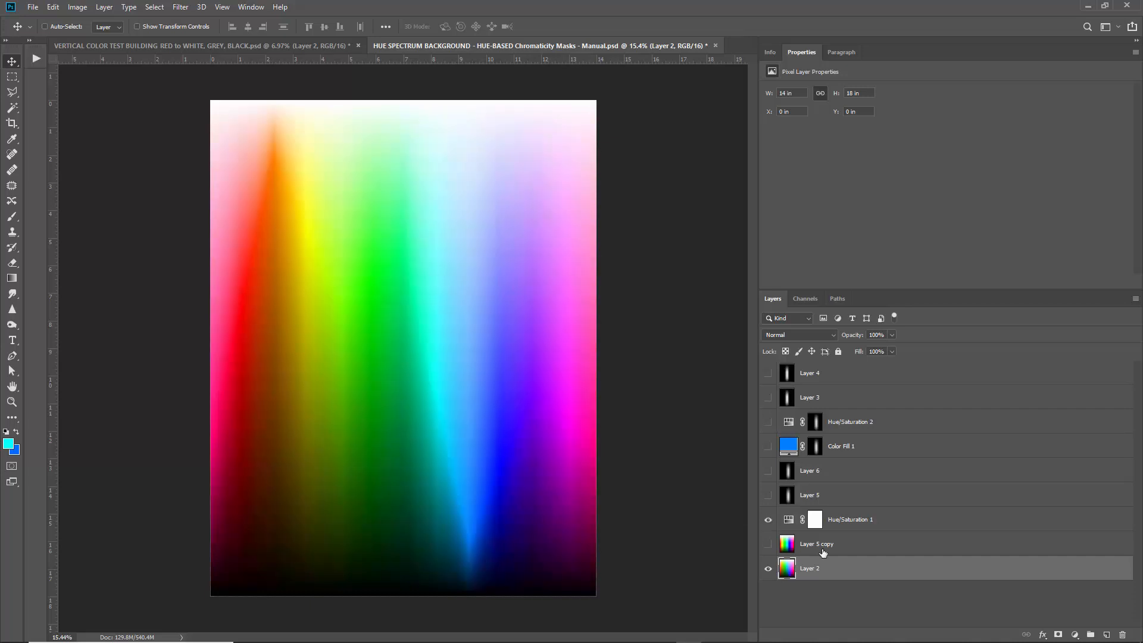
{"action": "left_click", "coordinate": [895, 524]}
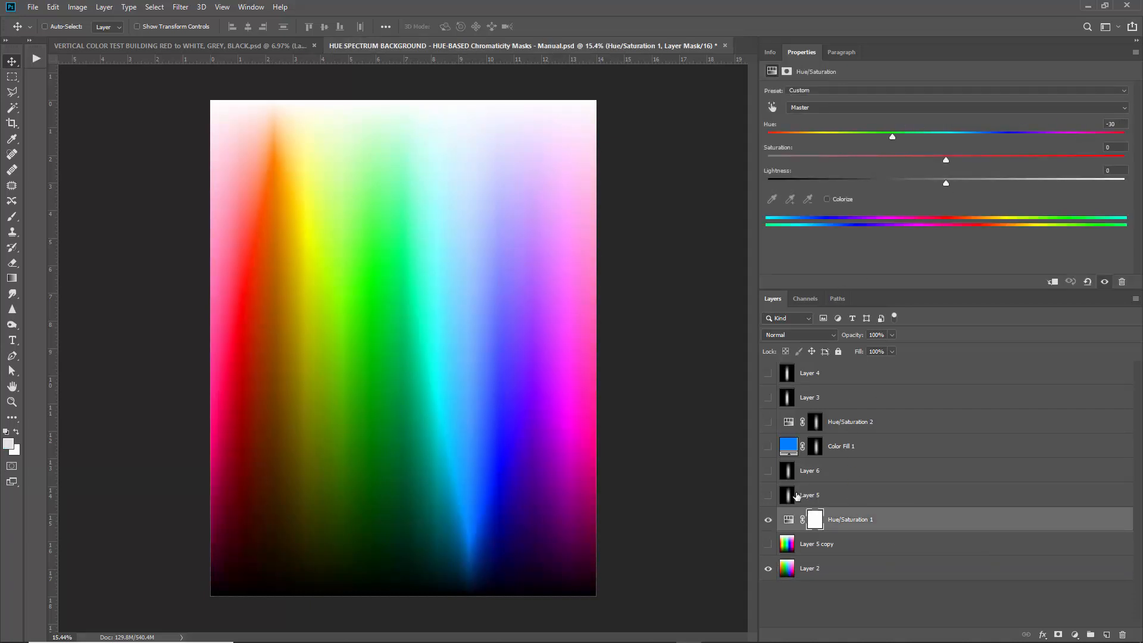
{"action": "left_click", "coordinate": [155, 7]}
{"action": "left_click", "coordinate": [183, 127]}
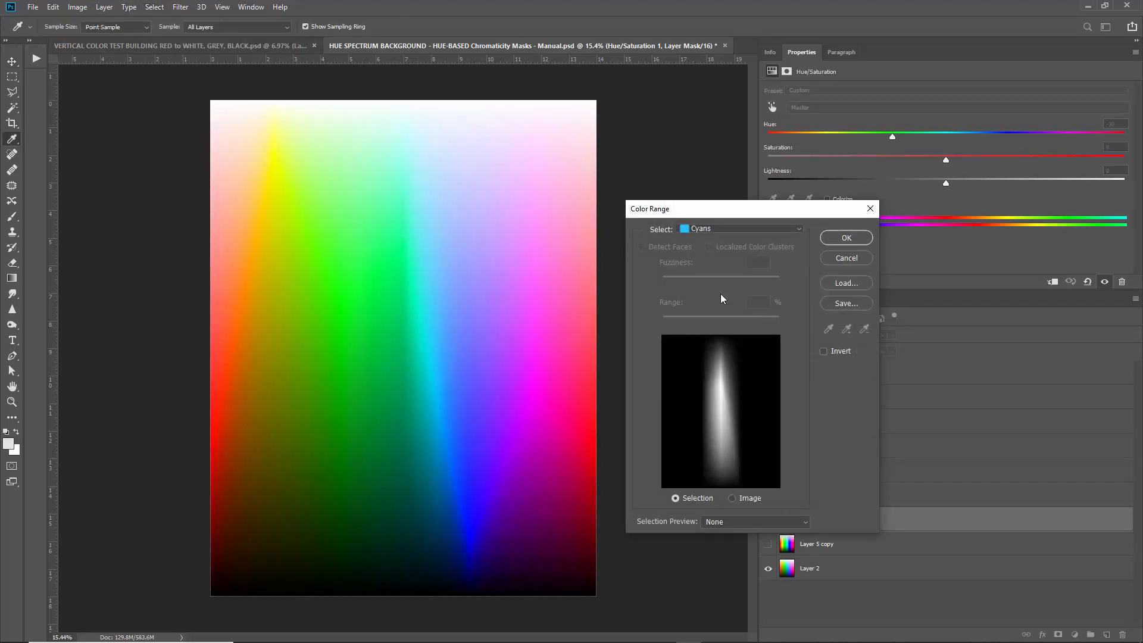
{"action": "left_click", "coordinate": [846, 238]}
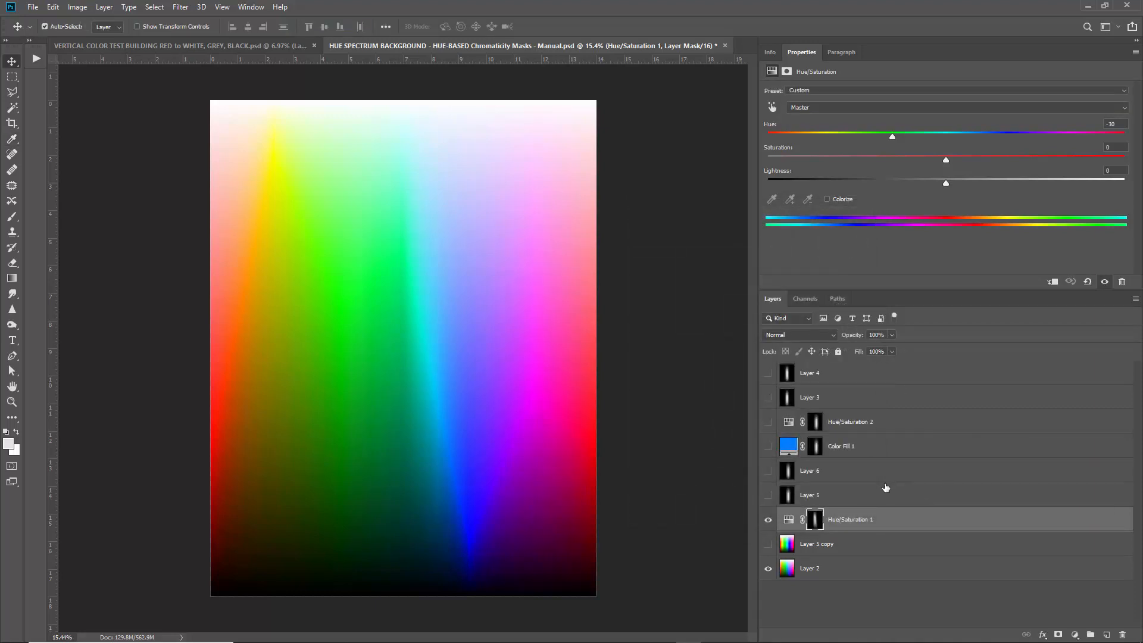
{"action": "key", "text": "ctrl+z"}
Add a new empty layer and select the cyan band with Color Range (Cyans).
{"action": "left_click", "coordinate": [1107, 634]}
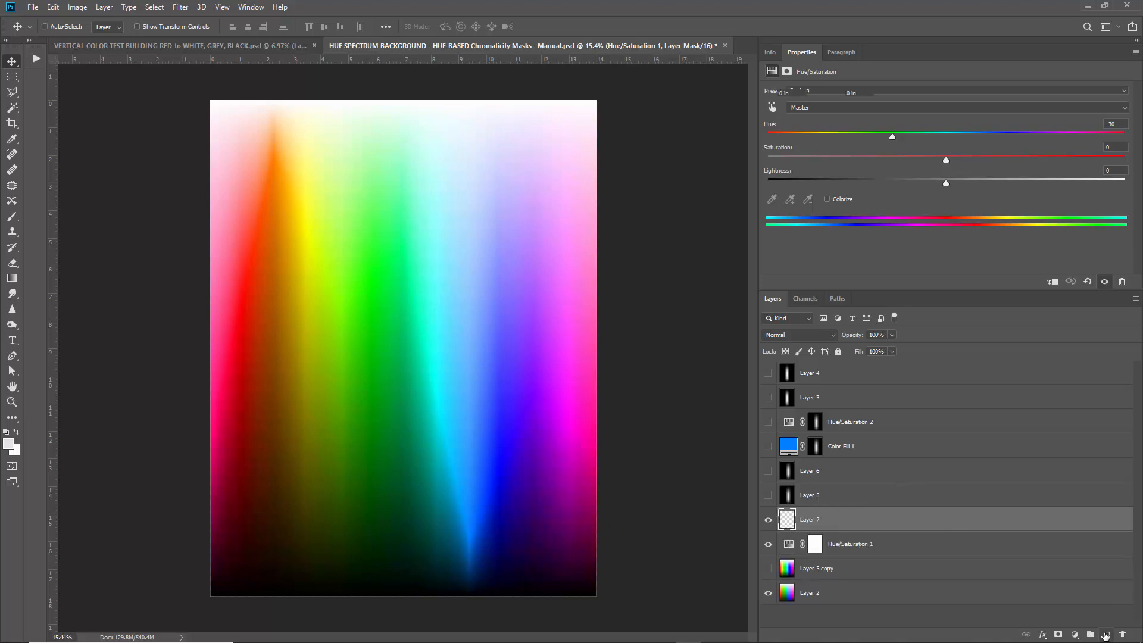
{"action": "left_click", "coordinate": [154, 7]}
{"action": "left_click", "coordinate": [177, 122]}
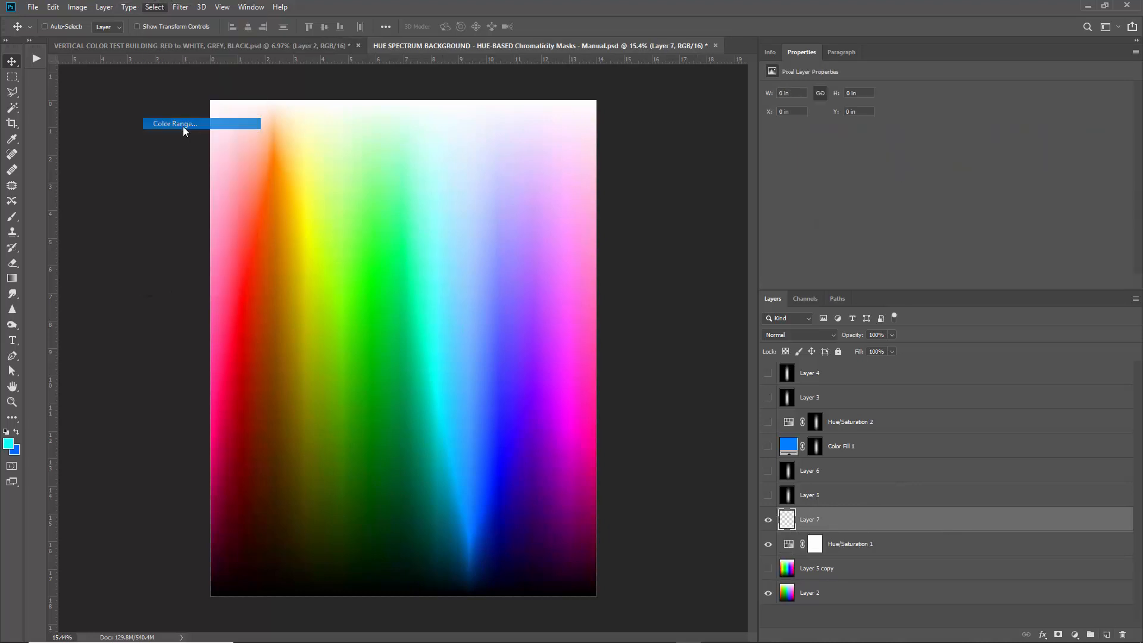
{"action": "key", "text": "v"}
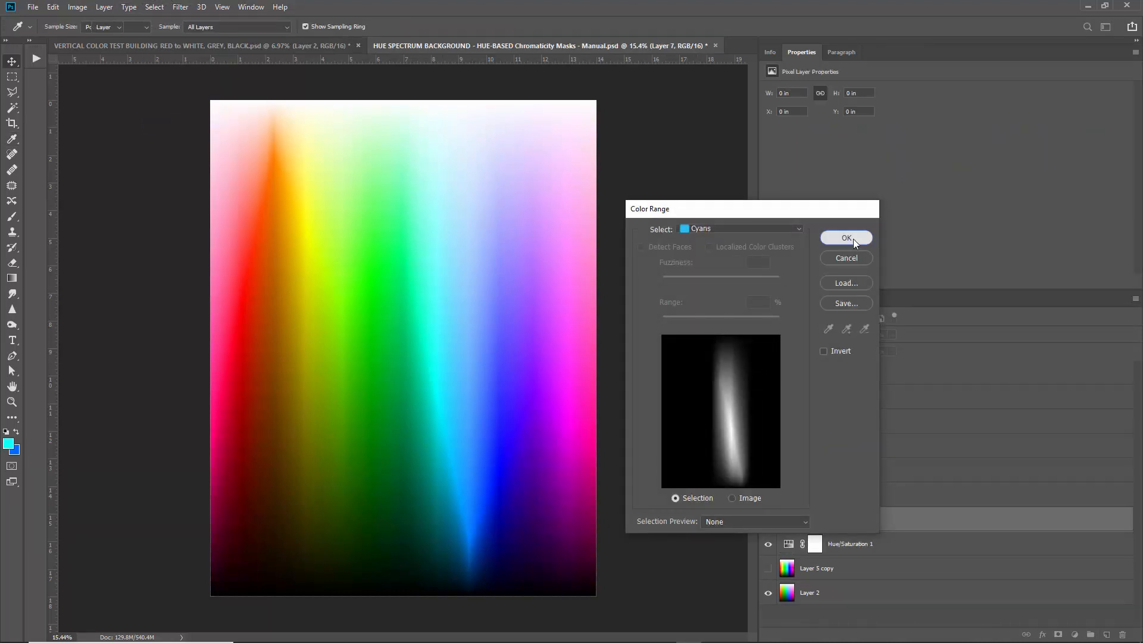
{"action": "left_click", "coordinate": [852, 238]}
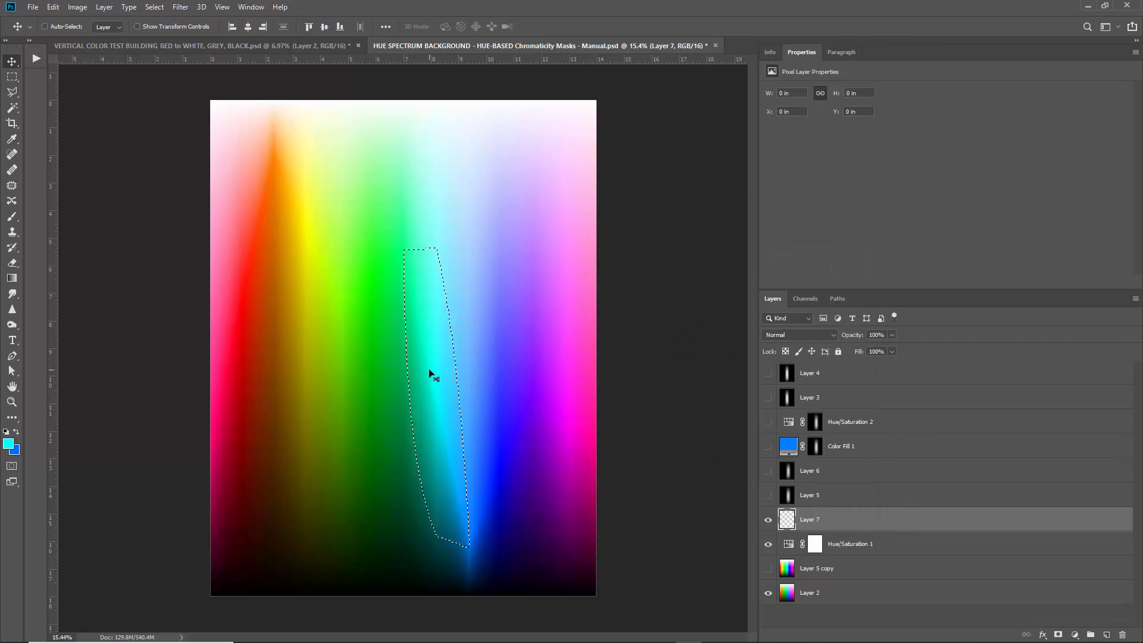
Add a blue Color Fill 2 with hue 210, then hide Hue/Saturation 1, Layer 2 and Color Fill 2.
{"action": "left_click", "coordinate": [1074, 633]}
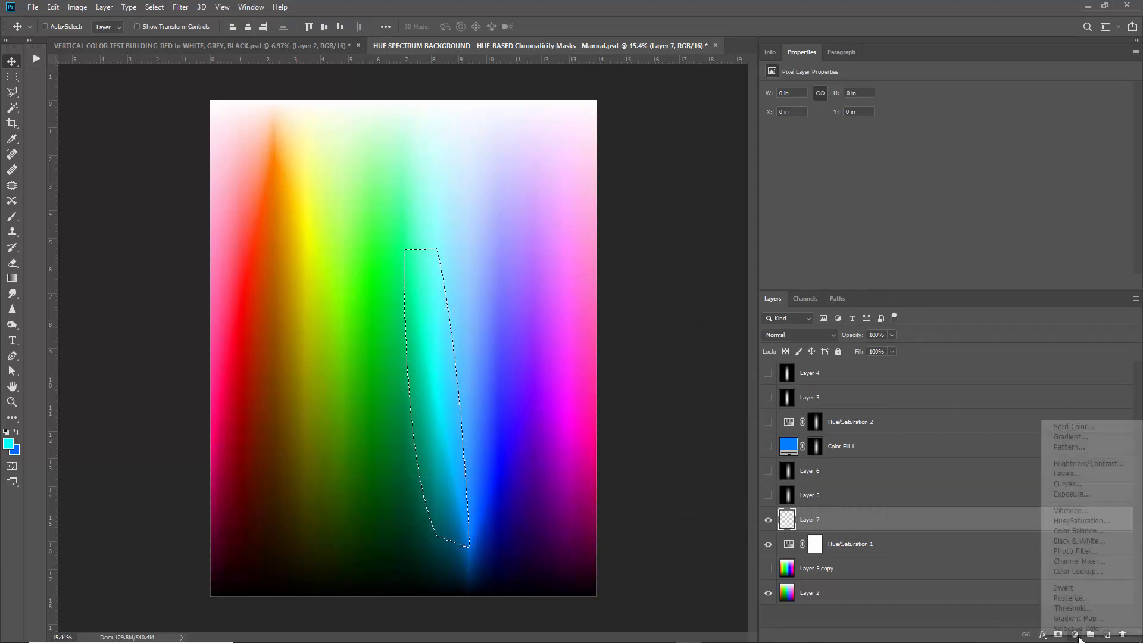
{"action": "left_click", "coordinate": [1093, 423]}
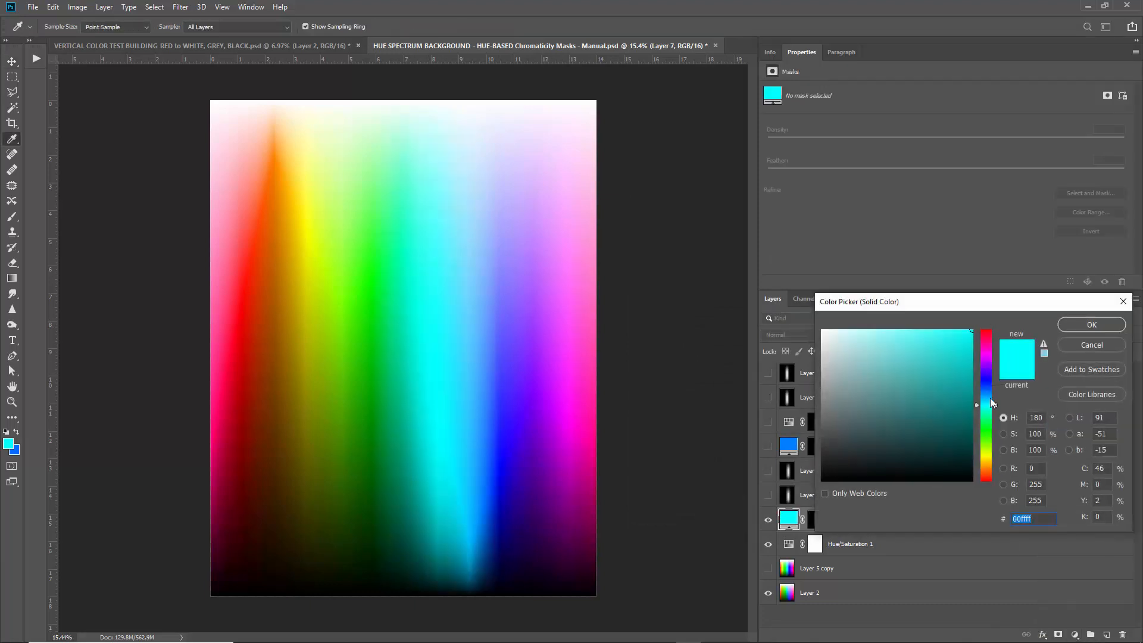
{"action": "double_click", "coordinate": [1044, 417]}
{"action": "type", "text": "210"}
{"action": "key", "text": "Return"}
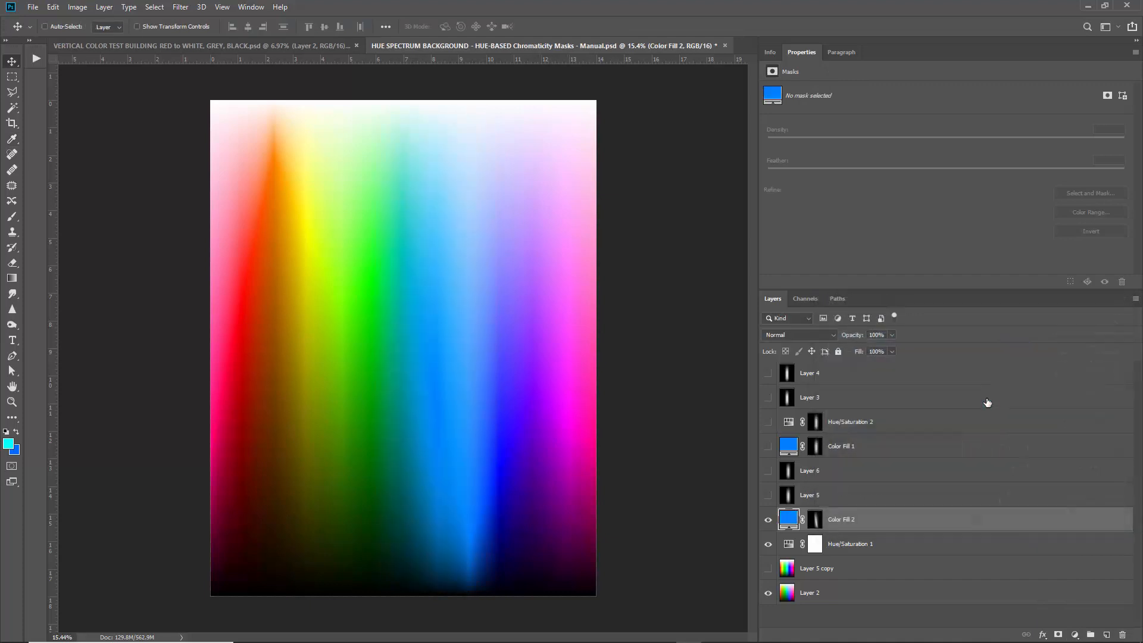
{"action": "left_click", "coordinate": [768, 544]}
{"action": "left_click", "coordinate": [768, 592]}
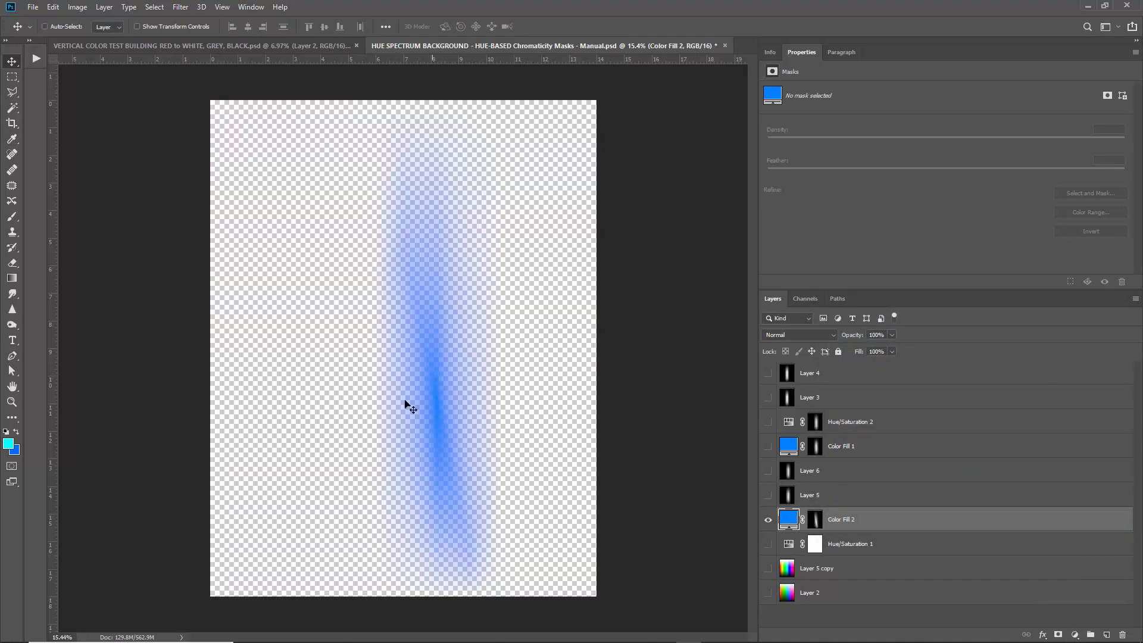
{"action": "left_click", "coordinate": [767, 519]}
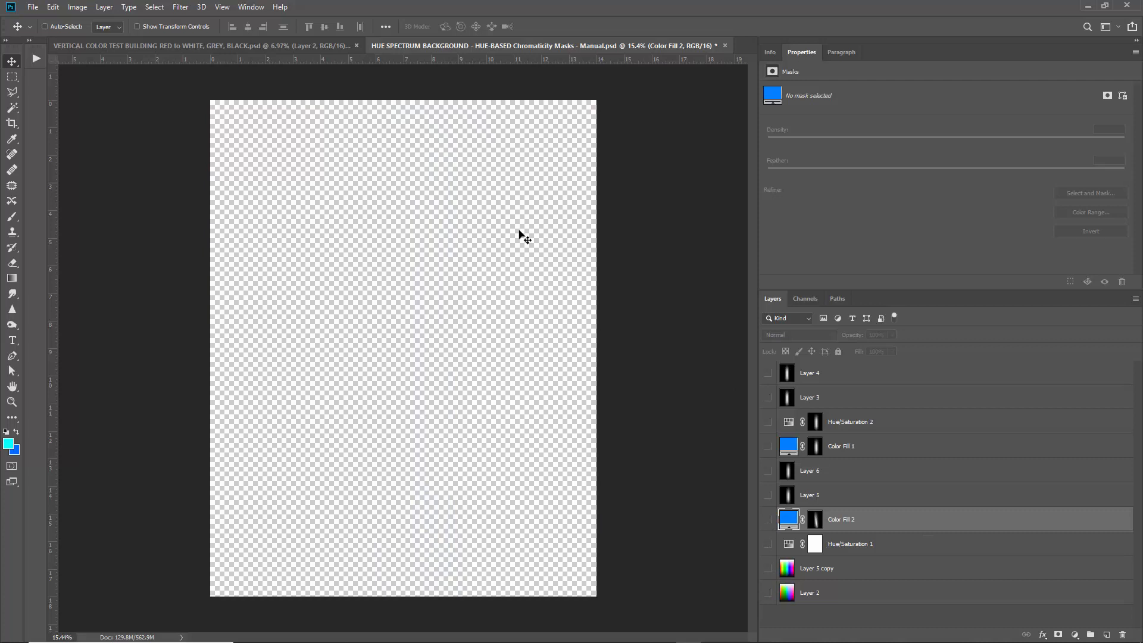
Reselect the cyan band and fill it with white (Normal) on a new Layer 7.
{"action": "left_click", "coordinate": [166, 8]}
{"action": "left_click", "coordinate": [166, 42]}
{"action": "left_click", "coordinate": [1106, 634]}
{"action": "key", "text": "i"}
{"action": "key", "text": "shift+F5"}
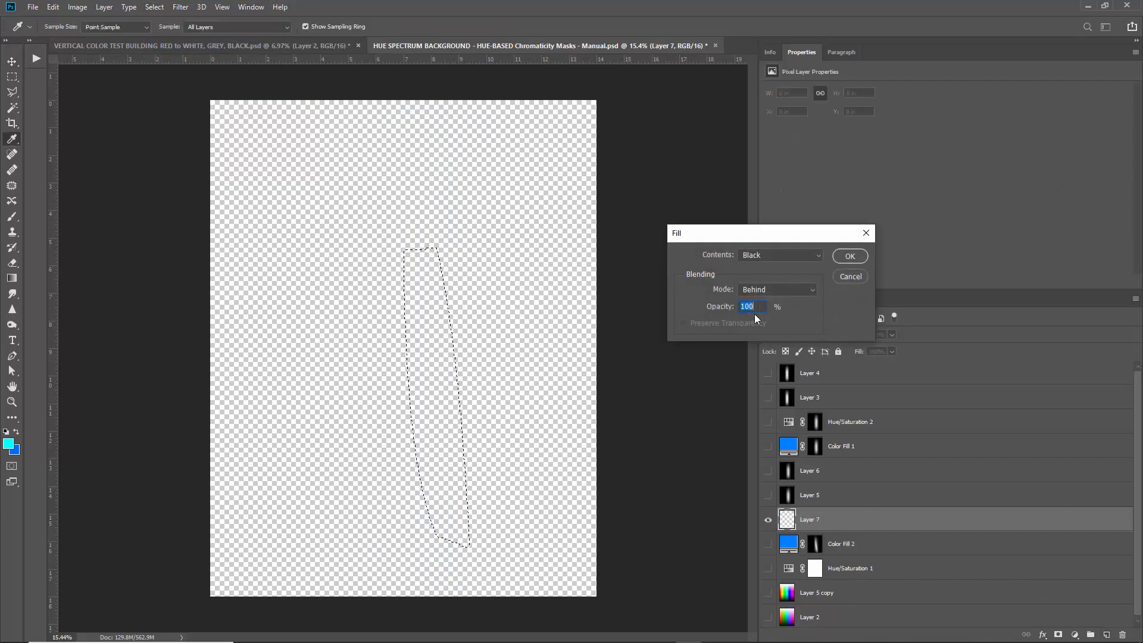
{"action": "left_click", "coordinate": [763, 254]}
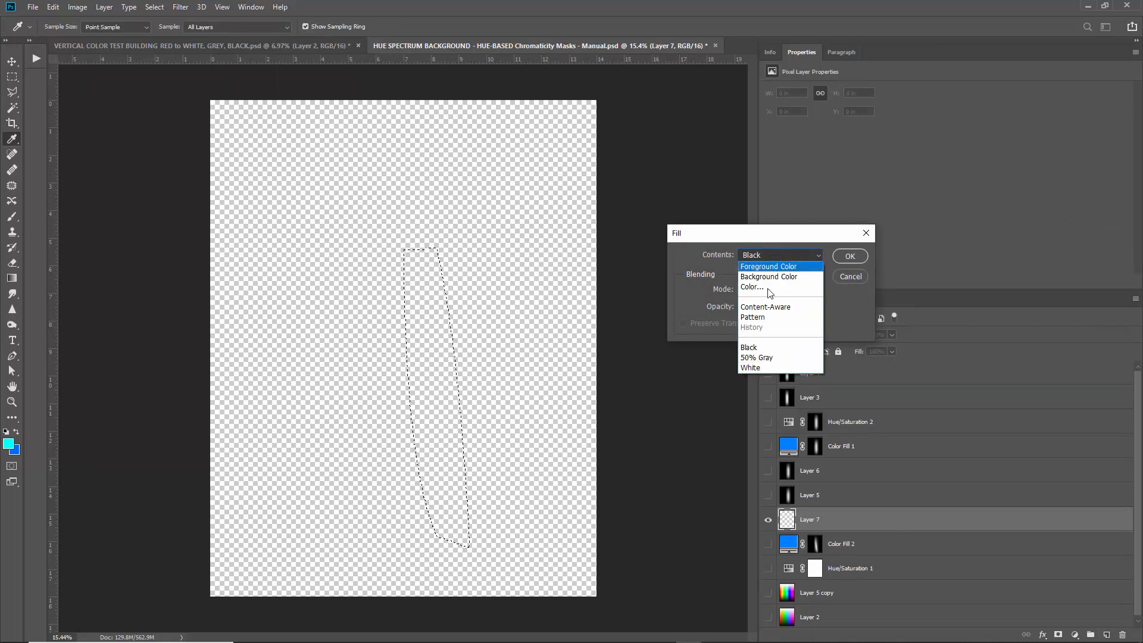
{"action": "left_click", "coordinate": [766, 368]}
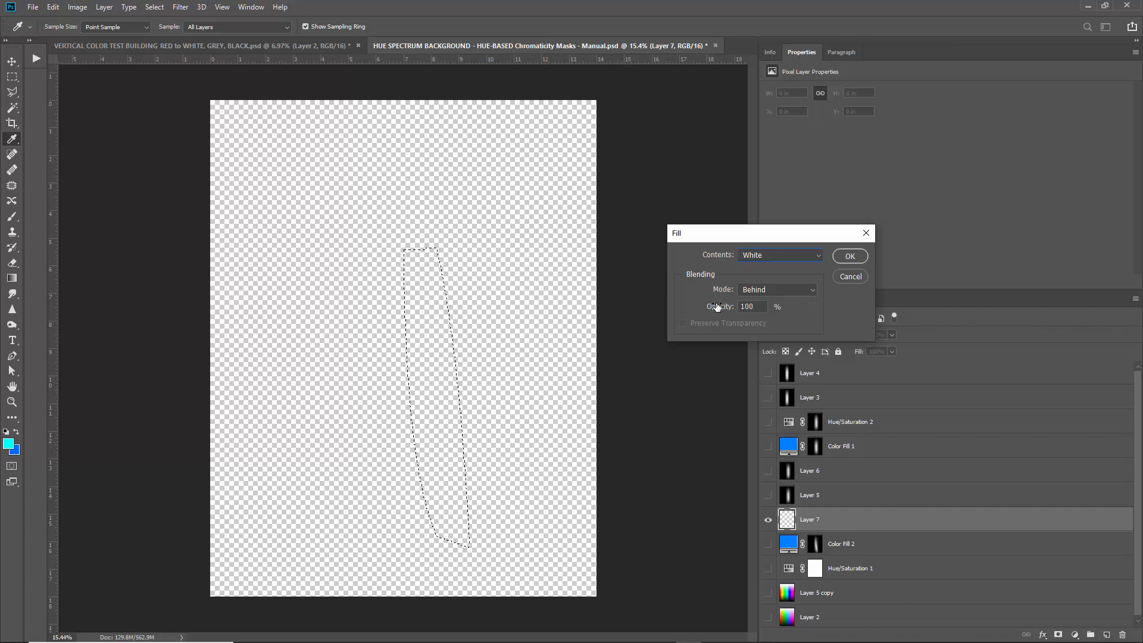
{"action": "left_click", "coordinate": [779, 255]}
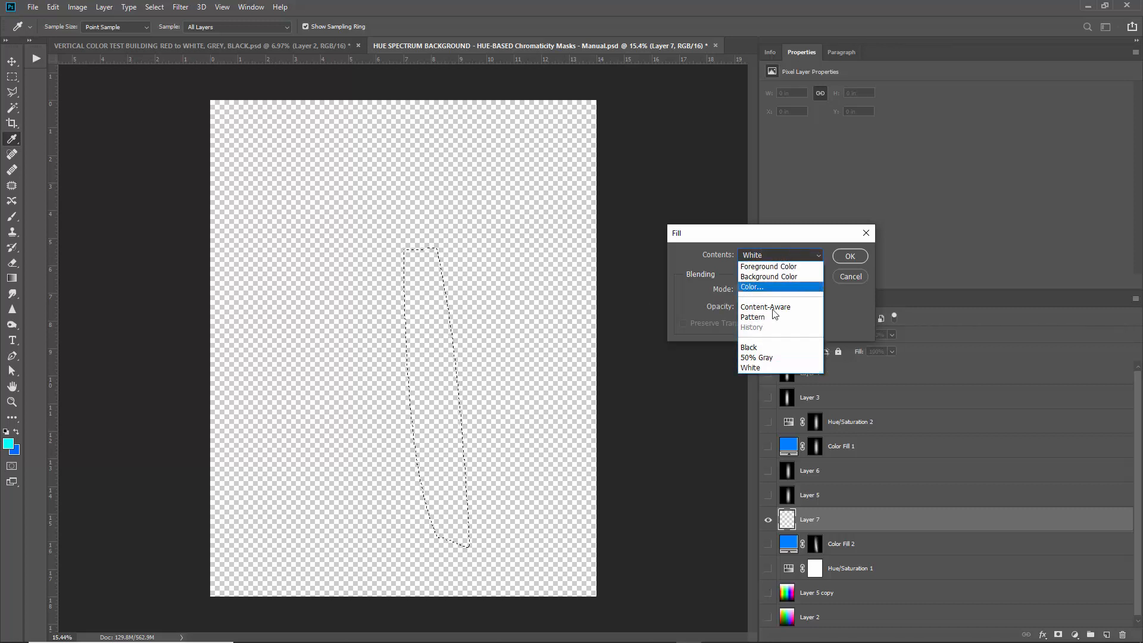
{"action": "left_click", "coordinate": [766, 368]}
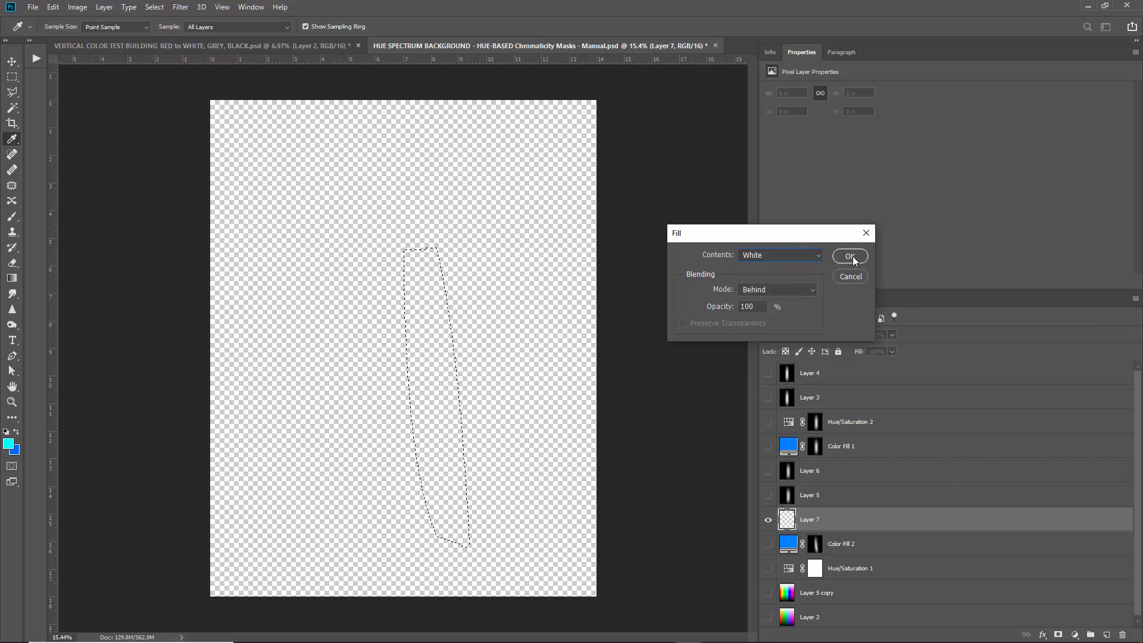
{"action": "left_click", "coordinate": [773, 290]}
{"action": "left_click", "coordinate": [770, 294]}
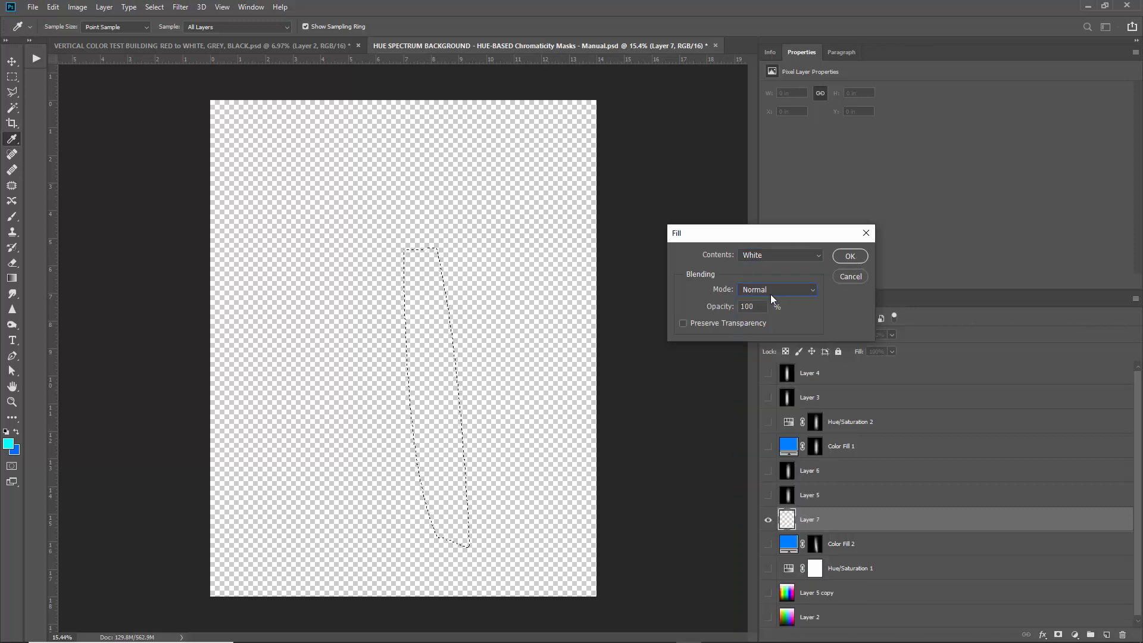
{"action": "left_click", "coordinate": [845, 257]}
Deselect and fill Layer 7 with black in Behind mode around the white streak.
{"action": "key", "text": "ctrl+d"}
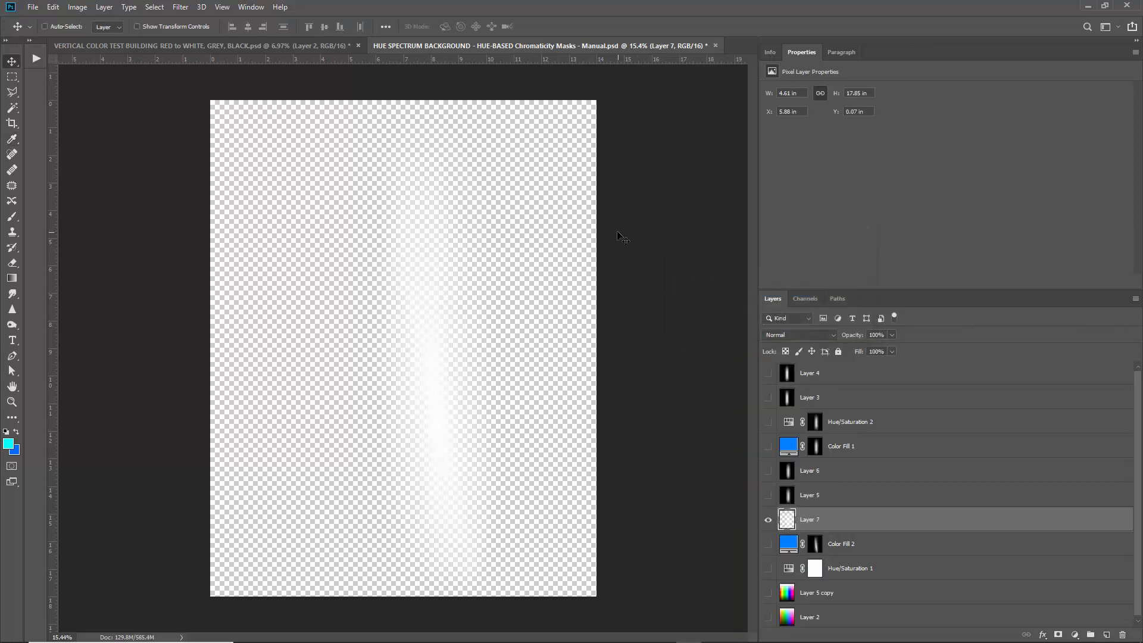
{"action": "key", "text": "shift+F5"}
{"action": "left_click", "coordinate": [748, 256]}
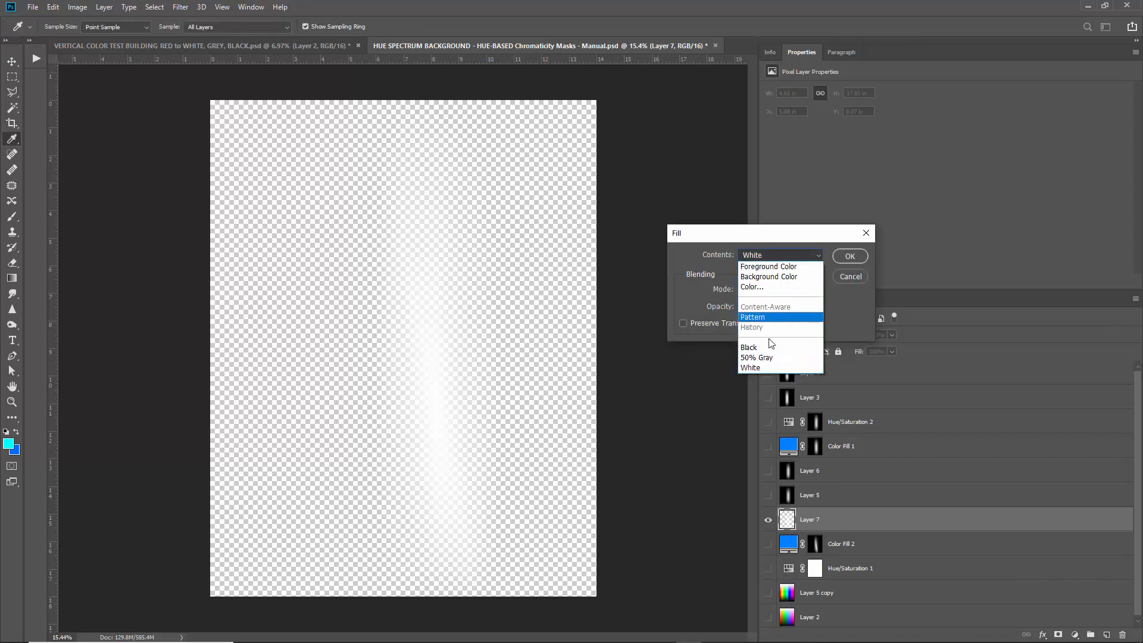
{"action": "left_click", "coordinate": [764, 320]}
{"action": "left_click", "coordinate": [774, 290]}
{"action": "left_click", "coordinate": [765, 311]}
{"action": "left_click", "coordinate": [850, 256]}
{"action": "key", "text": "v"}
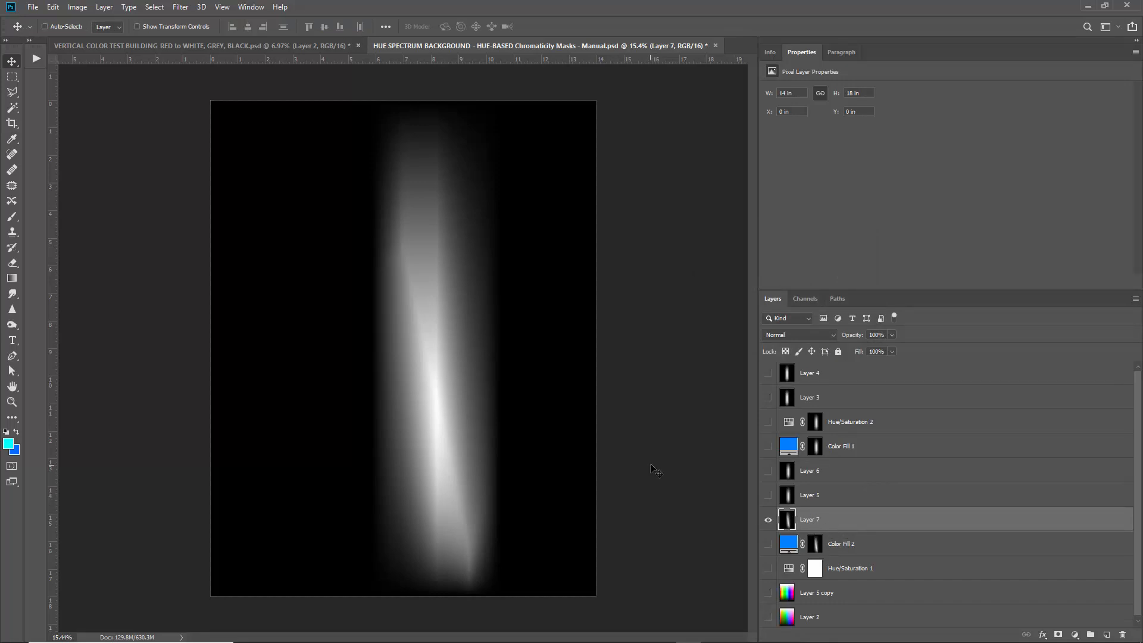
Try brightening Layer 7's streak with Levels, then cancel without changes.
{"action": "key", "text": "ctrl+l"}
{"action": "mouse_move", "coordinate": [873, 347]}
{"action": "left_mouse_down"}
{"action": "mouse_move", "coordinate": [812, 347]}
{"action": "mouse_move", "coordinate": [831, 347]}
{"action": "left_mouse_up"}
{"action": "mouse_move", "coordinate": [728, 347]}
{"action": "left_mouse_down"}
{"action": "mouse_move", "coordinate": [807, 348]}
{"action": "mouse_move", "coordinate": [796, 351]}
{"action": "left_mouse_up"}
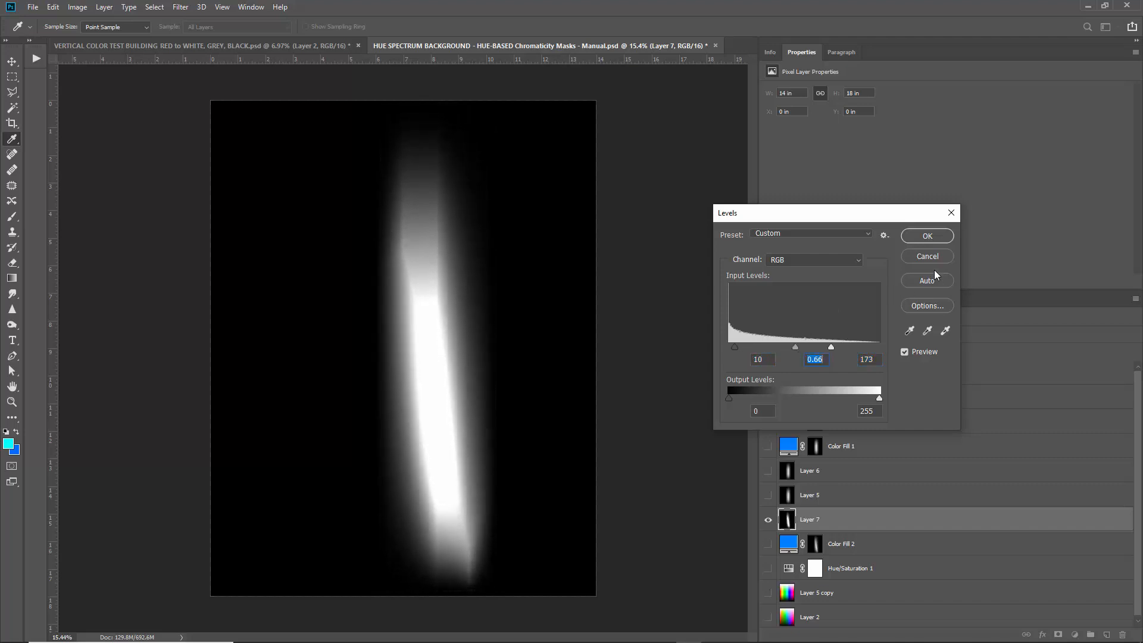
{"action": "left_click", "coordinate": [932, 257]}
{"action": "key", "text": "v"}
Hide Layer 7, select Hue/Saturation 1 and the old mask layers, and delete them.
{"action": "left_click", "coordinate": [767, 519]}
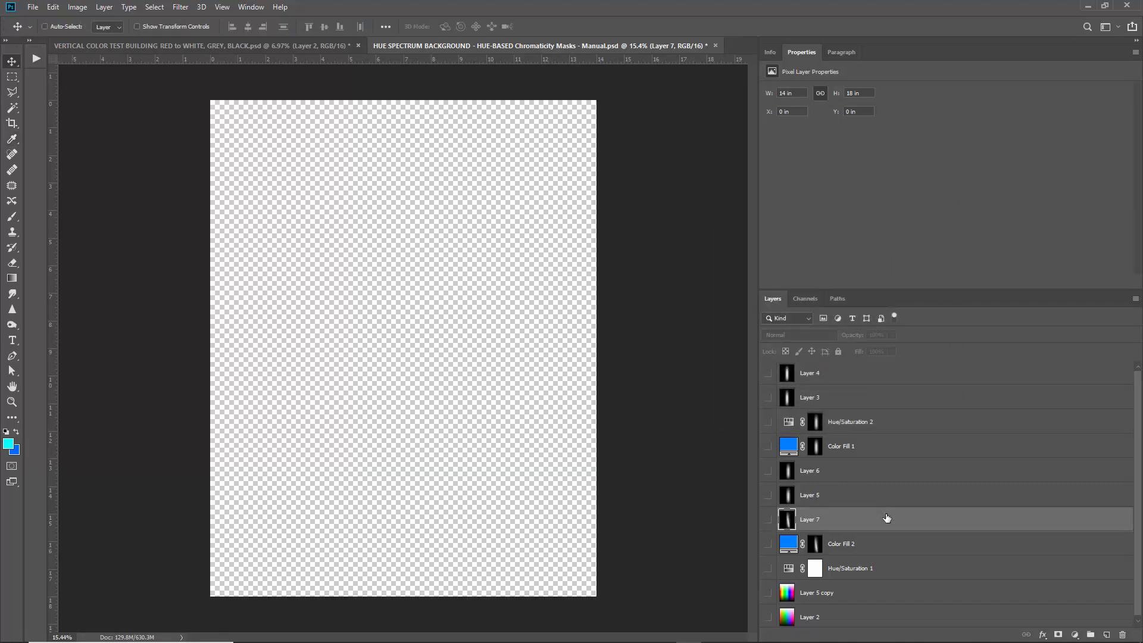
{"action": "scroll", "coordinate": [875, 523], "scroll_direction": "down", "scroll_amount": 1}
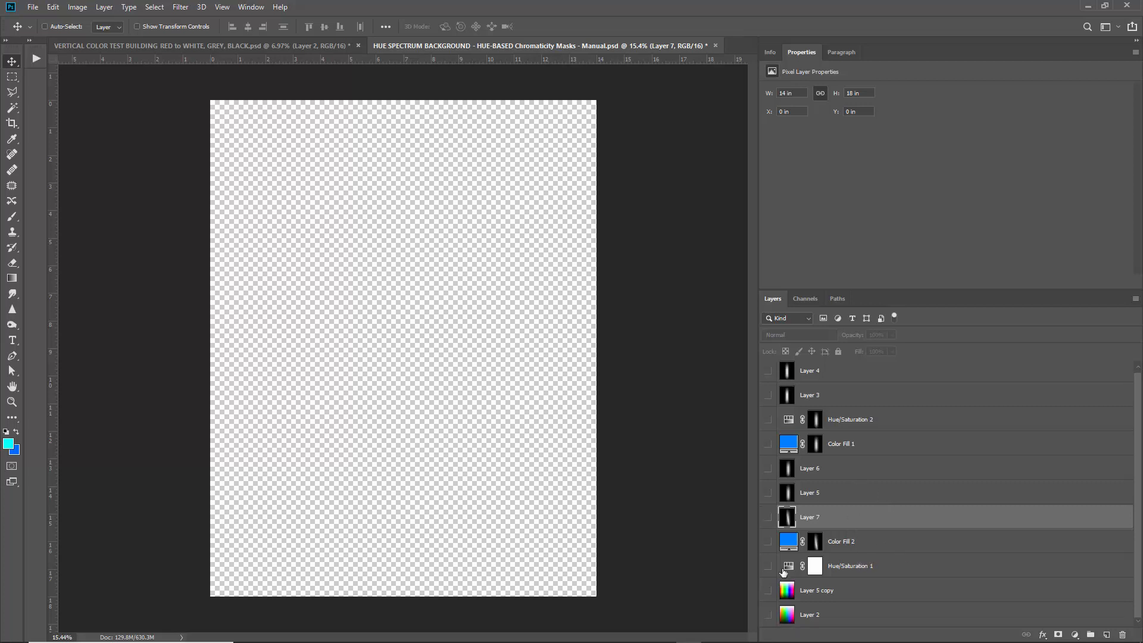
{"action": "left_click", "coordinate": [854, 567]}
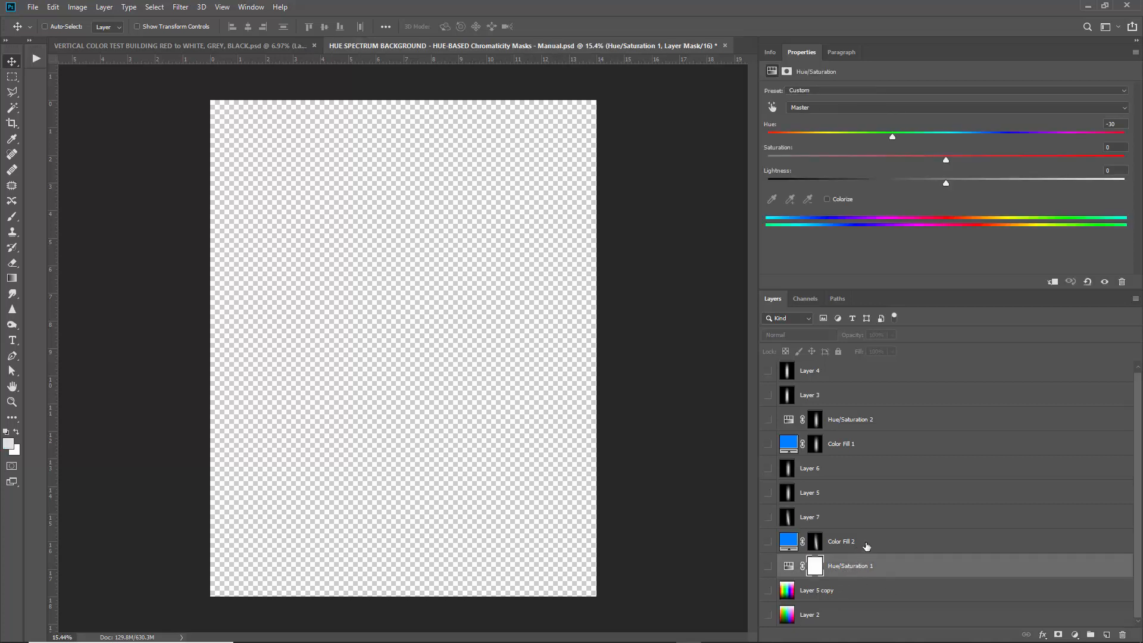
{"action": "left_click", "coordinate": [851, 373]}
{"action": "key", "text": "Delete"}
{"action": "key", "text": "Delete"}
{"action": "key", "text": "Delete"}
{"action": "key", "text": "Delete"}
{"action": "key", "text": "Delete"}
{"action": "key", "text": "Delete"}
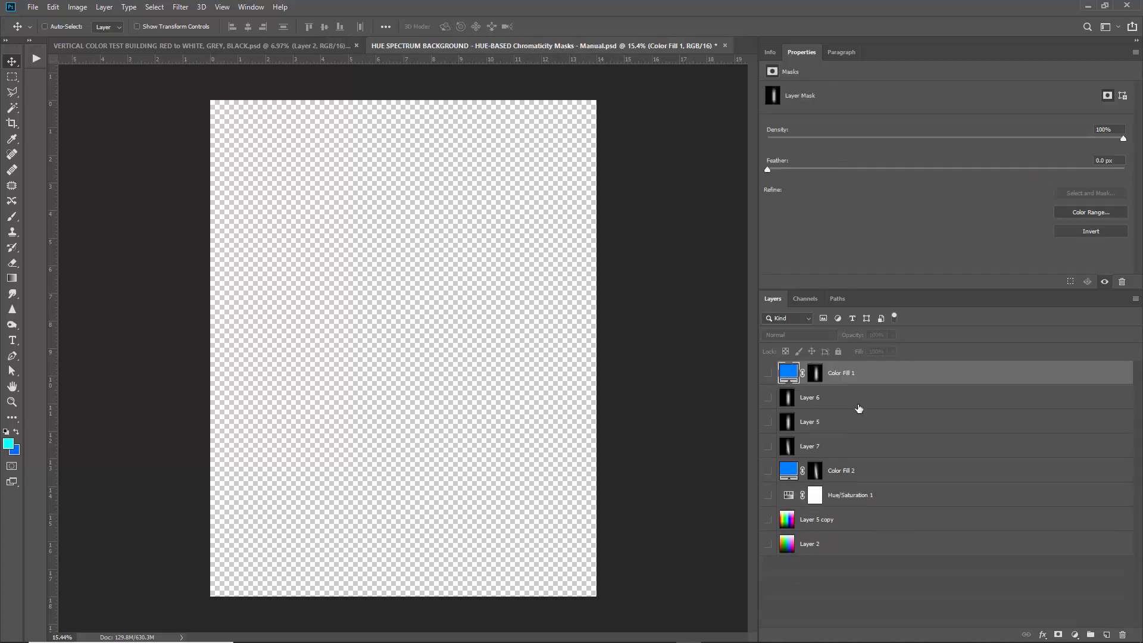
Delete the remaining old fill and adjustment layers and add a neutral Hue/Saturation layer with hue 0.
{"action": "key", "text": "Delete"}
{"action": "key", "text": "Delete"}
{"action": "key", "text": "Delete"}
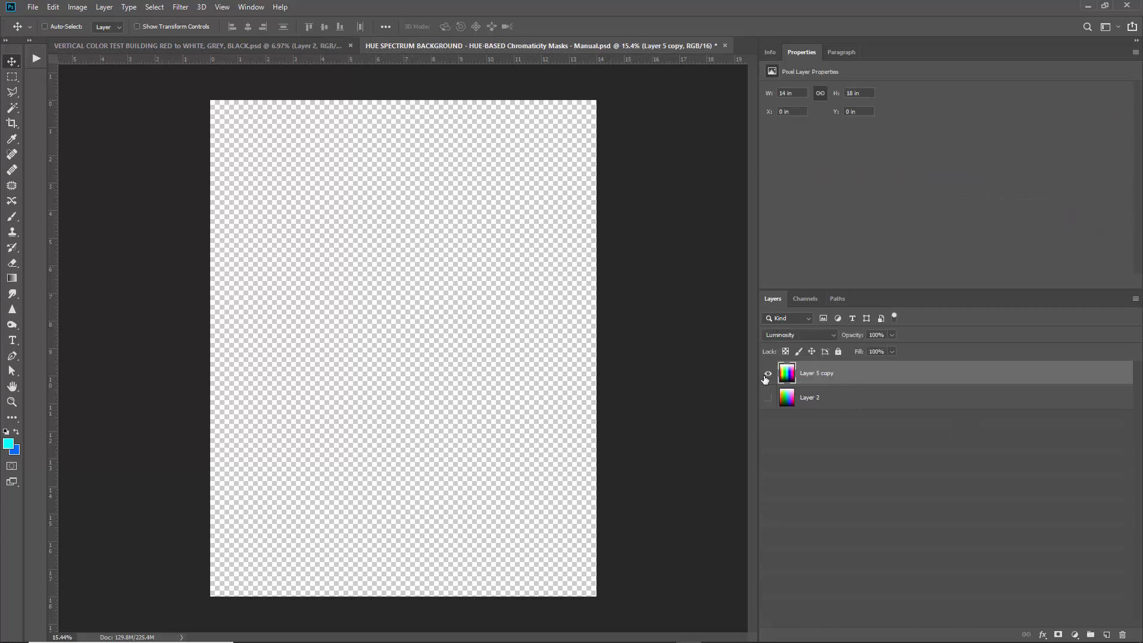
{"action": "left_click", "coordinate": [1074, 634]}
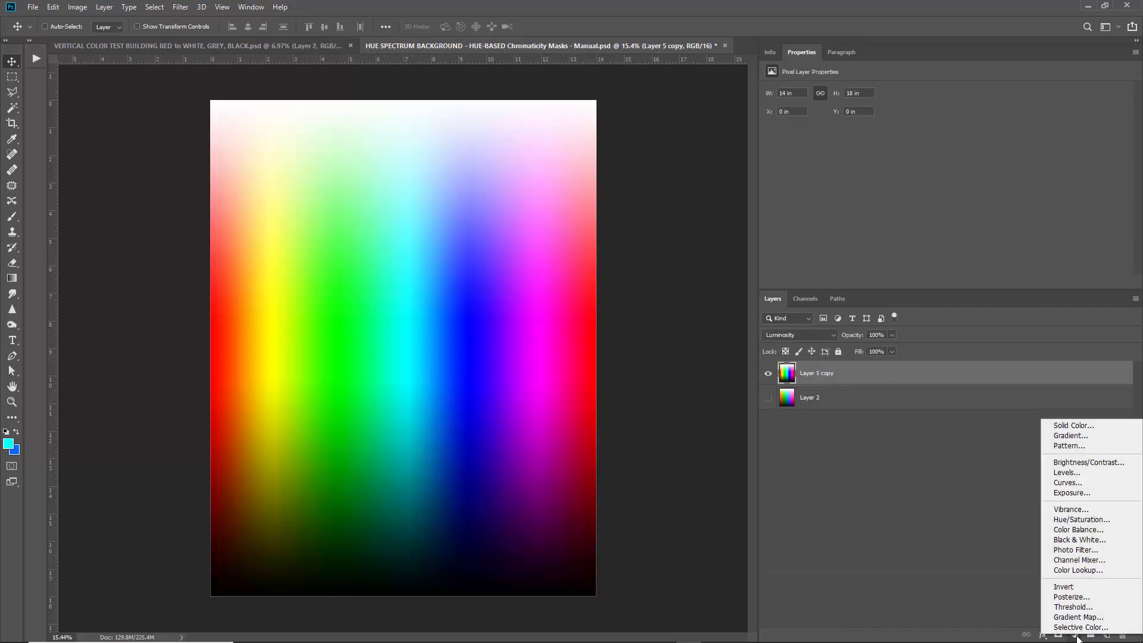
{"action": "left_click", "coordinate": [1071, 519]}
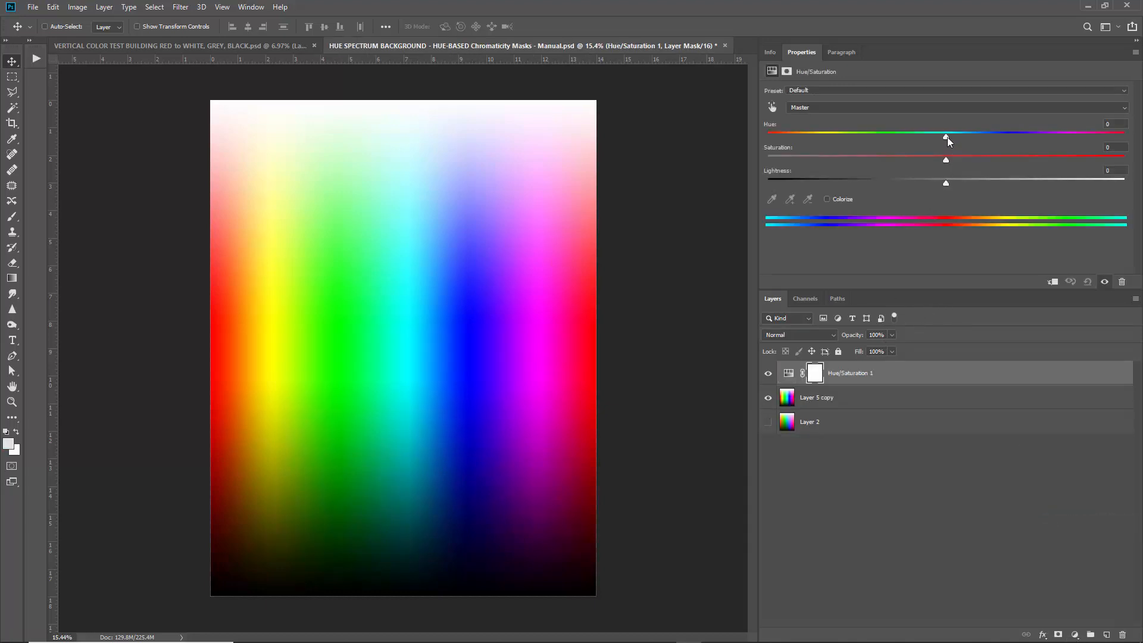
{"action": "mouse_move", "coordinate": [947, 137]}
{"action": "left_mouse_down"}
{"action": "mouse_move", "coordinate": [1091, 126]}
{"action": "mouse_move", "coordinate": [945, 140]}
{"action": "left_mouse_up"}
Browse the Select menu without running a command, then bring up the adjustment-layer list.
{"action": "left_click", "coordinate": [155, 7]}
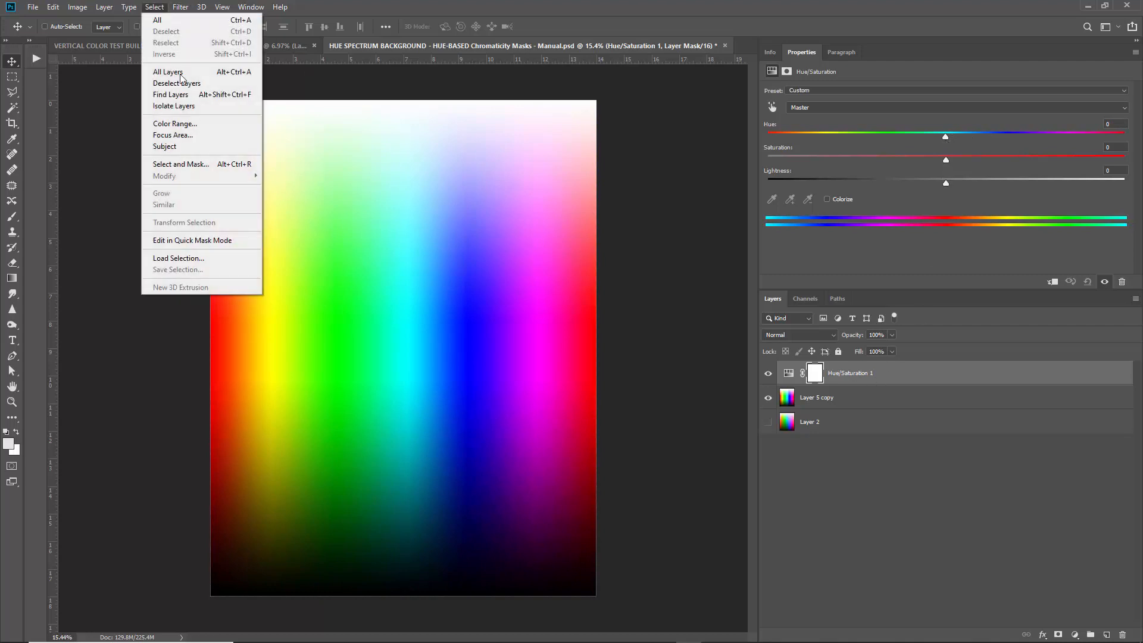
{"action": "left_click", "coordinate": [421, 12]}
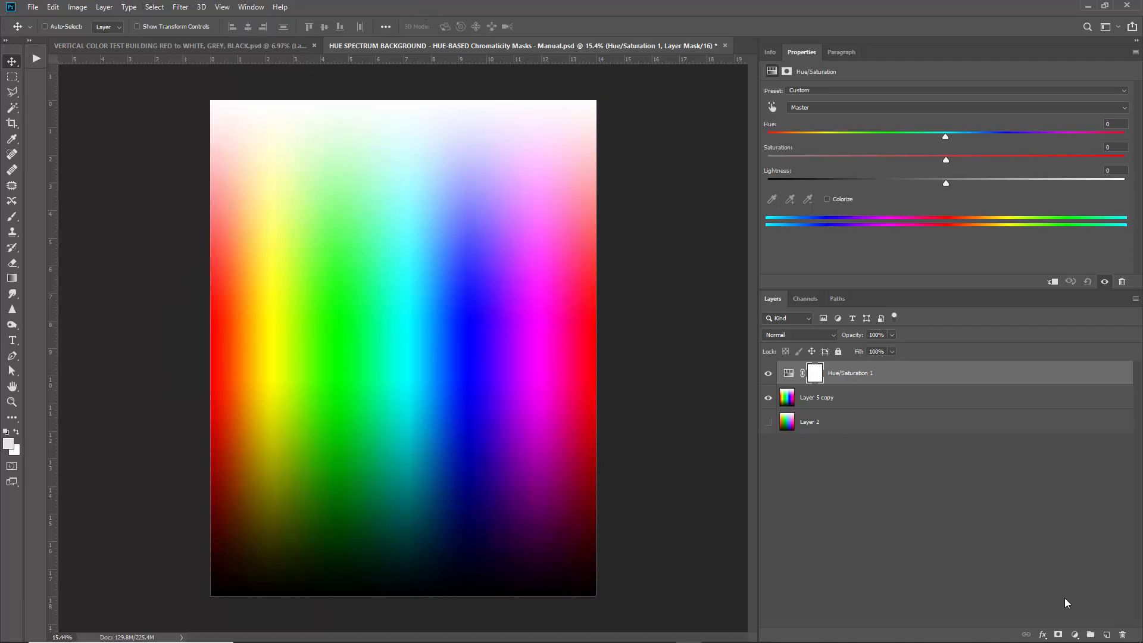
{"action": "left_click", "coordinate": [1074, 634]}
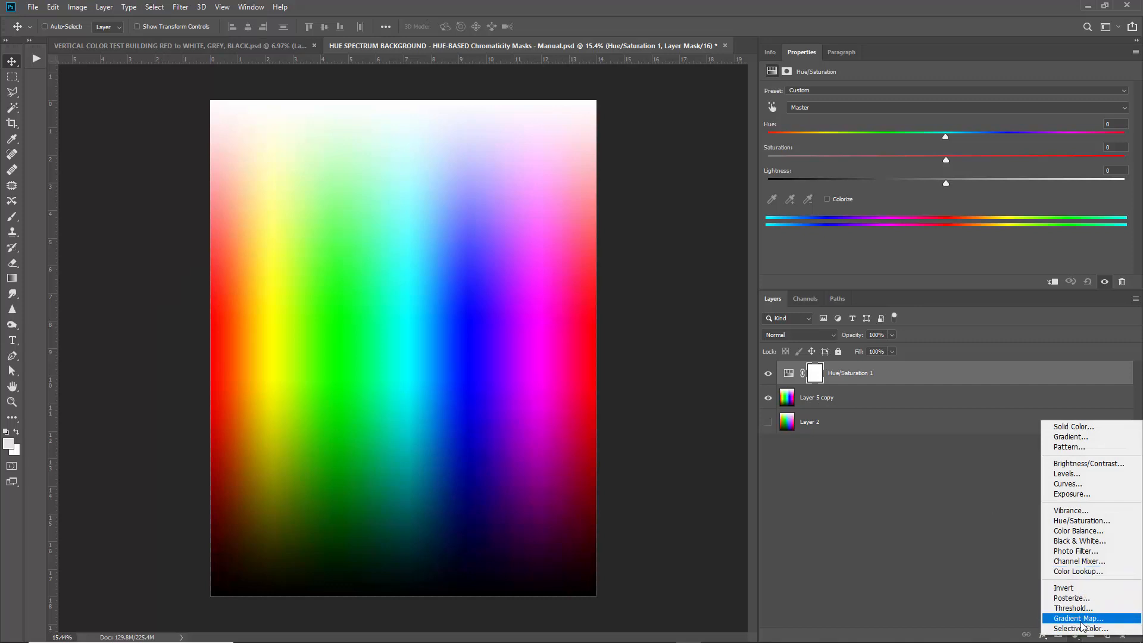
Add a Selective Color layer and set the Cyans Black to -100.
{"action": "left_click", "coordinate": [1081, 628]}
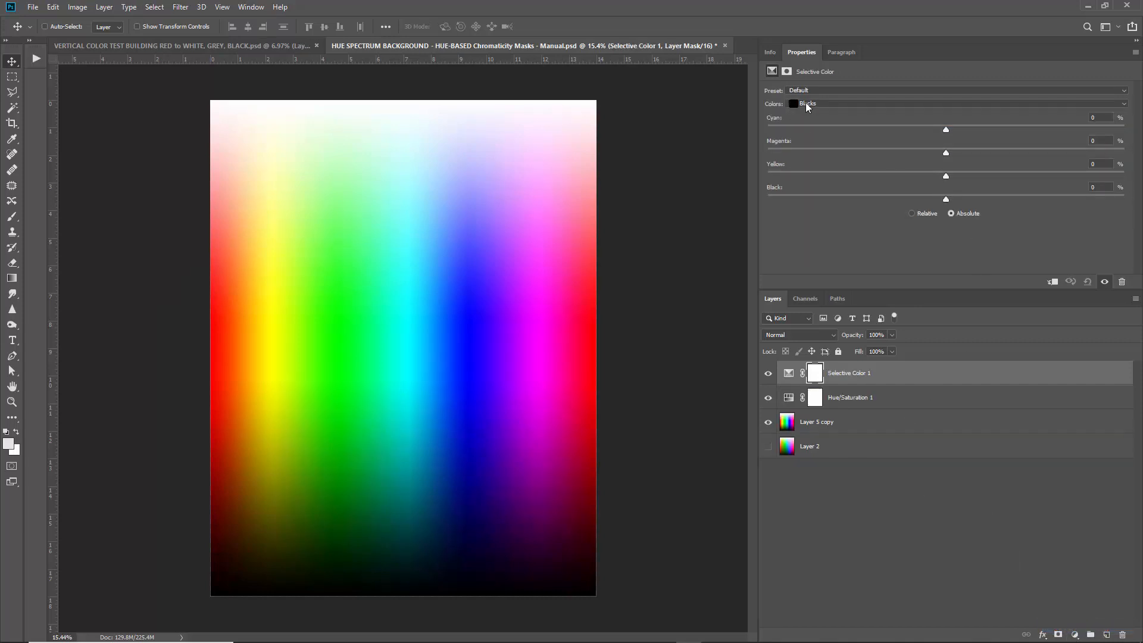
{"action": "left_click", "coordinate": [807, 105]}
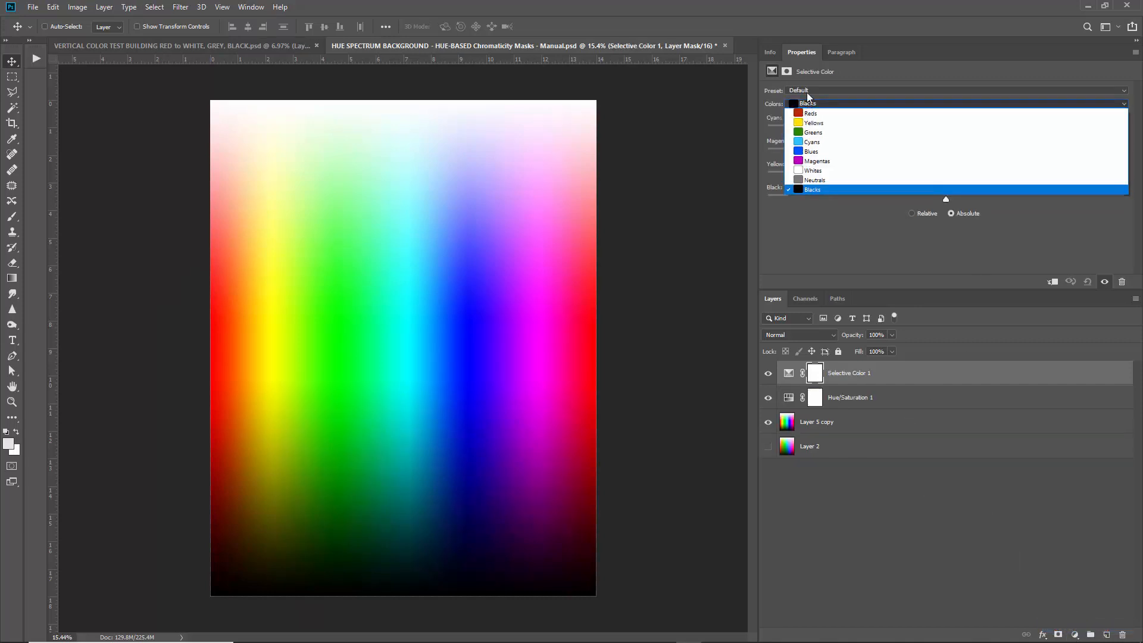
{"action": "left_click", "coordinate": [818, 143]}
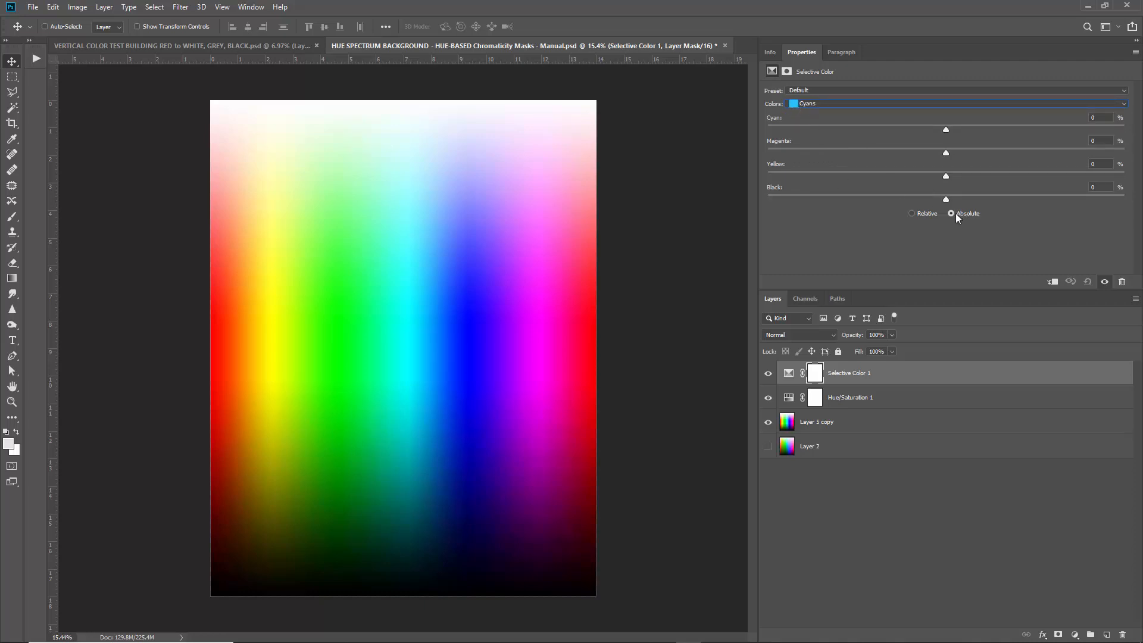
{"action": "left_click_drag", "start_coordinate": [946, 199], "coordinate": [730, 194]}
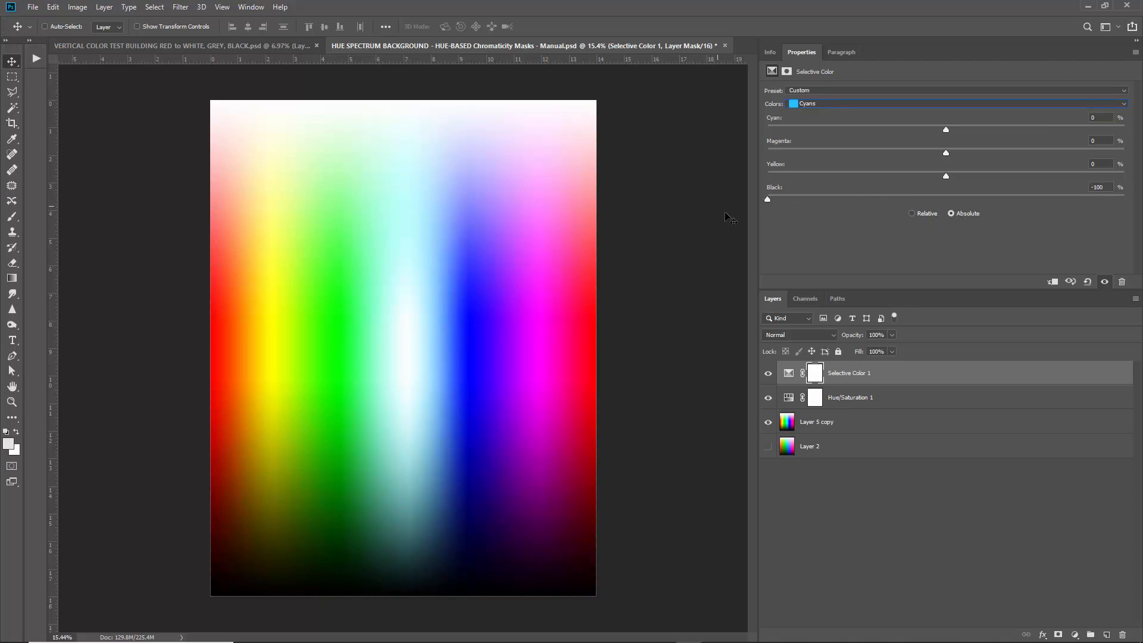
Push Black to +100 for the Reds, Yellows, Greens and Blues ranges.
{"action": "left_click", "coordinate": [838, 105]}
{"action": "left_click", "coordinate": [833, 113]}
{"action": "left_click_drag", "start_coordinate": [945, 199], "coordinate": [1134, 203]}
{"action": "left_click", "coordinate": [862, 104]}
{"action": "left_click", "coordinate": [850, 113]}
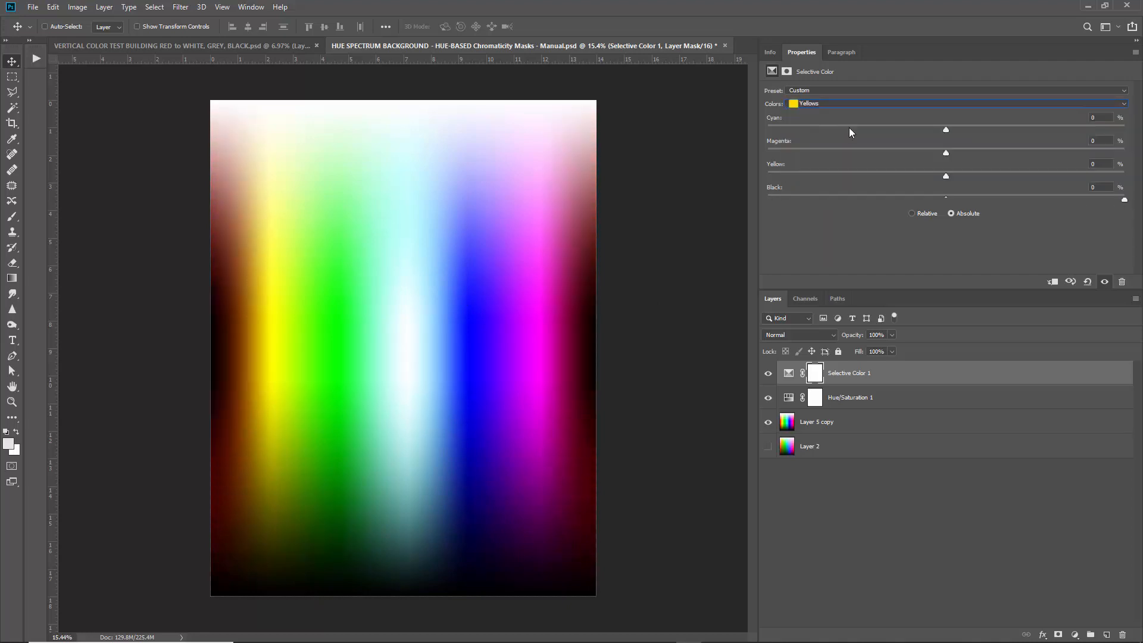
{"action": "left_click_drag", "start_coordinate": [946, 199], "coordinate": [1124, 200]}
{"action": "left_click", "coordinate": [863, 104]}
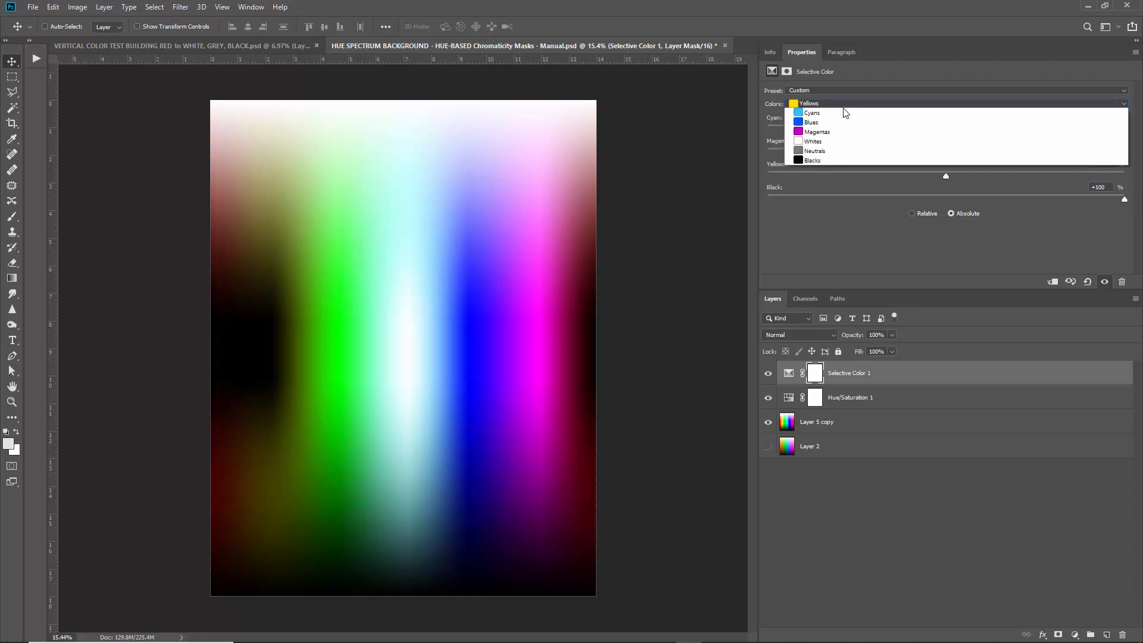
{"action": "left_click", "coordinate": [832, 133]}
{"action": "left_click_drag", "start_coordinate": [946, 200], "coordinate": [1137, 206]}
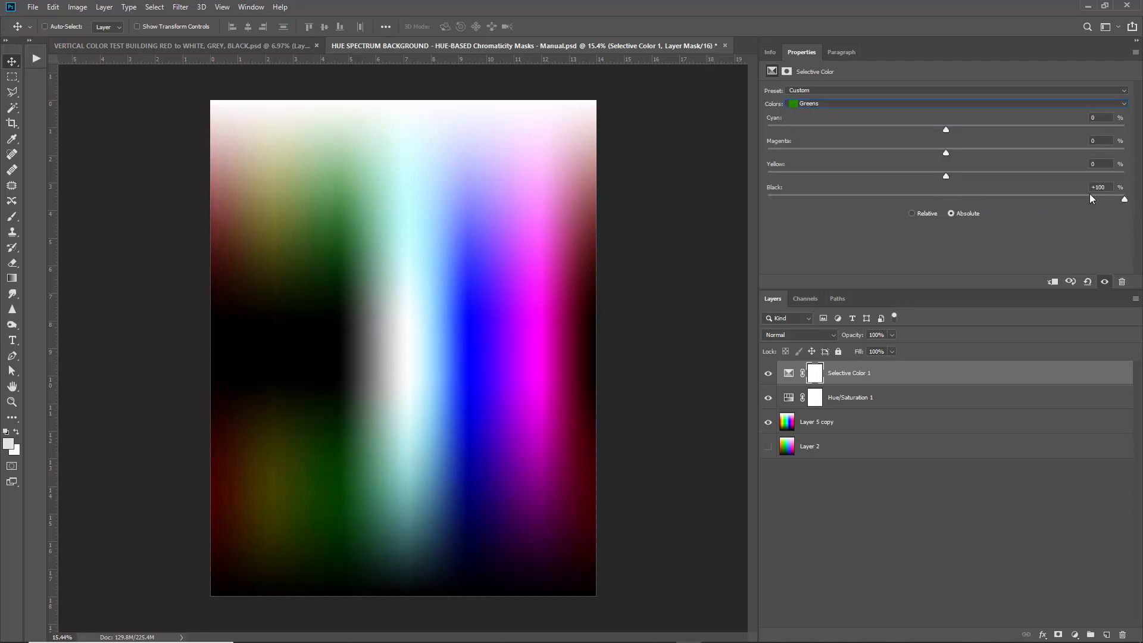
{"action": "left_click", "coordinate": [843, 105]}
{"action": "left_click", "coordinate": [834, 143]}
{"action": "left_click", "coordinate": [869, 105]}
{"action": "left_click", "coordinate": [893, 153]}
{"action": "left_click_drag", "start_coordinate": [949, 201], "coordinate": [1134, 203]}
Push Black to +100 for the Magentas, Whites, Neutrals and Blacks ranges.
{"action": "left_click", "coordinate": [857, 104]}
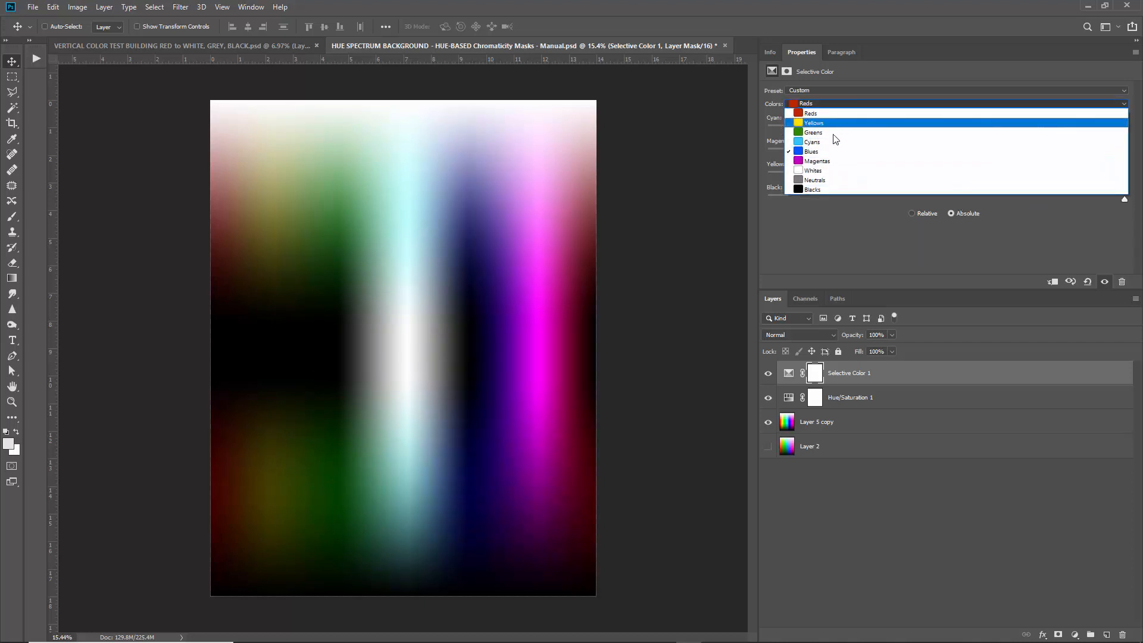
{"action": "left_click", "coordinate": [839, 163]}
{"action": "left_click_drag", "start_coordinate": [945, 199], "coordinate": [1134, 201]}
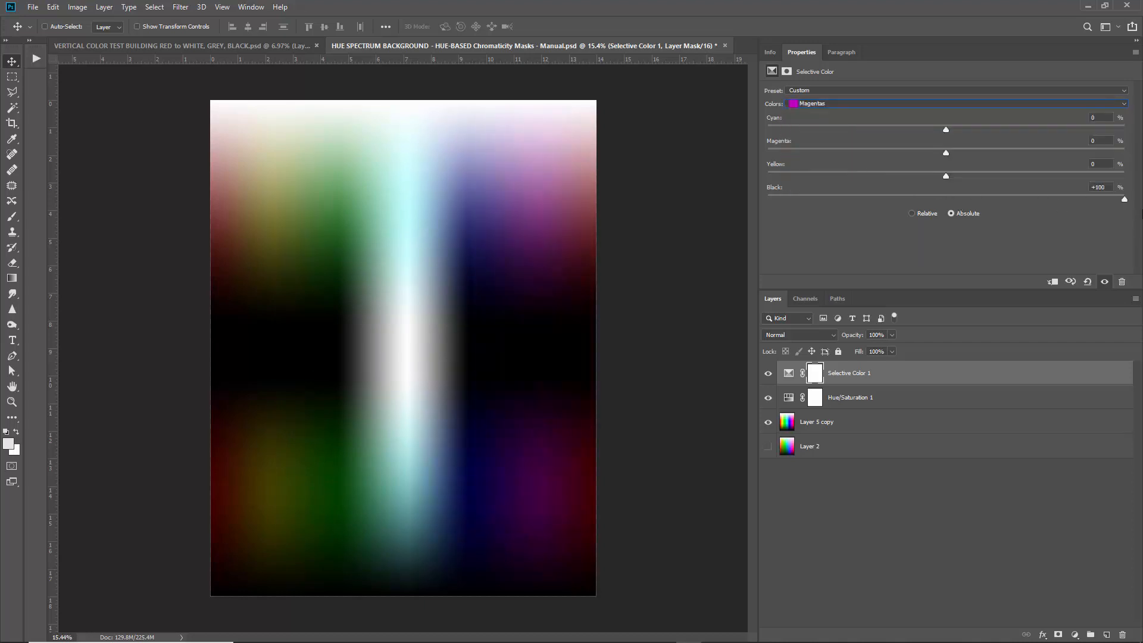
{"action": "left_click", "coordinate": [839, 103]}
{"action": "left_click", "coordinate": [855, 171]}
{"action": "left_click_drag", "start_coordinate": [942, 200], "coordinate": [1134, 201]}
{"action": "left_click", "coordinate": [833, 105]}
{"action": "left_click", "coordinate": [834, 177]}
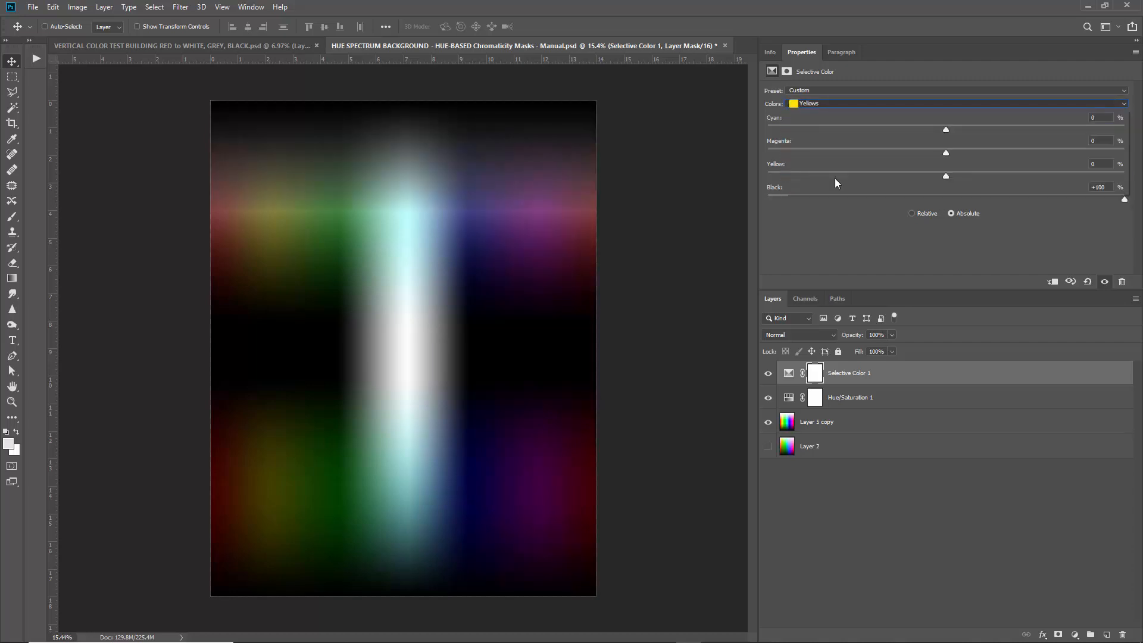
{"action": "left_click_drag", "start_coordinate": [946, 200], "coordinate": [1131, 201]}
{"action": "left_click", "coordinate": [838, 103]}
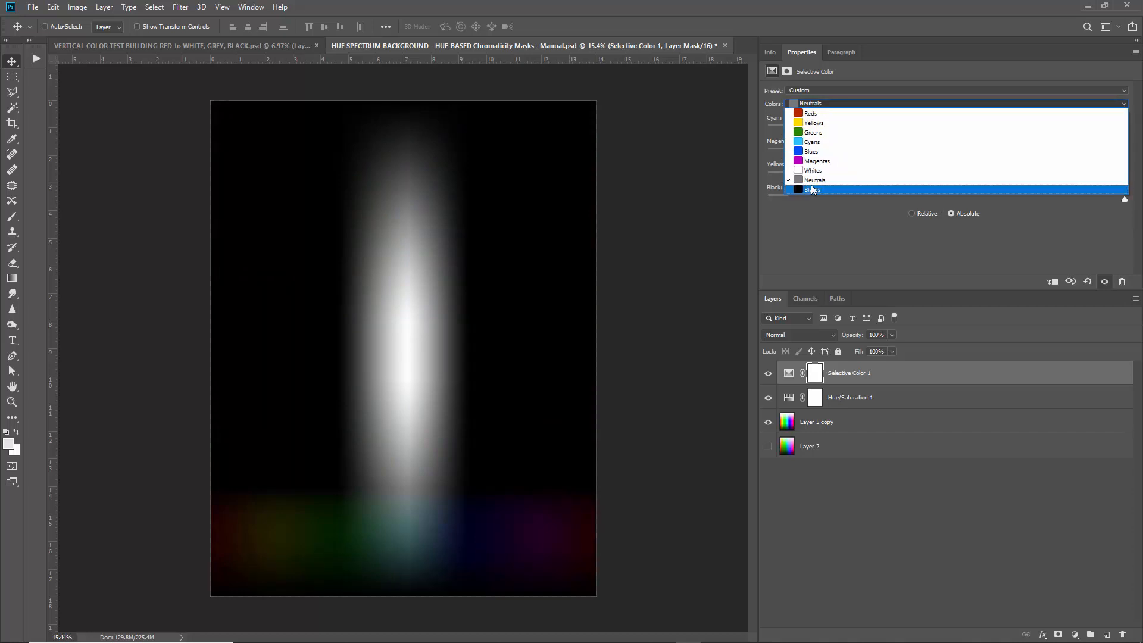
{"action": "left_click", "coordinate": [810, 182]}
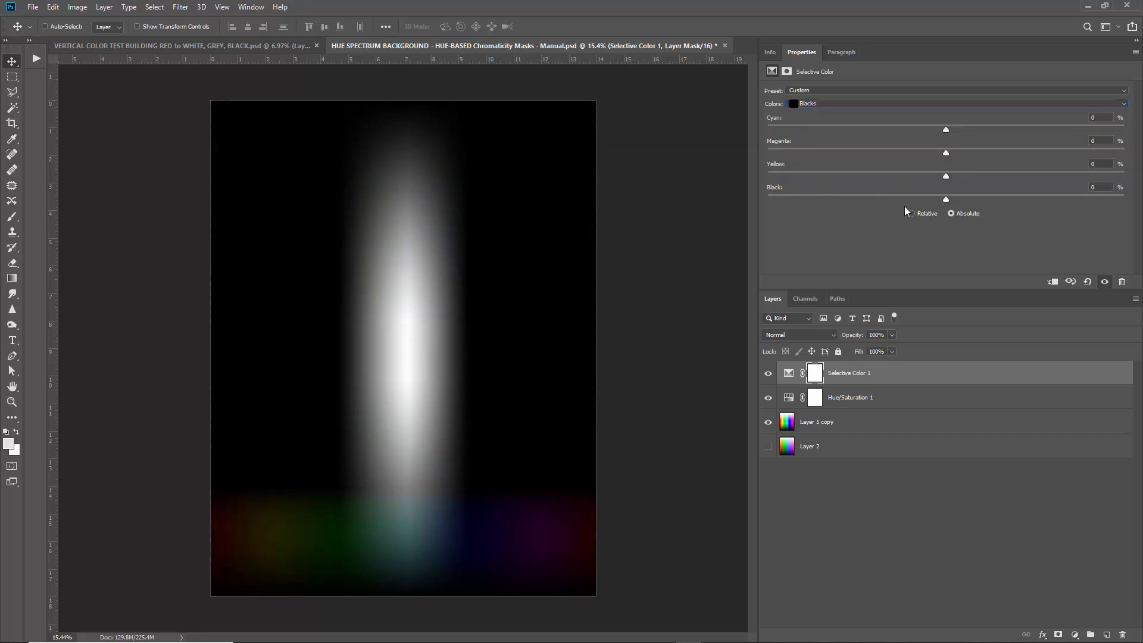
{"action": "left_click_drag", "start_coordinate": [946, 200], "coordinate": [1130, 202]}
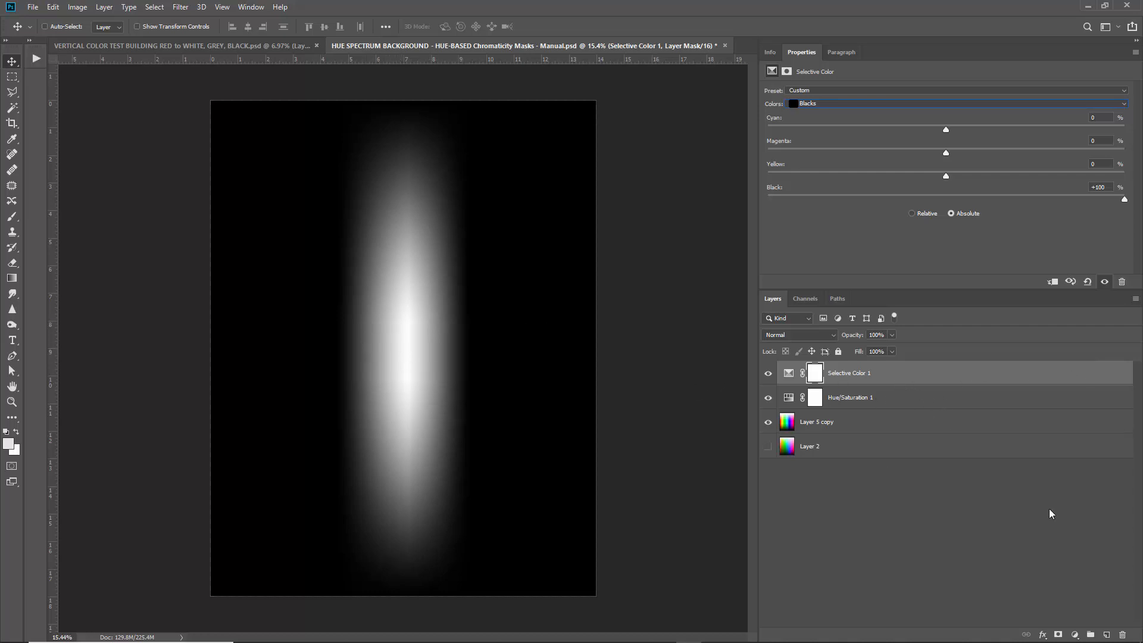
{"action": "left_click", "coordinate": [1074, 635]}
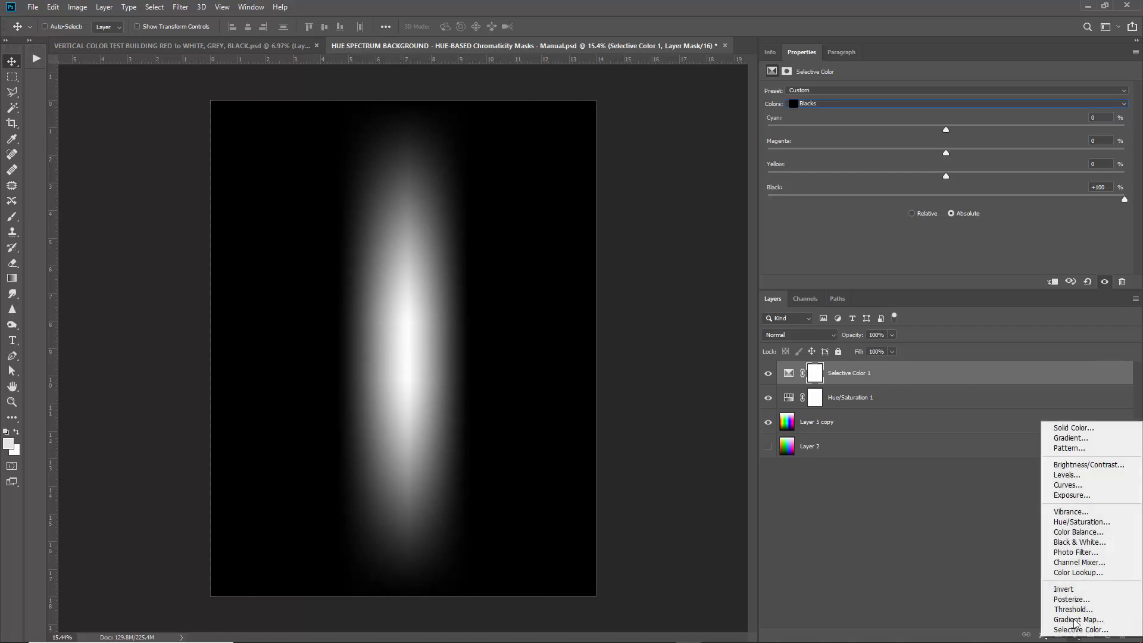
Add a Levels layer and test its black and white points, returning white to 255.
{"action": "left_click", "coordinate": [1082, 477]}
{"action": "mouse_move", "coordinate": [879, 179]}
{"action": "left_mouse_down"}
{"action": "mouse_move", "coordinate": [949, 175]}
{"action": "mouse_move", "coordinate": [880, 177]}
{"action": "left_mouse_up"}
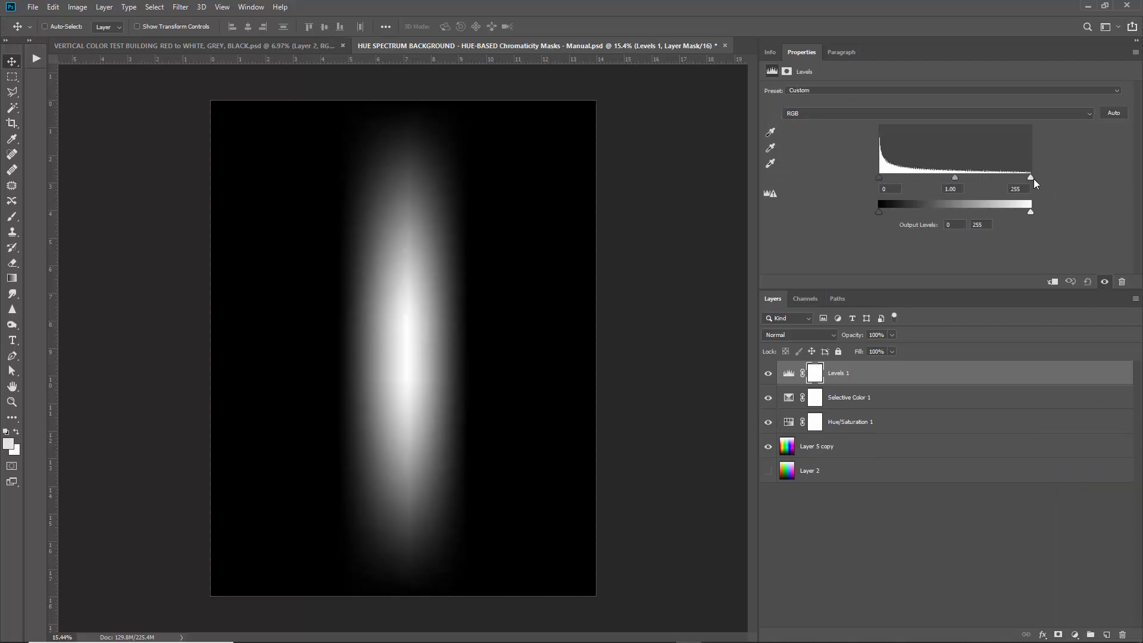
{"action": "left_click_drag", "start_coordinate": [1033, 179], "coordinate": [961, 184]}
{"action": "left_click_drag", "start_coordinate": [988, 175], "coordinate": [1030, 177]}
Shift the Hue/Saturation hue, then hide all three adjustment layers to show the spectrum.
{"action": "left_click", "coordinate": [855, 420]}
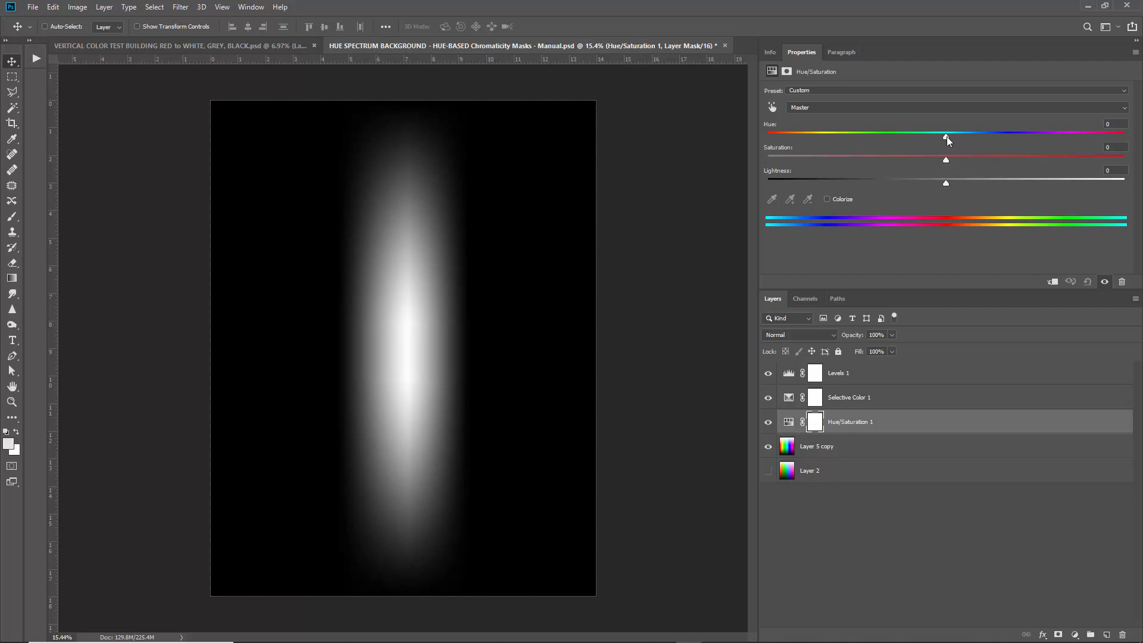
{"action": "mouse_move", "coordinate": [947, 137]}
{"action": "left_mouse_down"}
{"action": "mouse_move", "coordinate": [1094, 144]}
{"action": "mouse_move", "coordinate": [764, 138]}
{"action": "mouse_move", "coordinate": [945, 137]}
{"action": "left_mouse_up"}
{"action": "left_click_drag", "start_coordinate": [767, 446], "coordinate": [768, 373]}
{"action": "left_click", "coordinate": [768, 446]}
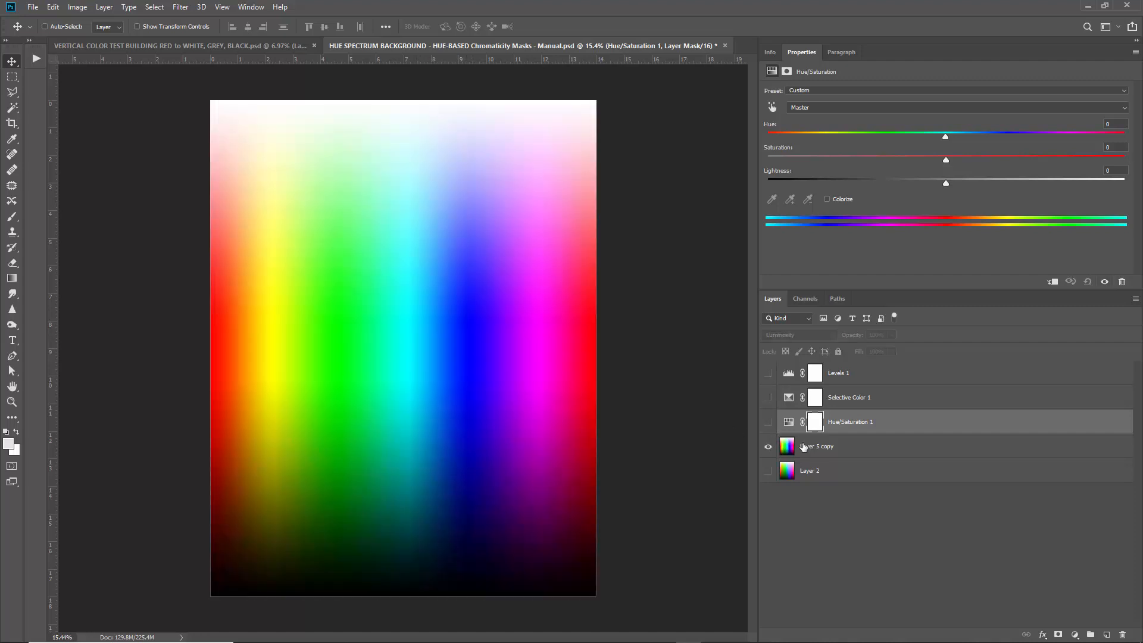
Show Layer 5 copy and add a Black & White layer with the Maximum Black preset.
{"action": "left_click", "coordinate": [822, 447]}
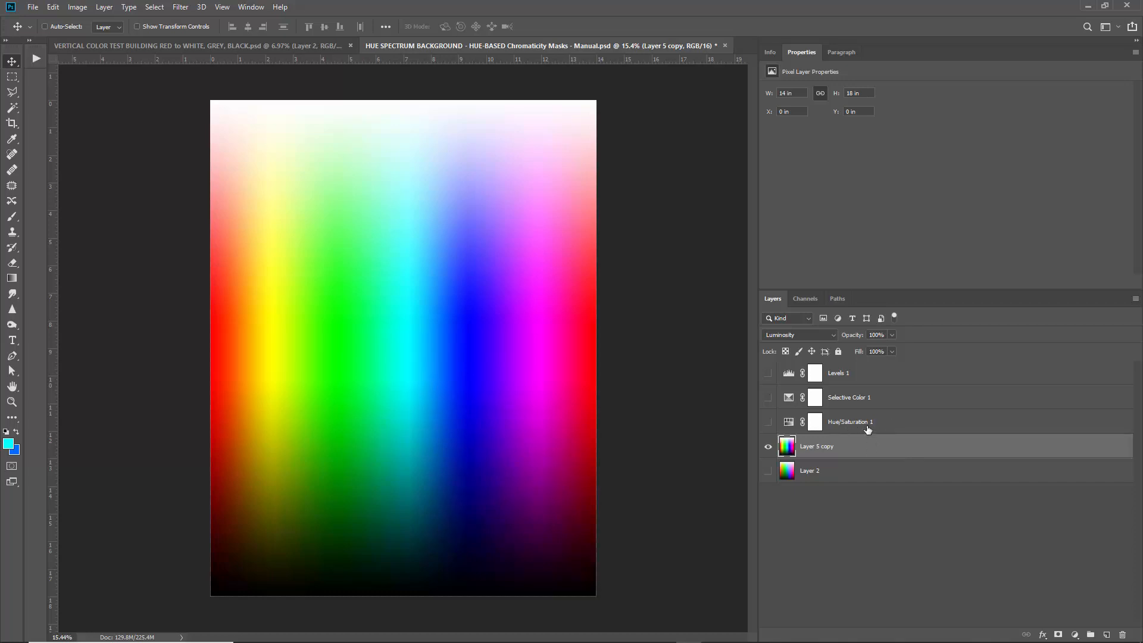
{"action": "left_click", "coordinate": [768, 446]}
{"action": "left_click", "coordinate": [1074, 635]}
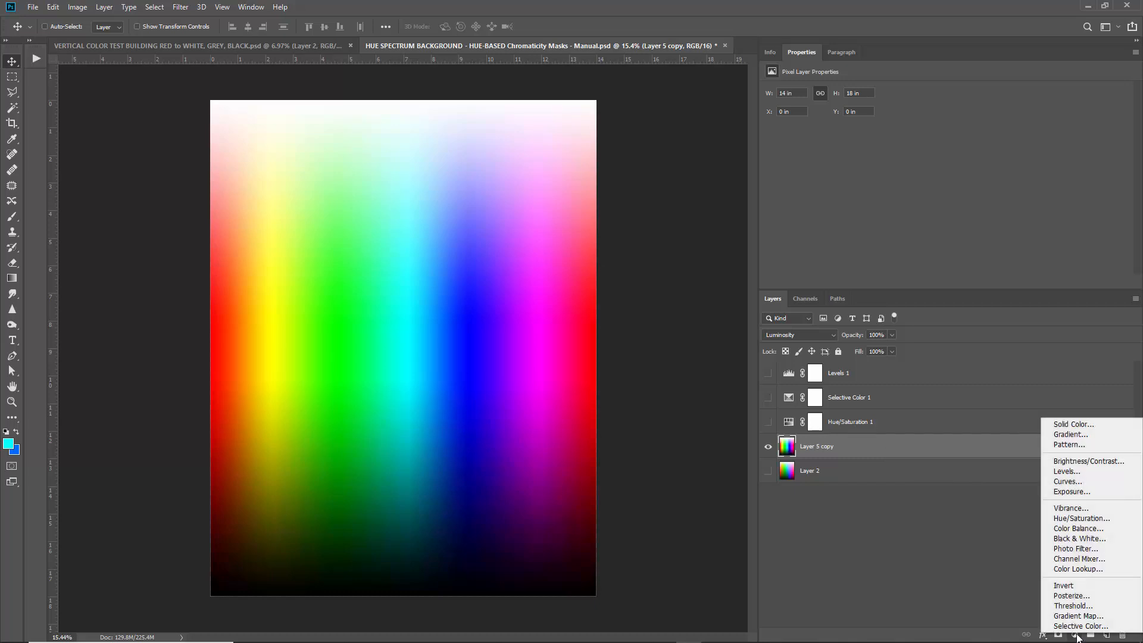
{"action": "left_click", "coordinate": [1080, 539]}
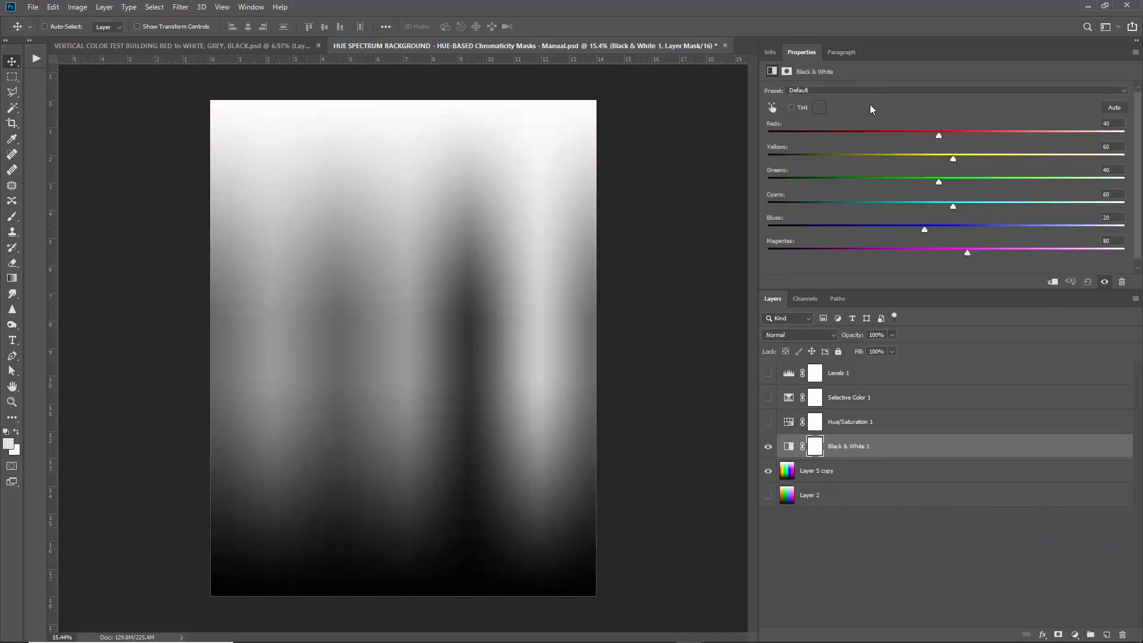
{"action": "left_click", "coordinate": [860, 90]}
{"action": "left_click", "coordinate": [833, 183]}
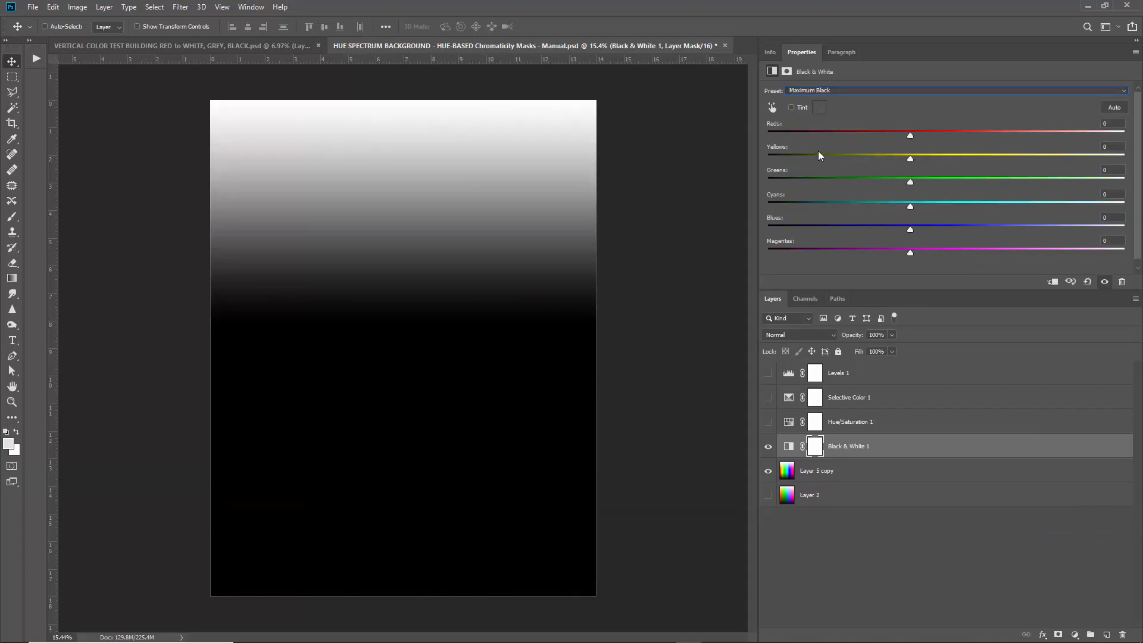
Set Black & White 1 to Difference blending and add Hue/Saturation 2 above it.
{"action": "left_click", "coordinate": [797, 335]}
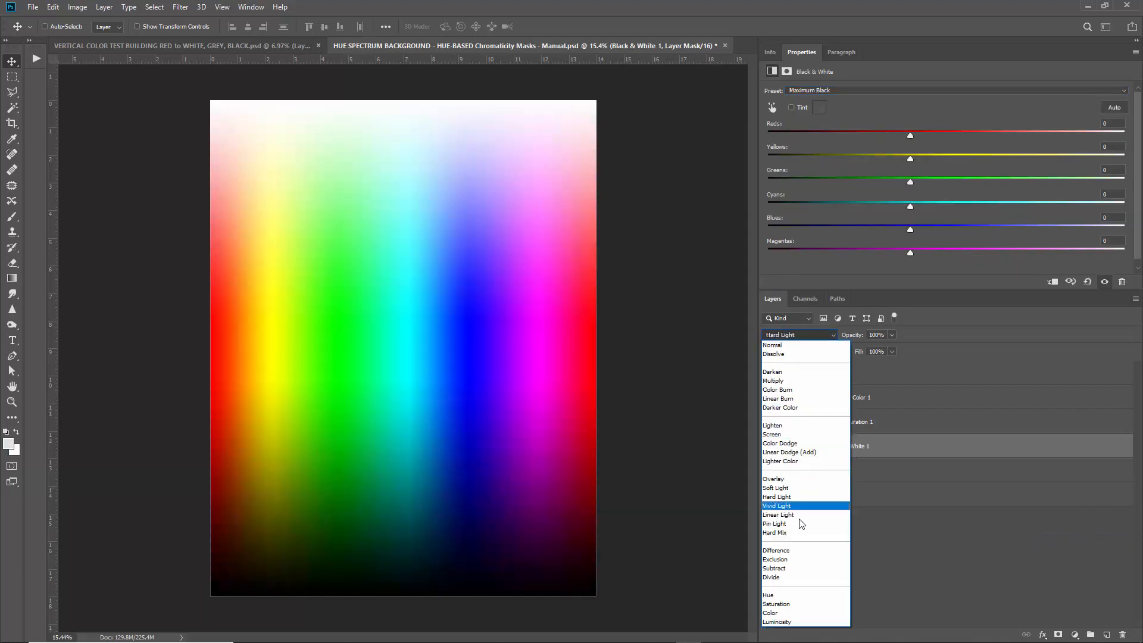
{"action": "left_click", "coordinate": [793, 551]}
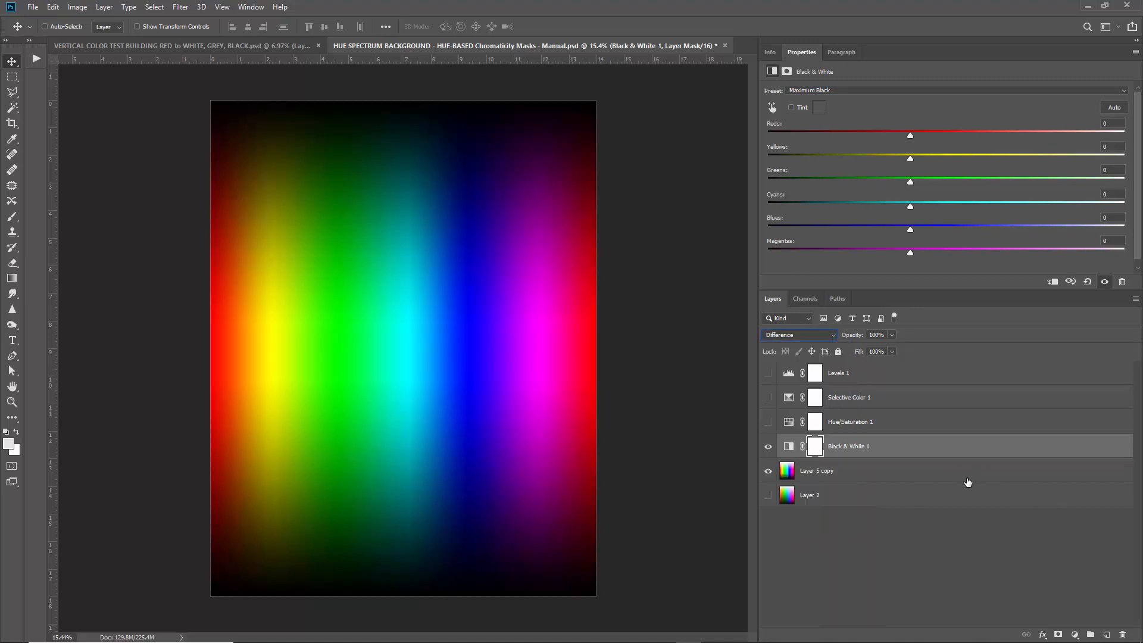
{"action": "left_click", "coordinate": [1074, 635]}
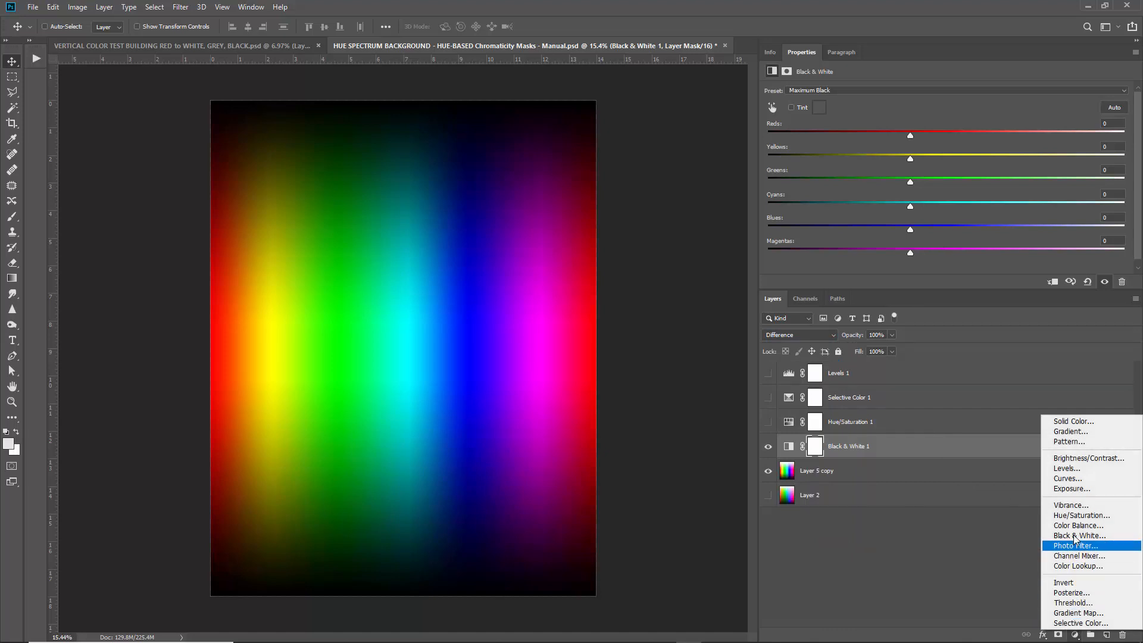
{"action": "left_click", "coordinate": [1082, 515]}
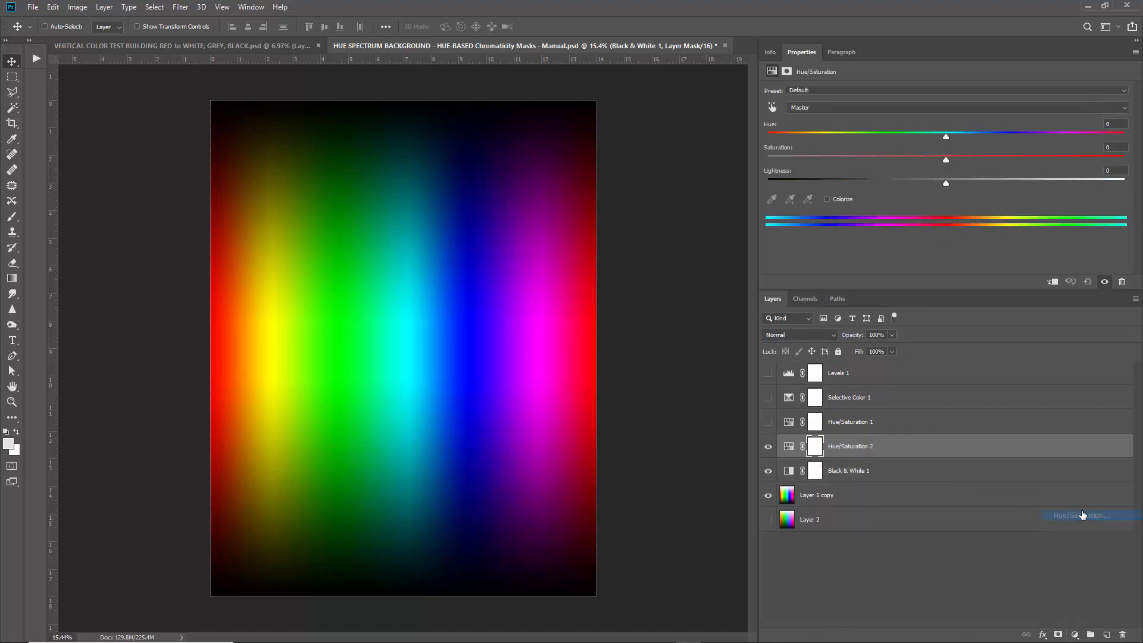
Delete Levels 1 and check Black & White 1 with Hue/Saturation 2 briefly hidden.
{"action": "left_click", "coordinate": [864, 375]}
{"action": "key", "text": "Delete"}
{"action": "key", "text": "Delete"}
{"action": "key", "text": "Delete"}
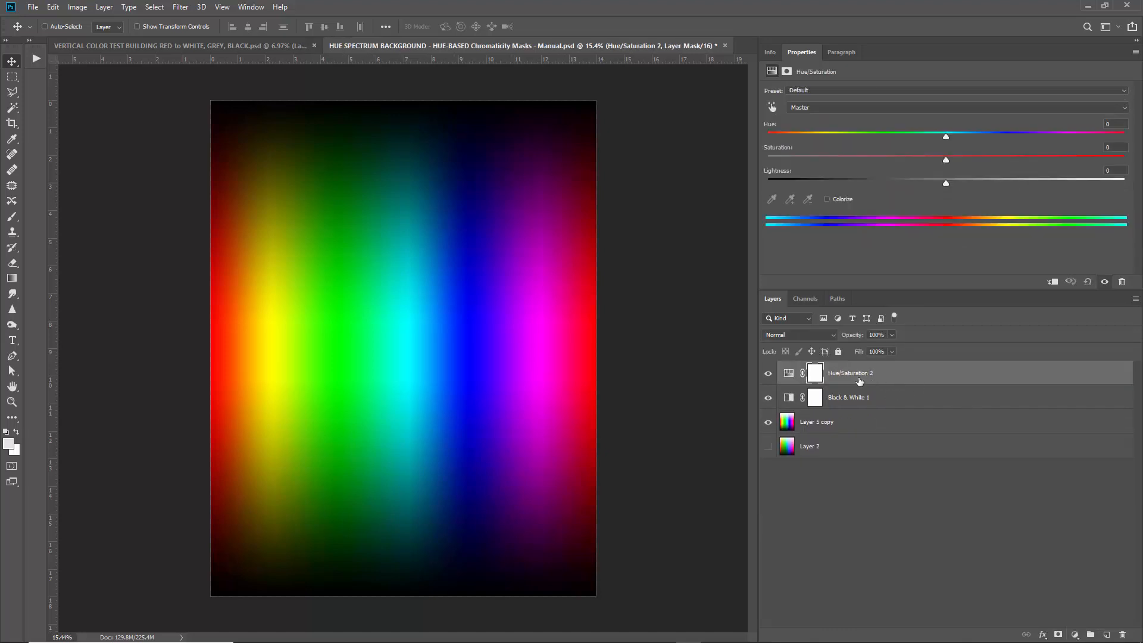
{"action": "left_click", "coordinate": [768, 373]}
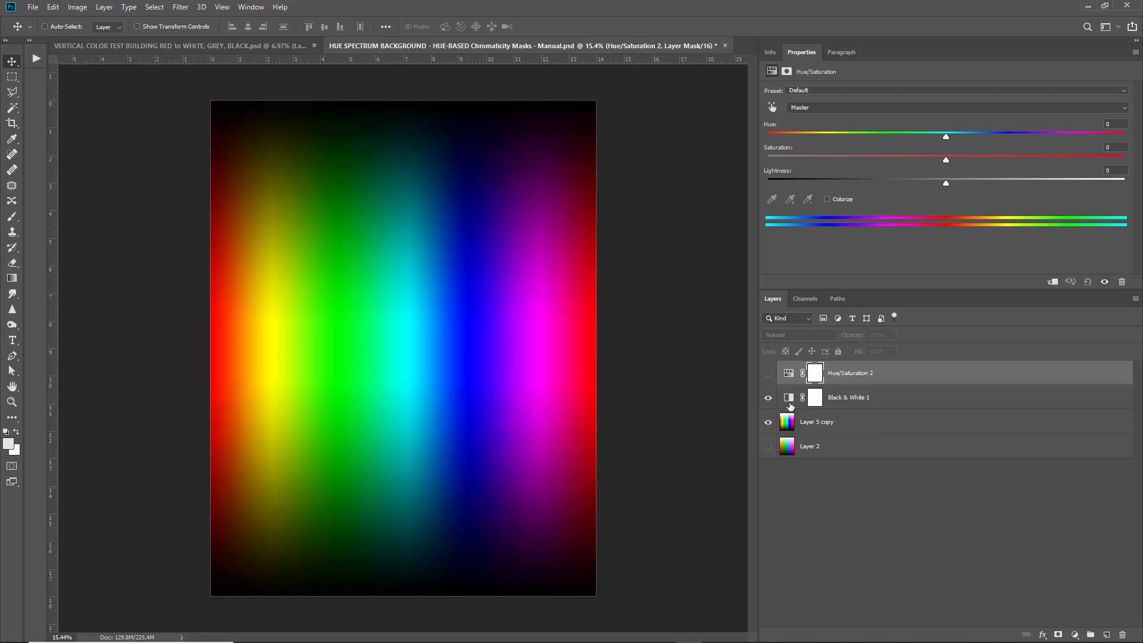
{"action": "left_click", "coordinate": [789, 397]}
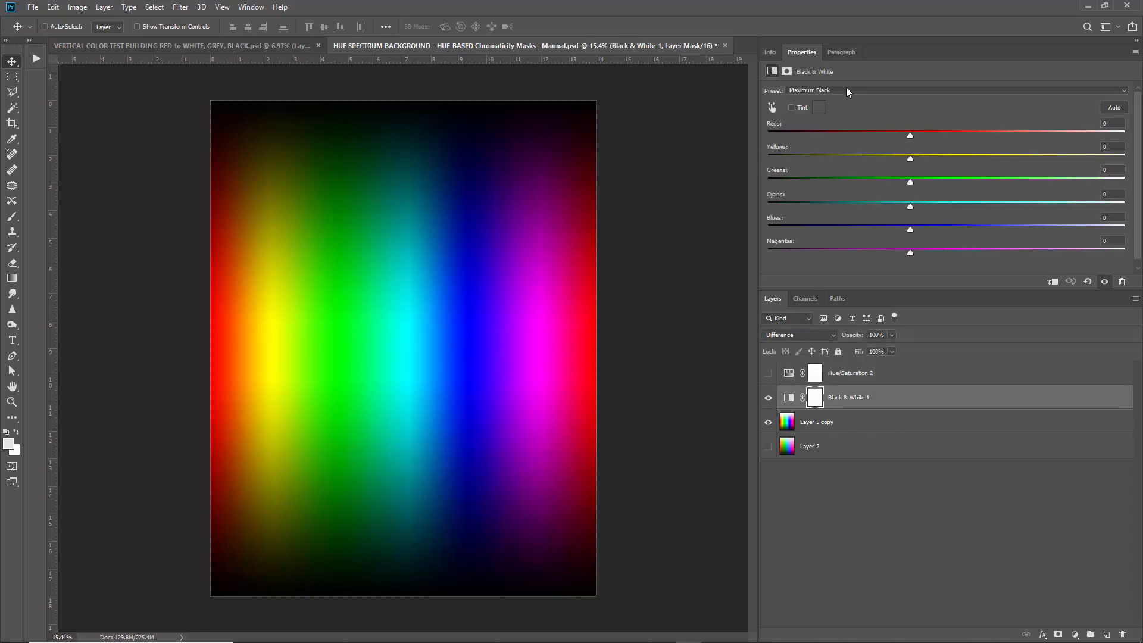
{"action": "left_click", "coordinate": [768, 373]}
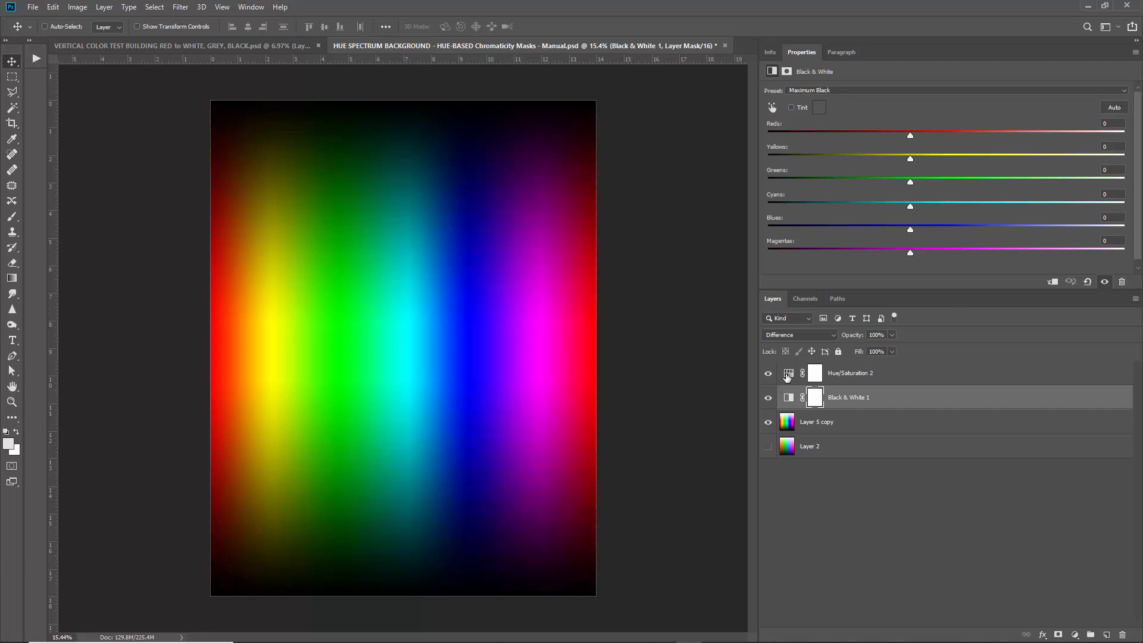
In Hue/Saturation 2, raise Cyans Lightness to +100 so the cyan band turns white.
{"action": "left_click", "coordinate": [894, 379]}
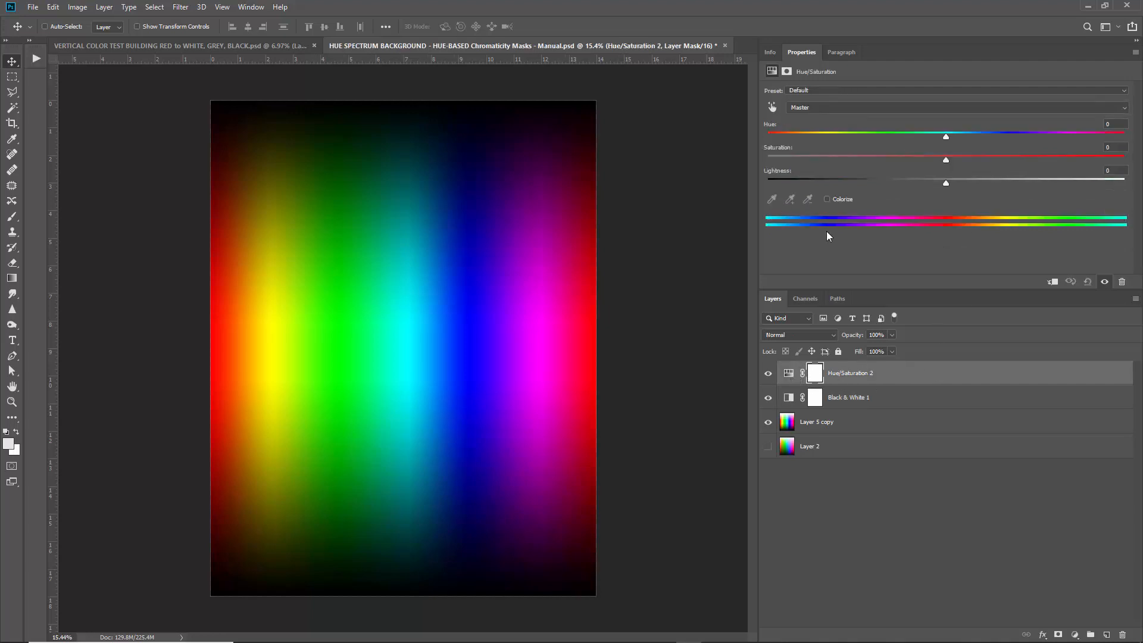
{"action": "left_click", "coordinate": [857, 109]}
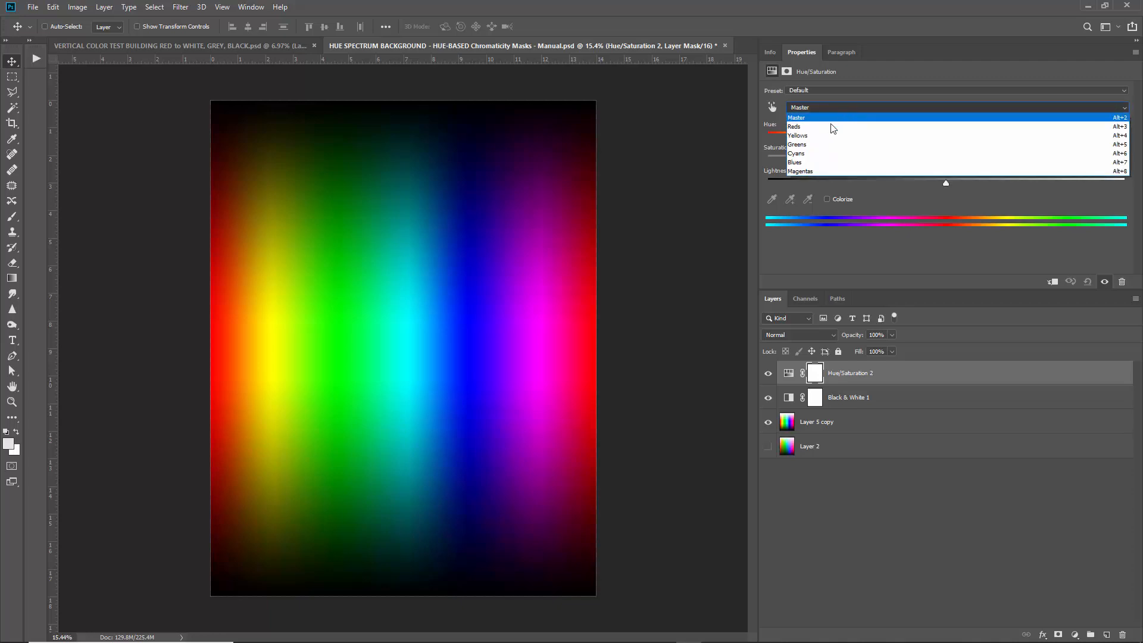
{"action": "left_click", "coordinate": [809, 153]}
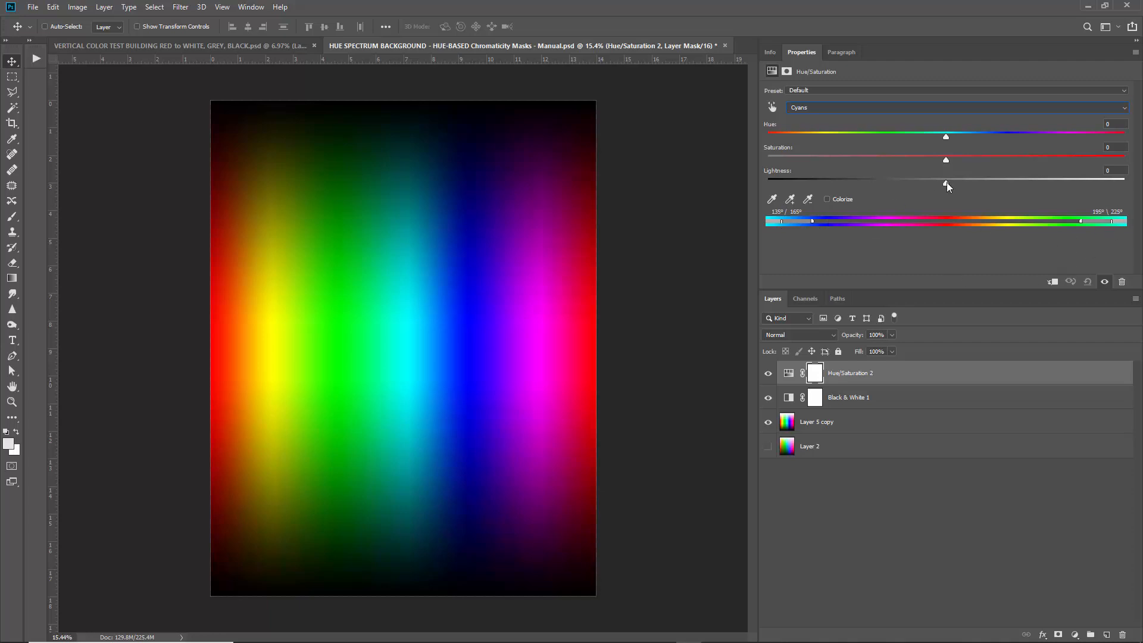
{"action": "left_click_drag", "start_coordinate": [947, 187], "coordinate": [1141, 196]}
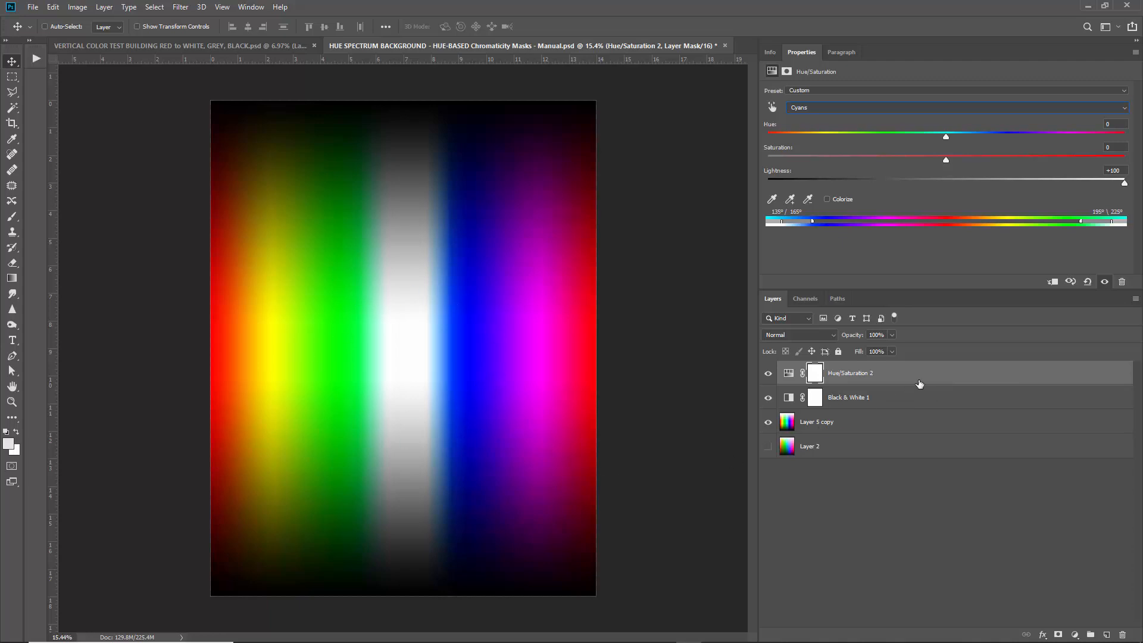
{"action": "left_click", "coordinate": [836, 111]}
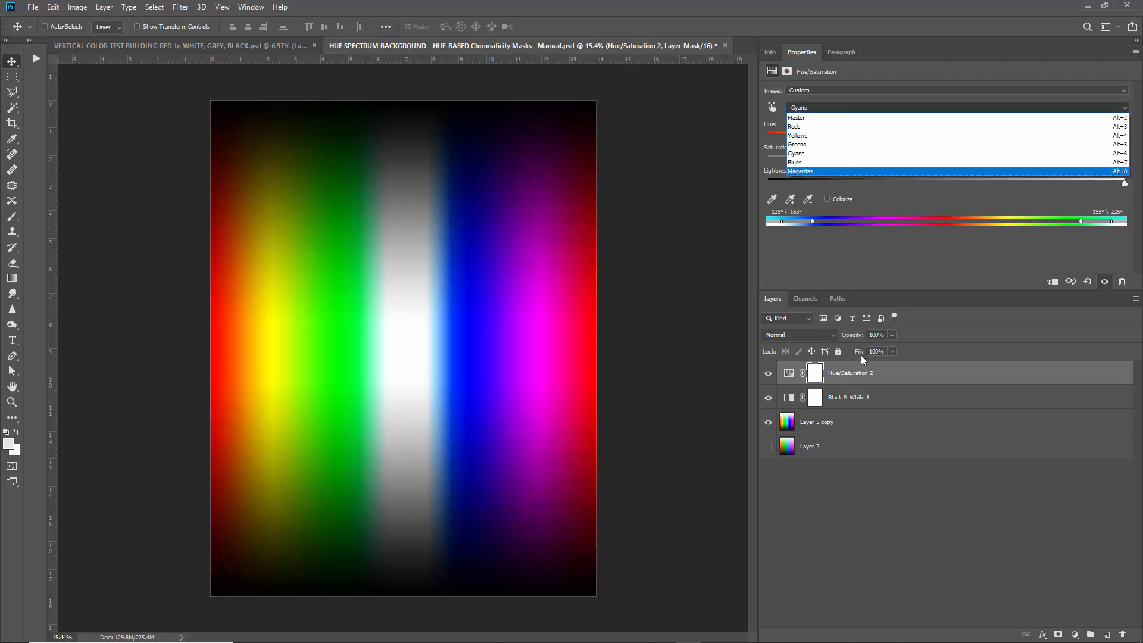
{"action": "left_click", "coordinate": [905, 379]}
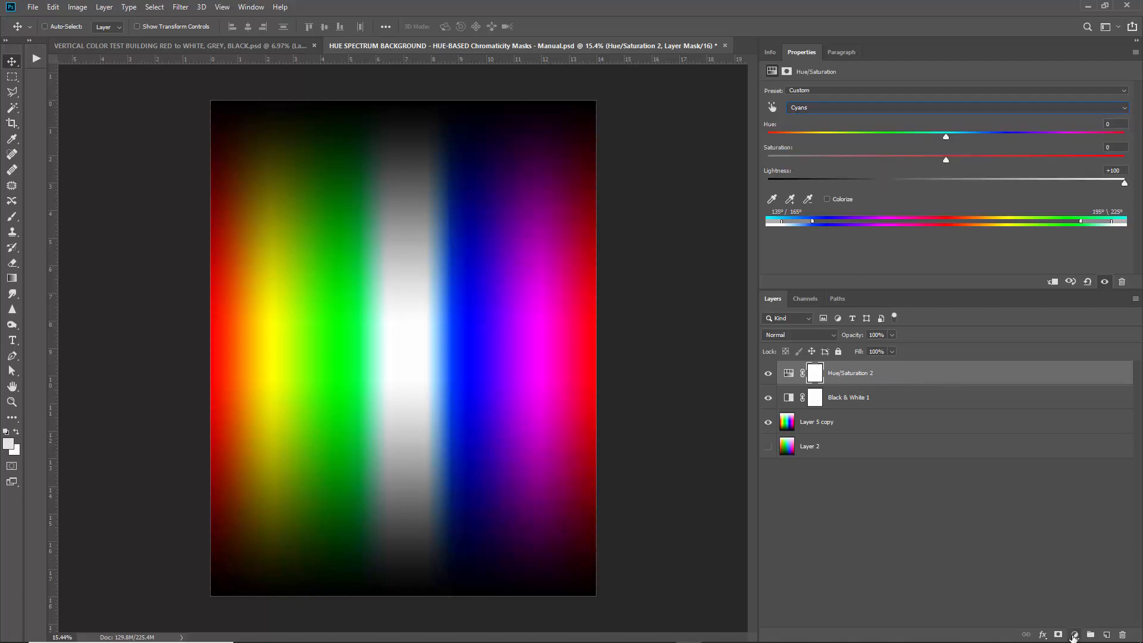
{"action": "left_click", "coordinate": [1074, 636]}
Add a Black & White 2 layer on top using the Maximum Black preset.
{"action": "left_click", "coordinate": [1086, 540]}
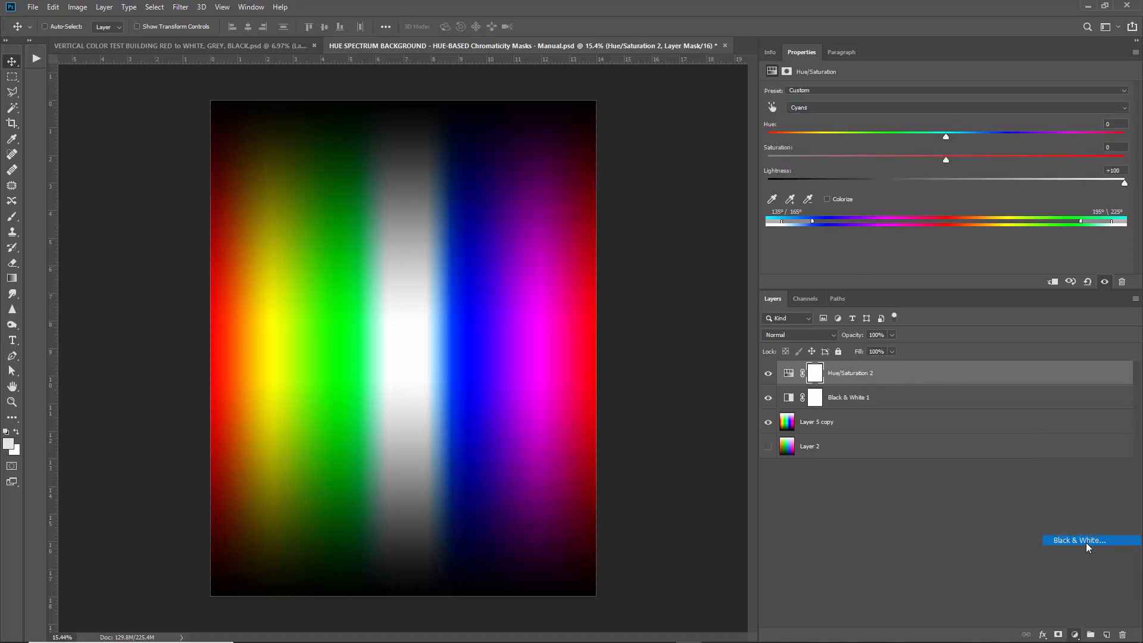
{"action": "left_click", "coordinate": [865, 89]}
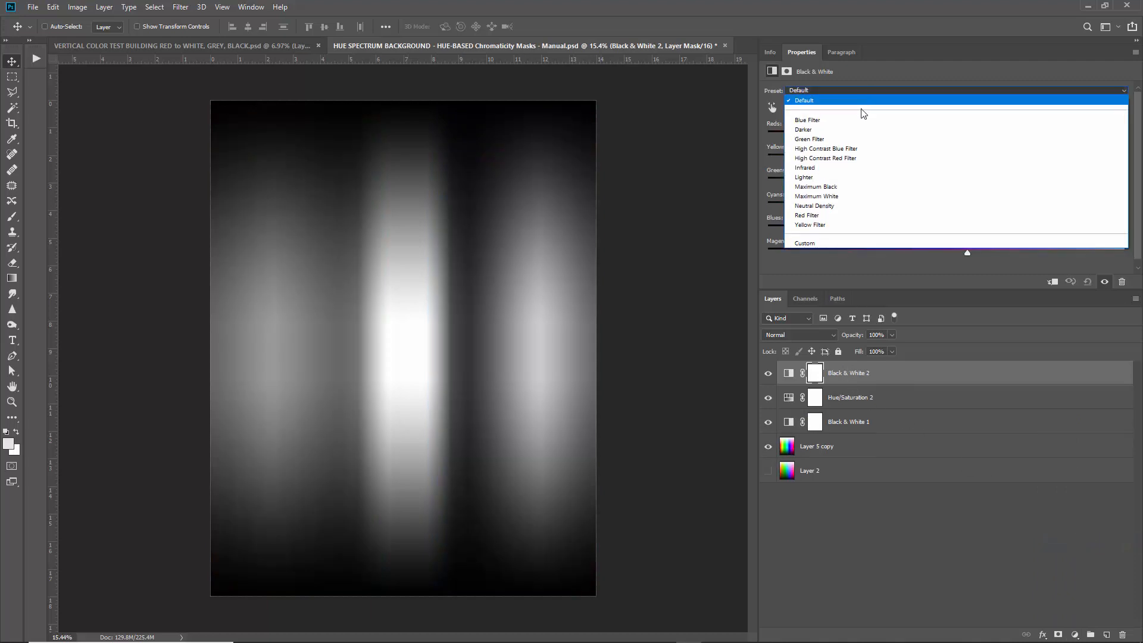
{"action": "left_click", "coordinate": [845, 181]}
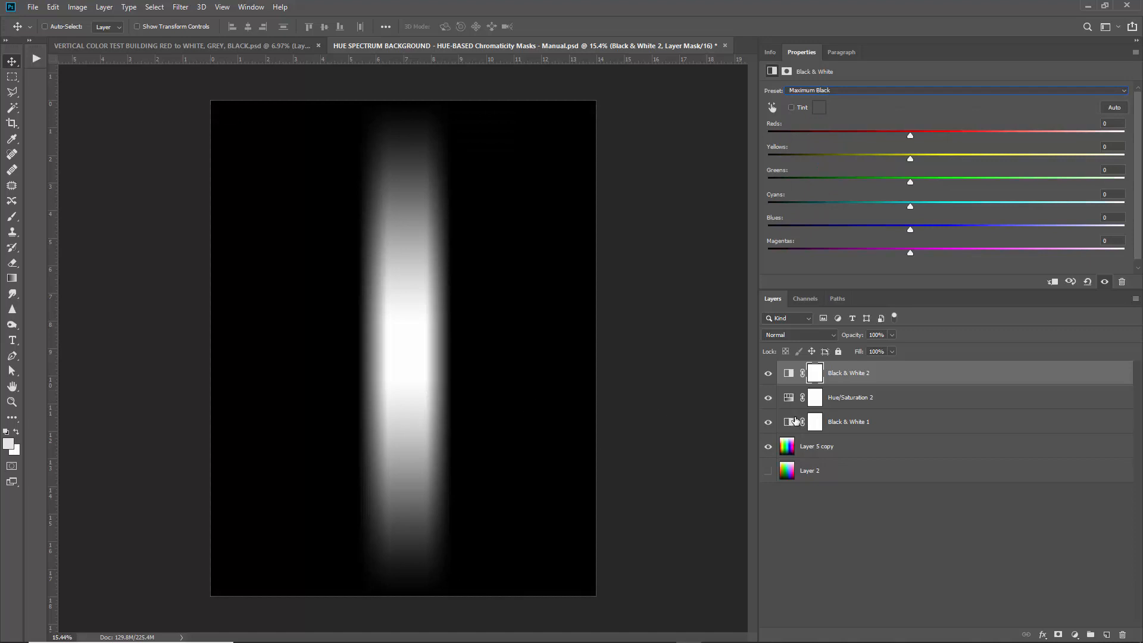
Reset Hue/Saturation 2's Cyans Lightness to 0, turning the canvas black.
{"action": "left_click", "coordinate": [788, 398]}
{"action": "left_click", "coordinate": [788, 398]}
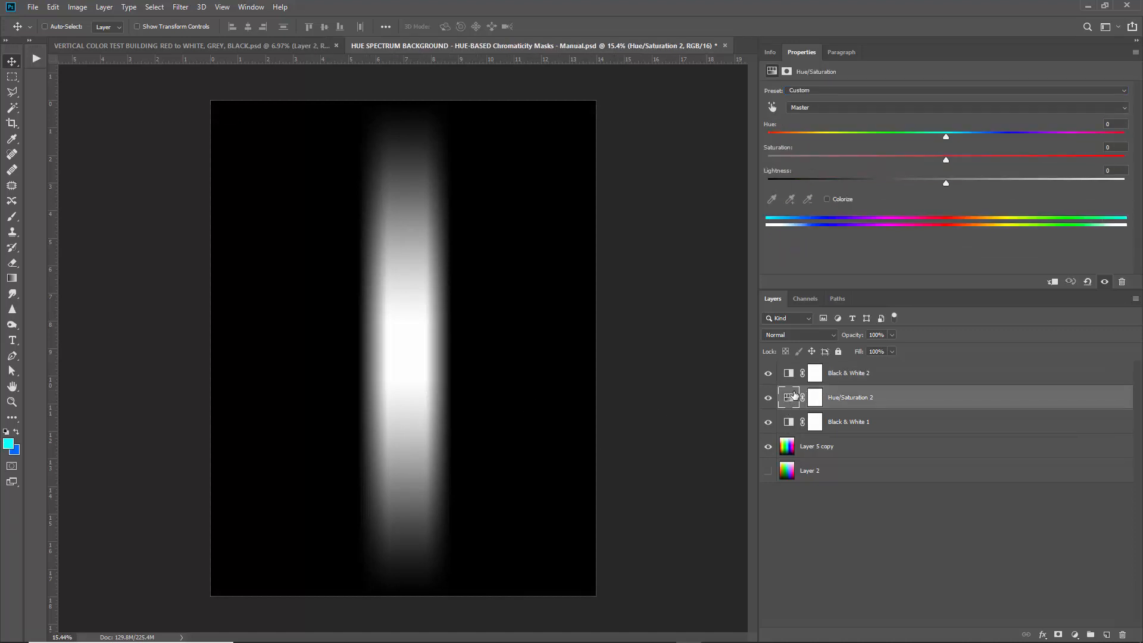
{"action": "left_click", "coordinate": [859, 108]}
{"action": "left_click", "coordinate": [820, 156]}
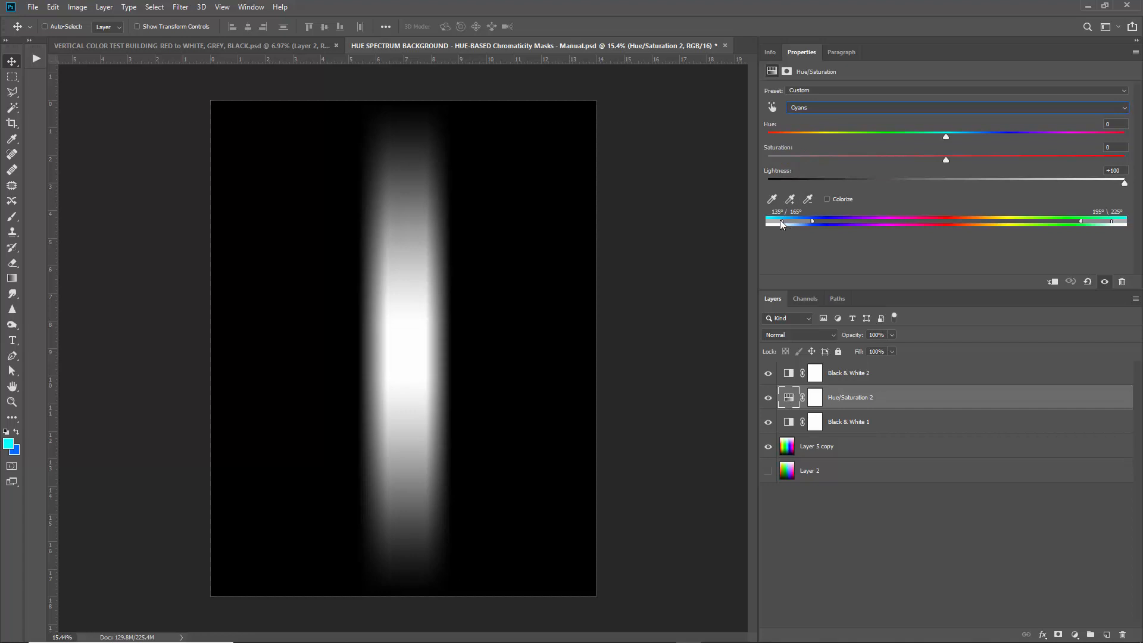
{"action": "left_click_drag", "start_coordinate": [779, 220], "coordinate": [775, 220]}
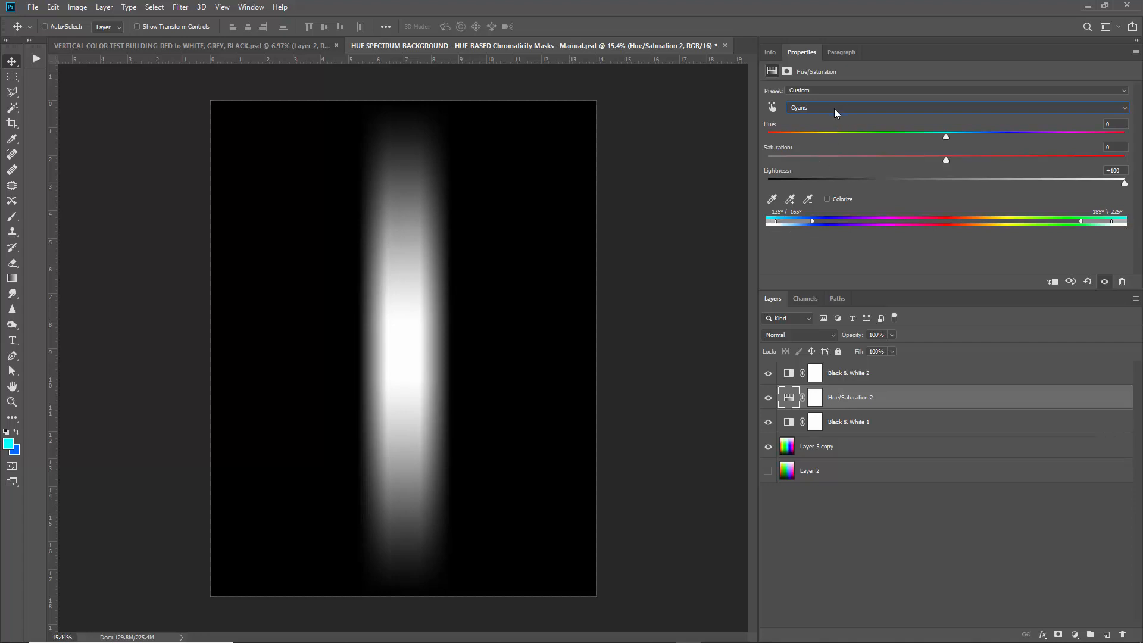
{"action": "left_click_drag", "start_coordinate": [1124, 181], "coordinate": [946, 187]}
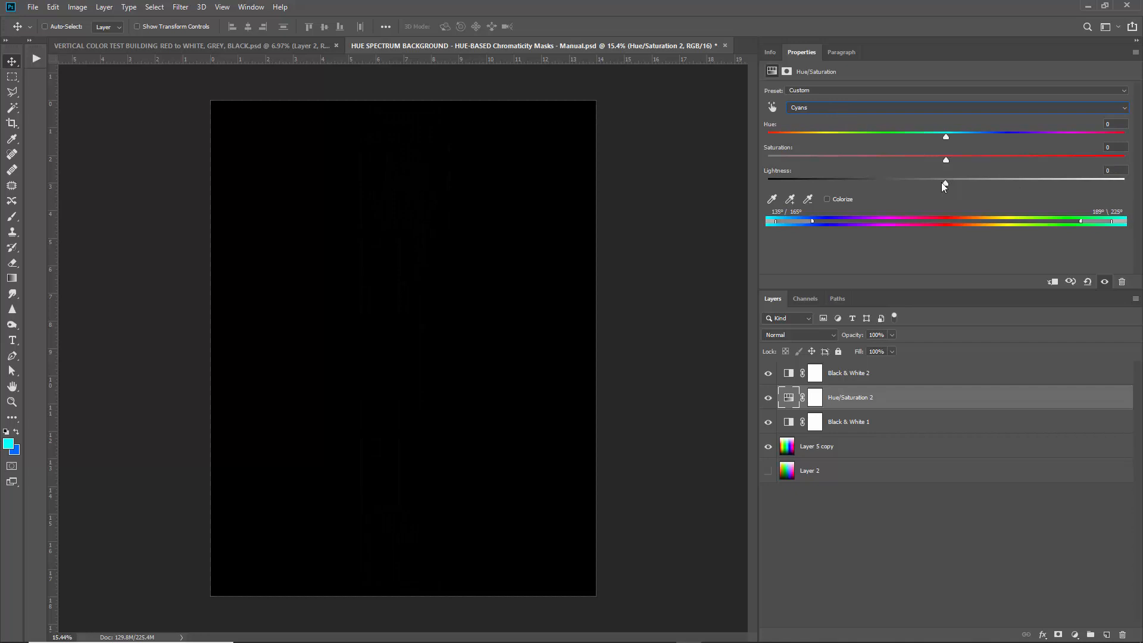
Switch Hue/Saturation 2 to Yellows and raise Lightness to +100.
{"action": "left_click", "coordinate": [841, 107]}
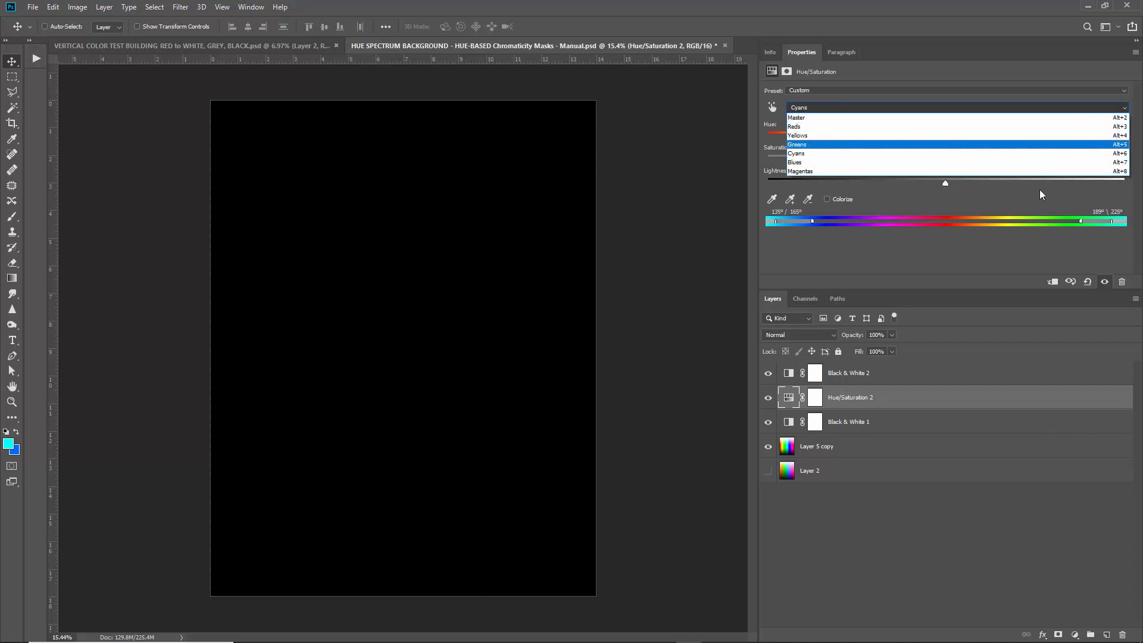
{"action": "left_click", "coordinate": [805, 135]}
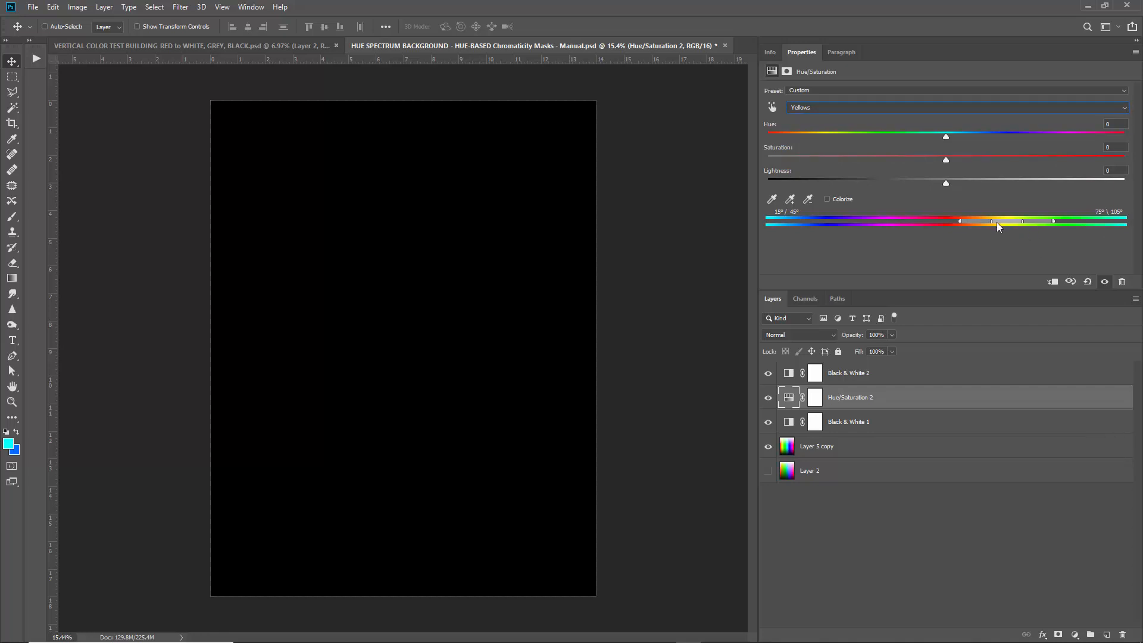
{"action": "mouse_move", "coordinate": [1004, 222]}
{"action": "left_mouse_down"}
{"action": "mouse_move", "coordinate": [1028, 220]}
{"action": "mouse_move", "coordinate": [971, 225]}
{"action": "mouse_move", "coordinate": [1024, 223]}
{"action": "mouse_move", "coordinate": [1009, 224]}
{"action": "left_mouse_up"}
{"action": "left_click_drag", "start_coordinate": [969, 183], "coordinate": [1140, 184]}
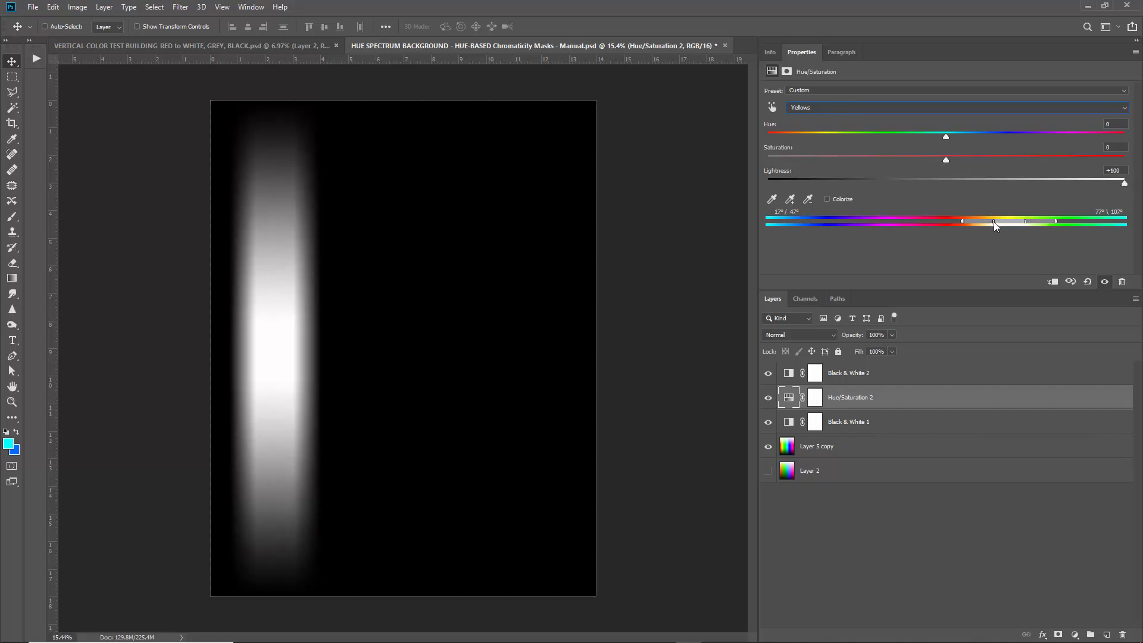
Refine the yellow range handles to cover 1°–118° for a clean white glow.
{"action": "left_click_drag", "start_coordinate": [994, 222], "coordinate": [1001, 221]}
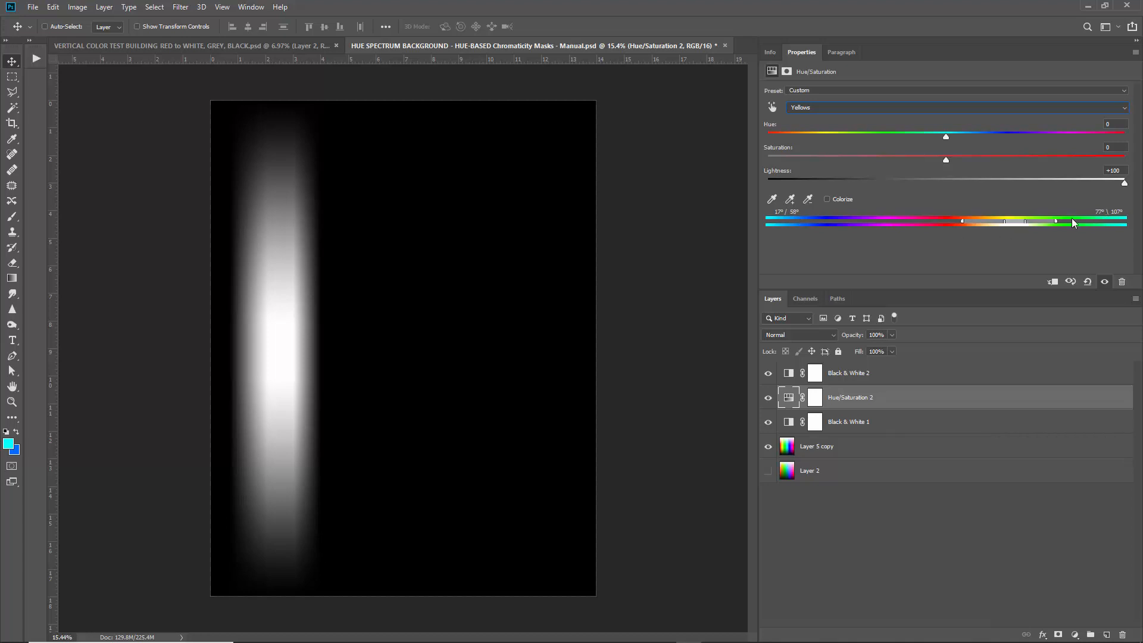
{"action": "left_click_drag", "start_coordinate": [1024, 223], "coordinate": [1010, 225]}
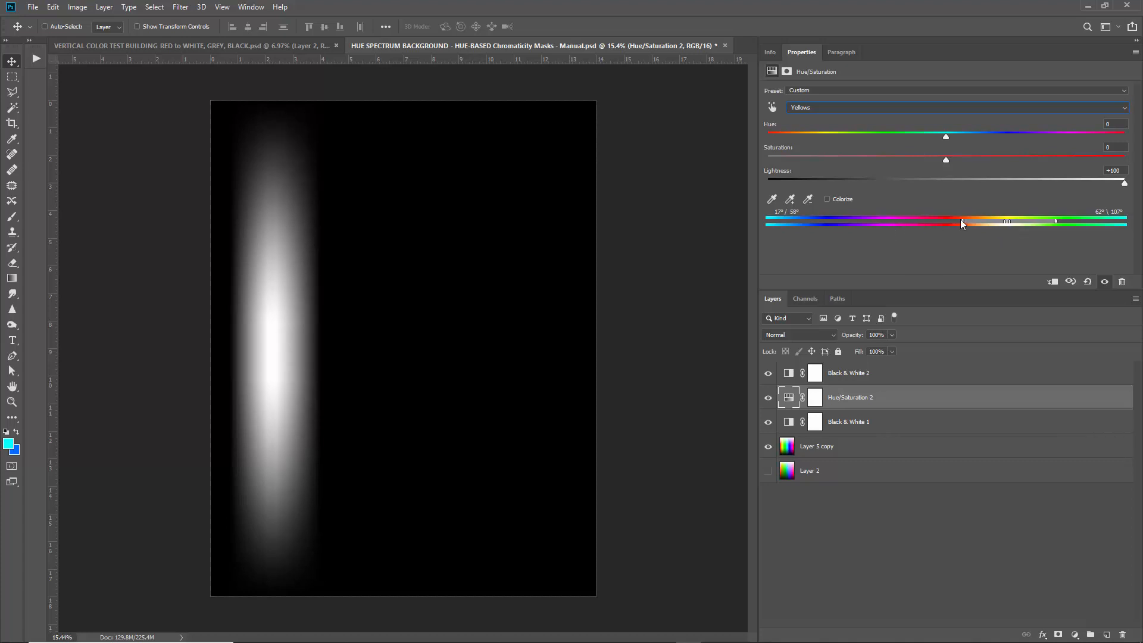
{"action": "left_click_drag", "start_coordinate": [962, 222], "coordinate": [946, 222]}
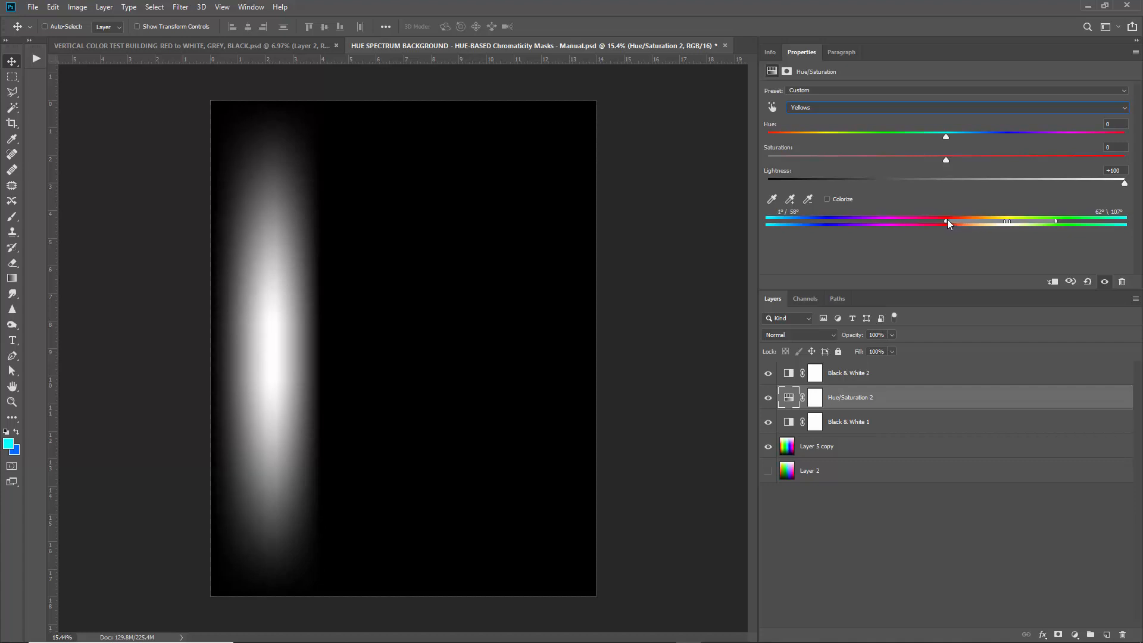
{"action": "left_click_drag", "start_coordinate": [1055, 219], "coordinate": [1066, 221]}
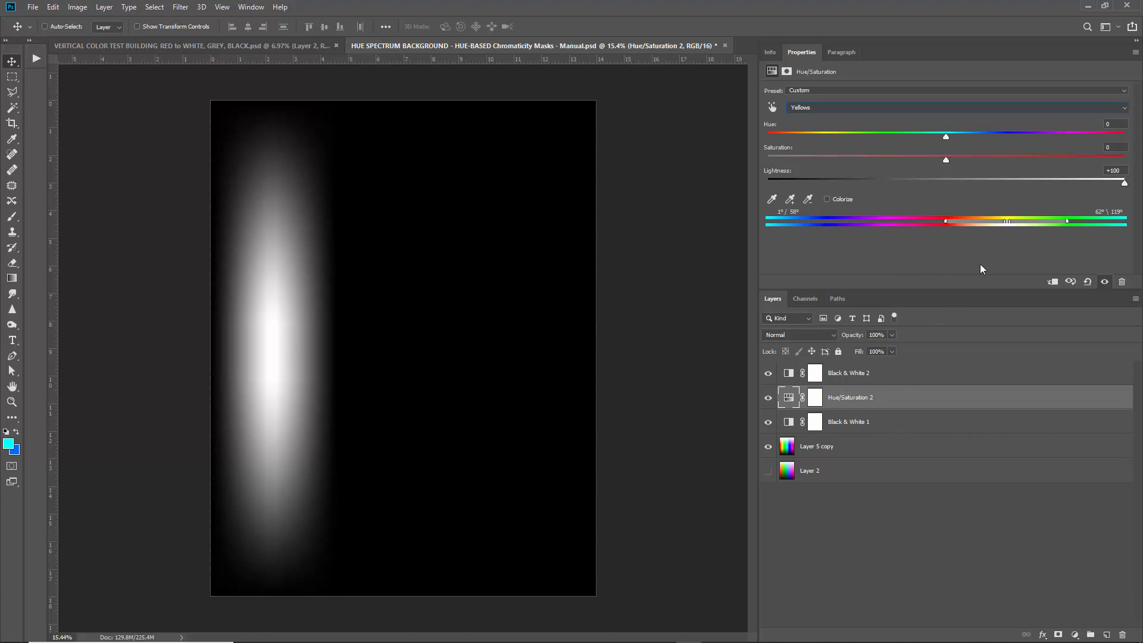
Add a test Hue/Saturation 3 above Layer 5 copy, nudge its hue, then delete it.
{"action": "left_click", "coordinate": [918, 422]}
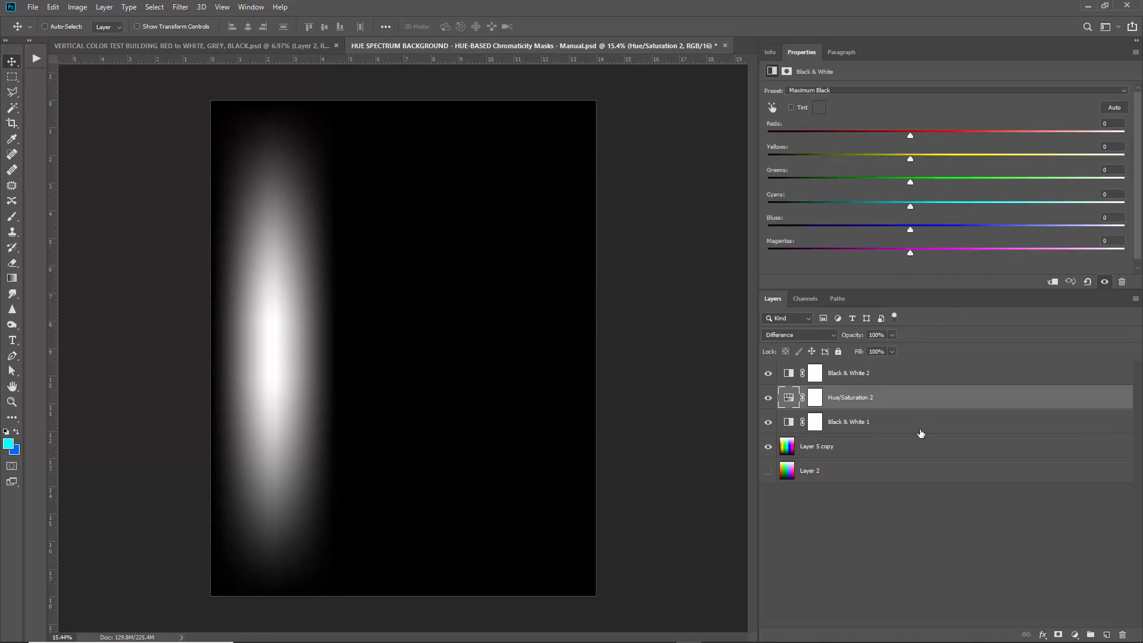
{"action": "left_click", "coordinate": [929, 446]}
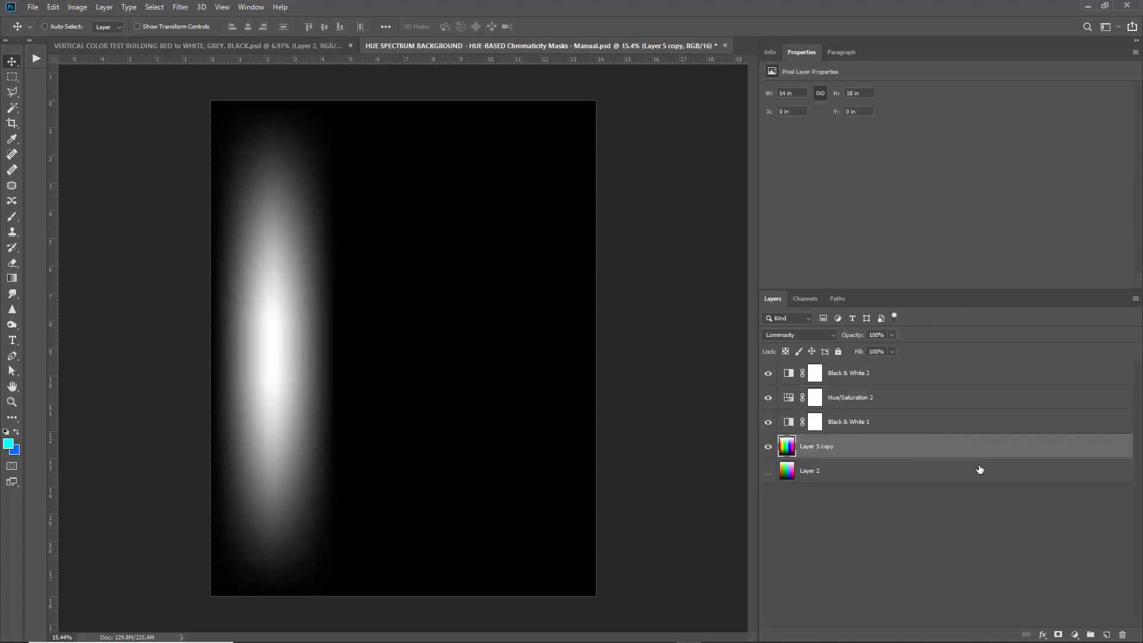
{"action": "left_click", "coordinate": [1072, 633]}
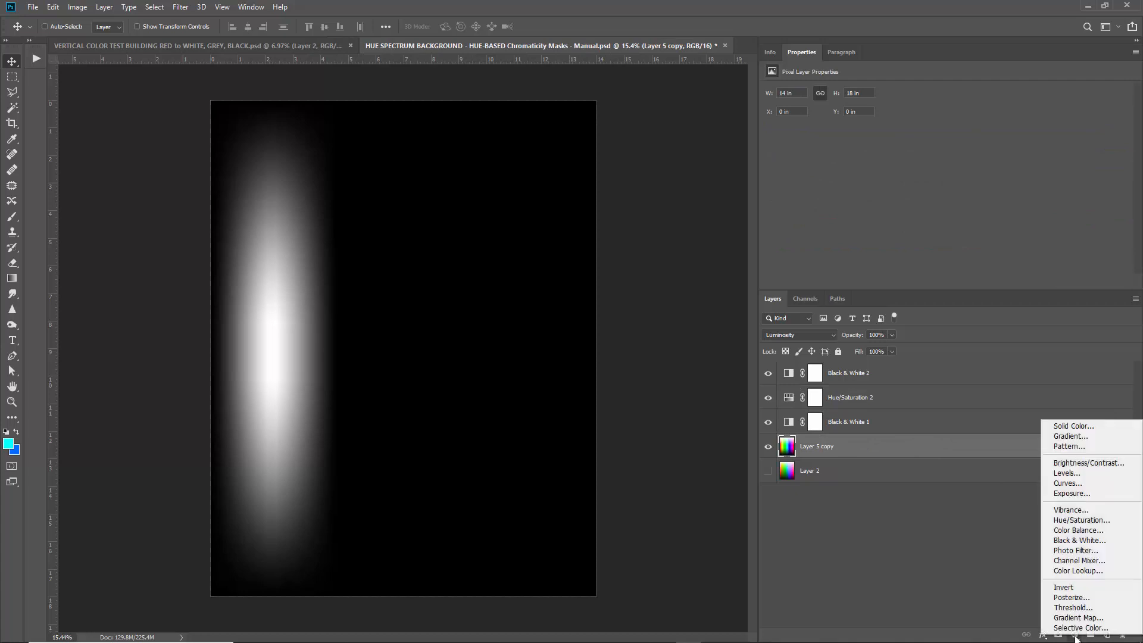
{"action": "left_click", "coordinate": [1076, 520]}
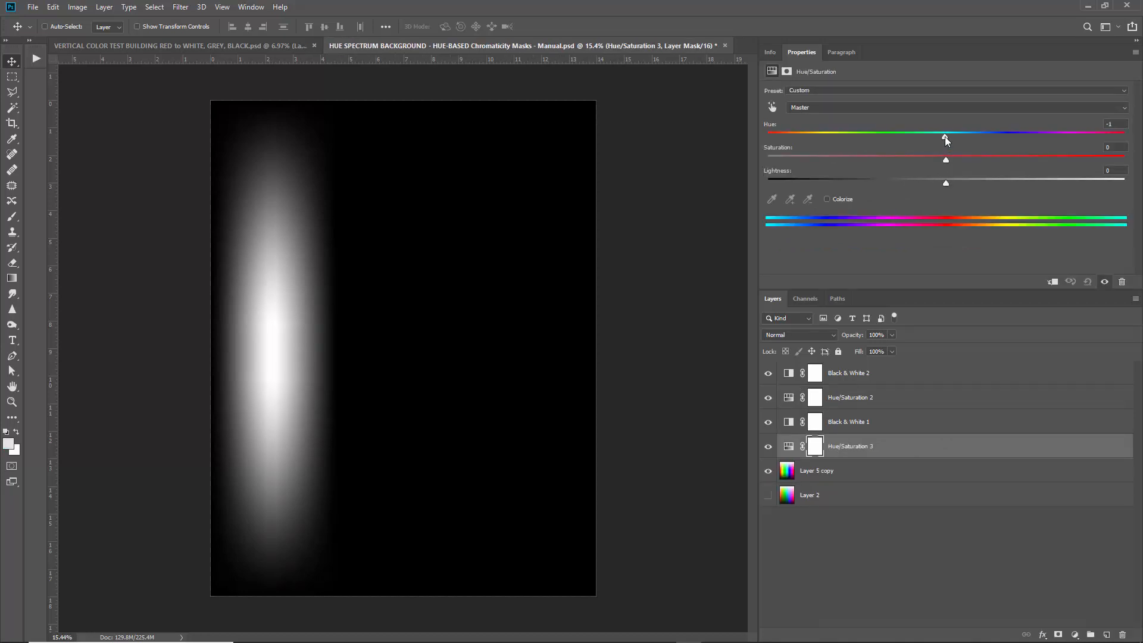
{"action": "mouse_move", "coordinate": [944, 136]}
{"action": "left_mouse_down"}
{"action": "mouse_move", "coordinate": [801, 128]}
{"action": "mouse_move", "coordinate": [1110, 123]}
{"action": "mouse_move", "coordinate": [946, 148]}
{"action": "left_mouse_up"}
{"action": "left_click", "coordinate": [767, 445]}
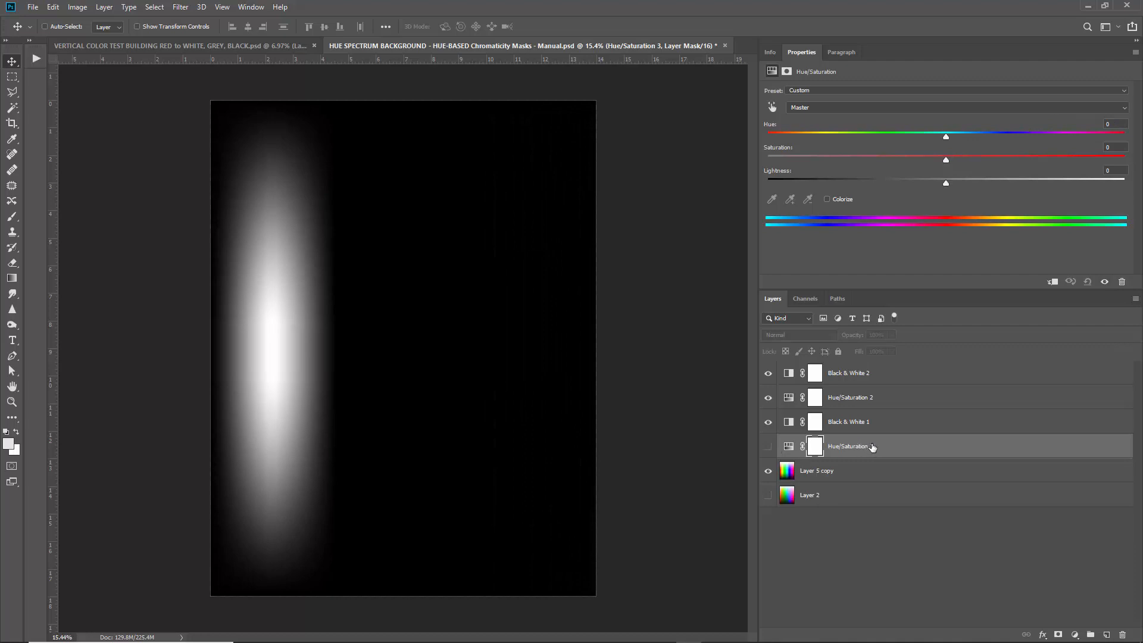
{"action": "key", "text": "Delete"}
Narrow Hue/Saturation 2's Yellows range to 50°/58°–65°/72°, then hide the three mask layers.
{"action": "left_click", "coordinate": [901, 403]}
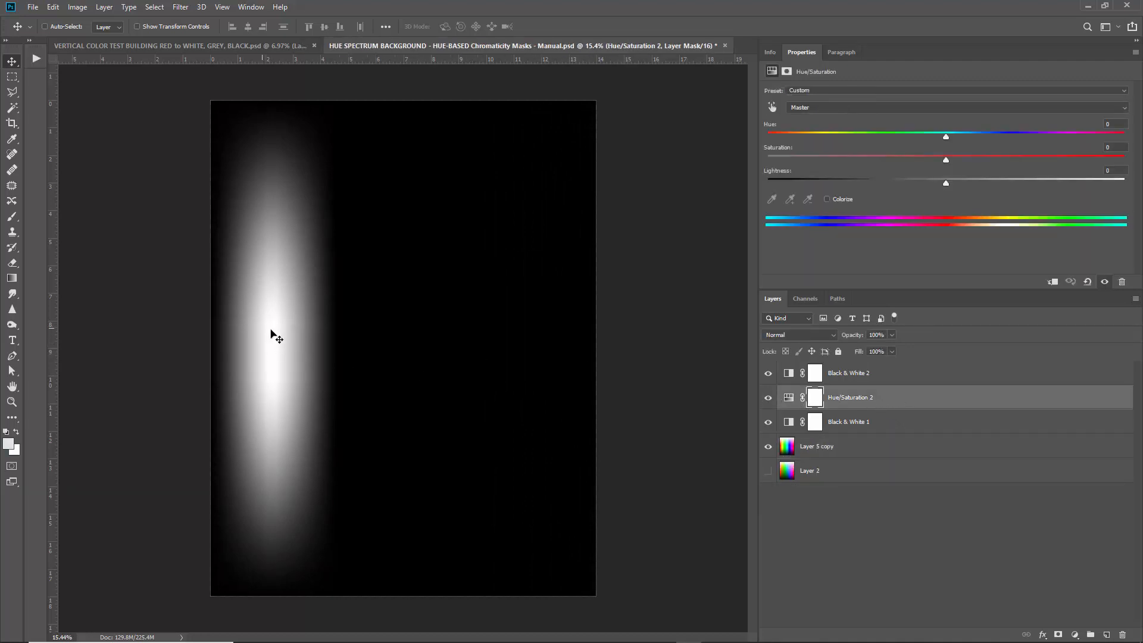
{"action": "left_click", "coordinate": [788, 397]}
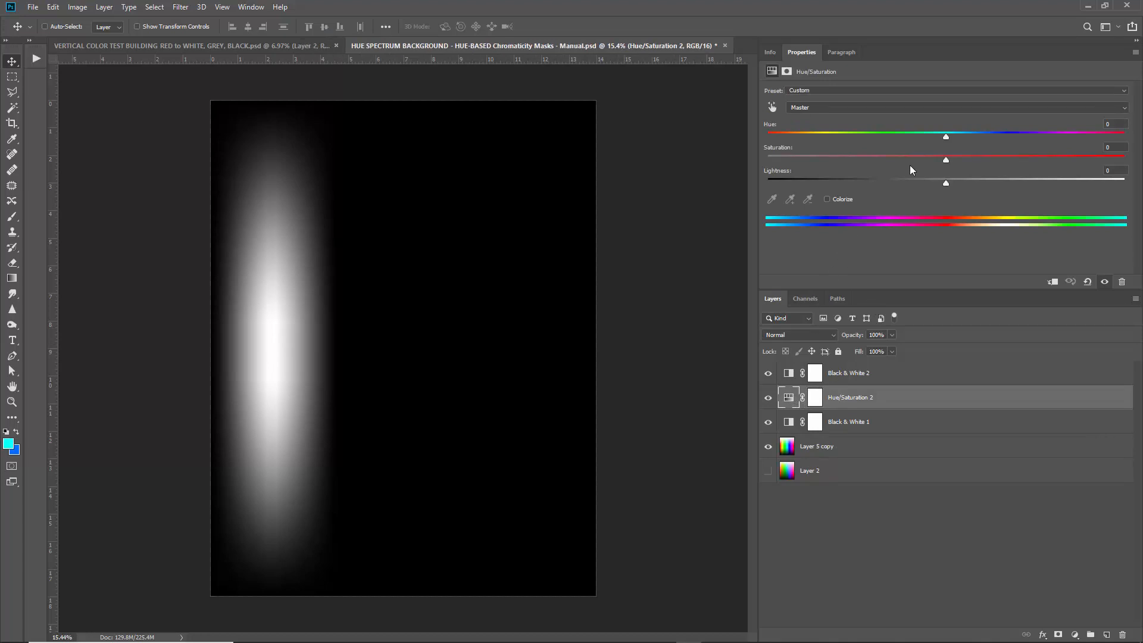
{"action": "left_click", "coordinate": [838, 107]}
{"action": "left_click", "coordinate": [803, 130]}
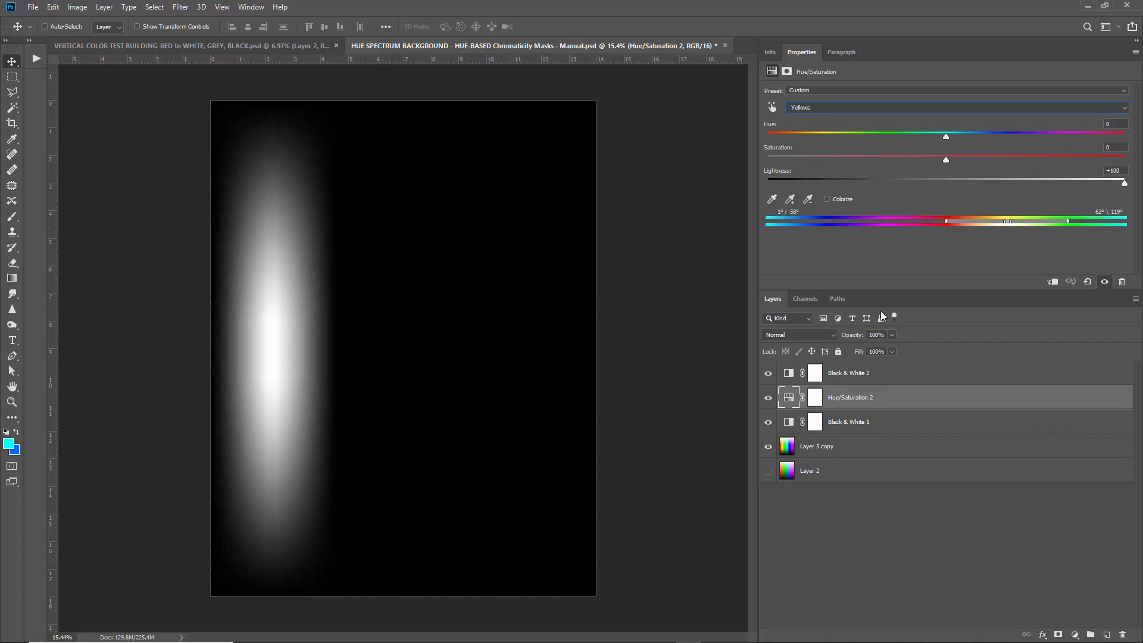
{"action": "mouse_move", "coordinate": [1011, 220]}
{"action": "left_mouse_down"}
{"action": "mouse_move", "coordinate": [1042, 229]}
{"action": "mouse_move", "coordinate": [1015, 224]}
{"action": "left_mouse_up"}
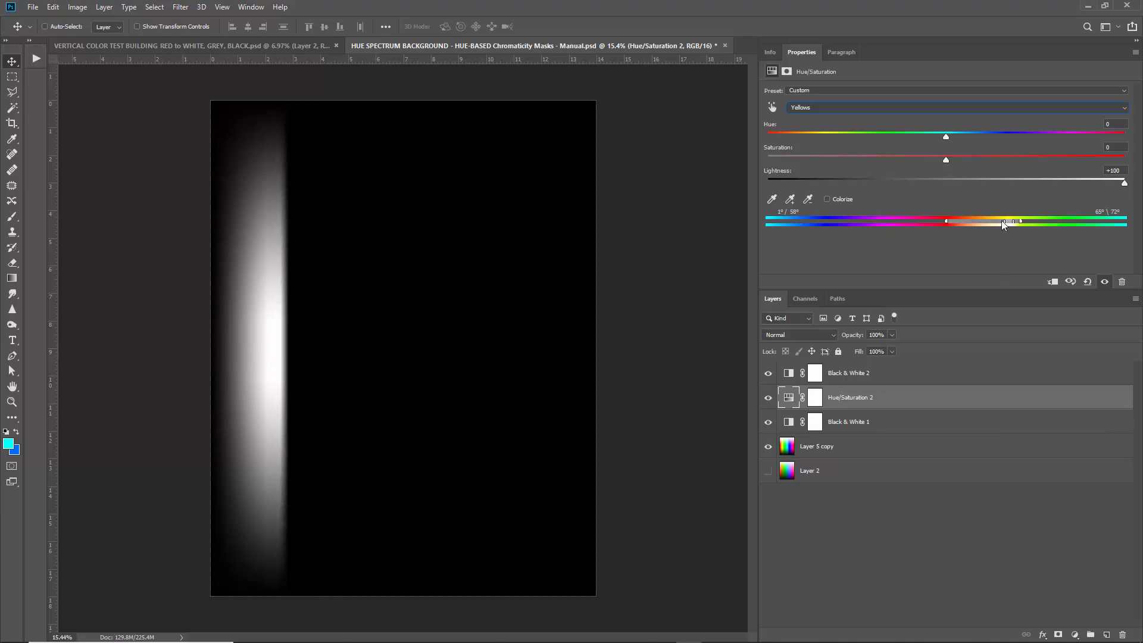
{"action": "left_click_drag", "start_coordinate": [948, 221], "coordinate": [996, 225]}
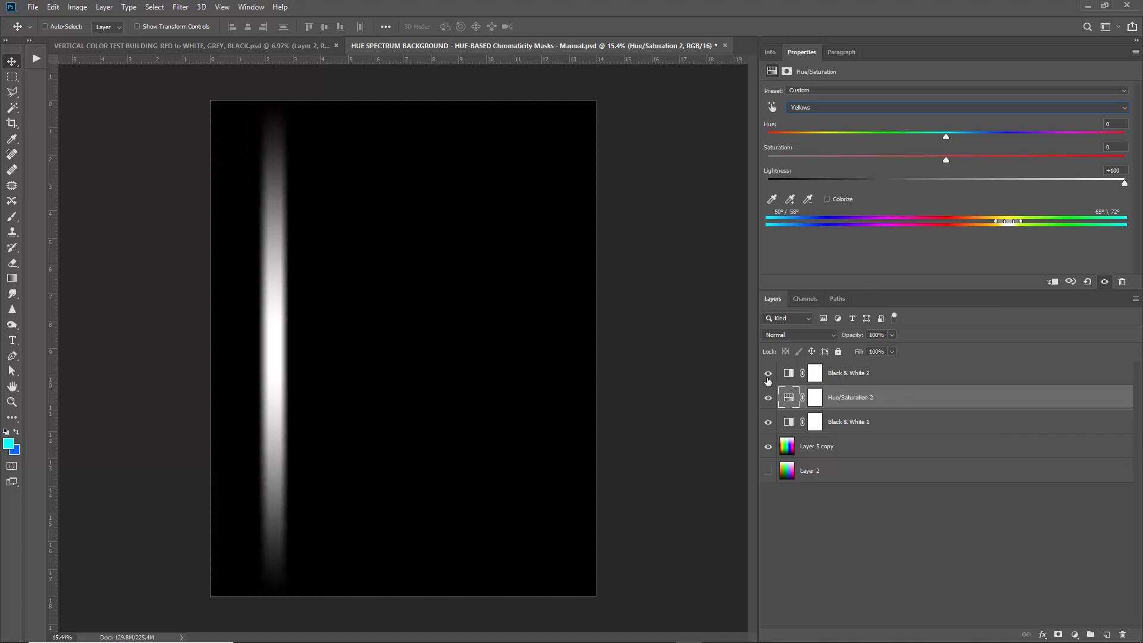
{"action": "mouse_move", "coordinate": [769, 422]}
{"action": "left_mouse_down"}
{"action": "mouse_move", "coordinate": [769, 374]}
{"action": "mouse_move", "coordinate": [770, 402]}
{"action": "left_mouse_up"}
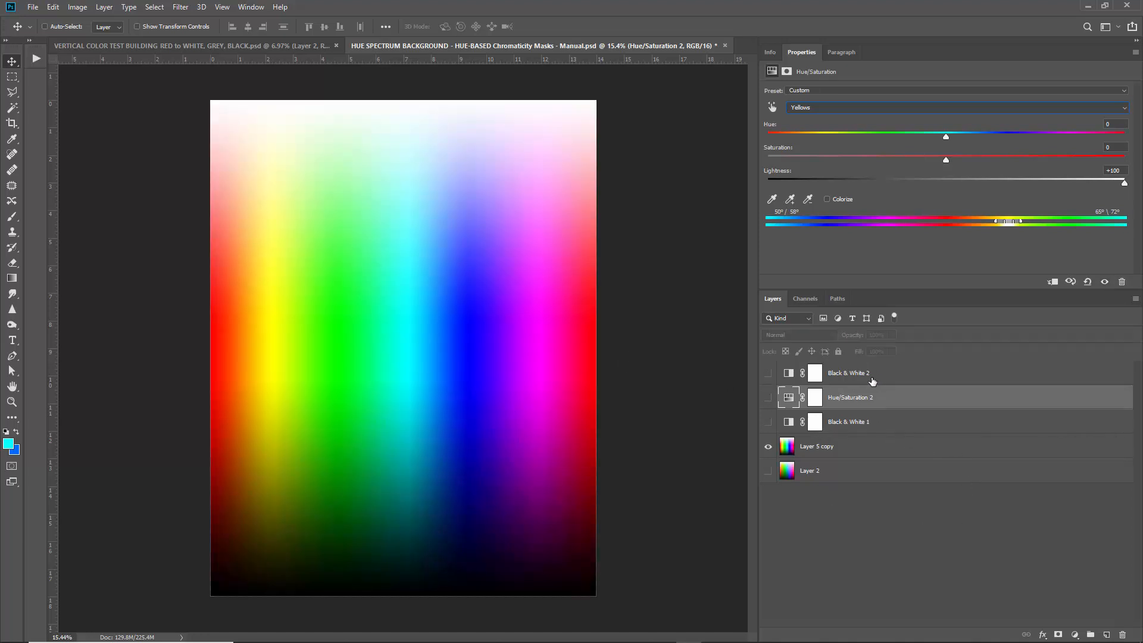
Open the ball-2516033.jpg photo from the desktop in Photoshop.
{"action": "left_click", "coordinate": [154, 8]}
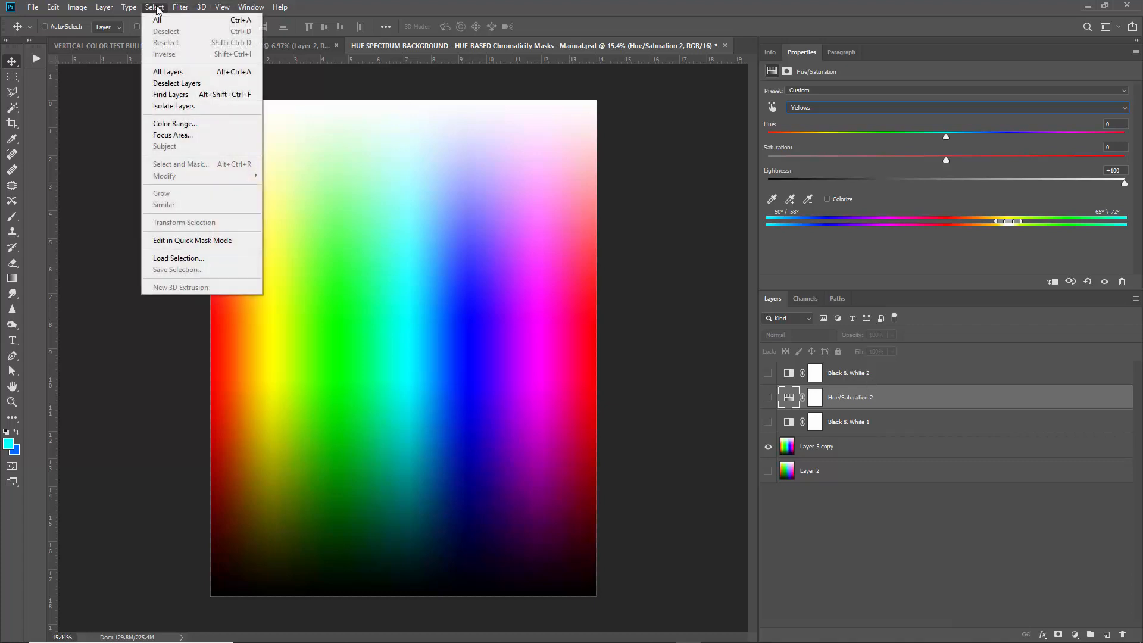
{"action": "left_click", "coordinate": [156, 8]}
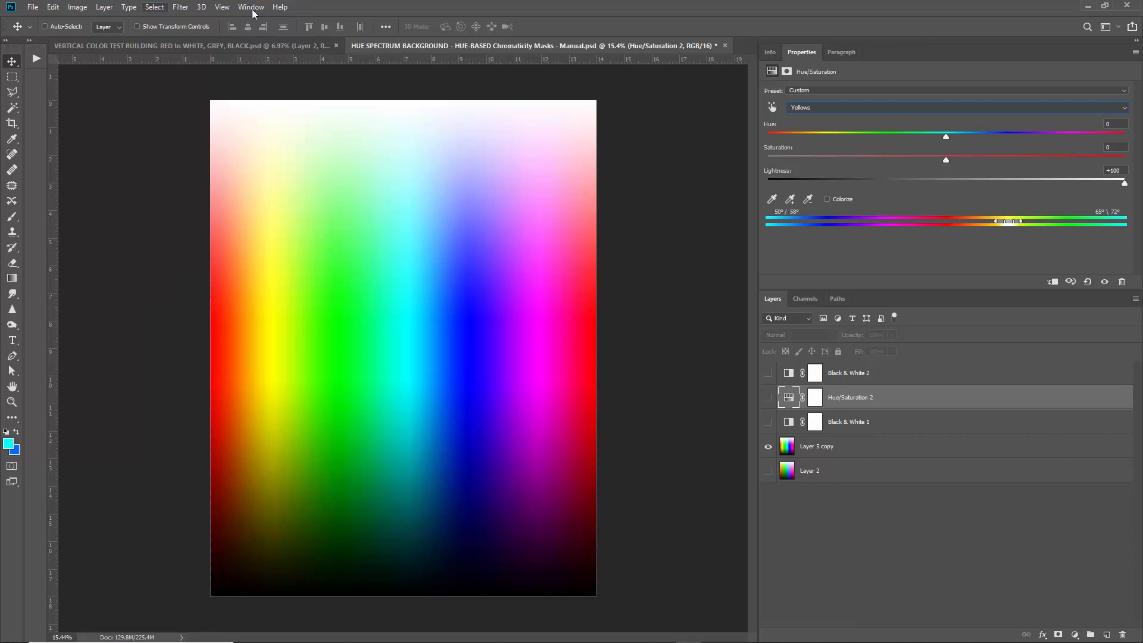
{"action": "left_click", "coordinate": [1088, 7]}
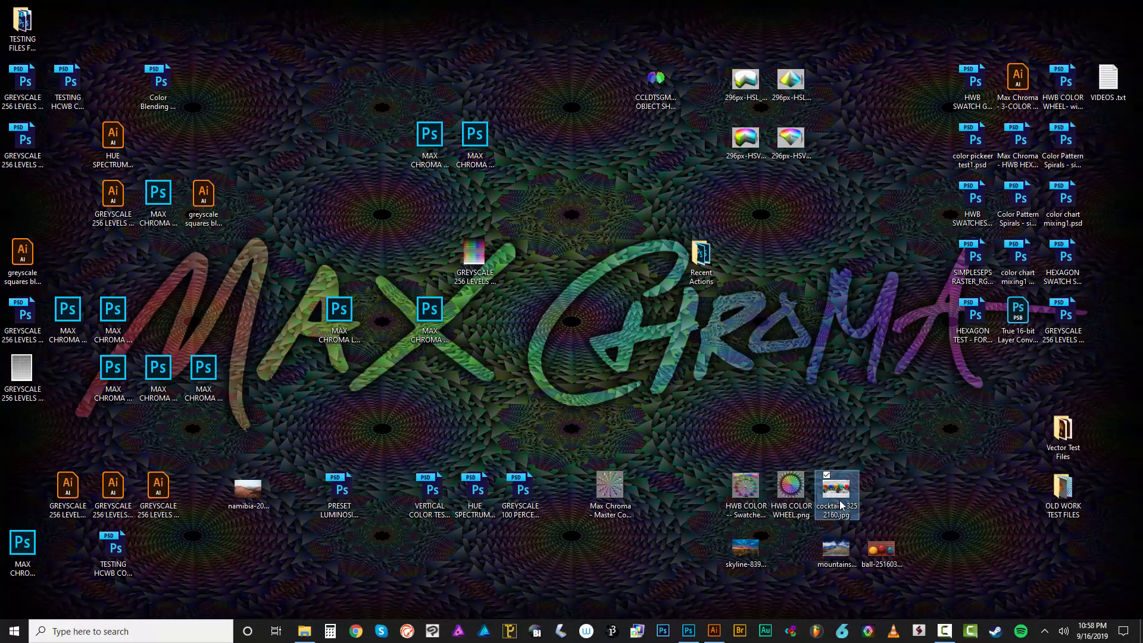
{"action": "left_click", "coordinate": [886, 555]}
{"action": "left_click_drag", "start_coordinate": [885, 560], "coordinate": [620, 33]}
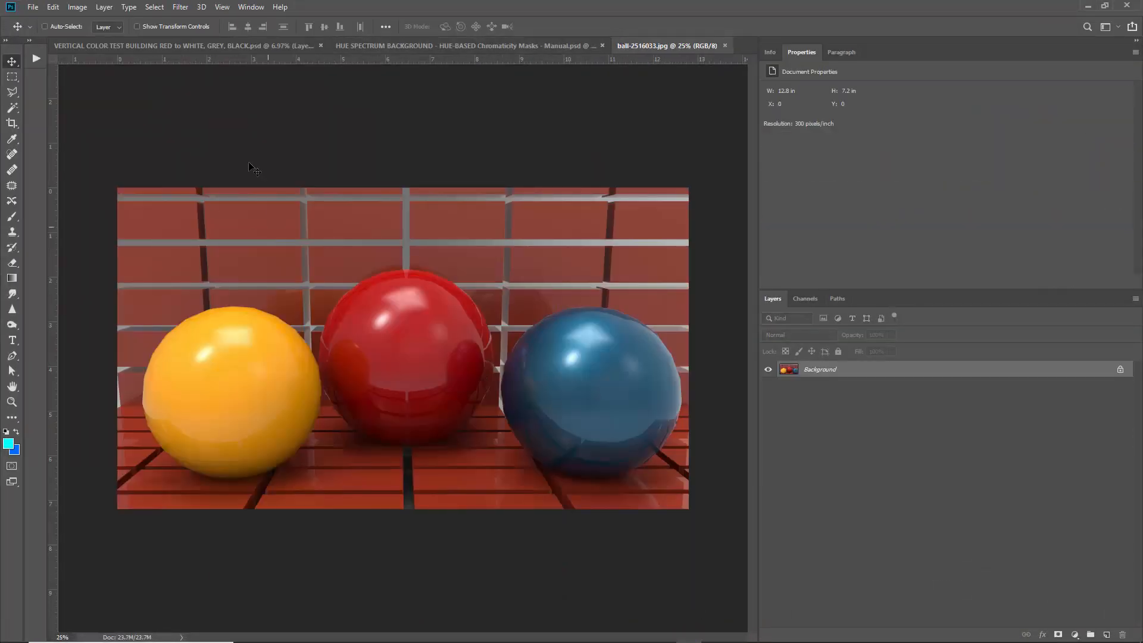
Copy Black & White 2, Hue/Saturation 2 and Black & White 1 from the spectrum document into the ball photo.
{"action": "left_click_drag", "start_coordinate": [413, 47], "coordinate": [224, 102]}
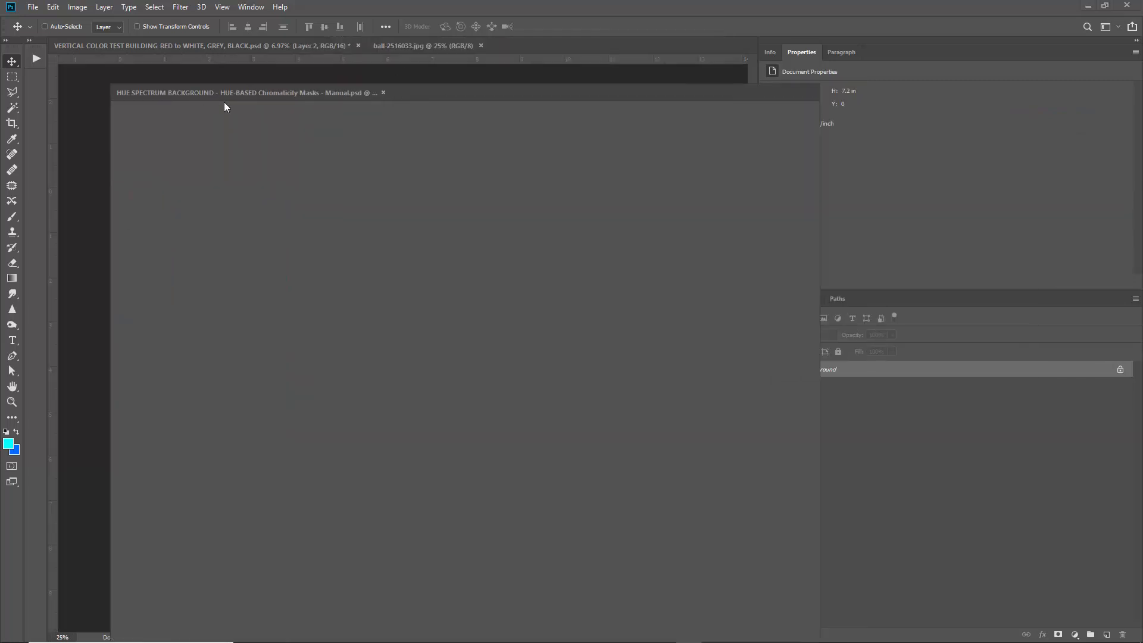
{"action": "left_click_drag", "start_coordinate": [330, 94], "coordinate": [211, 95]}
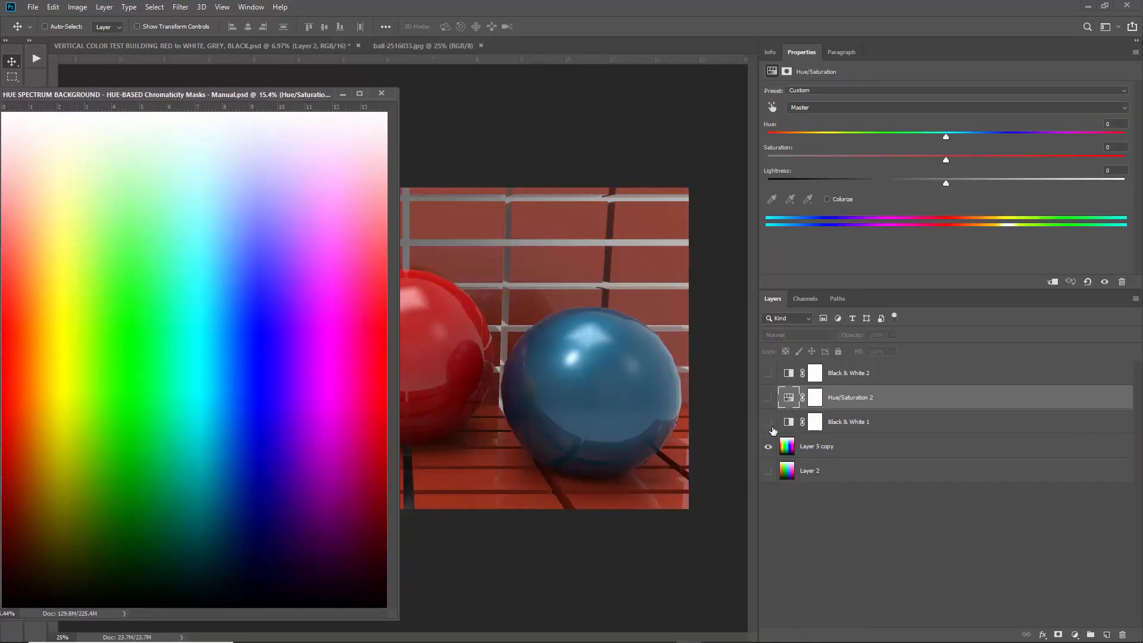
{"action": "left_click_drag", "start_coordinate": [768, 373], "coordinate": [768, 422]}
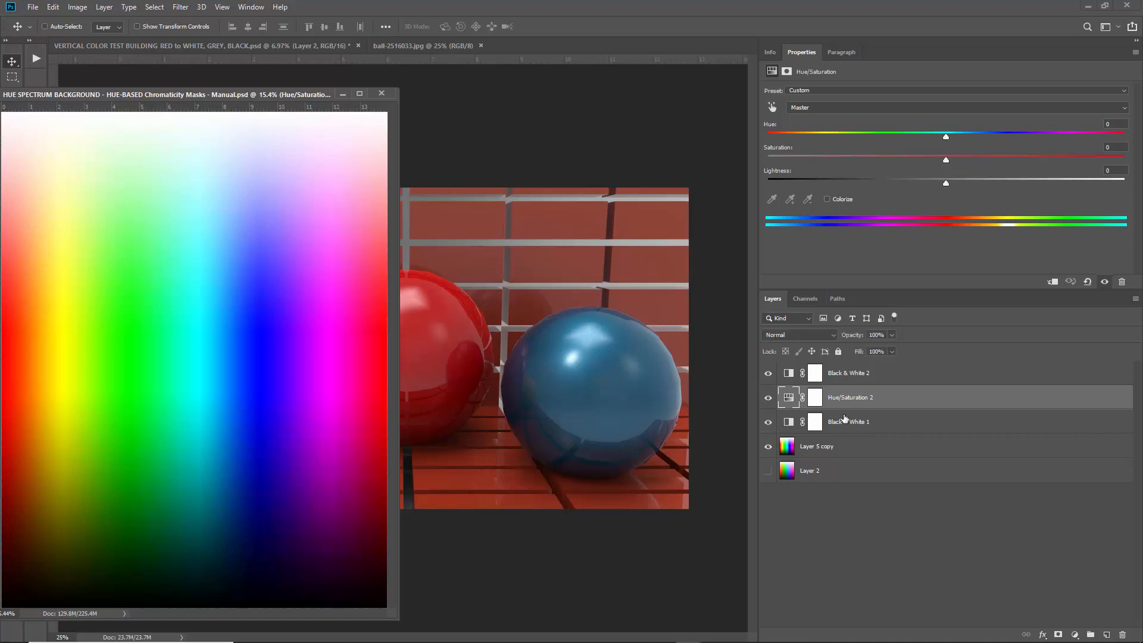
{"action": "left_click", "coordinate": [857, 422]}
{"action": "left_click", "coordinate": [864, 382], "text": "shift"}
{"action": "left_click_drag", "start_coordinate": [864, 382], "coordinate": [553, 318]}
{"action": "left_click", "coordinate": [342, 94]}
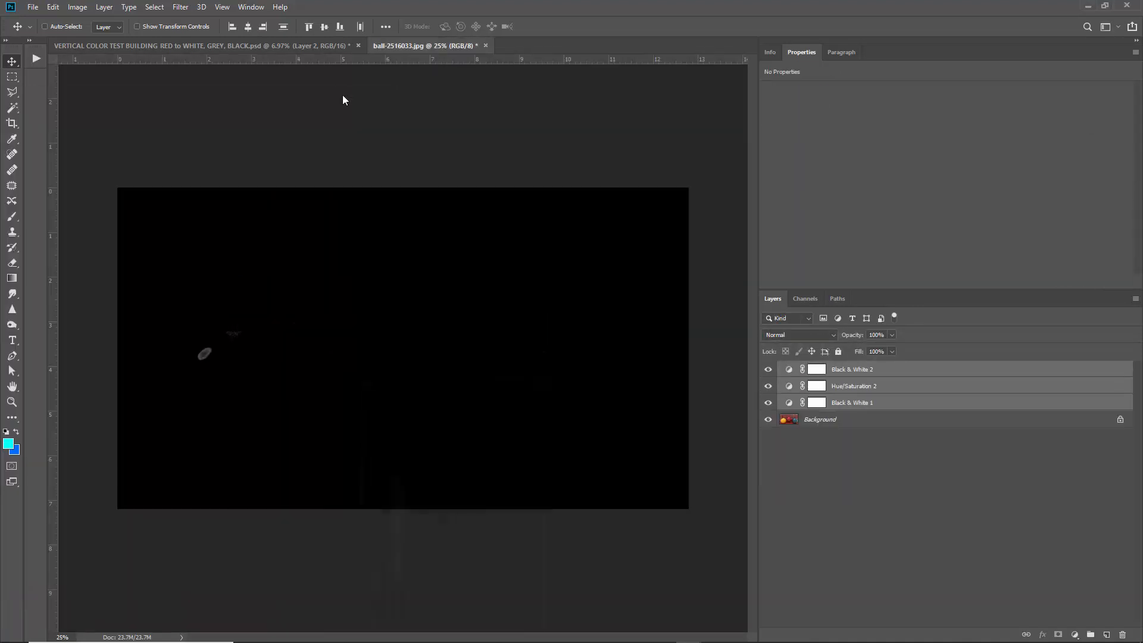
Hide the three copied adjustments, then show Black & White 1, Hue/Saturation 2 and Black & White 2 one by one.
{"action": "left_click", "coordinate": [886, 373]}
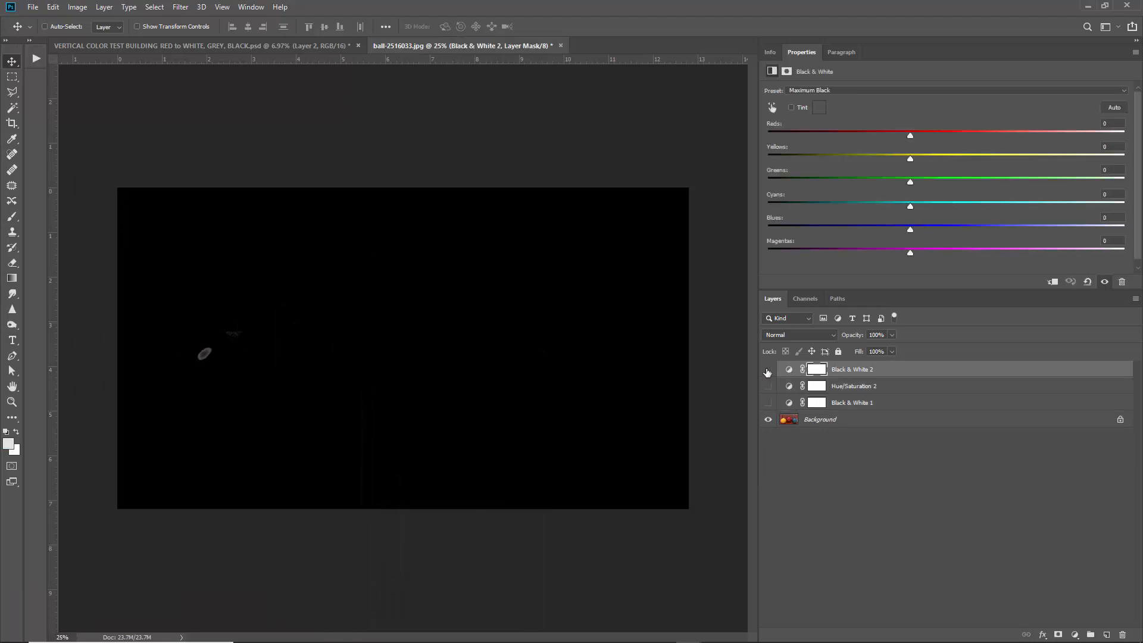
{"action": "left_click_drag", "start_coordinate": [767, 369], "coordinate": [768, 402]}
{"action": "left_click", "coordinate": [841, 406]}
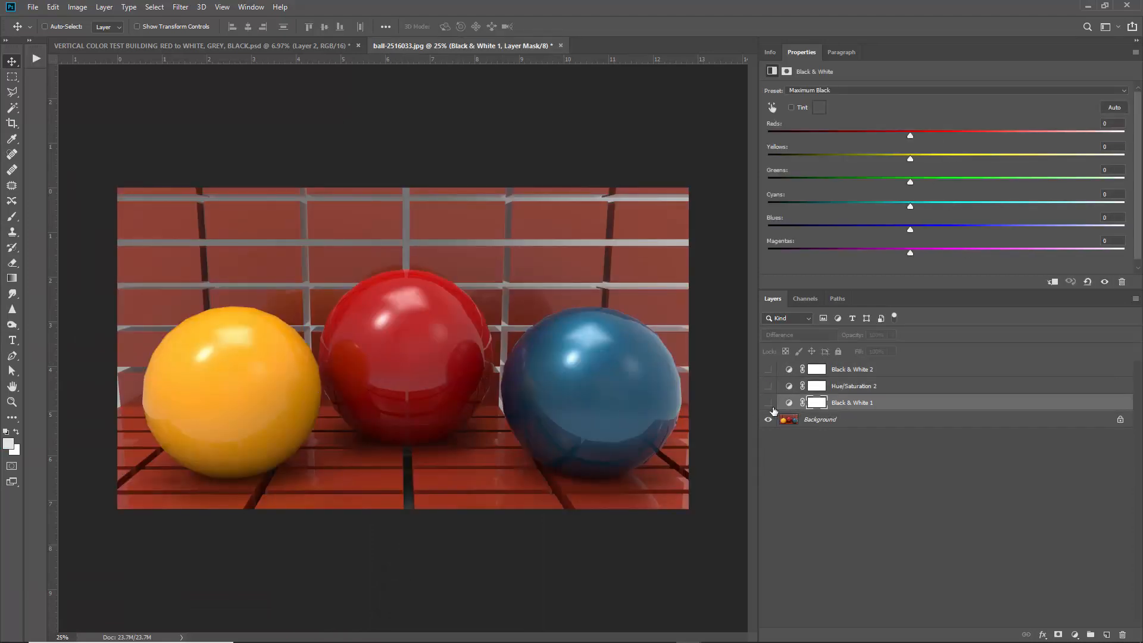
{"action": "left_click", "coordinate": [769, 403]}
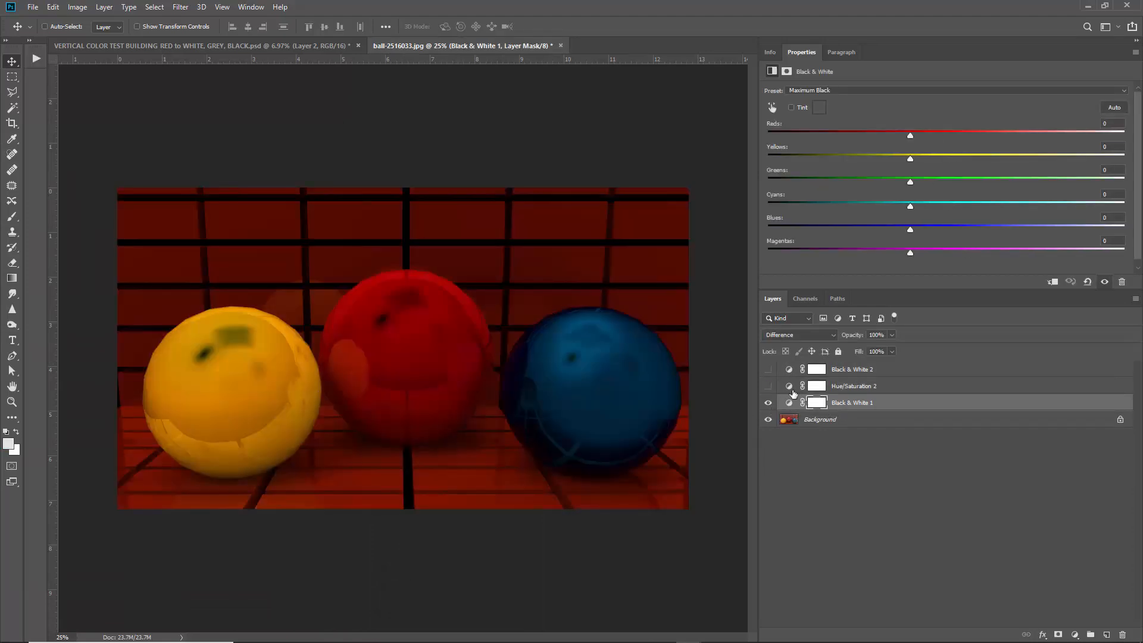
{"action": "left_click", "coordinate": [768, 387]}
{"action": "left_click", "coordinate": [851, 388]}
{"action": "left_click", "coordinate": [768, 371]}
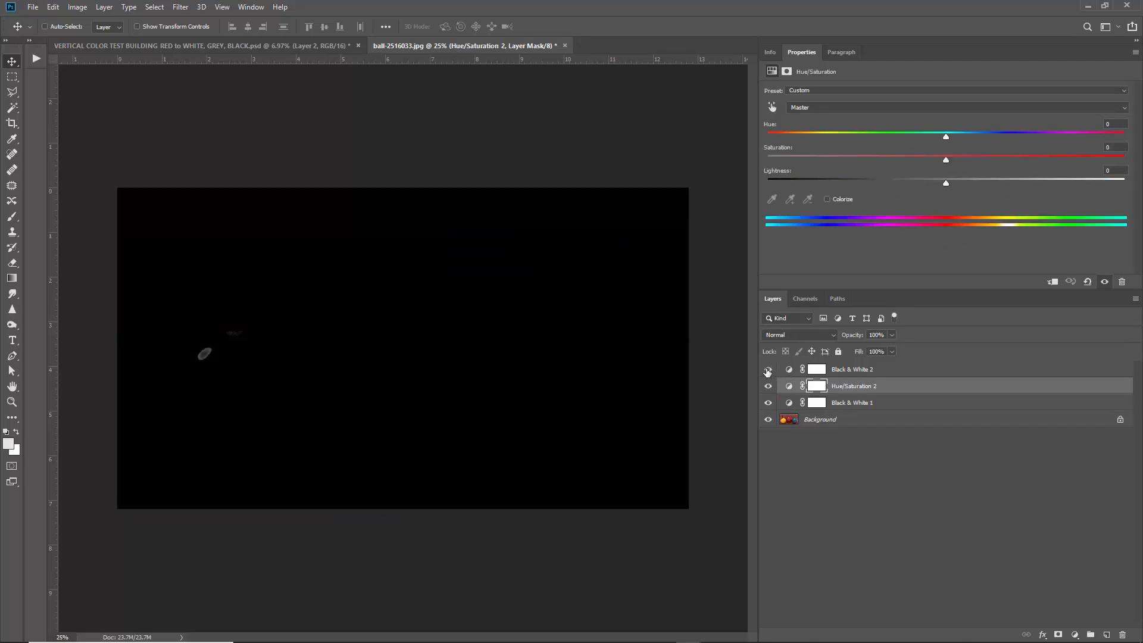
{"action": "left_click", "coordinate": [890, 369]}
Keep Hue/Saturation 2 on Master, hide all three adjustments and select the Background layer.
{"action": "left_click", "coordinate": [871, 385]}
{"action": "left_click", "coordinate": [789, 386]}
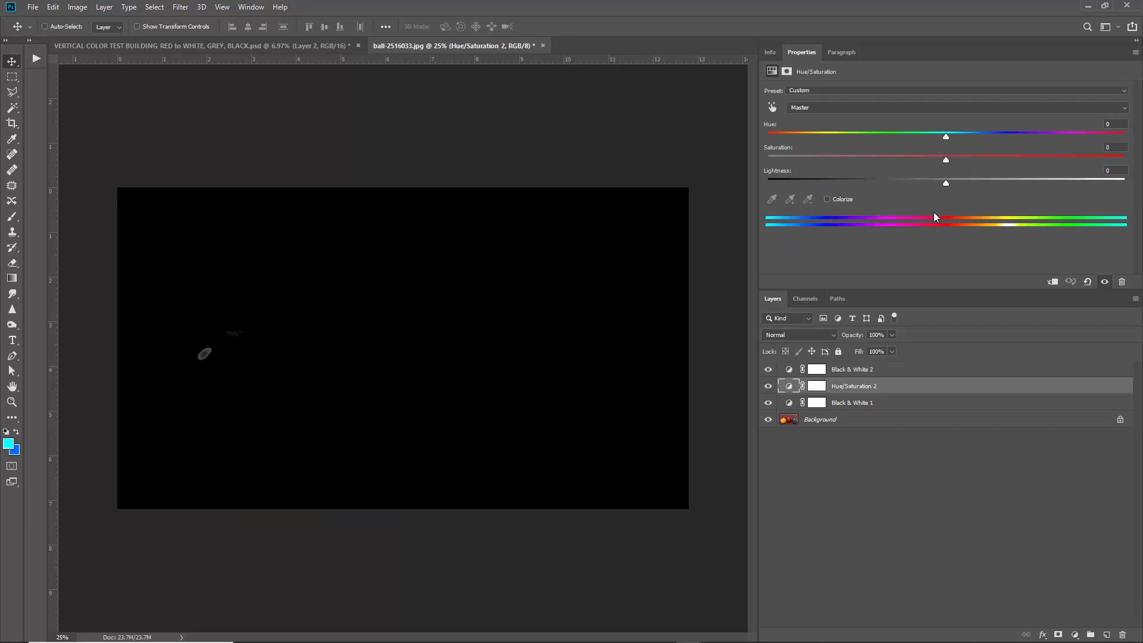
{"action": "left_click", "coordinate": [845, 107]}
{"action": "left_click", "coordinate": [838, 107]}
{"action": "left_click_drag", "start_coordinate": [768, 369], "coordinate": [768, 402]}
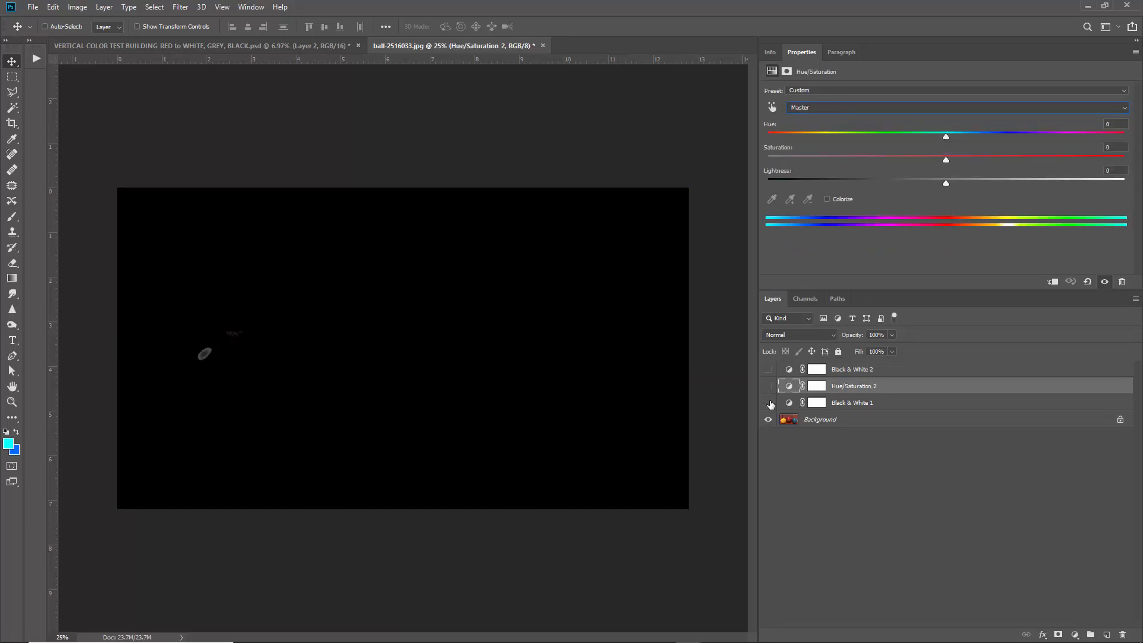
{"action": "left_click", "coordinate": [822, 420]}
{"action": "left_click", "coordinate": [154, 7]}
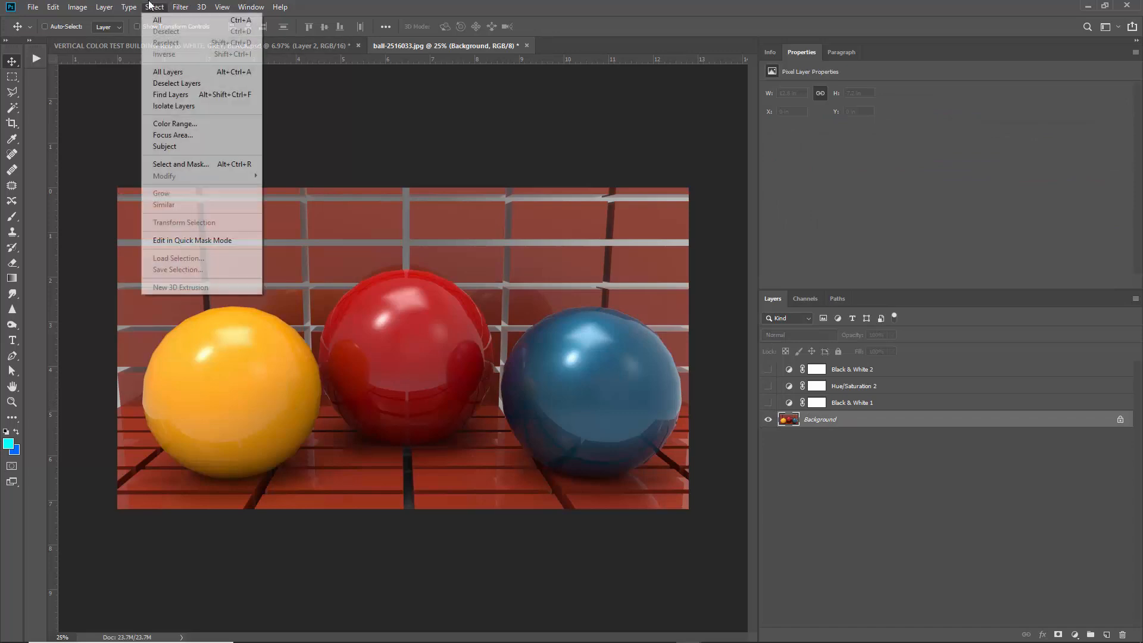
Preview a Yellows Color Range selection, then cancel it.
{"action": "left_click", "coordinate": [164, 122]}
{"action": "left_click", "coordinate": [720, 229]}
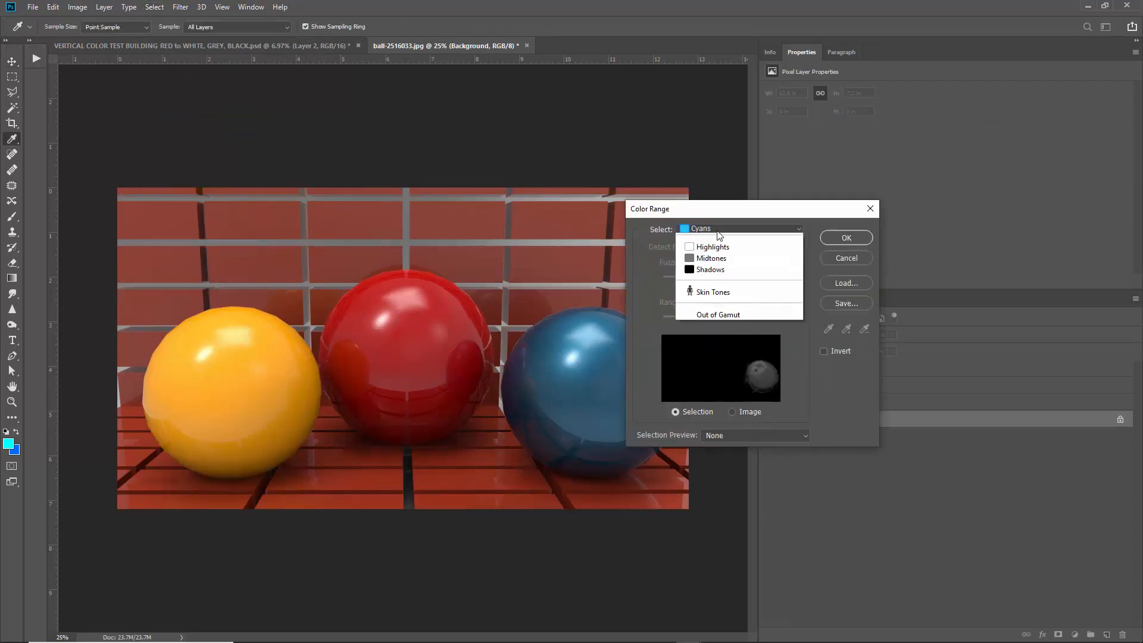
{"action": "left_click", "coordinate": [714, 279]}
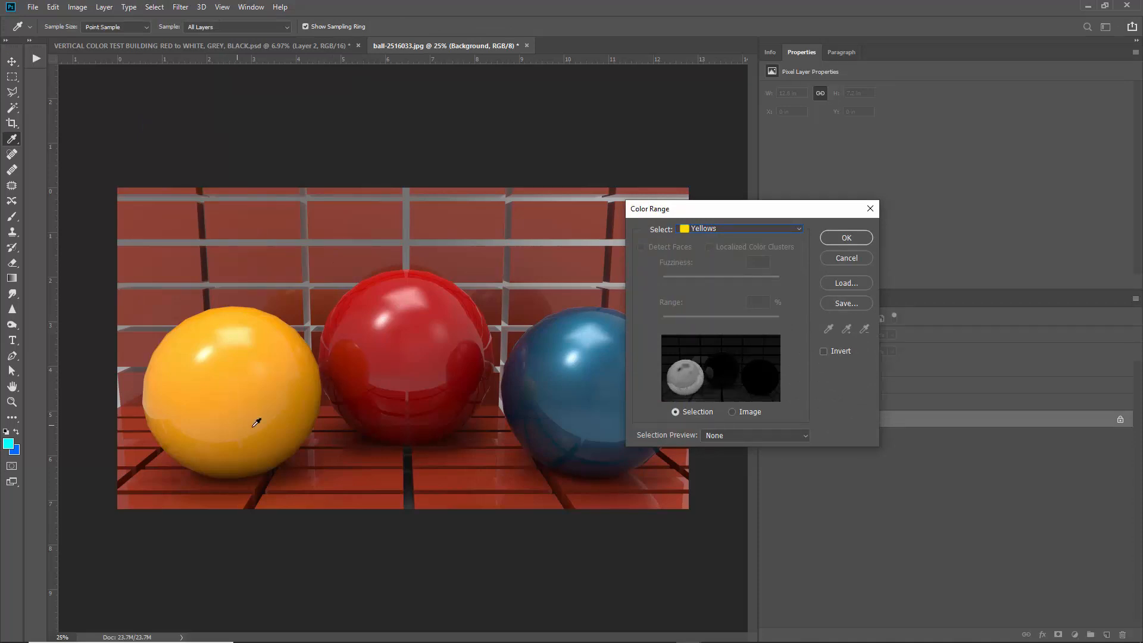
{"action": "left_click", "coordinate": [851, 263]}
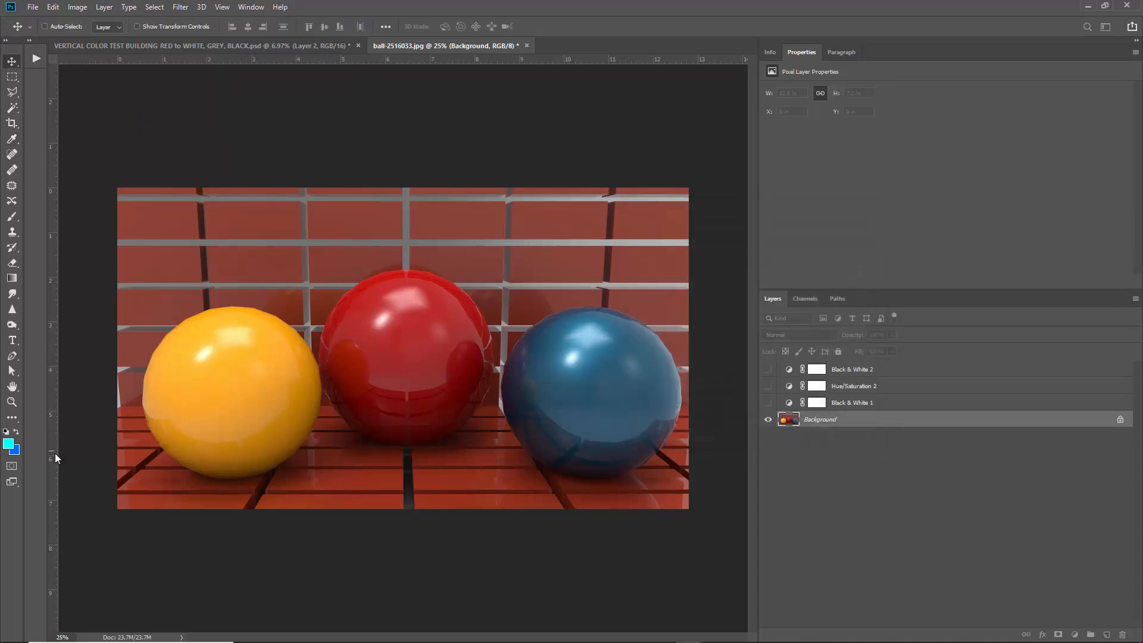
Sample the yellow ball's highlight in the Color Picker, cancel, then re-show the three adjustment layers.
{"action": "left_click", "coordinate": [8, 443]}
{"action": "left_click", "coordinate": [224, 380]}
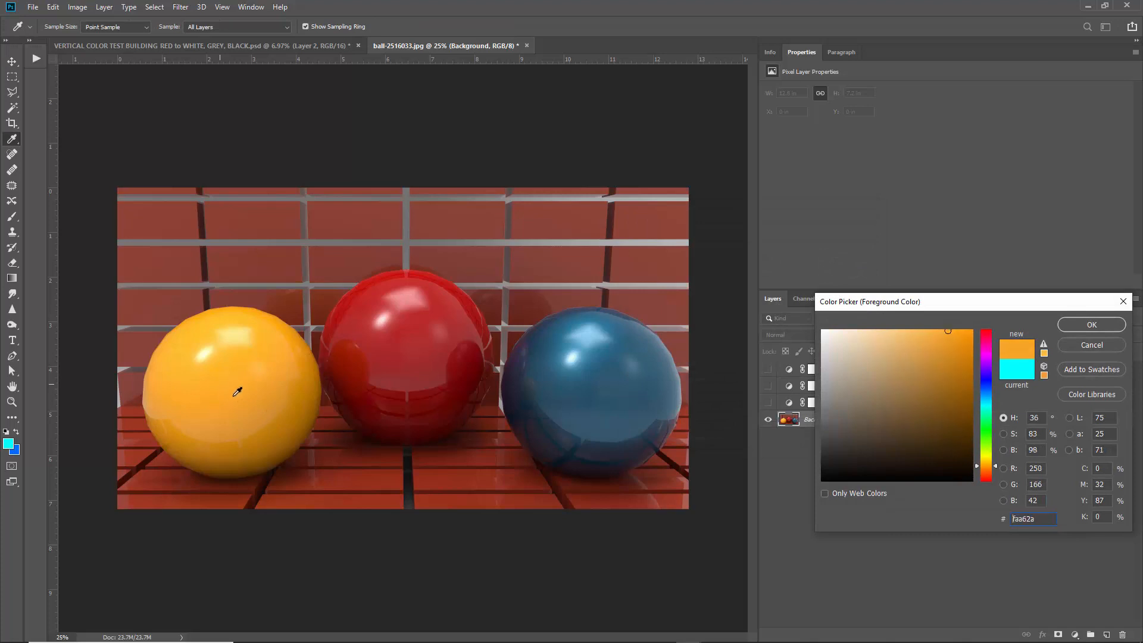
{"action": "left_click", "coordinate": [235, 358]}
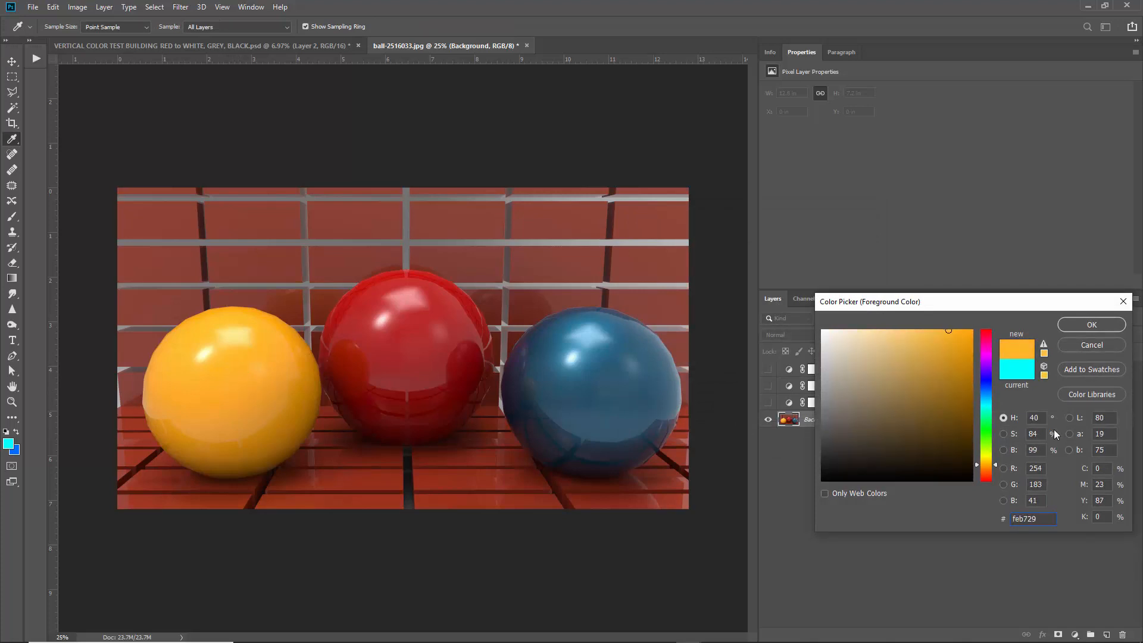
{"action": "left_click", "coordinate": [195, 348]}
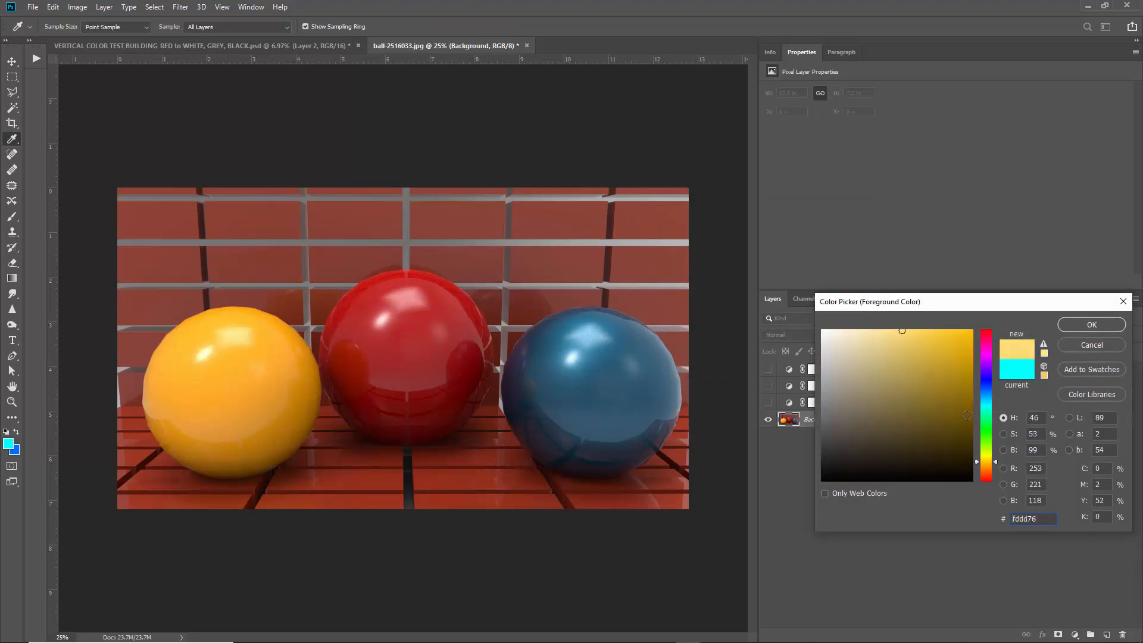
{"action": "left_click", "coordinate": [207, 352]}
{"action": "left_click", "coordinate": [205, 352]}
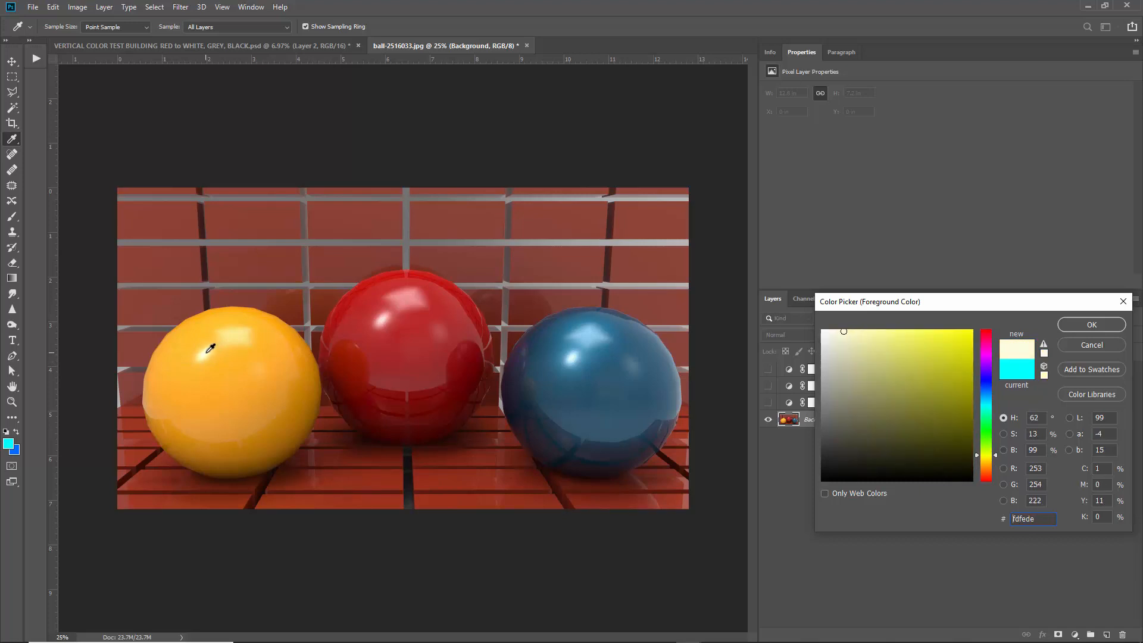
{"action": "left_click", "coordinate": [206, 352]}
{"action": "left_click", "coordinate": [207, 352]}
{"action": "left_click", "coordinate": [209, 349]}
{"action": "left_click", "coordinate": [1071, 347]}
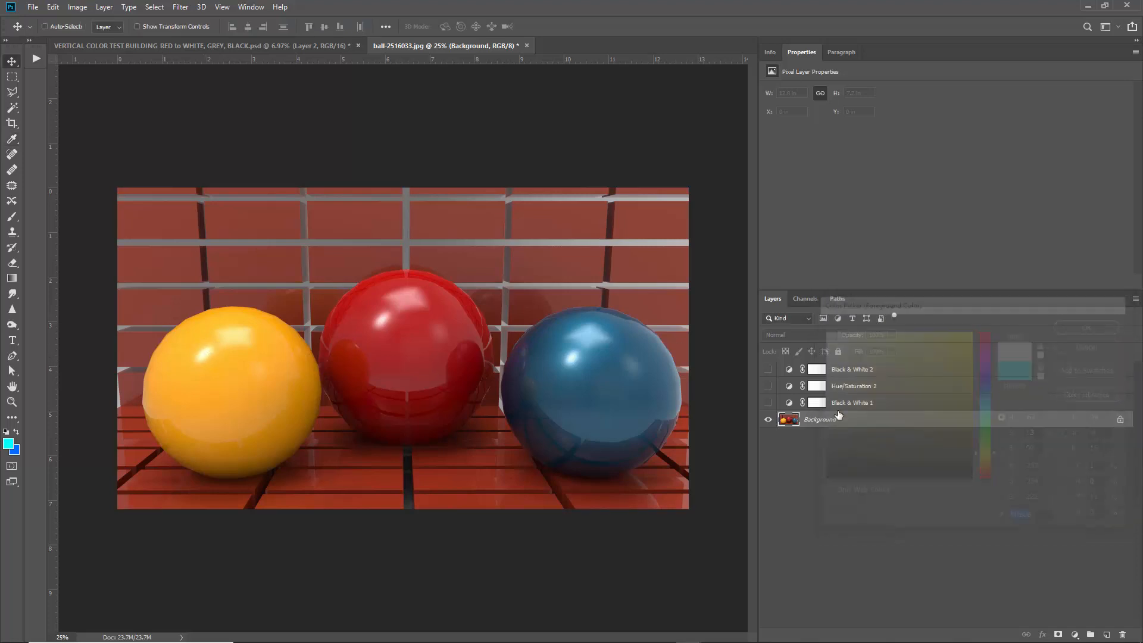
{"action": "left_click_drag", "start_coordinate": [769, 402], "coordinate": [771, 367]}
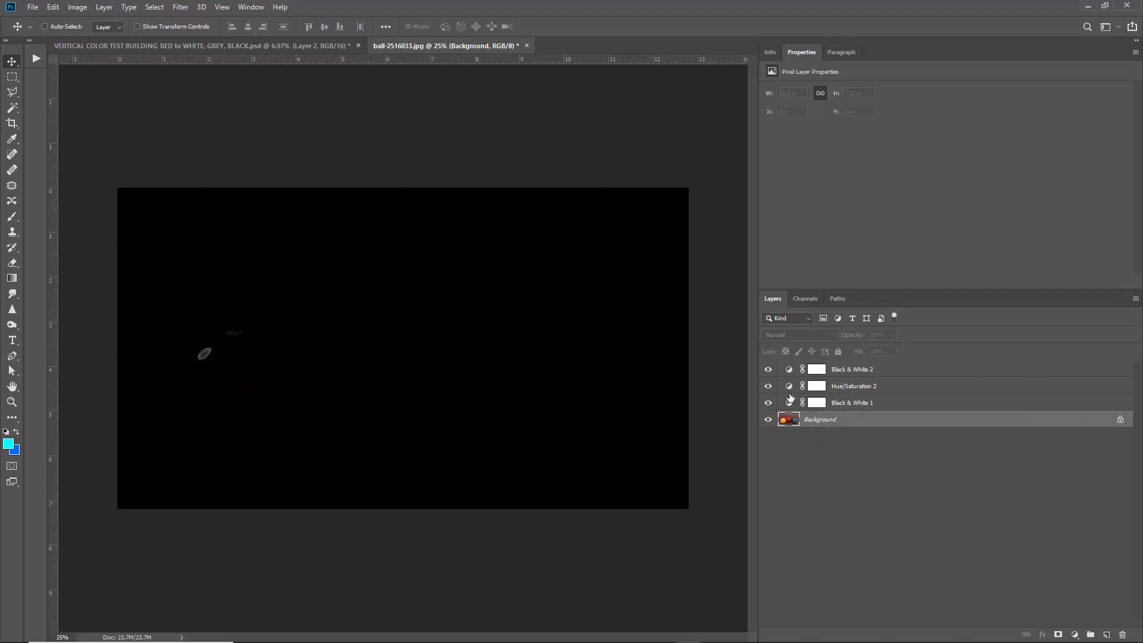
Switch Hue/Saturation 2 to Yellows and slide its range left to about 26°–72°, whitening the yellow ball.
{"action": "left_click", "coordinate": [790, 387]}
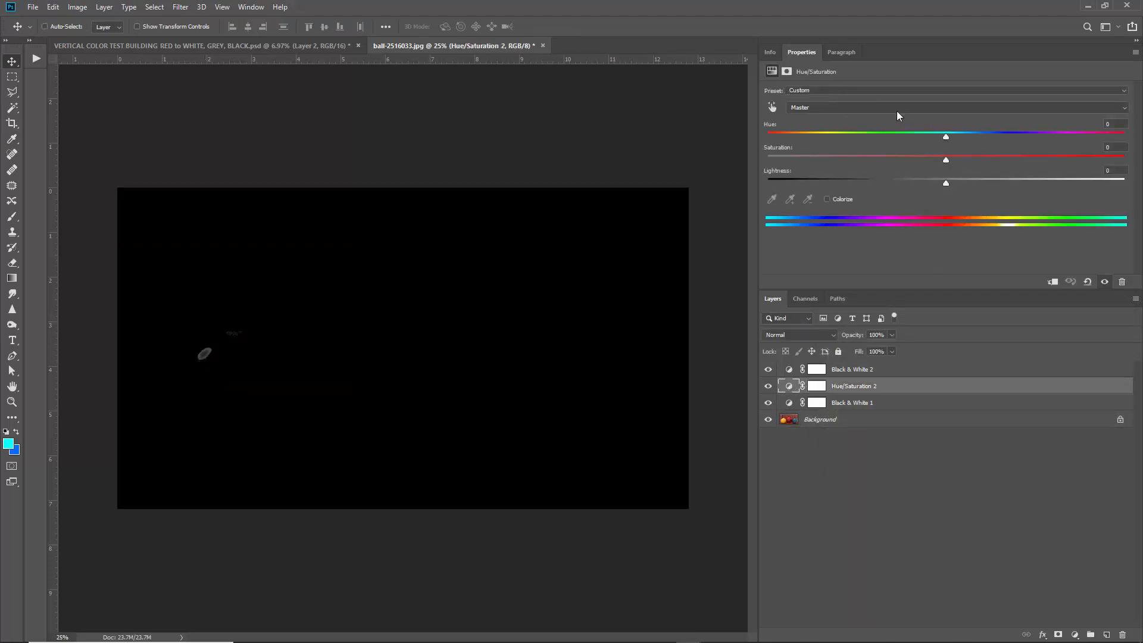
{"action": "left_click", "coordinate": [840, 107]}
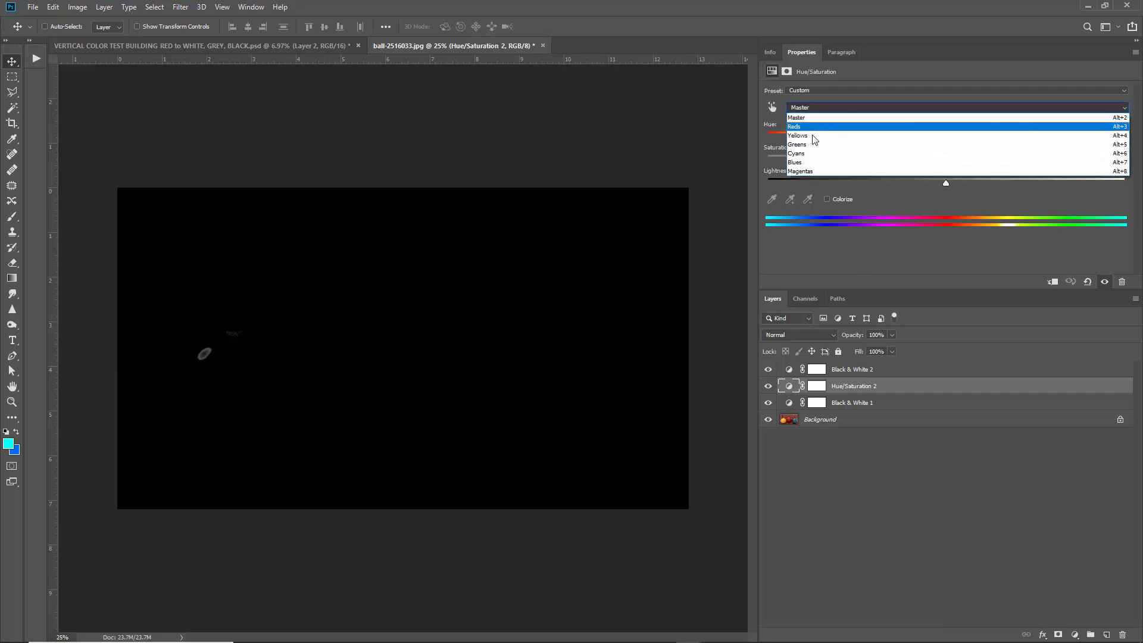
{"action": "left_click", "coordinate": [809, 137]}
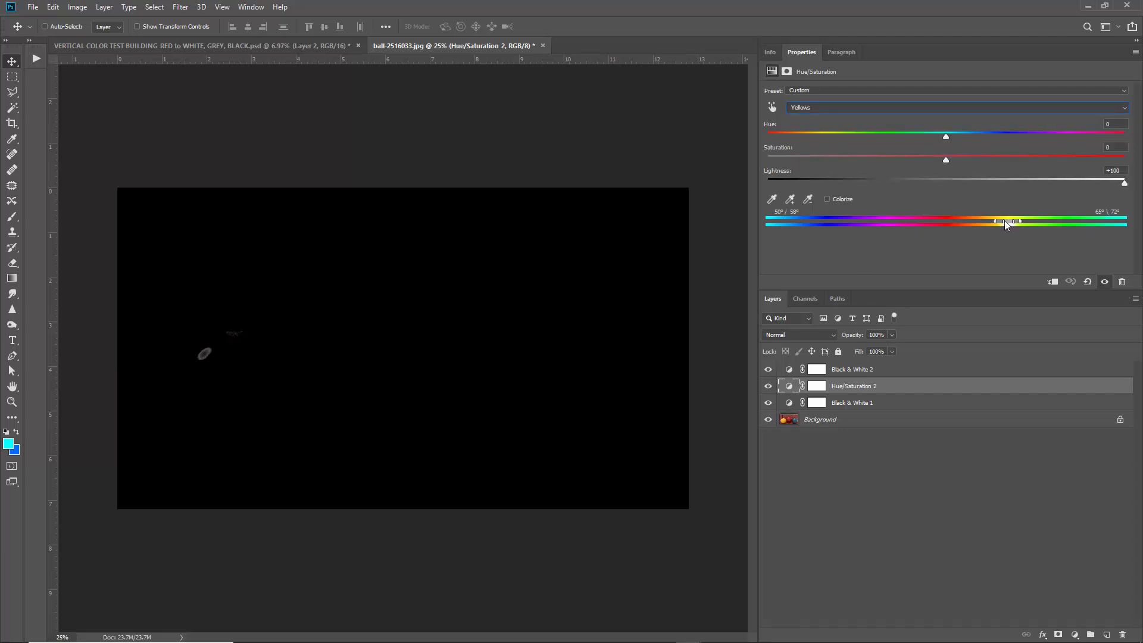
{"action": "left_click_drag", "start_coordinate": [1000, 222], "coordinate": [978, 226]}
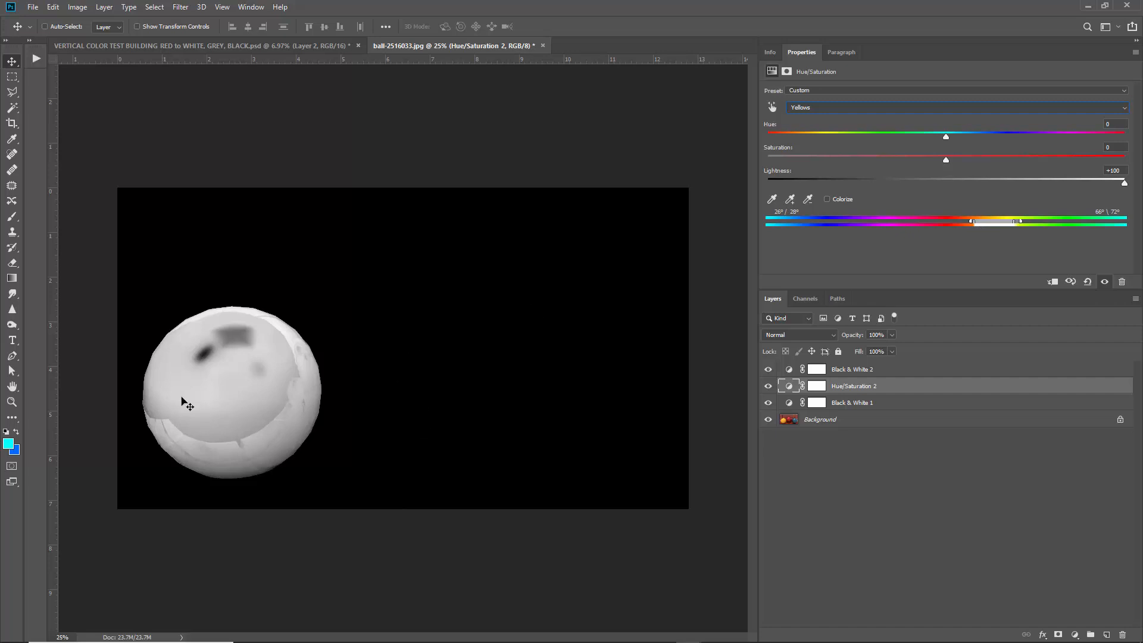
Hide and re-show the three adjustment layers to compare against the original photo.
{"action": "left_click", "coordinate": [767, 419], "text": "alt"}
{"action": "left_click", "coordinate": [844, 420]}
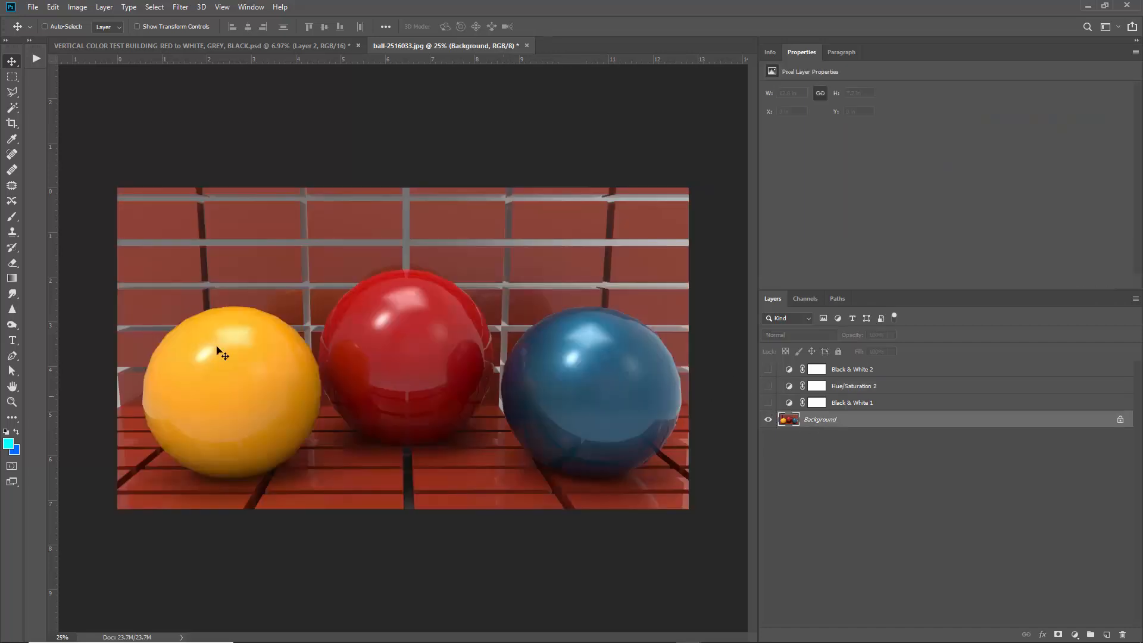
{"action": "left_click_drag", "start_coordinate": [768, 401], "coordinate": [767, 369]}
{"action": "left_click", "coordinate": [882, 368]}
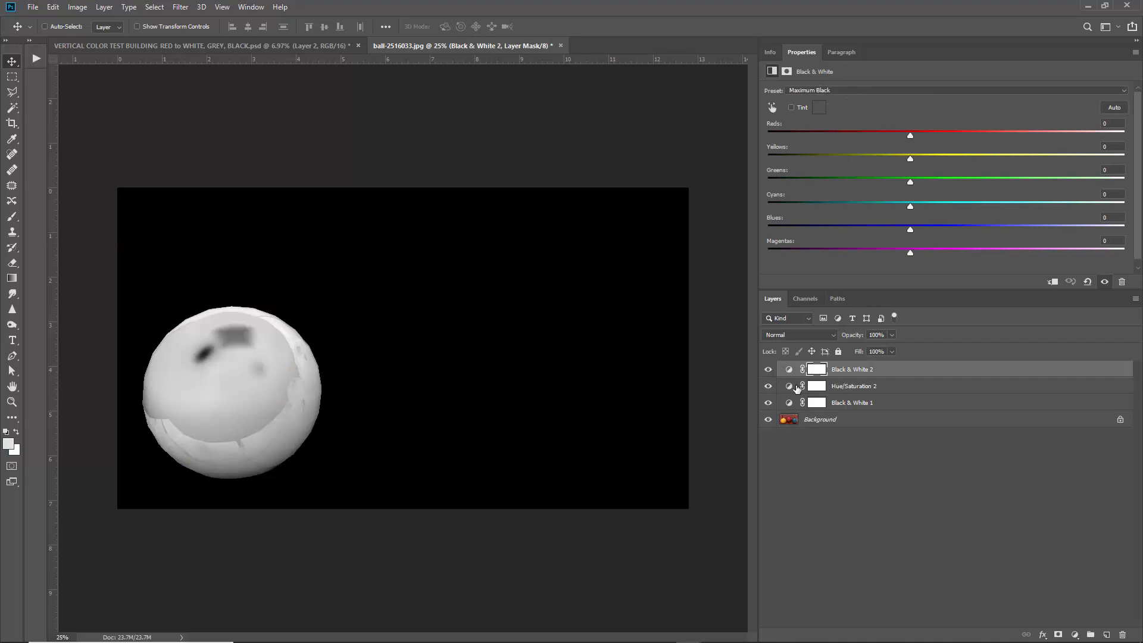
Tweak Hue/Saturation 2's Yellows range handles, settling back at roughly 26°–72°.
{"action": "left_click", "coordinate": [820, 385]}
{"action": "left_click", "coordinate": [819, 106]}
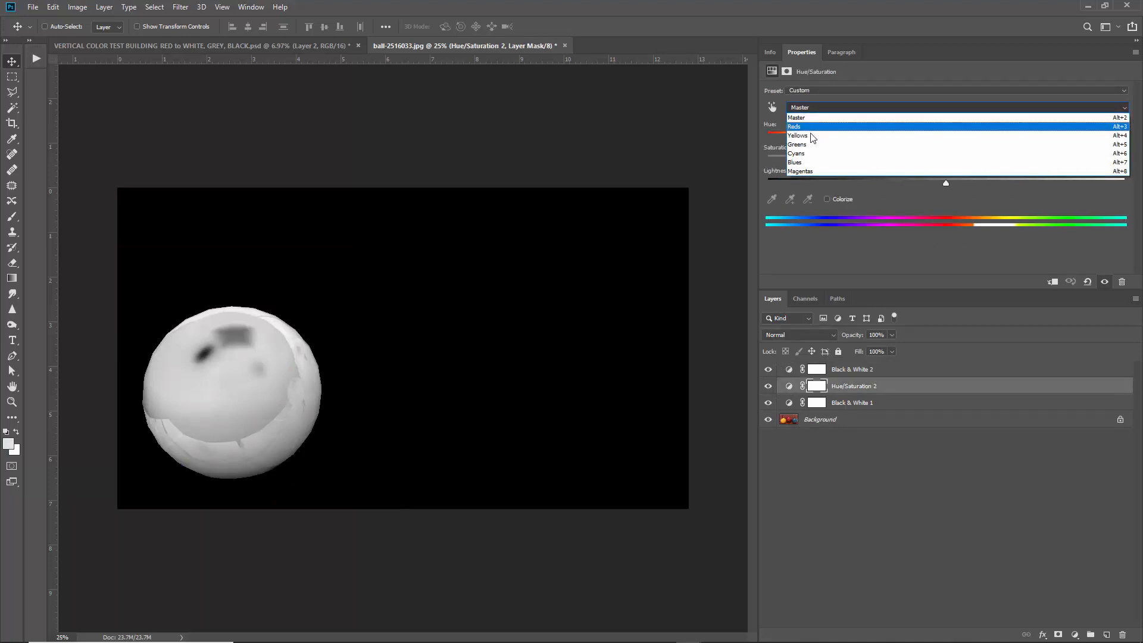
{"action": "left_click", "coordinate": [808, 135]}
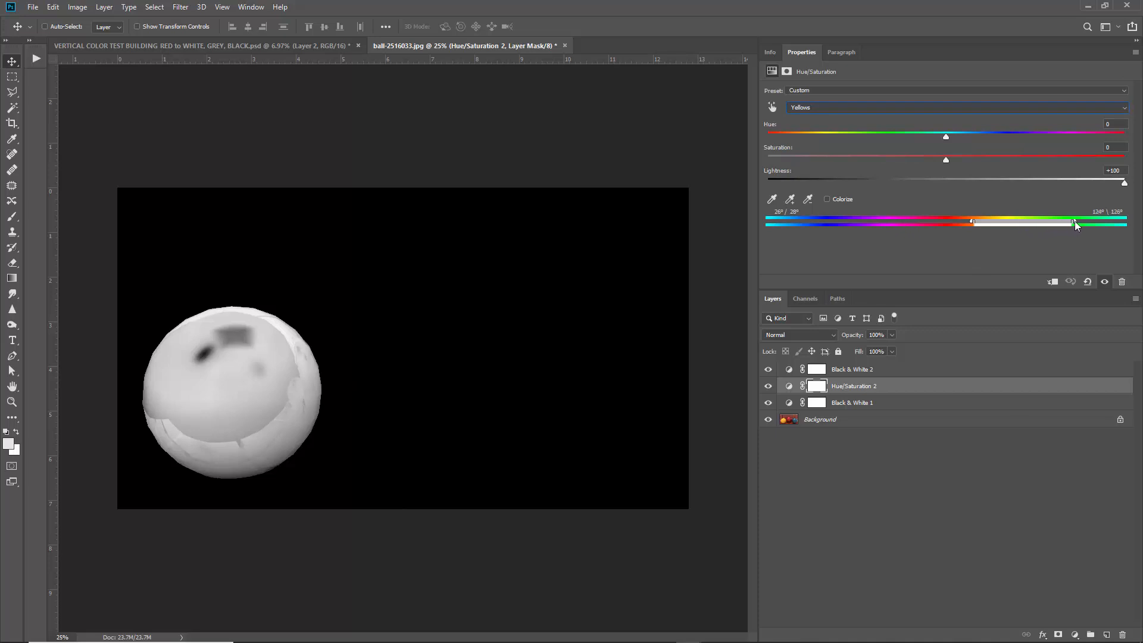
{"action": "left_click_drag", "start_coordinate": [1112, 221], "coordinate": [1118, 222]}
{"action": "left_click_drag", "start_coordinate": [1001, 226], "coordinate": [998, 226]}
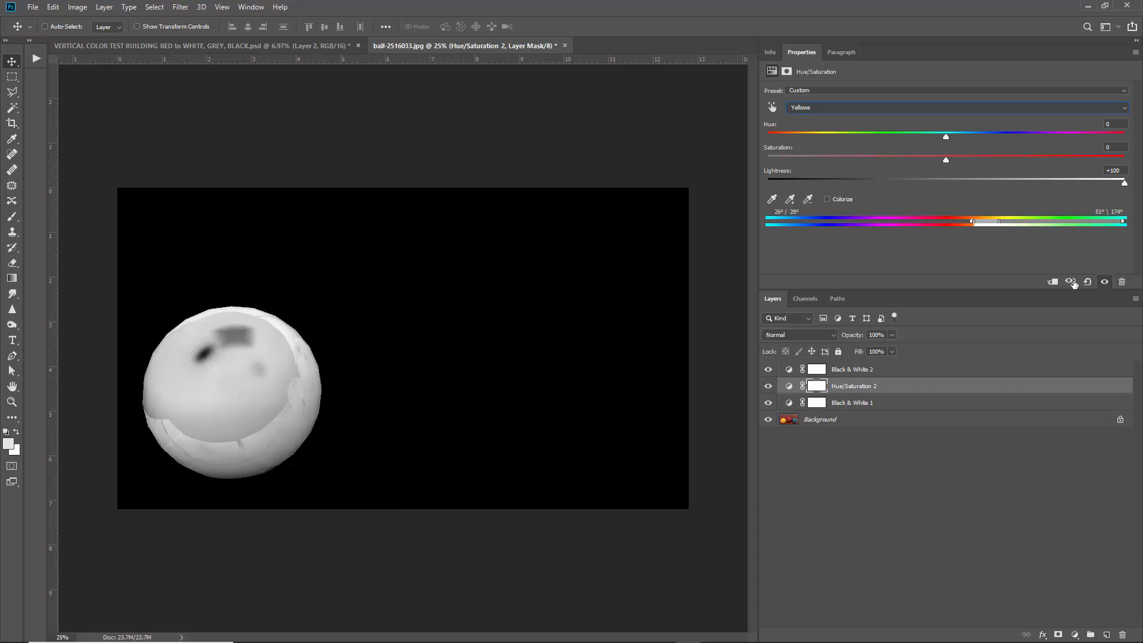
{"action": "left_click_drag", "start_coordinate": [1108, 226], "coordinate": [997, 237]}
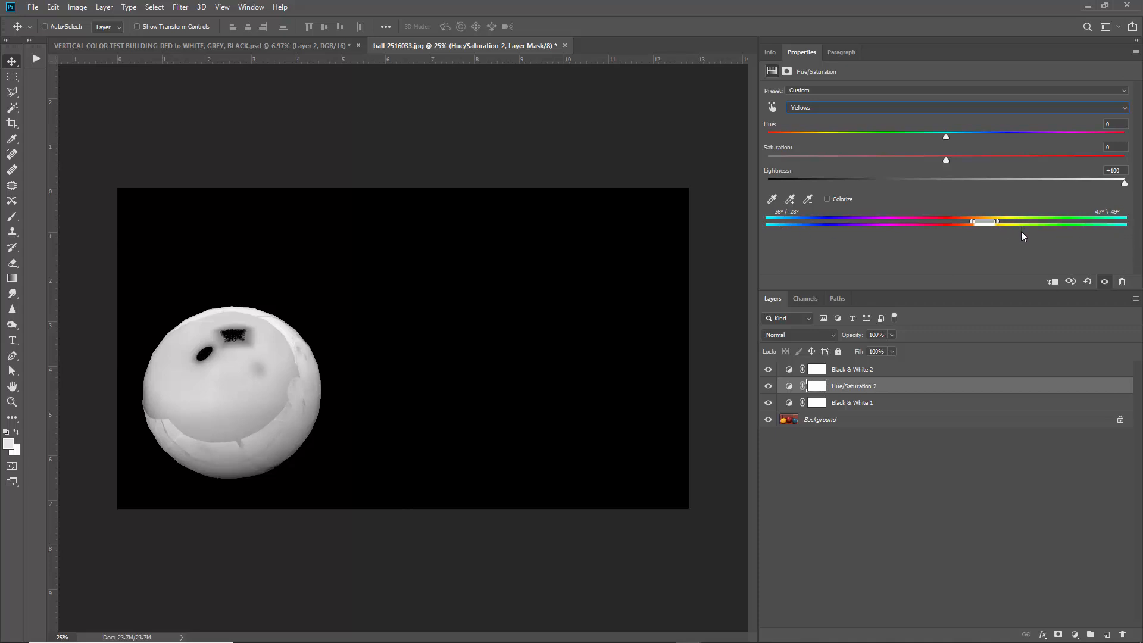
{"action": "left_click_drag", "start_coordinate": [999, 224], "coordinate": [1005, 223]}
Stamp the visible yellow-ball mask into a new Layer 1 and hide it.
{"action": "left_click", "coordinate": [927, 370]}
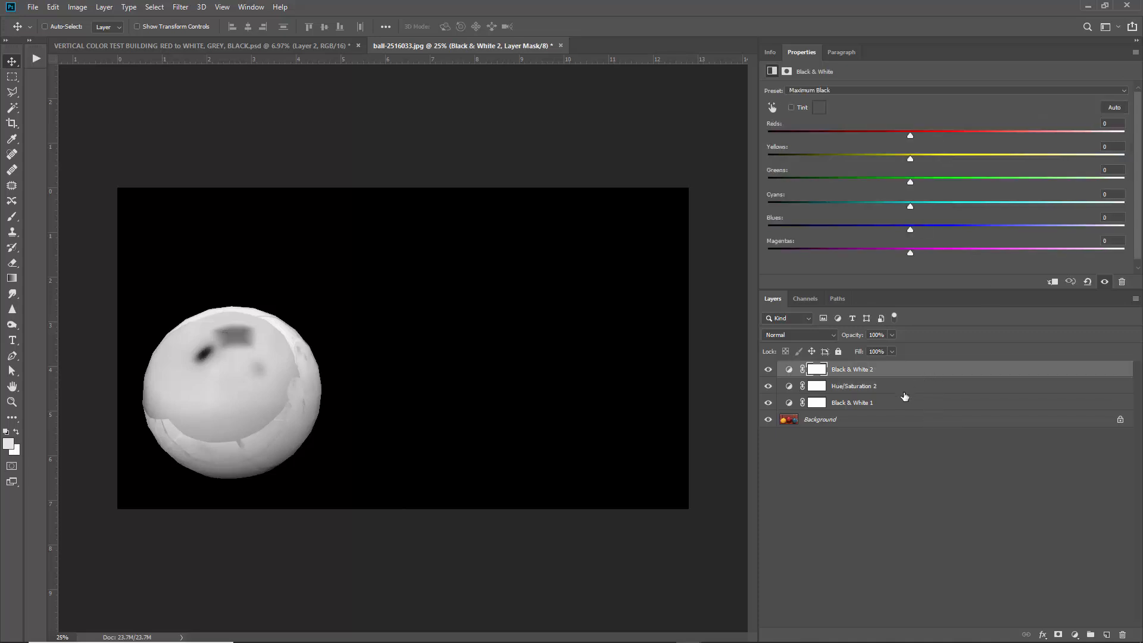
{"action": "left_click", "coordinate": [906, 404], "text": "shift"}
{"action": "left_click", "coordinate": [976, 369]}
{"action": "left_click", "coordinate": [1106, 633]}
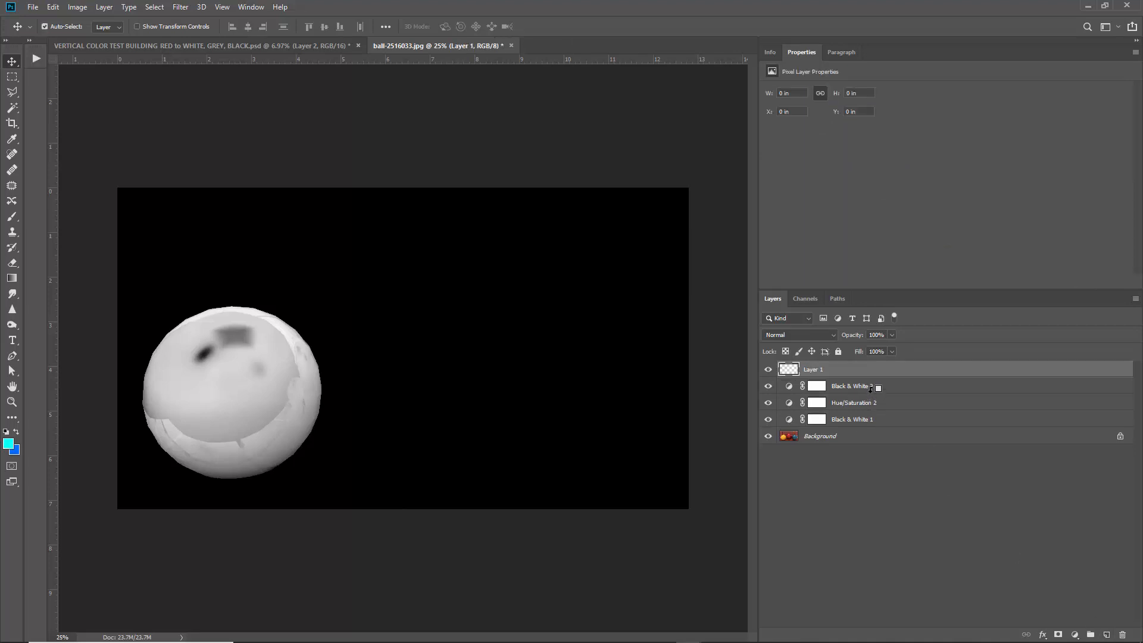
{"action": "key", "text": "ctrl+shift+alt+e"}
{"action": "left_click", "coordinate": [769, 370]}
Duplicate Hue/Saturation 2, hide the copy, and reselect the original adjustment.
{"action": "left_click", "coordinate": [792, 401]}
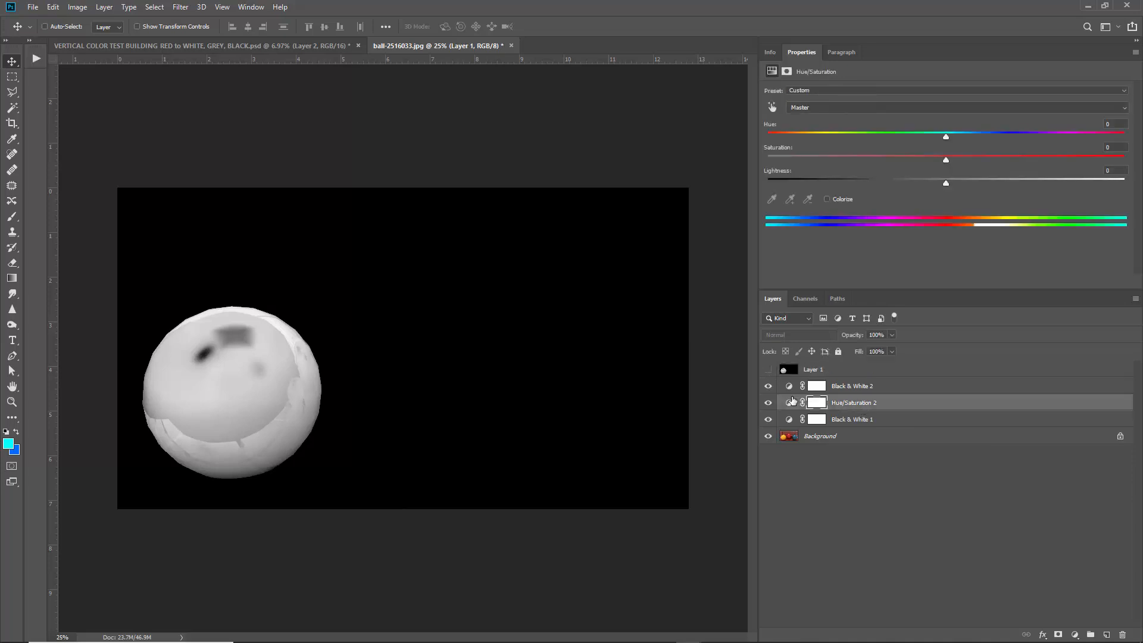
{"action": "key", "text": "ctrl+j"}
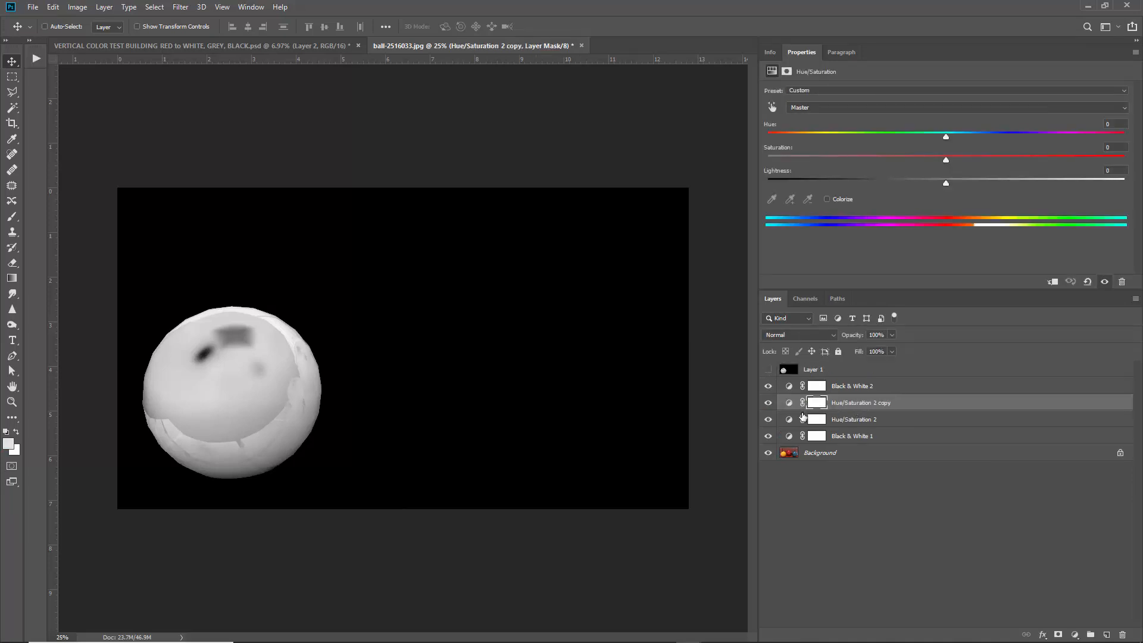
{"action": "left_click", "coordinate": [768, 402]}
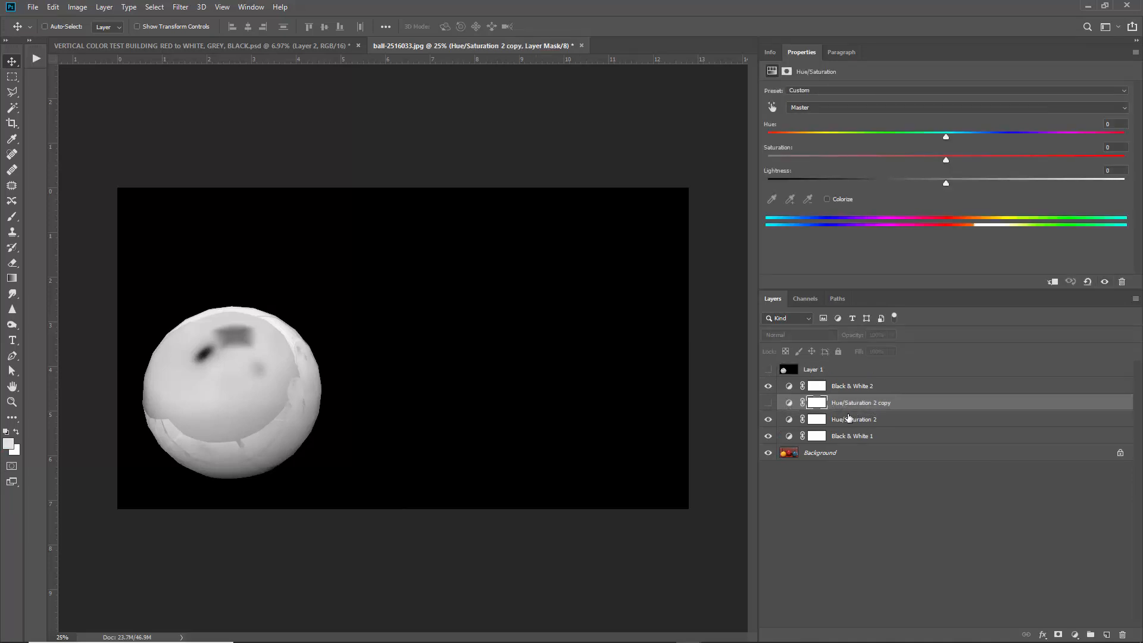
{"action": "left_click", "coordinate": [848, 418]}
{"action": "left_click", "coordinate": [825, 111]}
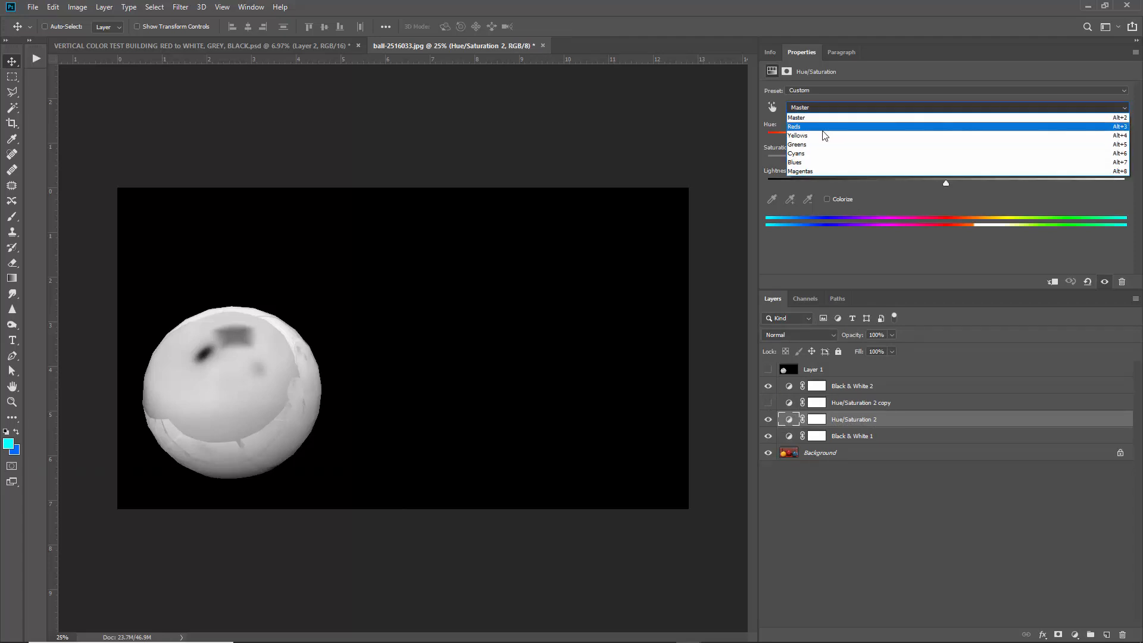
Reset Hue/Saturation 2's Yellows Lightness to 0 and switch to the Cyans range.
{"action": "left_click", "coordinate": [808, 137]}
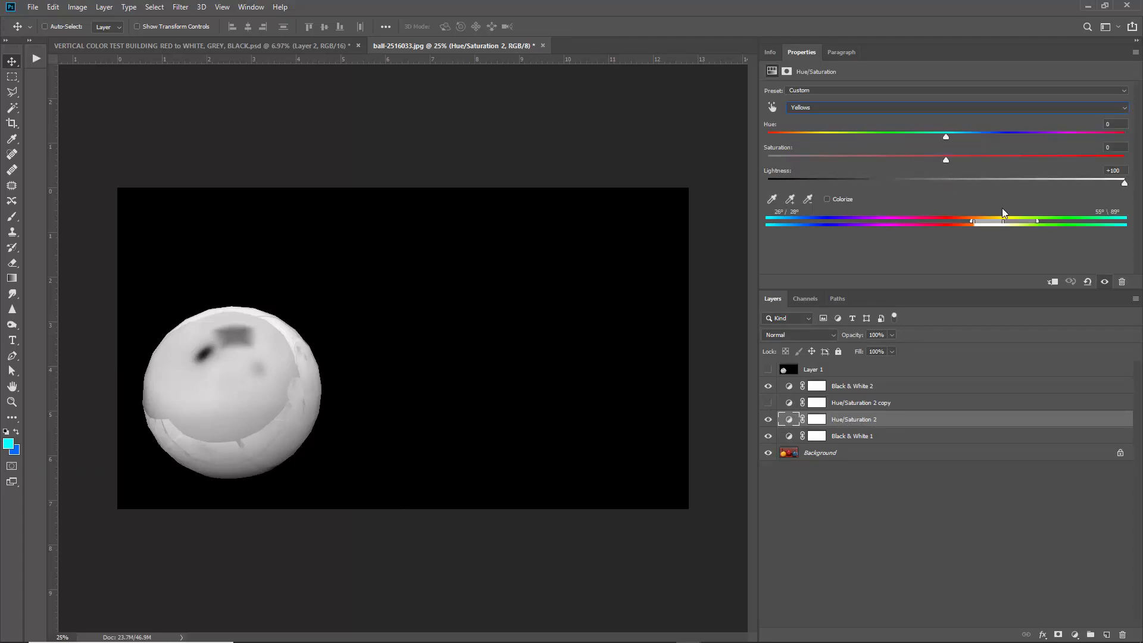
{"action": "left_click", "coordinate": [945, 176]}
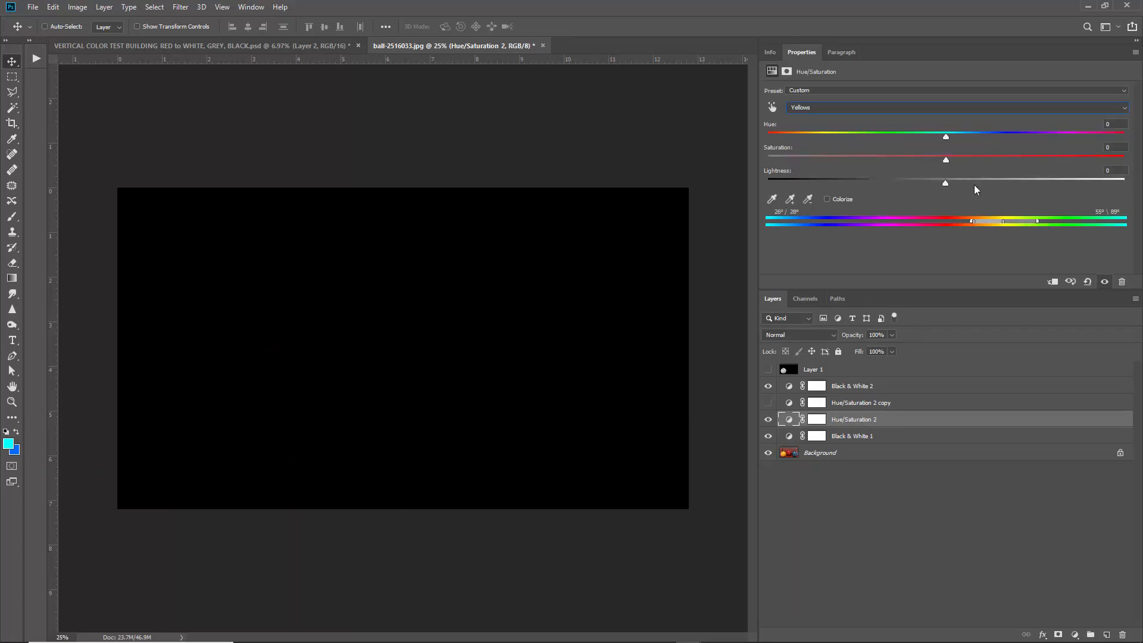
{"action": "left_click", "coordinate": [812, 108]}
{"action": "left_click", "coordinate": [805, 153]}
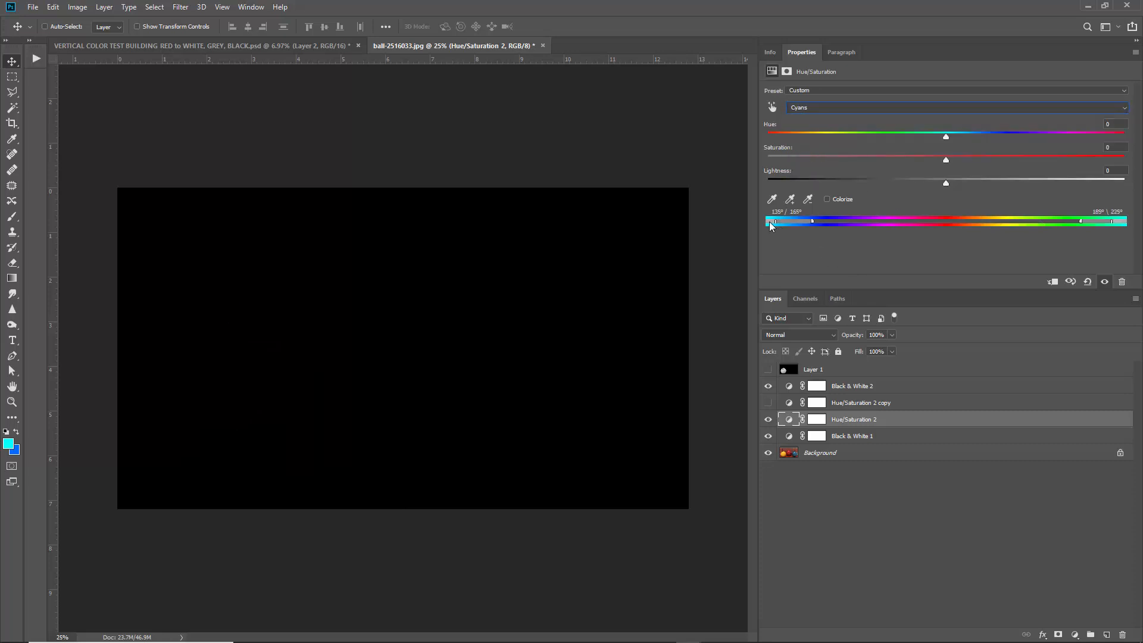
With adjustments hidden, sample the blue ball's colour in the Color Picker, cancel, then re-show them.
{"action": "left_click_drag", "start_coordinate": [767, 384], "coordinate": [769, 436]}
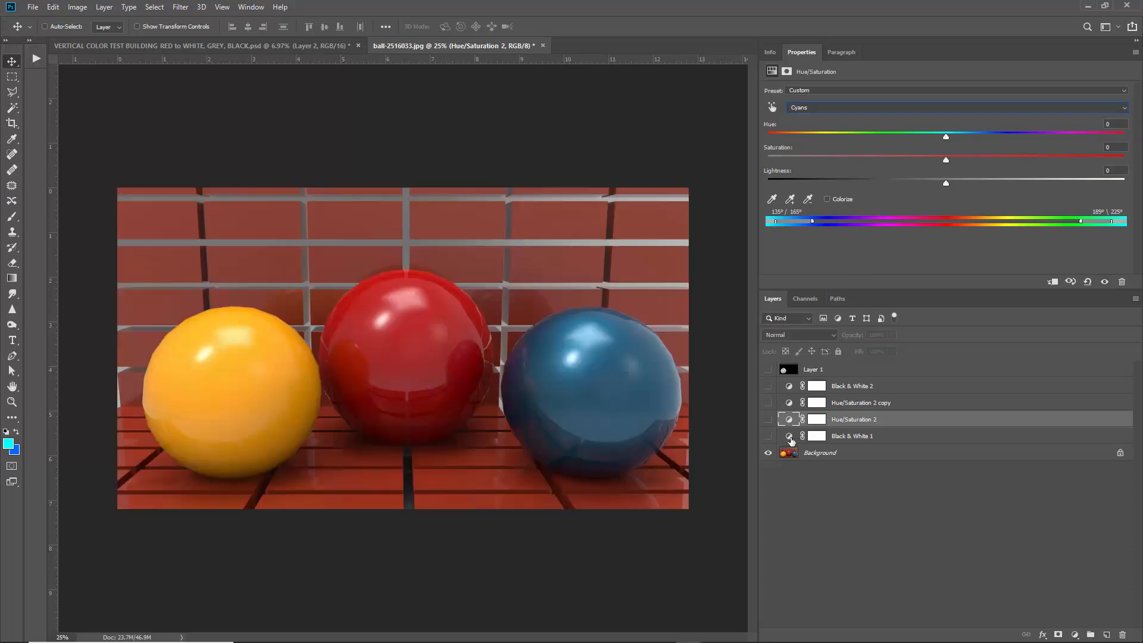
{"action": "left_click", "coordinate": [805, 453]}
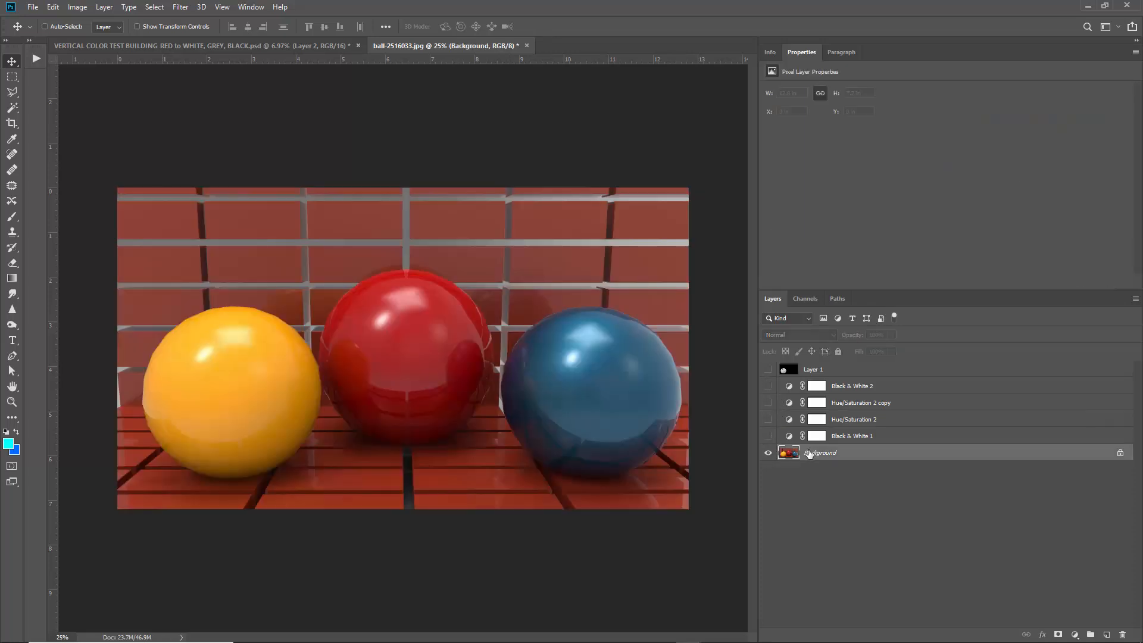
{"action": "left_click", "coordinate": [8, 443]}
{"action": "left_click", "coordinate": [589, 369]}
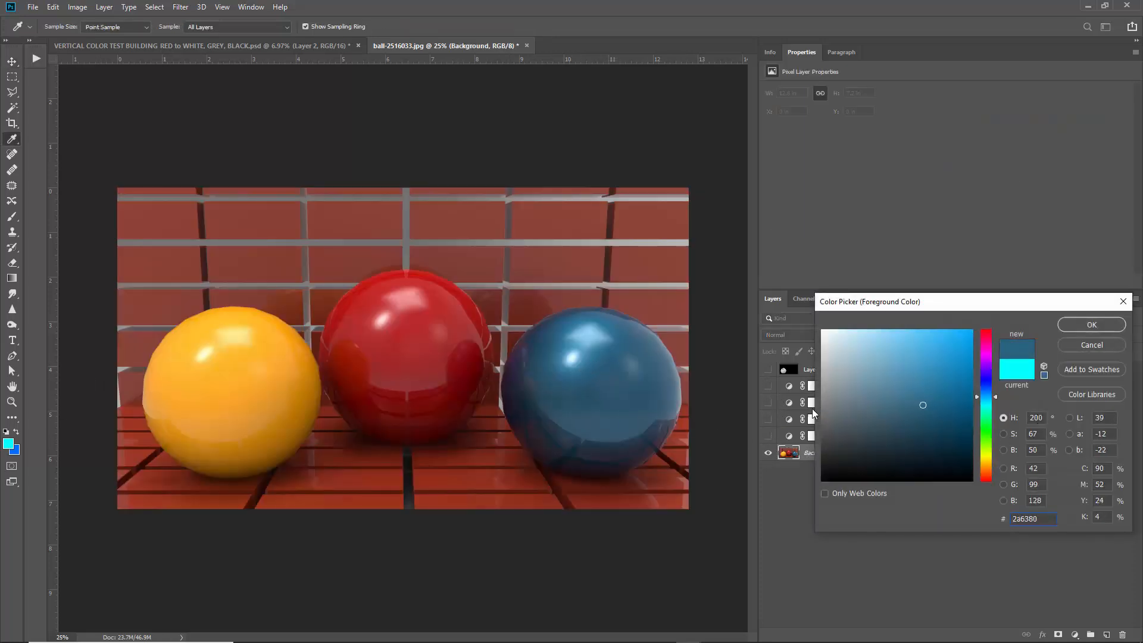
{"action": "left_click_drag", "start_coordinate": [602, 370], "coordinate": [604, 400]}
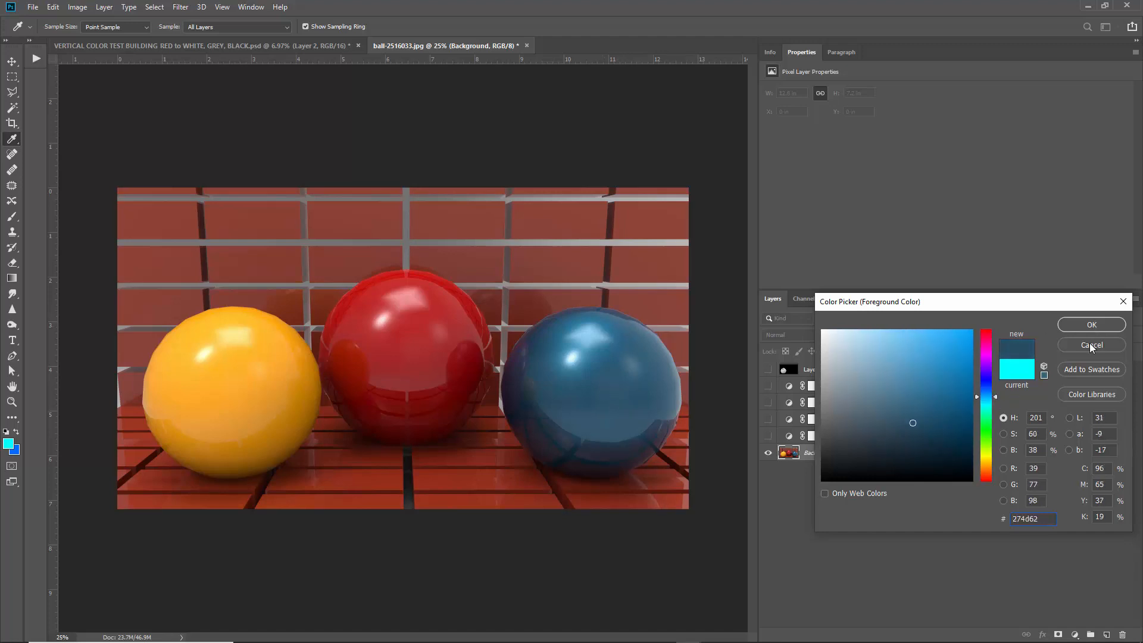
{"action": "left_click", "coordinate": [1091, 345]}
{"action": "left_click", "coordinate": [767, 436]}
{"action": "left_click", "coordinate": [767, 386]}
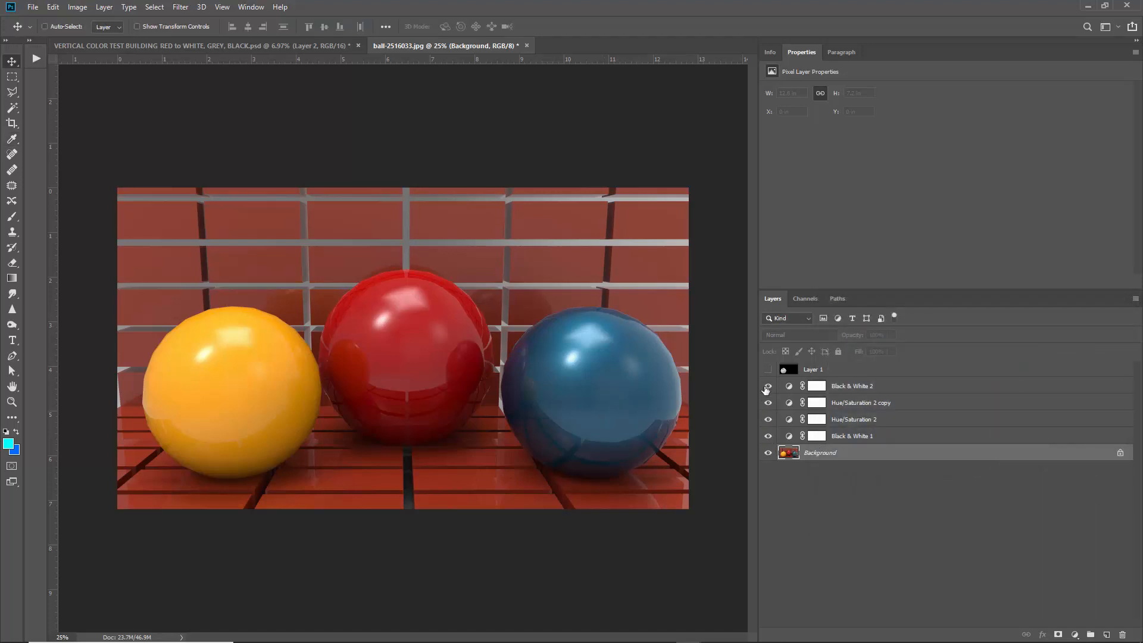
{"action": "left_click", "coordinate": [767, 419]}
{"action": "left_click", "coordinate": [819, 421]}
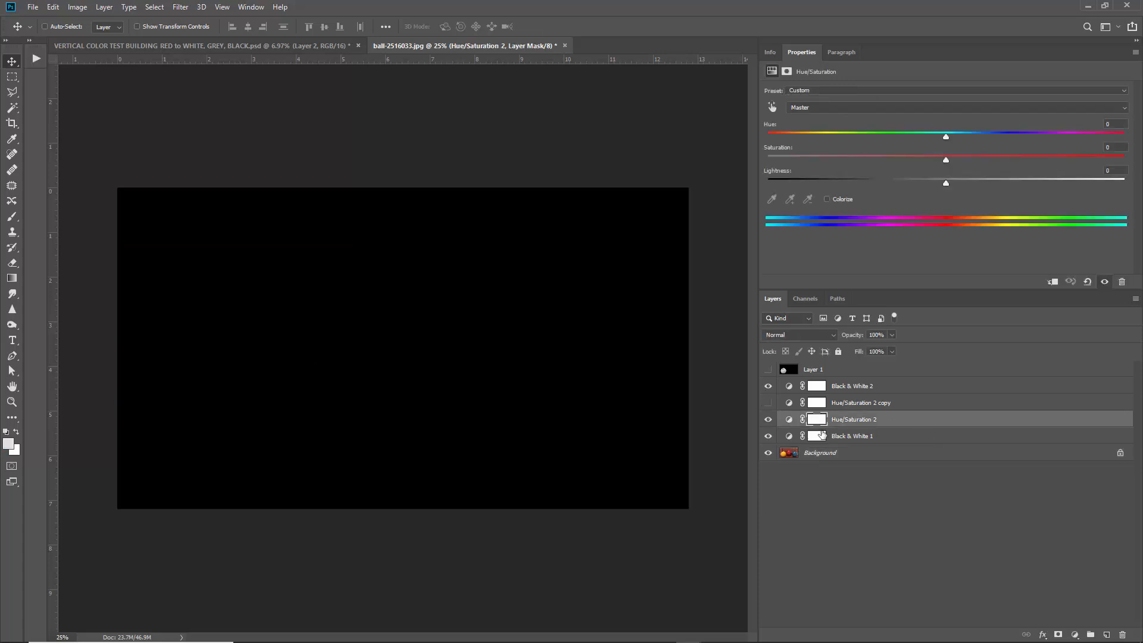
Shift Hue/Saturation 2's Cyans range toward blue and raise Cyans Lightness to +100.
{"action": "left_click", "coordinate": [857, 107]}
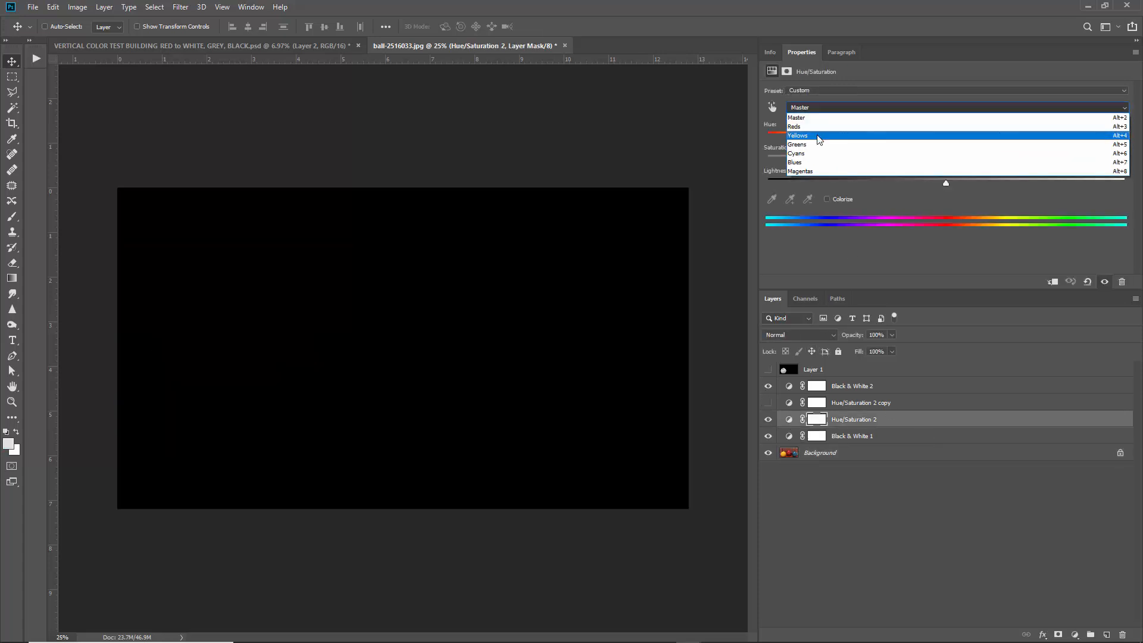
{"action": "left_click", "coordinate": [802, 156]}
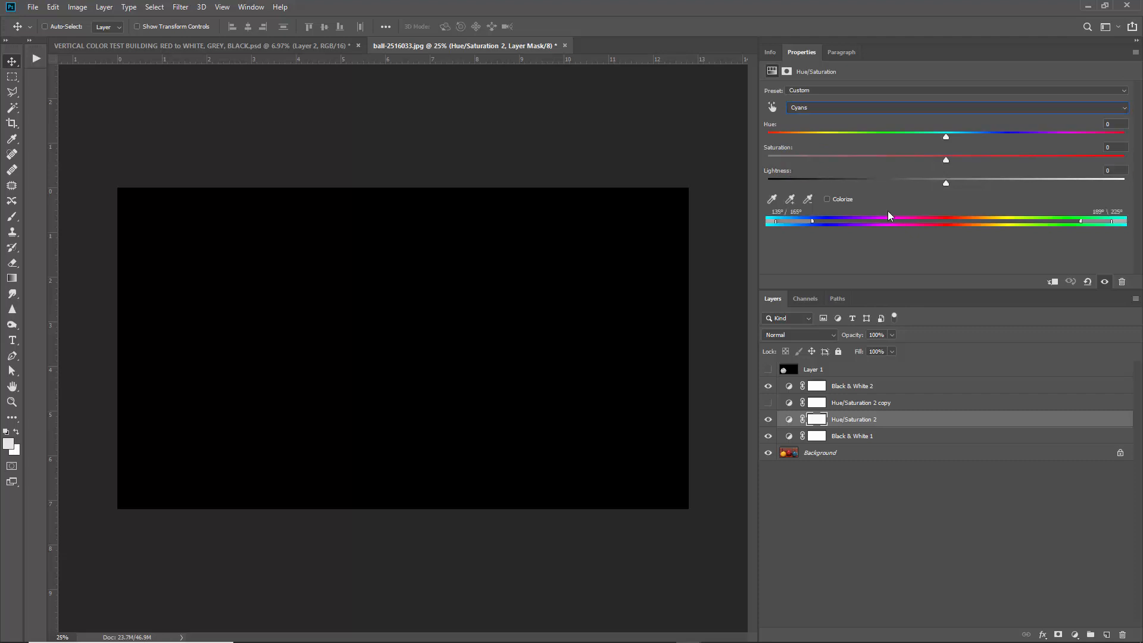
{"action": "left_click_drag", "start_coordinate": [768, 224], "coordinate": [822, 221]}
{"action": "left_click_drag", "start_coordinate": [809, 226], "coordinate": [812, 223]}
{"action": "left_click_drag", "start_coordinate": [946, 183], "coordinate": [1123, 183]}
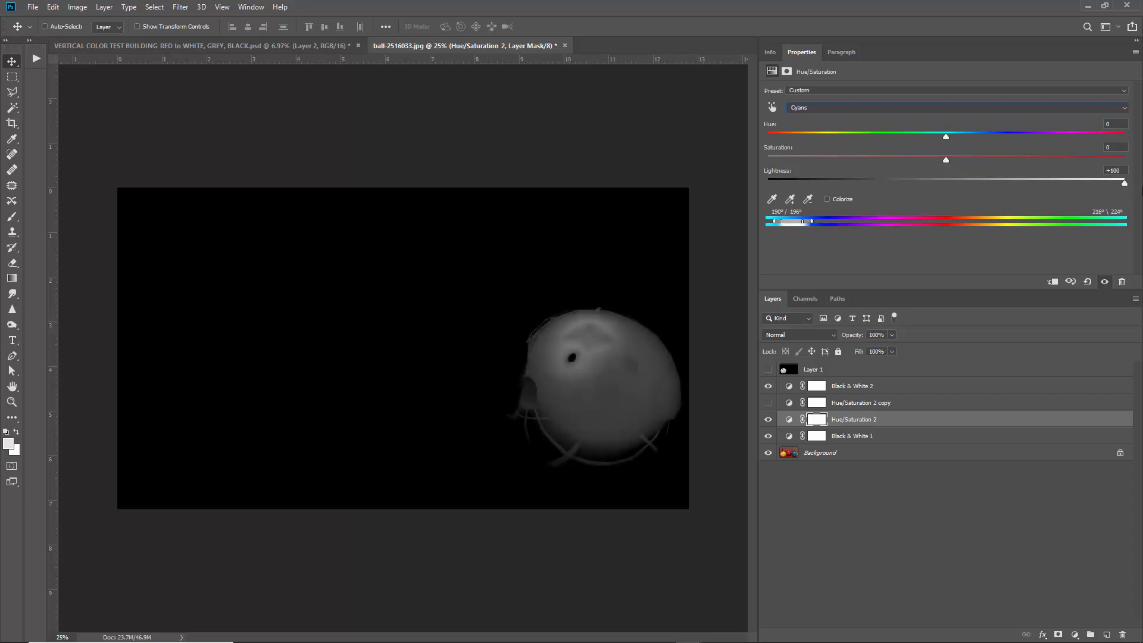
{"action": "left_click_drag", "start_coordinate": [779, 224], "coordinate": [775, 224]}
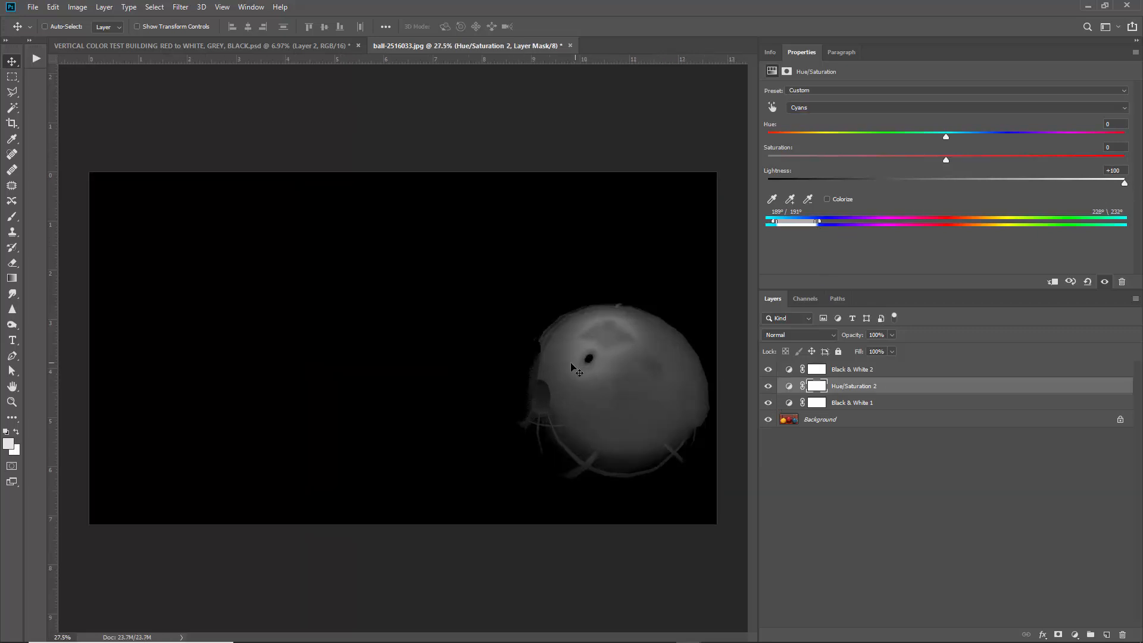
Zoom out slightly, select Background and hide the three adjustment layers.
{"action": "key", "text": "ctrl+minus"}
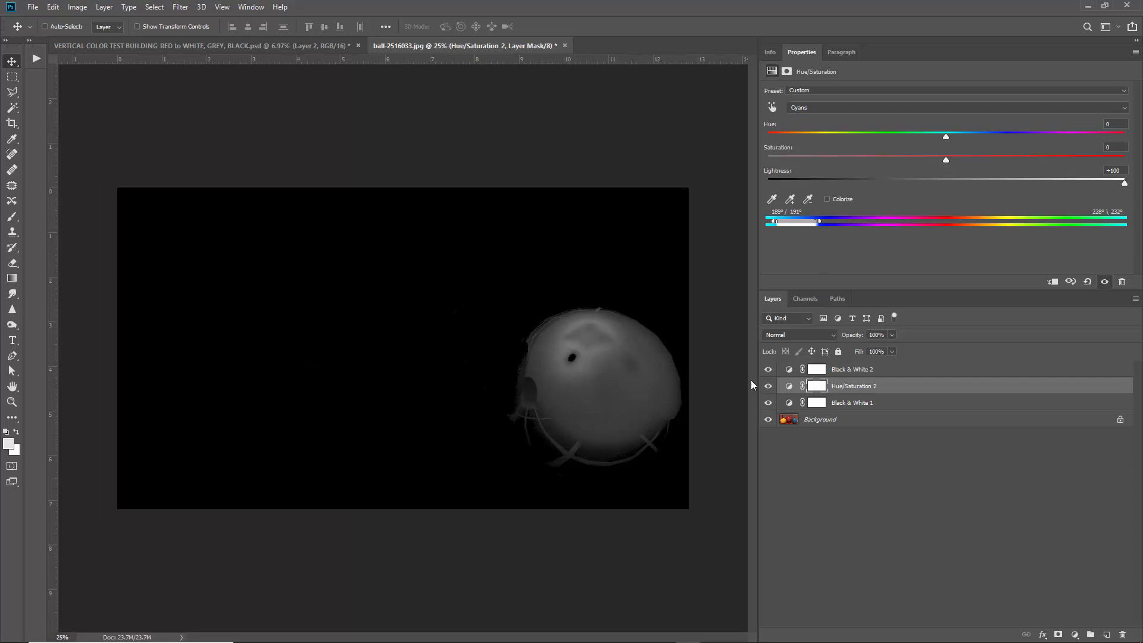
{"action": "left_click", "coordinate": [839, 420]}
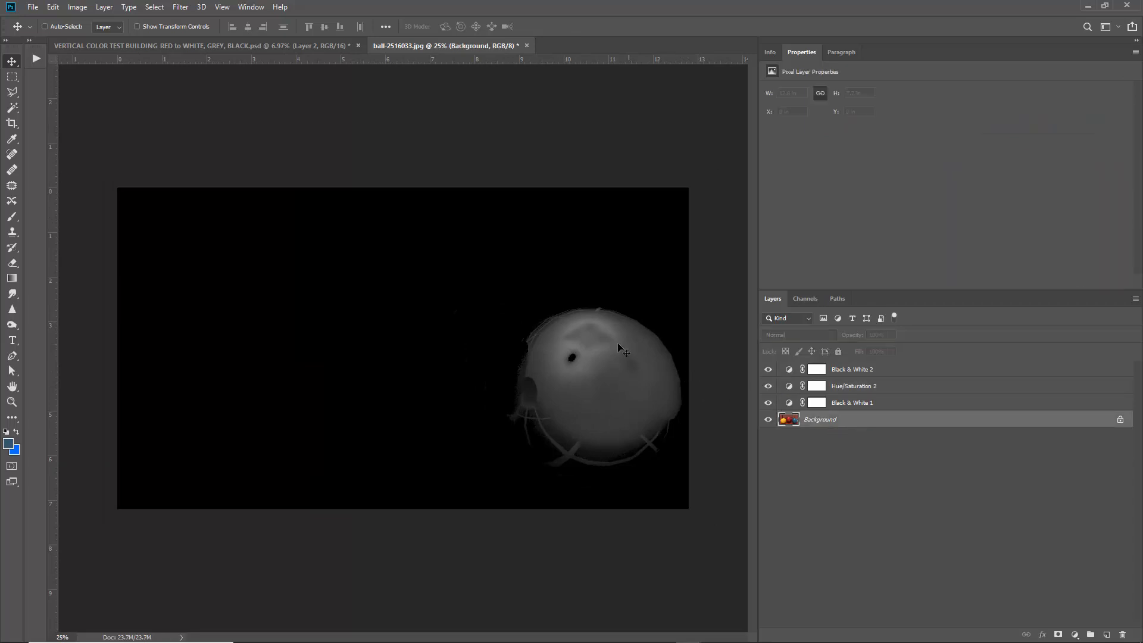
{"action": "left_click_drag", "start_coordinate": [768, 403], "coordinate": [768, 369]}
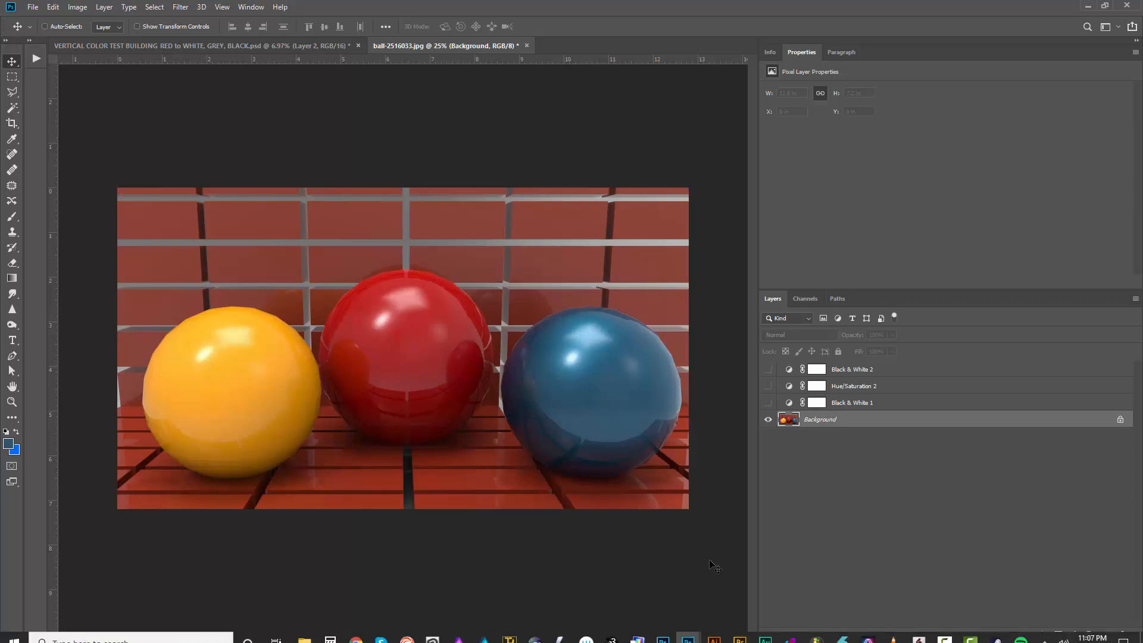
{"action": "left_click", "coordinate": [768, 385]}
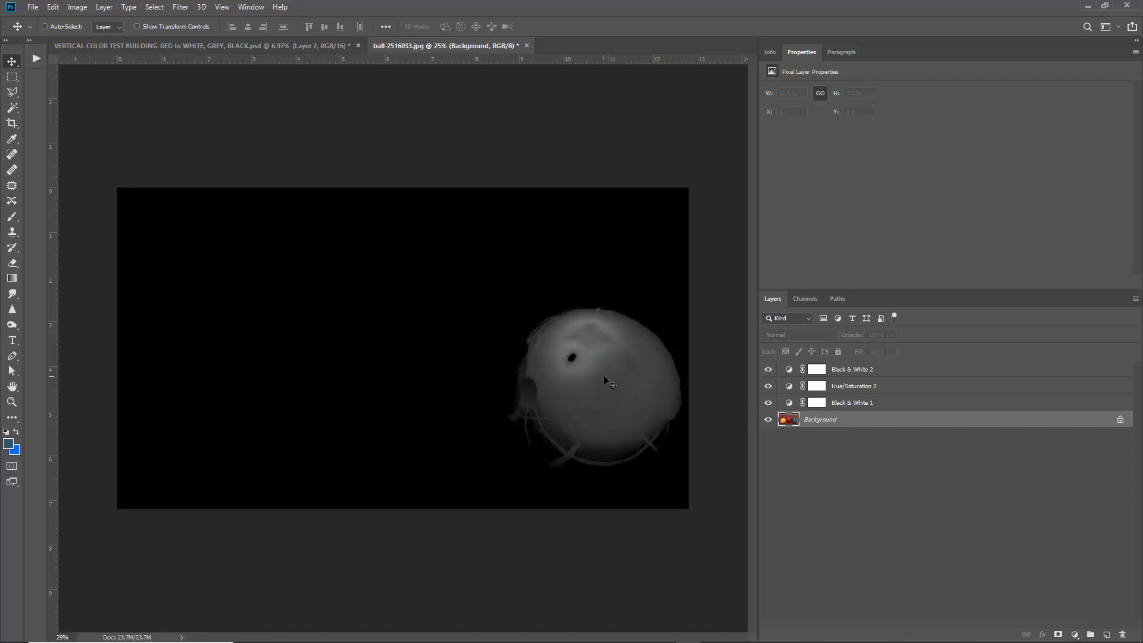
{"action": "left_click", "coordinate": [8, 443]}
{"action": "left_click_drag", "start_coordinate": [584, 377], "coordinate": [595, 373]}
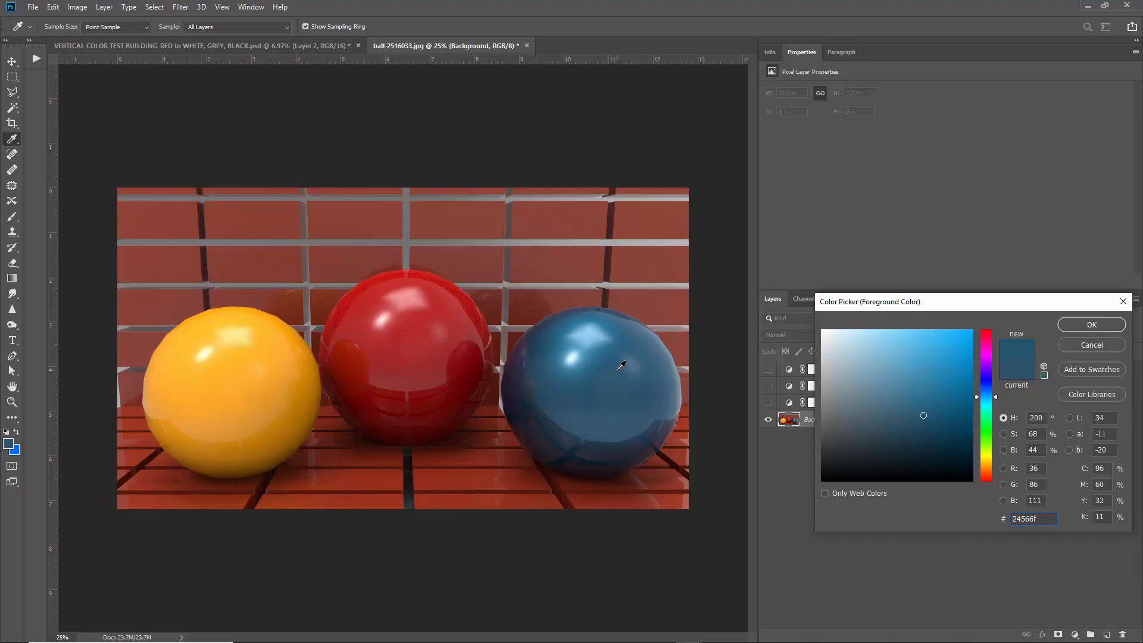
{"action": "left_click", "coordinate": [494, 471]}
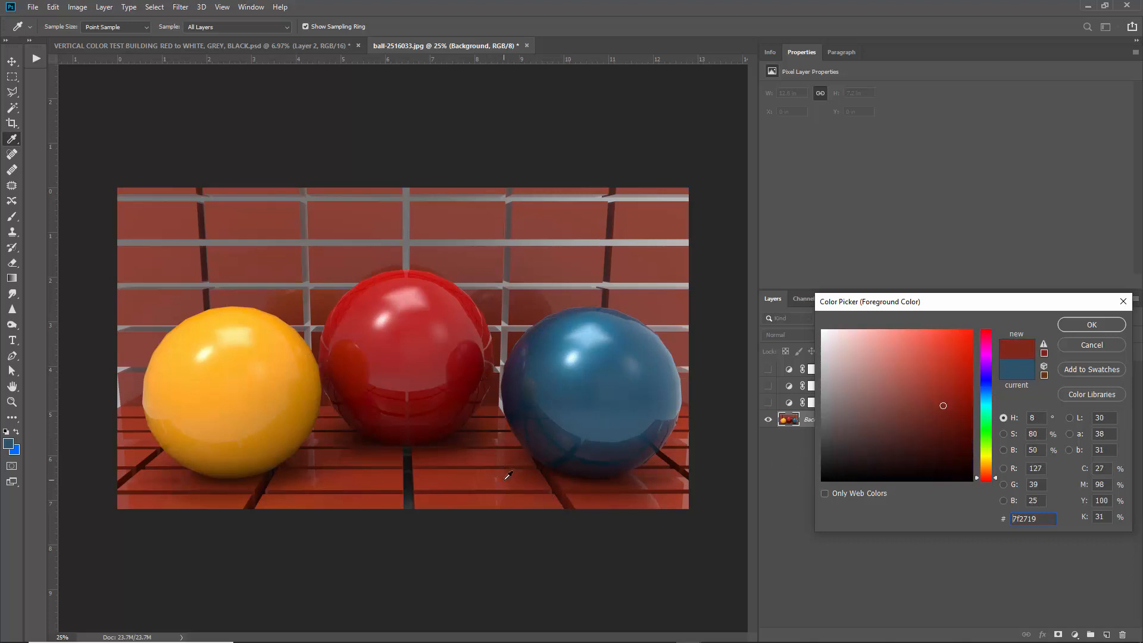
{"action": "mouse_move", "coordinate": [592, 377]}
{"action": "left_mouse_down"}
{"action": "mouse_move", "coordinate": [601, 375]}
{"action": "mouse_move", "coordinate": [593, 386]}
{"action": "left_mouse_up"}
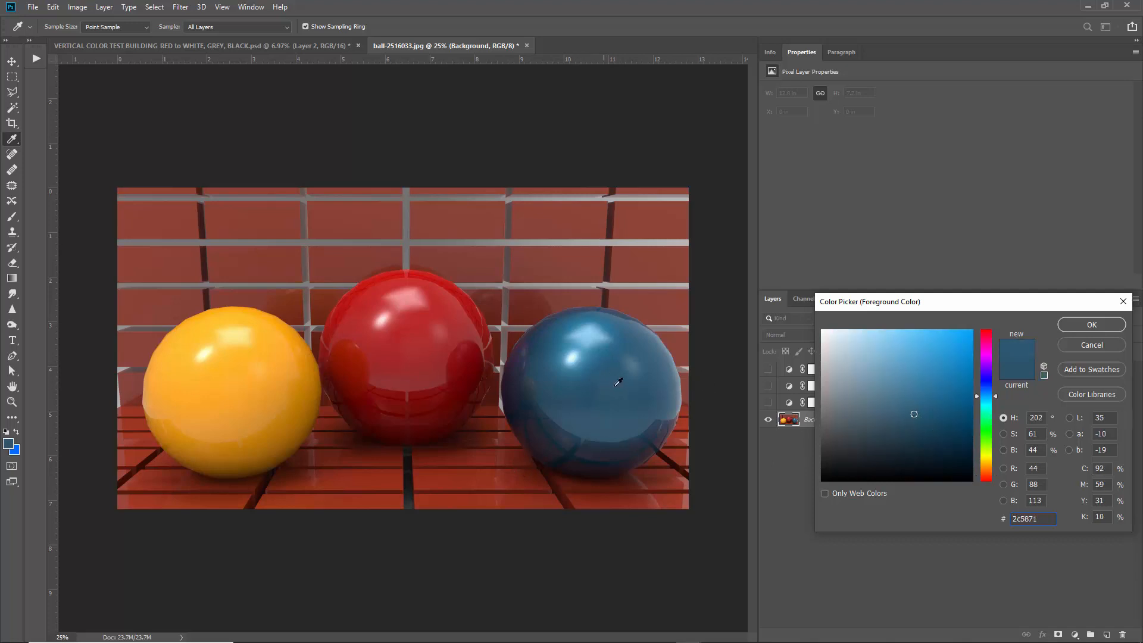
{"action": "left_click", "coordinate": [1068, 347]}
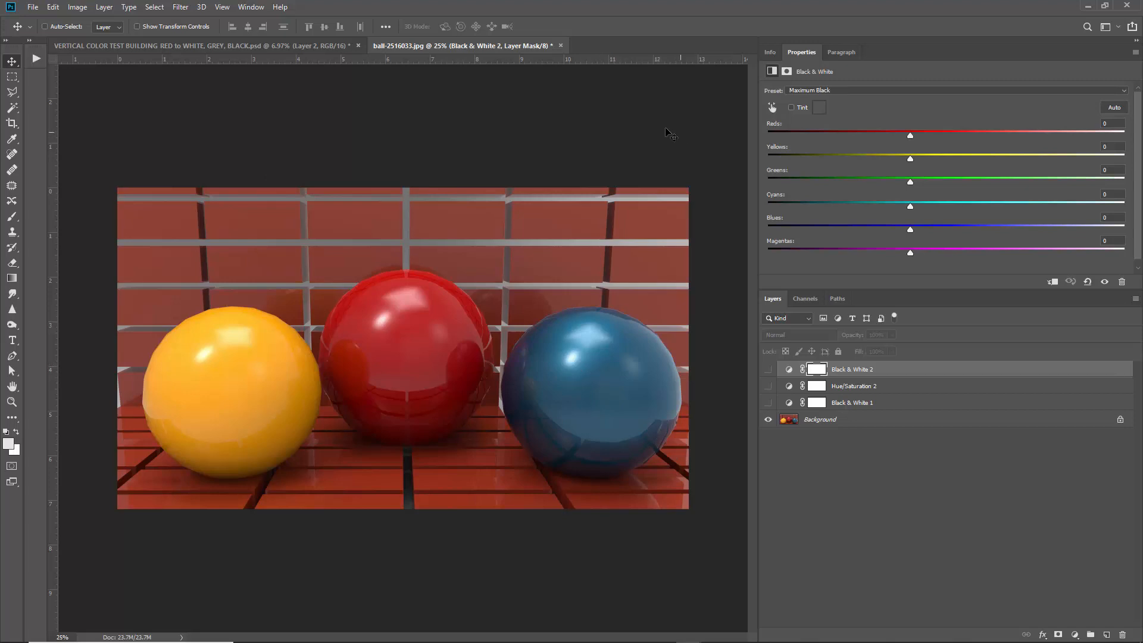
Load MAX CHROMA HCWB COLOR RANGE.atn from the desktop's Recent Actions folder into Photoshop.
{"action": "left_click", "coordinate": [1088, 6]}
{"action": "left_click", "coordinate": [1099, 6]}
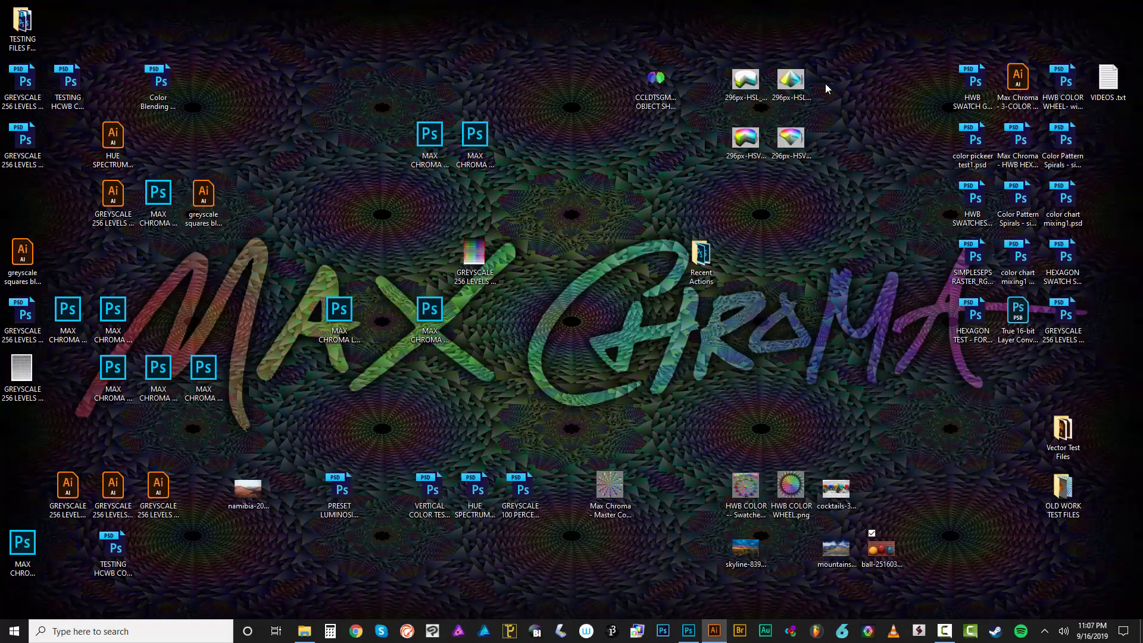
{"action": "left_click", "coordinate": [444, 321]}
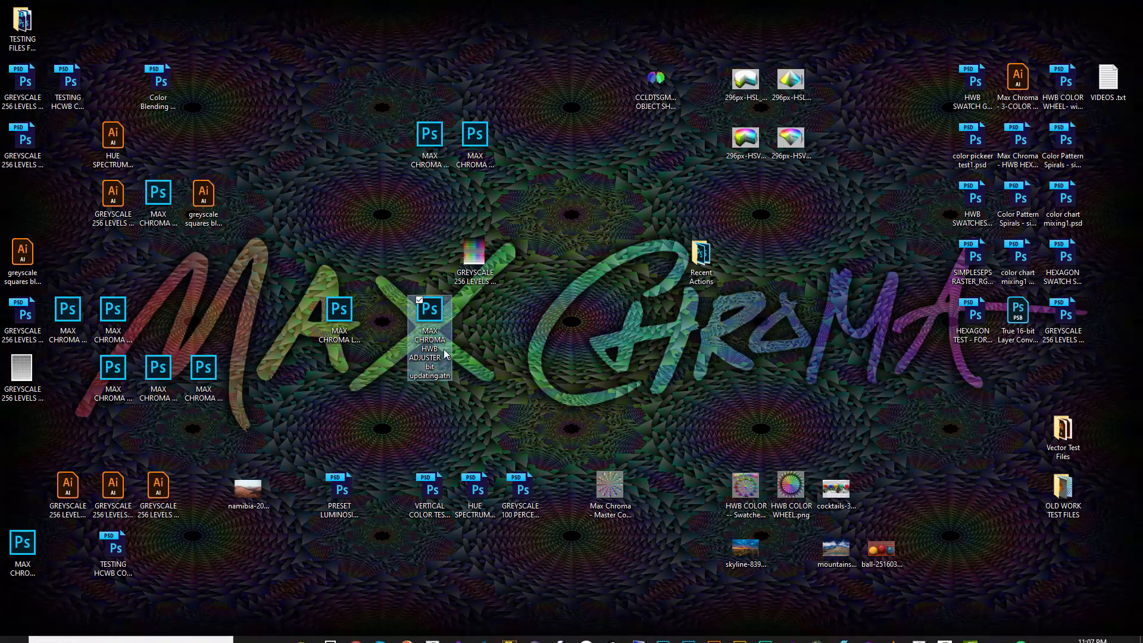
{"action": "left_click", "coordinate": [476, 146]}
{"action": "left_click", "coordinate": [701, 255]}
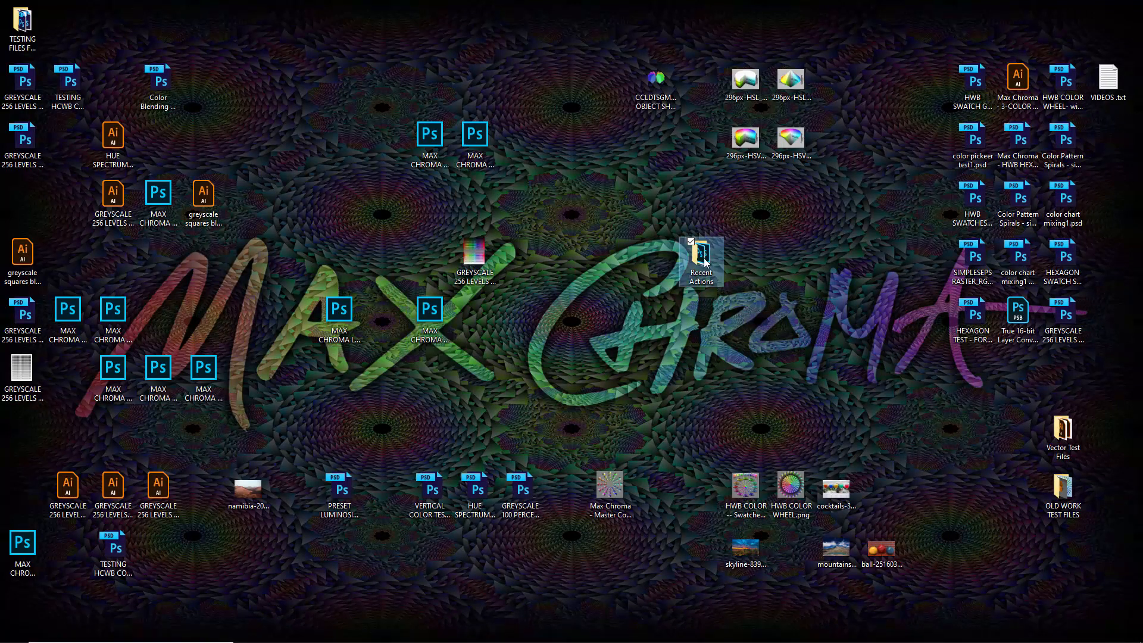
{"action": "double_click", "coordinate": [701, 256]}
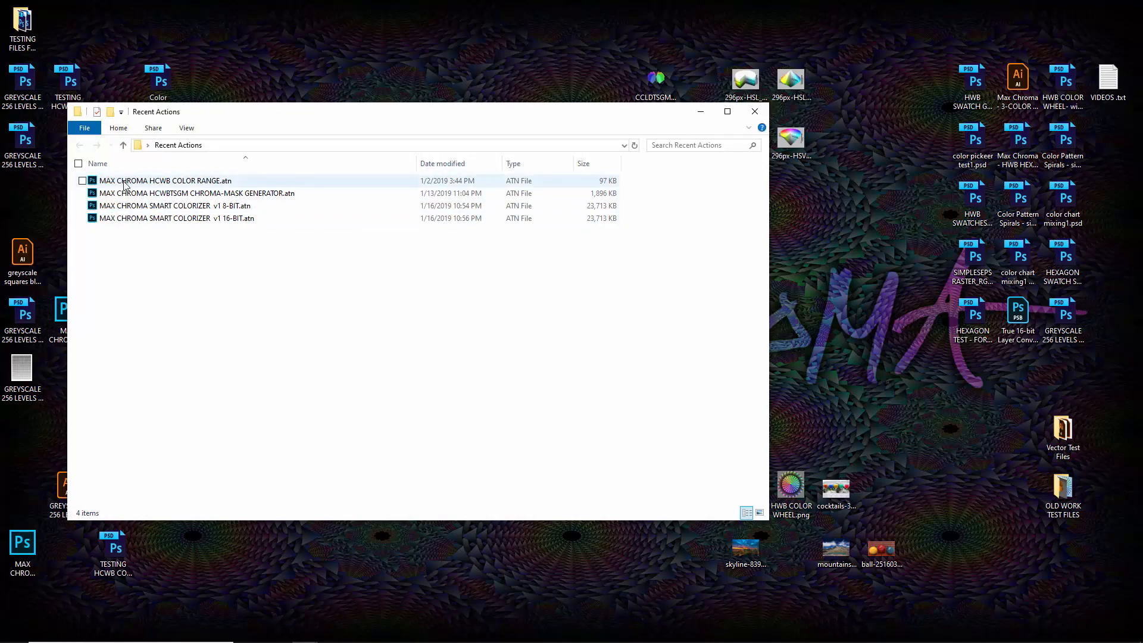
{"action": "double_click", "coordinate": [127, 182]}
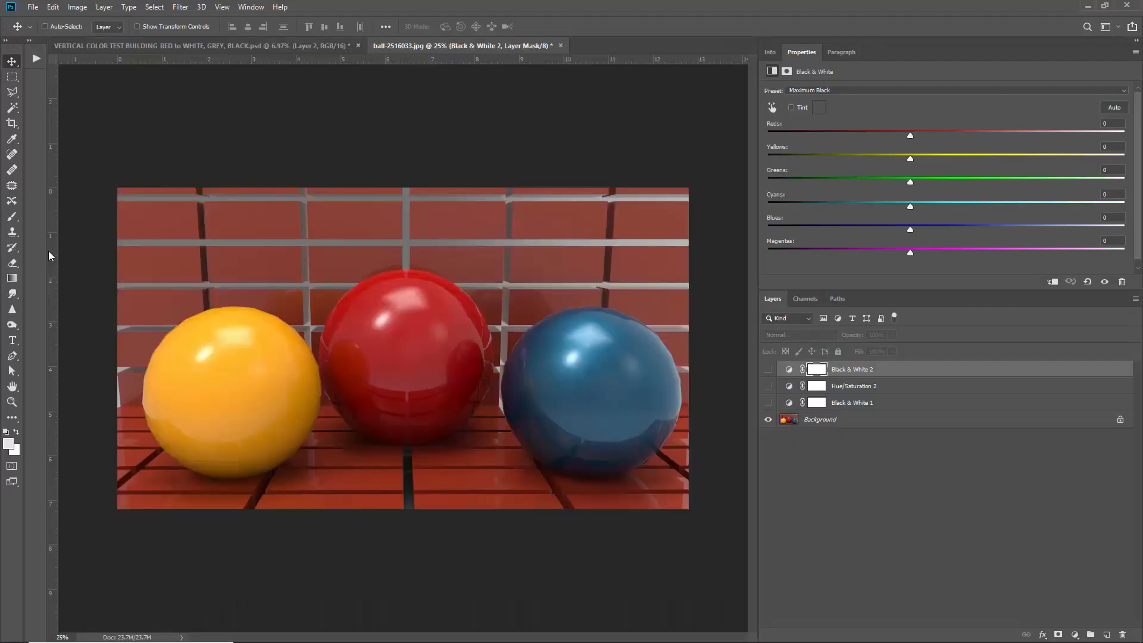
Show the Actions panel in list view and select the H-C-W-B CUSTOM-COLOR RANGE action.
{"action": "left_click", "coordinate": [32, 53]}
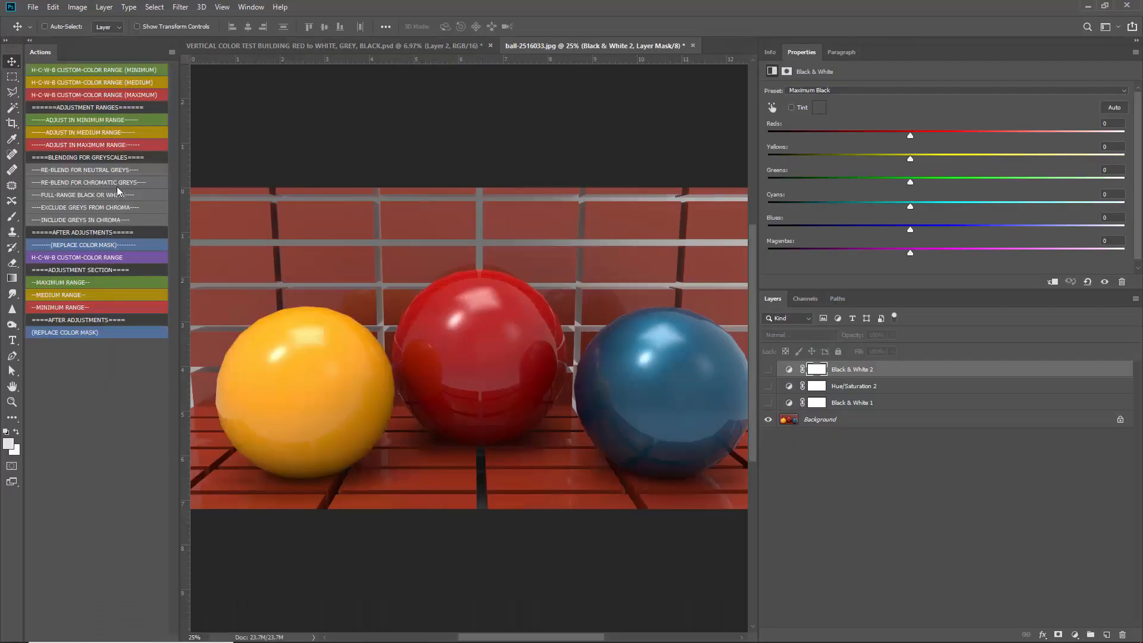
{"action": "left_click", "coordinate": [171, 52]}
{"action": "left_click", "coordinate": [186, 53]}
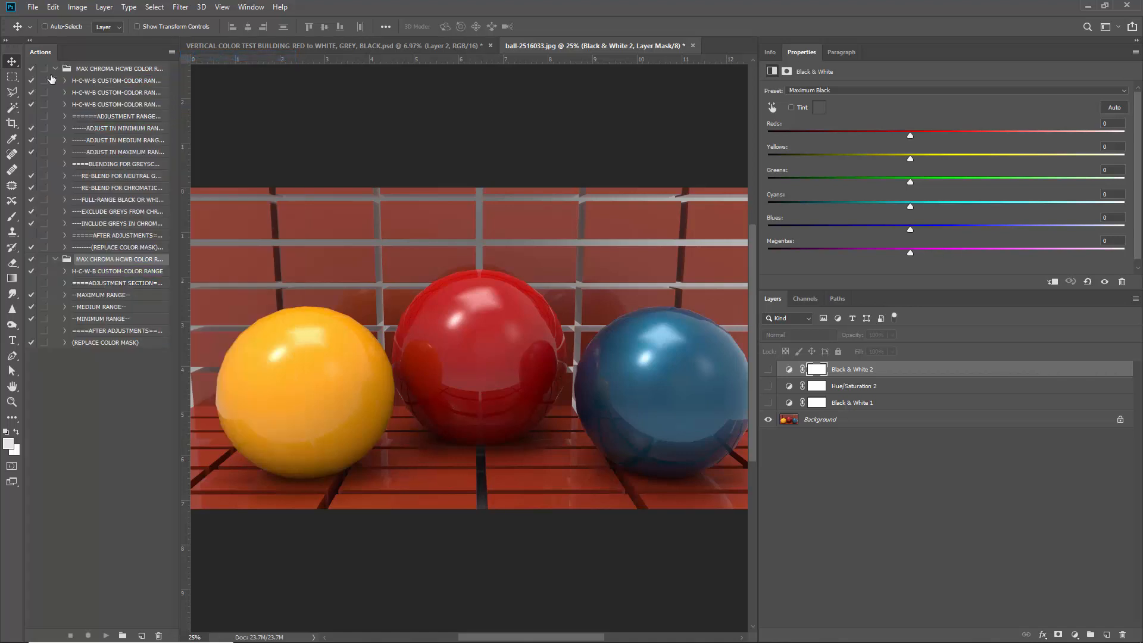
{"action": "left_click", "coordinate": [56, 69]}
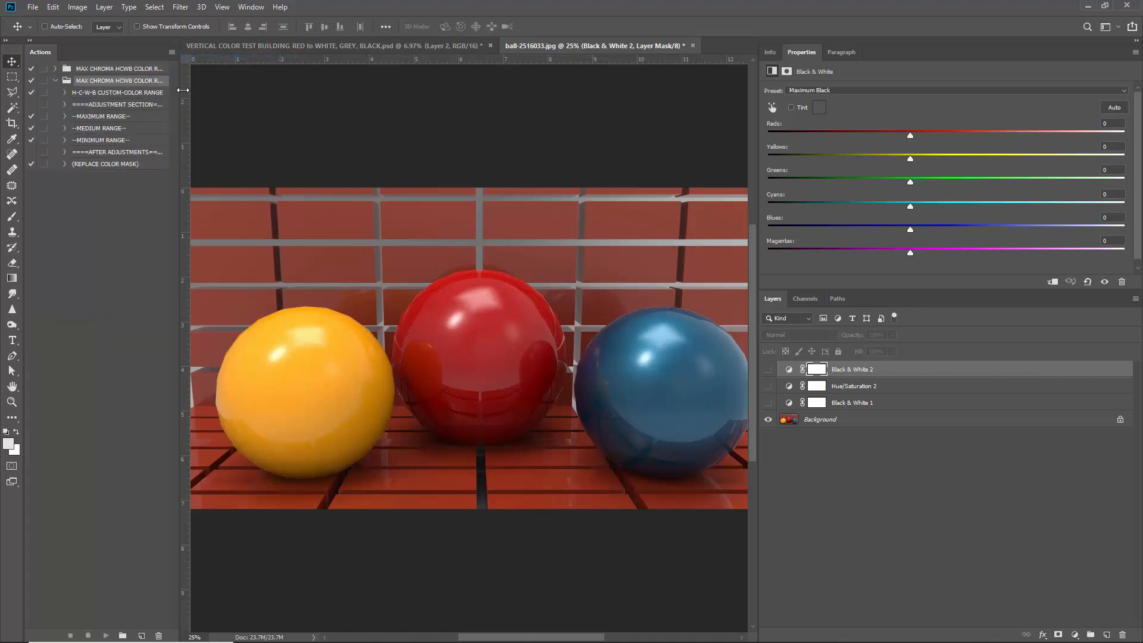
{"action": "left_click_drag", "start_coordinate": [180, 92], "coordinate": [213, 94]}
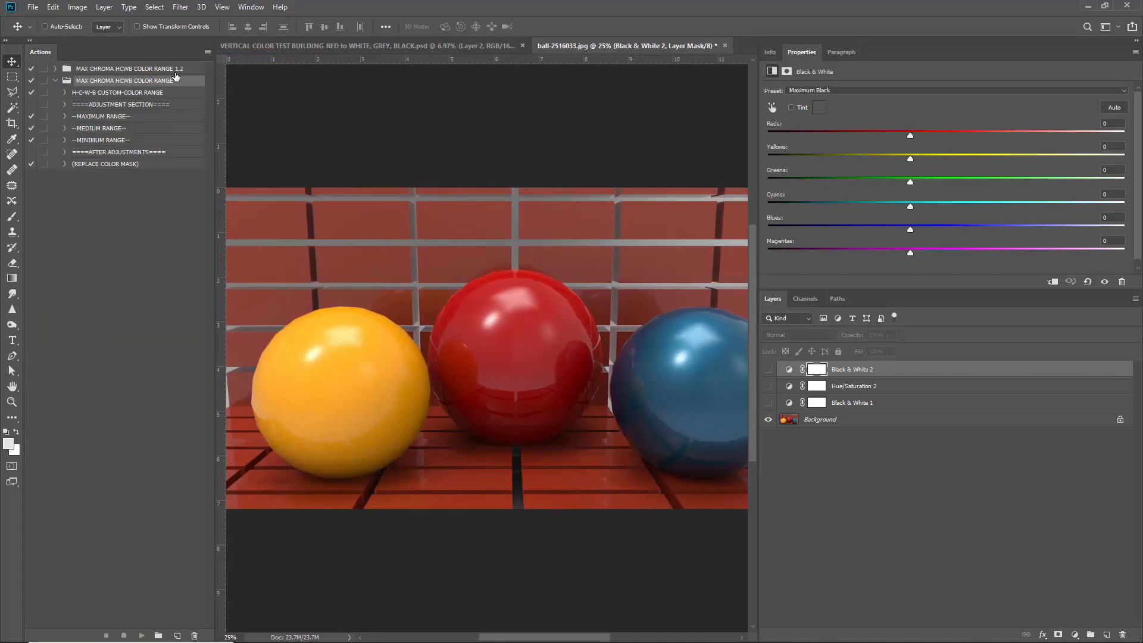
{"action": "scroll", "coordinate": [512, 403], "scroll_direction": "down", "scroll_amount": 2}
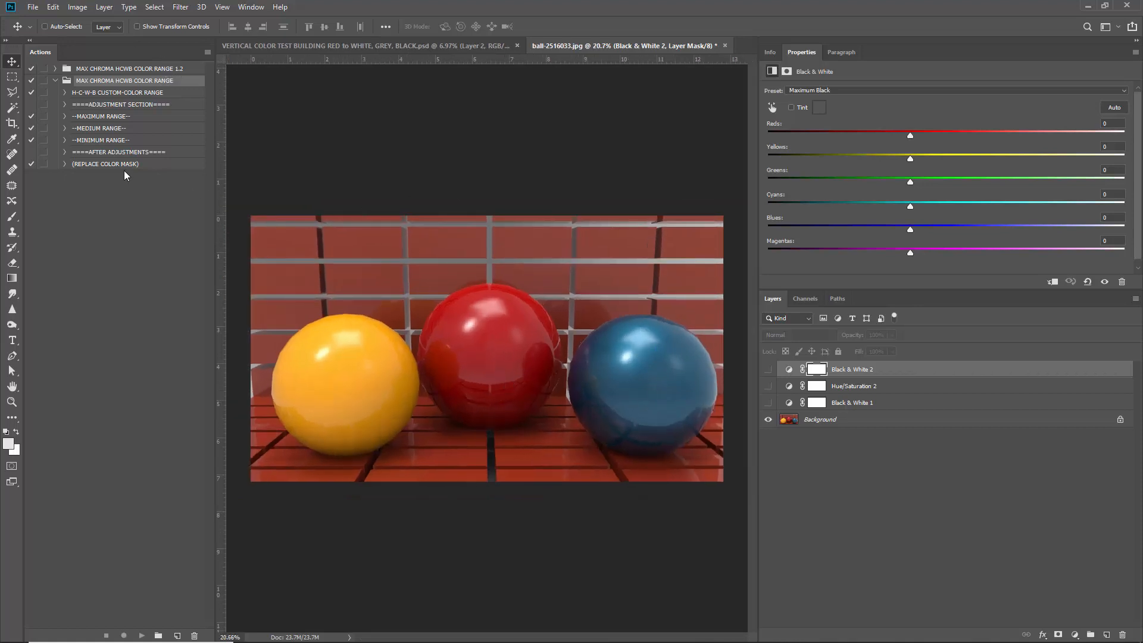
{"action": "left_click", "coordinate": [111, 94]}
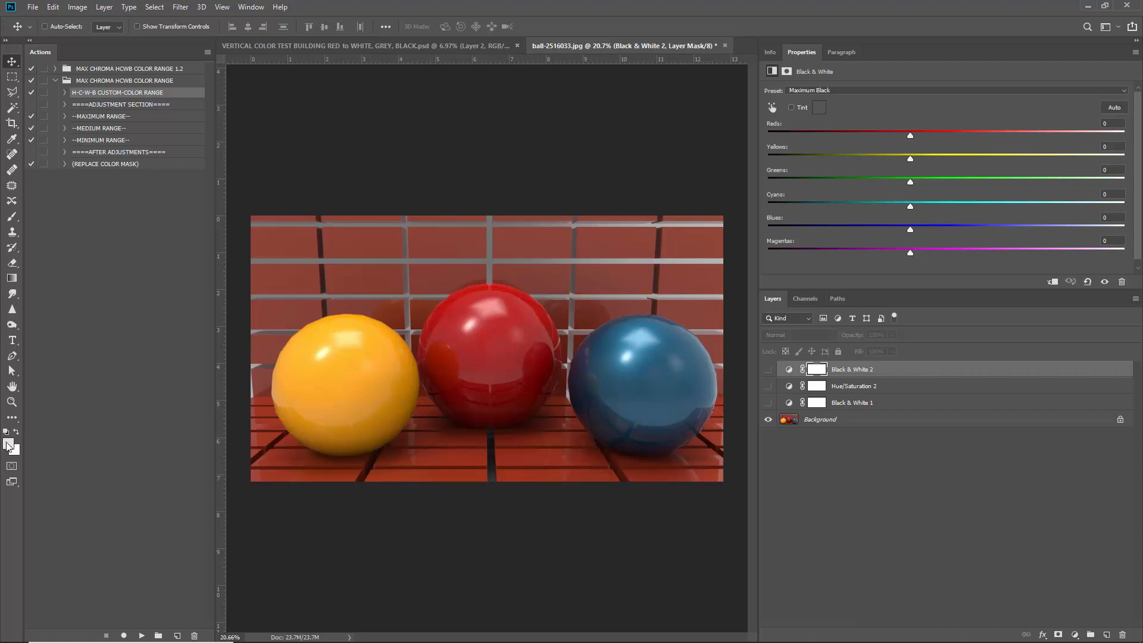
Delete the three adjustment layers and sample the blue ball as the foreground colour.
{"action": "key", "text": "Delete"}
{"action": "key", "text": "Delete"}
{"action": "key", "text": "Delete"}
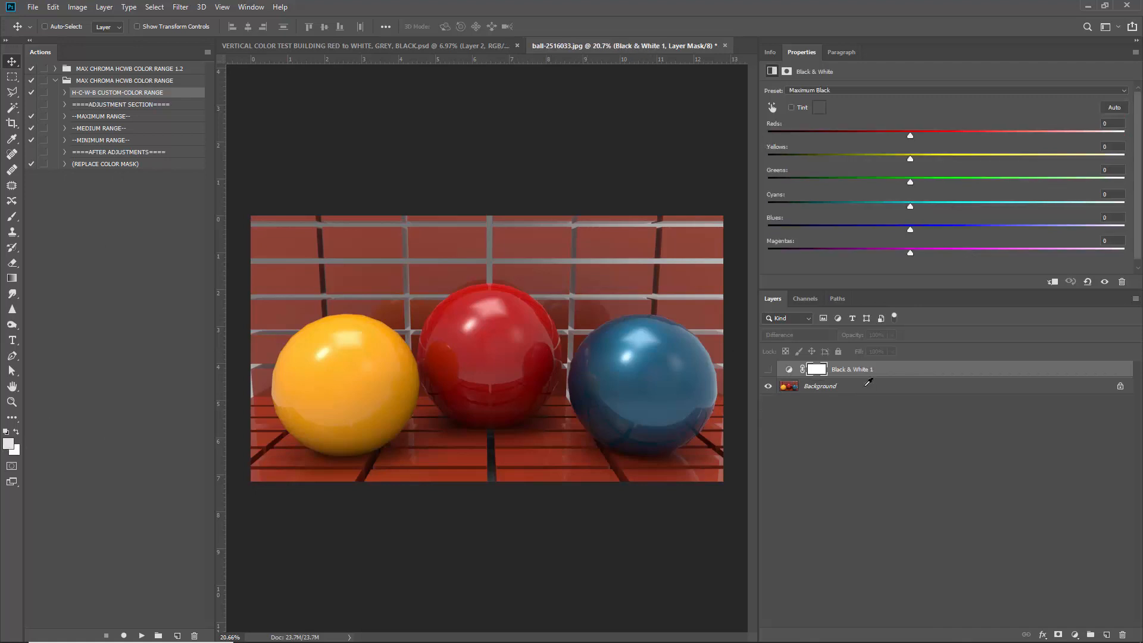
{"action": "left_click", "coordinate": [13, 450]}
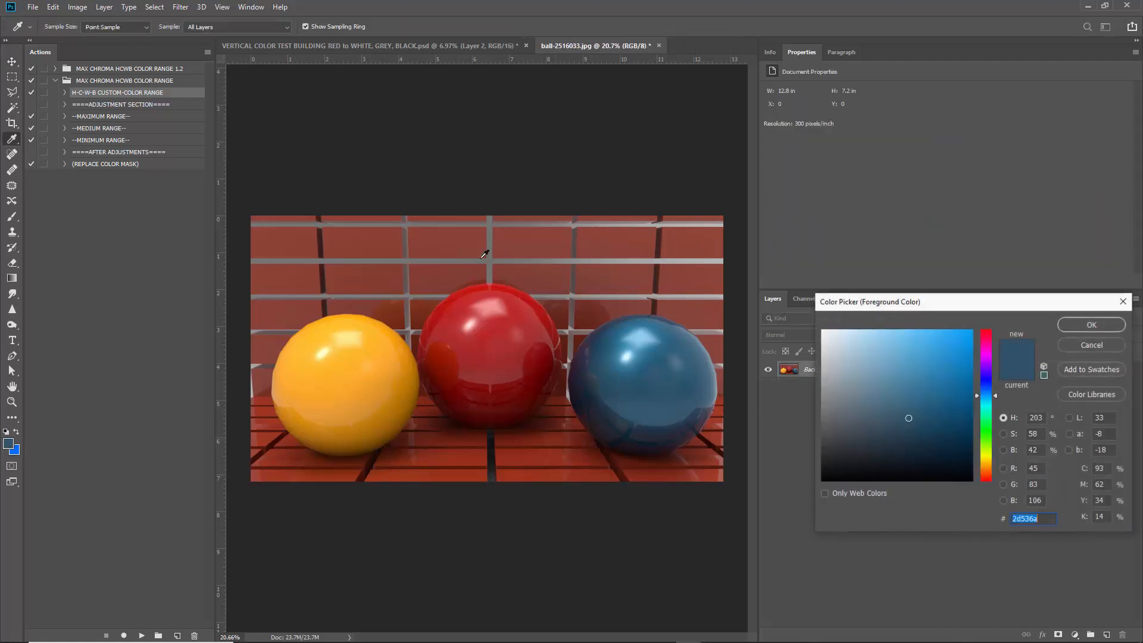
{"action": "left_click", "coordinate": [652, 377]}
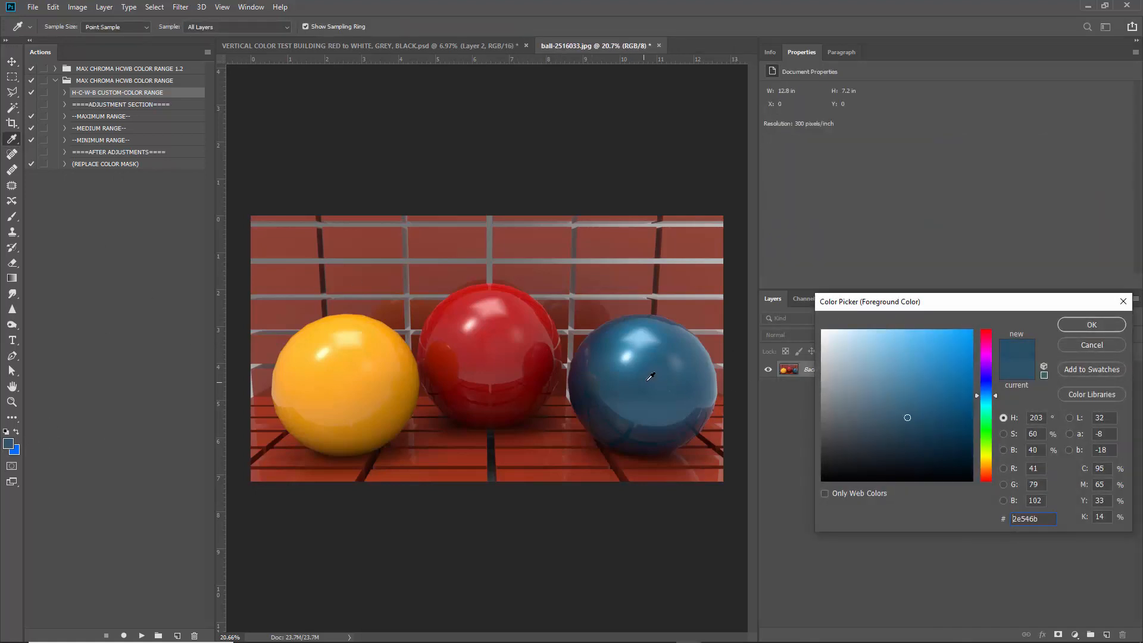
{"action": "left_click", "coordinate": [1087, 327]}
{"action": "key", "text": "v"}
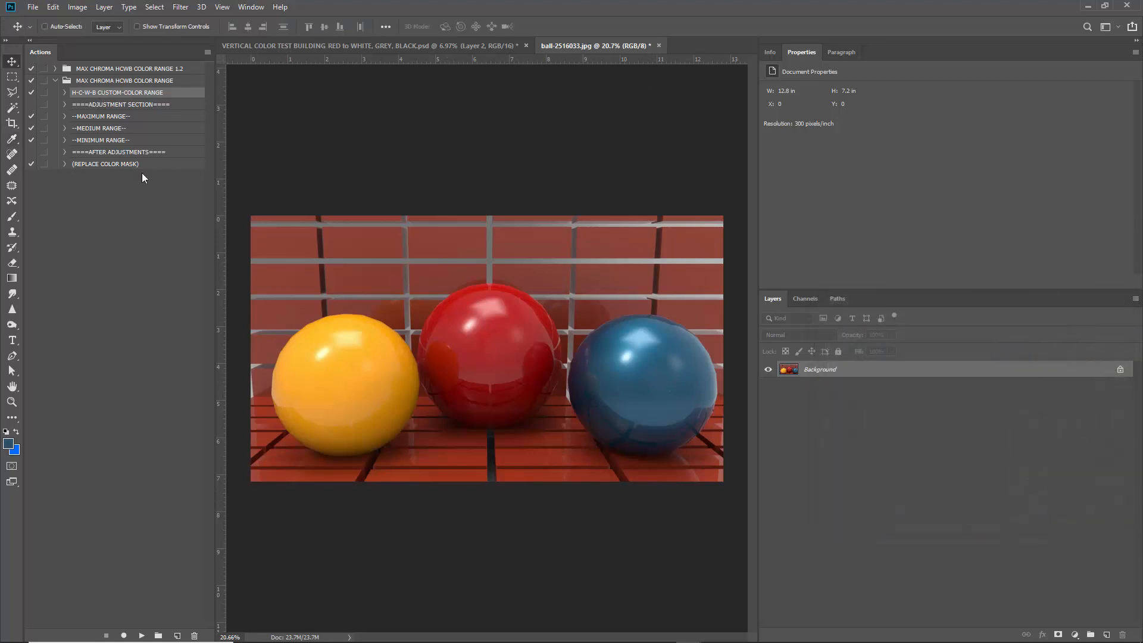
Play the H-C-W-B CUSTOM-COLOR RANGE action, then show and expand MASTER CUSTOM MASK GROUP FOR TRANSPARENCY.
{"action": "left_click", "coordinate": [141, 635]}
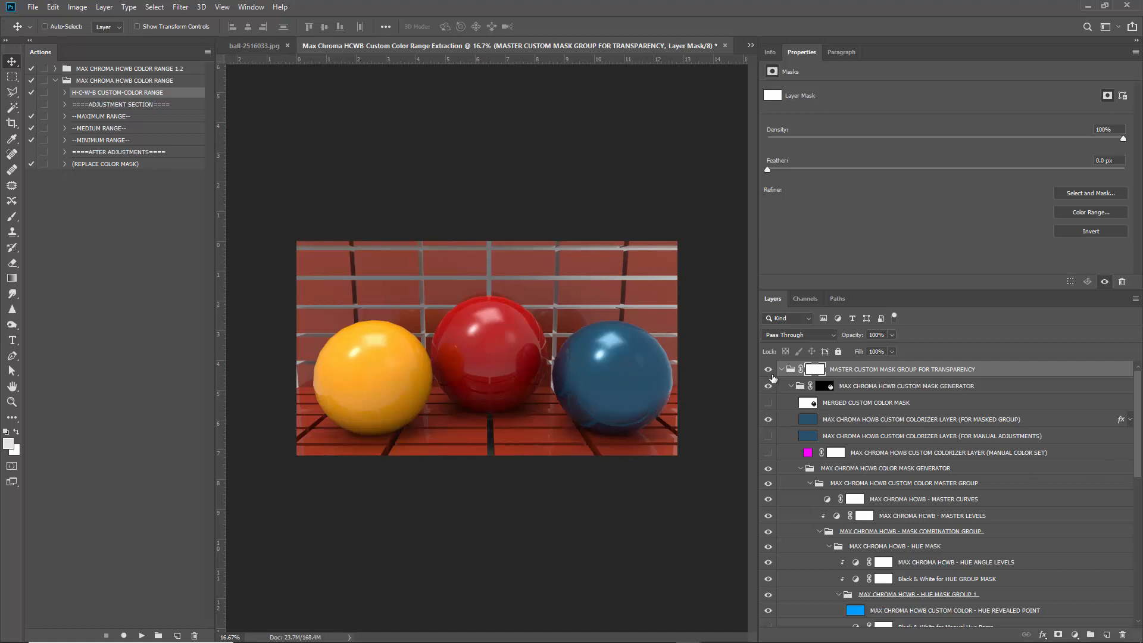
{"action": "scroll", "coordinate": [715, 400], "scroll_direction": "up", "scroll_amount": 15}
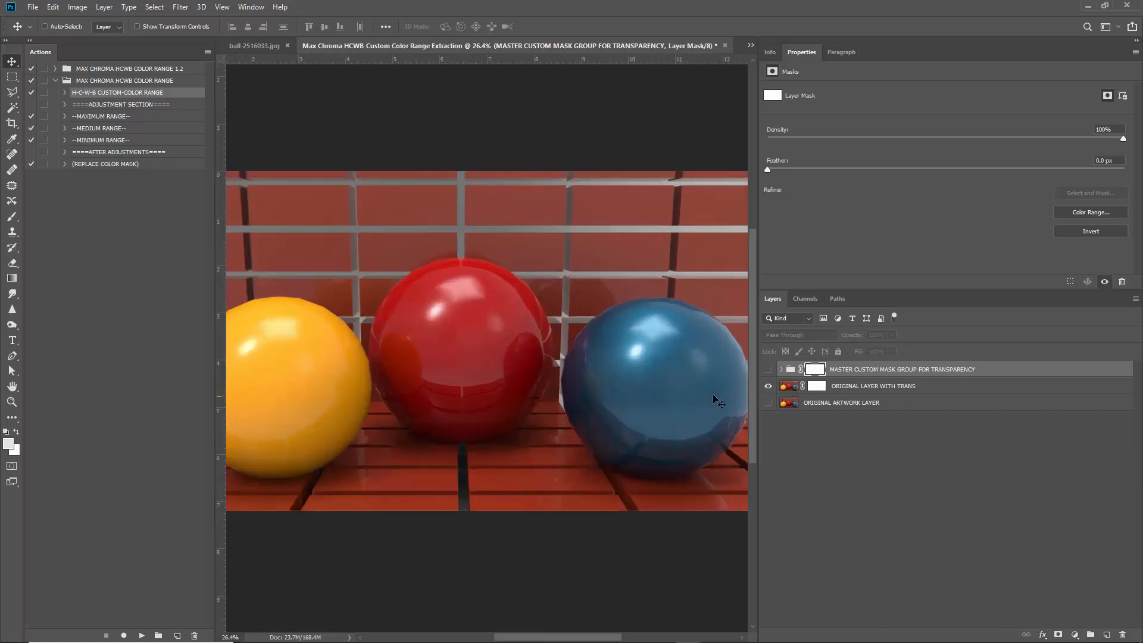
{"action": "scroll", "coordinate": [516, 362], "scroll_direction": "down", "scroll_amount": 4}
{"action": "left_click", "coordinate": [769, 369]}
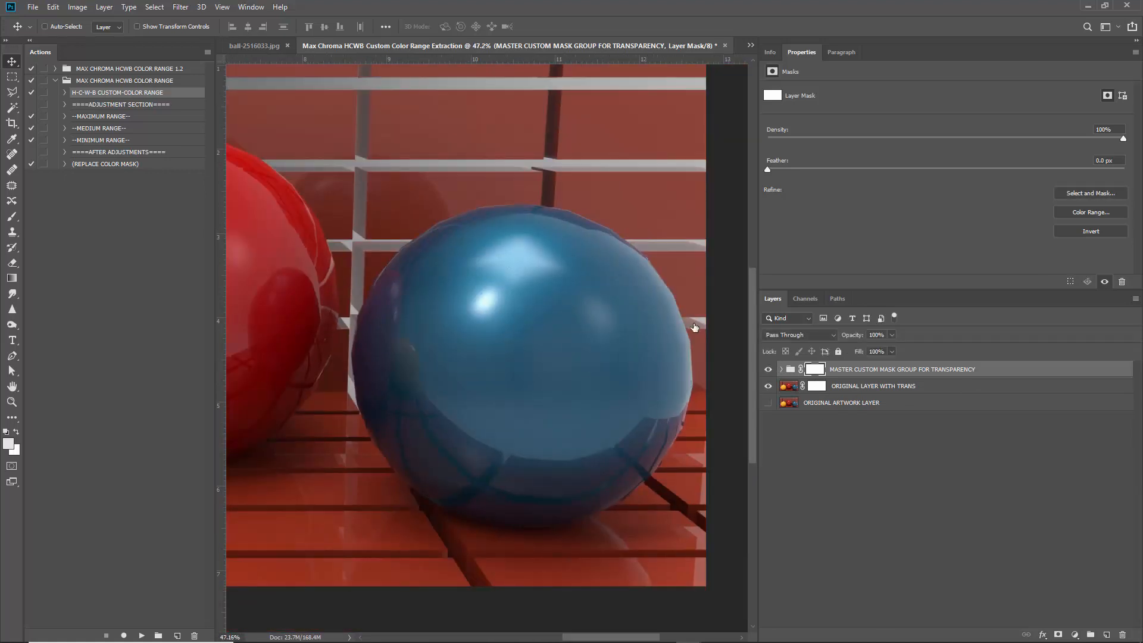
{"action": "scroll", "coordinate": [505, 362], "scroll_direction": "down", "scroll_amount": 6}
{"action": "scroll", "coordinate": [506, 362], "scroll_direction": "up", "scroll_amount": 1}
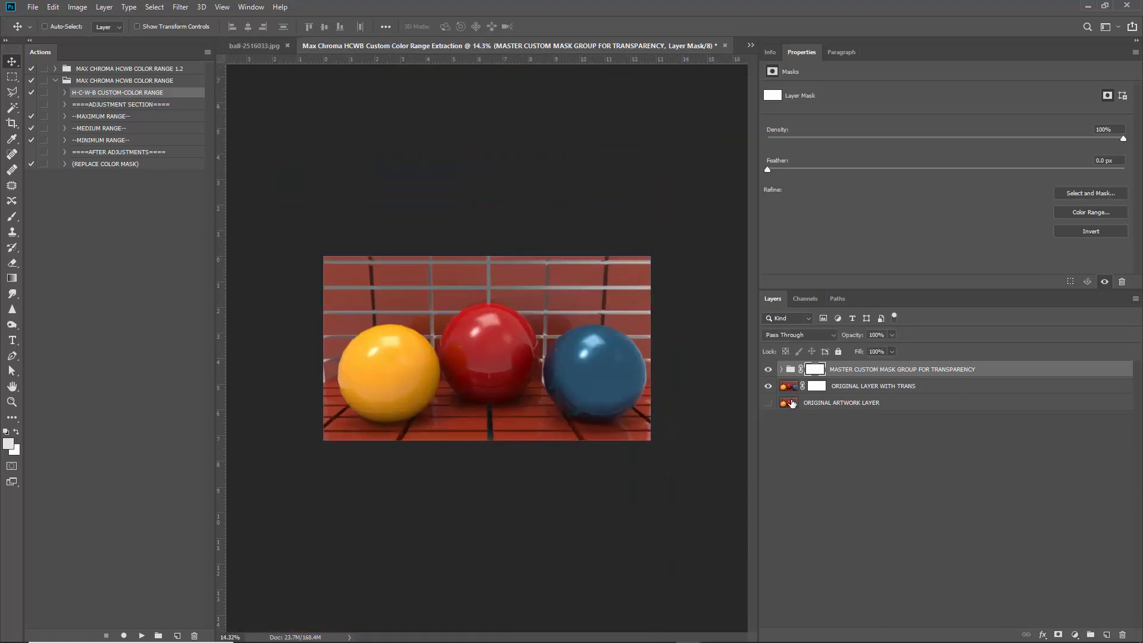
{"action": "left_click", "coordinate": [781, 369]}
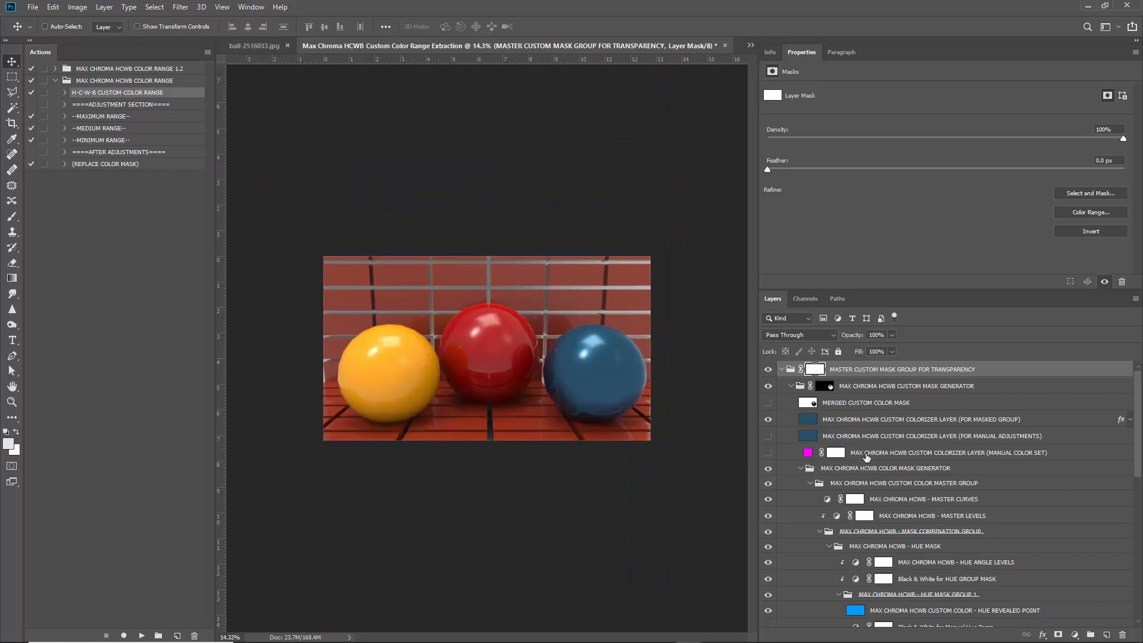
{"action": "left_click", "coordinate": [931, 425]}
{"action": "left_click", "coordinate": [1129, 420]}
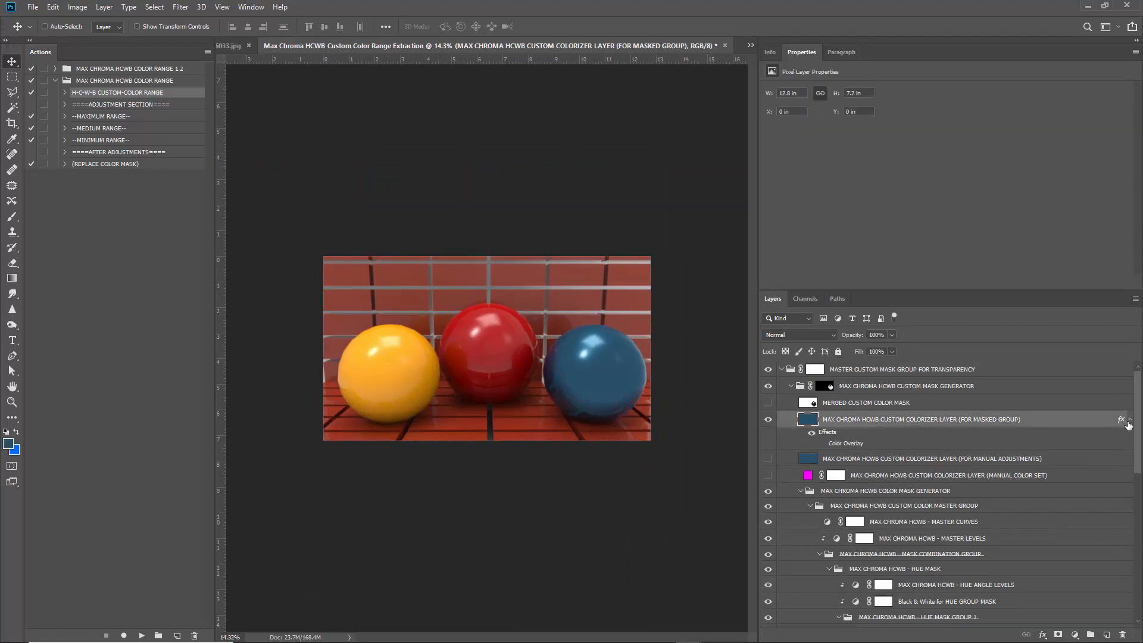
{"action": "left_click", "coordinate": [823, 444]}
{"action": "double_click", "coordinate": [826, 451]}
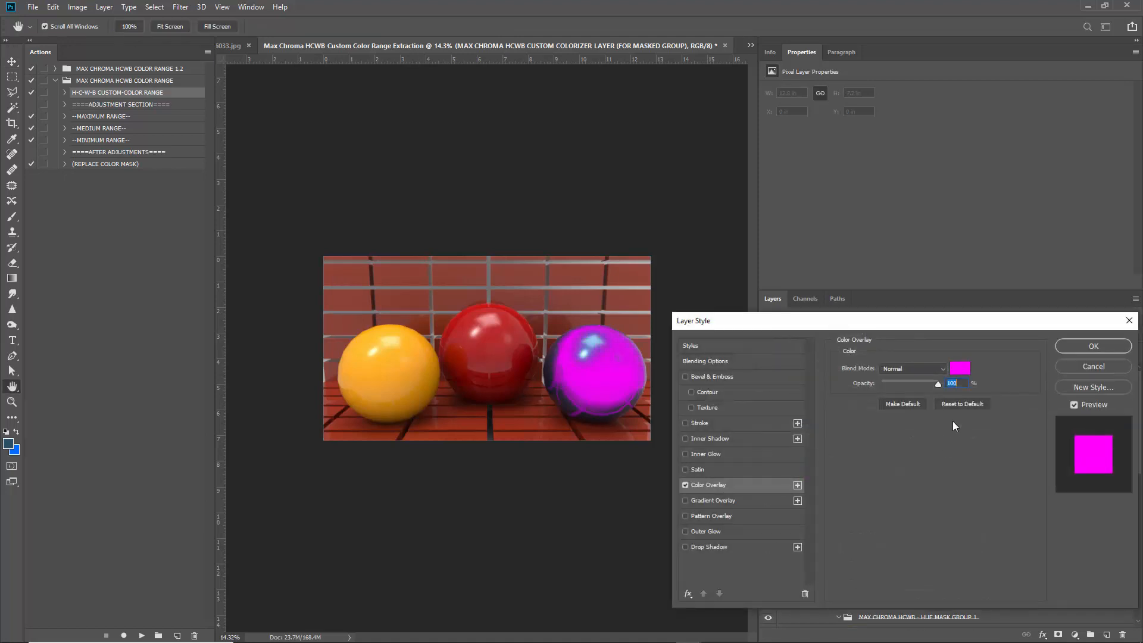
{"action": "left_click", "coordinate": [961, 369]}
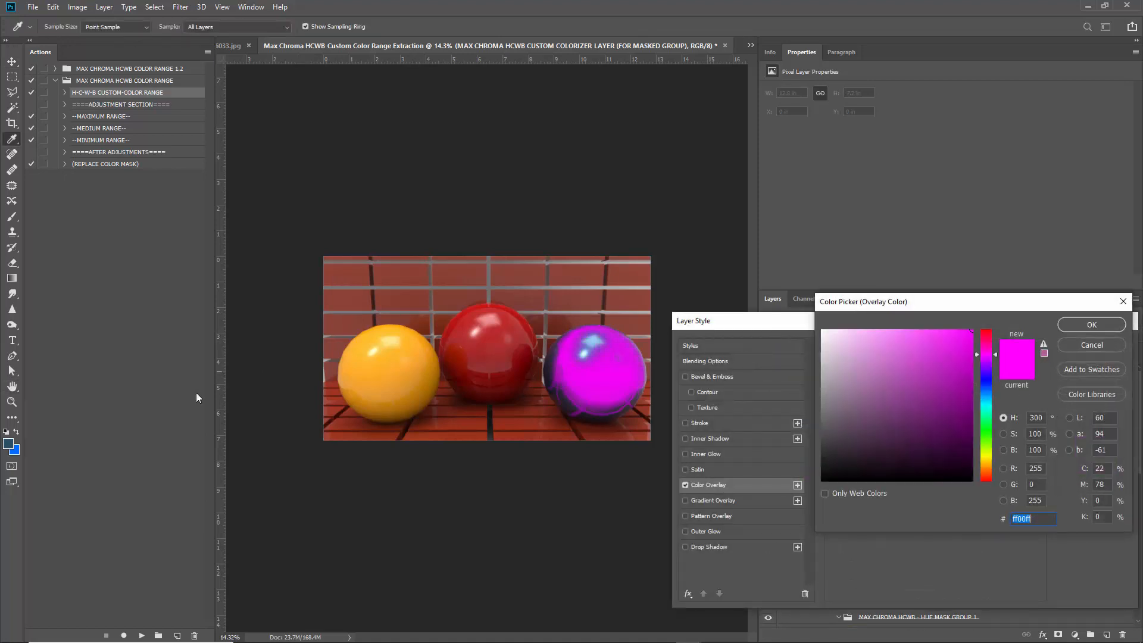
{"action": "left_click", "coordinate": [11, 440]}
{"action": "mouse_move", "coordinate": [916, 418]}
{"action": "left_mouse_down"}
{"action": "mouse_move", "coordinate": [928, 386]}
{"action": "mouse_move", "coordinate": [880, 358]}
{"action": "mouse_move", "coordinate": [872, 377]}
{"action": "mouse_move", "coordinate": [897, 421]}
{"action": "mouse_move", "coordinate": [821, 330]}
{"action": "left_mouse_up"}
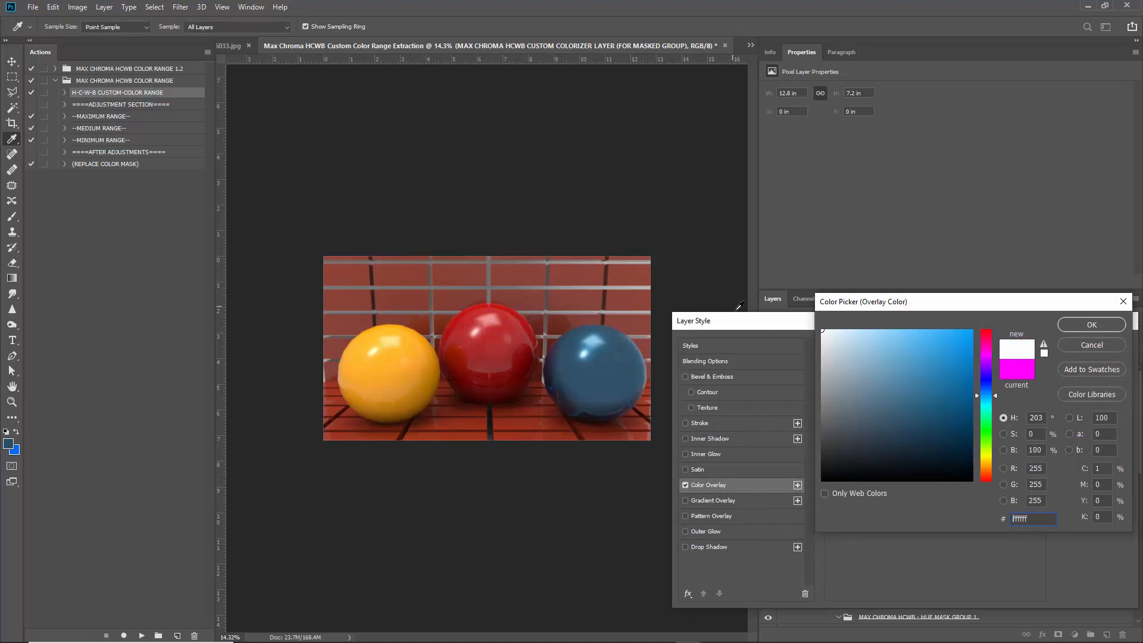
{"action": "left_click", "coordinate": [1080, 346]}
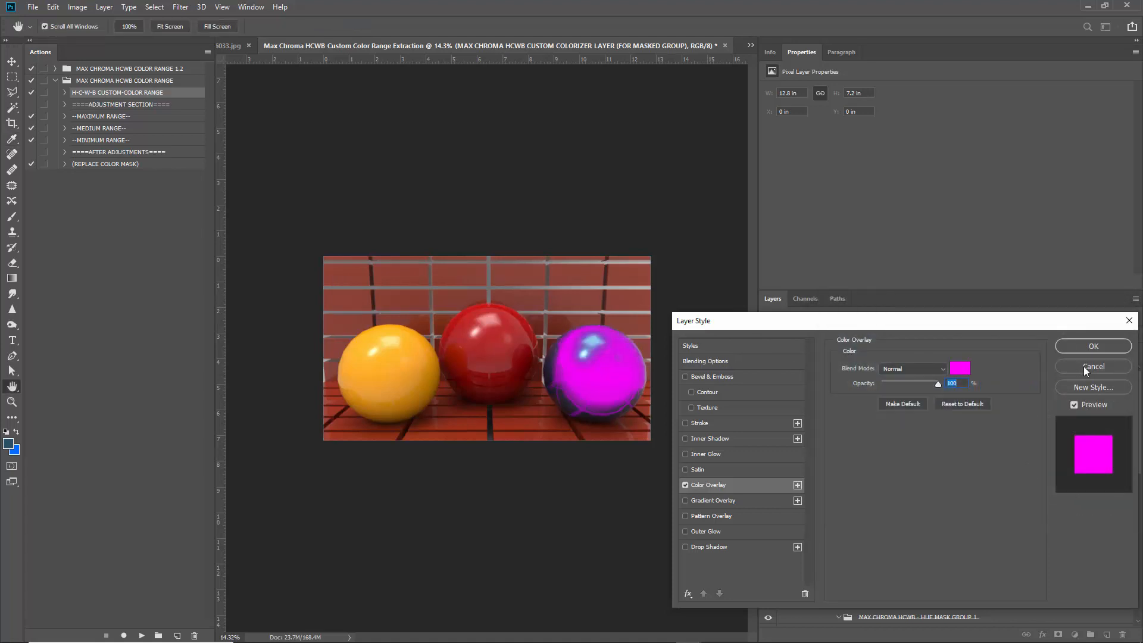
{"action": "left_click", "coordinate": [1083, 366]}
{"action": "left_click", "coordinate": [830, 444]}
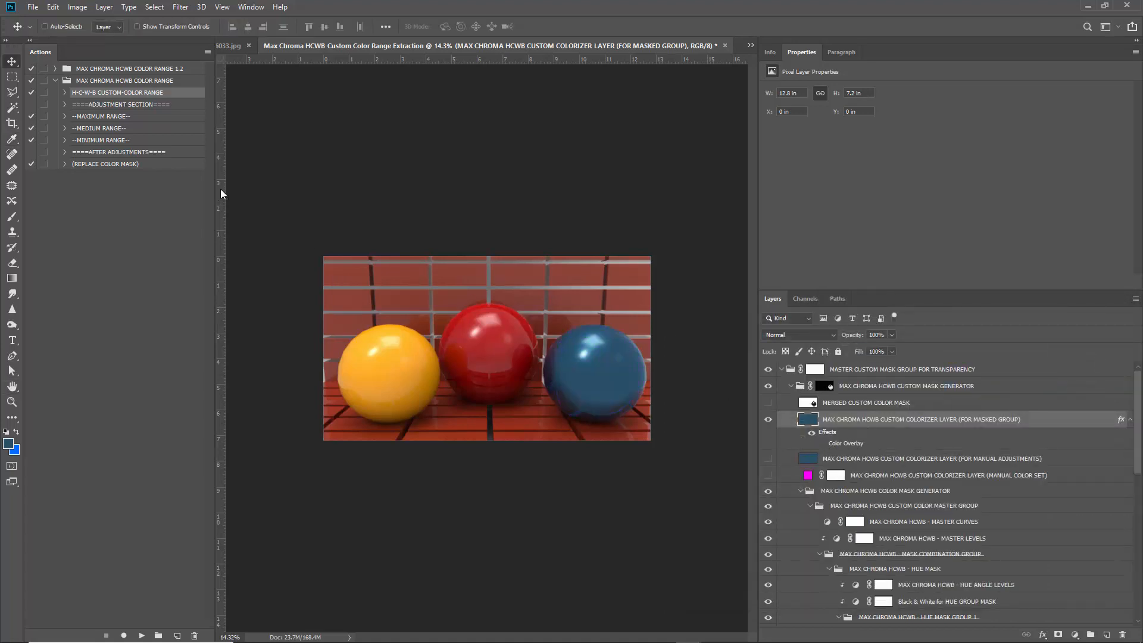
Run the --MINIMUM RANGE-- action on the ball photo.
{"action": "left_click", "coordinate": [99, 118]}
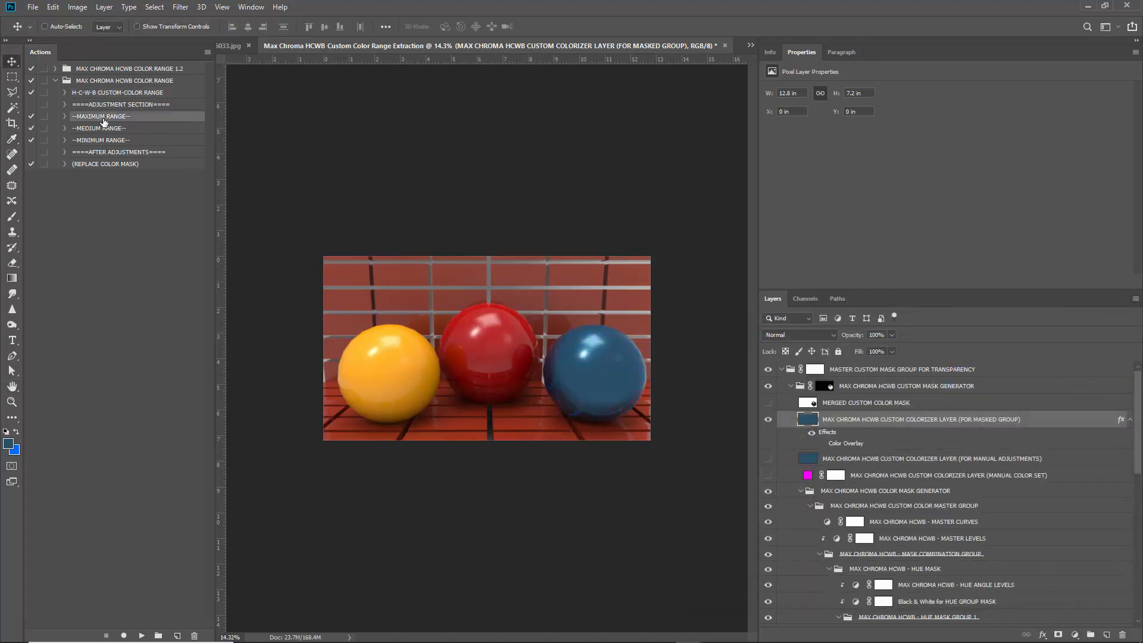
{"action": "left_click", "coordinate": [113, 141]}
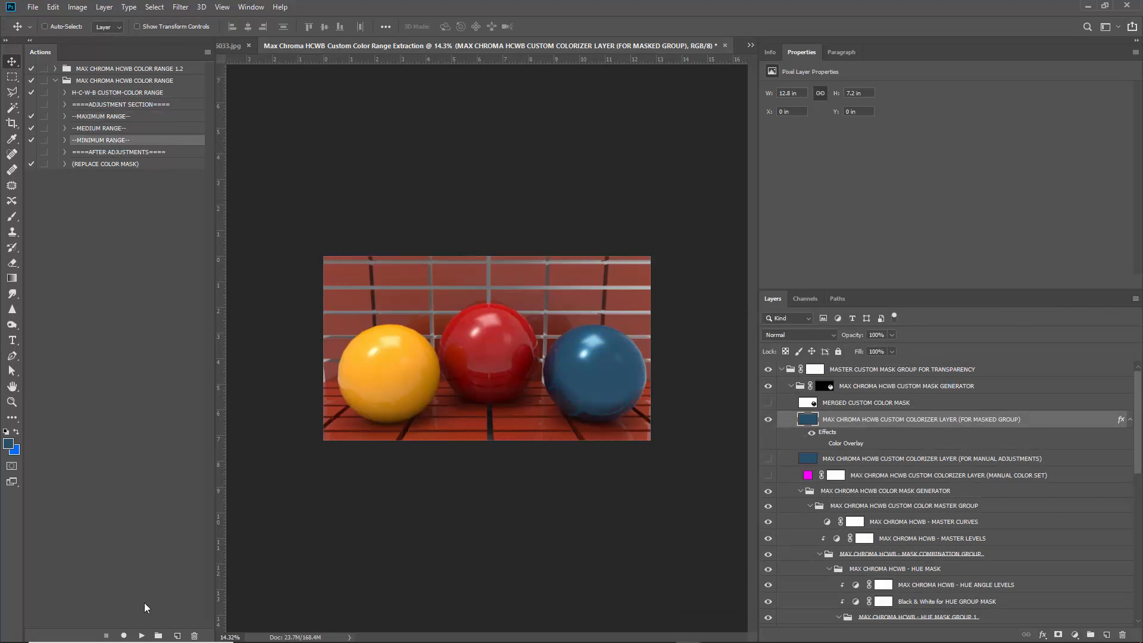
{"action": "left_click", "coordinate": [141, 635]}
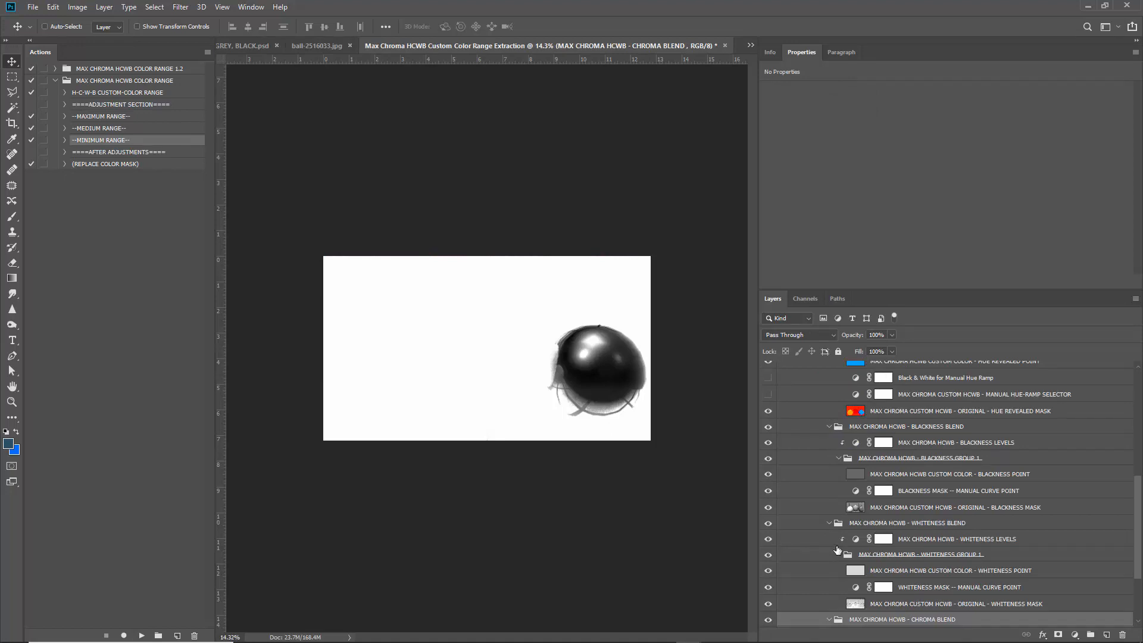
Filter the Layers panel by Kind to list only adjustment layers.
{"action": "scroll", "coordinate": [837, 550], "scroll_direction": "up", "scroll_amount": 10}
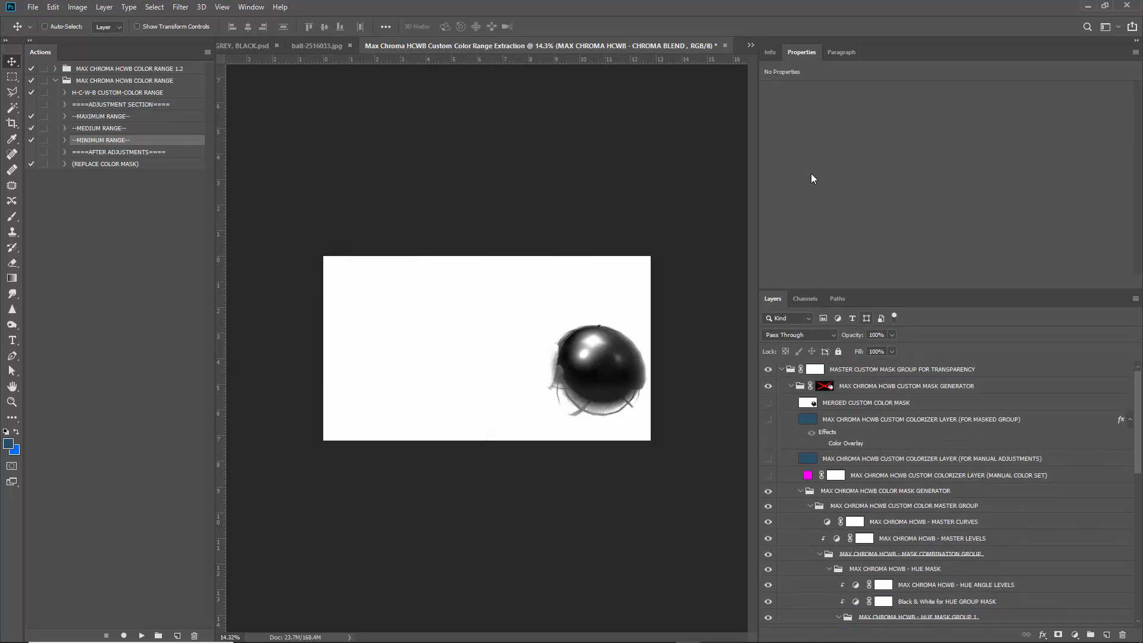
{"action": "left_click", "coordinate": [801, 319]}
{"action": "left_click", "coordinate": [961, 321]}
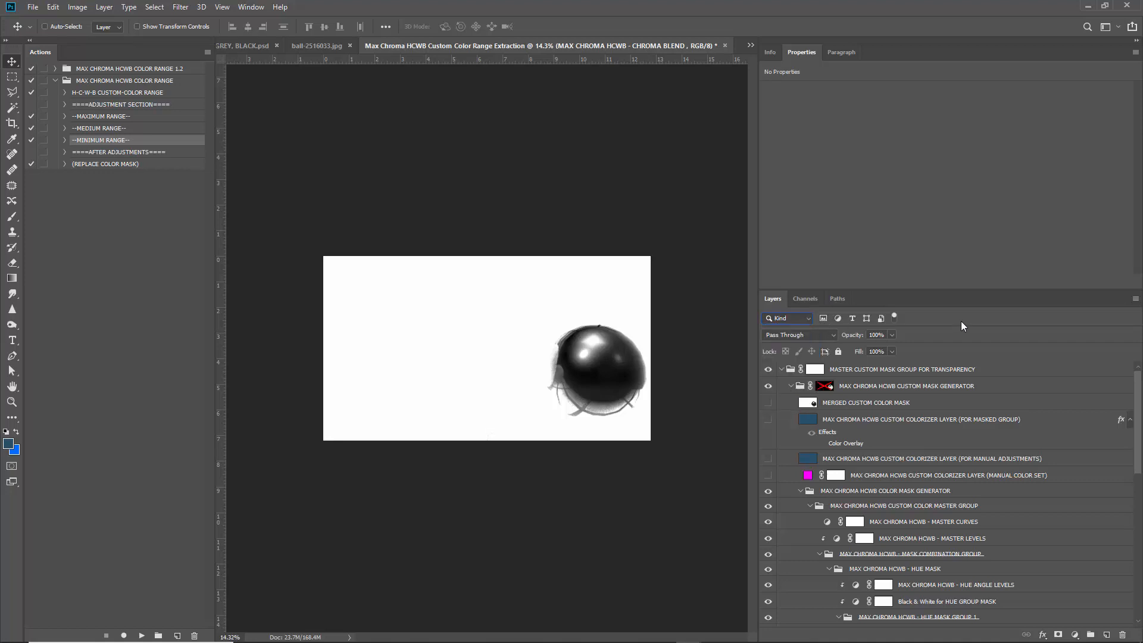
{"action": "left_click", "coordinate": [837, 318]}
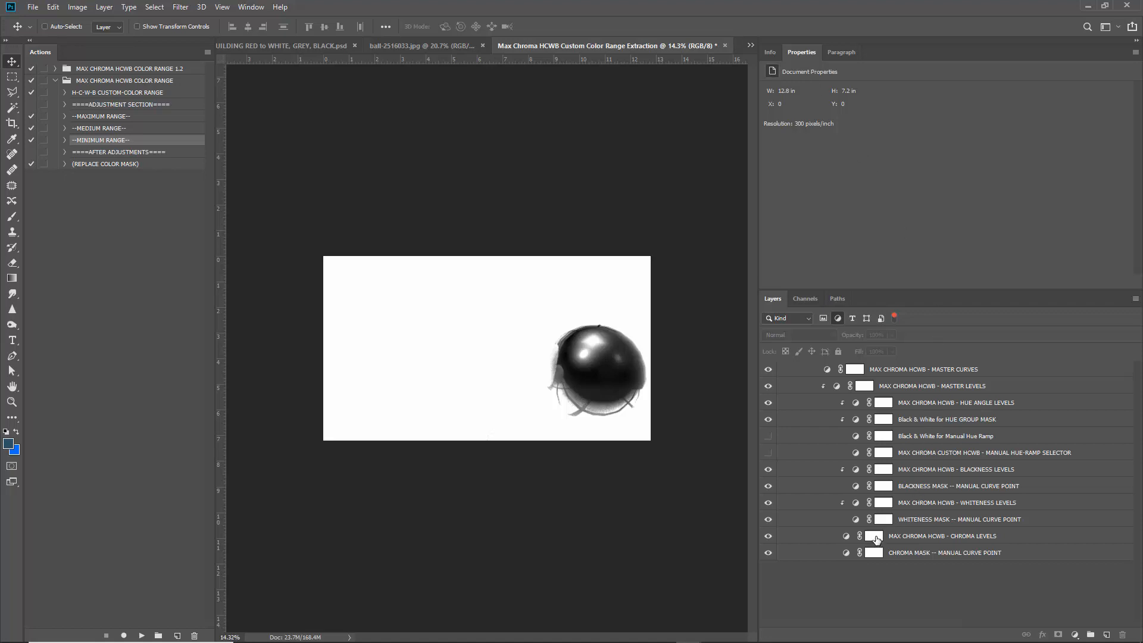
Lift the Chroma Levels black point and set Whiteness Levels midtones to 0.52.
{"action": "left_click", "coordinate": [847, 538]}
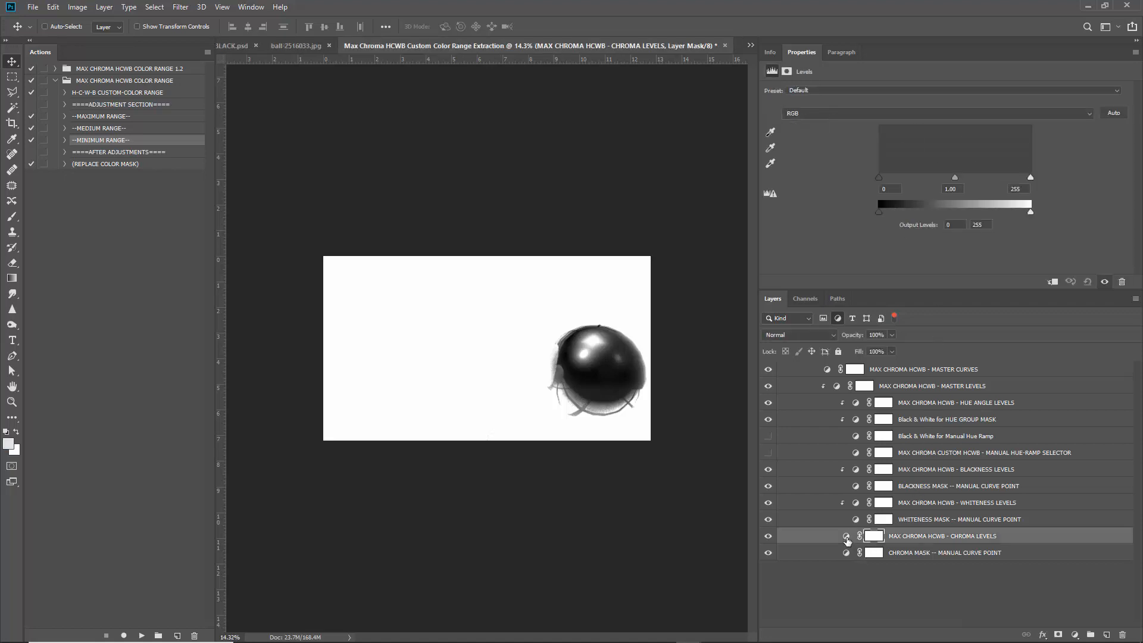
{"action": "mouse_move", "coordinate": [1029, 178]}
{"action": "left_mouse_down"}
{"action": "mouse_move", "coordinate": [914, 185]}
{"action": "mouse_move", "coordinate": [1033, 181]}
{"action": "left_mouse_up"}
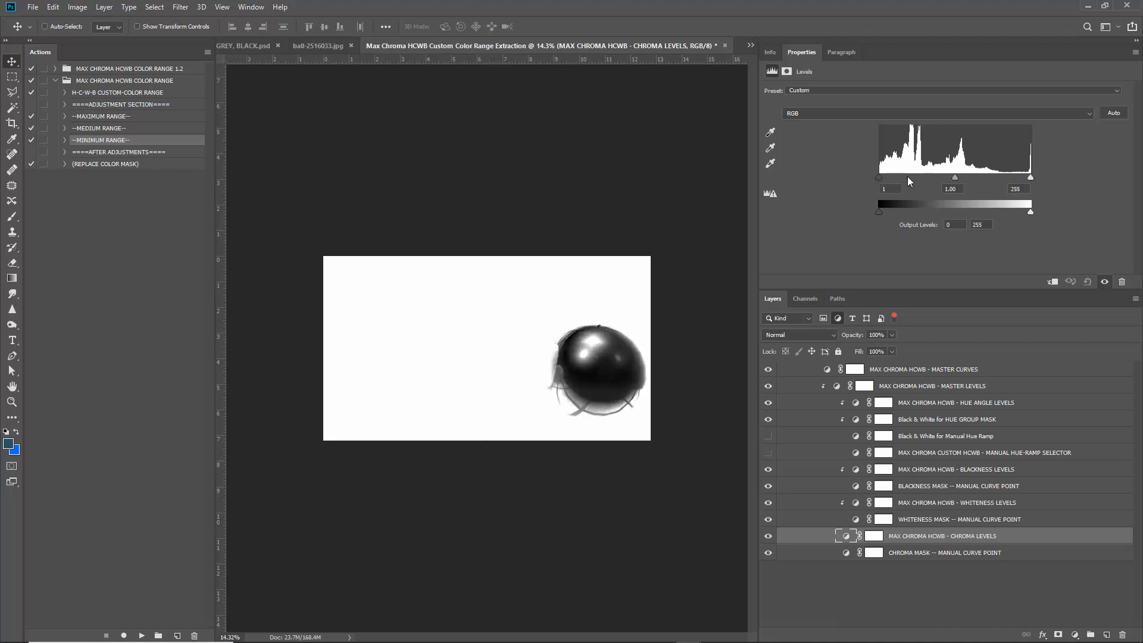
{"action": "mouse_move", "coordinate": [907, 176]}
{"action": "left_mouse_down"}
{"action": "mouse_move", "coordinate": [973, 172]}
{"action": "mouse_move", "coordinate": [806, 157]}
{"action": "left_mouse_up"}
{"action": "left_click", "coordinate": [855, 519]}
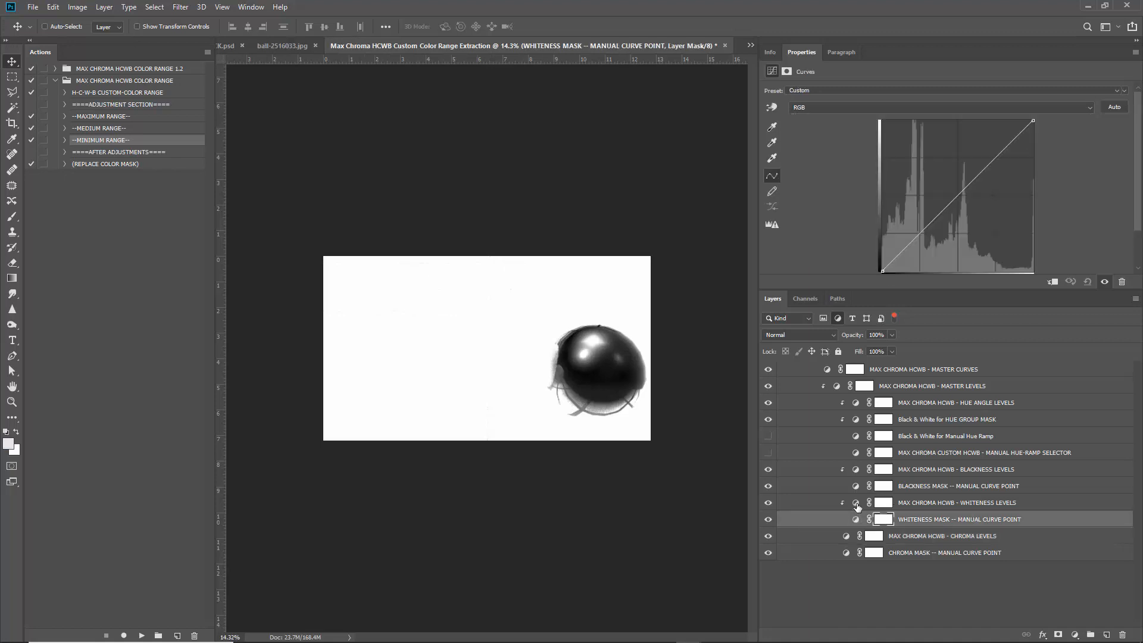
{"action": "left_click", "coordinate": [856, 503]}
{"action": "mouse_move", "coordinate": [954, 177]}
{"action": "left_mouse_down"}
{"action": "mouse_move", "coordinate": [994, 169]}
{"action": "mouse_move", "coordinate": [938, 176]}
{"action": "left_mouse_up"}
Set Blackness Levels input black to 56 and midtones to about 1.03.
{"action": "left_click", "coordinate": [856, 486]}
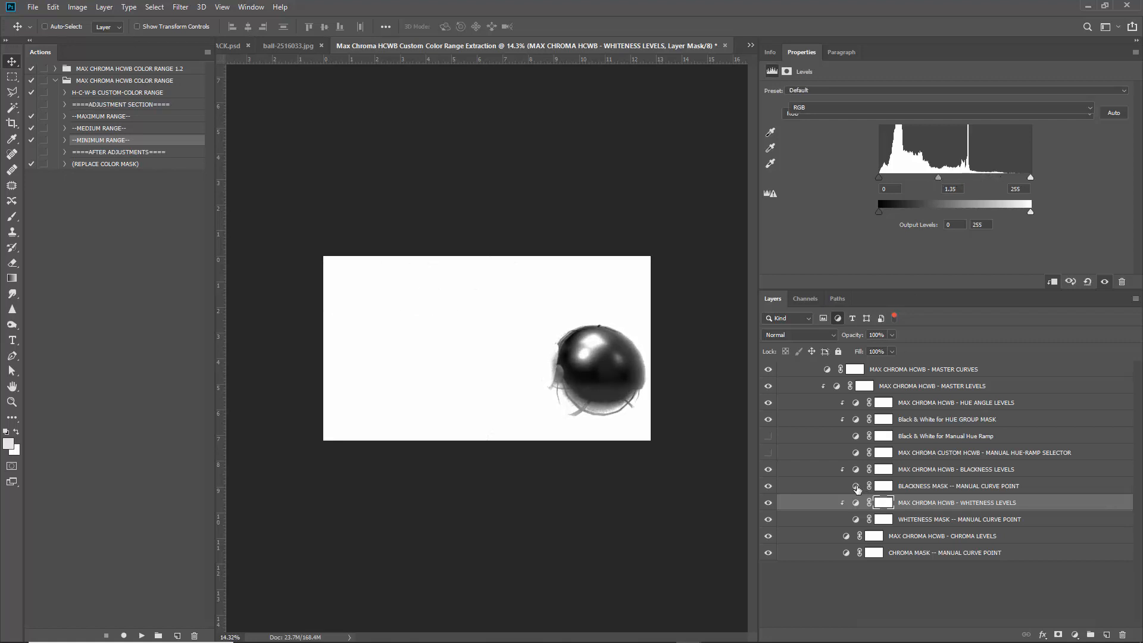
{"action": "left_click", "coordinate": [856, 471]}
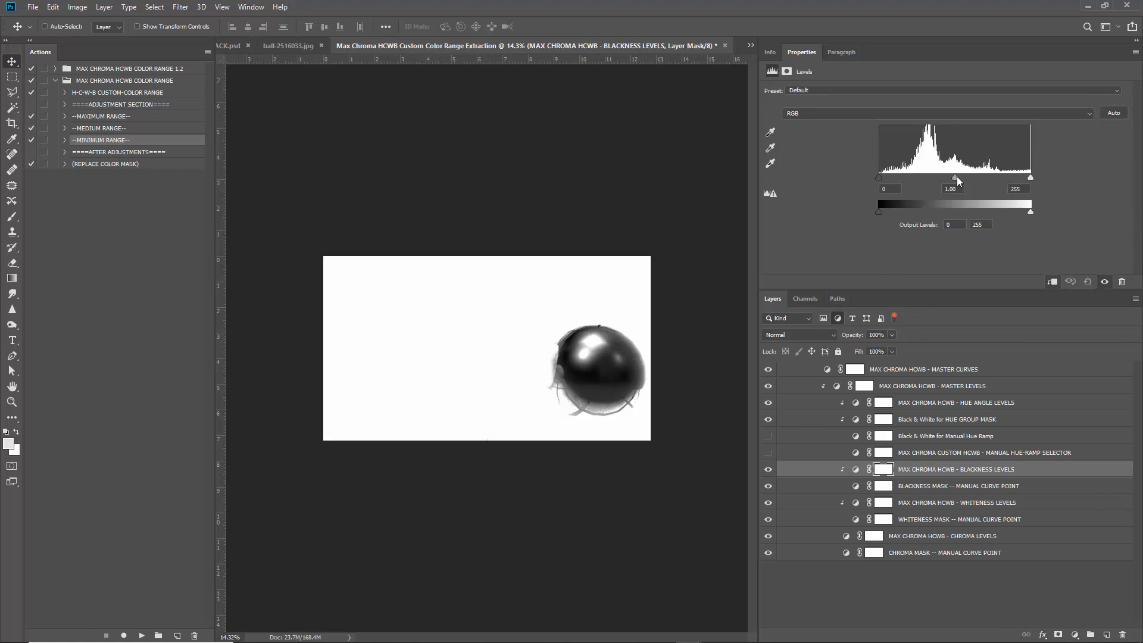
{"action": "mouse_move", "coordinate": [956, 176]}
{"action": "left_mouse_down"}
{"action": "mouse_move", "coordinate": [1004, 172]}
{"action": "mouse_move", "coordinate": [953, 177]}
{"action": "left_mouse_up"}
{"action": "left_click_drag", "start_coordinate": [878, 178], "coordinate": [912, 177]}
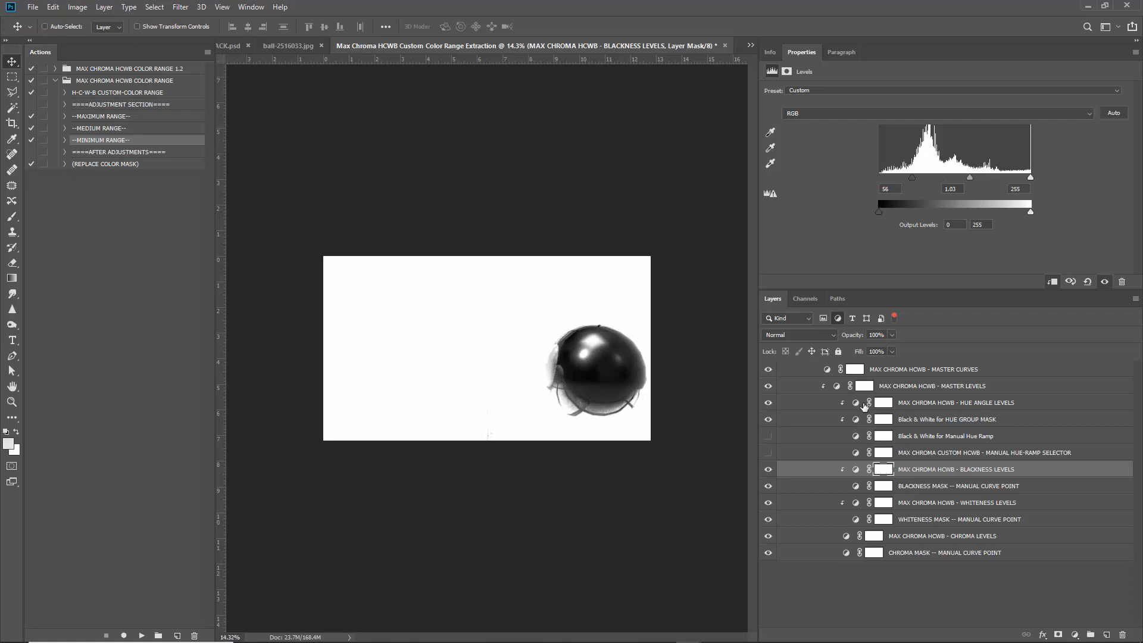
Test the Hue Angle Levels sliders, leaving its black point at 0.
{"action": "left_click", "coordinate": [857, 404]}
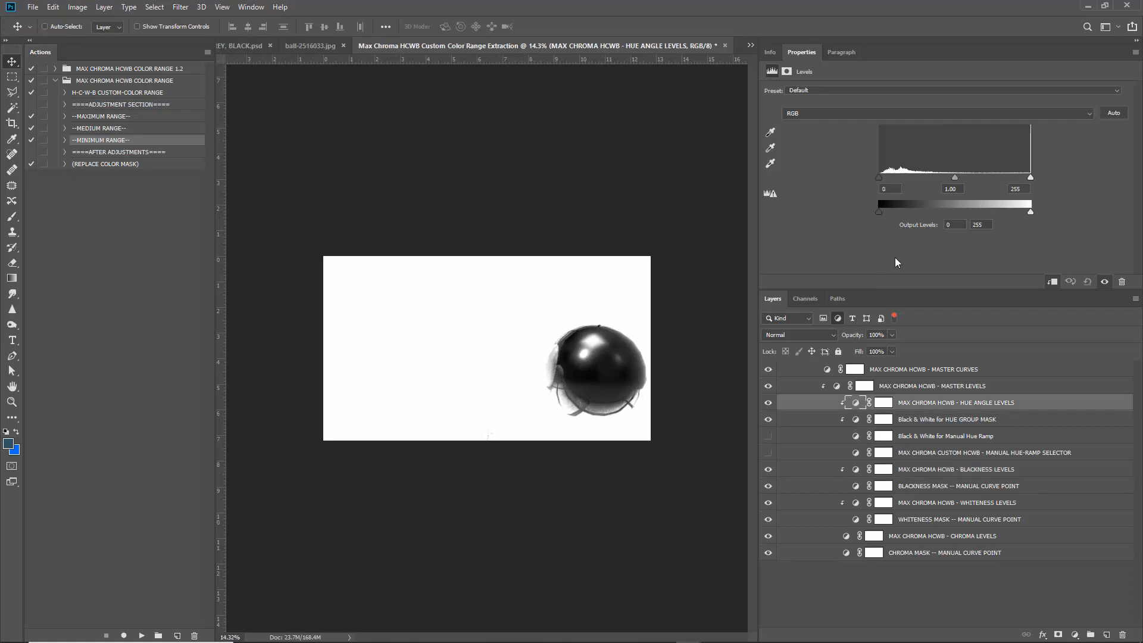
{"action": "left_click_drag", "start_coordinate": [1030, 178], "coordinate": [1089, 176]}
{"action": "left_click_drag", "start_coordinate": [879, 177], "coordinate": [951, 172]}
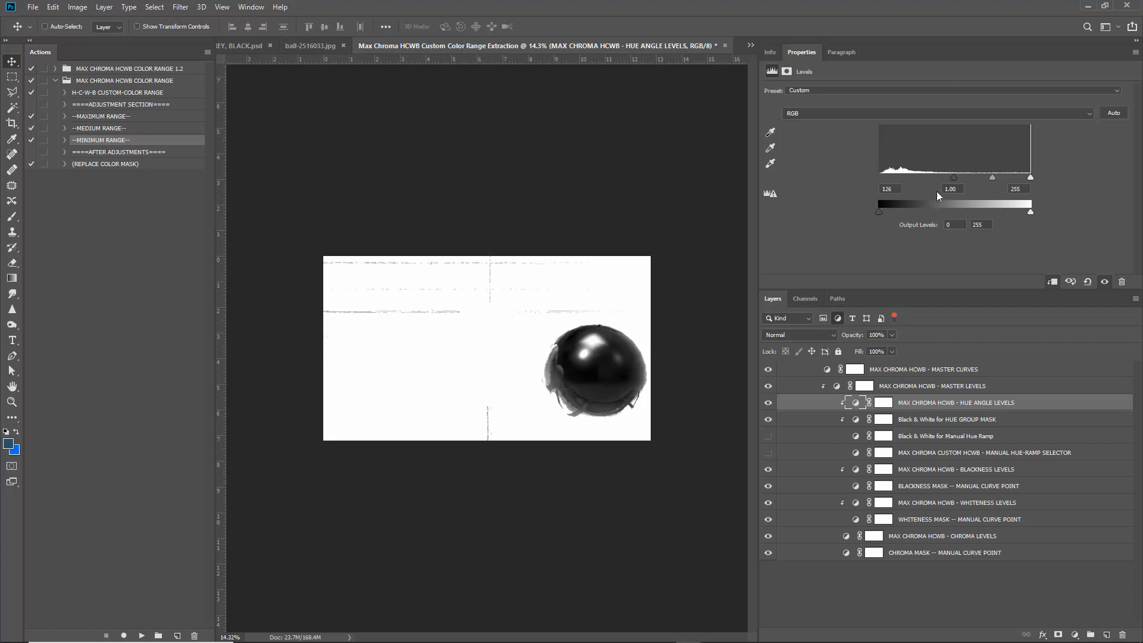
{"action": "left_click_drag", "start_coordinate": [957, 178], "coordinate": [884, 180]}
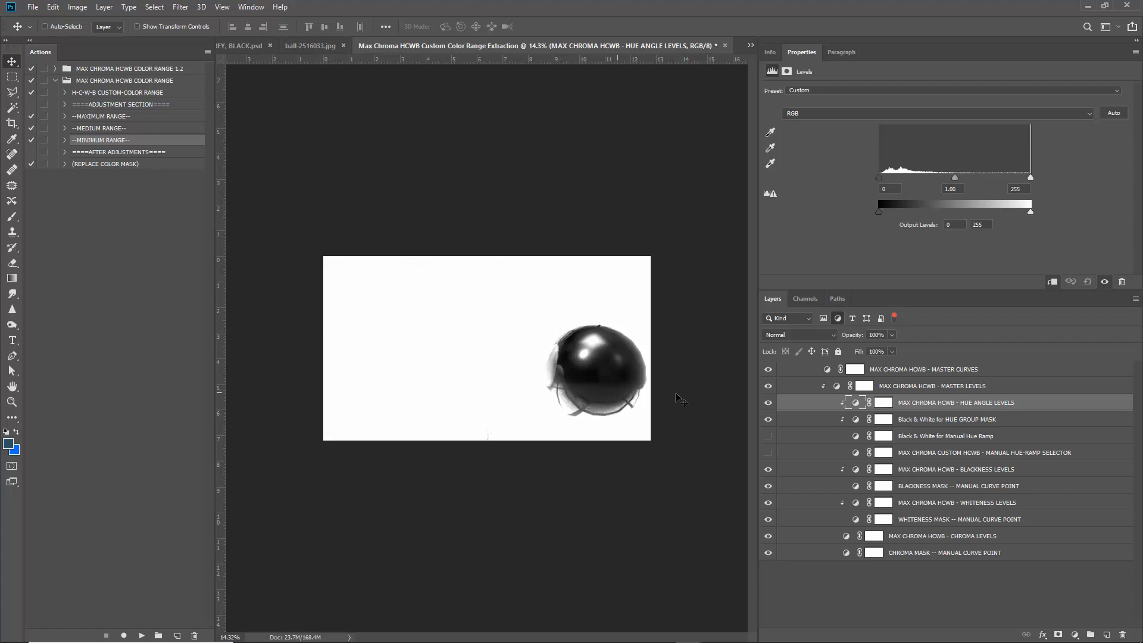
{"action": "left_click", "coordinate": [836, 387]}
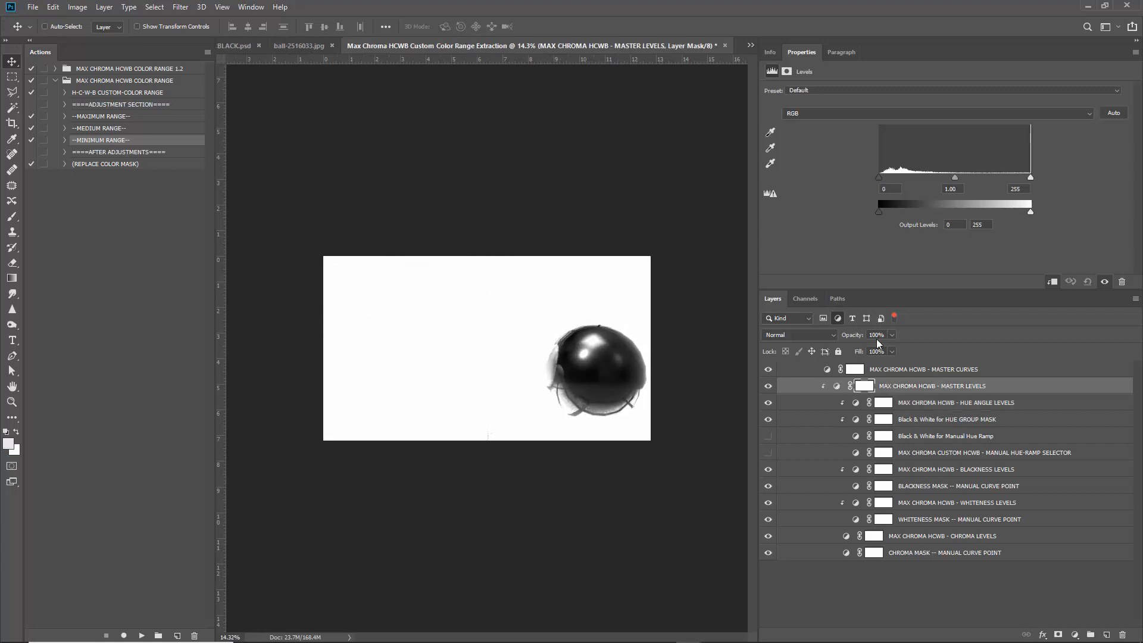
Clear the adjustment-layer filter and switch on the CUSTOM COLORIZER LAYER (FOR MASKED GROUP).
{"action": "left_click", "coordinate": [894, 316]}
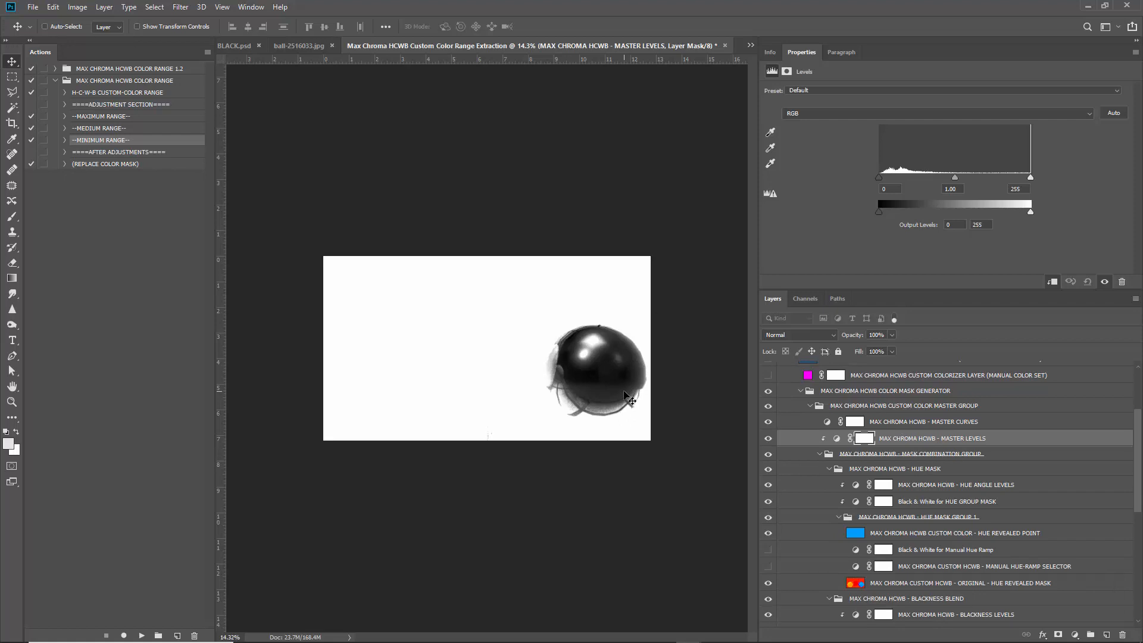
{"action": "scroll", "coordinate": [515, 322], "scroll_direction": "up", "scroll_amount": 3}
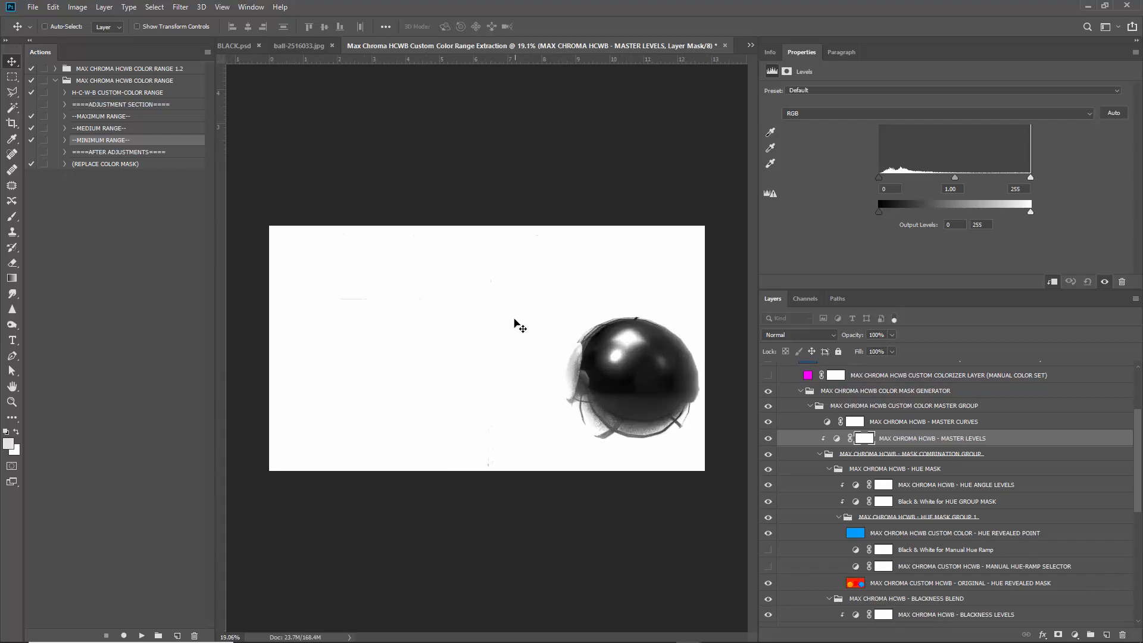
{"action": "scroll", "coordinate": [516, 311], "scroll_direction": "up", "scroll_amount": 1}
{"action": "scroll", "coordinate": [472, 316], "scroll_direction": "down", "scroll_amount": 2}
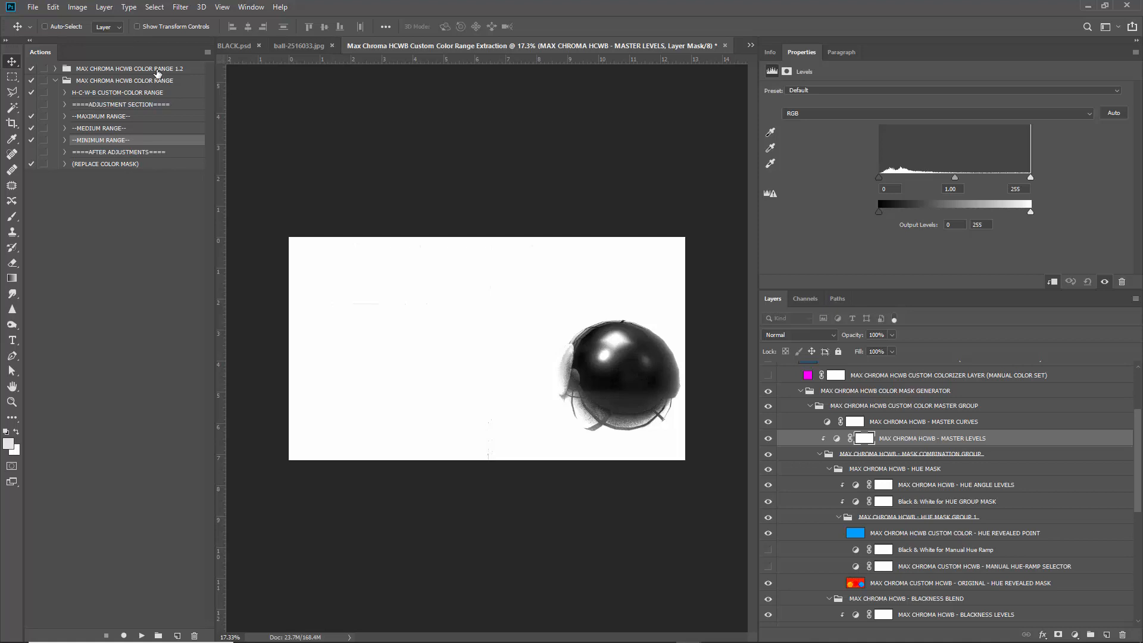
{"action": "scroll", "coordinate": [837, 454], "scroll_direction": "up", "scroll_amount": 3}
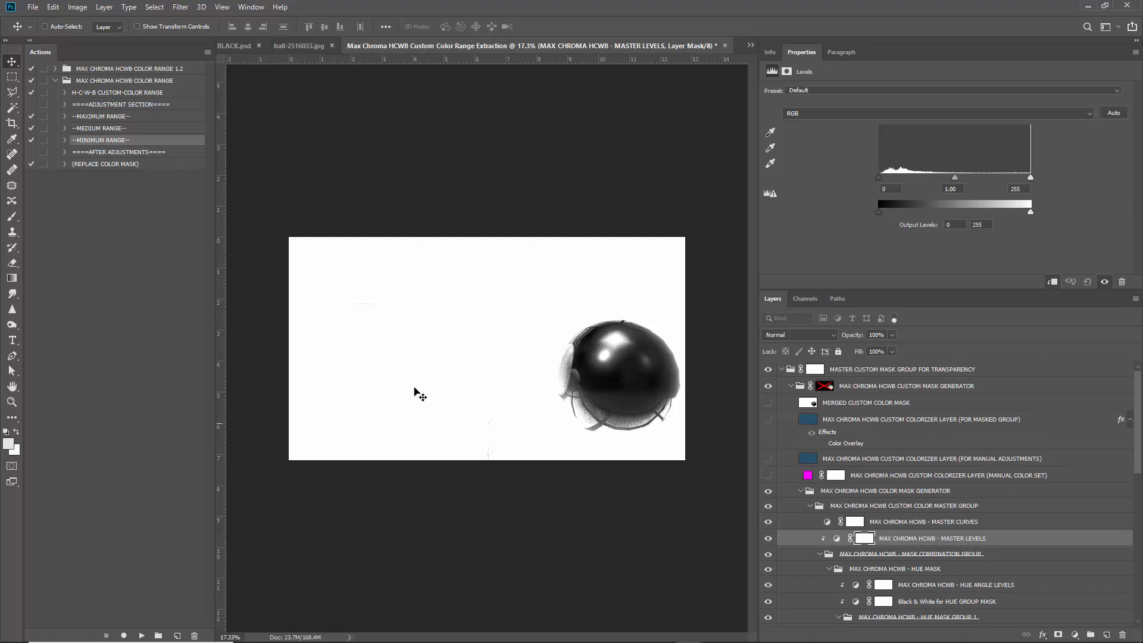
{"action": "left_click", "coordinate": [769, 421]}
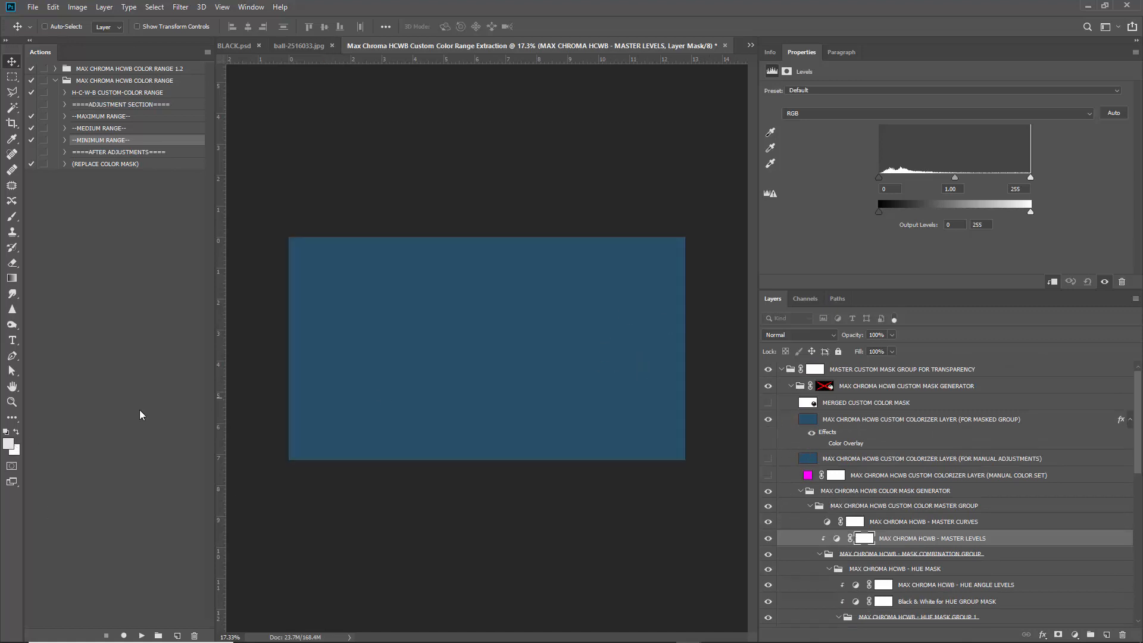
Add an empty Layer 1, then sample the canvas's dark blue and cancel the Color Picker.
{"action": "left_click", "coordinate": [8, 443]}
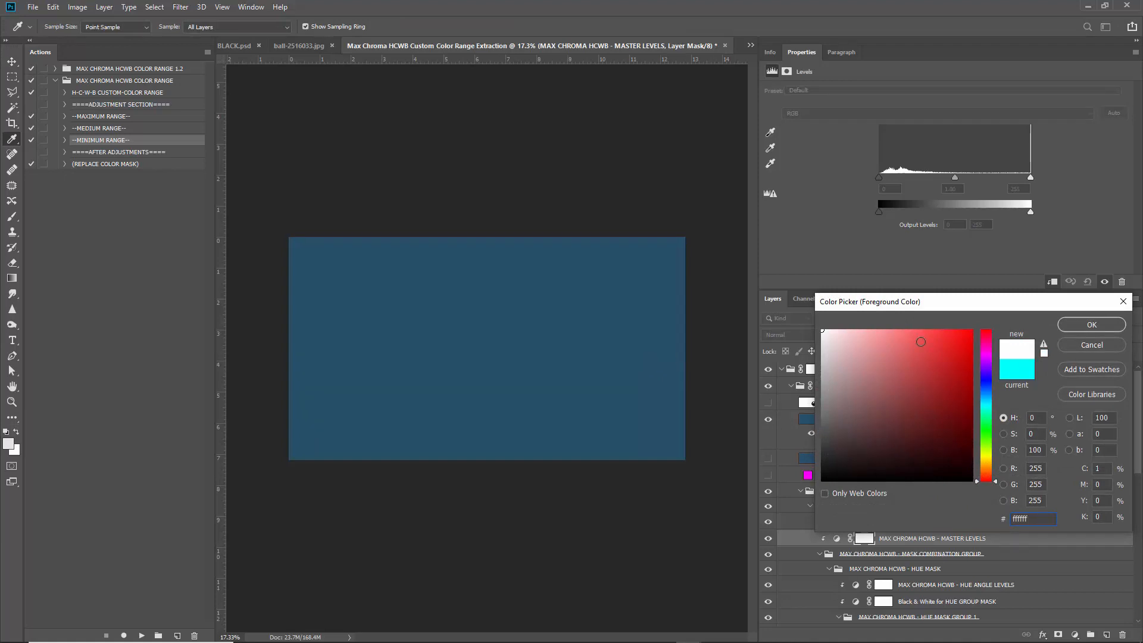
{"action": "left_click", "coordinate": [1080, 345]}
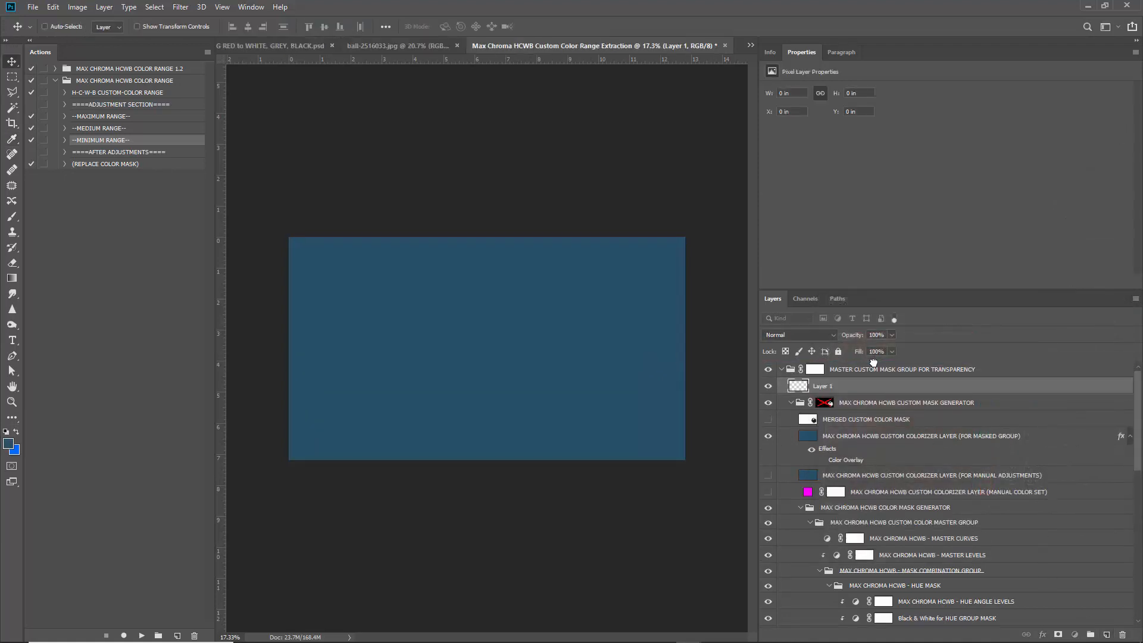
{"action": "left_click", "coordinate": [8, 444]}
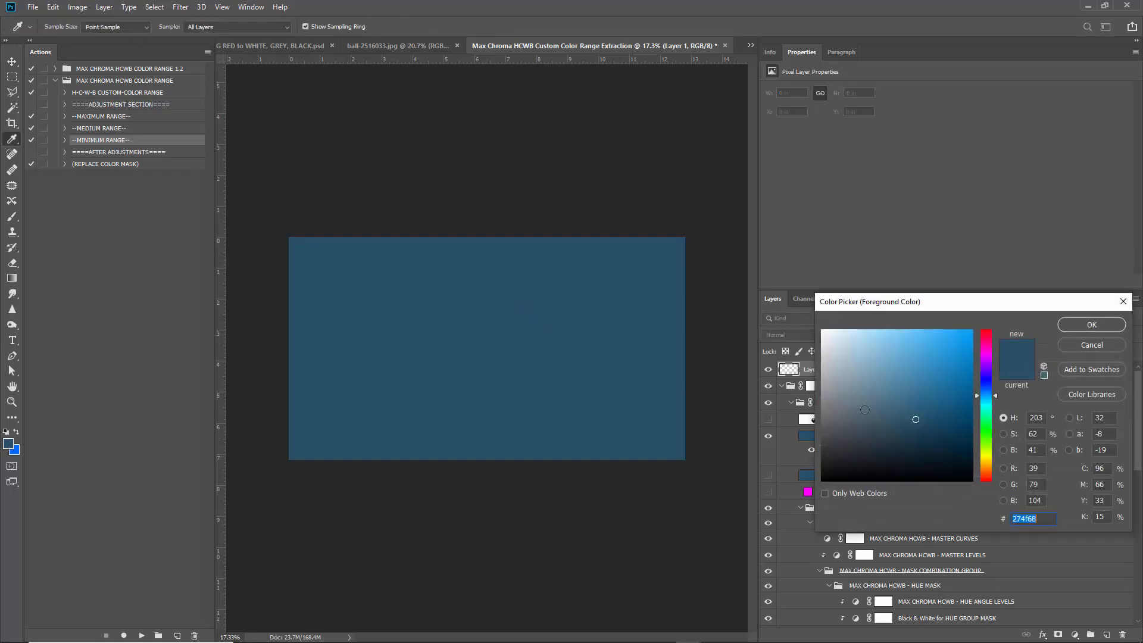
{"action": "mouse_move", "coordinate": [916, 419]}
{"action": "left_mouse_down"}
{"action": "mouse_move", "coordinate": [978, 325]}
{"action": "mouse_move", "coordinate": [821, 411]}
{"action": "mouse_move", "coordinate": [863, 391]}
{"action": "mouse_move", "coordinate": [870, 404]}
{"action": "mouse_move", "coordinate": [859, 400]}
{"action": "left_mouse_up"}
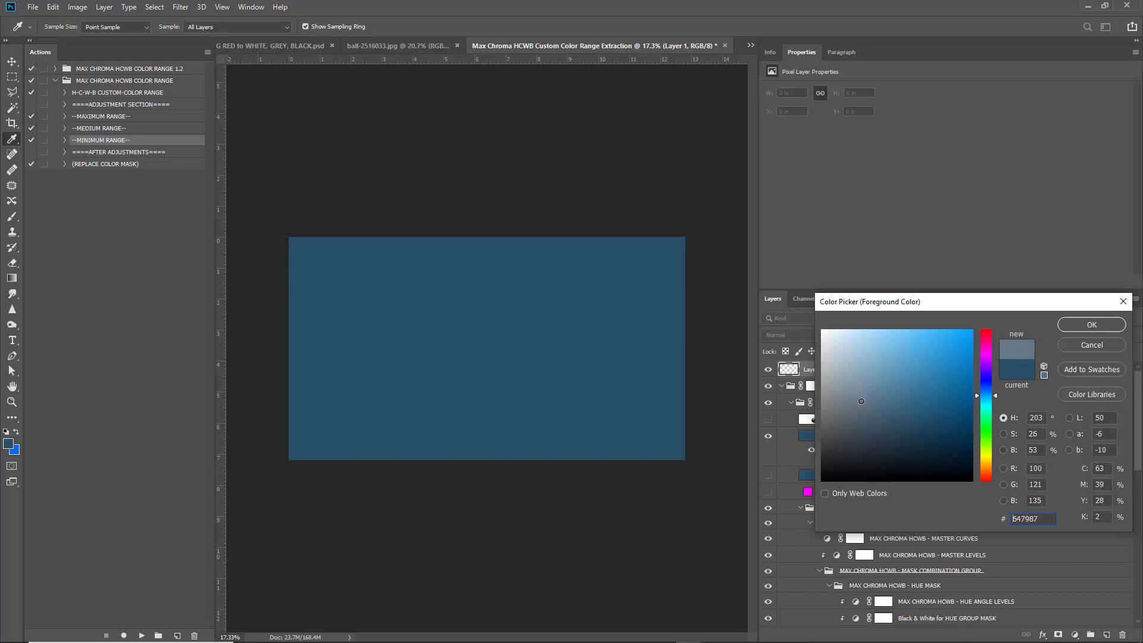
{"action": "left_click", "coordinate": [621, 357]}
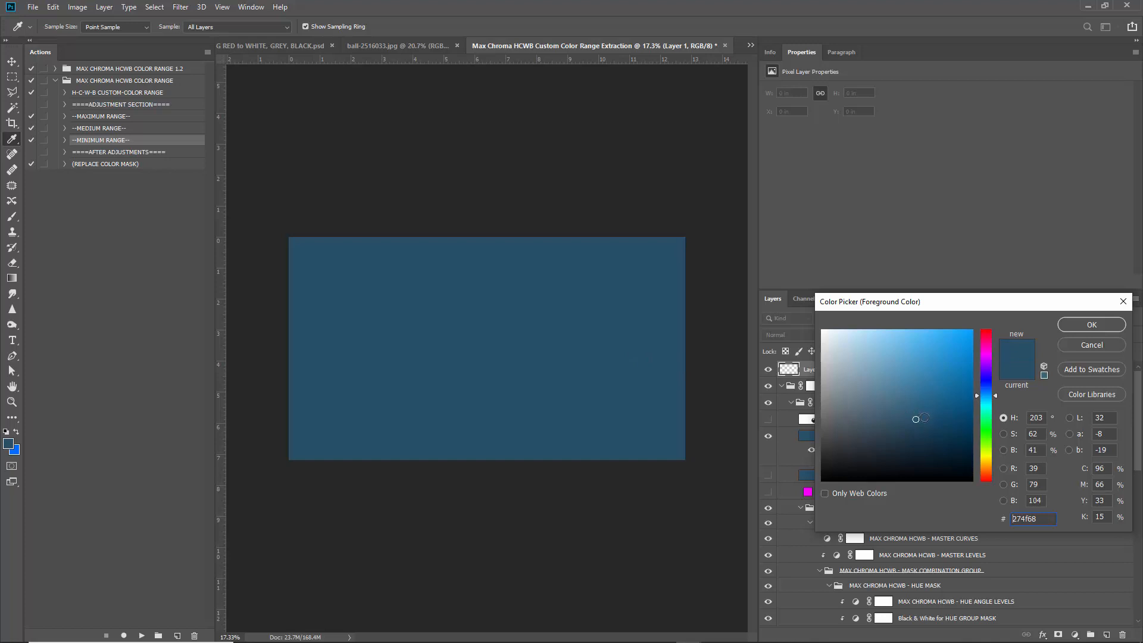
{"action": "left_click", "coordinate": [1085, 345]}
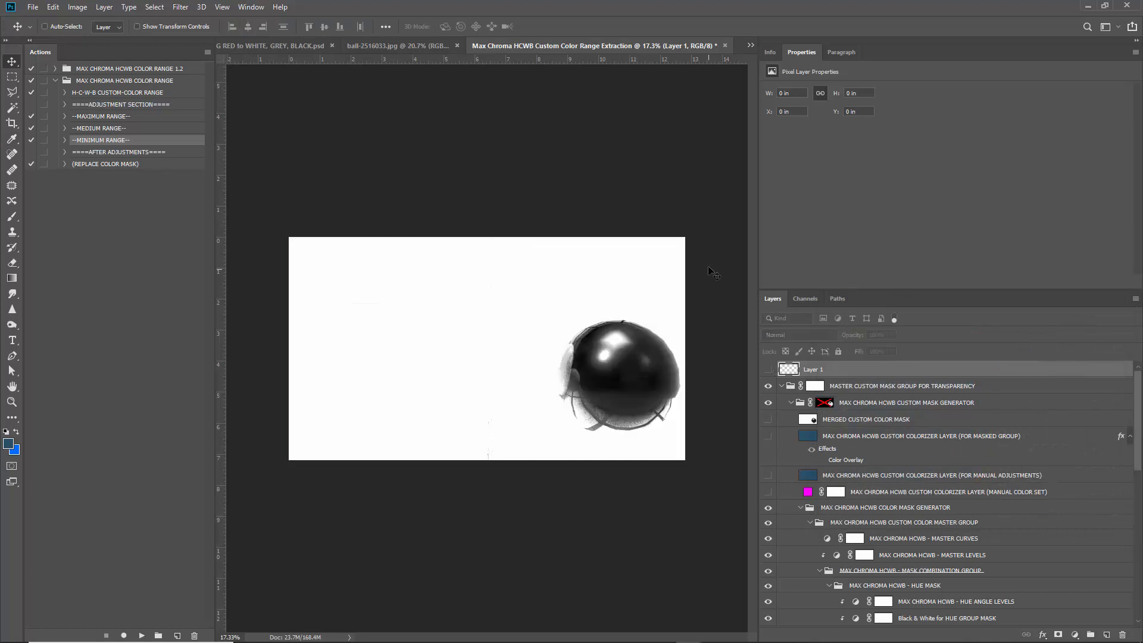
Close Recent Actions and drag cocktails-3252160.jpg from the desktop onto Photoshop to open it.
{"action": "left_click", "coordinate": [1087, 6]}
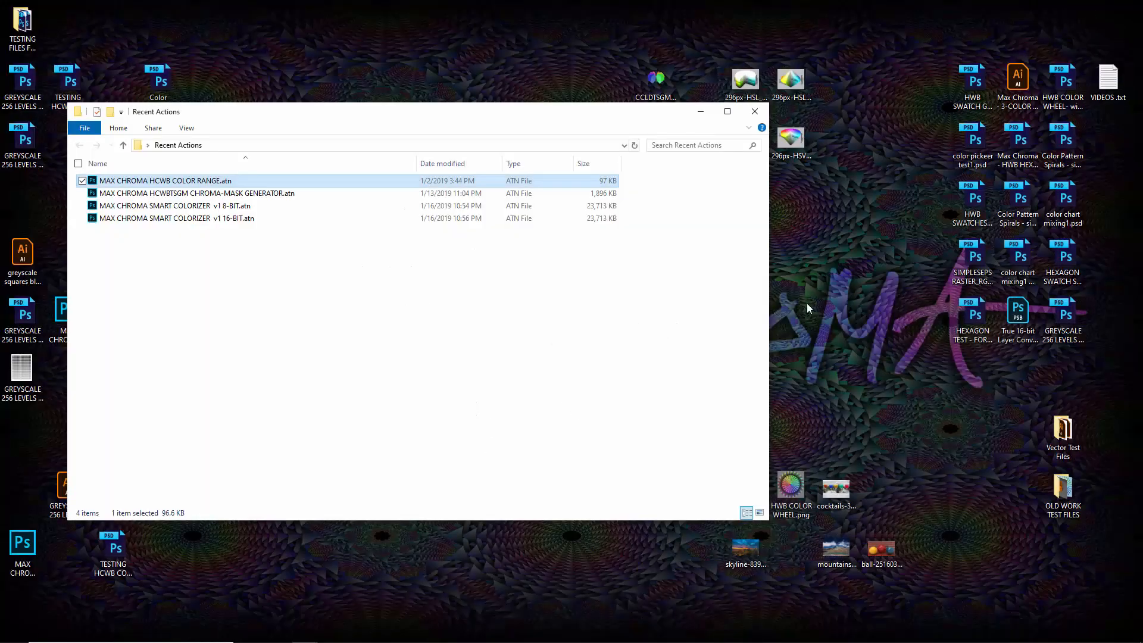
{"action": "left_click", "coordinate": [754, 111]}
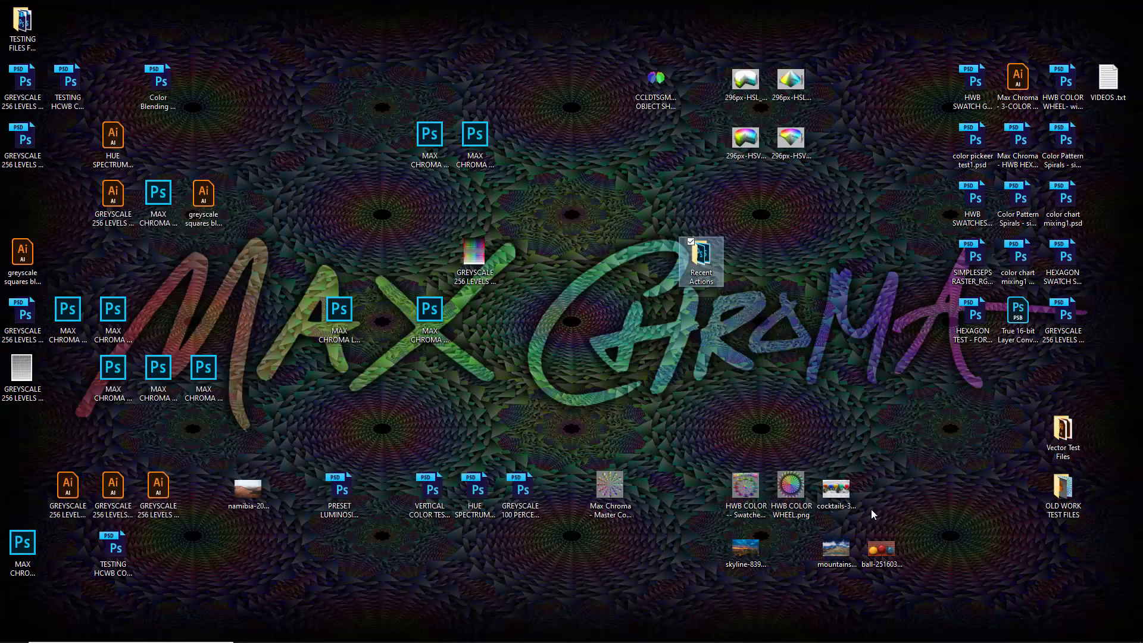
{"action": "left_click", "coordinate": [840, 495]}
{"action": "left_click_drag", "start_coordinate": [840, 495], "coordinate": [609, 30]}
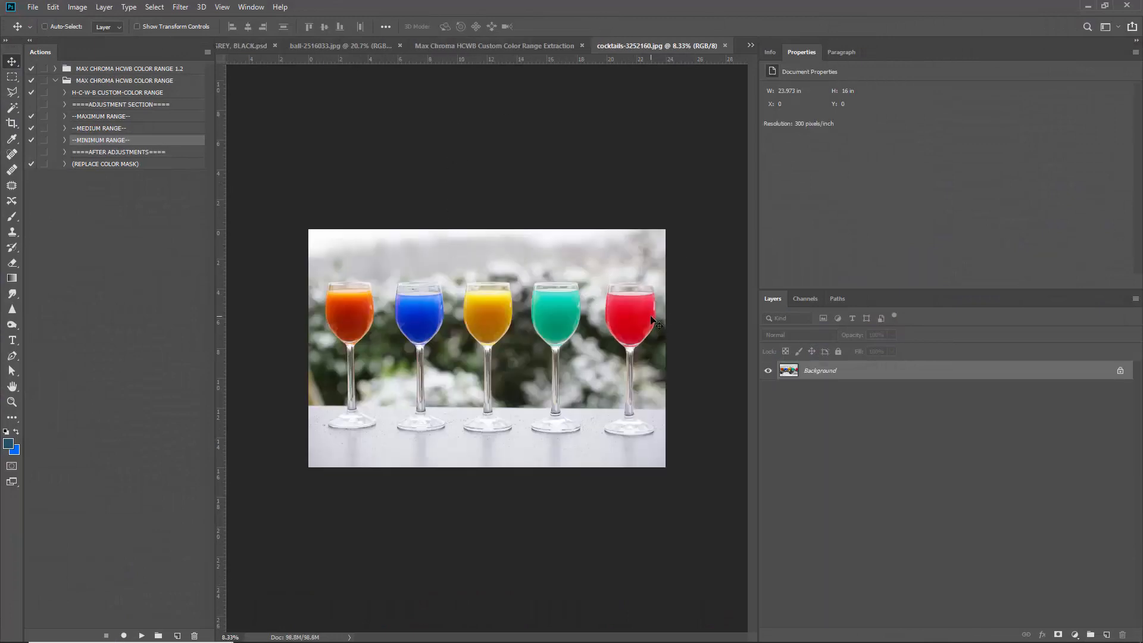
Sample the orange, blue, yellow, teal and red glasses in the Color Picker, then cancel.
{"action": "left_click", "coordinate": [9, 444]}
{"action": "left_click", "coordinate": [363, 314]}
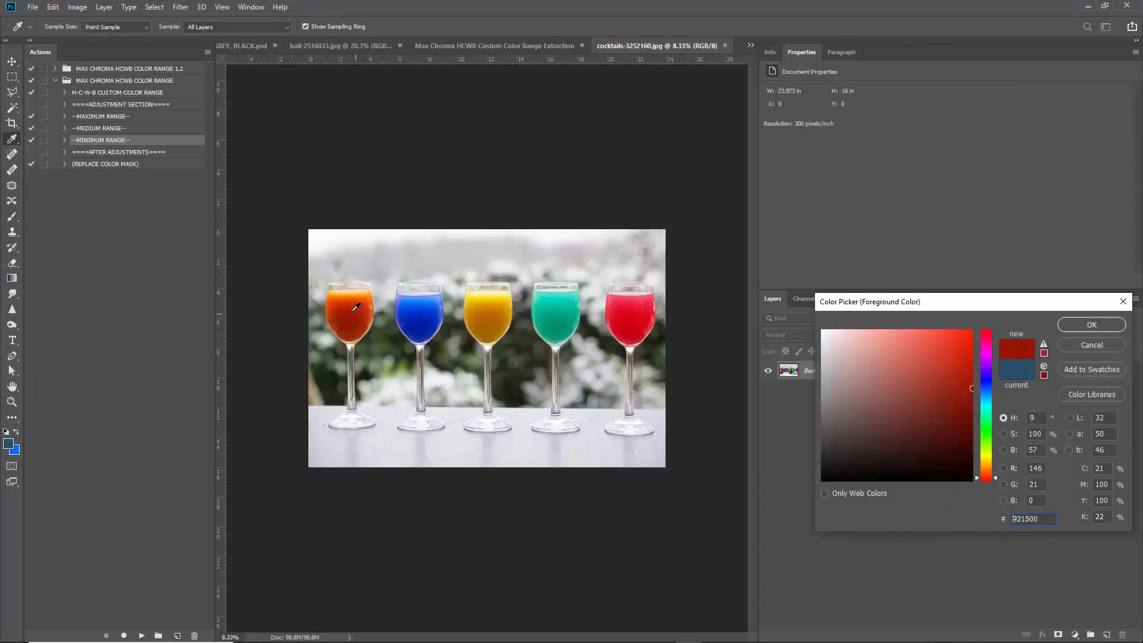
{"action": "left_click", "coordinate": [424, 312]}
{"action": "left_click", "coordinate": [495, 317]}
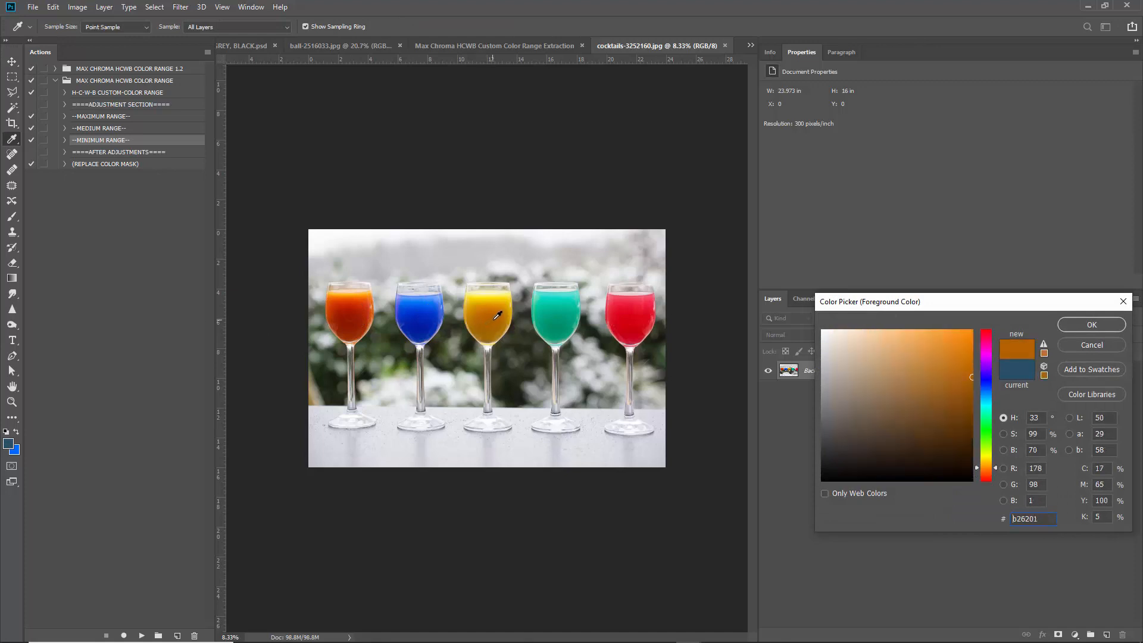
{"action": "left_click", "coordinate": [565, 318]}
{"action": "left_click", "coordinate": [636, 318]}
{"action": "left_click", "coordinate": [1076, 346]}
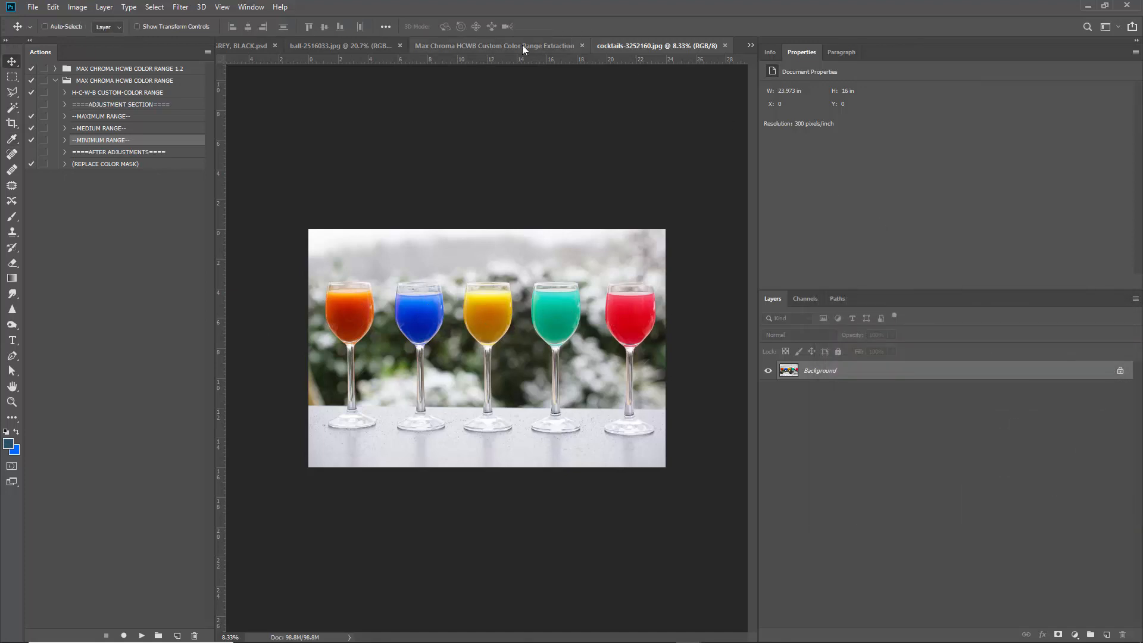
Hide the transparency mask group and close the Max Chroma document without saving.
{"action": "left_click", "coordinate": [522, 45]}
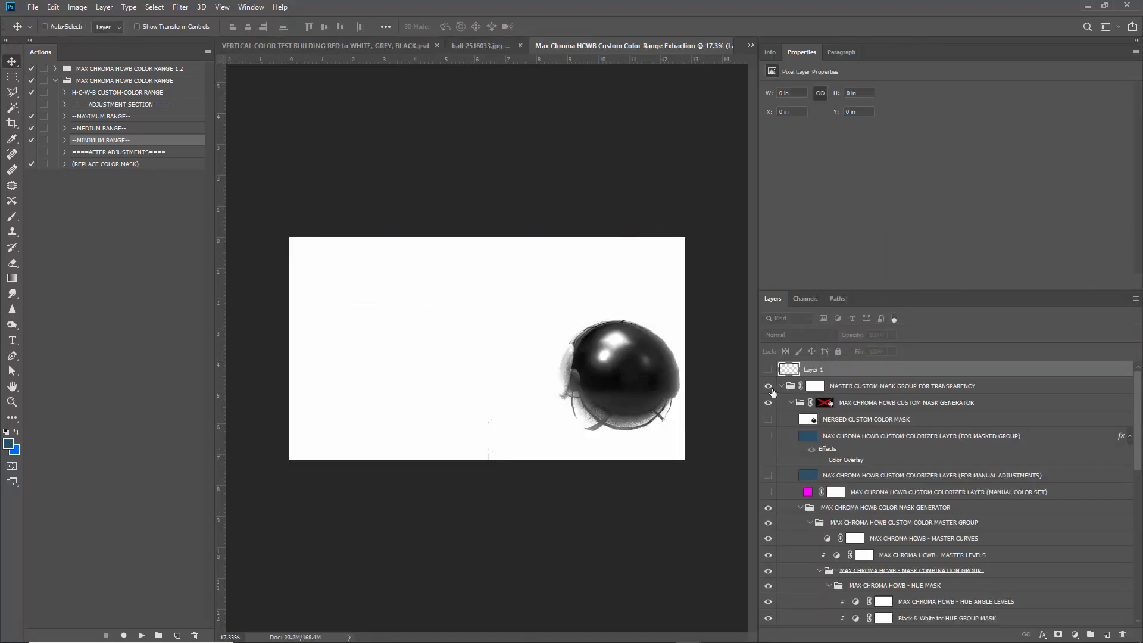
{"action": "left_click", "coordinate": [769, 387]}
{"action": "left_click", "coordinate": [851, 387]}
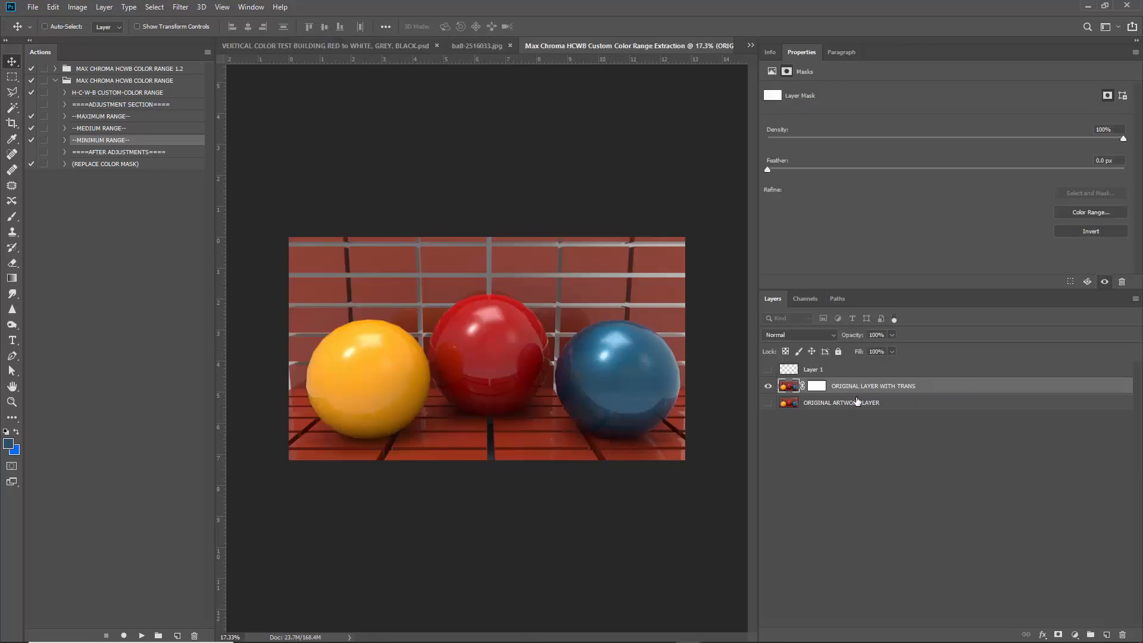
{"action": "left_click_drag", "start_coordinate": [673, 46], "coordinate": [701, 149]}
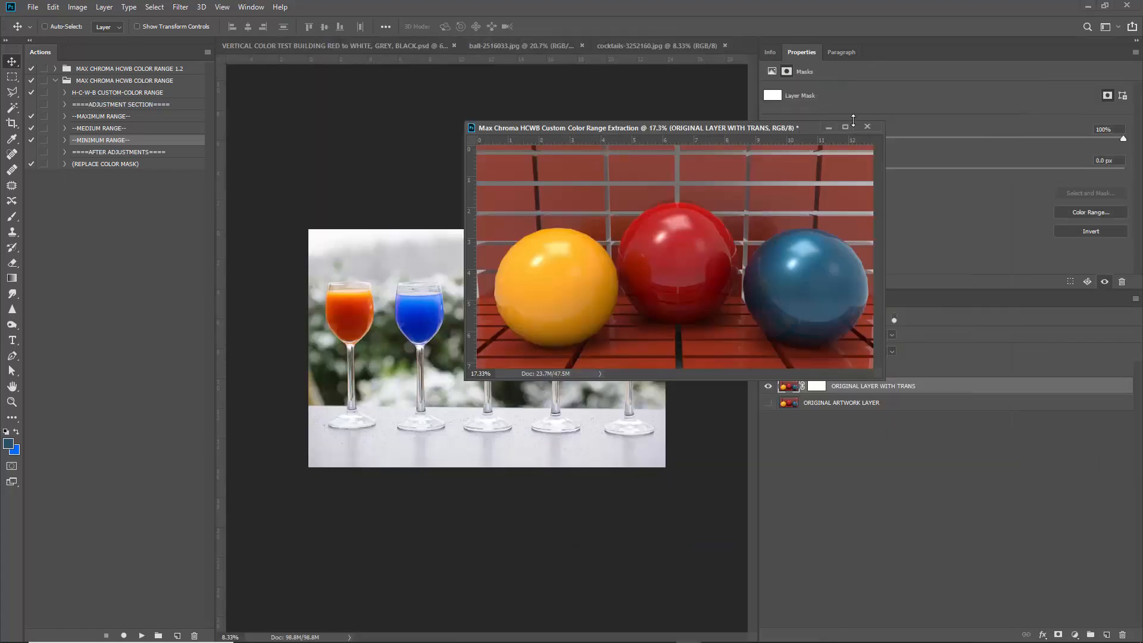
{"action": "left_click", "coordinate": [867, 127]}
{"action": "left_click", "coordinate": [566, 241]}
Switch to ball-2516033.jpg and open the HUE SPECTRUM masks document from the Window menu.
{"action": "left_click", "coordinate": [498, 43]}
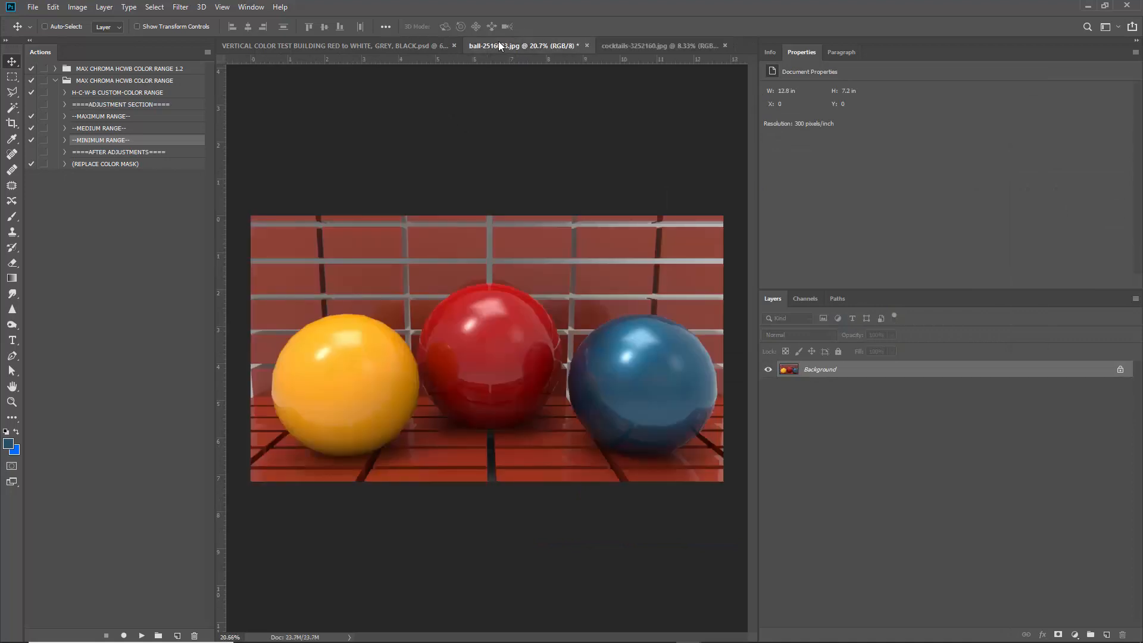
{"action": "left_click", "coordinate": [251, 7]}
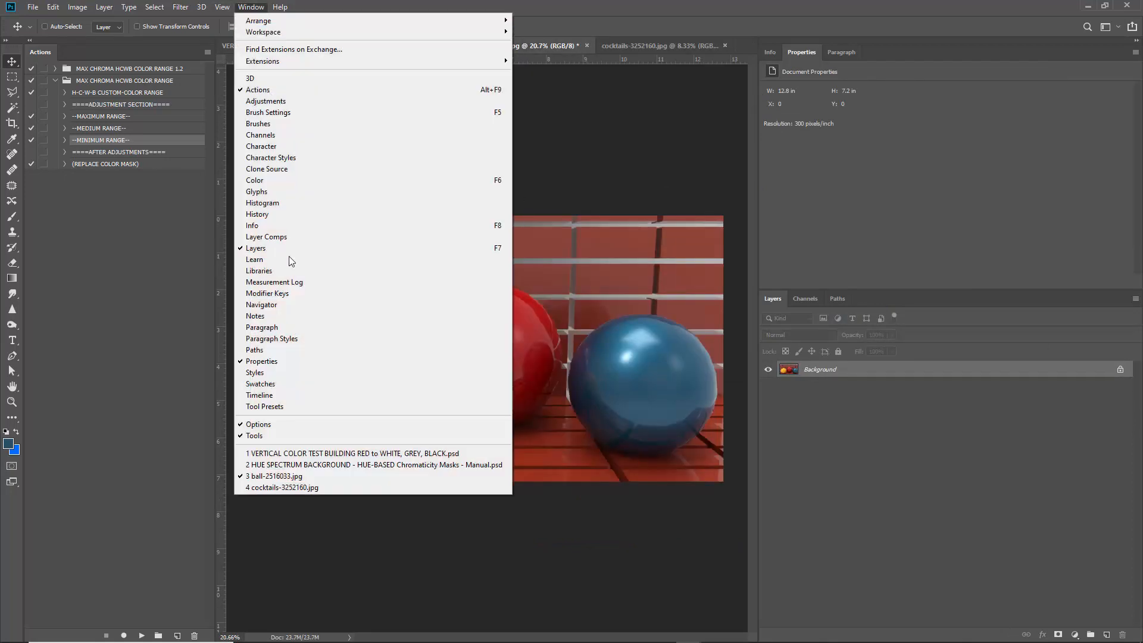
{"action": "left_click", "coordinate": [293, 464]}
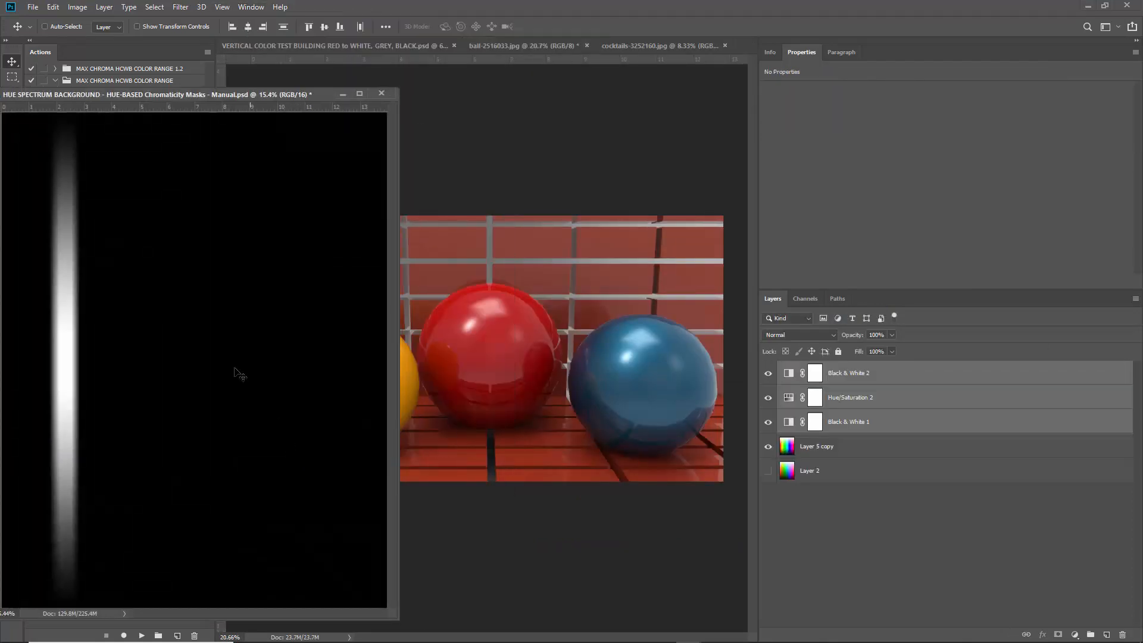
Copy the three hue-mask adjustment layers onto the ball photo and select Hue/Saturation 2.
{"action": "left_click_drag", "start_coordinate": [874, 421], "coordinate": [619, 351]}
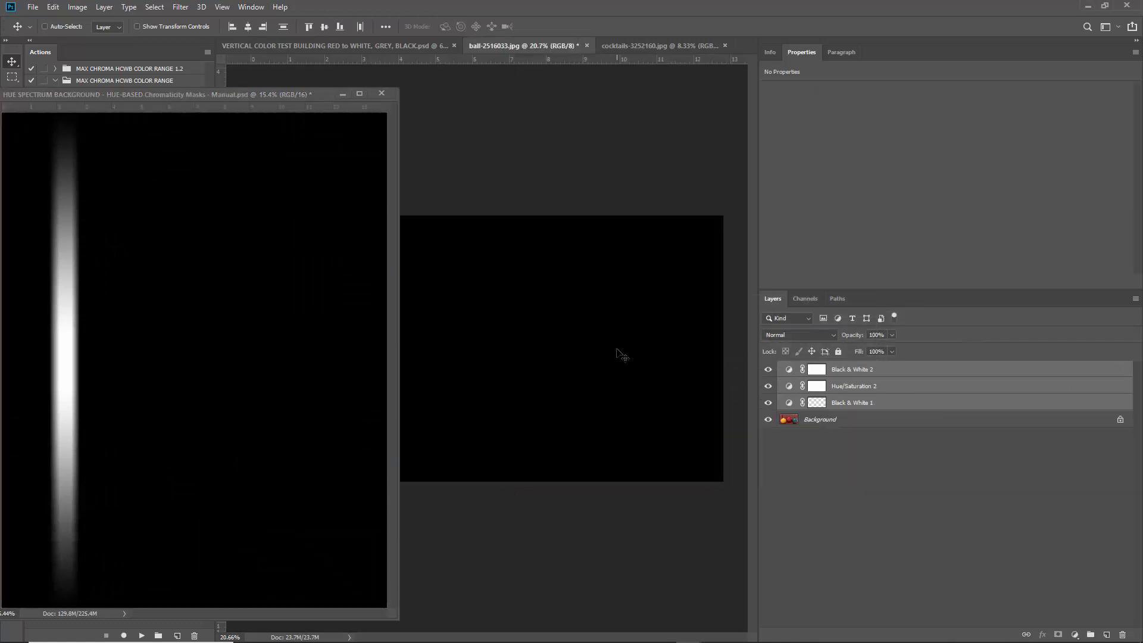
{"action": "left_click", "coordinate": [343, 94]}
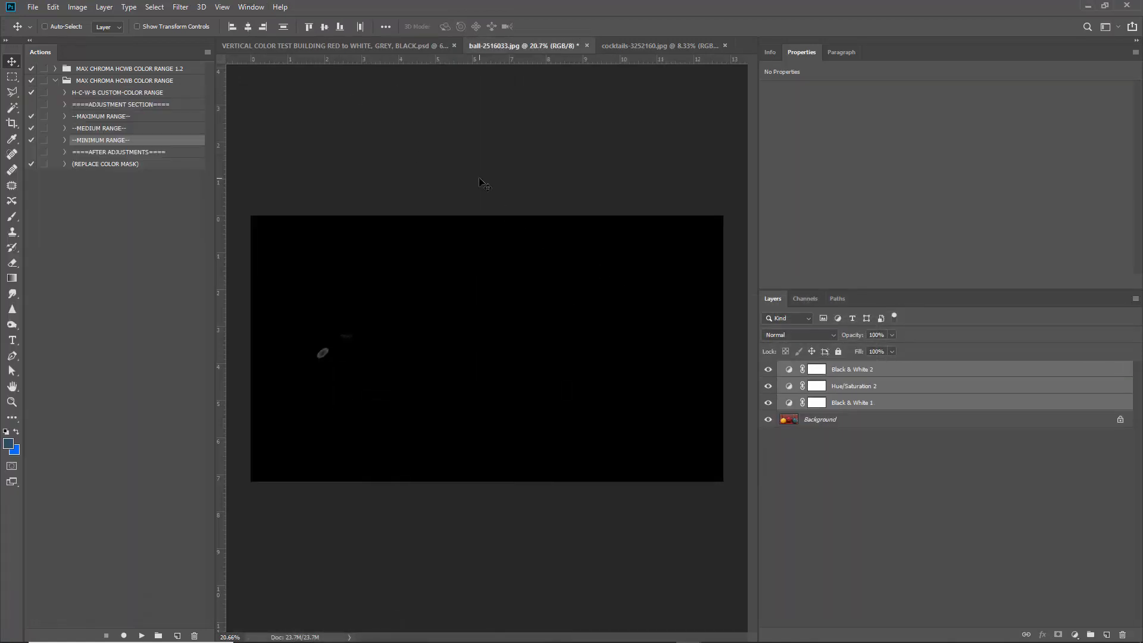
{"action": "left_click", "coordinate": [790, 387]}
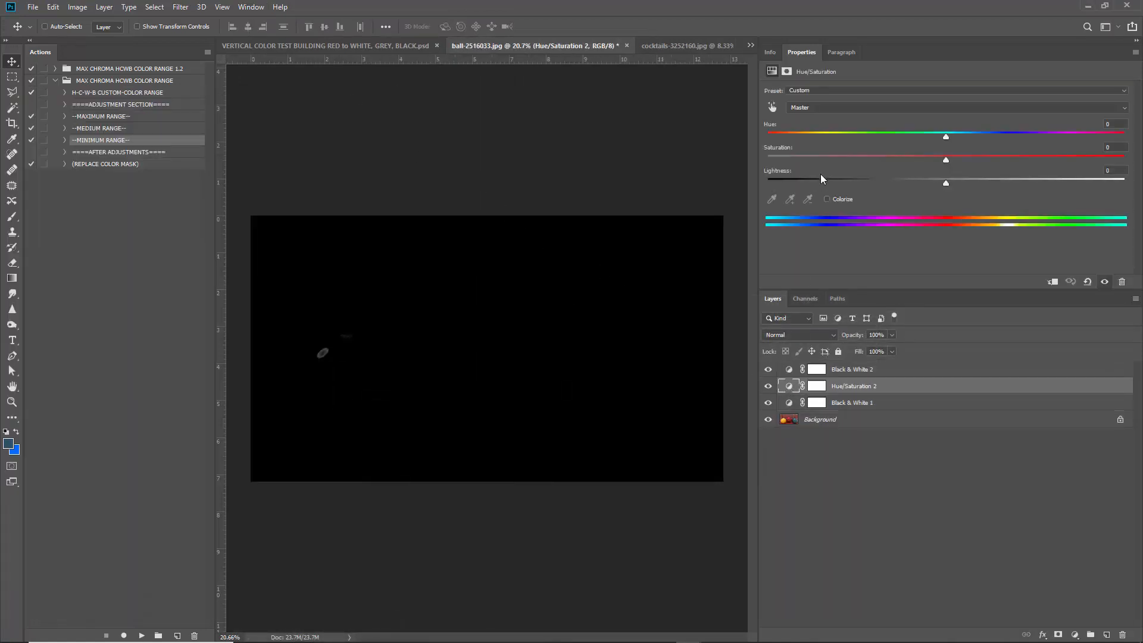
Set Hue/Saturation 2's Blues lightness to +100 and widen the blue hue range.
{"action": "left_click", "coordinate": [852, 107]}
{"action": "left_click", "coordinate": [857, 134]}
{"action": "left_click_drag", "start_coordinate": [945, 182], "coordinate": [985, 182]}
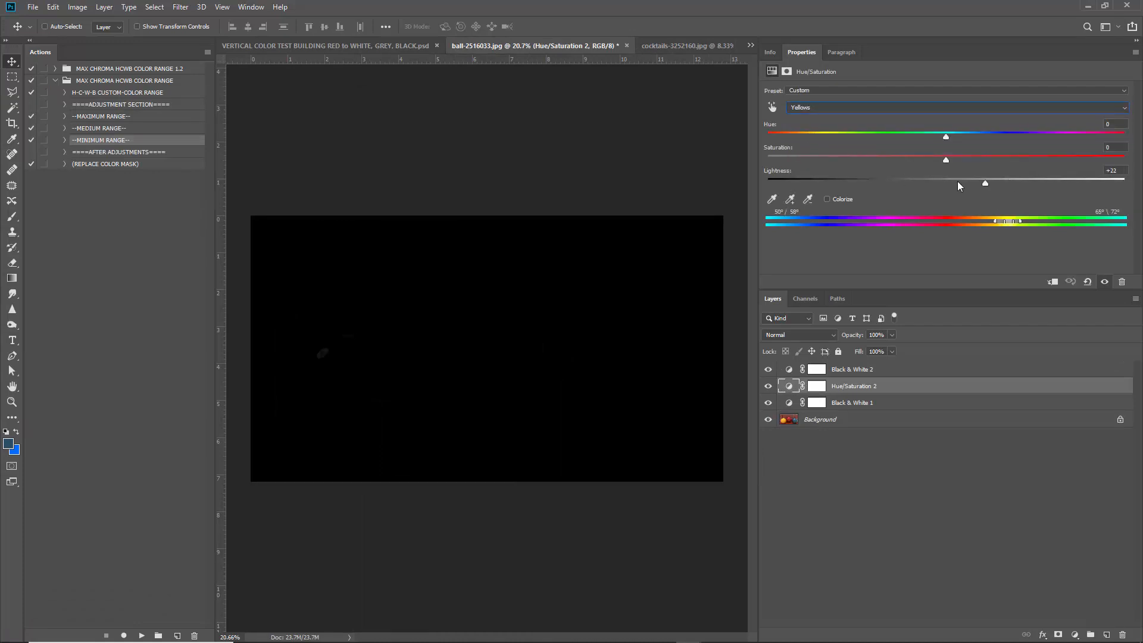
{"action": "left_click", "coordinate": [844, 108]}
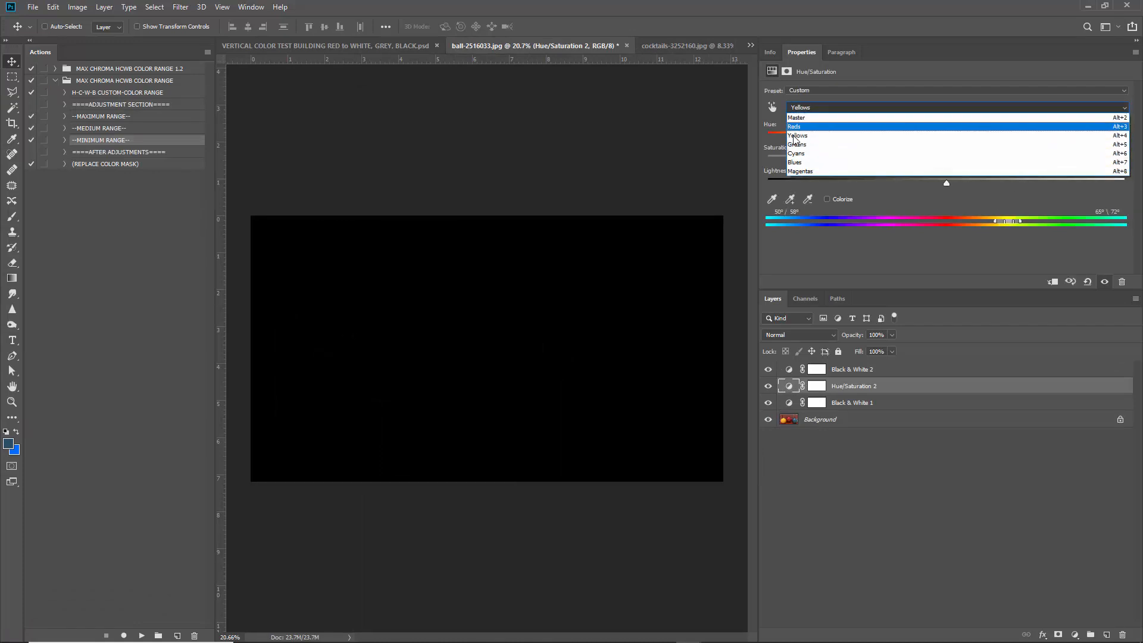
{"action": "left_click", "coordinate": [795, 162]}
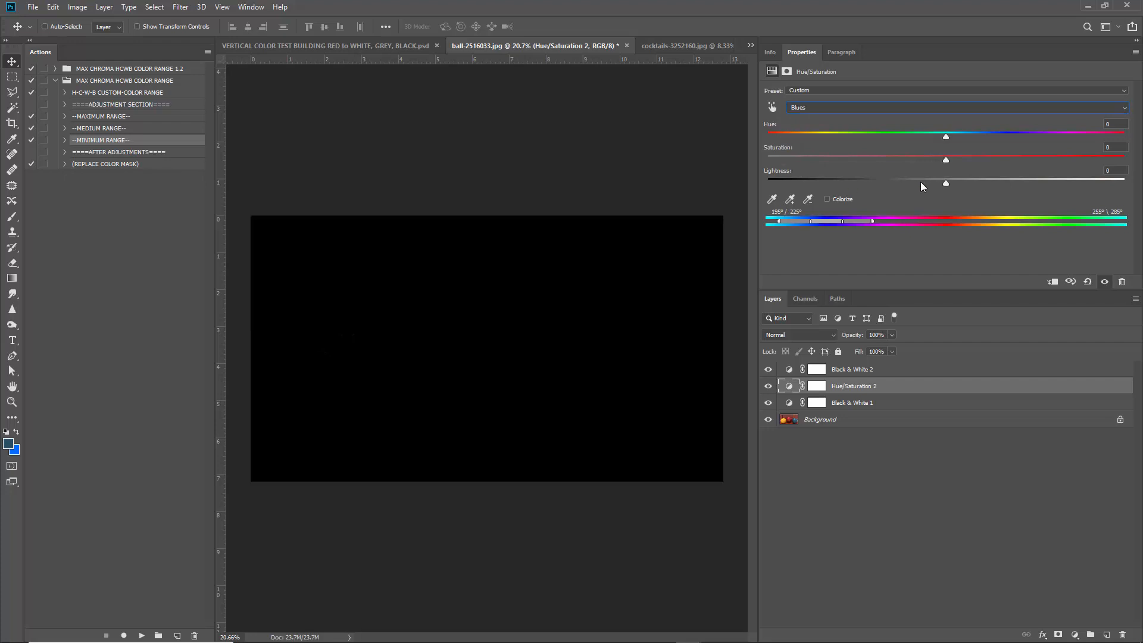
{"action": "left_click_drag", "start_coordinate": [986, 182], "coordinate": [1121, 187]}
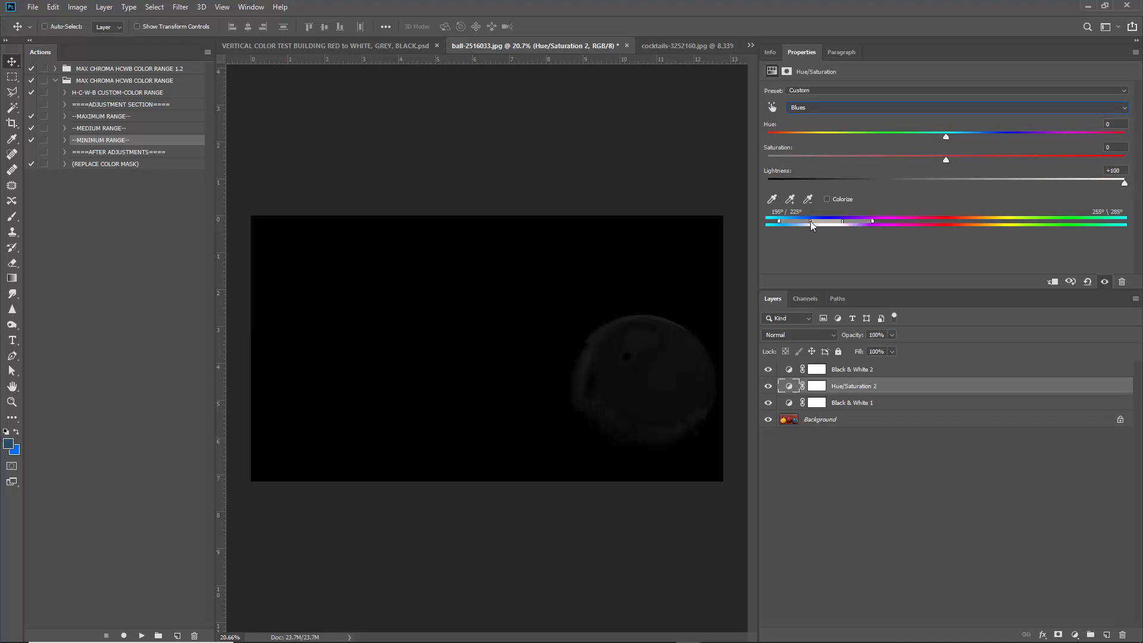
{"action": "left_click_drag", "start_coordinate": [809, 220], "coordinate": [784, 222]}
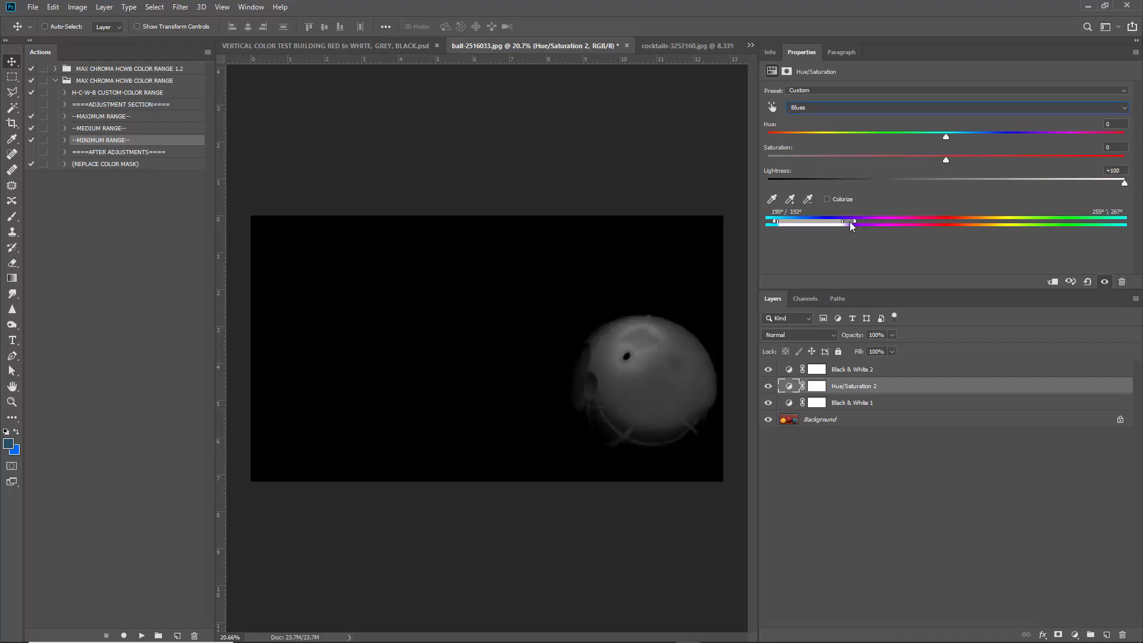
{"action": "left_click", "coordinate": [850, 367]}
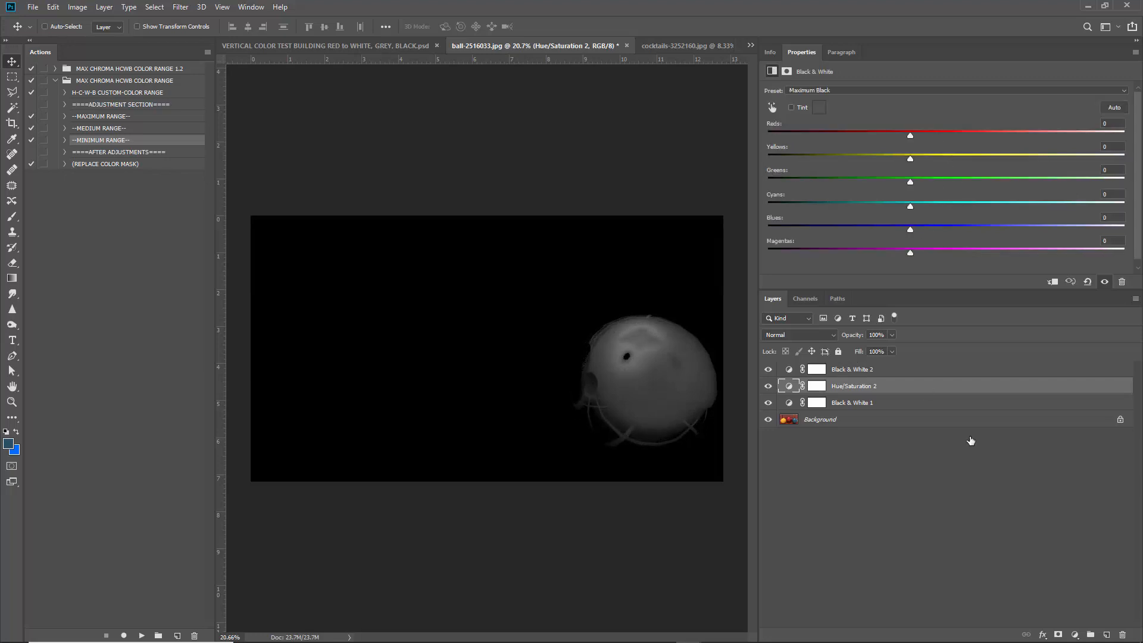
{"action": "left_click", "coordinate": [1073, 633]}
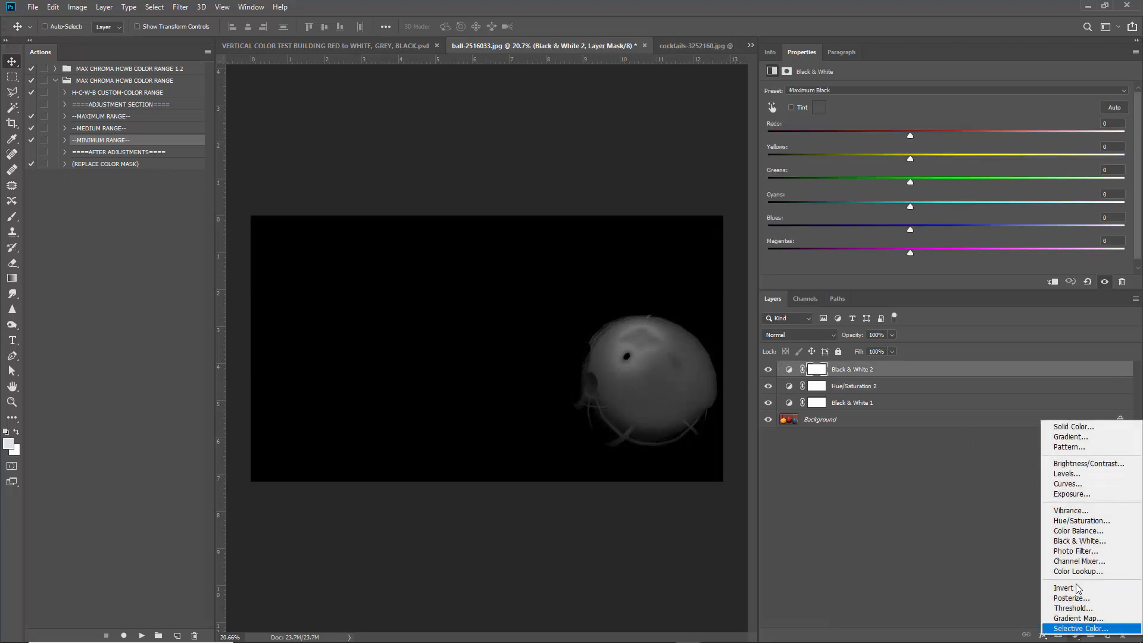
Add a Levels layer with white input 80, then hide the four mask adjustment layers.
{"action": "left_click", "coordinate": [1077, 471]}
{"action": "left_click_drag", "start_coordinate": [879, 177], "coordinate": [879, 177]}
{"action": "left_click_drag", "start_coordinate": [1031, 178], "coordinate": [926, 179]}
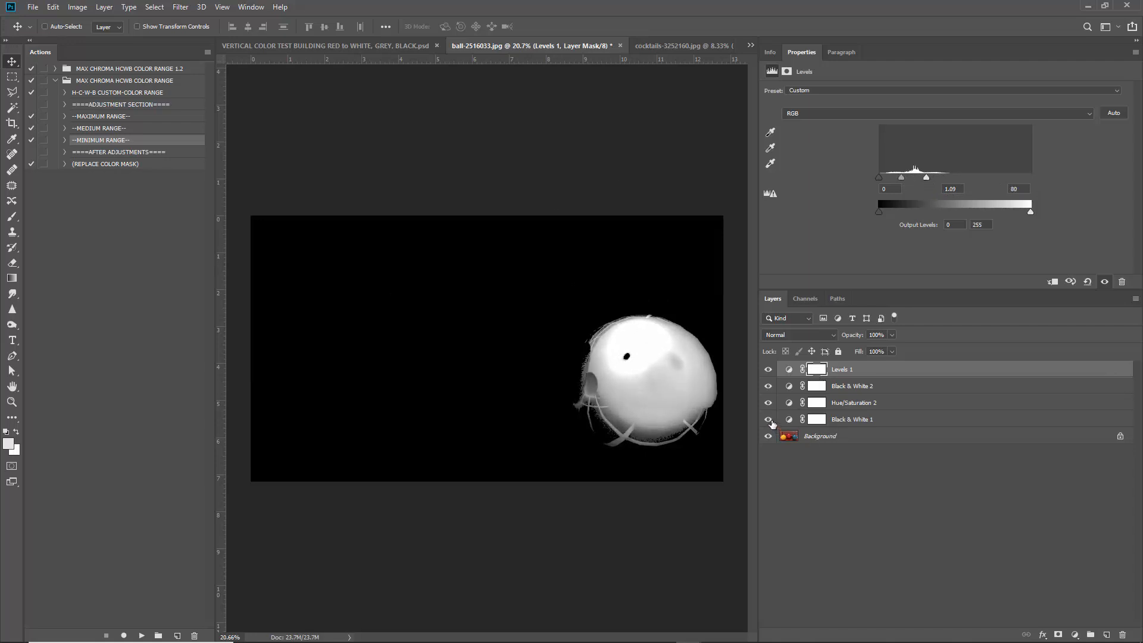
{"action": "left_click_drag", "start_coordinate": [771, 423], "coordinate": [768, 369]}
{"action": "left_click", "coordinate": [826, 438]}
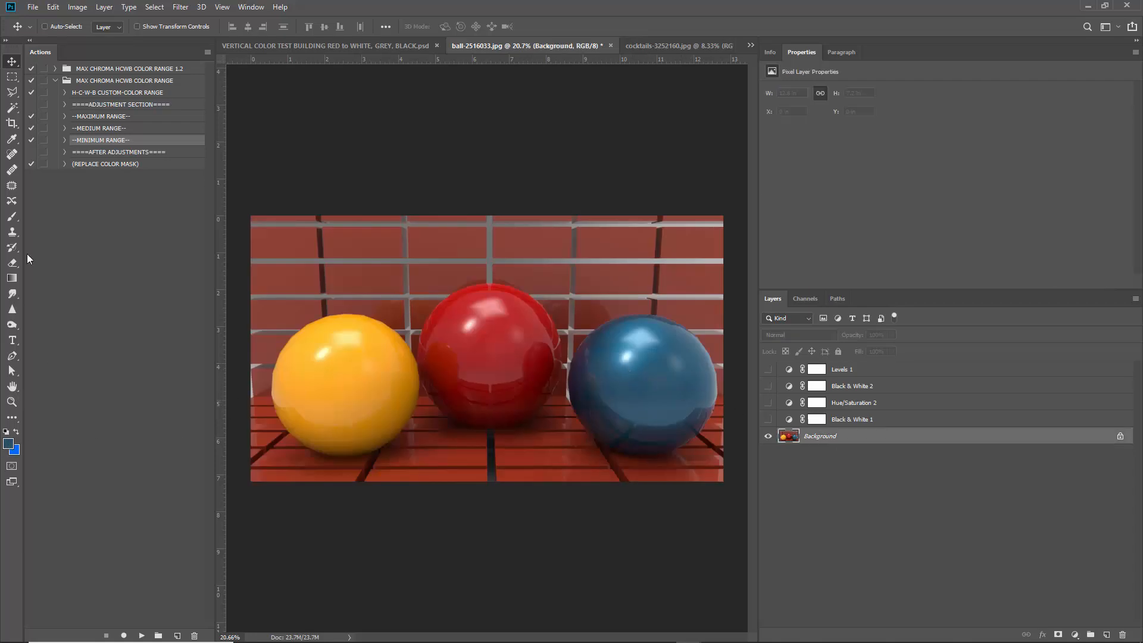
Draw an elliptical selection on a new Layer 1 above the blue ball.
{"action": "left_click", "coordinate": [14, 78]}
{"action": "left_click", "coordinate": [46, 88]}
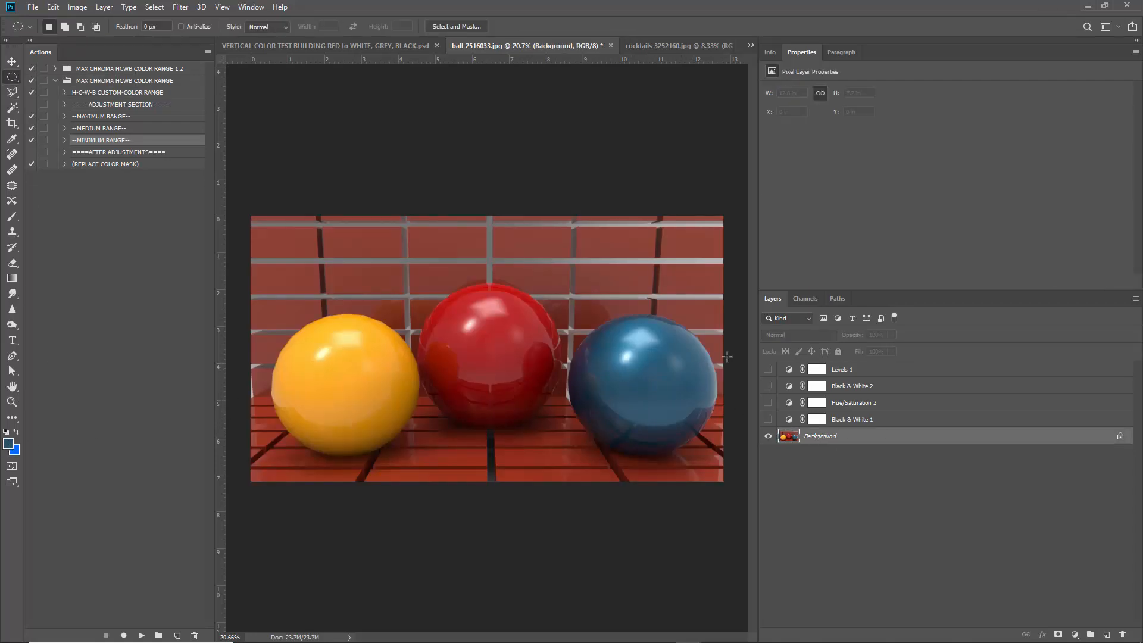
{"action": "left_click", "coordinate": [1106, 634]}
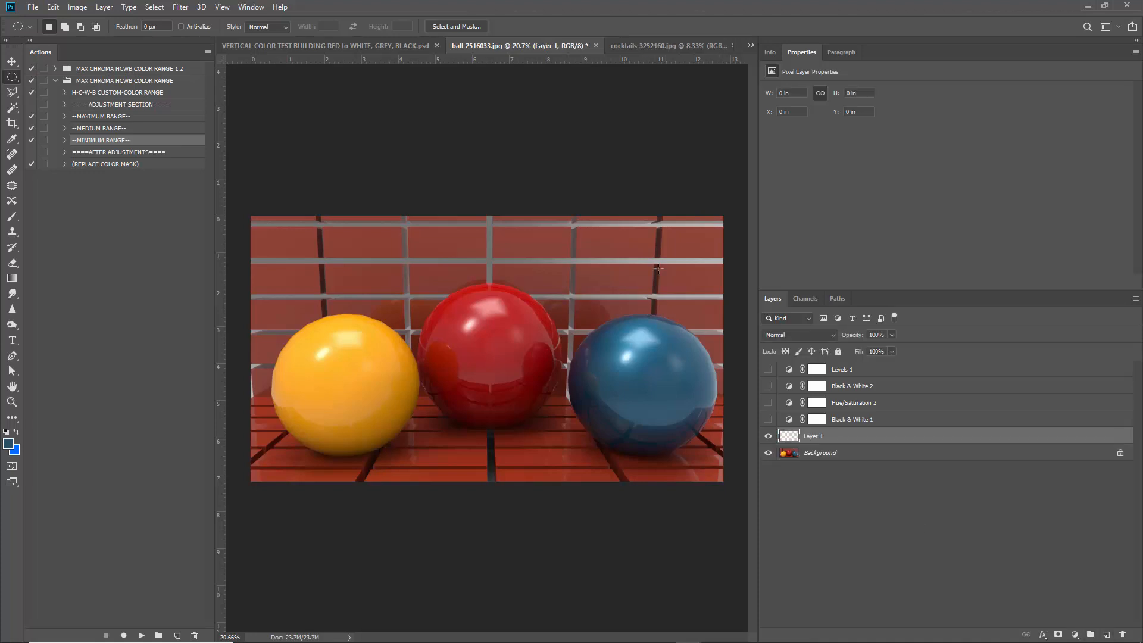
{"action": "left_click_drag", "start_coordinate": [622, 243], "coordinate": [648, 302]}
Fill the oval with a light-blue 97d7ff Solid Color layer placed below the visible mask adjustments.
{"action": "left_click", "coordinate": [1092, 631]}
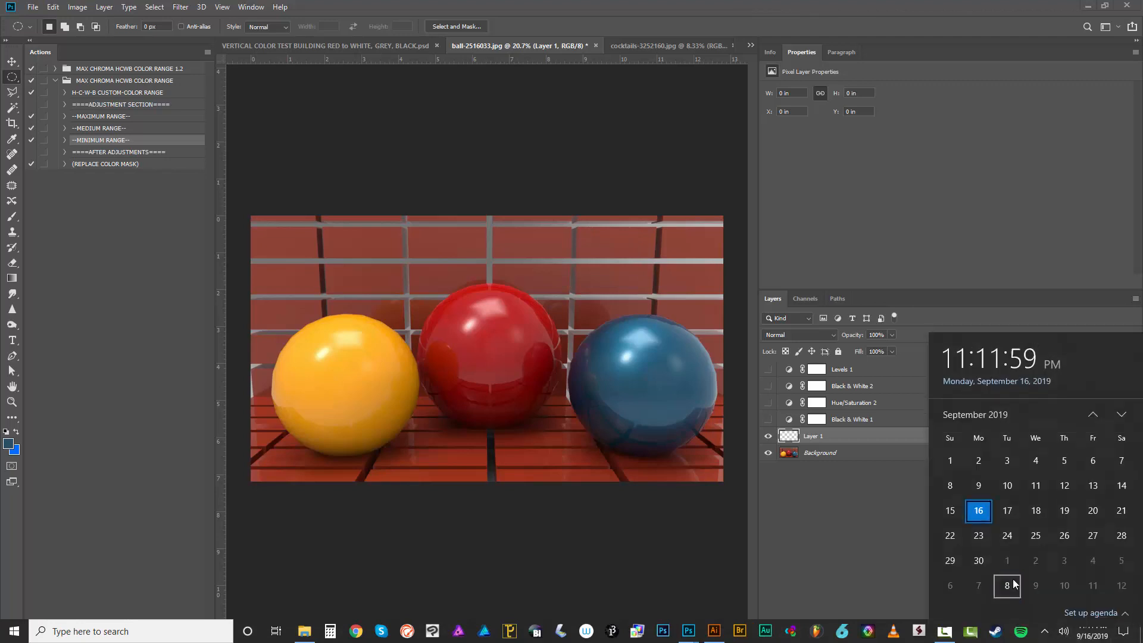
{"action": "left_click", "coordinate": [1038, 544]}
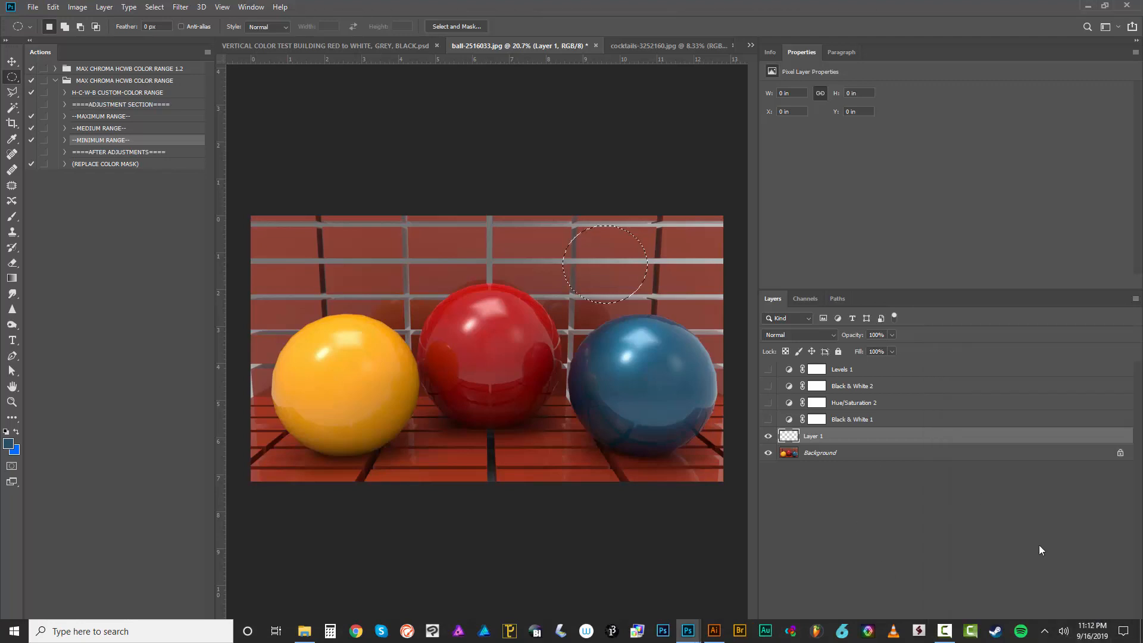
{"action": "left_click", "coordinate": [1048, 531]}
{"action": "left_click", "coordinate": [1076, 634]}
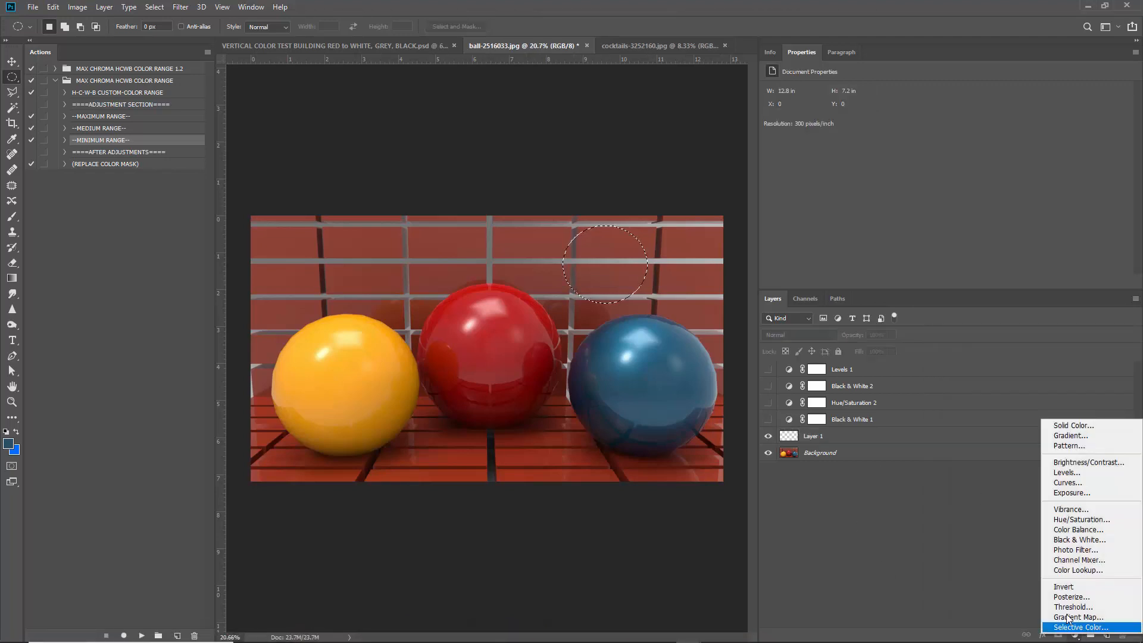
{"action": "left_click", "coordinate": [1073, 426]}
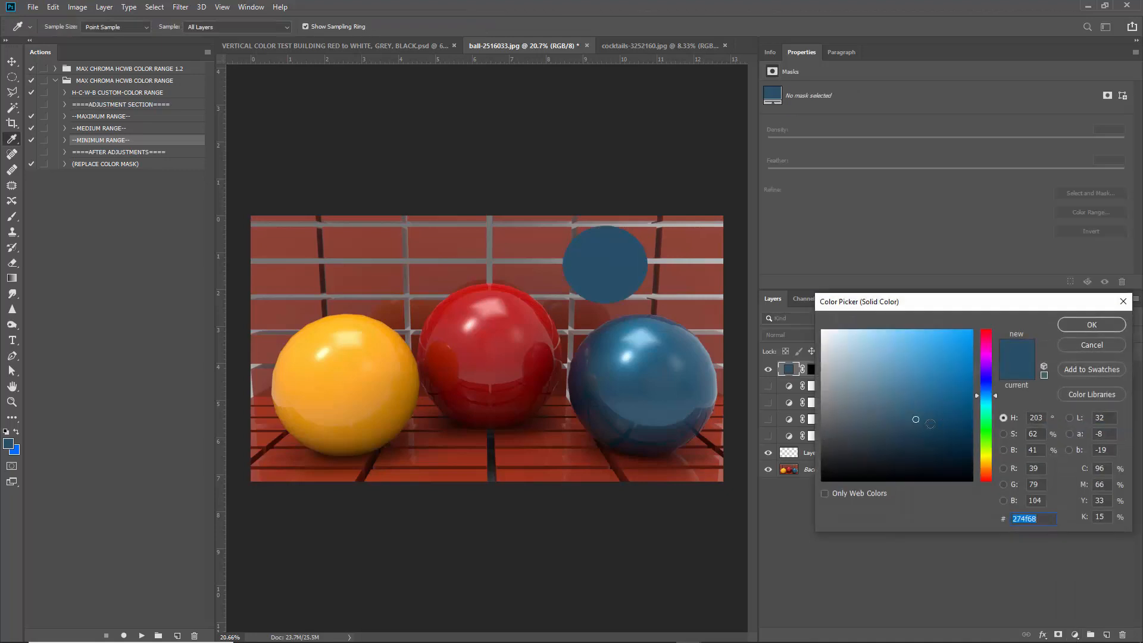
{"action": "left_click_drag", "start_coordinate": [940, 421], "coordinate": [886, 316]}
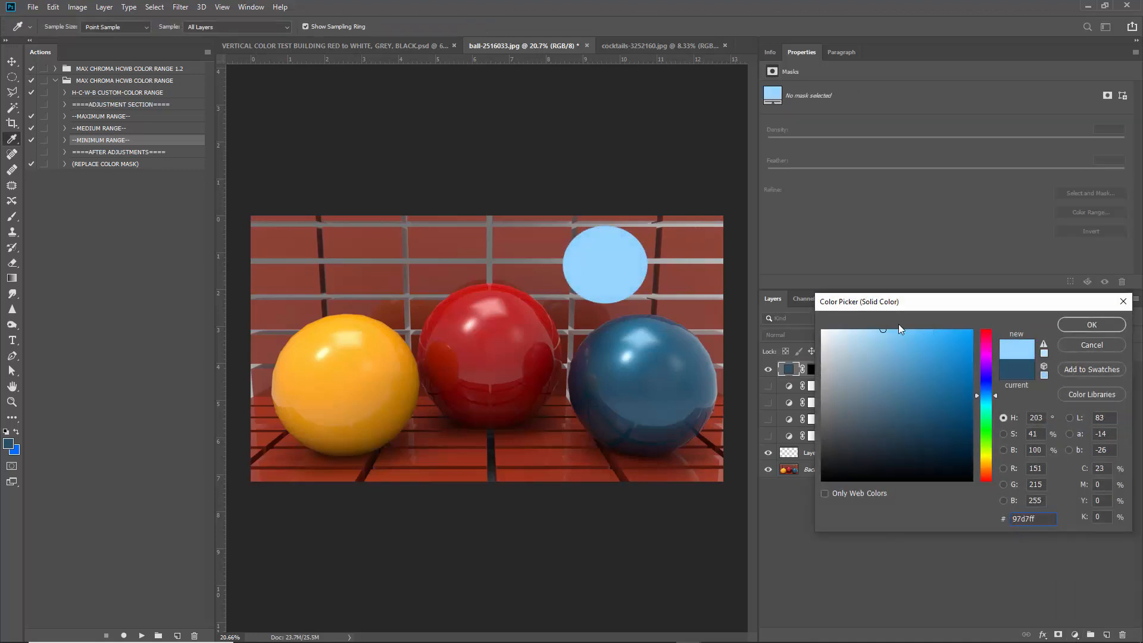
{"action": "left_click", "coordinate": [1084, 327]}
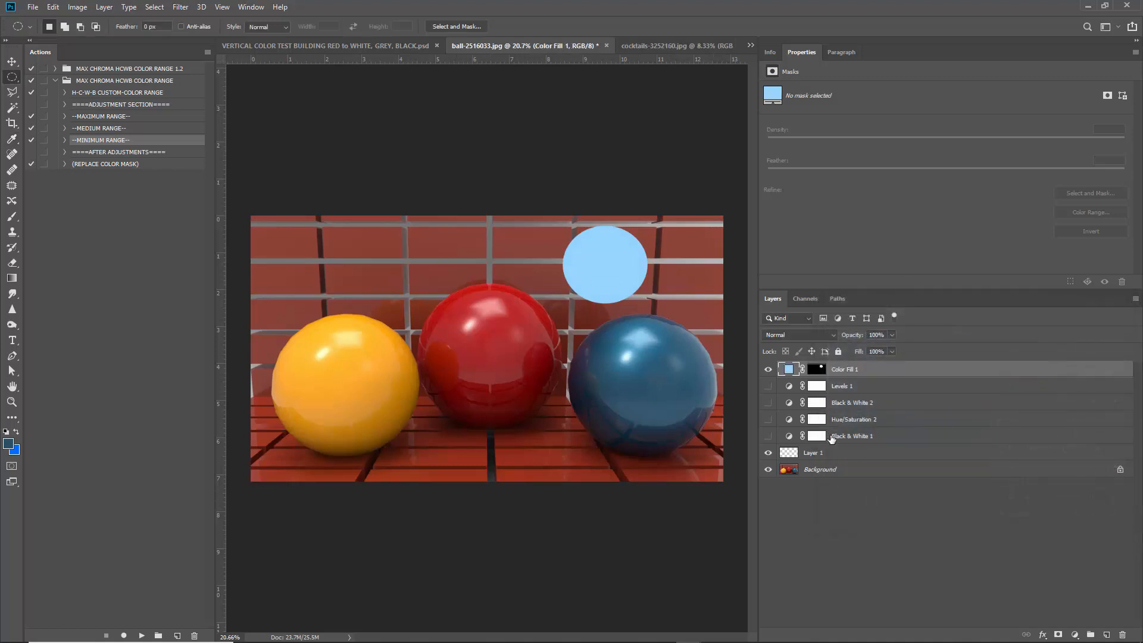
{"action": "left_click_drag", "start_coordinate": [867, 372], "coordinate": [875, 446]}
{"action": "left_click_drag", "start_coordinate": [768, 419], "coordinate": [768, 371]}
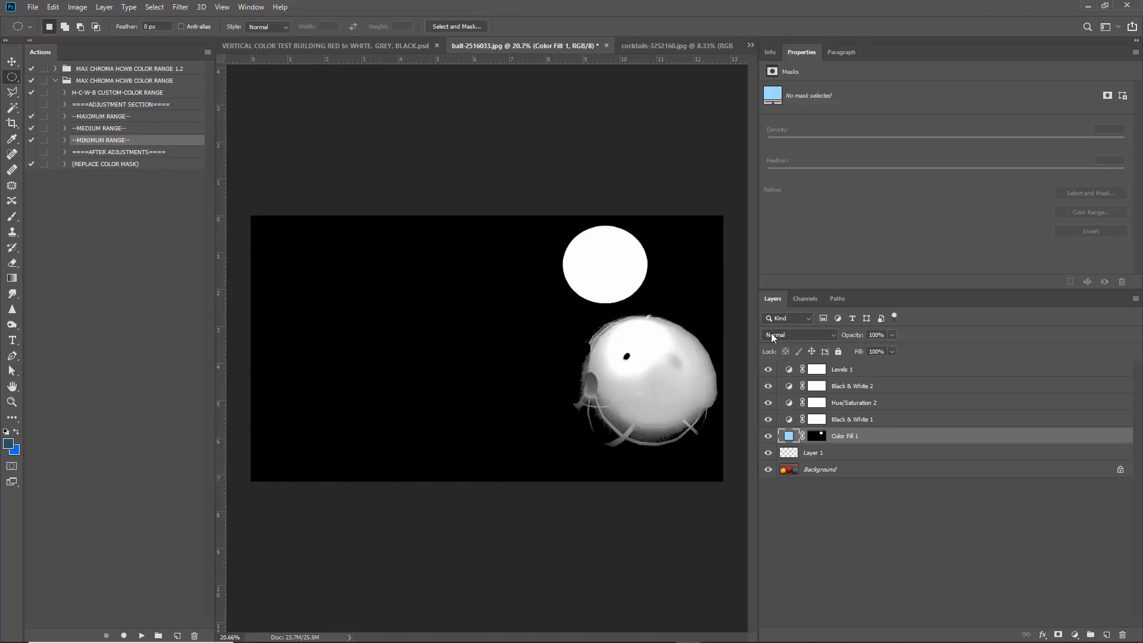
Delete Levels 1, Black & White 2 and Hue/Saturation 2, then close the ball photo unsaved.
{"action": "left_click", "coordinate": [789, 369]}
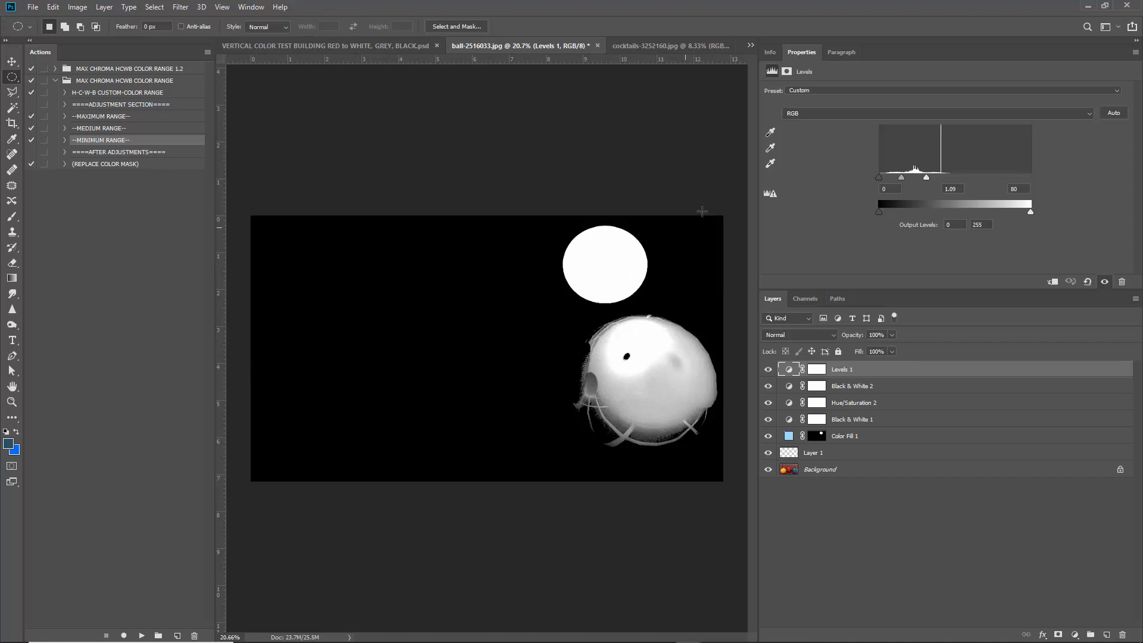
{"action": "key", "text": "Delete"}
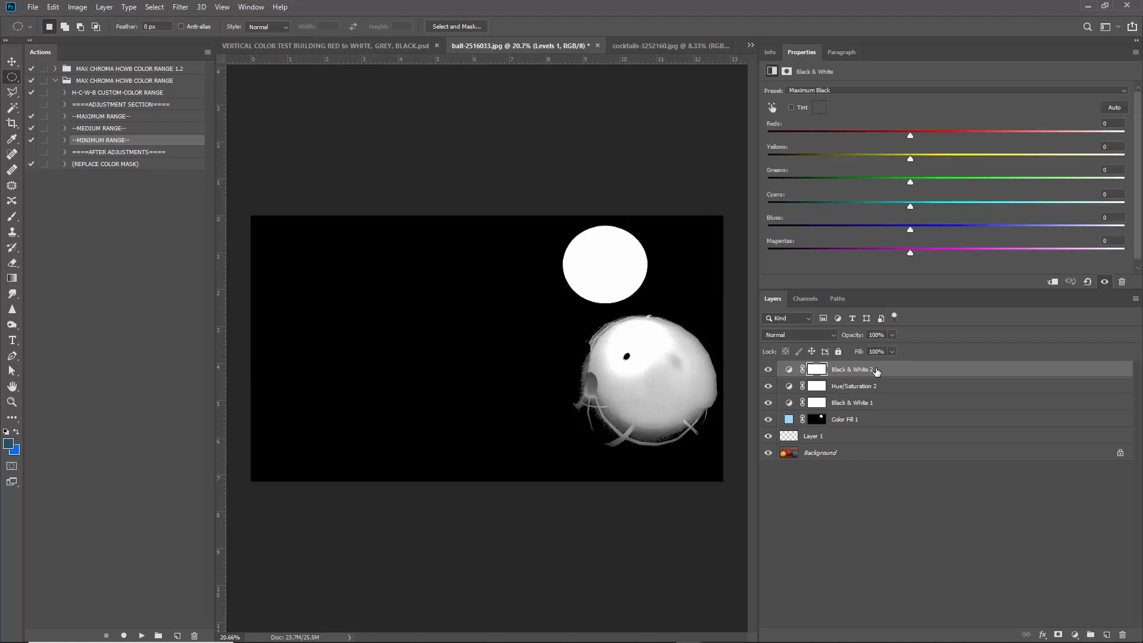
{"action": "key", "text": "Delete"}
{"action": "key", "text": "Delete"}
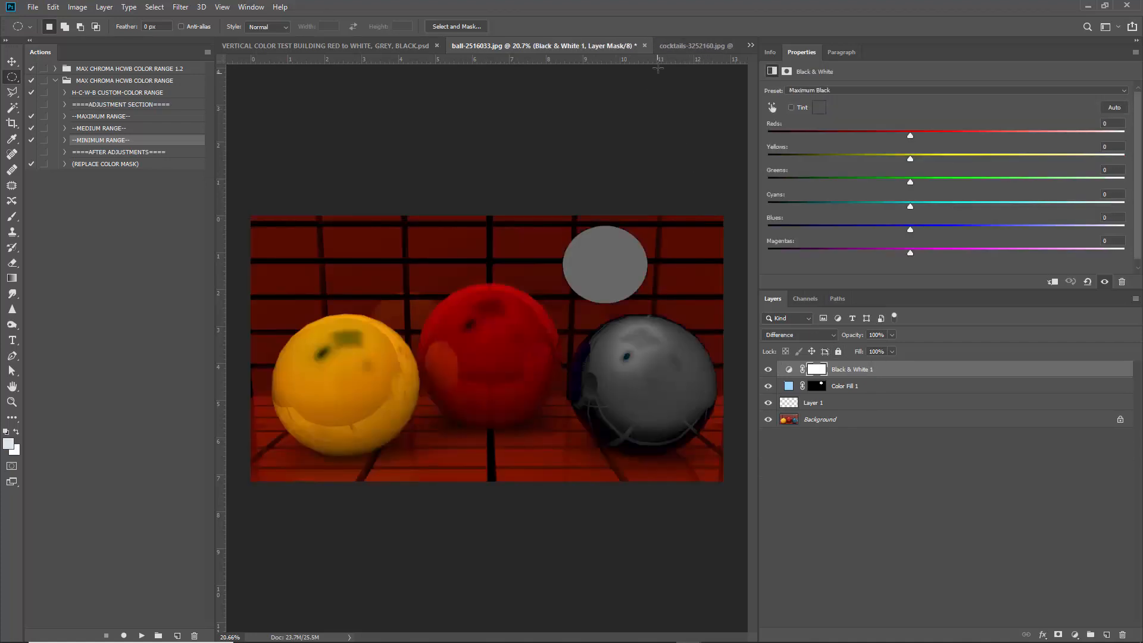
{"action": "left_click", "coordinate": [644, 46]}
{"action": "left_click", "coordinate": [570, 244]}
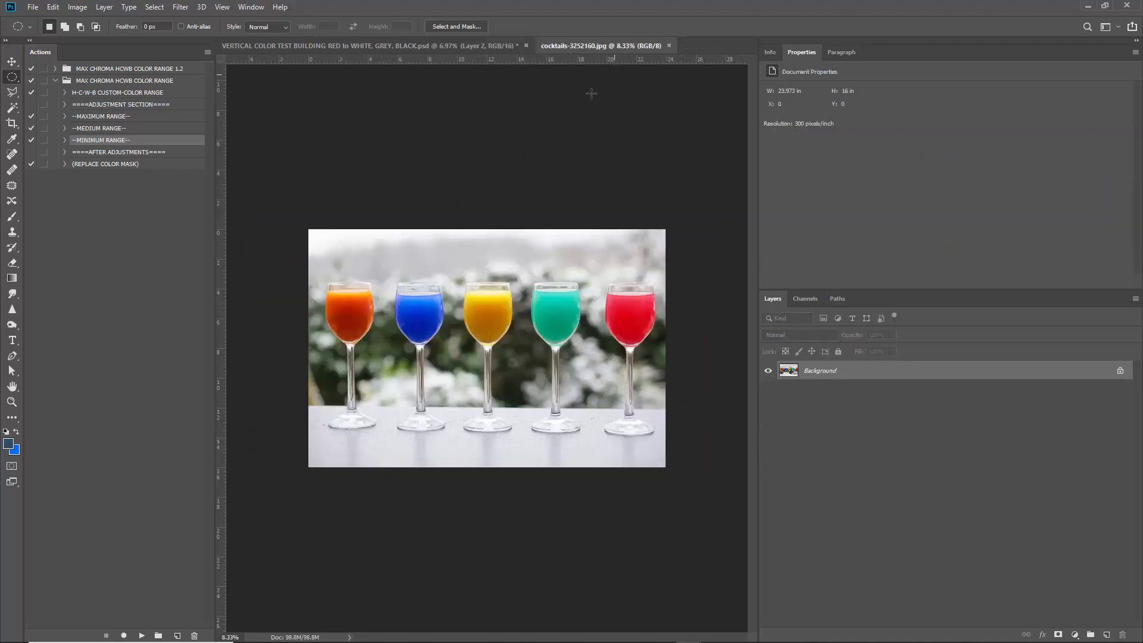
Reopen the HUE SPECTRUM masks document and reset Hue/Saturation 2's Yellows lightness to 0.
{"action": "left_click", "coordinate": [251, 7]}
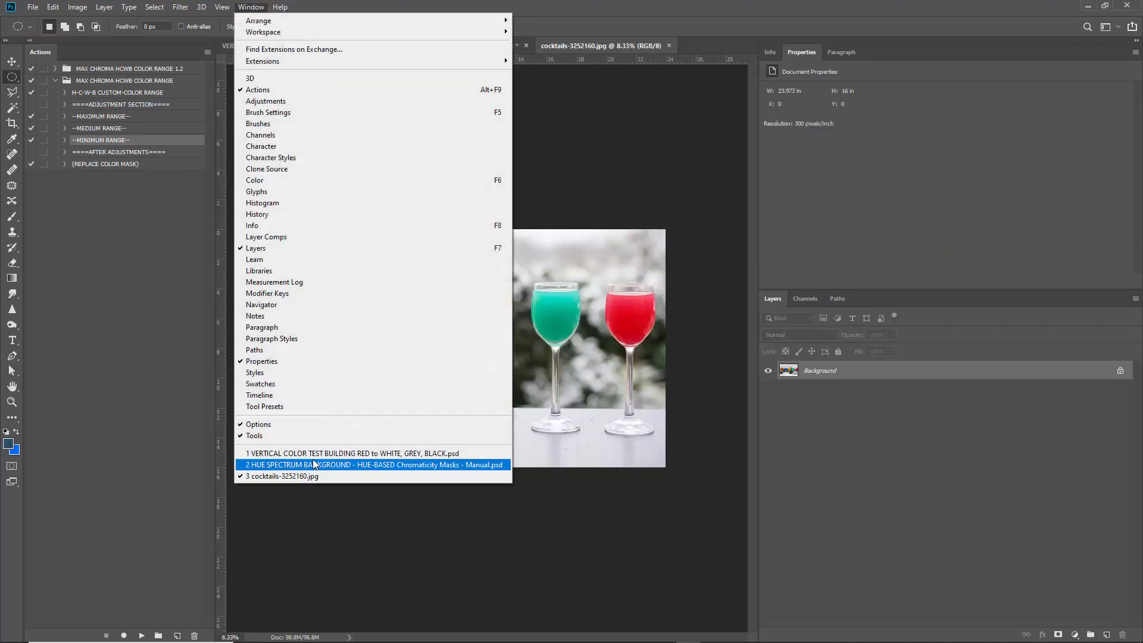
{"action": "left_click", "coordinate": [308, 465]}
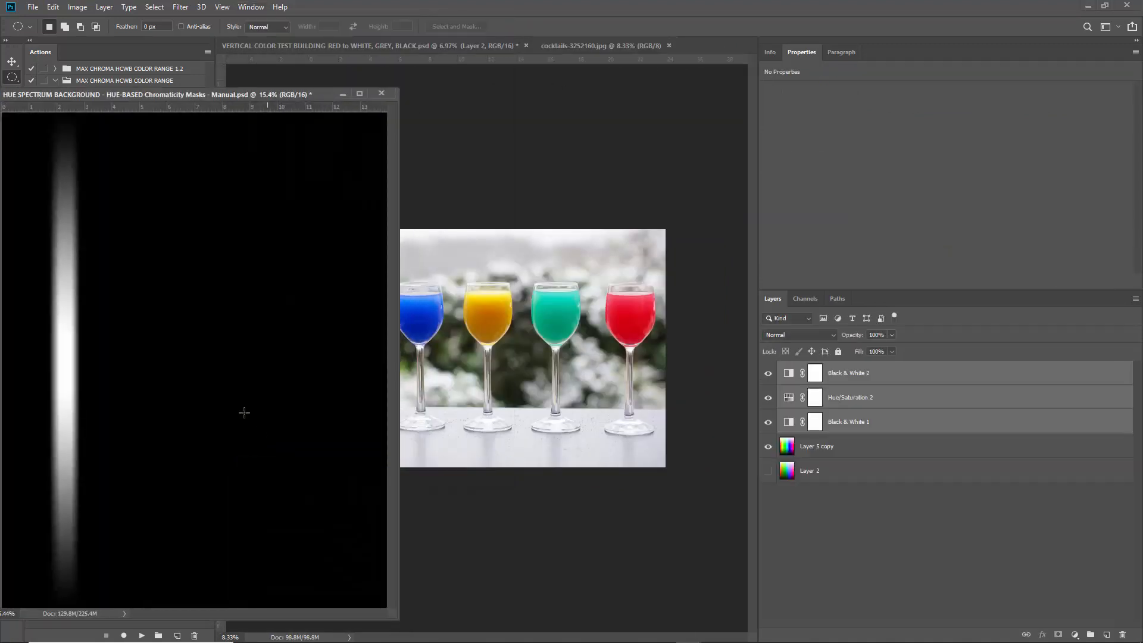
{"action": "left_click", "coordinate": [788, 408]}
{"action": "left_click", "coordinate": [837, 111]}
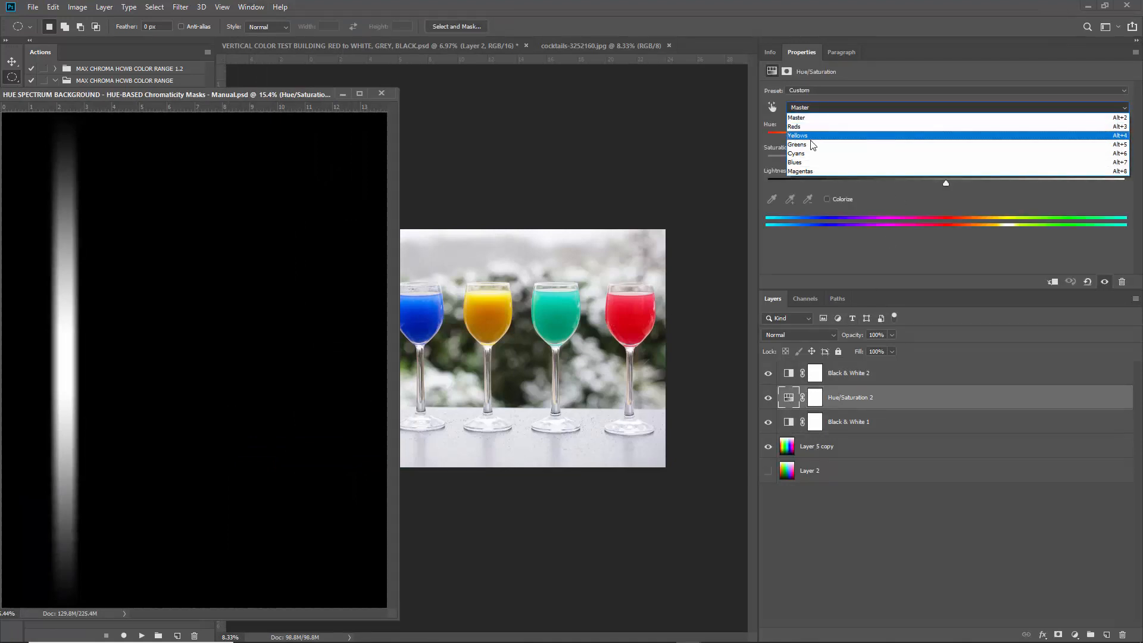
{"action": "left_click", "coordinate": [816, 135]}
{"action": "left_click", "coordinate": [946, 182]}
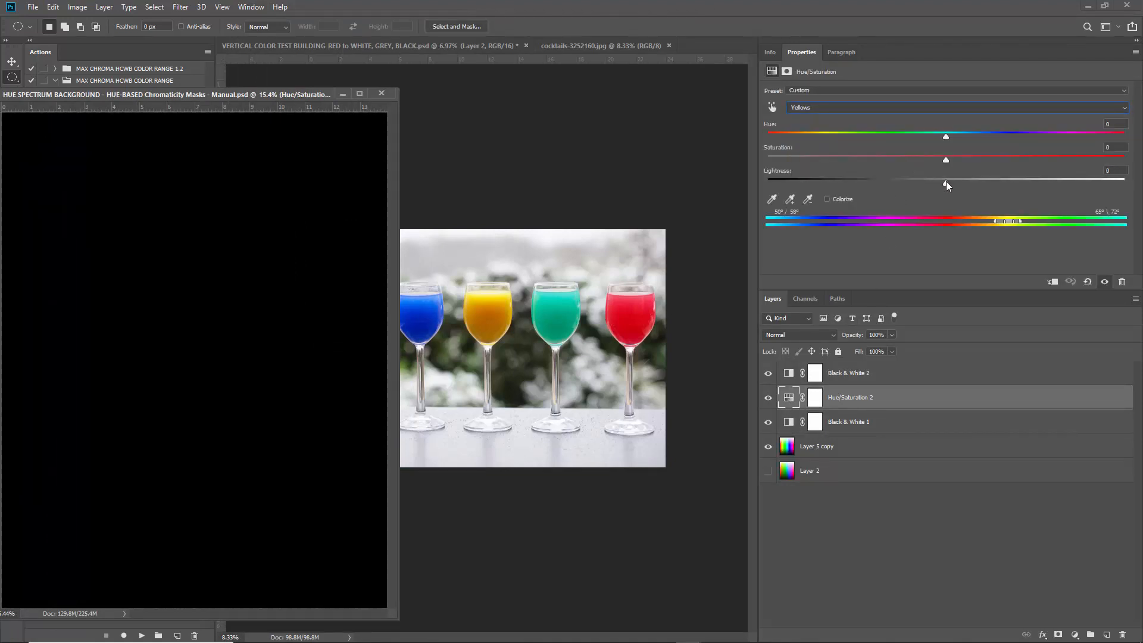
Copy the Black & White 2, Hue/Saturation 2 and Black & White 1 layers into the cocktails photo.
{"action": "left_click", "coordinate": [883, 380]}
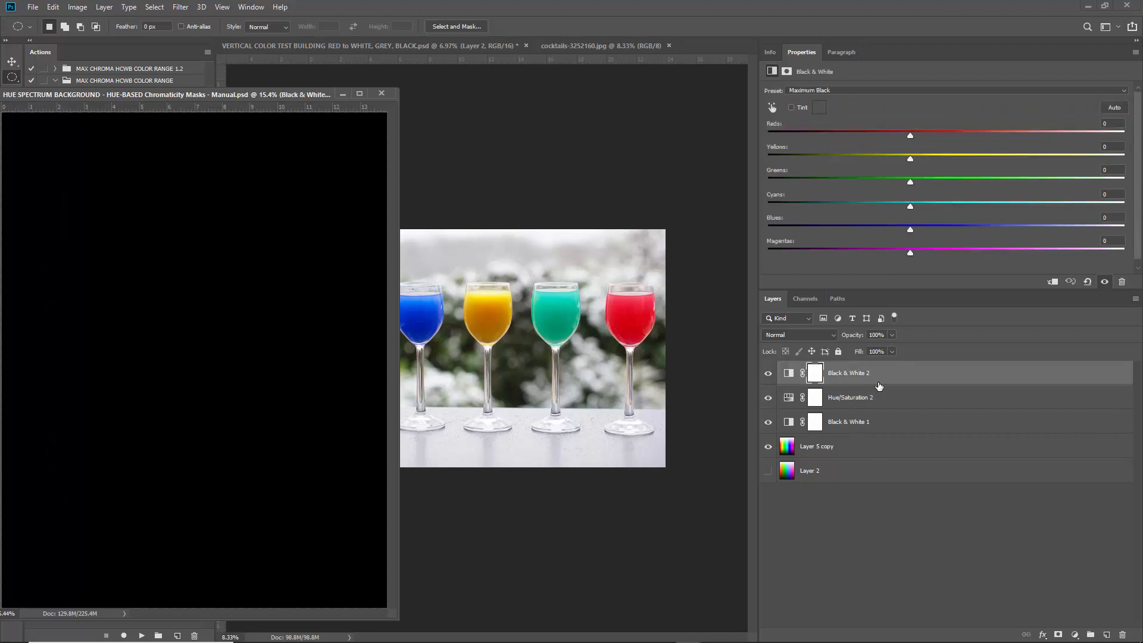
{"action": "left_click", "coordinate": [877, 423], "text": "shift"}
{"action": "left_click_drag", "start_coordinate": [877, 423], "coordinate": [584, 332]}
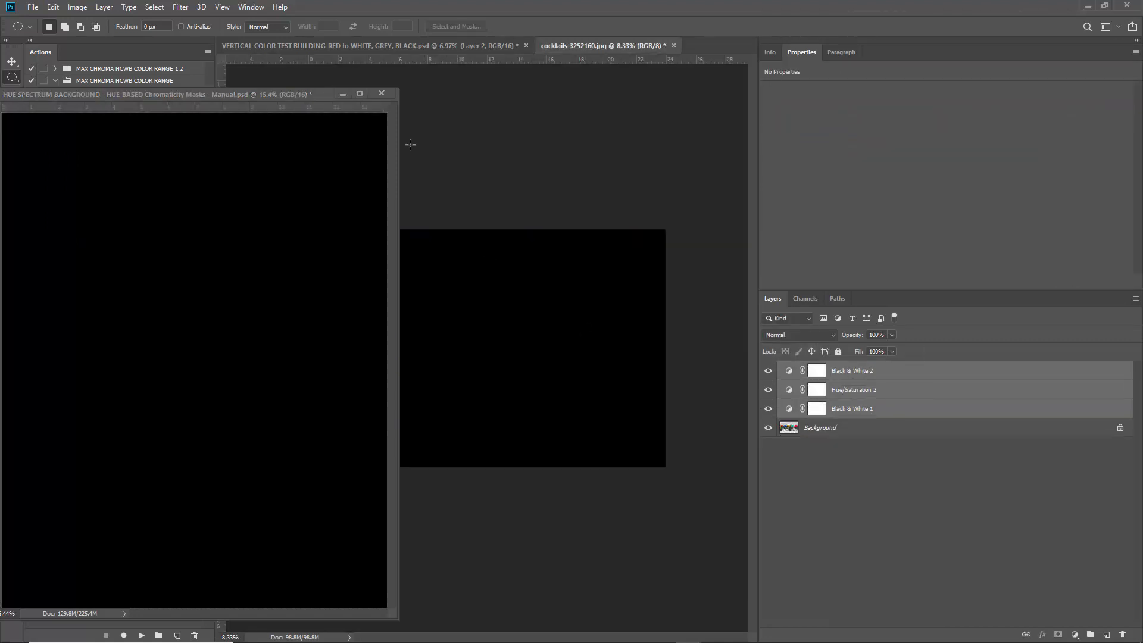
{"action": "left_click", "coordinate": [343, 94]}
Set Hue/Saturation 2's Reds lightness to +100, then hide the three mask layers.
{"action": "left_click", "coordinate": [883, 387]}
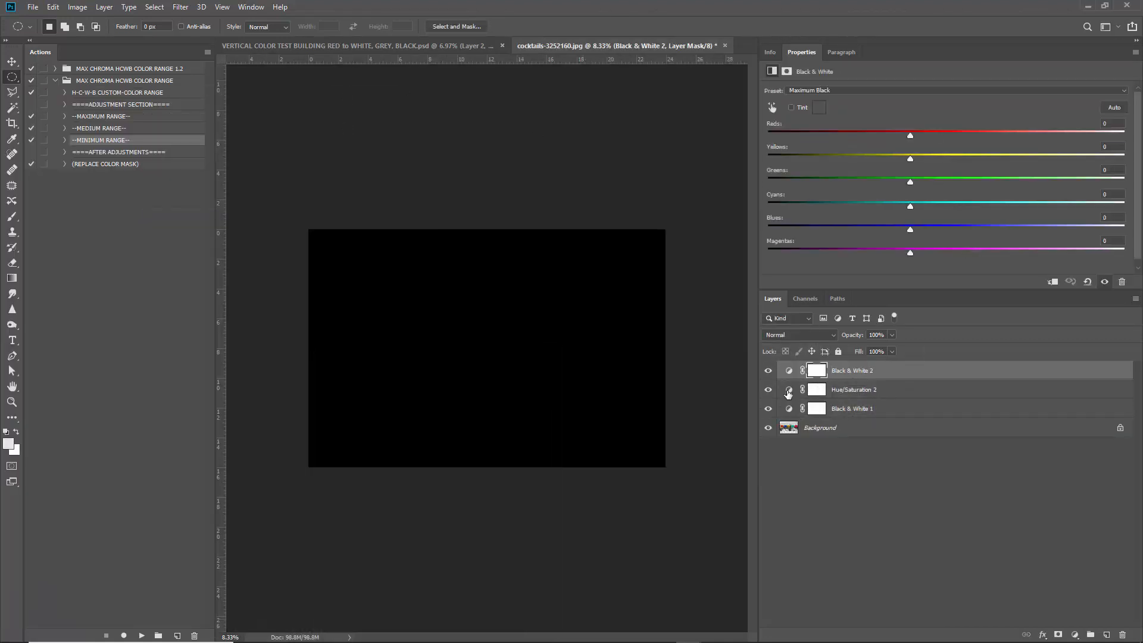
{"action": "left_click", "coordinate": [831, 110]}
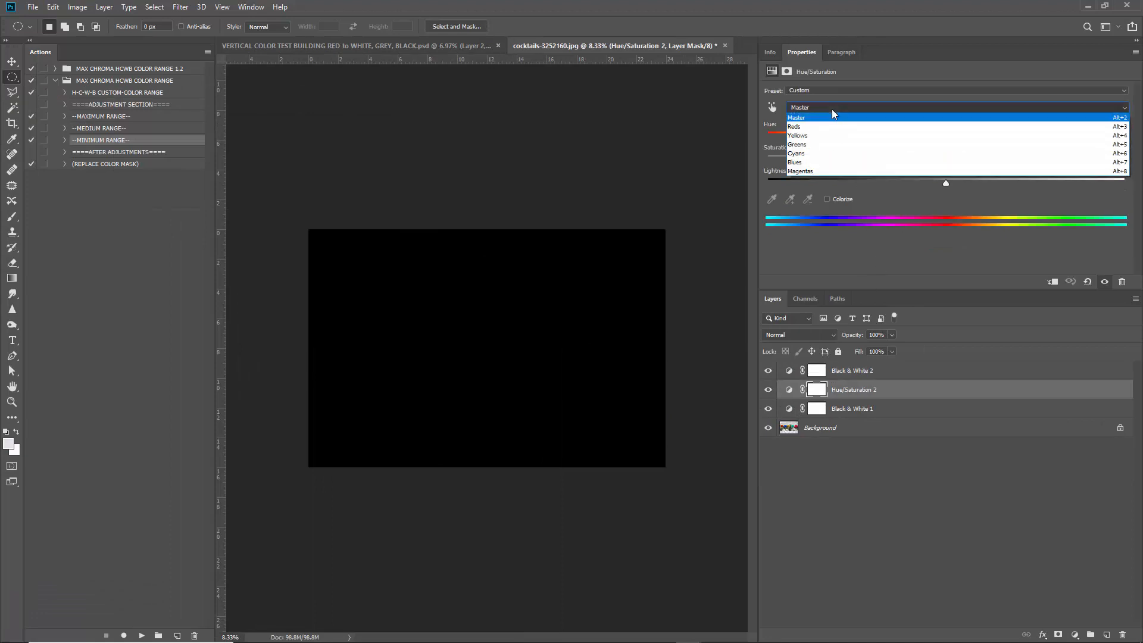
{"action": "left_click", "coordinate": [804, 122]}
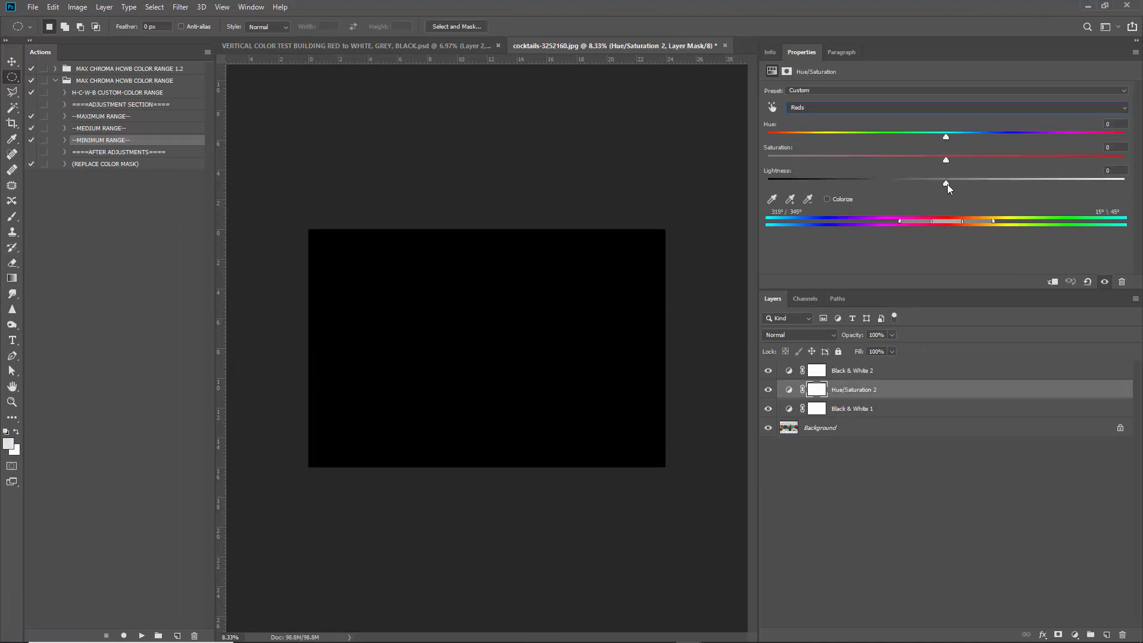
{"action": "left_click_drag", "start_coordinate": [952, 184], "coordinate": [1128, 185]}
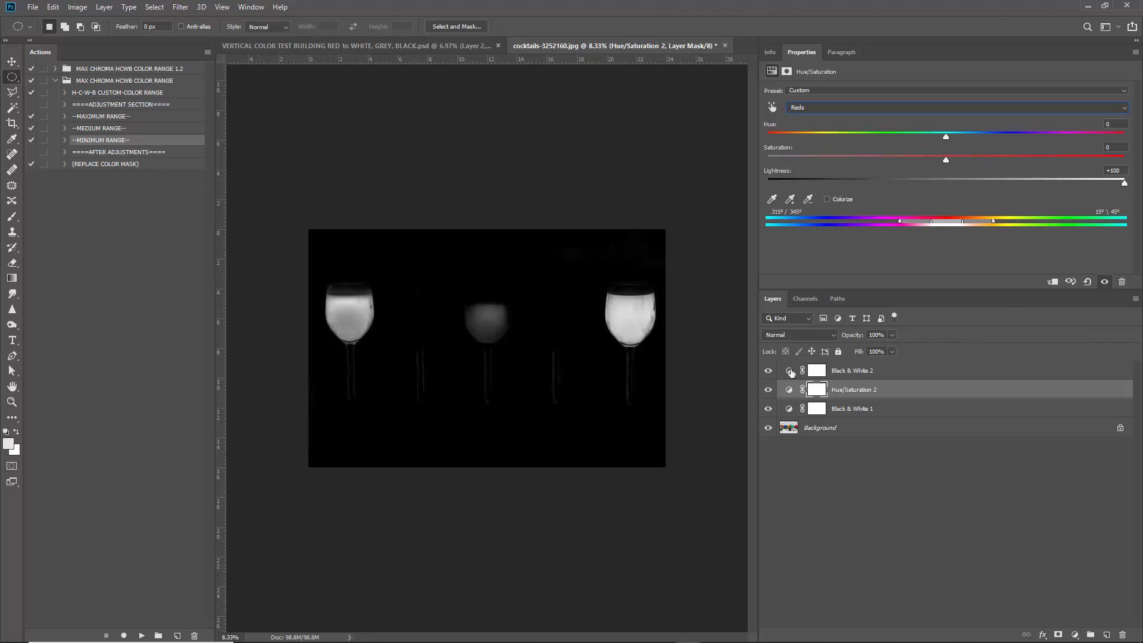
{"action": "left_click_drag", "start_coordinate": [768, 371], "coordinate": [768, 409]}
{"action": "left_click", "coordinate": [817, 429]}
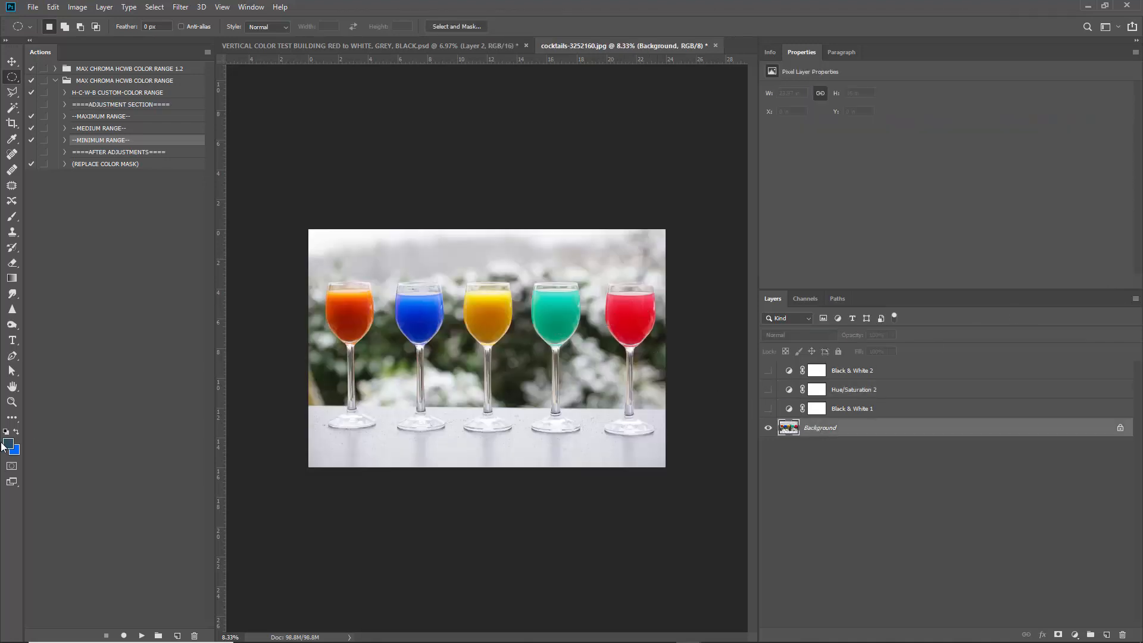
Read the red, yellow and orange glasses' hues in the colour picker, cancel, and re-show the masks.
{"action": "left_click", "coordinate": [6, 444]}
{"action": "left_click", "coordinate": [627, 314]}
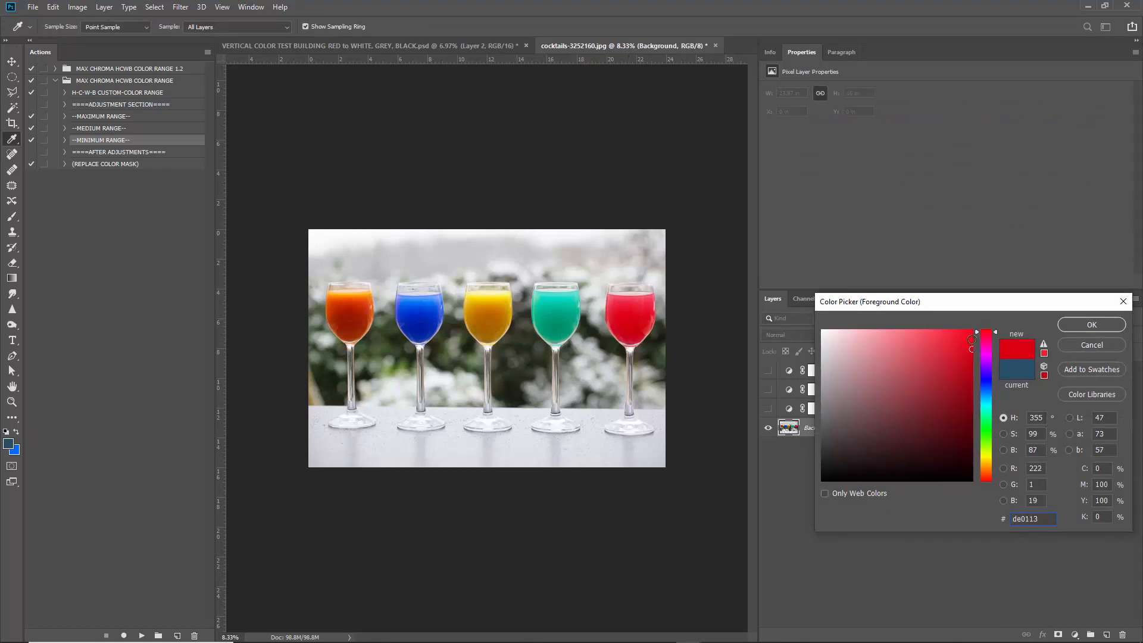
{"action": "left_click", "coordinate": [492, 309]}
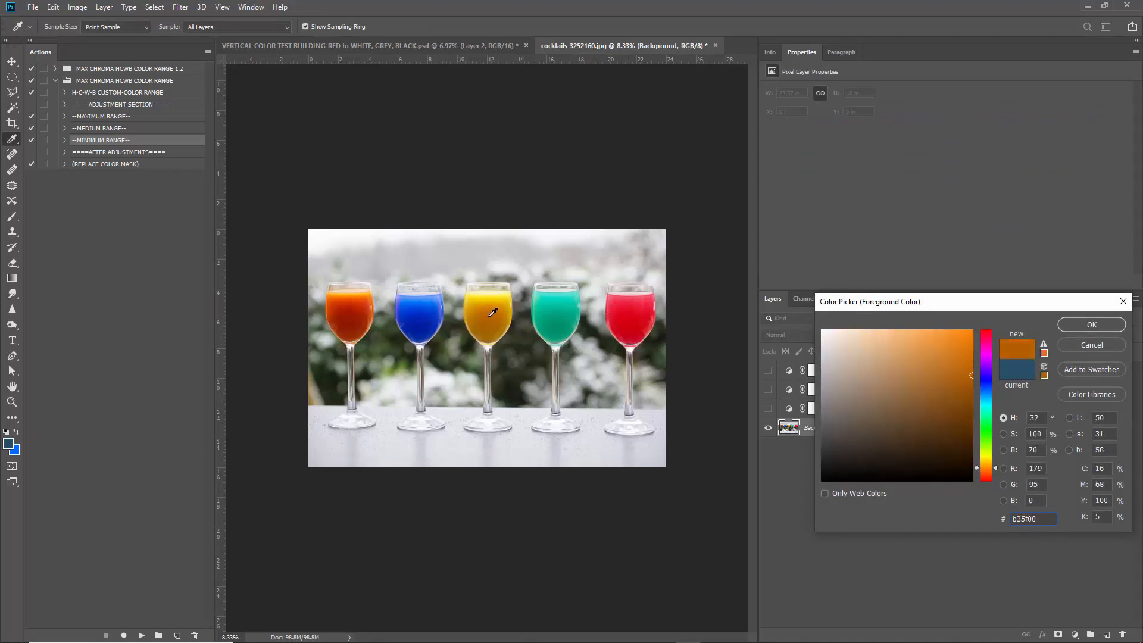
{"action": "left_click", "coordinate": [499, 303]}
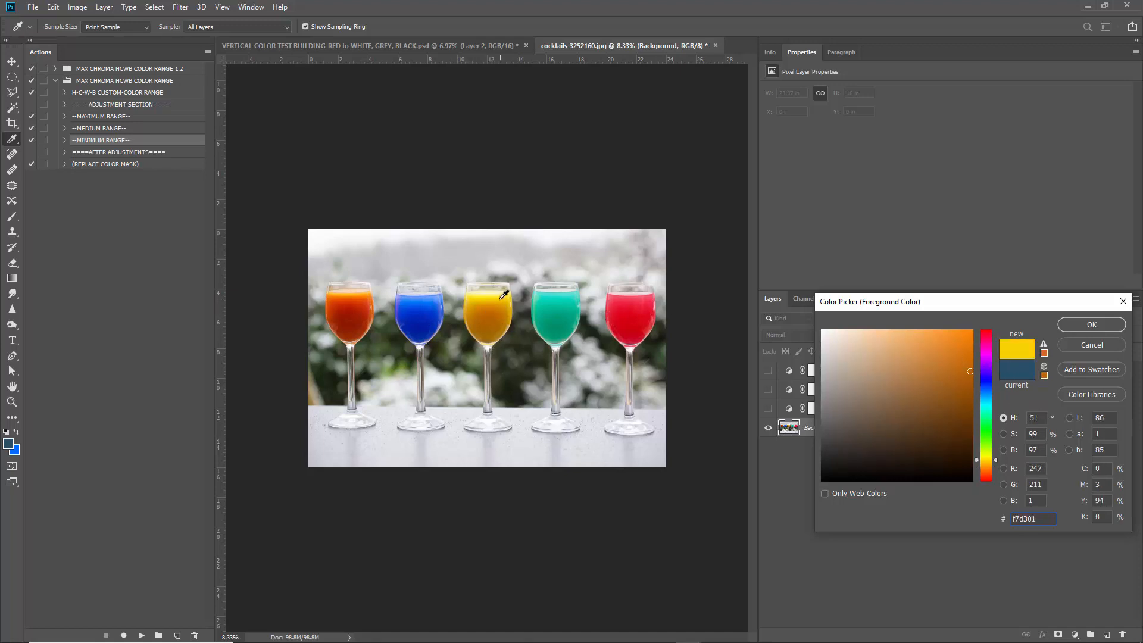
{"action": "left_click_drag", "start_coordinate": [493, 299], "coordinate": [490, 314]}
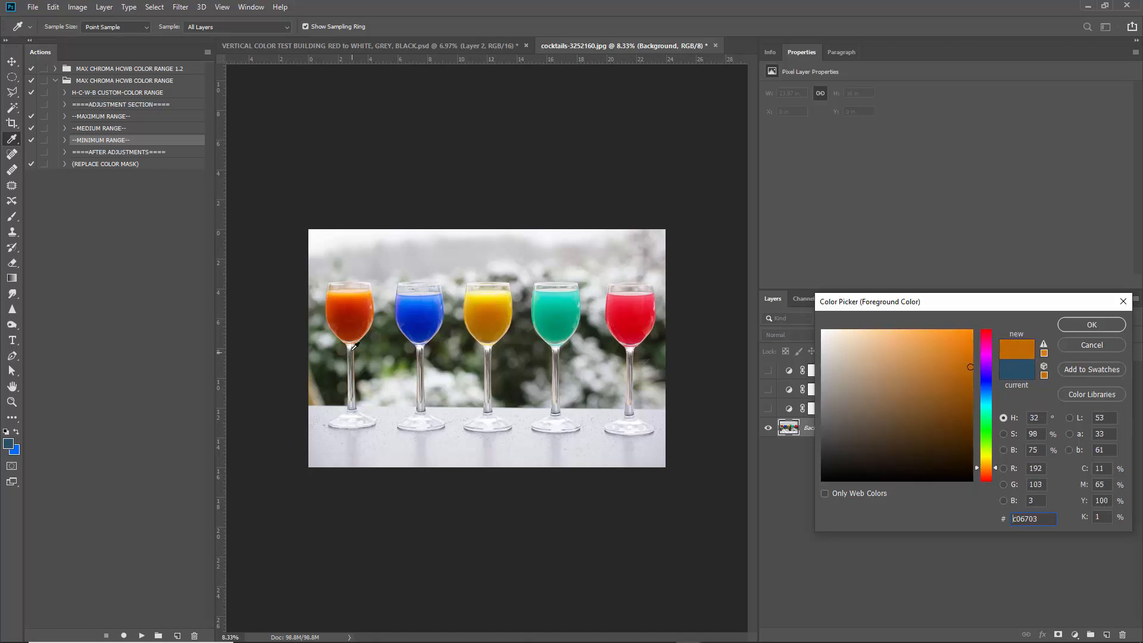
{"action": "left_click_drag", "start_coordinate": [351, 315], "coordinate": [366, 297]}
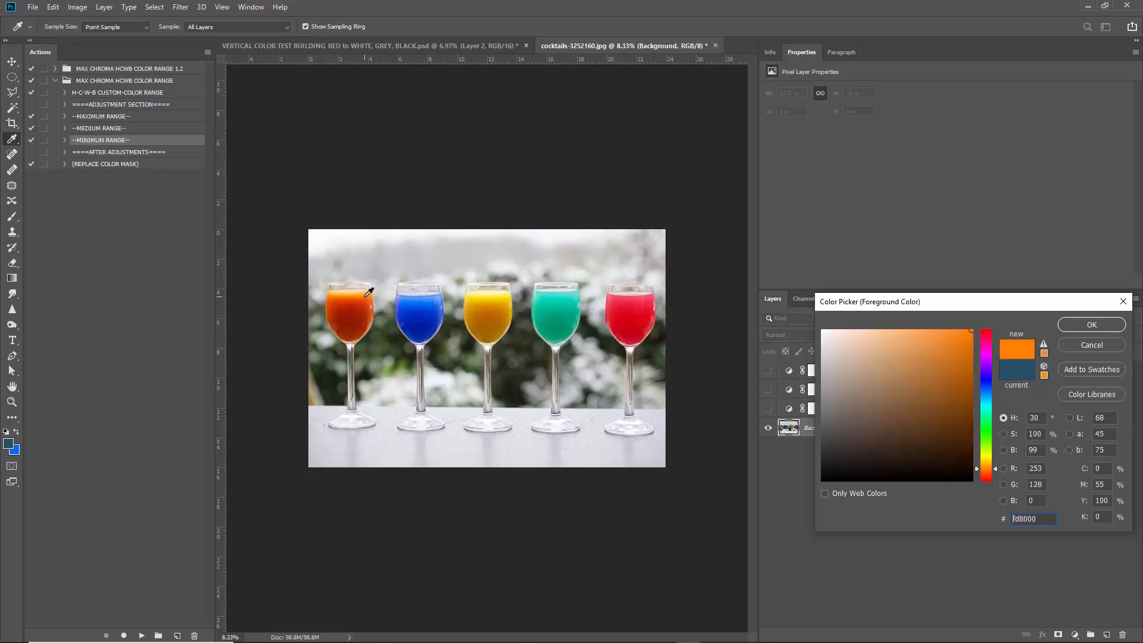
{"action": "left_click", "coordinate": [1090, 345]}
{"action": "left_click_drag", "start_coordinate": [768, 370], "coordinate": [768, 408]}
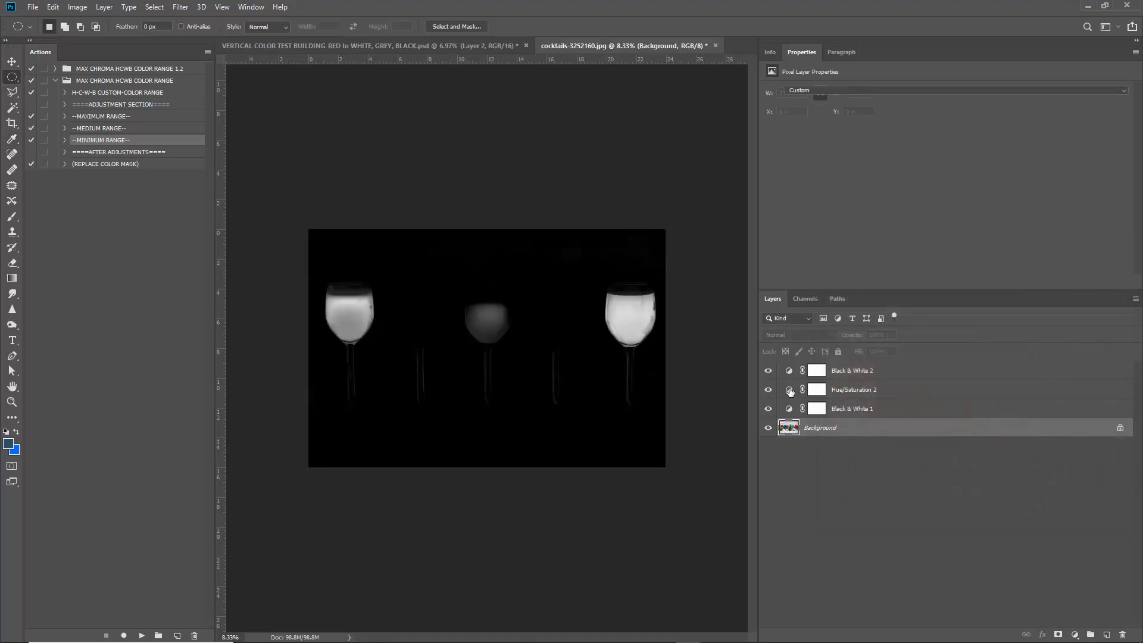
Narrow Hue/Saturation 2's Reds range to about 335°–5° so only the red glass stays white.
{"action": "left_click", "coordinate": [789, 391]}
{"action": "left_click", "coordinate": [829, 108]}
{"action": "left_click", "coordinate": [801, 129]}
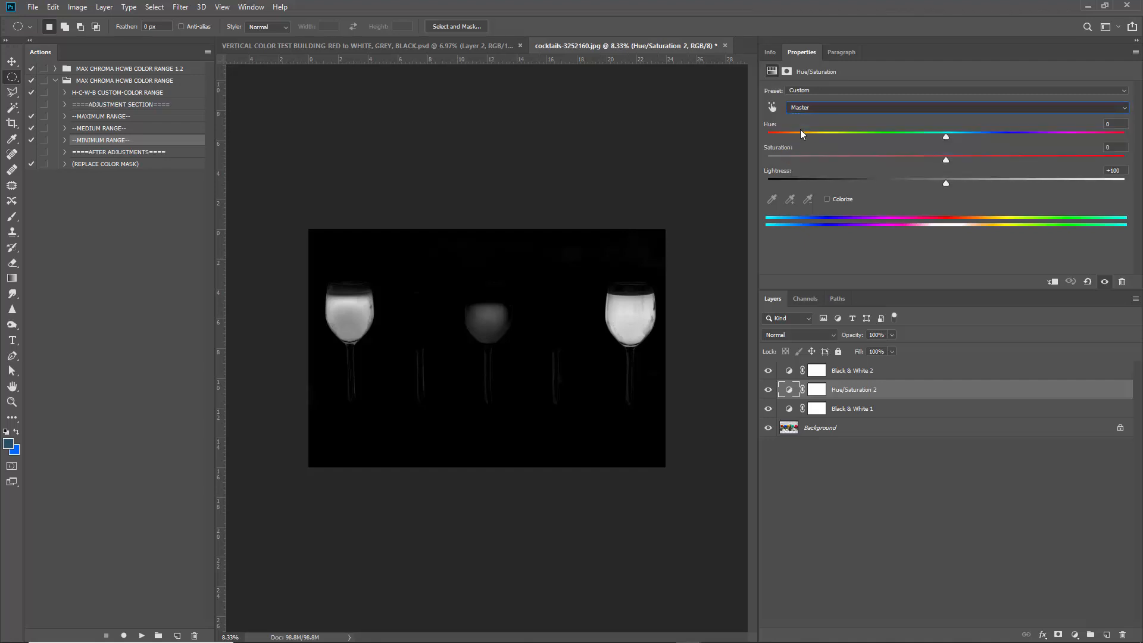
{"action": "left_click_drag", "start_coordinate": [990, 223], "coordinate": [947, 232]}
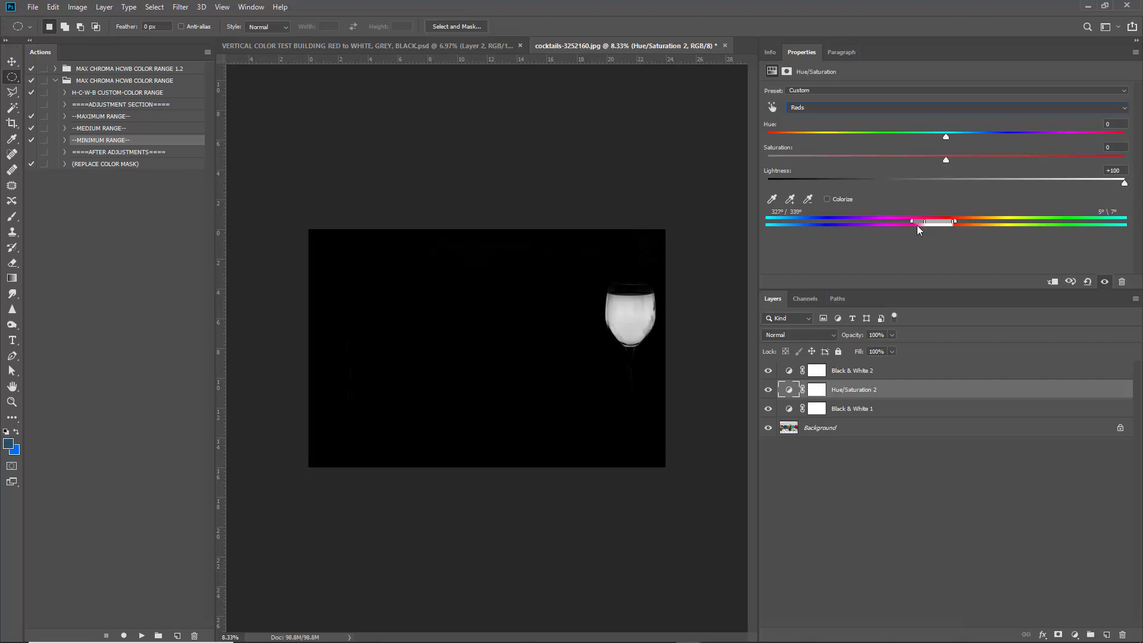
{"action": "left_click_drag", "start_coordinate": [955, 221], "coordinate": [940, 224]}
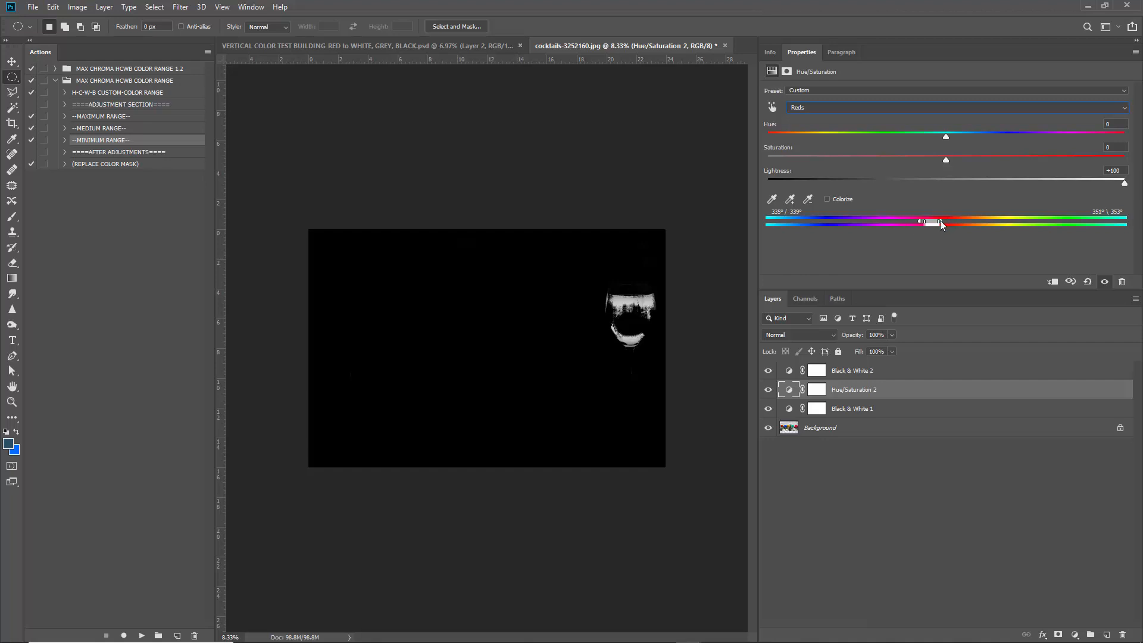
{"action": "left_click_drag", "start_coordinate": [940, 220], "coordinate": [950, 221]}
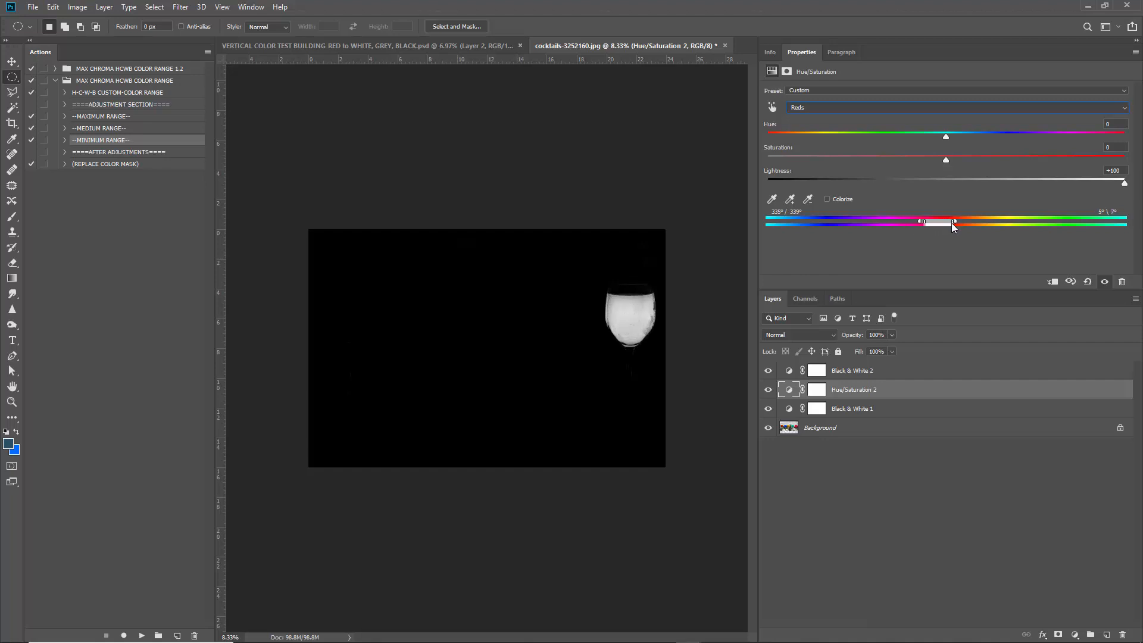
{"action": "left_click", "coordinate": [916, 373]}
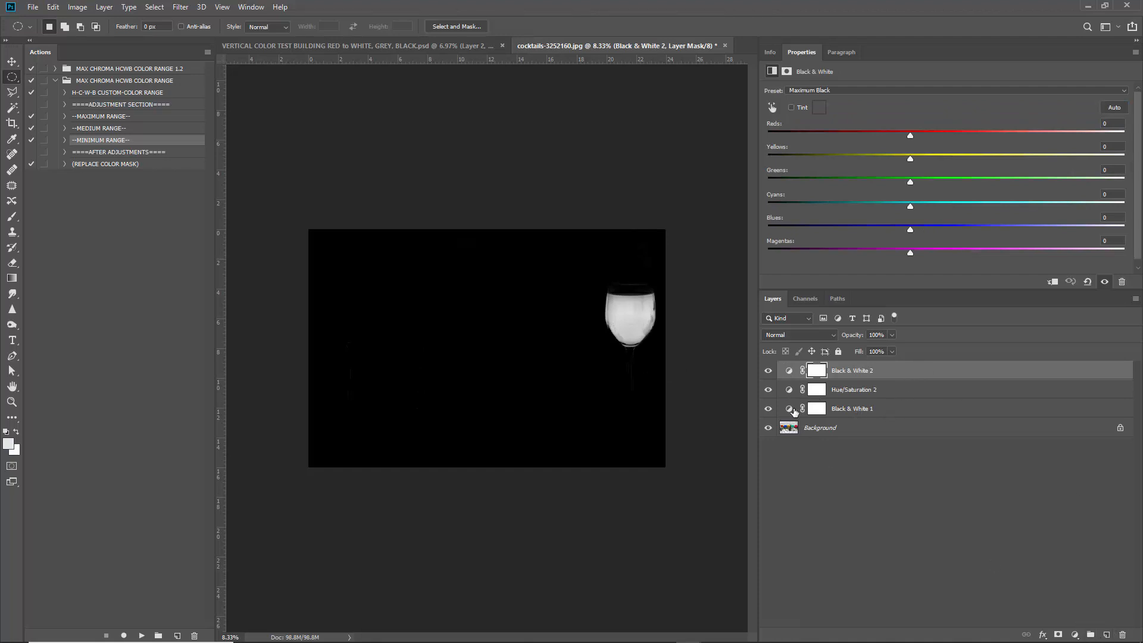
Stamp the red-glass mask into a new top Layer 1 and hide it.
{"action": "left_click", "coordinate": [875, 393]}
{"action": "left_click", "coordinate": [905, 373]}
{"action": "left_click", "coordinate": [1106, 635]}
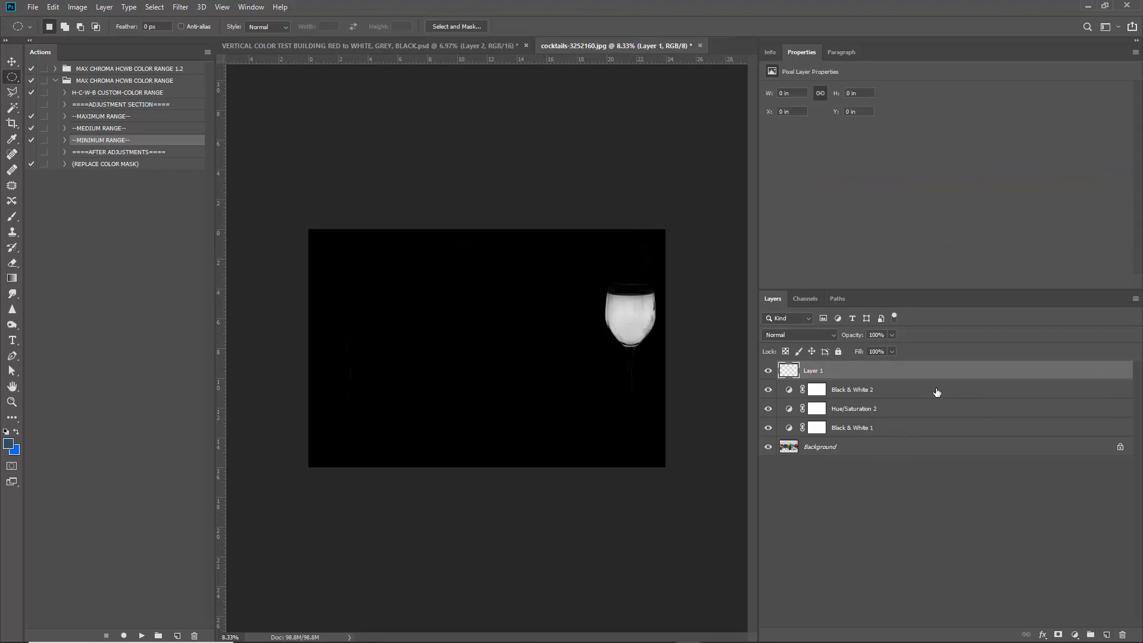
{"action": "left_click", "coordinate": [767, 373]}
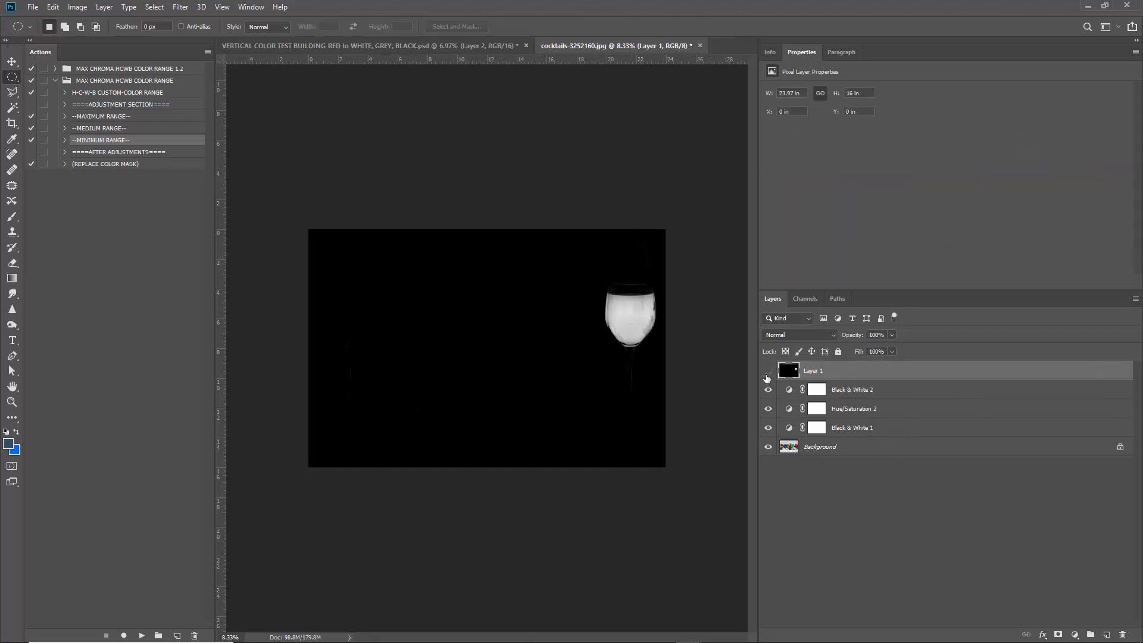
Shift Hue/Saturation 2's range to cyan hues, roughly 147°–190°, so the teal glass turns white.
{"action": "left_click", "coordinate": [789, 410]}
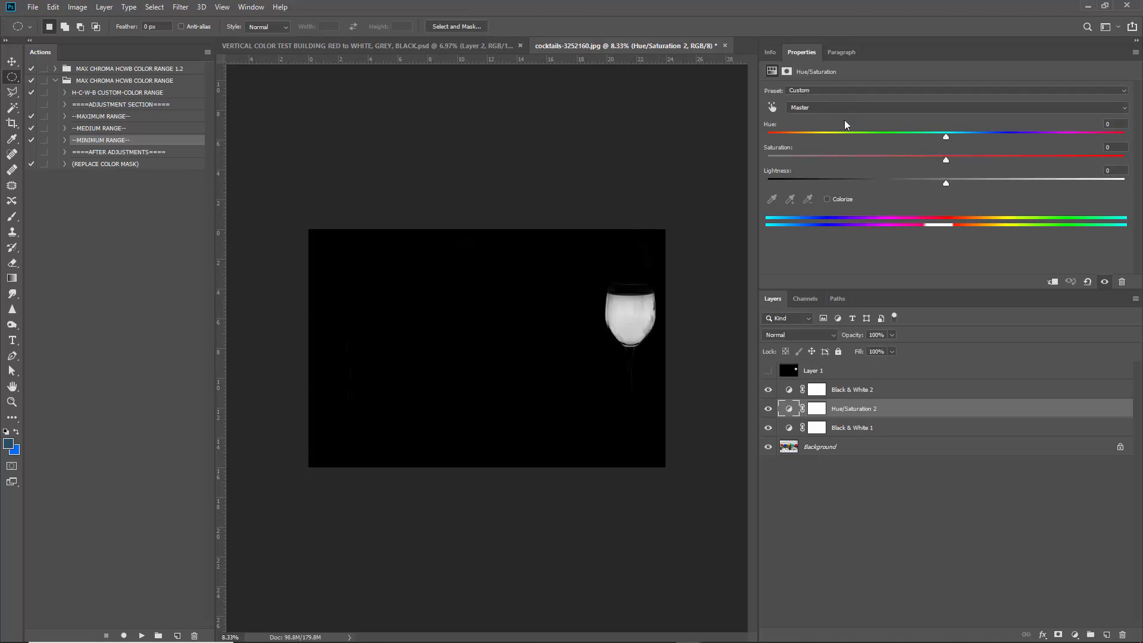
{"action": "left_click_drag", "start_coordinate": [768, 389], "coordinate": [768, 428]}
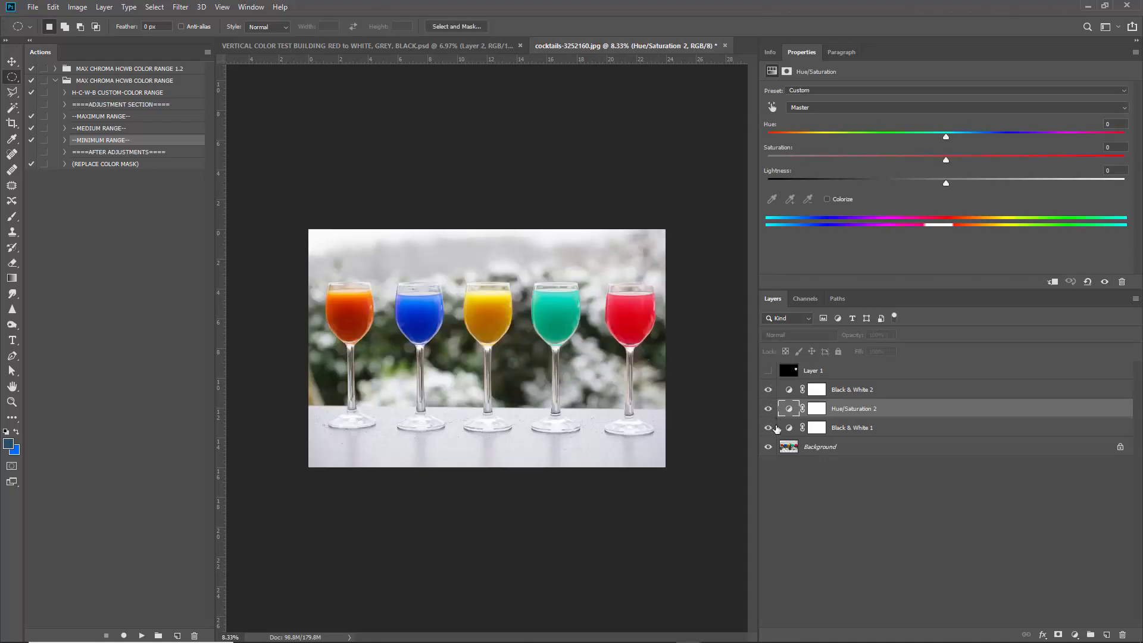
{"action": "left_click", "coordinate": [867, 110]}
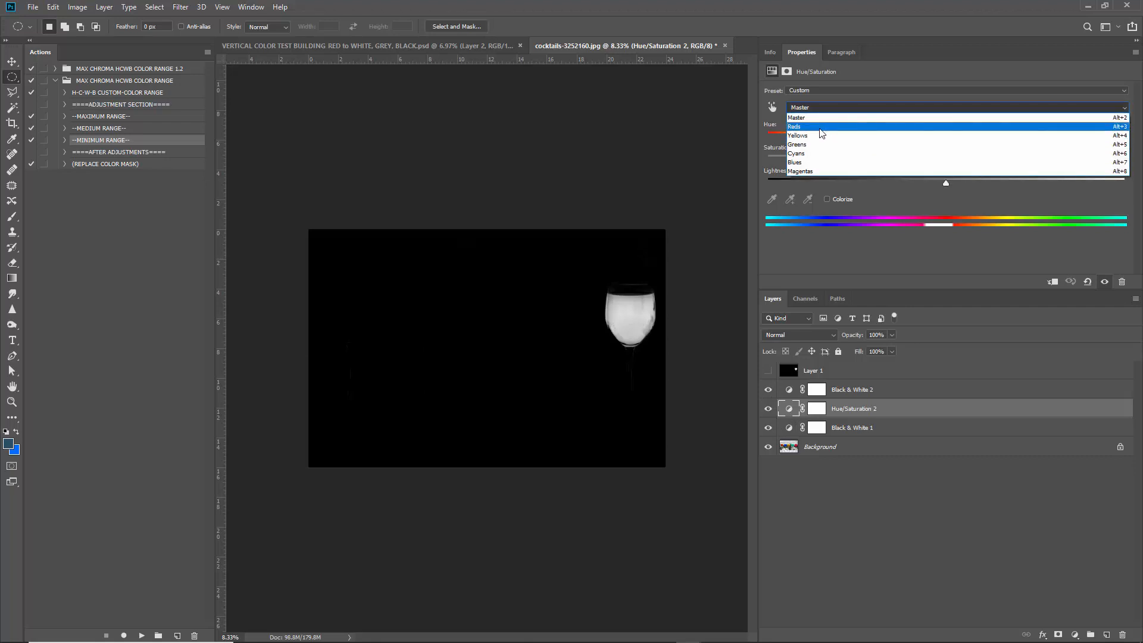
{"action": "left_click", "coordinate": [842, 128]}
{"action": "left_click_drag", "start_coordinate": [941, 225], "coordinate": [1131, 224]}
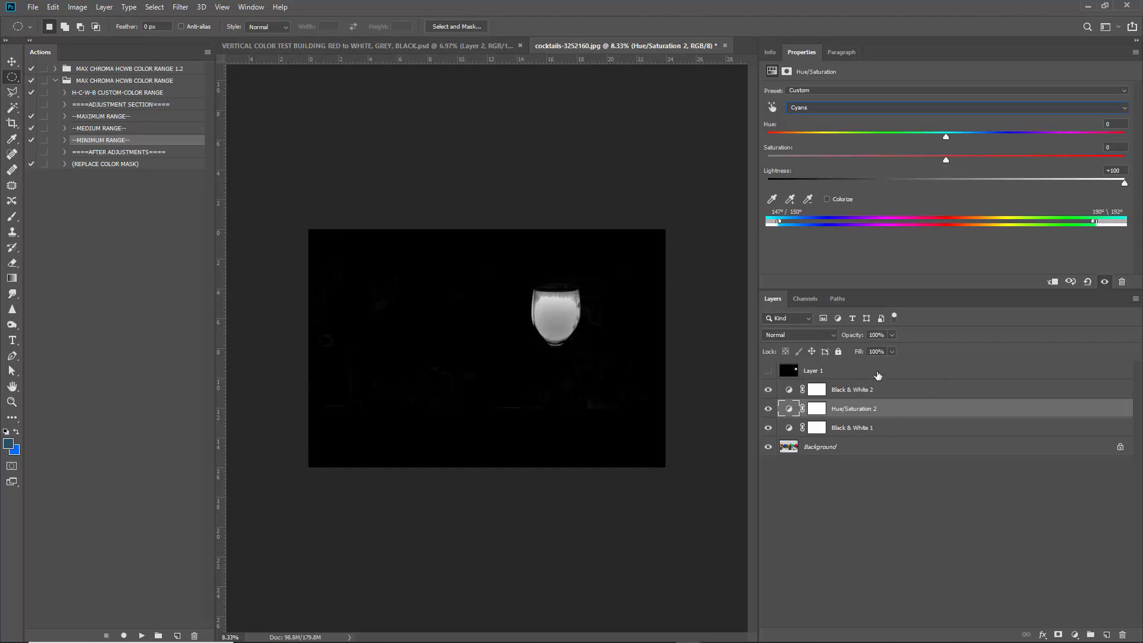
{"action": "left_click", "coordinate": [876, 372]}
Stamp the visible cyan mask into a new Layer 2 and hide it.
{"action": "left_click", "coordinate": [1106, 634]}
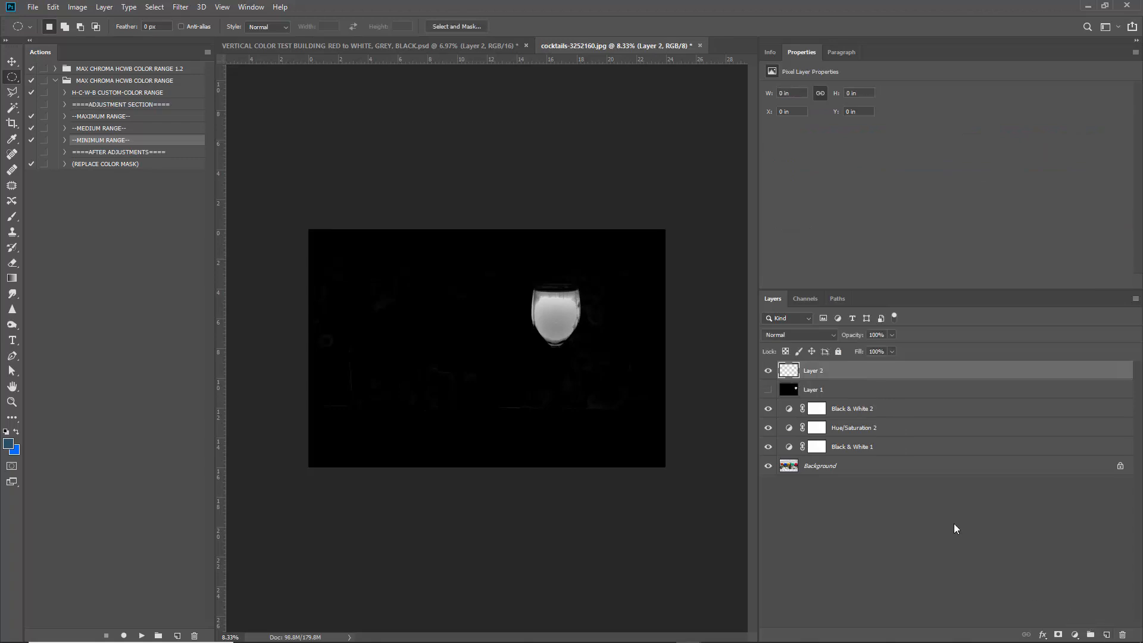
{"action": "key", "text": "ctrl+alt+shift+e"}
{"action": "left_click", "coordinate": [768, 370]}
{"action": "left_click", "coordinate": [851, 394]}
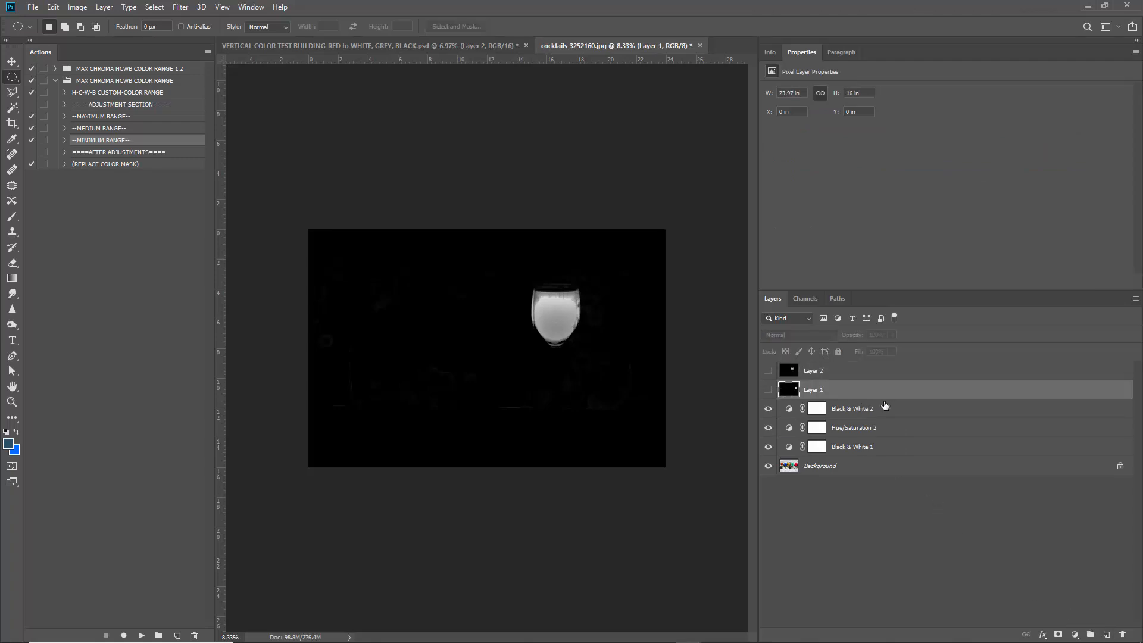
Add a Levels 1 adjustment (input 18, 1.00, 125) making the teal glass solid white.
{"action": "left_click", "coordinate": [885, 407]}
{"action": "left_click", "coordinate": [1074, 635]}
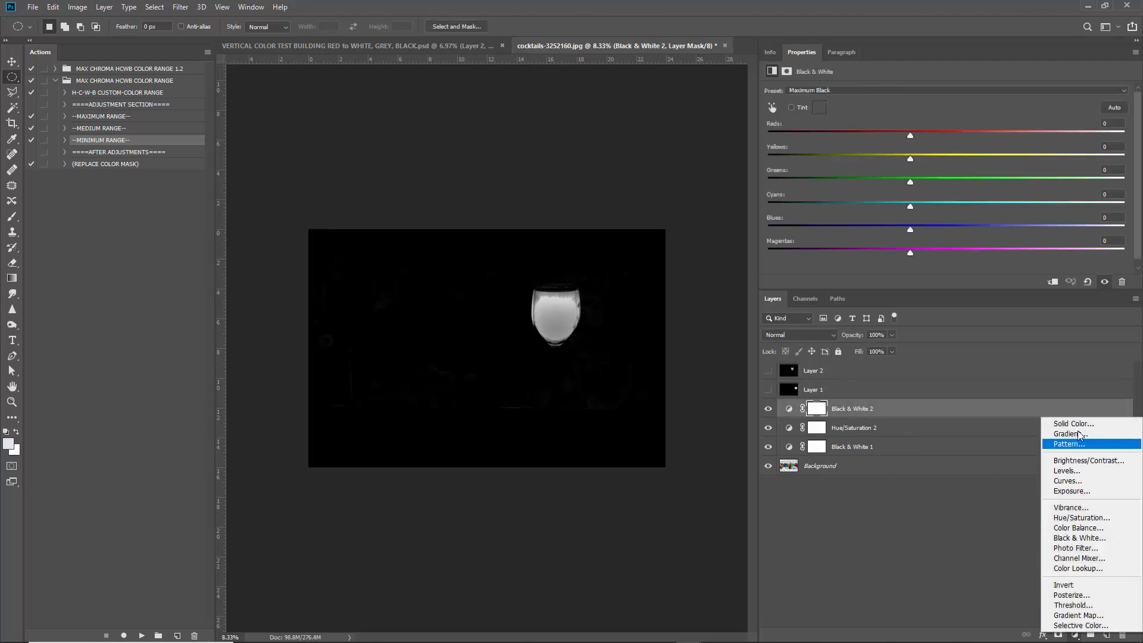
{"action": "left_click", "coordinate": [1072, 470]}
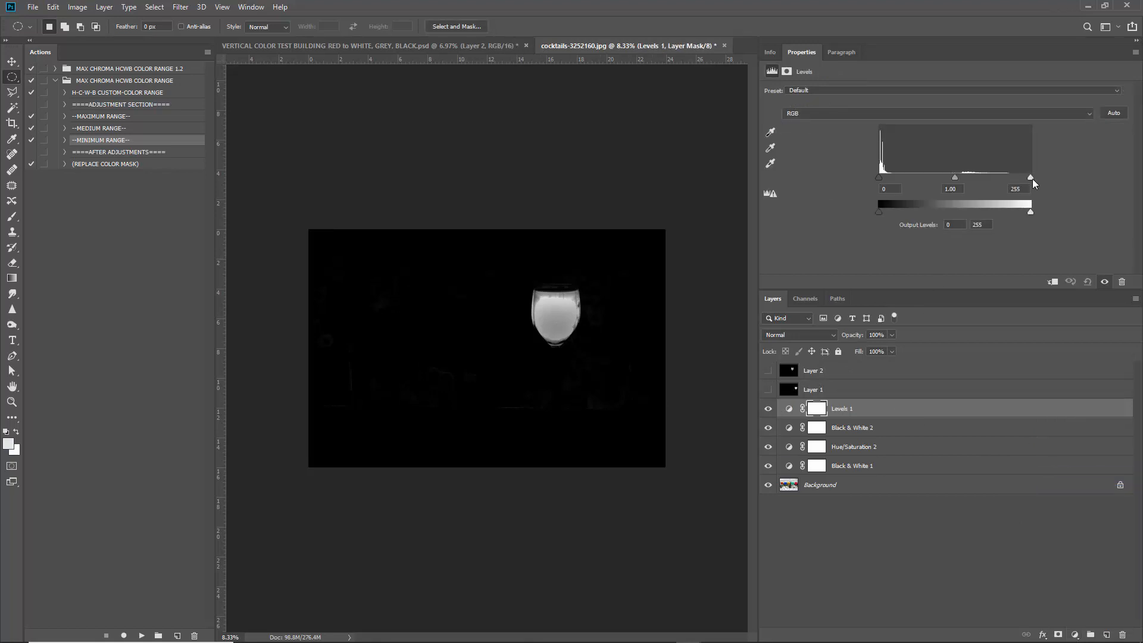
{"action": "left_click_drag", "start_coordinate": [1032, 179], "coordinate": [954, 182]}
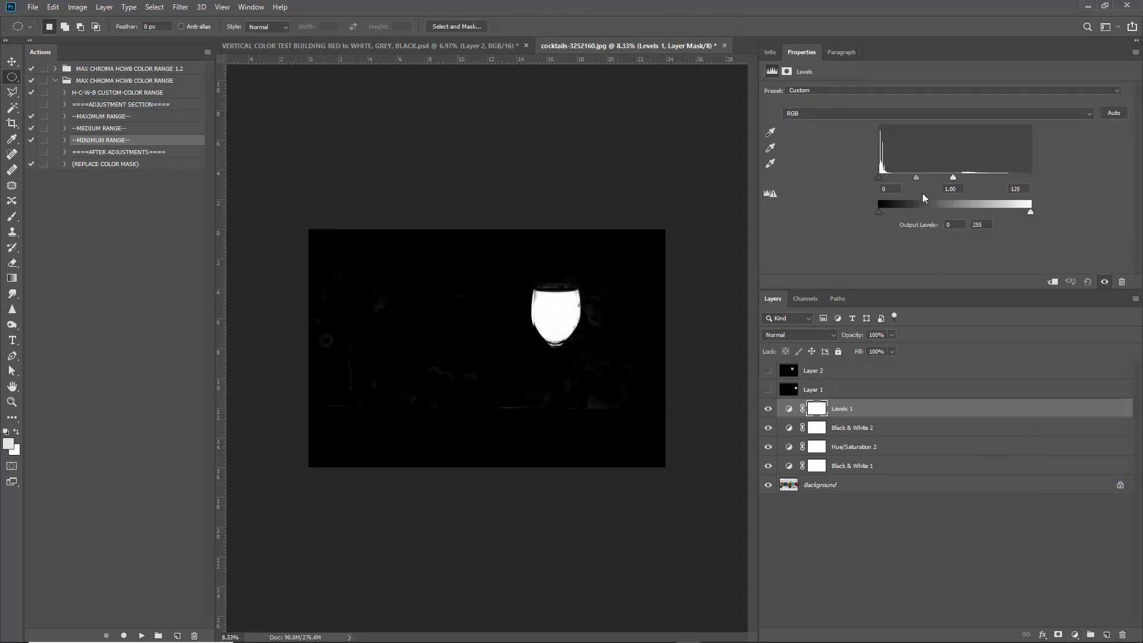
{"action": "left_click_drag", "start_coordinate": [880, 177], "coordinate": [888, 178]}
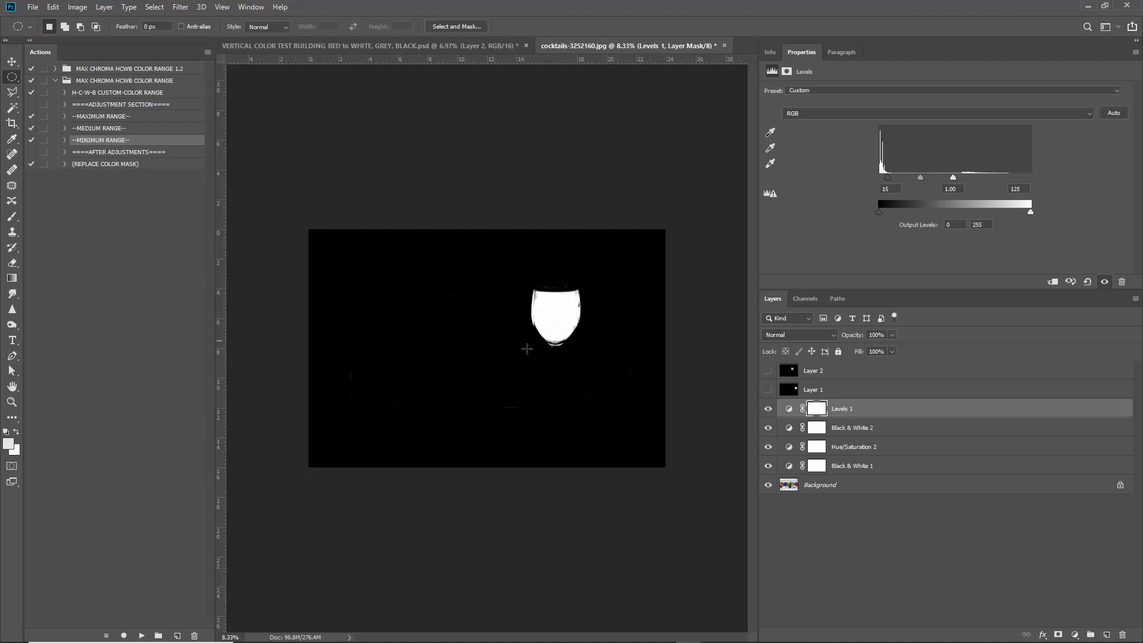
Stamp all visible layers into a hidden Layer 3 and delete the old Layer 1.
{"action": "left_click", "coordinate": [885, 395]}
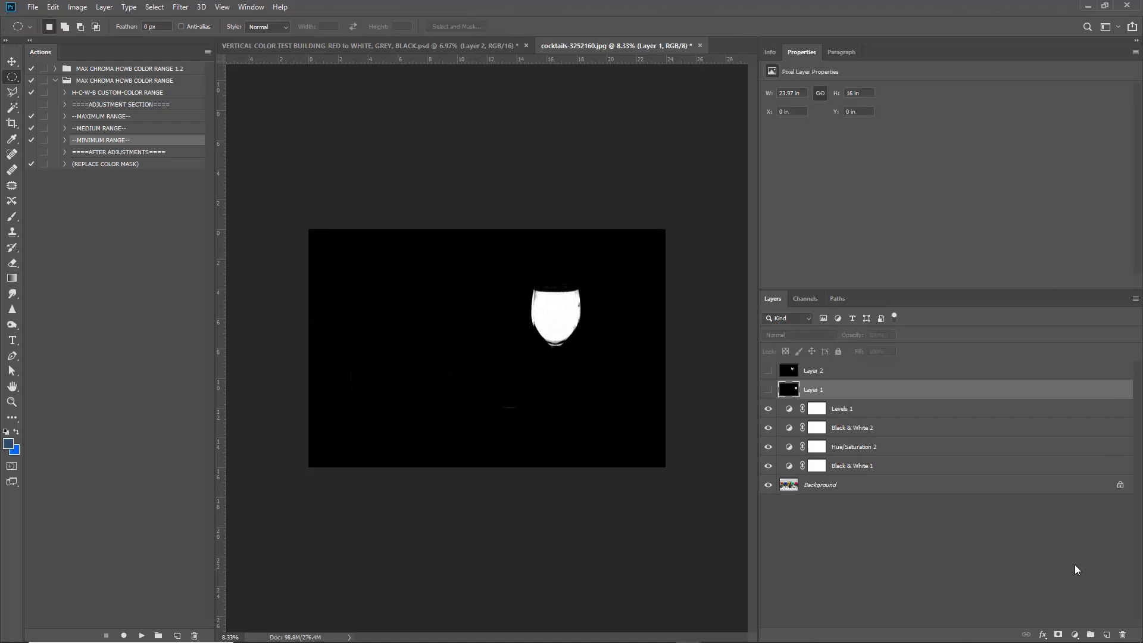
{"action": "left_click", "coordinate": [1102, 634]}
{"action": "key", "text": "ctrl+shift+alt+e"}
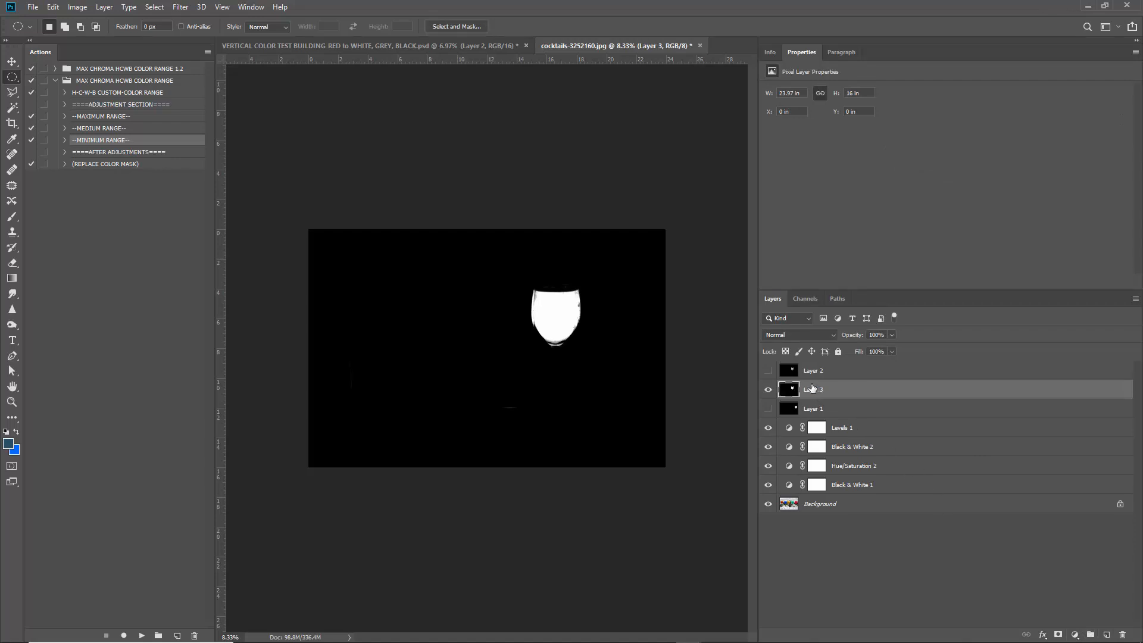
{"action": "left_click", "coordinate": [768, 389]}
{"action": "left_click", "coordinate": [810, 410]}
{"action": "key", "text": "Delete"}
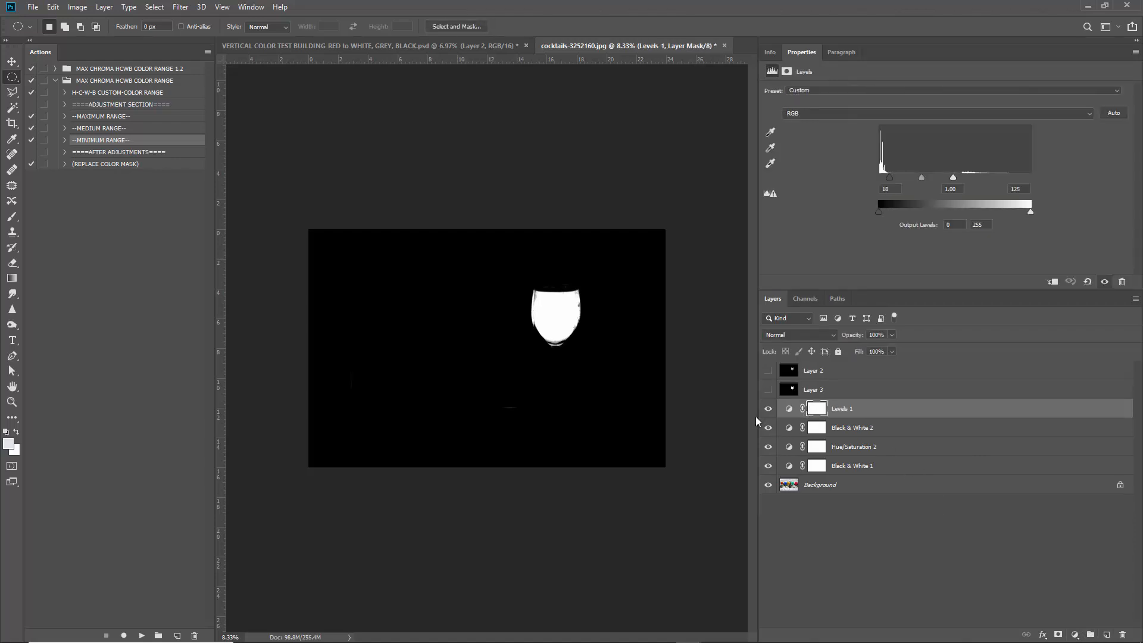
Hide Levels 1 and move Hue/Saturation 2's Cyans range onto the yellow-orange tones.
{"action": "left_click", "coordinate": [881, 449]}
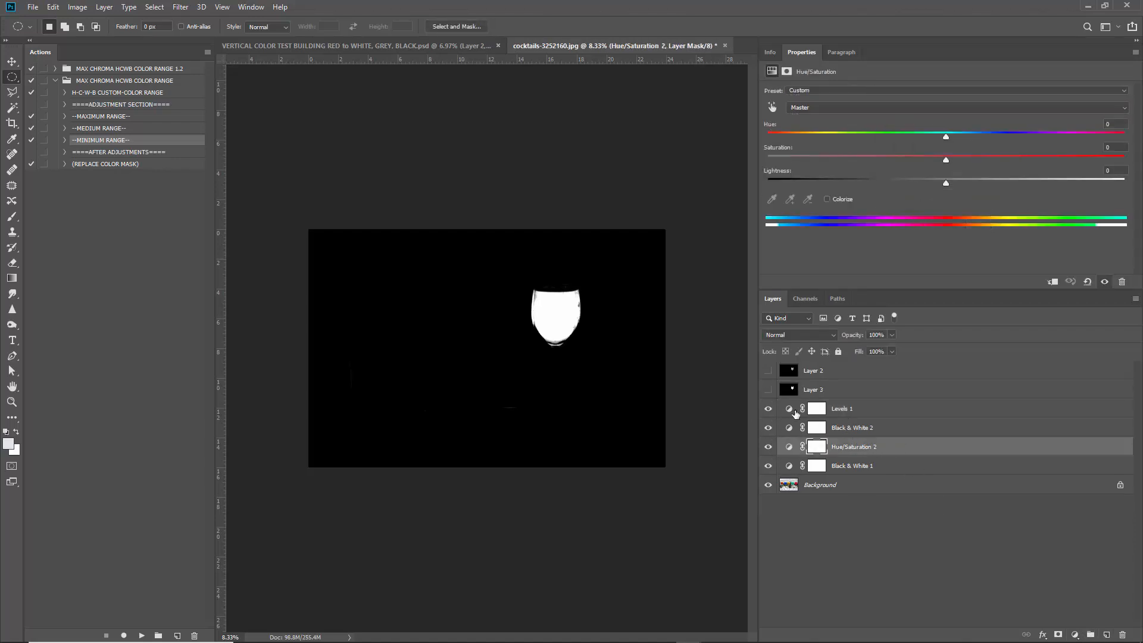
{"action": "left_click", "coordinate": [768, 408]}
{"action": "left_click", "coordinate": [788, 446]}
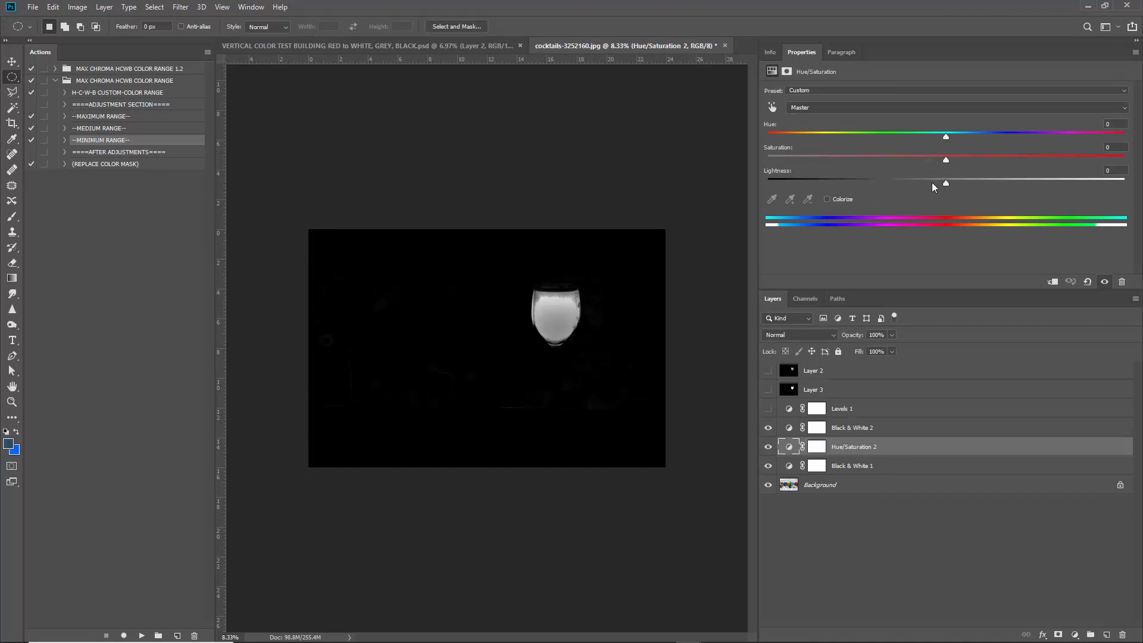
{"action": "left_click", "coordinate": [823, 110]}
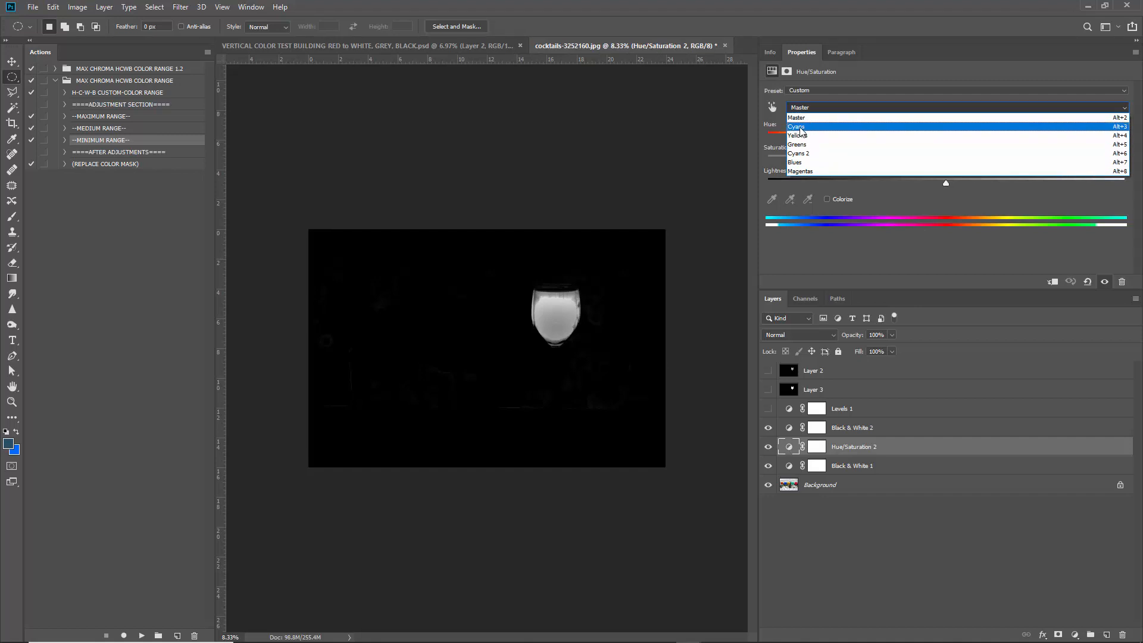
{"action": "left_click", "coordinate": [798, 128]}
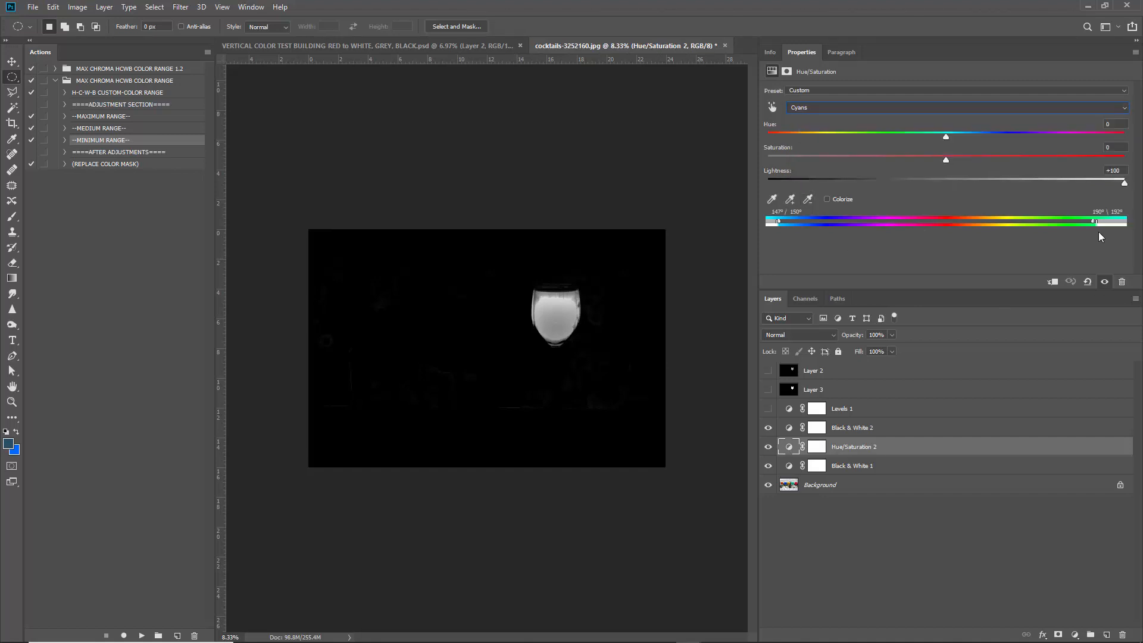
{"action": "left_click_drag", "start_coordinate": [1101, 222], "coordinate": [981, 225]}
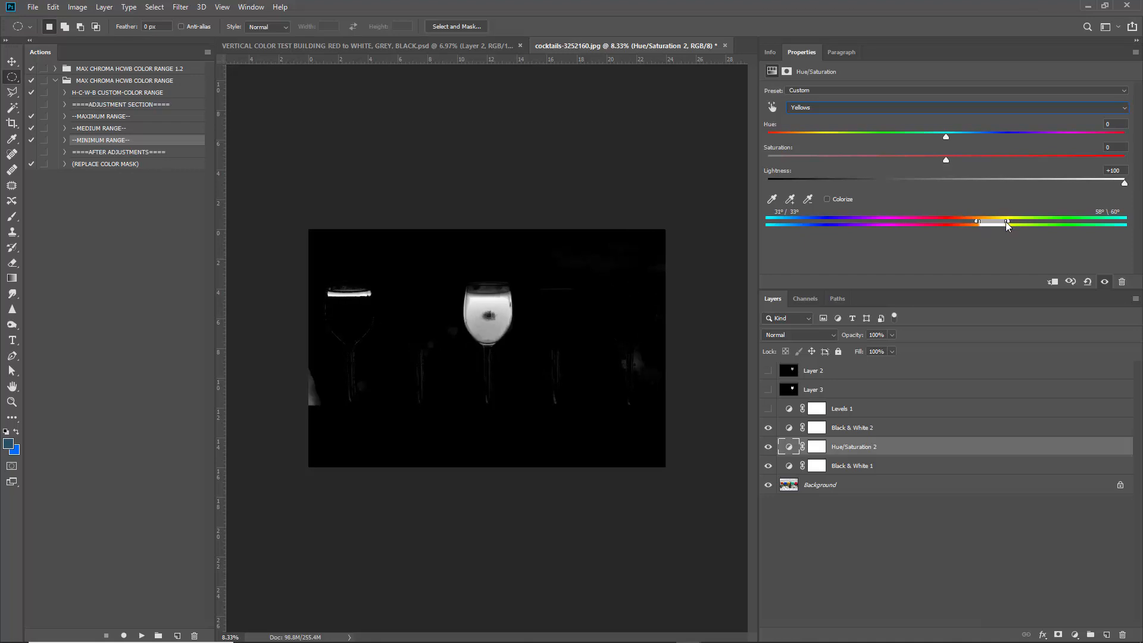
View only the colour photo and sample the yellow and orange glasses in the colour picker, cancelling.
{"action": "left_click", "coordinate": [768, 484], "text": "alt"}
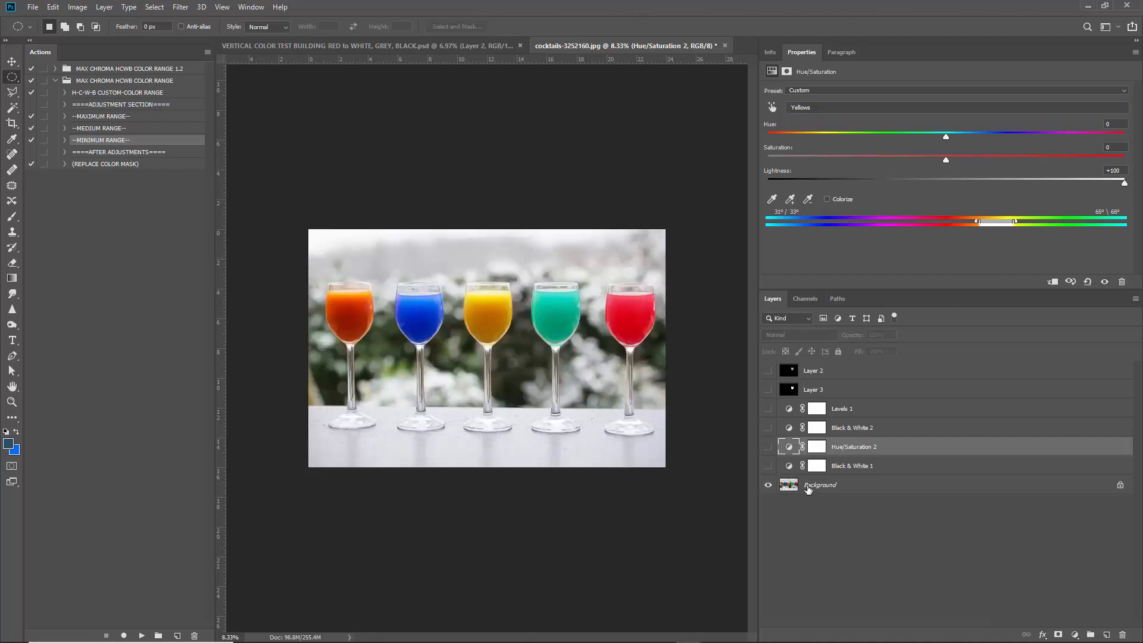
{"action": "left_click", "coordinate": [808, 485]}
{"action": "key", "text": "ctrl+0"}
{"action": "scroll", "coordinate": [346, 316], "scroll_direction": "up", "scroll_amount": 2}
{"action": "left_click", "coordinate": [8, 442]}
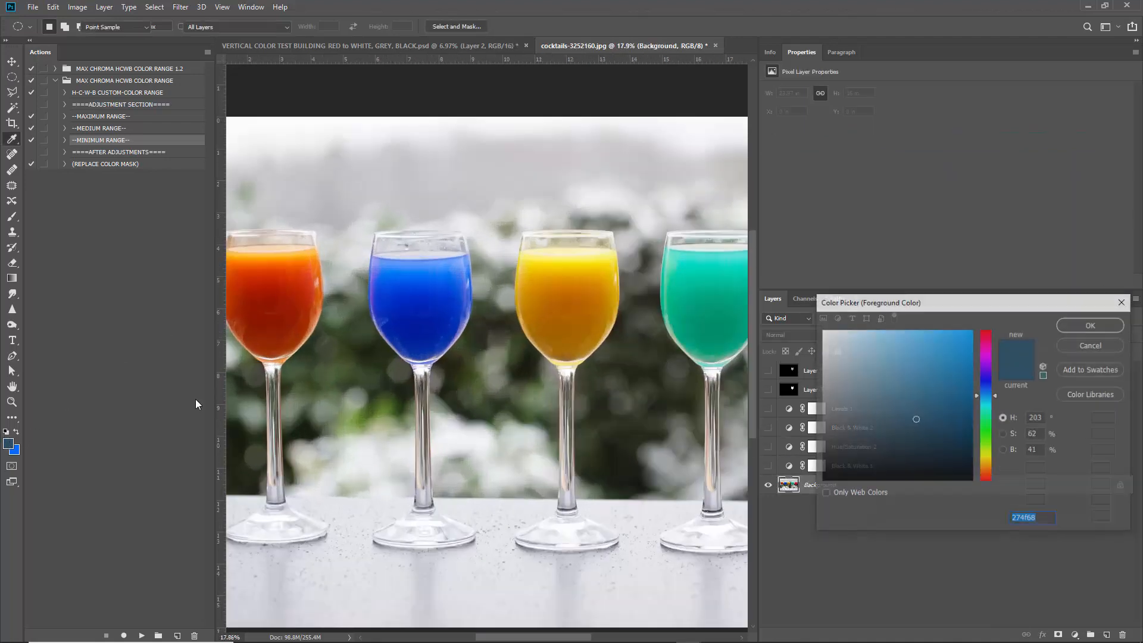
{"action": "left_click_drag", "start_coordinate": [571, 262], "coordinate": [567, 288]}
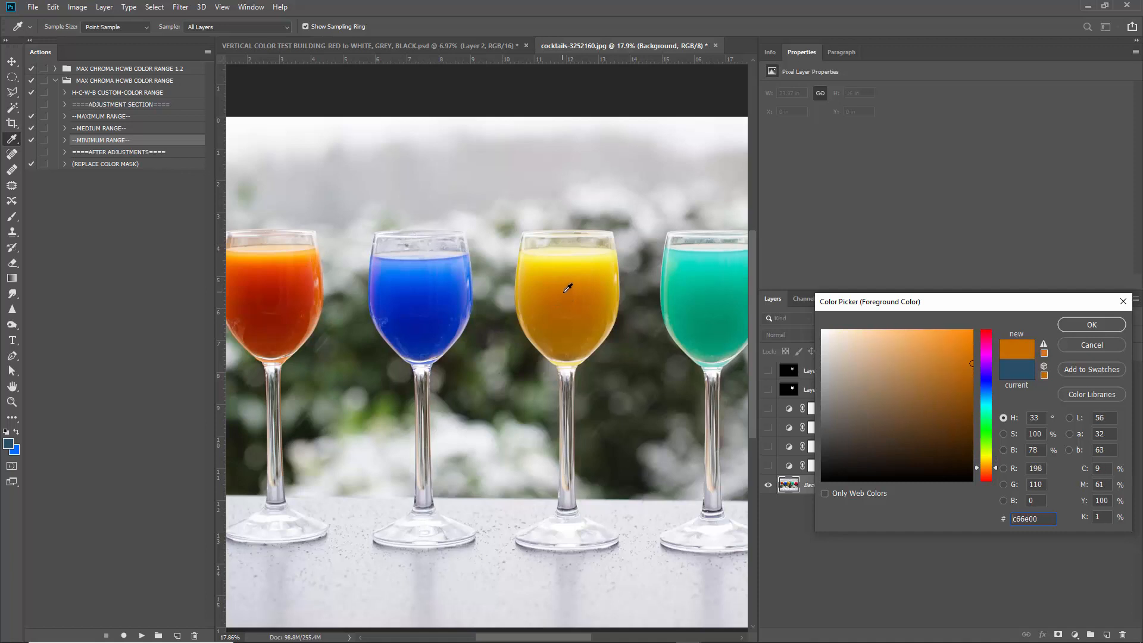
{"action": "right_click", "coordinate": [1036, 417]}
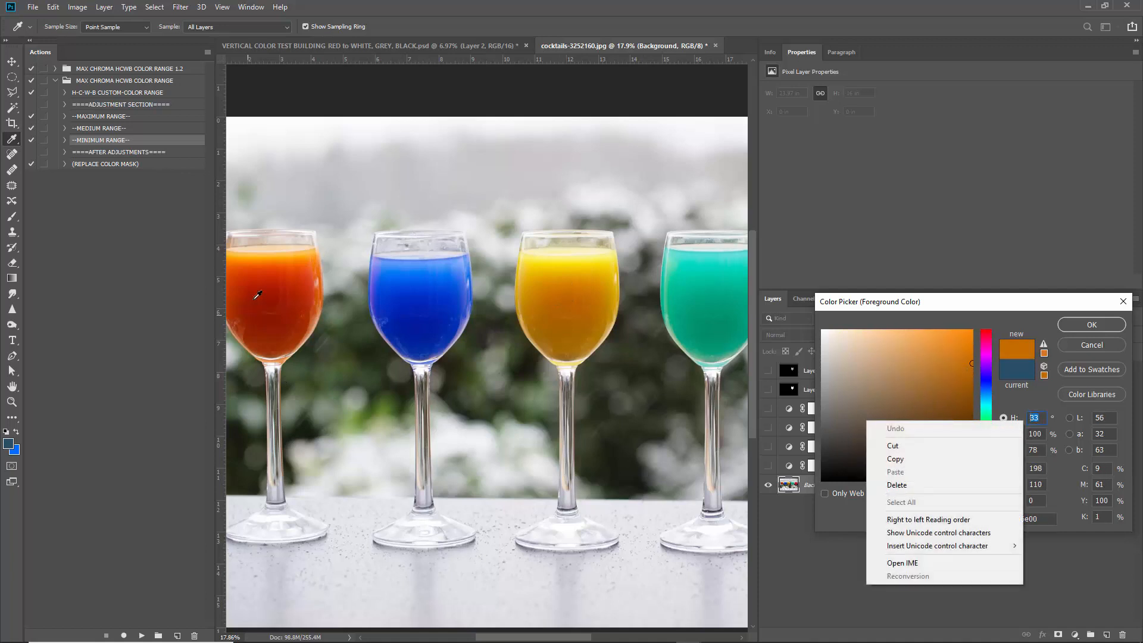
{"action": "mouse_move", "coordinate": [257, 294]}
{"action": "left_mouse_down"}
{"action": "mouse_move", "coordinate": [278, 297]}
{"action": "mouse_move", "coordinate": [288, 251]}
{"action": "mouse_move", "coordinate": [279, 245]}
{"action": "mouse_move", "coordinate": [291, 250]}
{"action": "mouse_move", "coordinate": [274, 244]}
{"action": "left_mouse_up"}
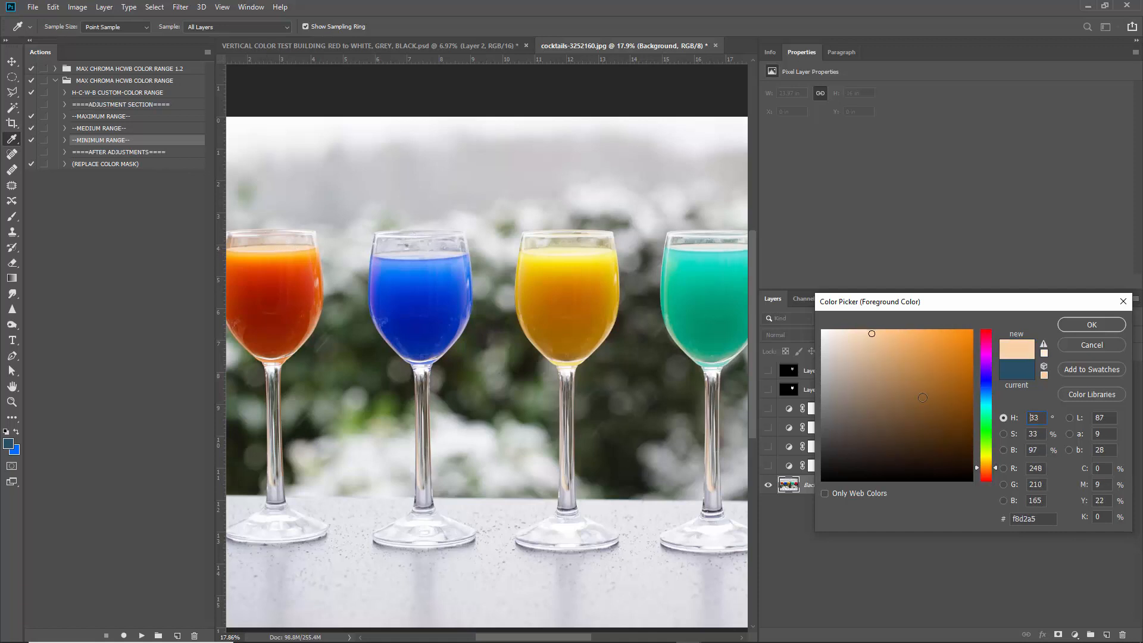
{"action": "left_click", "coordinate": [1078, 347]}
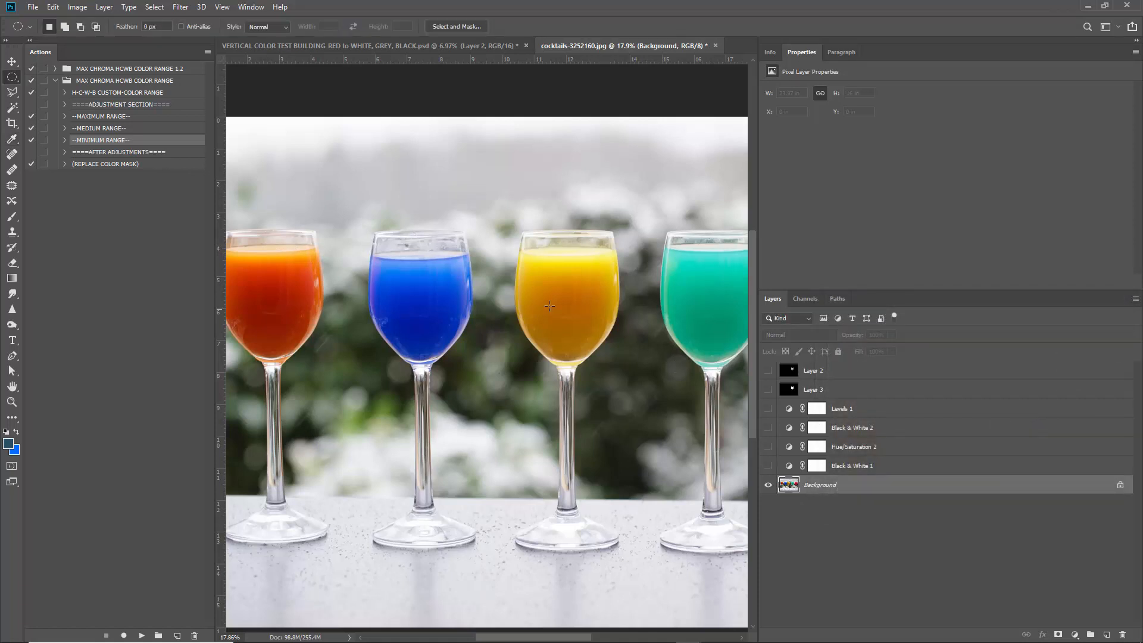
Re-show the adjustments, hide Levels 1, and shift the Yellows hue range slightly toward orange.
{"action": "scroll", "coordinate": [549, 306], "scroll_direction": "down", "scroll_amount": 2}
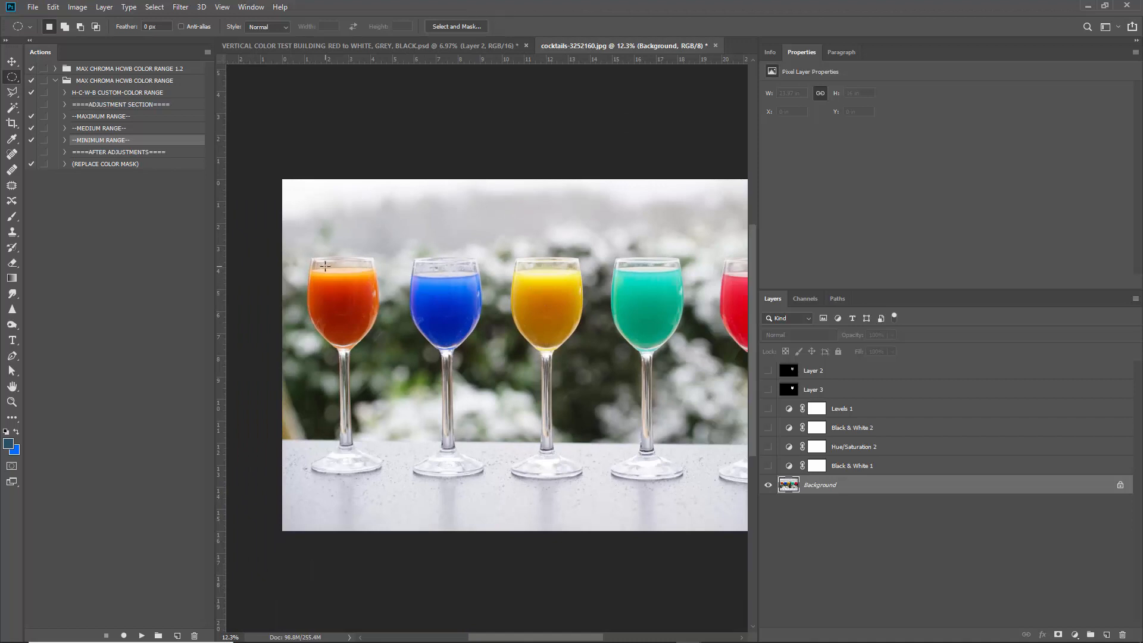
{"action": "left_click_drag", "start_coordinate": [768, 460], "coordinate": [769, 408]}
{"action": "scroll", "coordinate": [379, 283], "scroll_direction": "up", "scroll_amount": 2}
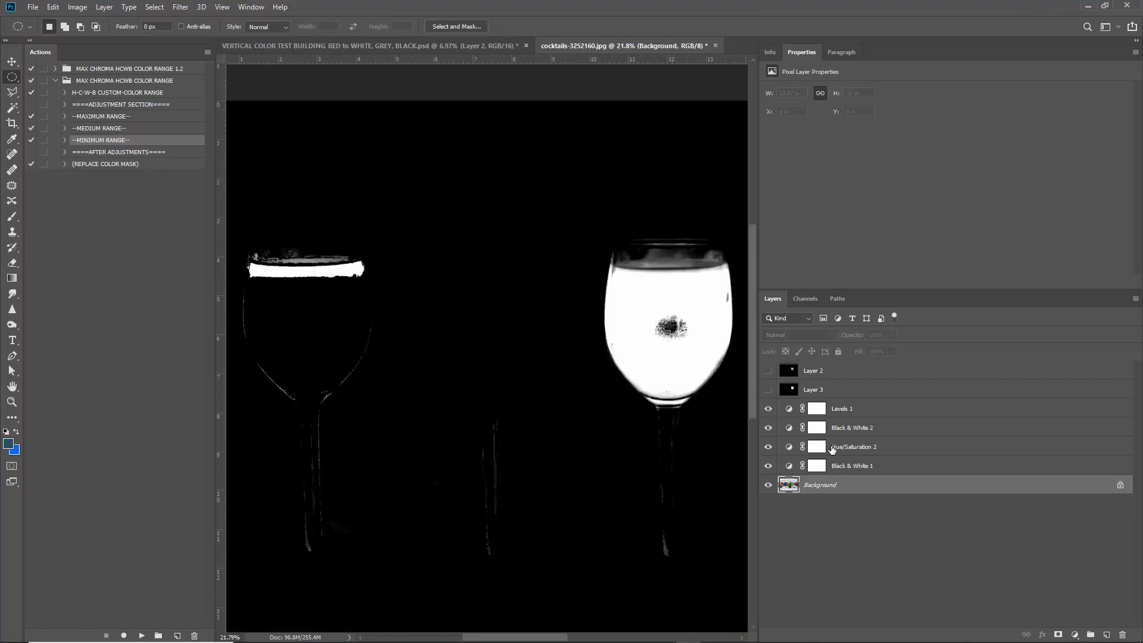
{"action": "left_click", "coordinate": [767, 408]}
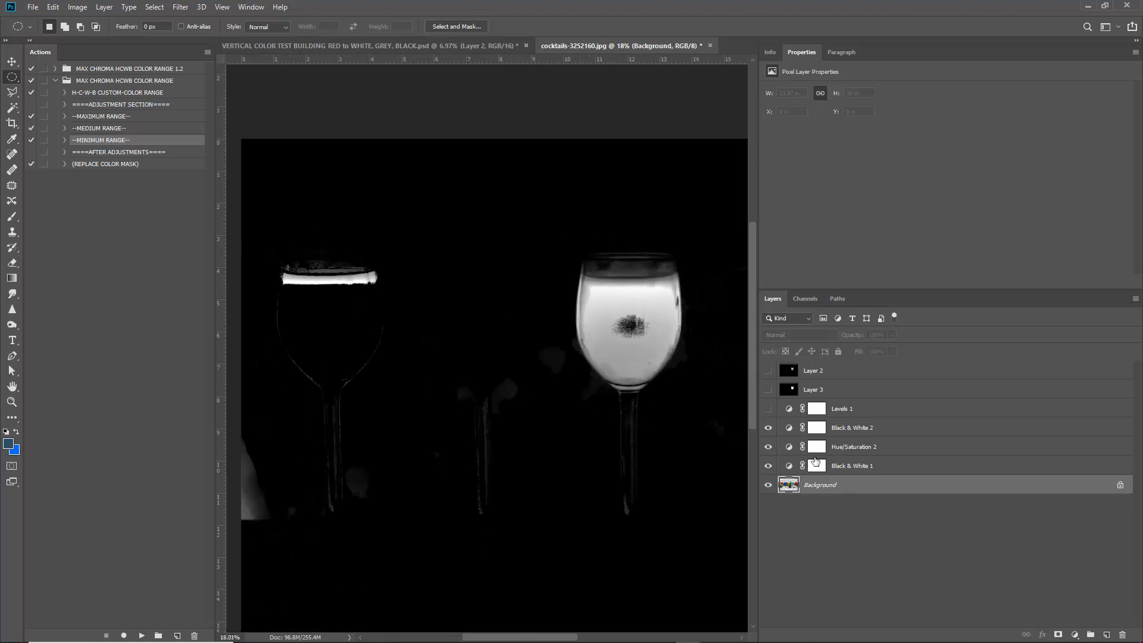
{"action": "left_click", "coordinate": [789, 448]}
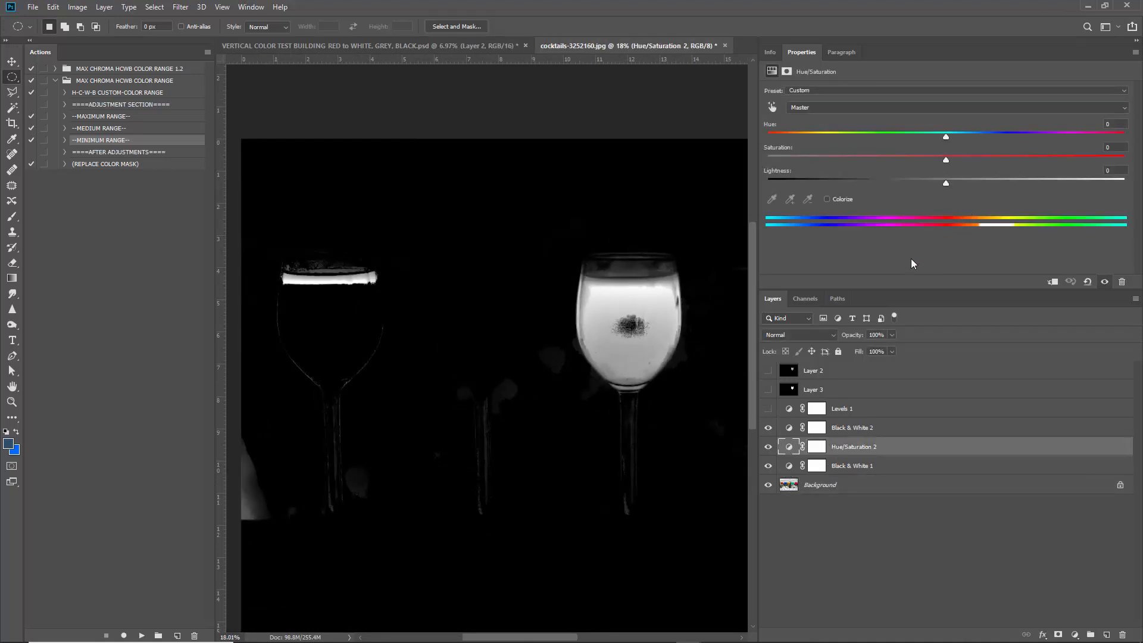
{"action": "left_click", "coordinate": [833, 108]}
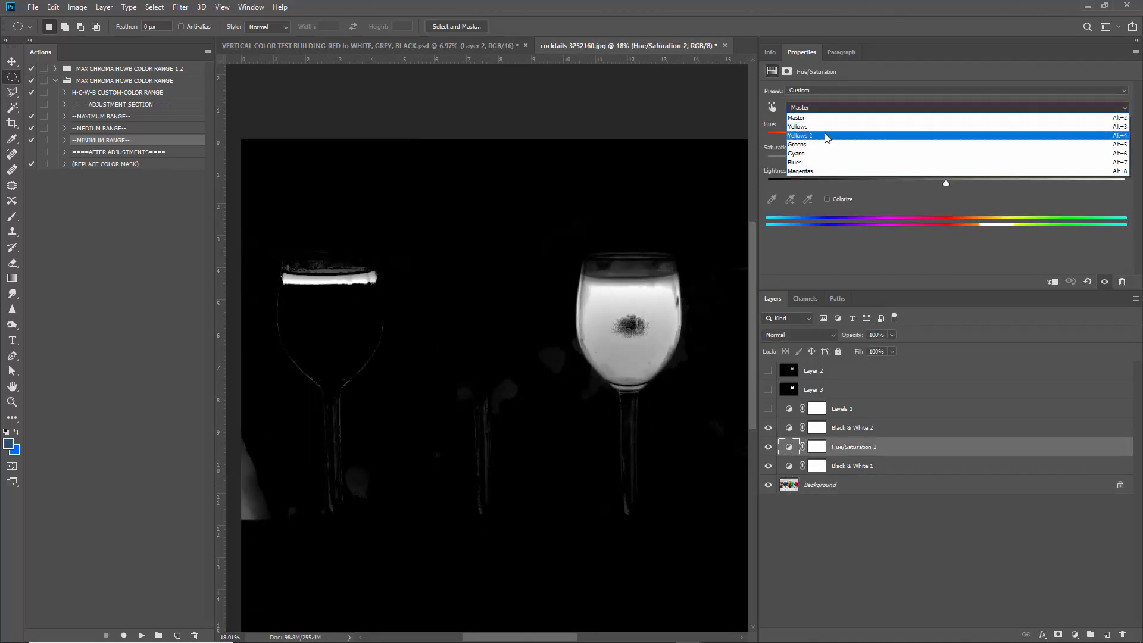
{"action": "left_click", "coordinate": [830, 140]}
{"action": "mouse_move", "coordinate": [980, 220]}
{"action": "left_mouse_down"}
{"action": "mouse_move", "coordinate": [948, 220]}
{"action": "mouse_move", "coordinate": [977, 220]}
{"action": "left_mouse_up"}
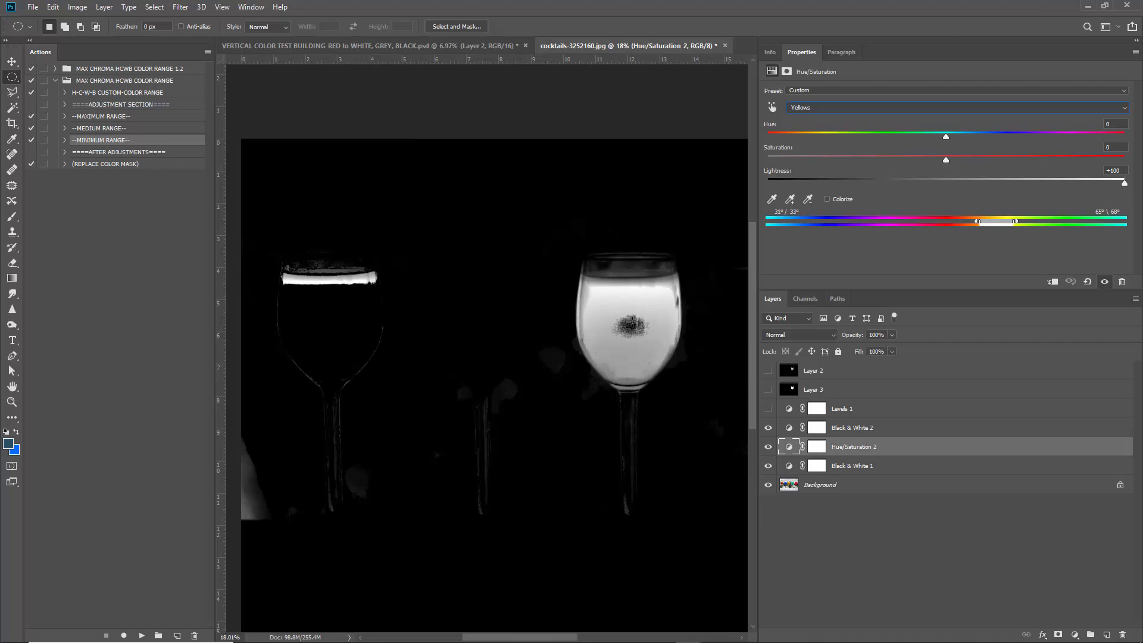
Hide and delete the stamped masks and adjustment layers, keeping only Background.
{"action": "left_click_drag", "start_coordinate": [768, 428], "coordinate": [768, 465]}
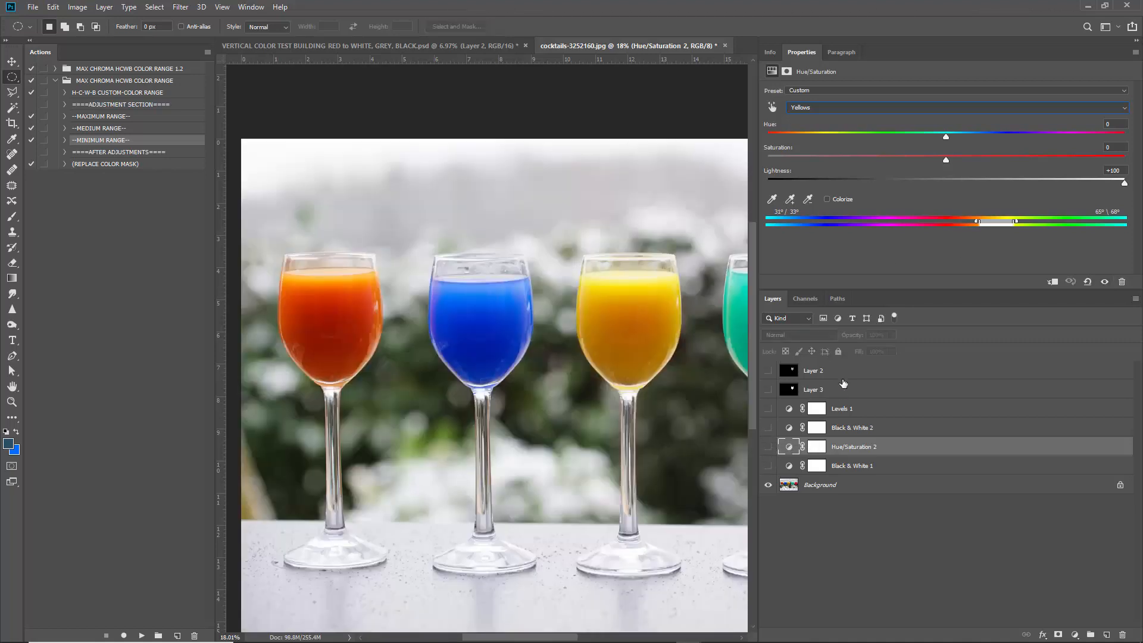
{"action": "left_click", "coordinate": [849, 371]}
{"action": "key", "text": "Delete"}
{"action": "key", "text": "Delete"}
{"action": "key", "text": "Delete"}
{"action": "key", "text": "Delete"}
{"action": "key", "text": "Delete"}
{"action": "key", "text": "Delete"}
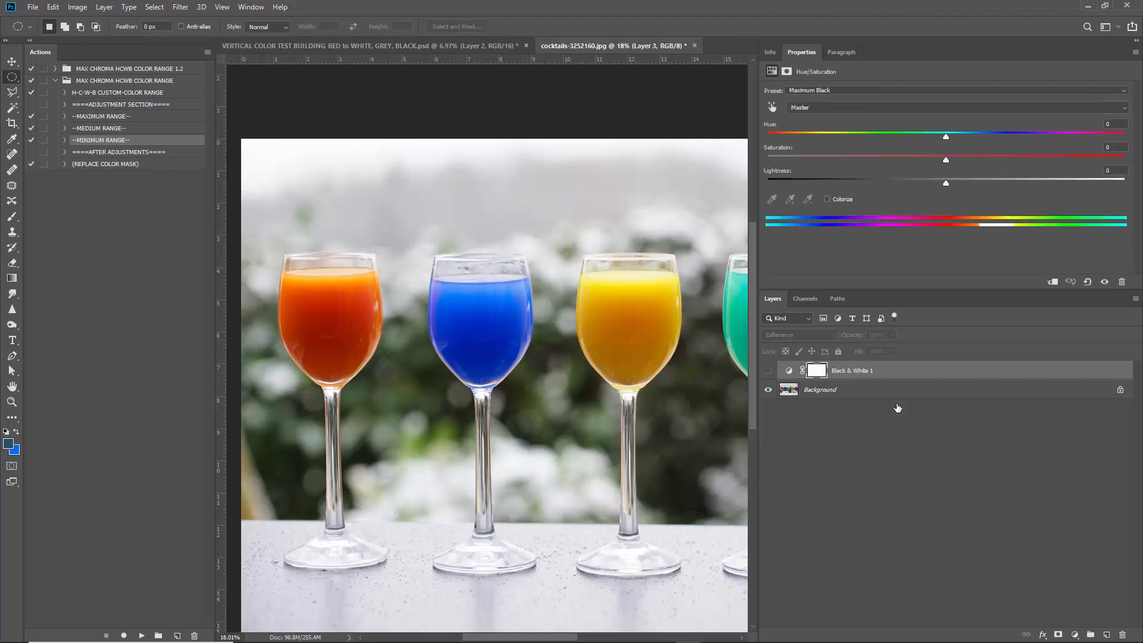
Set the foreground to the yellow glass's orange bf6600 and run H-C-W-B CUSTOM-COLOR RANGE.
{"action": "key", "text": "ctrl+0"}
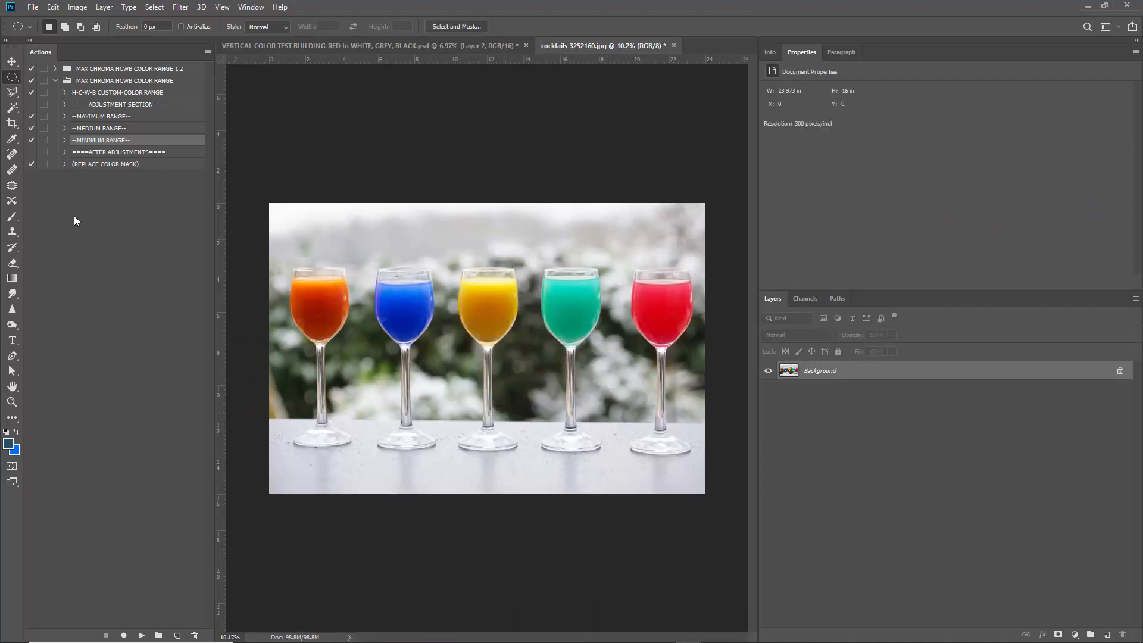
{"action": "left_click", "coordinate": [110, 94]}
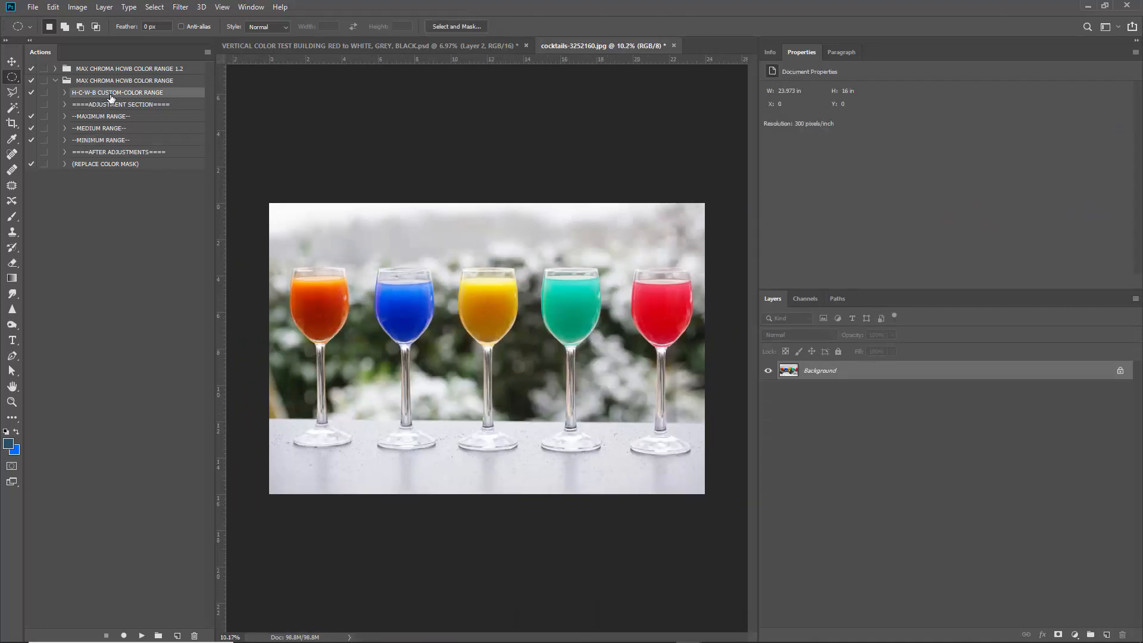
{"action": "left_click", "coordinate": [8, 443]}
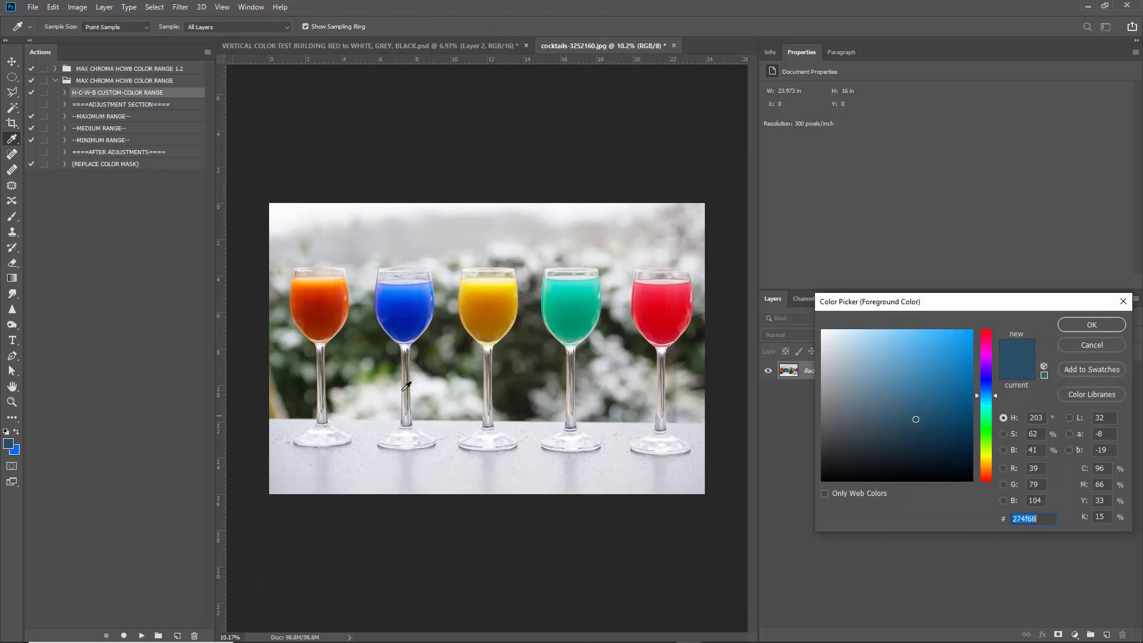
{"action": "left_click", "coordinate": [494, 297]}
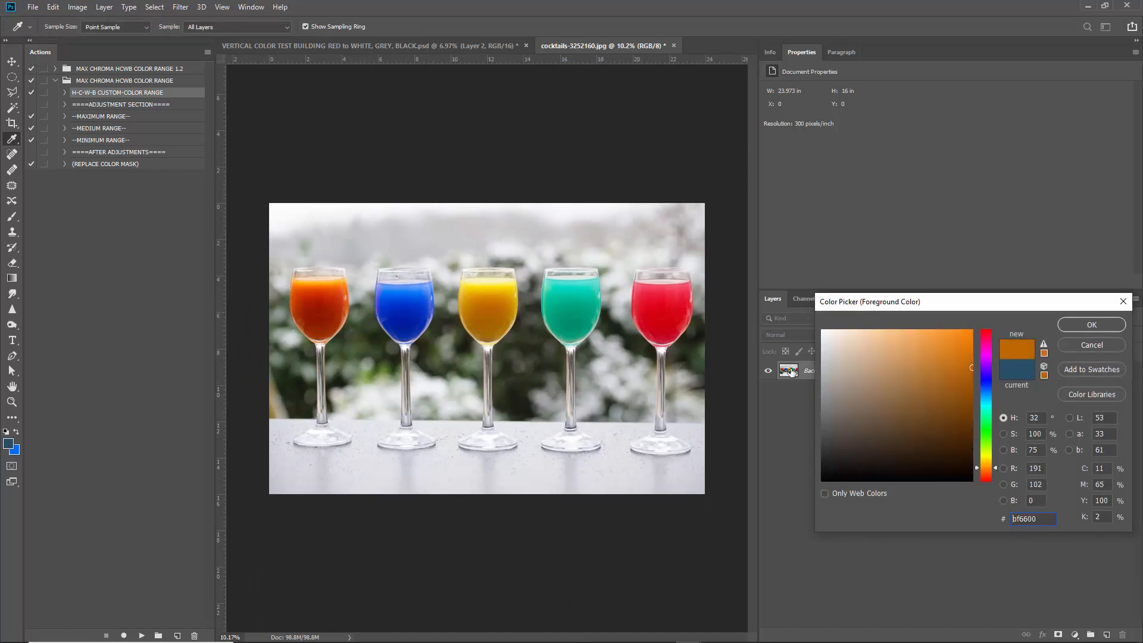
{"action": "left_click", "coordinate": [1091, 324]}
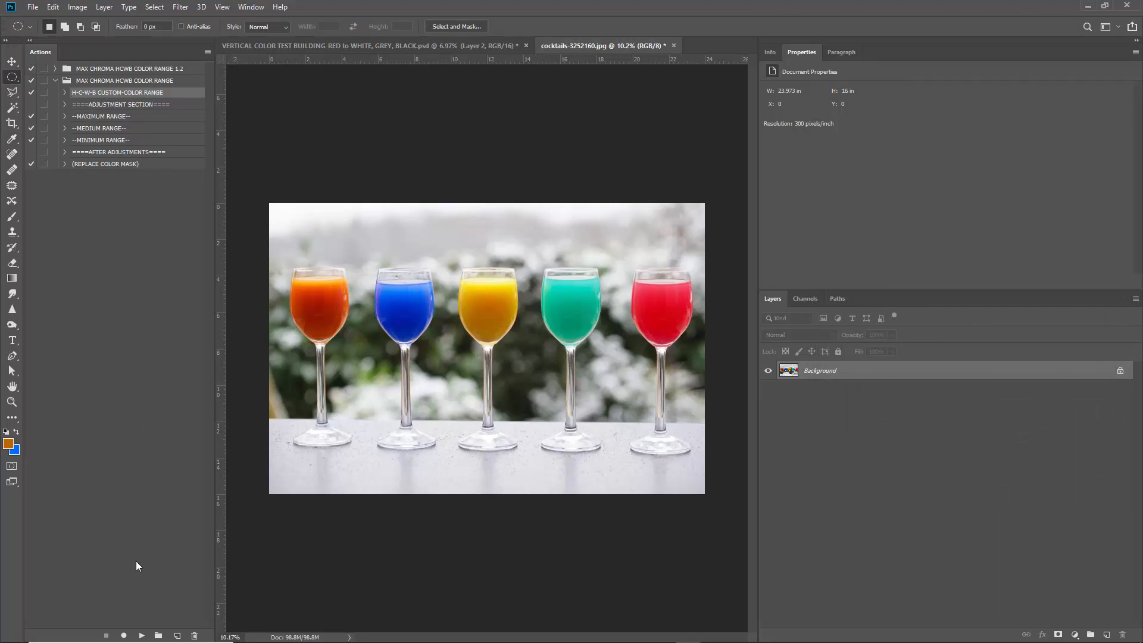
{"action": "left_click", "coordinate": [141, 635]}
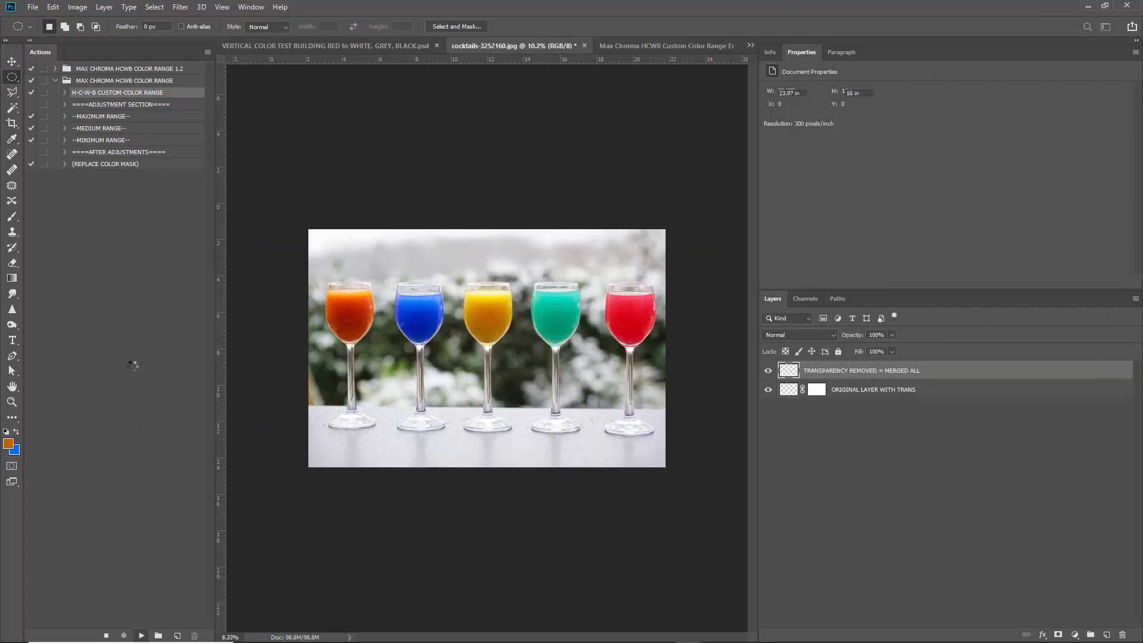
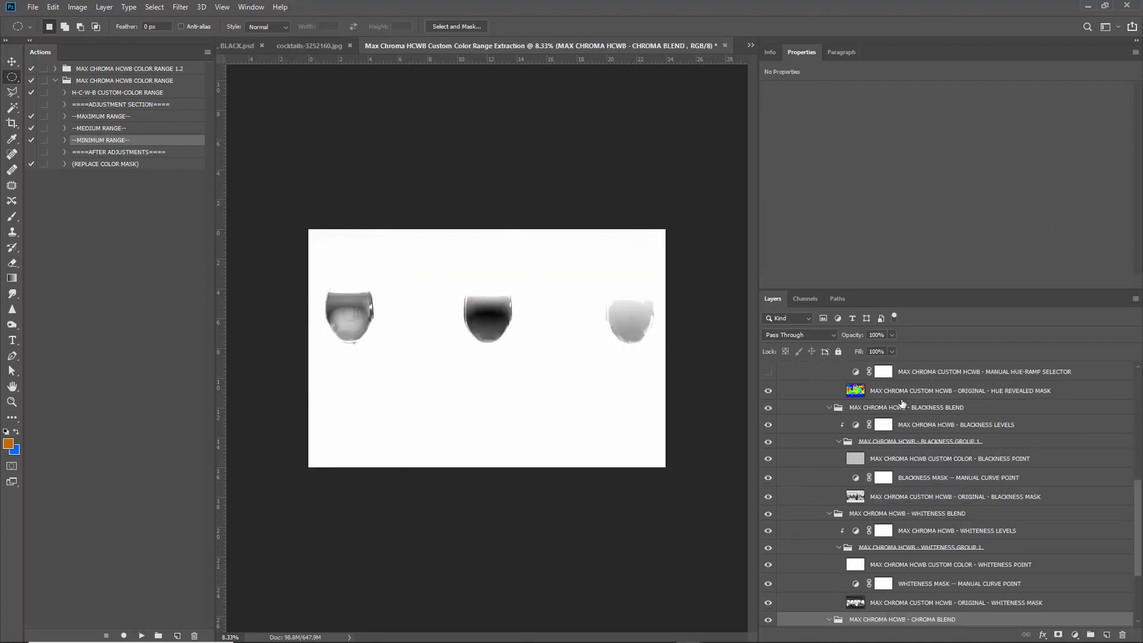
Filter the Layers panel to adjustment layers only, enlarge it, and open Hue Angle Levels (0/1.00/255).
{"action": "scroll", "coordinate": [901, 403], "scroll_direction": "down", "scroll_amount": 3}
{"action": "left_click", "coordinate": [893, 320]}
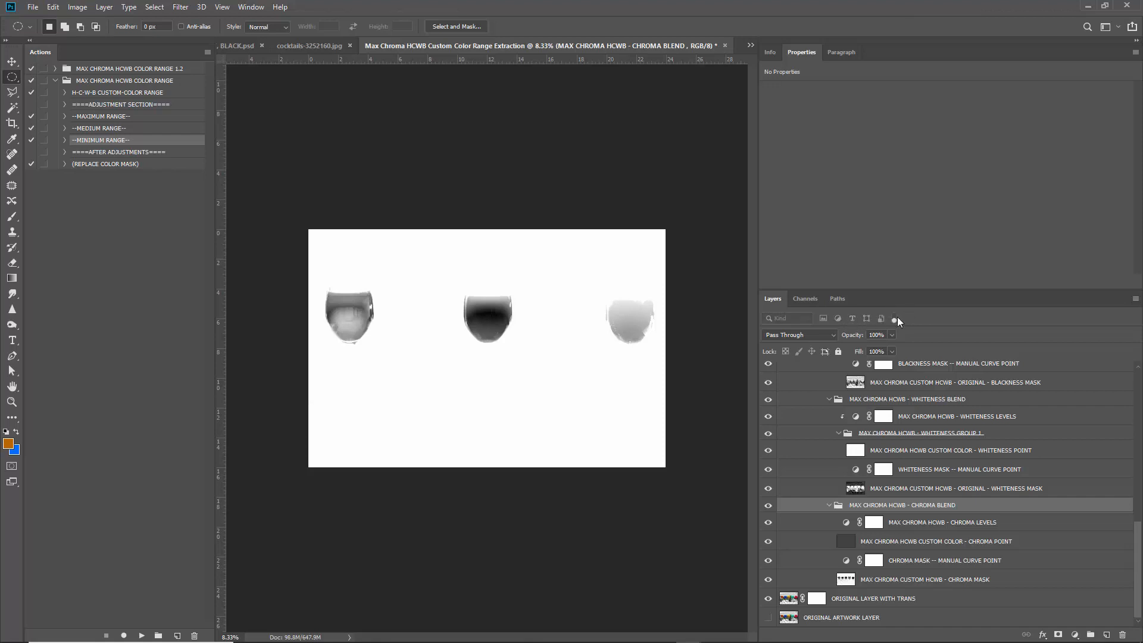
{"action": "left_click", "coordinate": [893, 319]}
{"action": "left_click", "coordinate": [839, 319]}
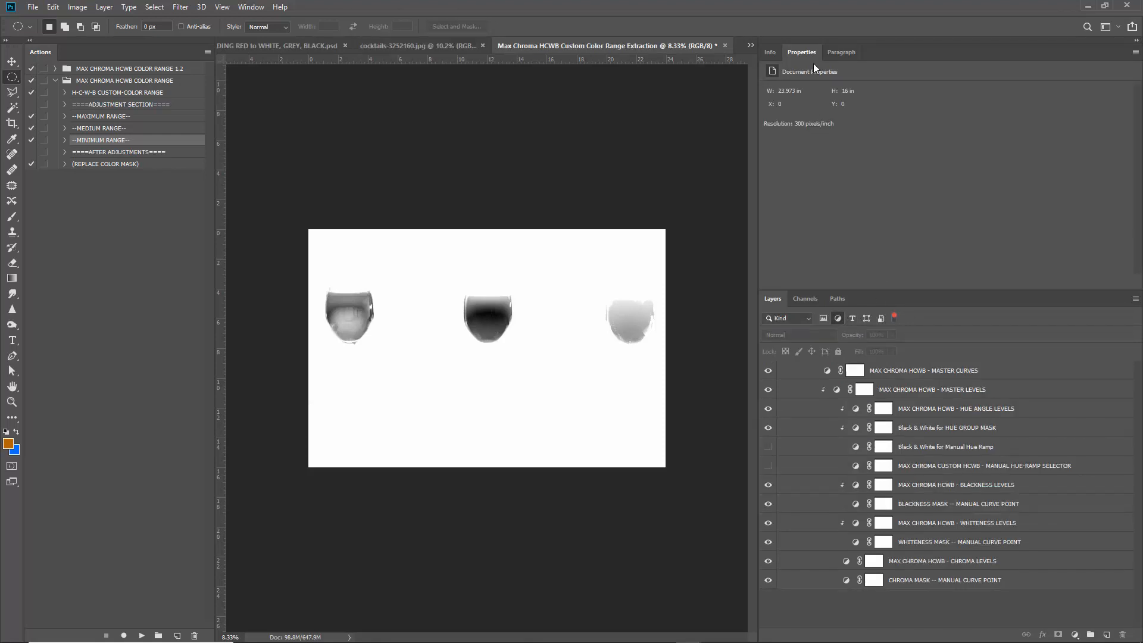
{"action": "left_click_drag", "start_coordinate": [904, 288], "coordinate": [910, 268]}
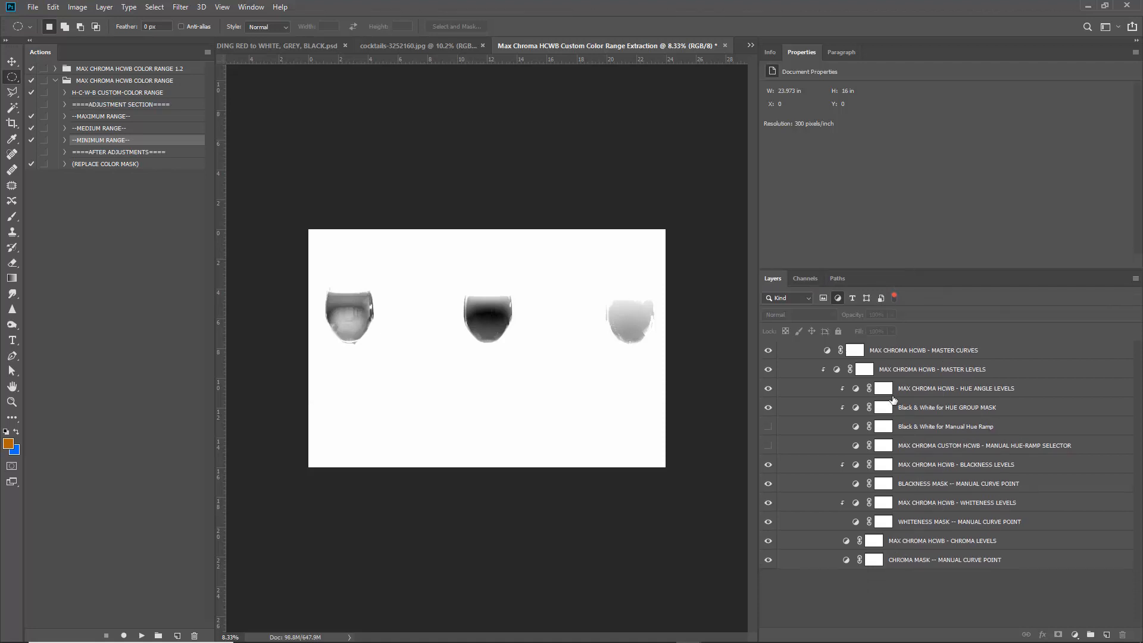
{"action": "left_click", "coordinate": [858, 391]}
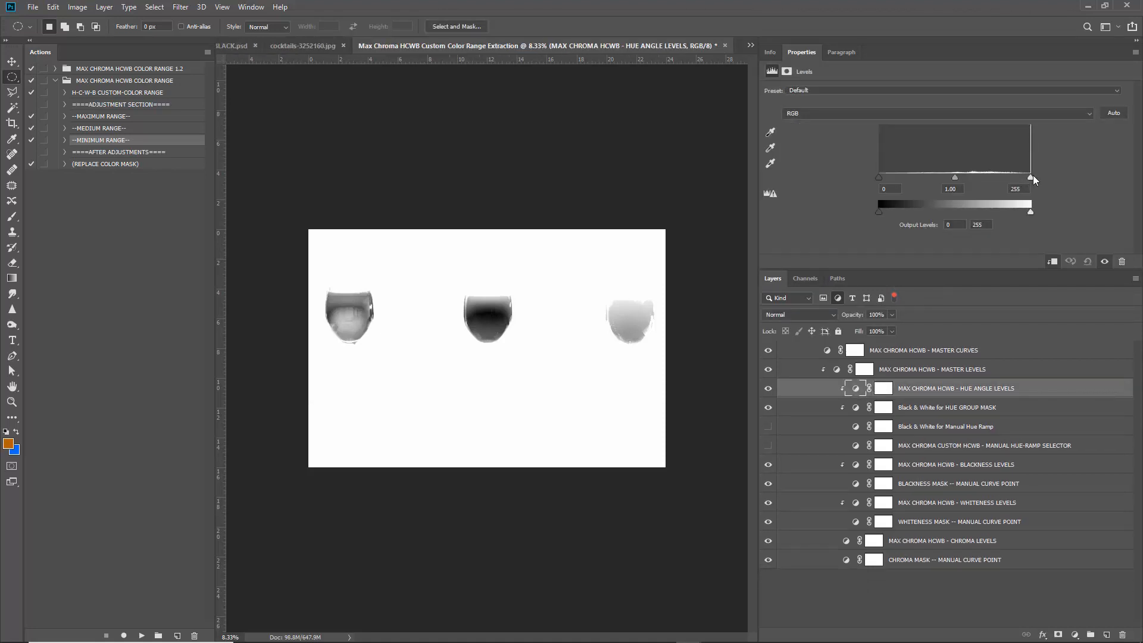
Pull Hue Angle Levels shadows to 19 and set Whiteness Levels input to 35 and 179.
{"action": "left_click_drag", "start_coordinate": [1023, 178], "coordinate": [970, 181]}
{"action": "left_click_drag", "start_coordinate": [882, 180], "coordinate": [891, 178]}
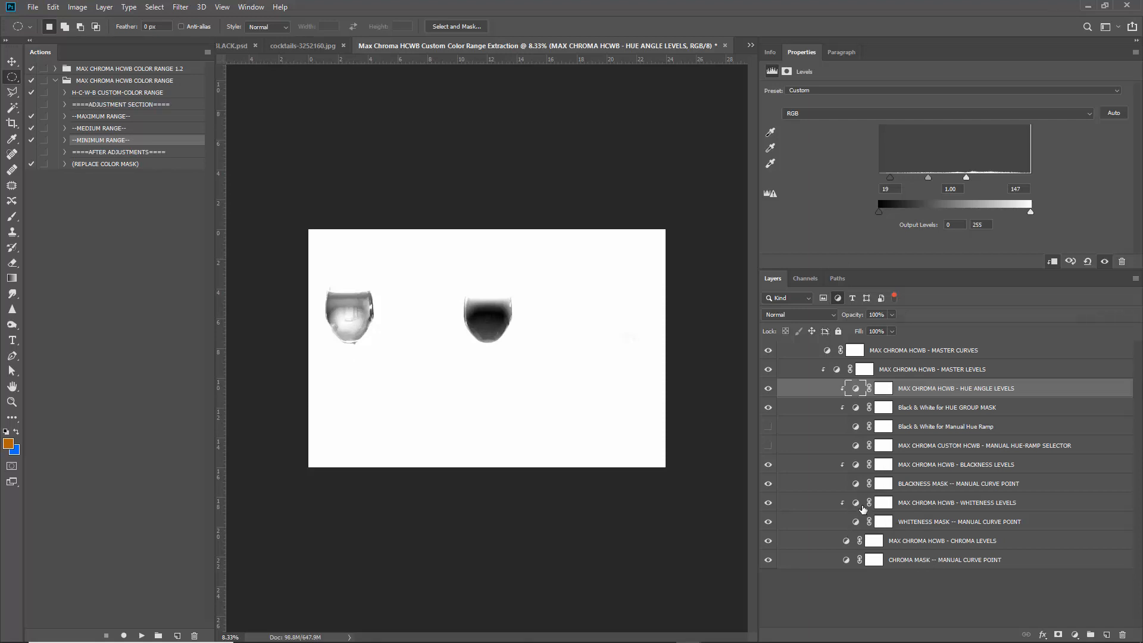
{"action": "left_click", "coordinate": [856, 504]}
{"action": "left_click", "coordinate": [856, 504]}
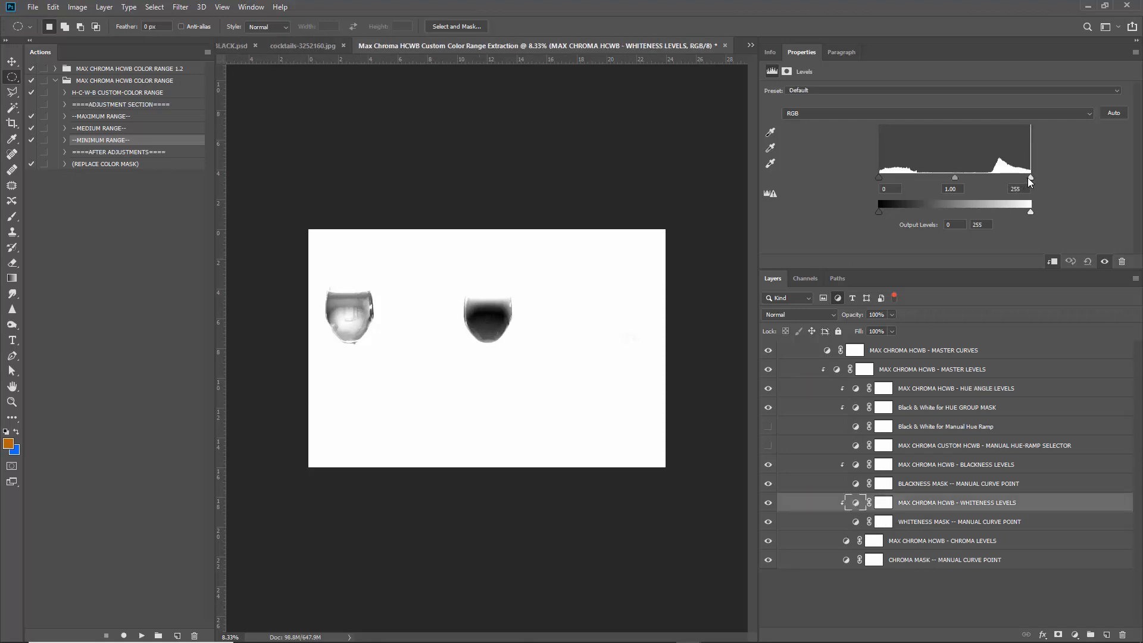
{"action": "mouse_move", "coordinate": [1030, 179]}
{"action": "left_mouse_down"}
{"action": "mouse_move", "coordinate": [948, 178]}
{"action": "mouse_move", "coordinate": [1030, 178]}
{"action": "left_mouse_up"}
{"action": "mouse_move", "coordinate": [882, 177]}
{"action": "left_mouse_down"}
{"action": "mouse_move", "coordinate": [917, 176]}
{"action": "mouse_move", "coordinate": [898, 177]}
{"action": "left_mouse_up"}
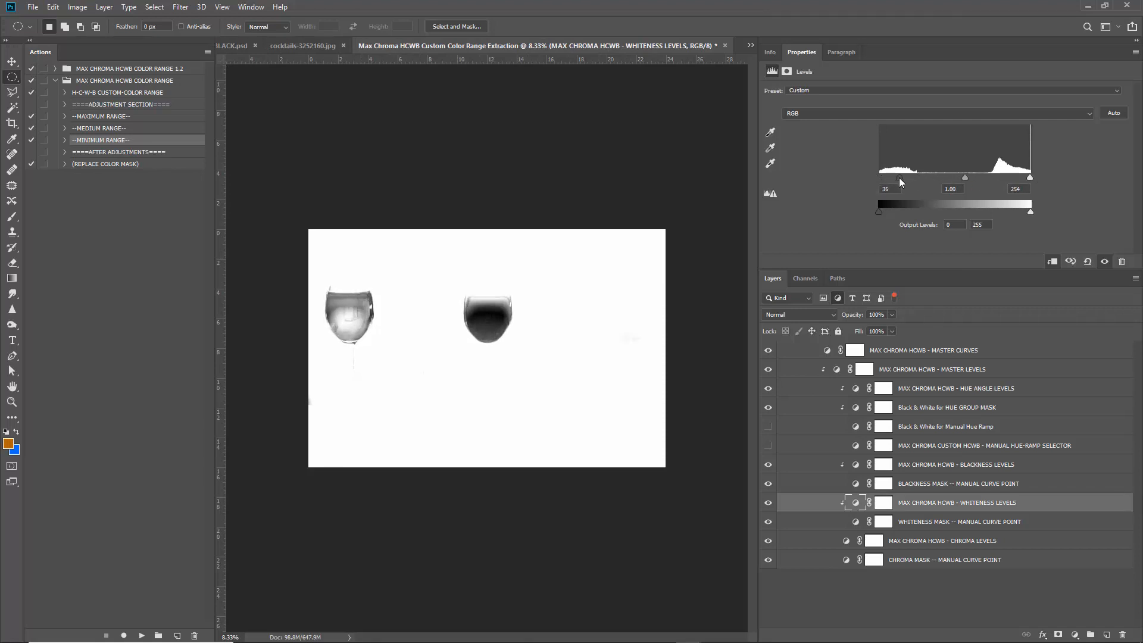
{"action": "left_click_drag", "start_coordinate": [1027, 178], "coordinate": [983, 179]}
Set Blackness Levels input to 49 and 188, and raise the Chroma Levels black point to 40.
{"action": "left_click", "coordinate": [862, 484]}
{"action": "left_click", "coordinate": [860, 465]}
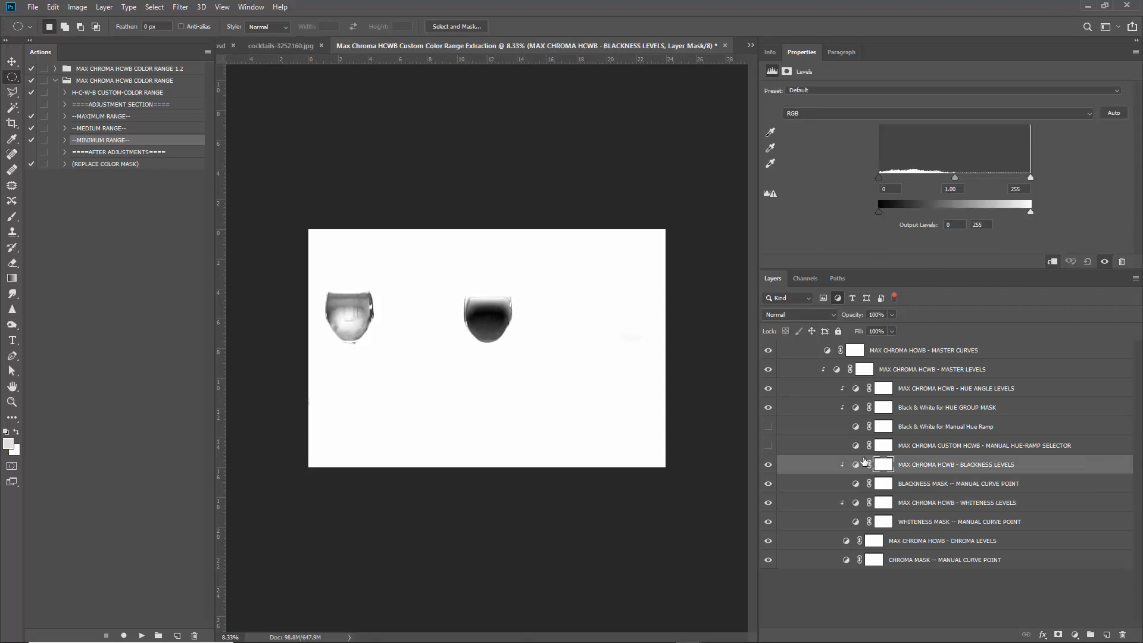
{"action": "left_click", "coordinate": [862, 463]}
{"action": "left_click_drag", "start_coordinate": [1001, 178], "coordinate": [990, 186]}
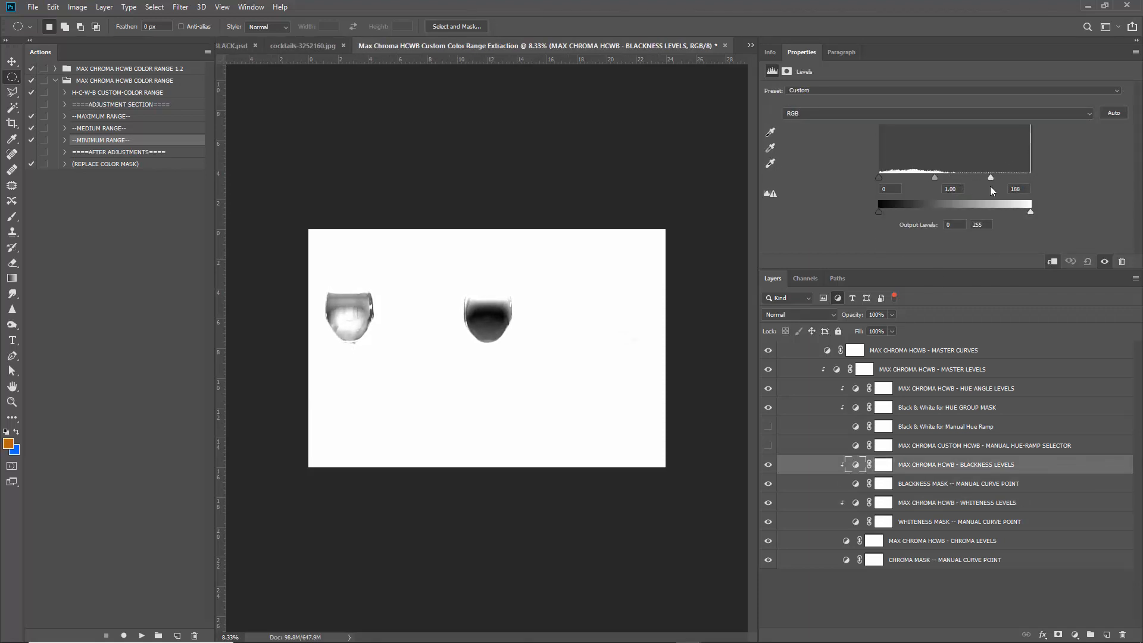
{"action": "left_click_drag", "start_coordinate": [880, 178], "coordinate": [907, 179]}
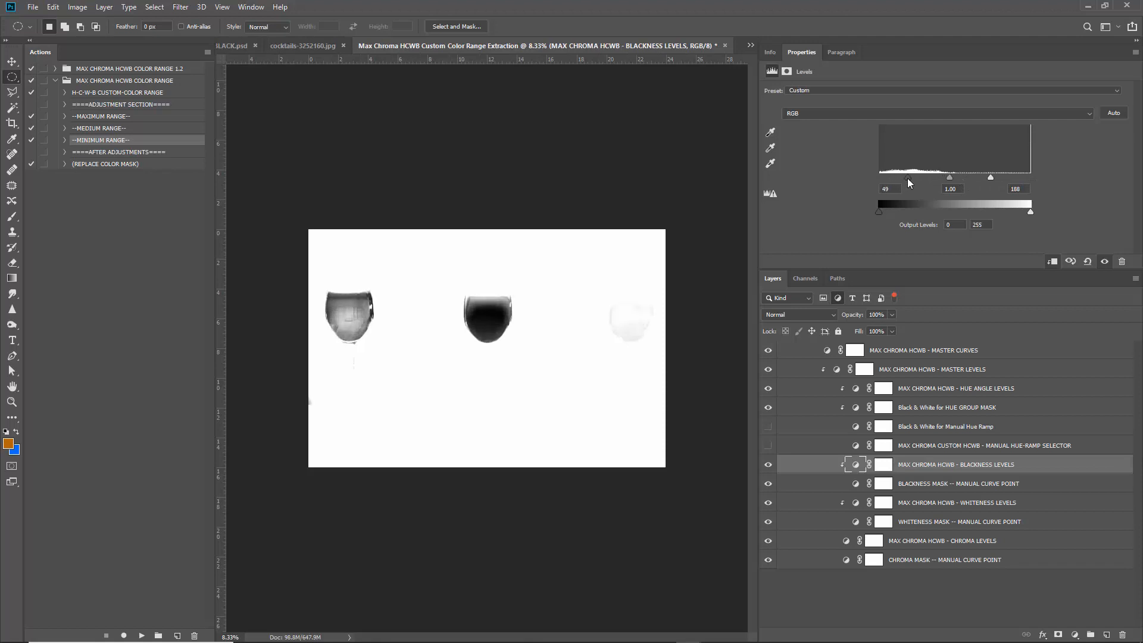
{"action": "left_click", "coordinate": [844, 541]}
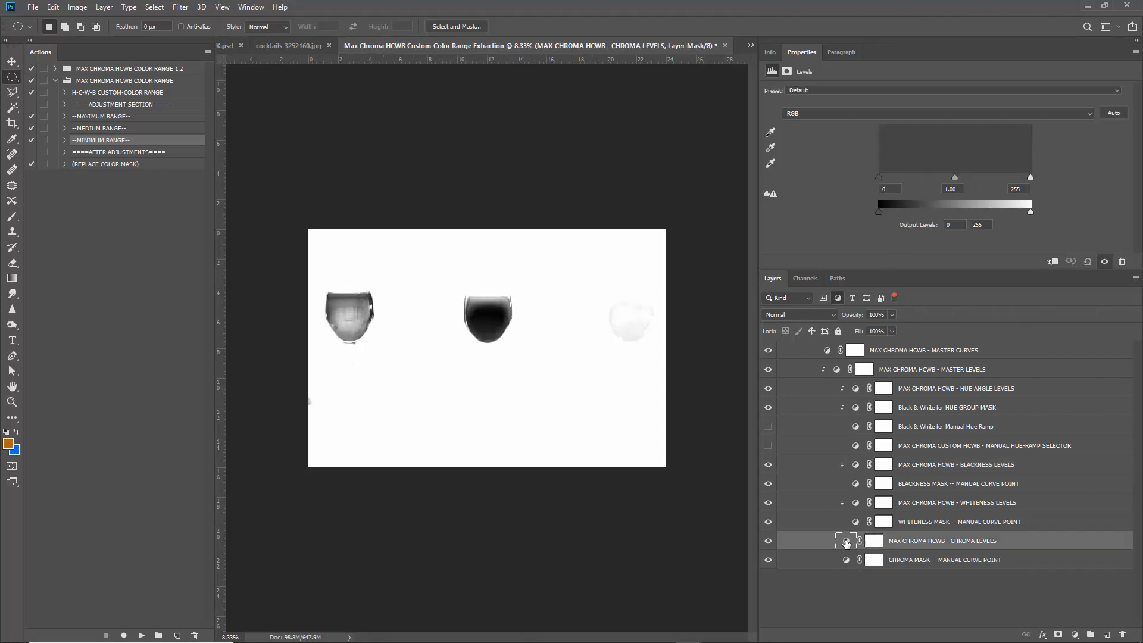
{"action": "left_click_drag", "start_coordinate": [1030, 177], "coordinate": [976, 182]}
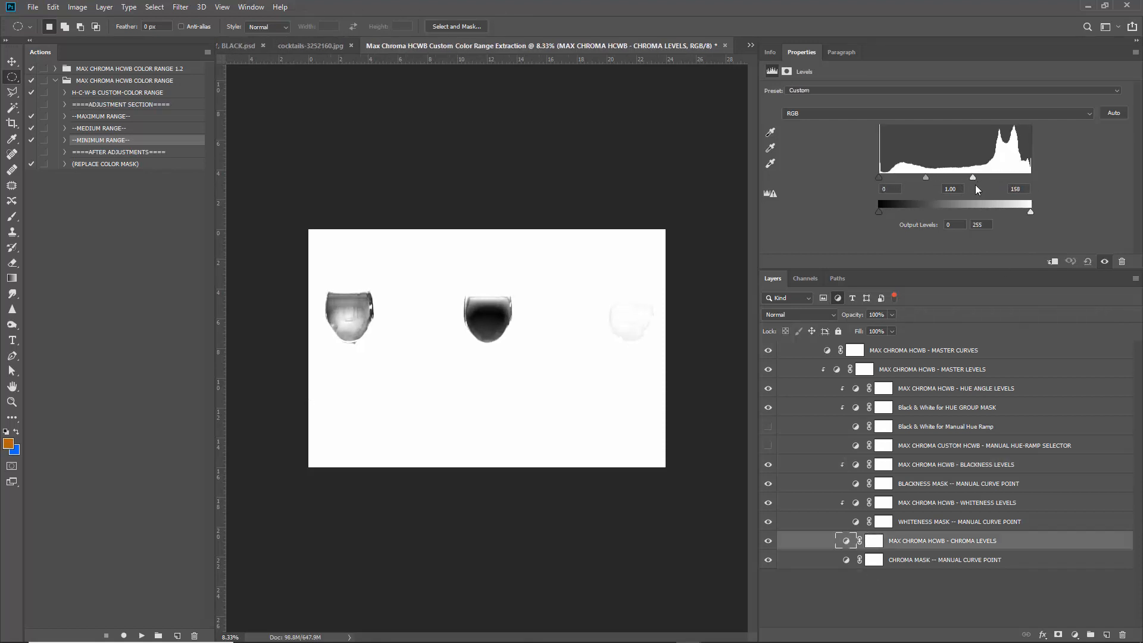
{"action": "left_click_drag", "start_coordinate": [882, 179], "coordinate": [903, 176]}
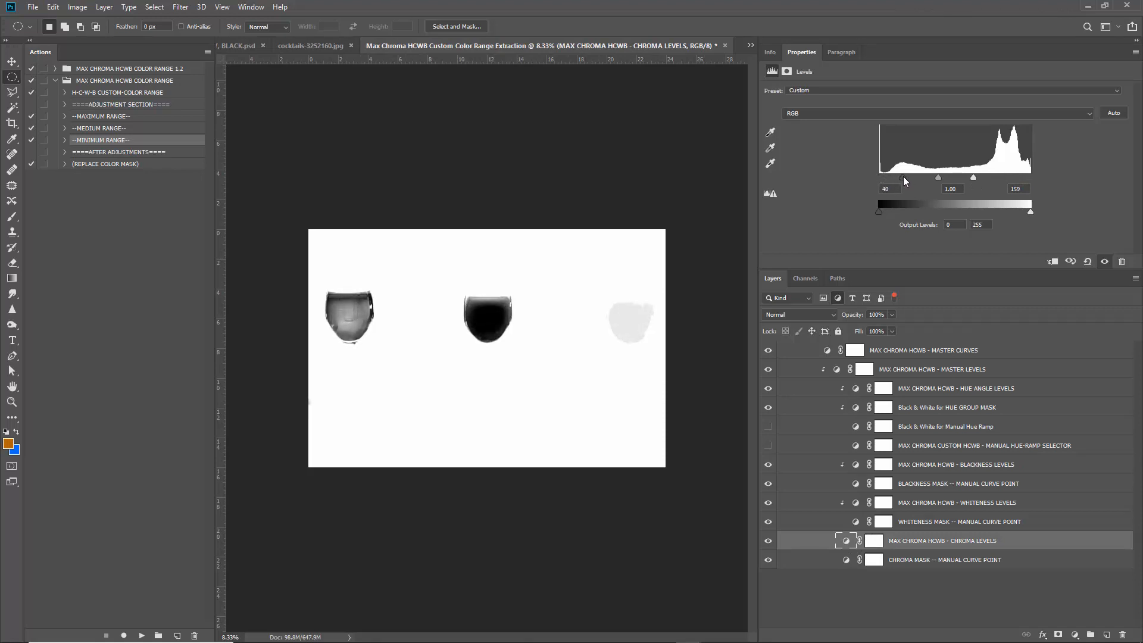
Return to Hue Angle Levels and pull its white point further inward.
{"action": "left_click", "coordinate": [856, 406]}
{"action": "left_click", "coordinate": [856, 390]}
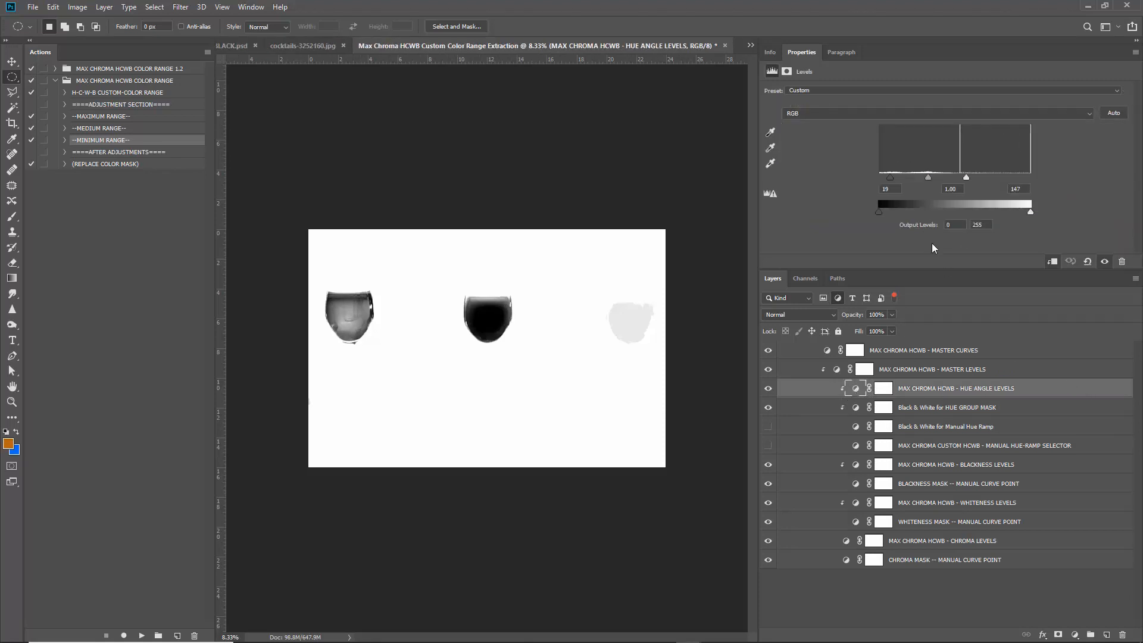
{"action": "left_click_drag", "start_coordinate": [967, 179], "coordinate": [922, 179]}
Clear the Layers filter and hide Hue Angle Levels so all three glasses reappear.
{"action": "scroll", "coordinate": [307, 304], "scroll_direction": "up", "scroll_amount": 5}
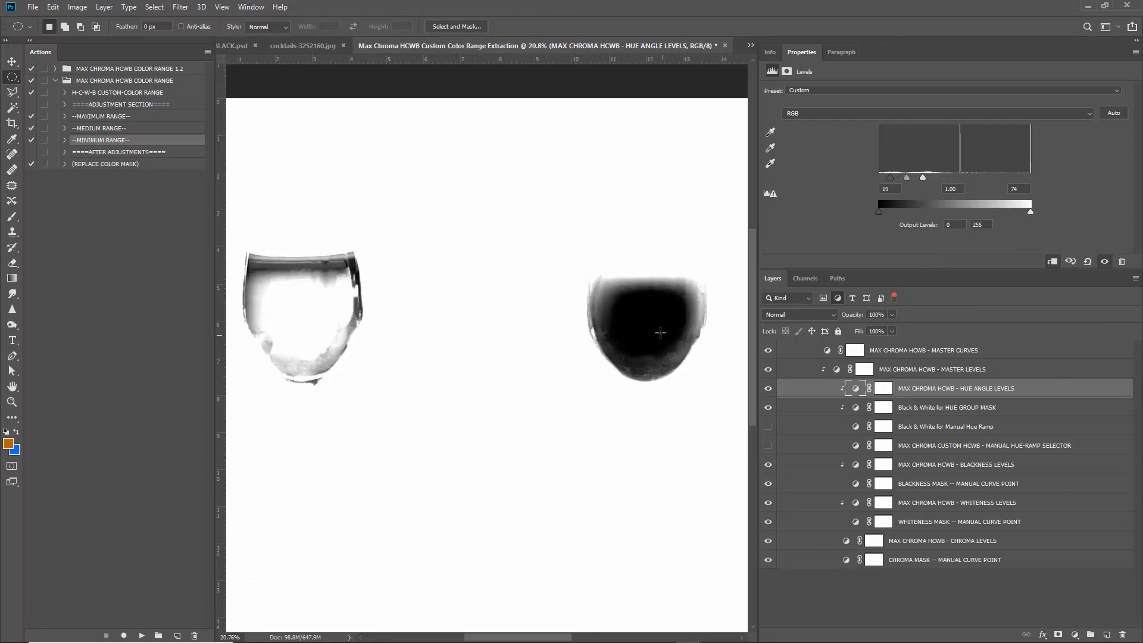
{"action": "scroll", "coordinate": [440, 347], "scroll_direction": "down", "scroll_amount": 3}
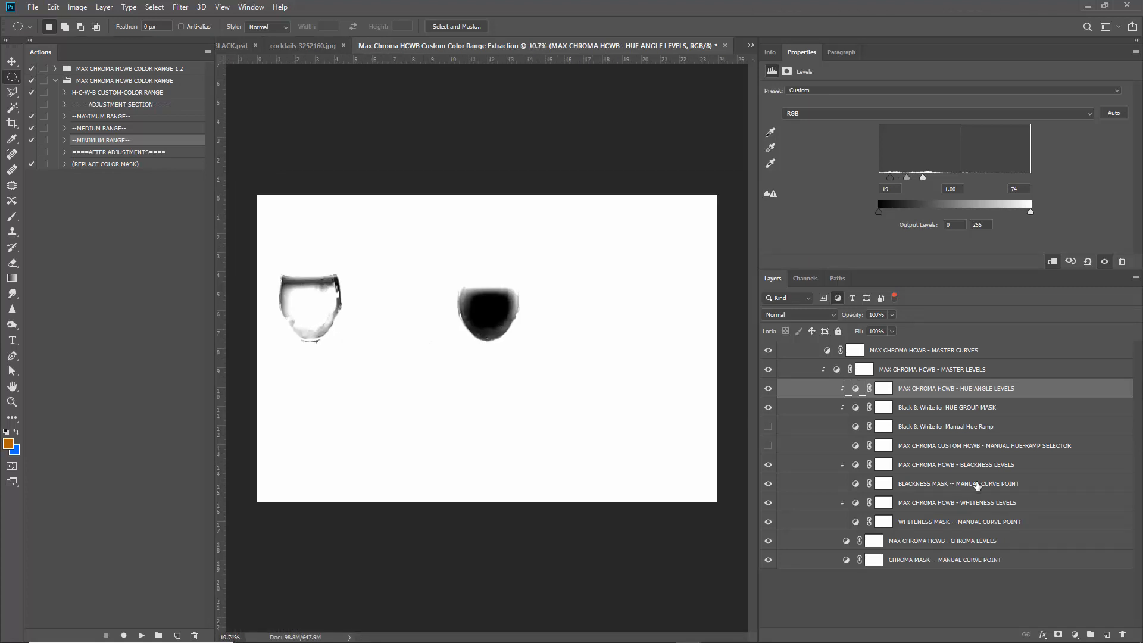
{"action": "left_click", "coordinate": [976, 447]}
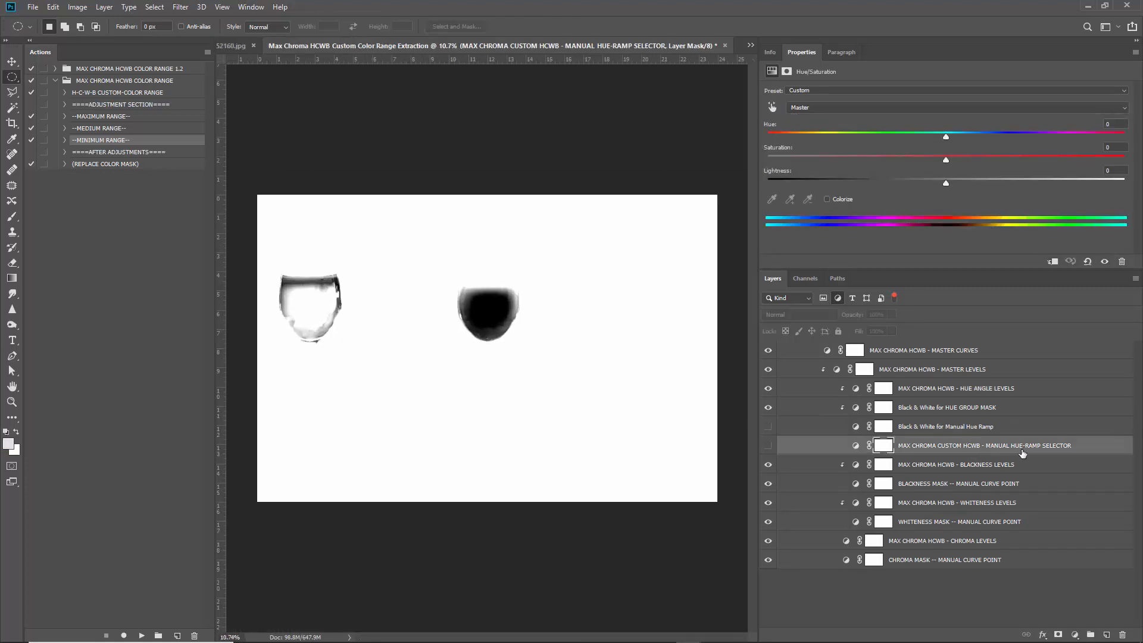
{"action": "left_click", "coordinate": [894, 298]}
{"action": "scroll", "coordinate": [869, 496], "scroll_direction": "down", "scroll_amount": 3}
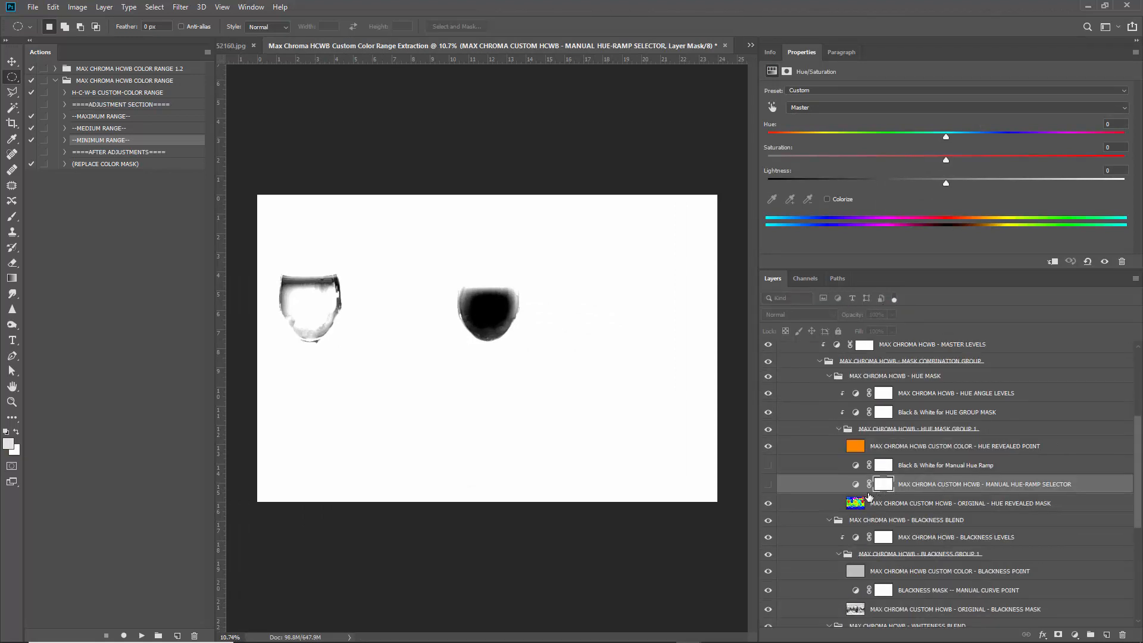
{"action": "scroll", "coordinate": [869, 496], "scroll_direction": "up", "scroll_amount": 2}
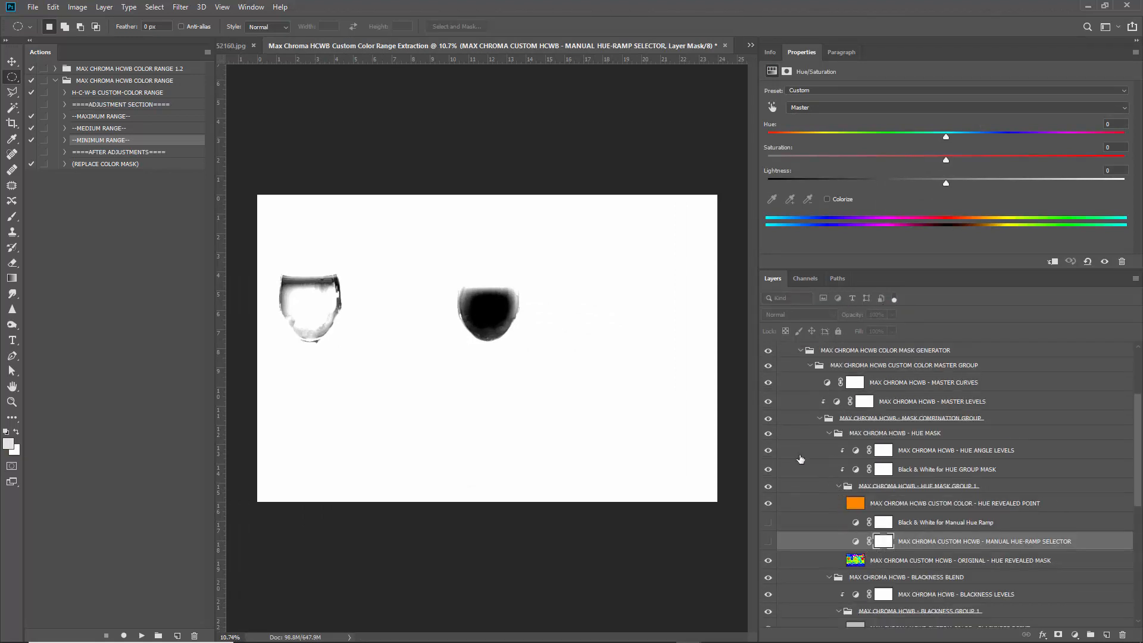
{"action": "left_click", "coordinate": [769, 451]}
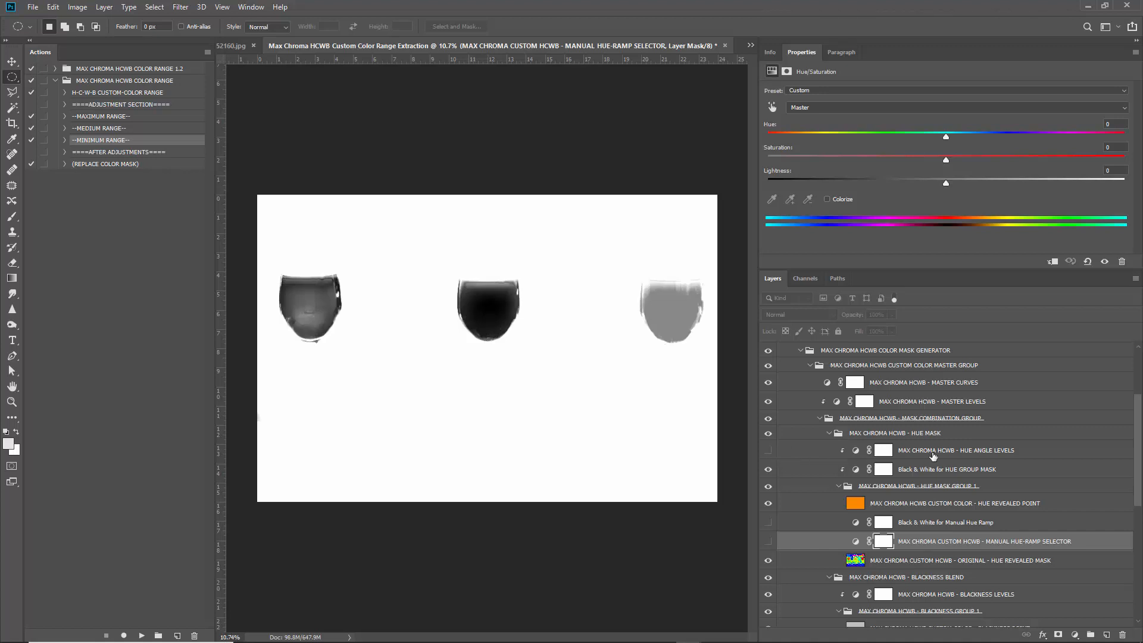
{"action": "left_click", "coordinate": [927, 471]}
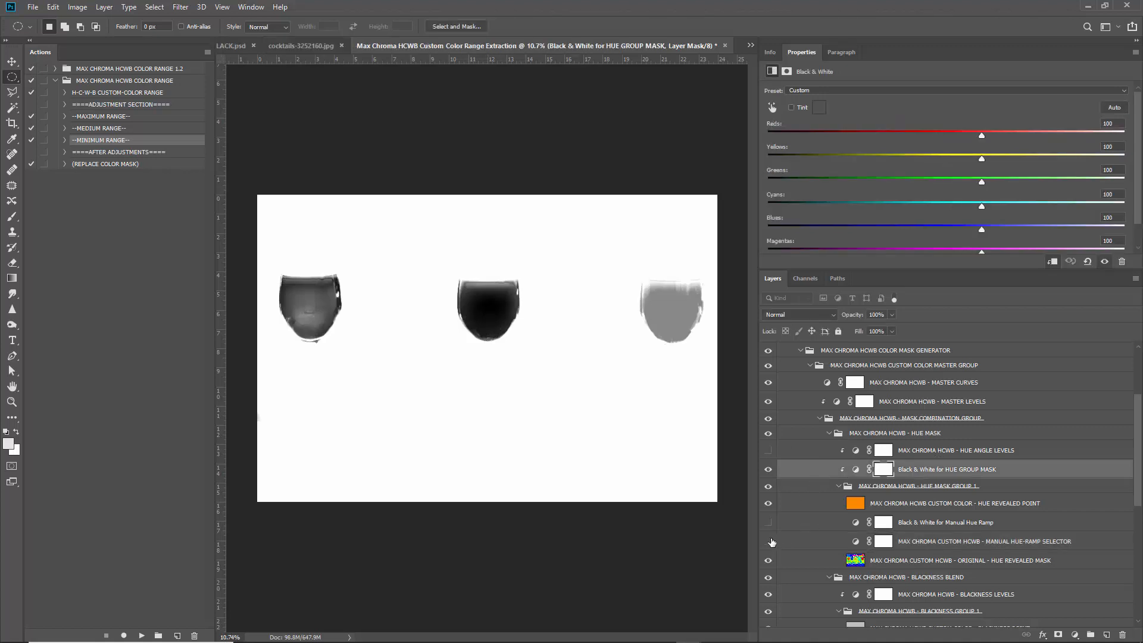
Hide the hue-group Black & White, show Manual Hue-Ramp Selector and its Black & White, and hide Hue Revealed Point.
{"action": "left_click", "coordinate": [769, 469]}
{"action": "left_click", "coordinate": [769, 541]}
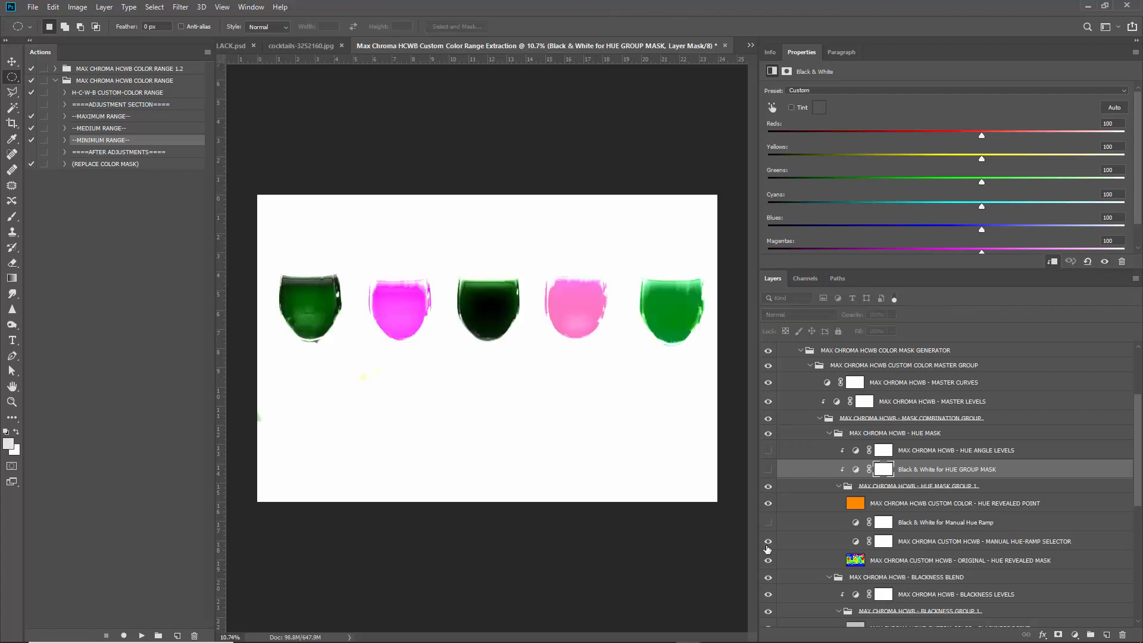
{"action": "left_click", "coordinate": [954, 546]}
{"action": "left_click", "coordinate": [768, 522]}
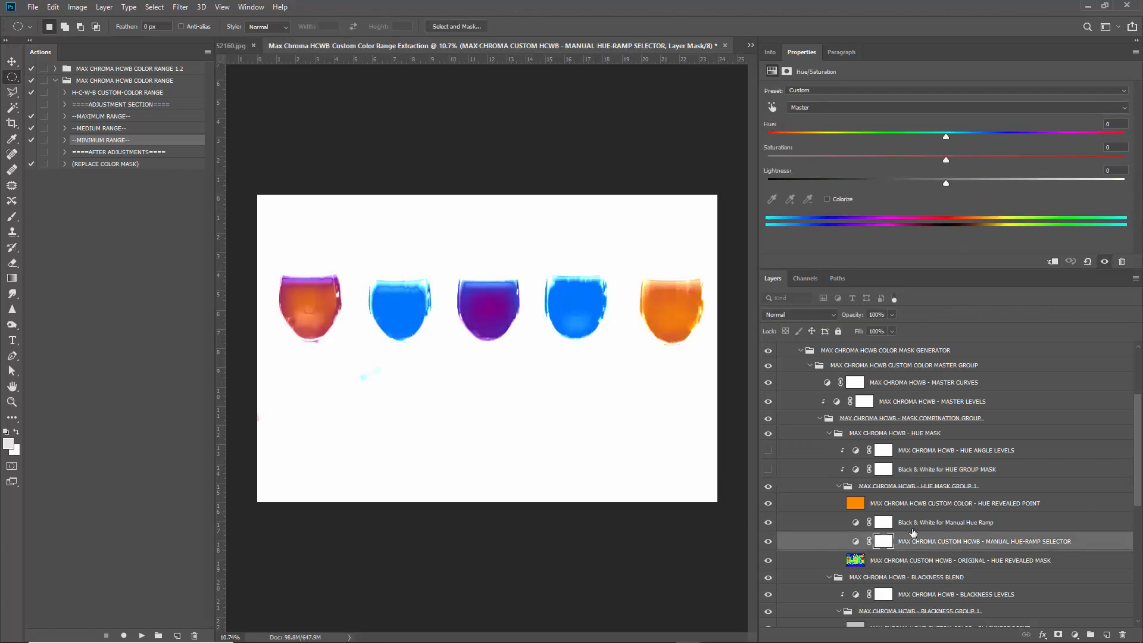
{"action": "left_click", "coordinate": [924, 524]}
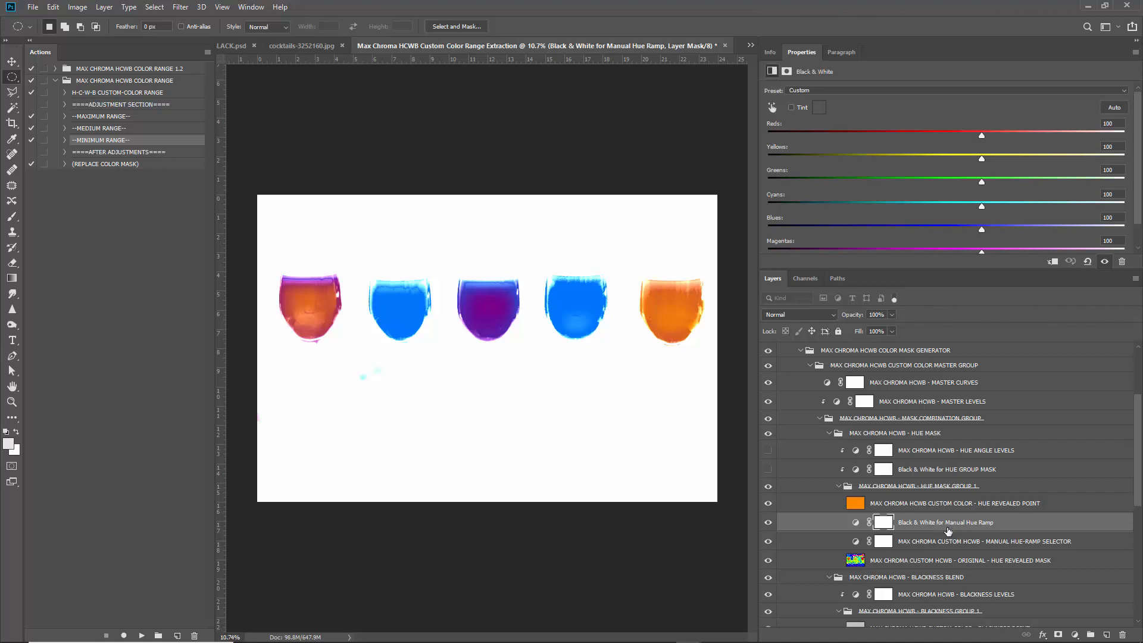
{"action": "left_click", "coordinate": [869, 508]}
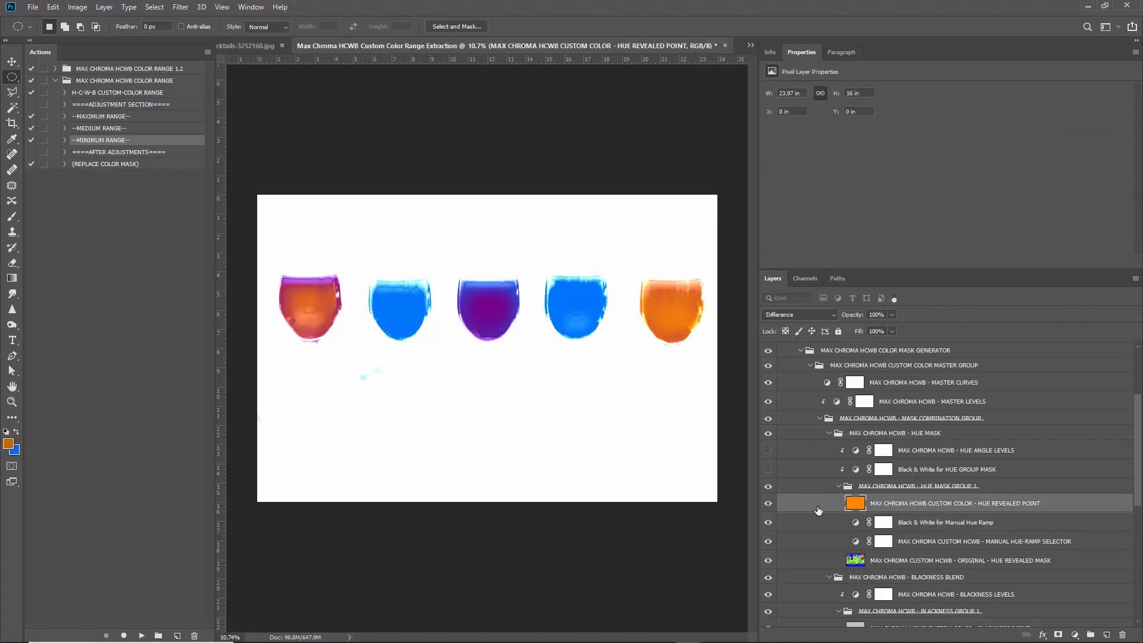
{"action": "left_click", "coordinate": [768, 503]}
{"action": "left_click", "coordinate": [940, 540]}
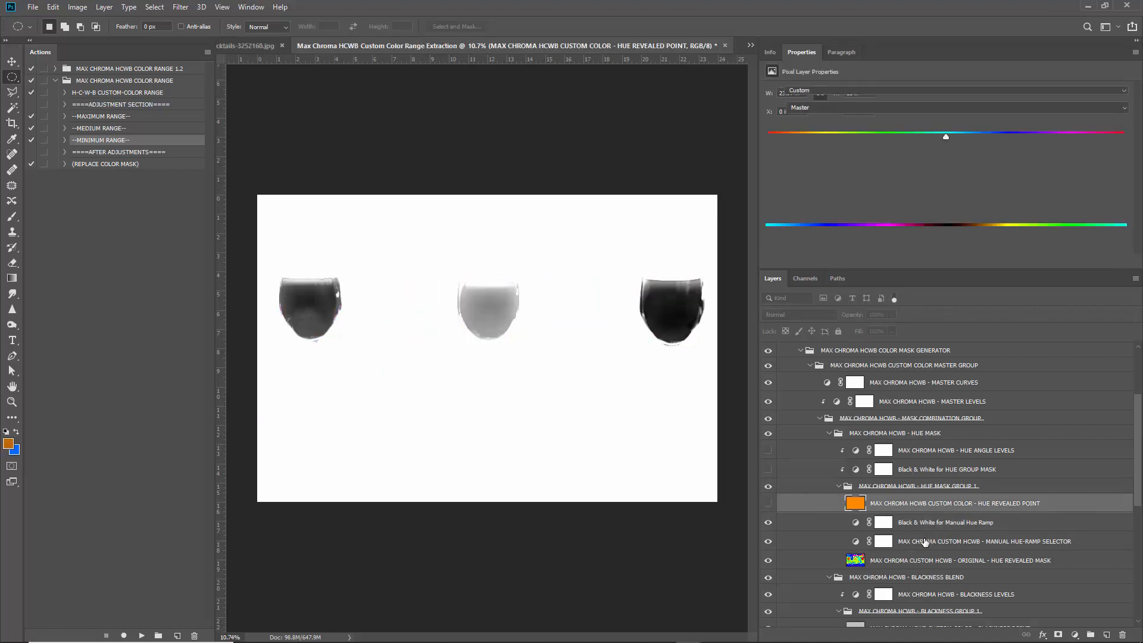
{"action": "left_click", "coordinate": [845, 106]}
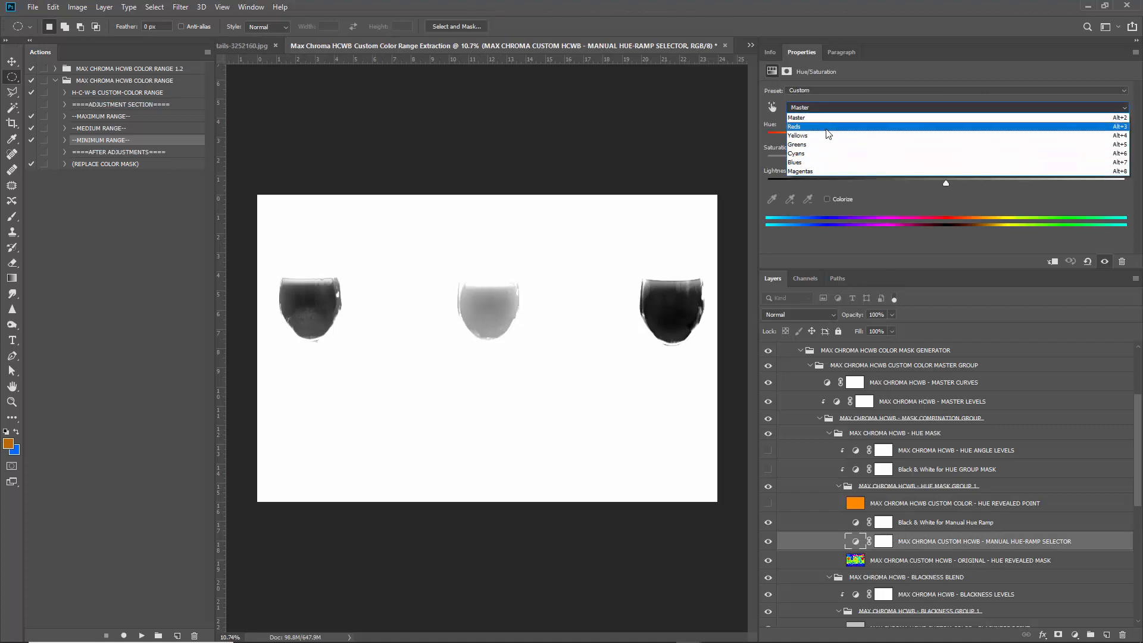
Shift and narrow the Hue-Ramp Selector's colour range so only the middle glass stays solid black.
{"action": "left_click", "coordinate": [826, 128]}
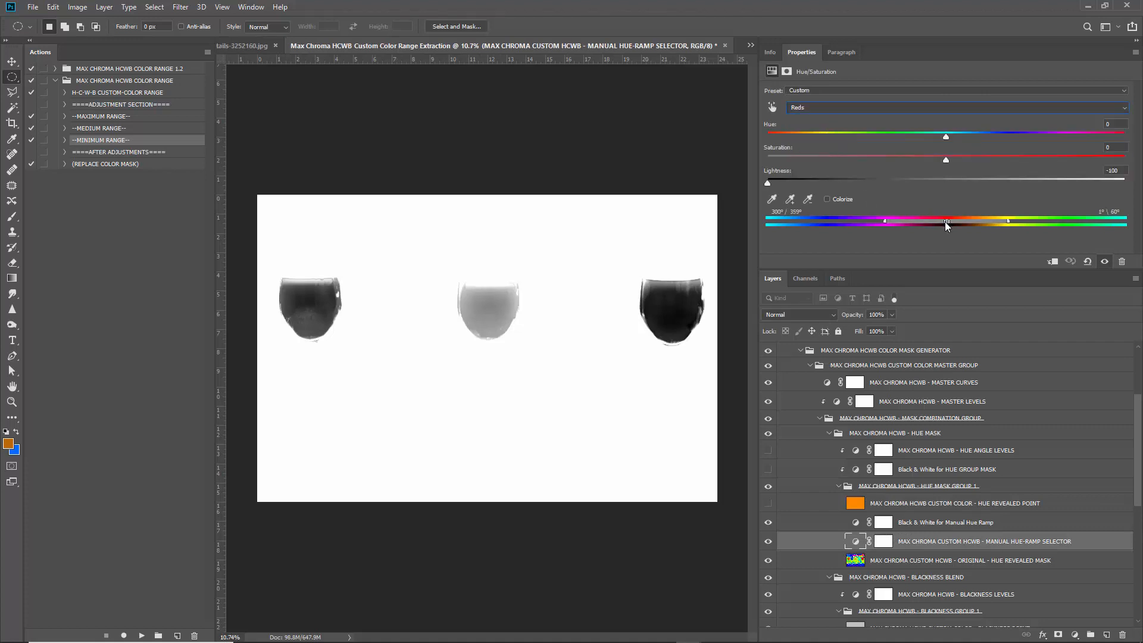
{"action": "mouse_move", "coordinate": [944, 221]}
{"action": "left_mouse_down"}
{"action": "mouse_move", "coordinate": [930, 219]}
{"action": "mouse_move", "coordinate": [984, 221]}
{"action": "mouse_move", "coordinate": [941, 221]}
{"action": "left_mouse_up"}
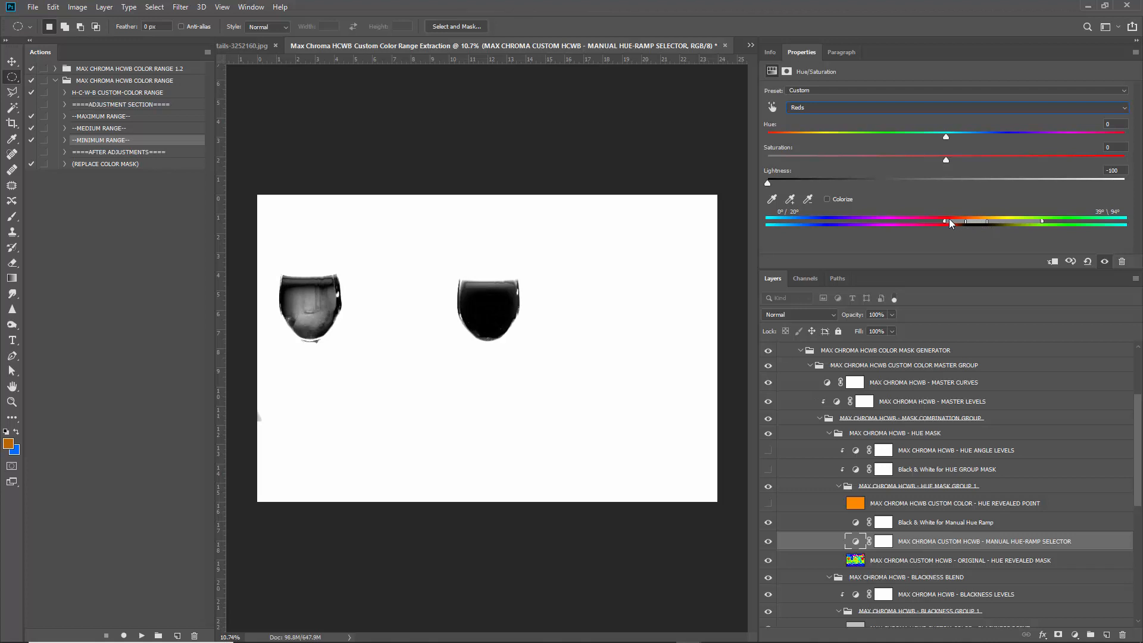
{"action": "left_click_drag", "start_coordinate": [1034, 221], "coordinate": [978, 226]}
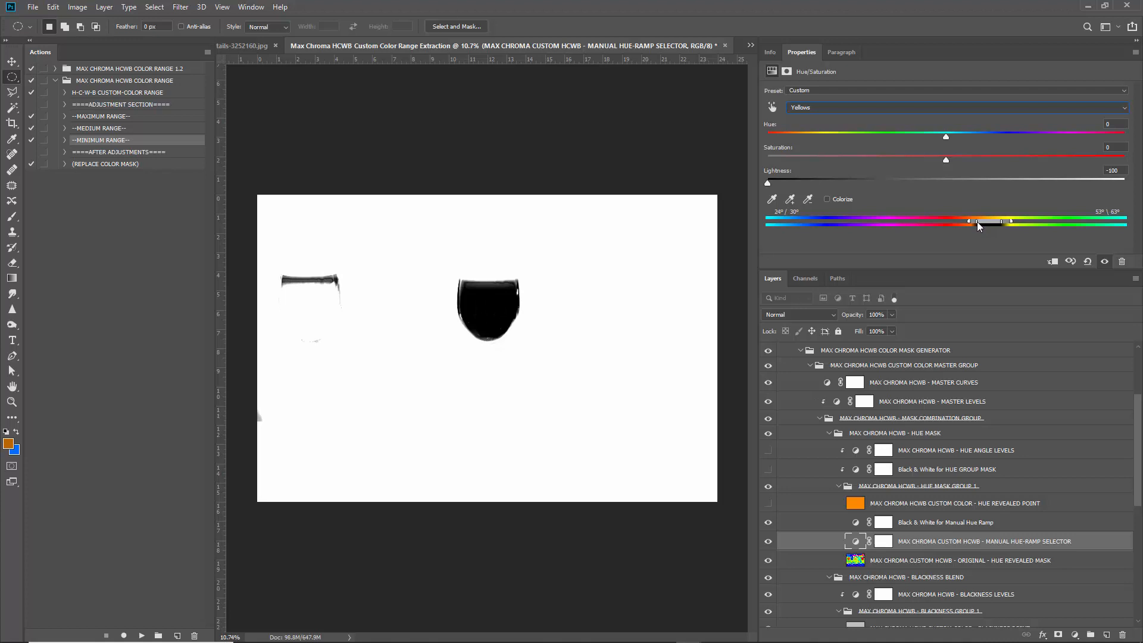
{"action": "scroll", "coordinate": [839, 551], "scroll_direction": "down", "scroll_amount": 4}
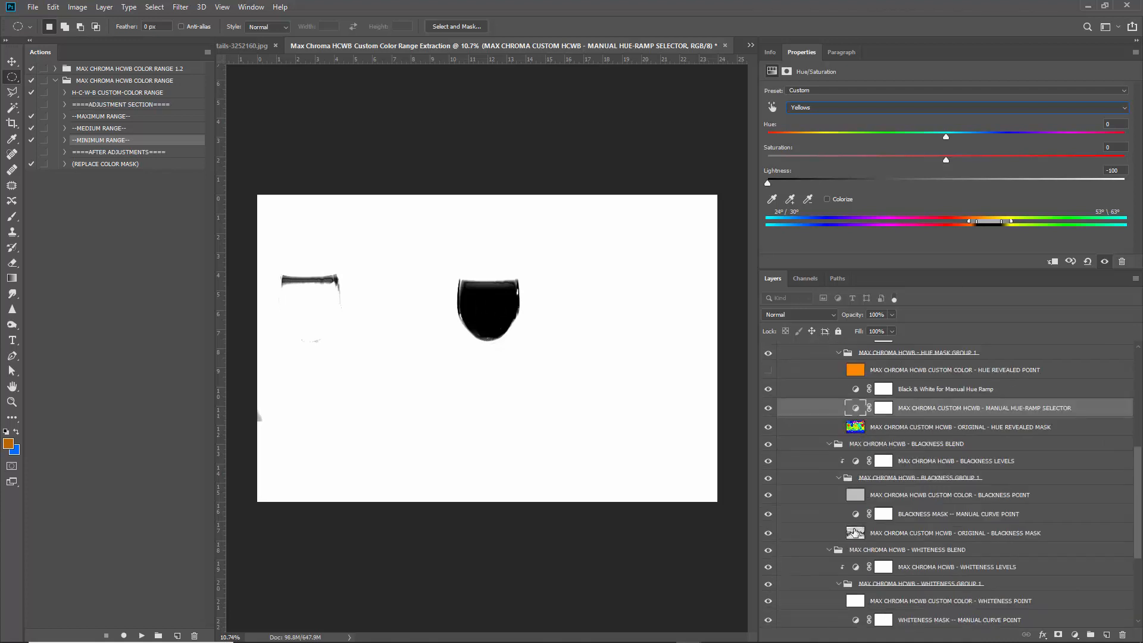
{"action": "scroll", "coordinate": [858, 572], "scroll_direction": "down", "scroll_amount": 2}
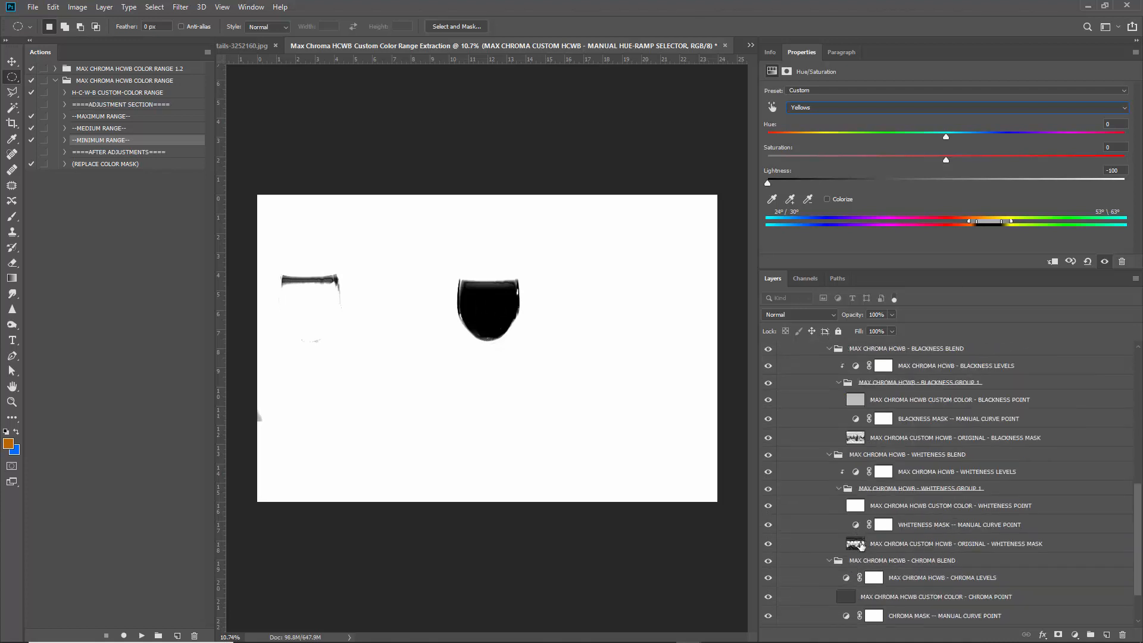
{"action": "scroll", "coordinate": [856, 545], "scroll_direction": "down", "scroll_amount": 2}
{"action": "left_click", "coordinate": [847, 523]}
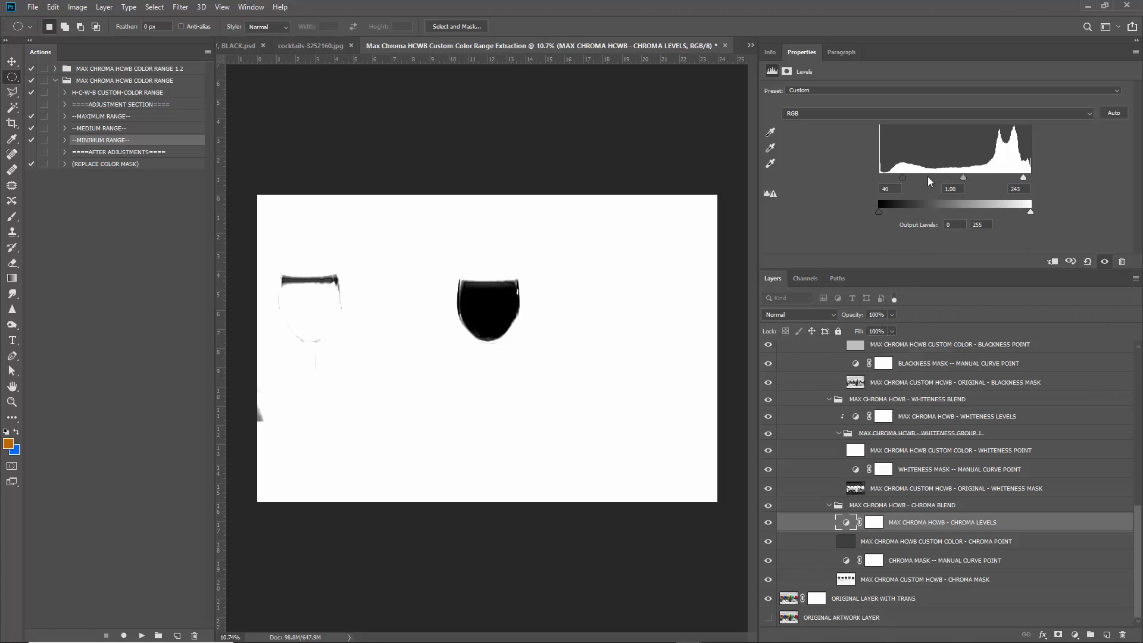
Set Chroma Levels input to 0 / 0.94 / 54 and collapse the mask generator group.
{"action": "left_click_drag", "start_coordinate": [857, 174], "coordinate": [855, 175]}
{"action": "mouse_move", "coordinate": [950, 178]}
{"action": "left_mouse_down"}
{"action": "mouse_move", "coordinate": [930, 177]}
{"action": "mouse_move", "coordinate": [953, 177]}
{"action": "left_mouse_up"}
{"action": "left_click_drag", "start_coordinate": [1023, 178], "coordinate": [911, 177]}
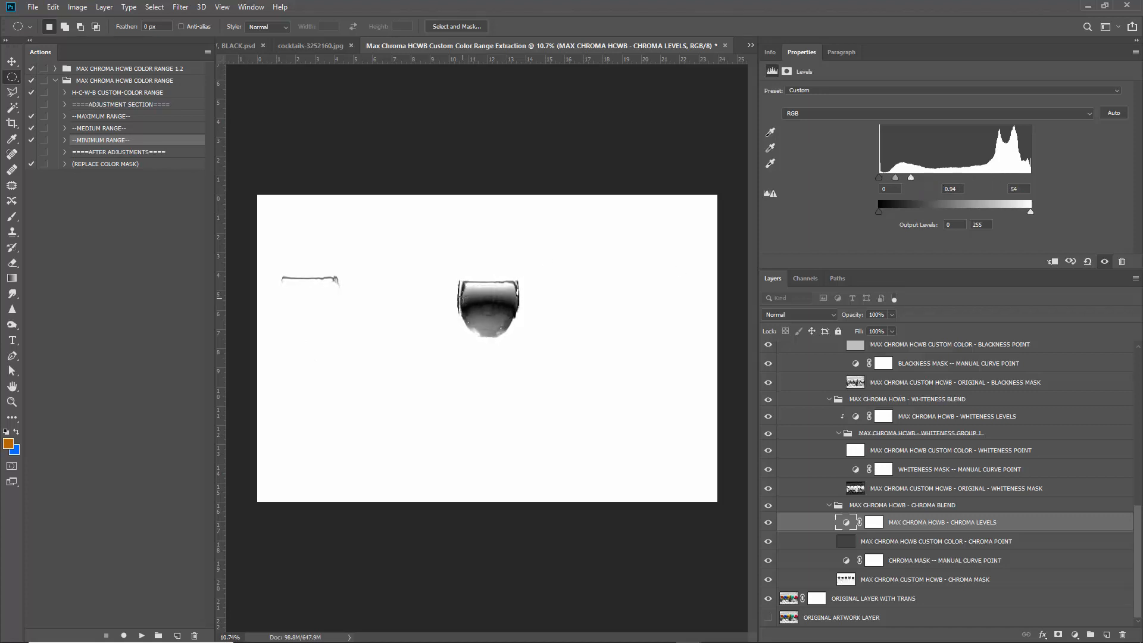
{"action": "left_click_drag", "start_coordinate": [879, 176], "coordinate": [871, 175]}
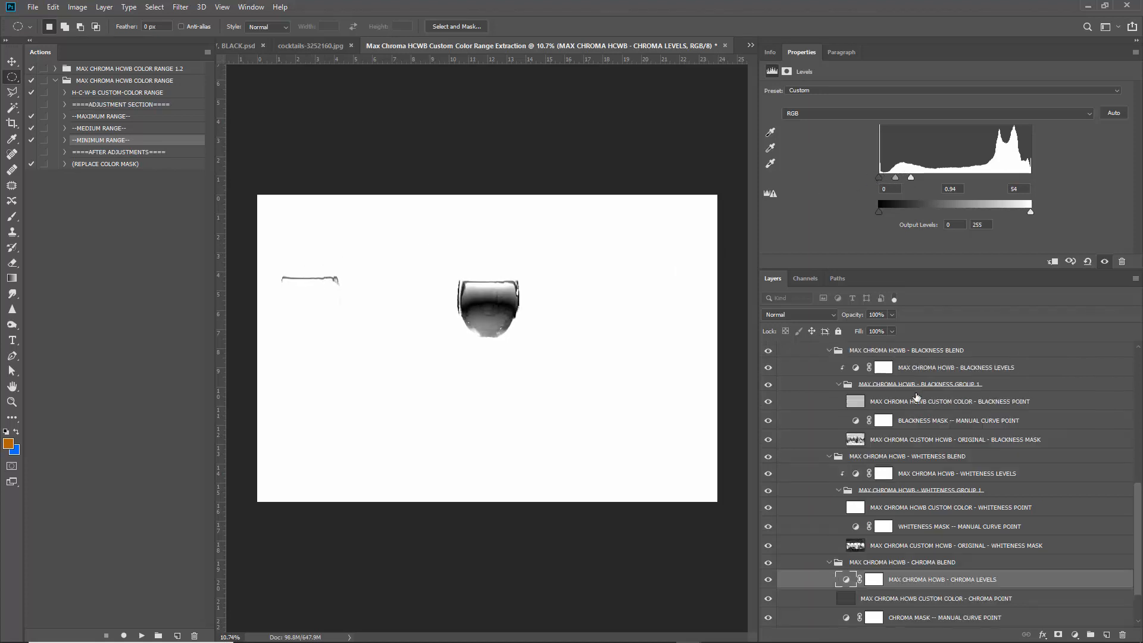
{"action": "scroll", "coordinate": [780, 352], "scroll_direction": "up", "scroll_amount": 10}
{"action": "left_click", "coordinate": [779, 351]}
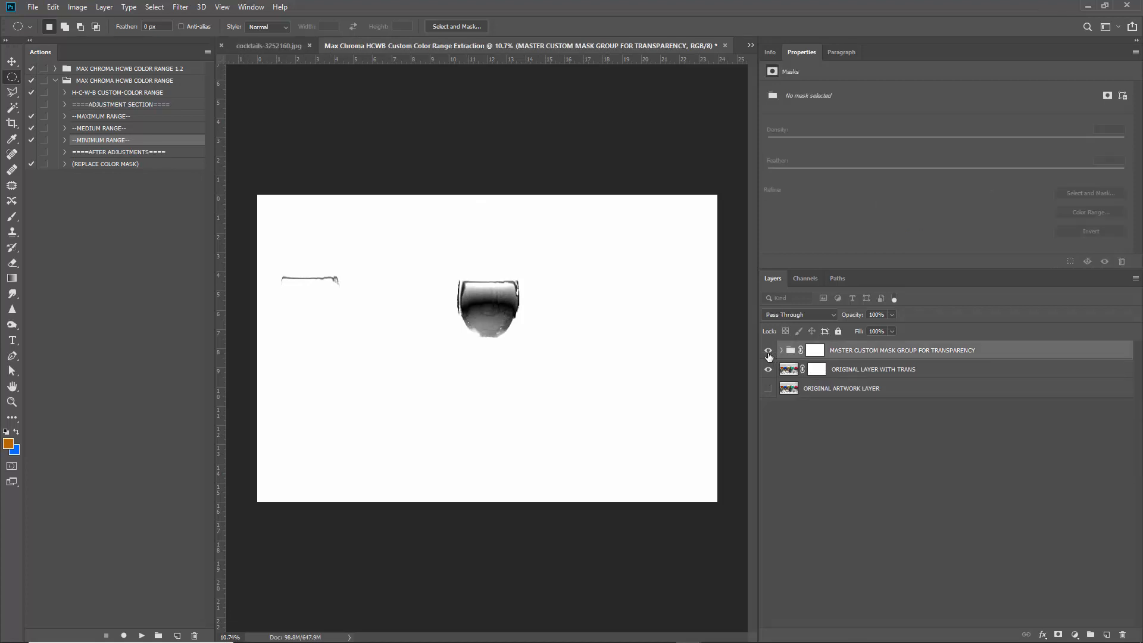
Check the foreground orange against the photo, then add an empty Layer 1 above the mask group.
{"action": "left_click", "coordinate": [767, 350]}
{"action": "left_click", "coordinate": [789, 370]}
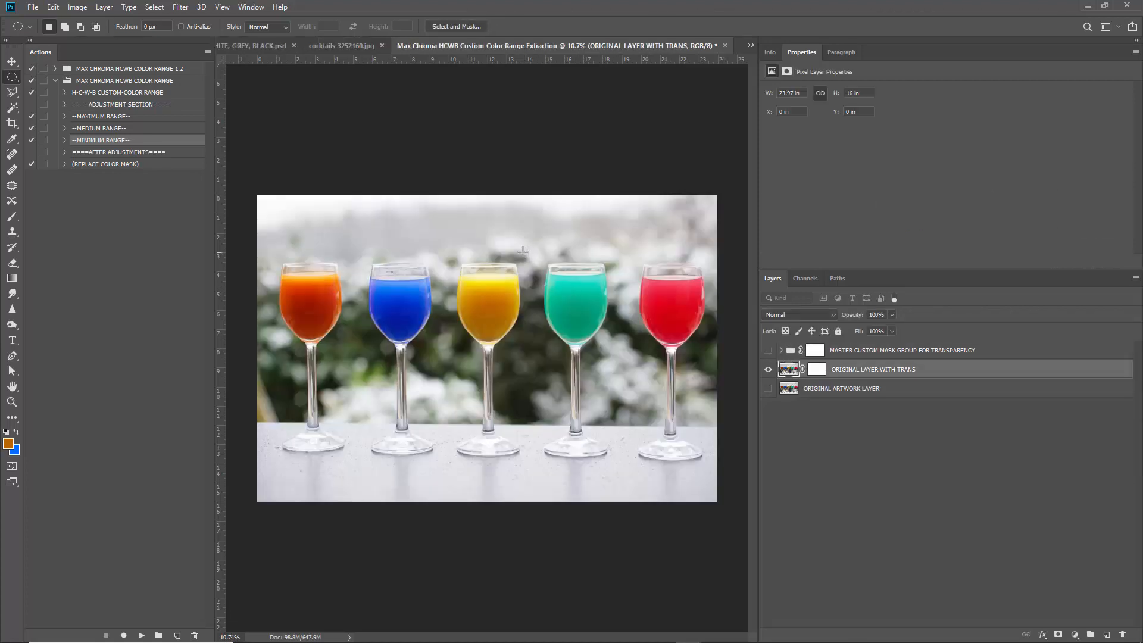
{"action": "left_click", "coordinate": [7, 443]}
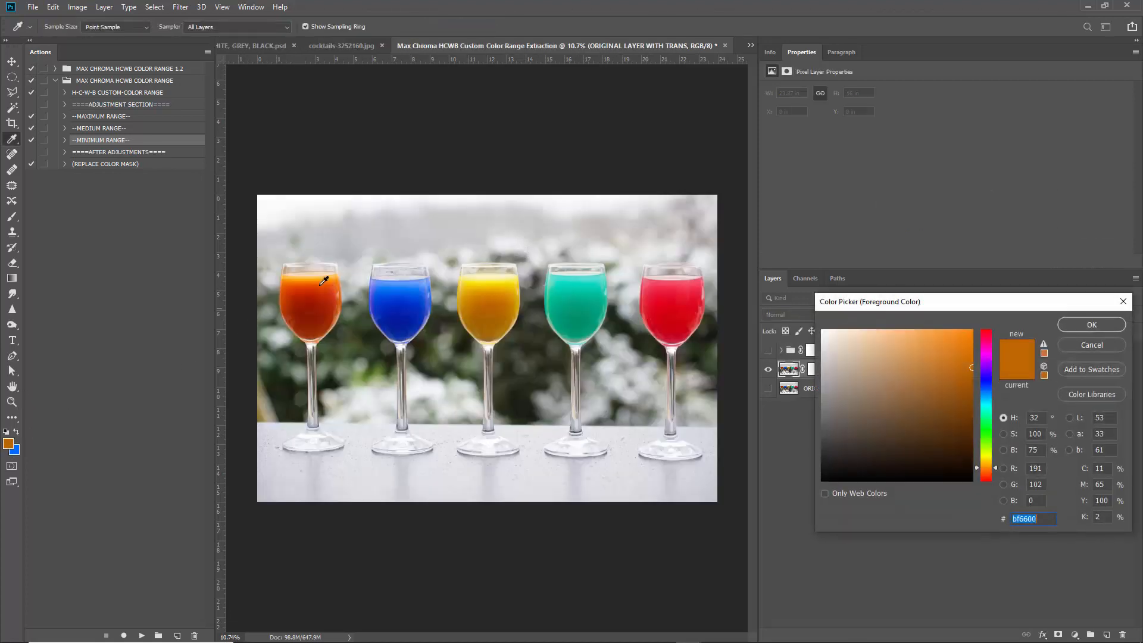
{"action": "left_click", "coordinate": [1092, 346]}
{"action": "left_click", "coordinate": [768, 350]}
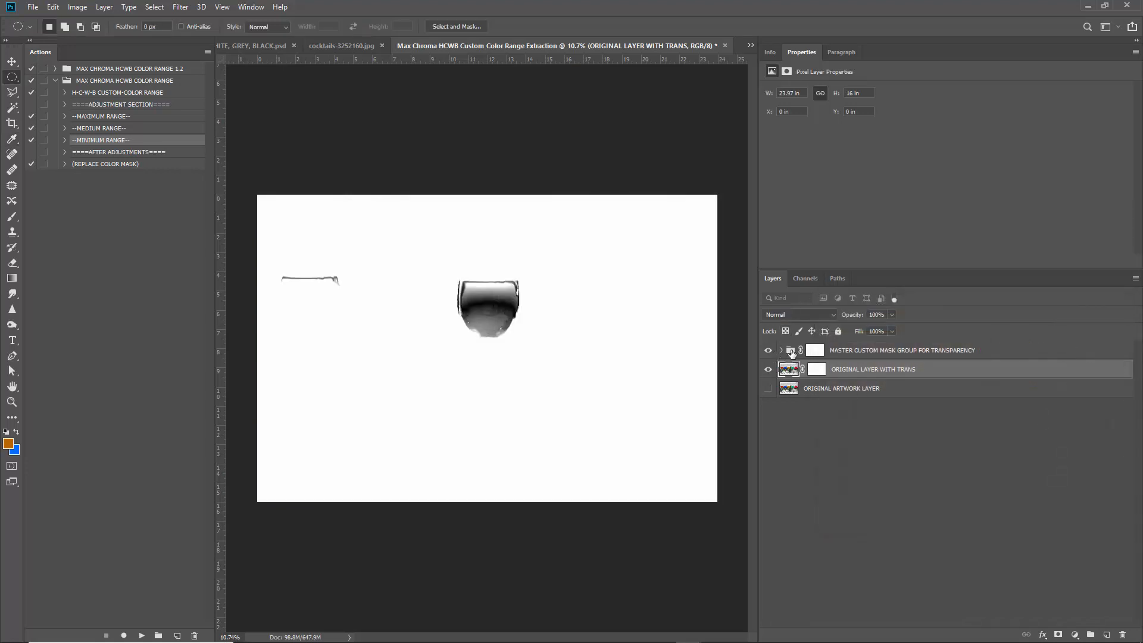
{"action": "left_click", "coordinate": [922, 352]}
{"action": "left_click", "coordinate": [1105, 634]}
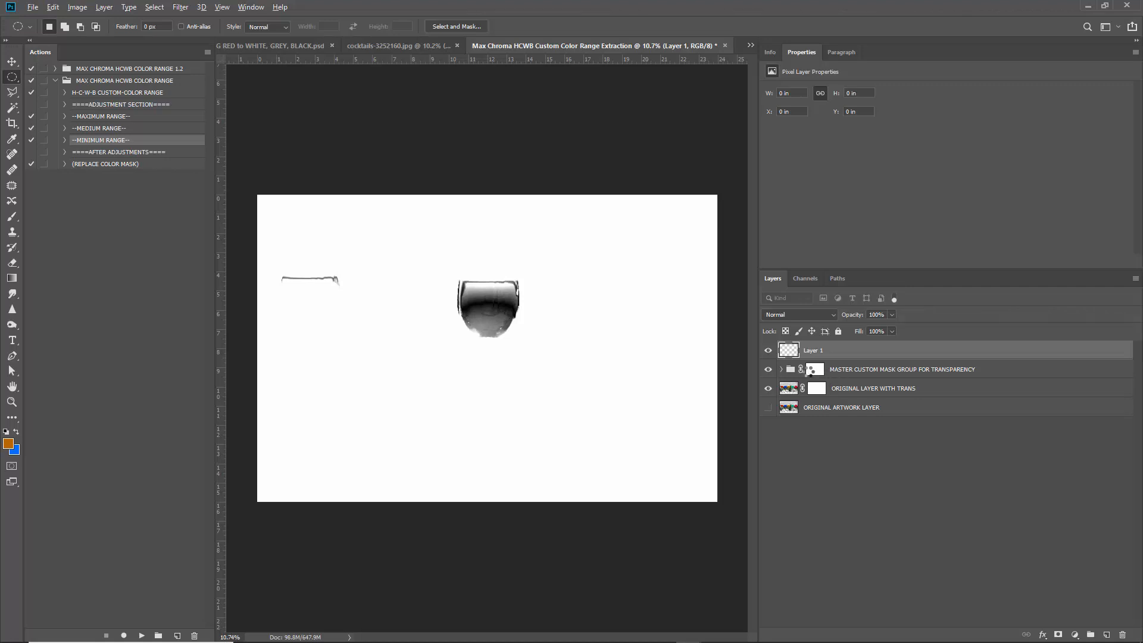
Stamp visible layers into Layer 1 set to Screen, then stamp again into new Layer 2 and hide Layer 1.
{"action": "key", "text": "ctrl+shift+alt+e"}
{"action": "left_click", "coordinate": [768, 370]}
{"action": "left_click", "coordinate": [805, 315]}
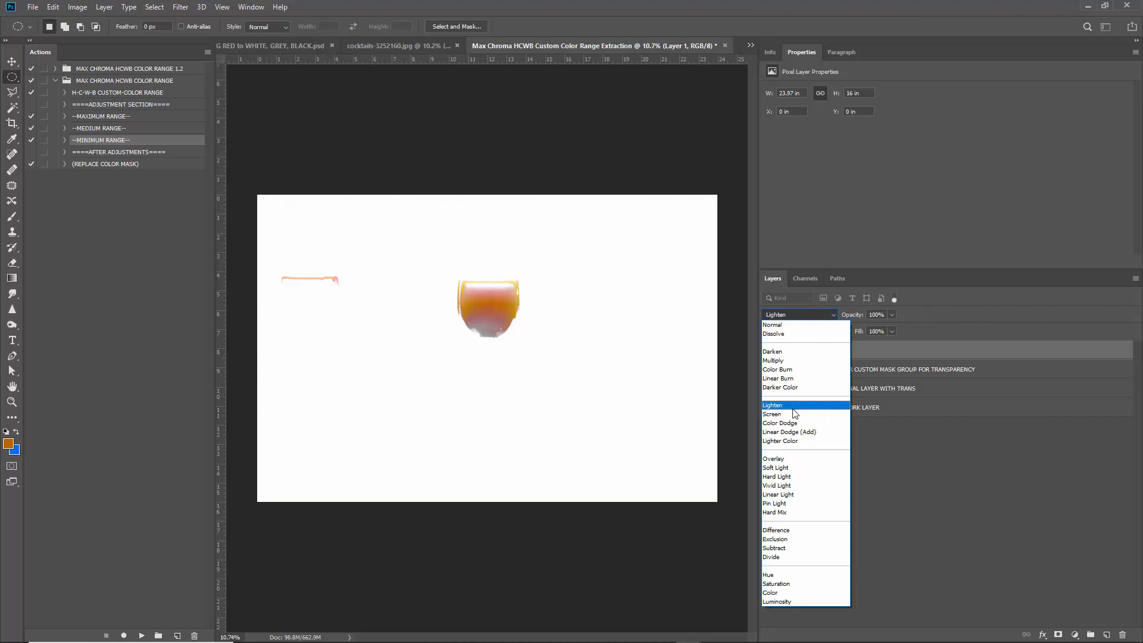
{"action": "left_click", "coordinate": [790, 410]}
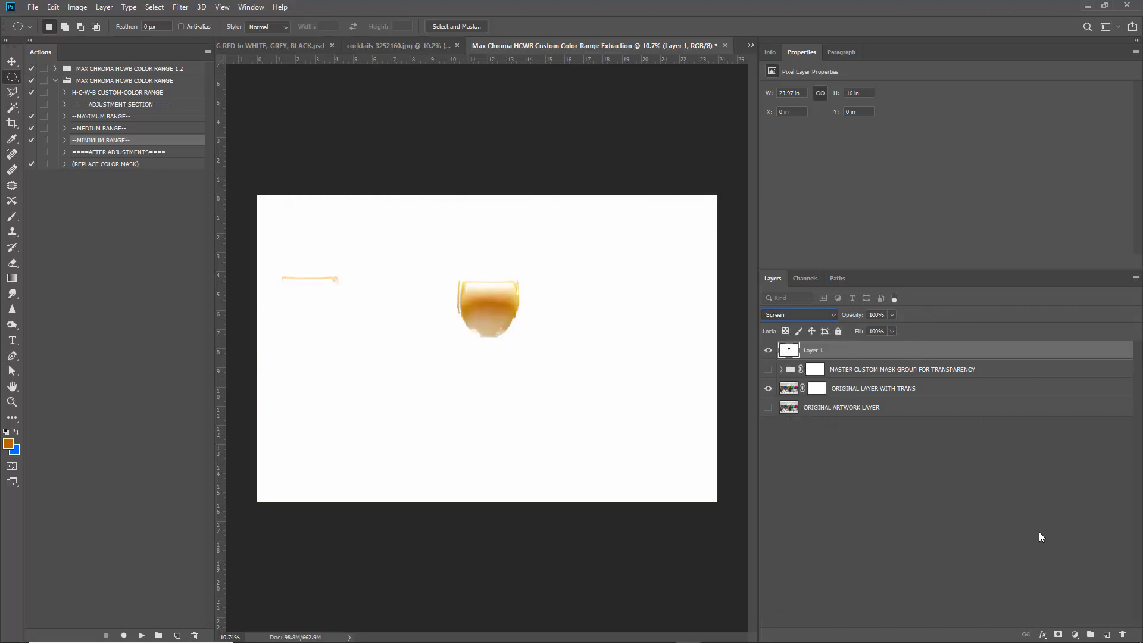
{"action": "left_click", "coordinate": [1107, 634]}
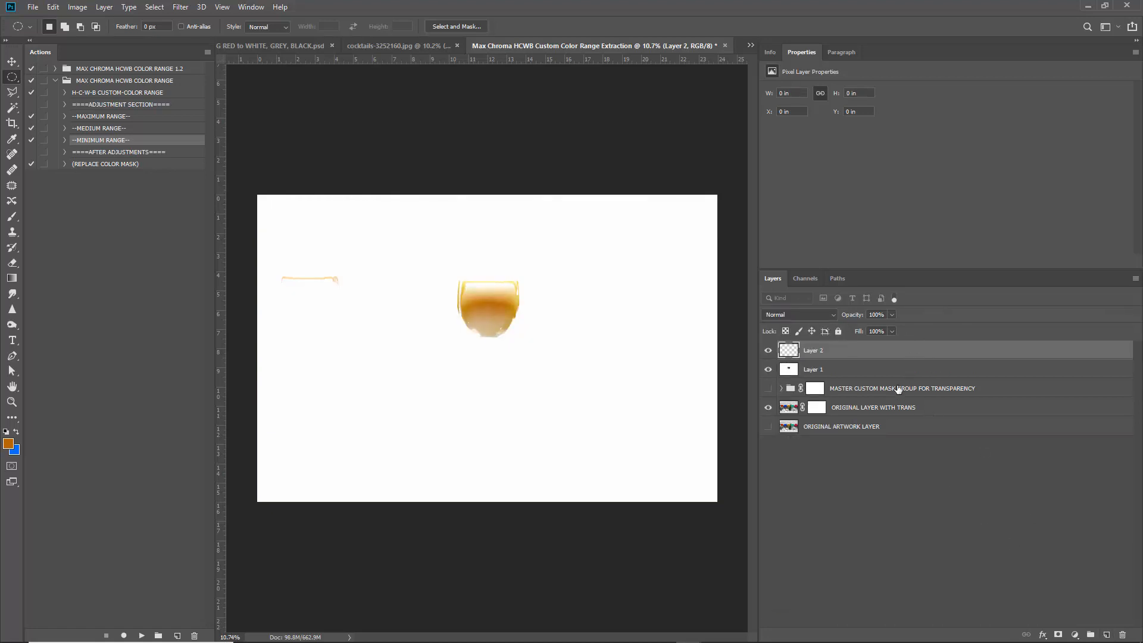
{"action": "key", "text": "ctrl+shift+alt+e"}
{"action": "left_click", "coordinate": [768, 369]}
{"action": "scroll", "coordinate": [370, 245], "scroll_direction": "up", "scroll_amount": 2}
Sample oranges from the middle glass and its thin stroke in the Color Picker without keeping them.
{"action": "scroll", "coordinate": [370, 244], "scroll_direction": "up", "scroll_amount": 4}
{"action": "scroll", "coordinate": [364, 310], "scroll_direction": "down", "scroll_amount": 4}
{"action": "scroll", "coordinate": [320, 339], "scroll_direction": "up", "scroll_amount": 1}
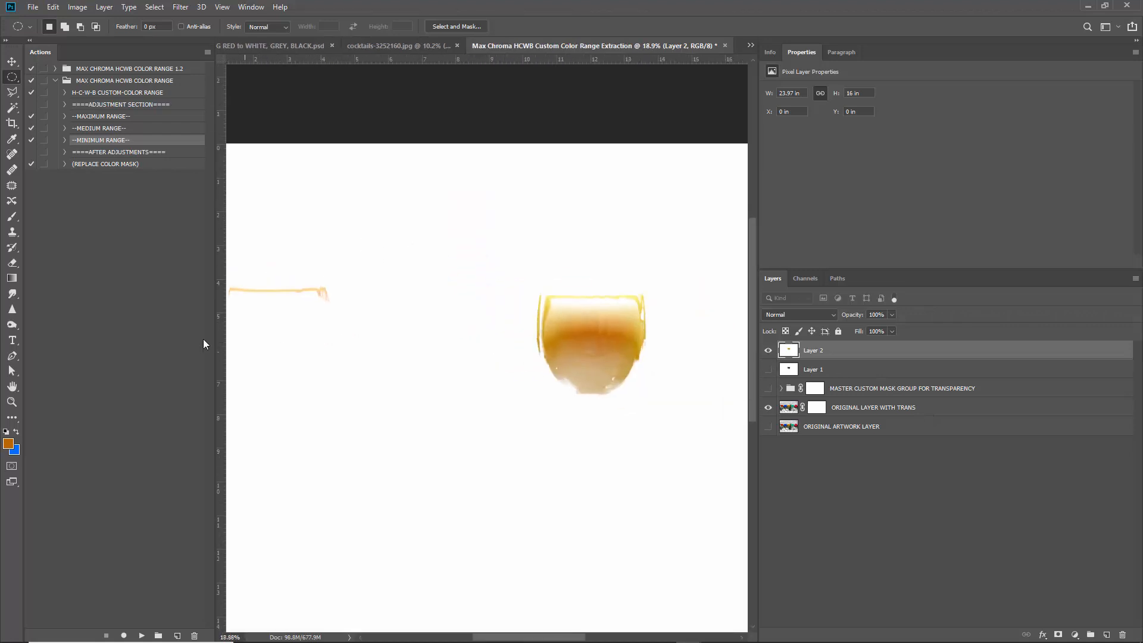
{"action": "left_click", "coordinate": [8, 443]}
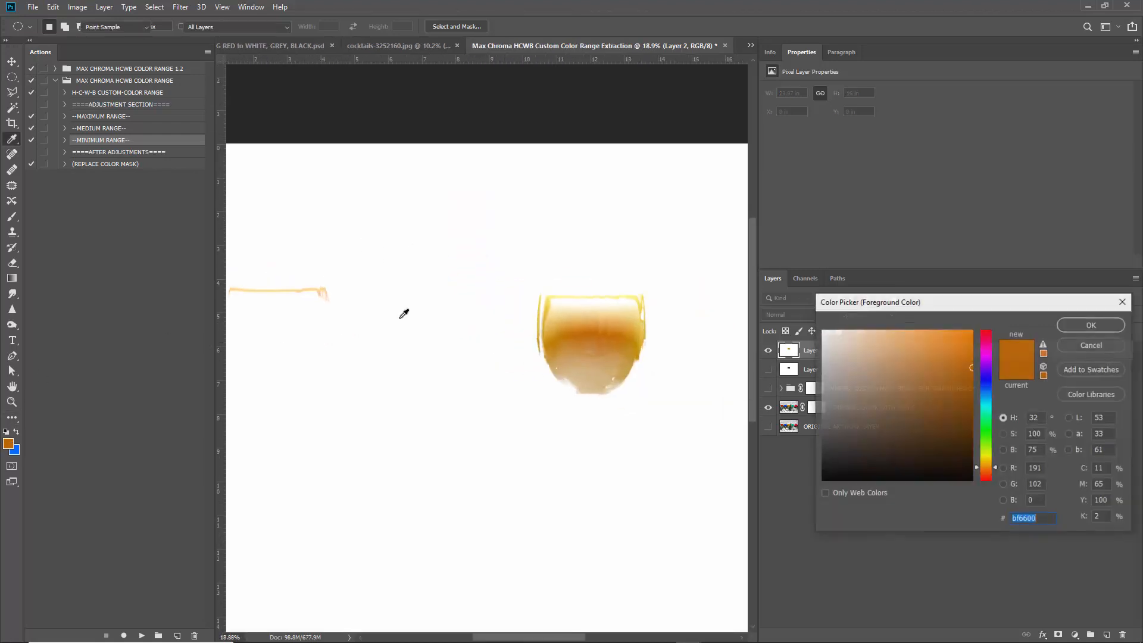
{"action": "left_click", "coordinate": [590, 327]}
{"action": "left_click", "coordinate": [594, 327]}
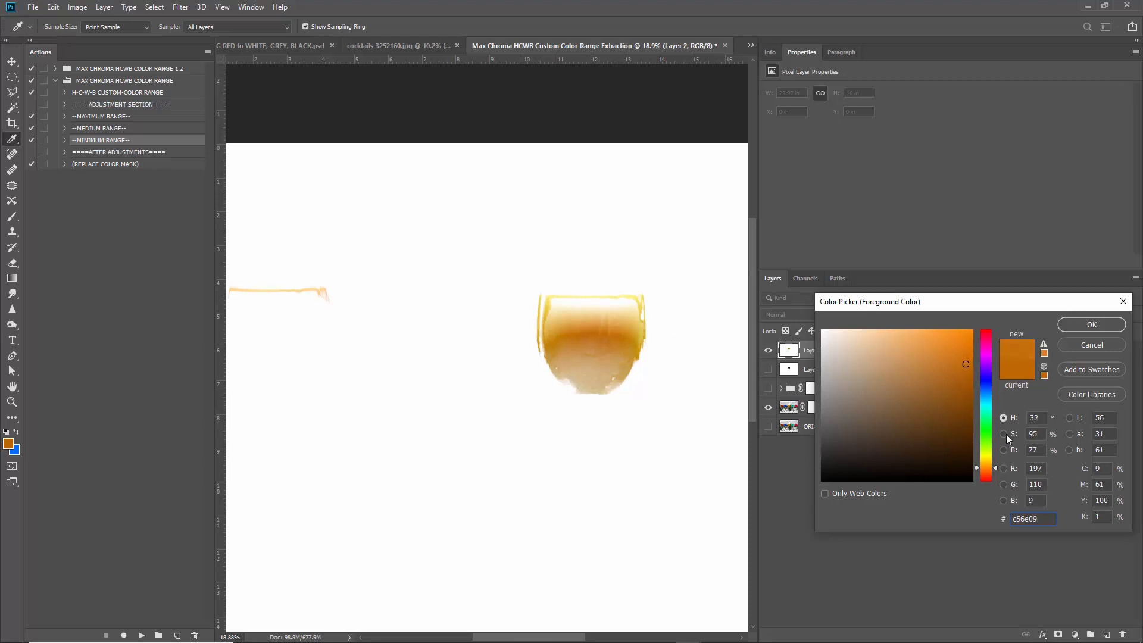
{"action": "left_click_drag", "start_coordinate": [576, 331], "coordinate": [558, 298]}
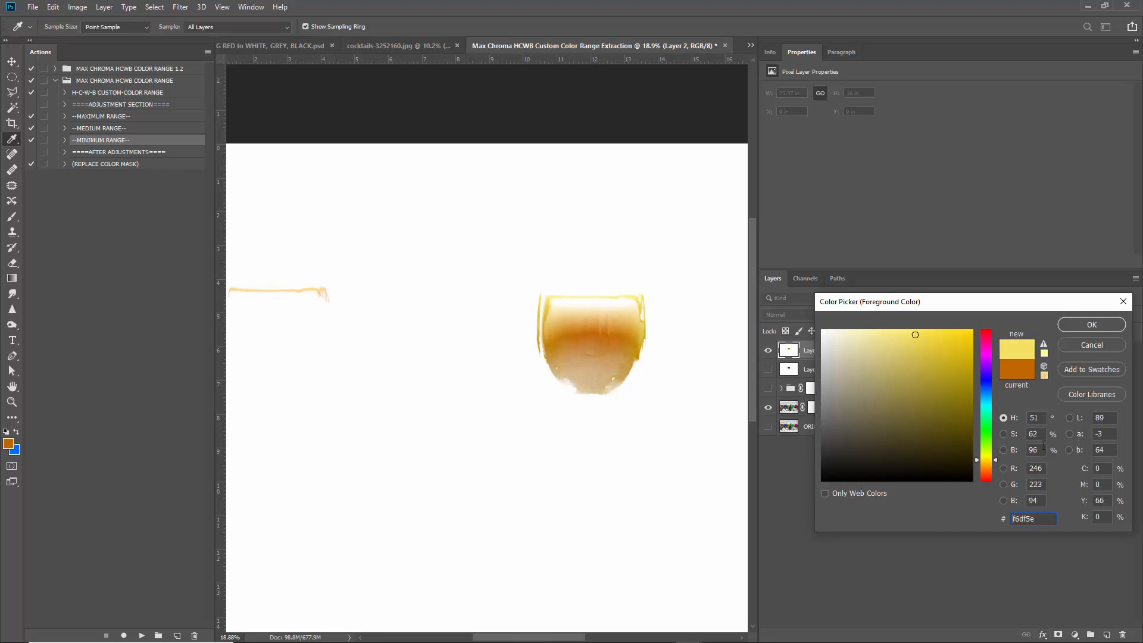
{"action": "left_click_drag", "start_coordinate": [298, 288], "coordinate": [319, 286]}
{"action": "right_click", "coordinate": [309, 290]}
{"action": "left_click", "coordinate": [315, 287]}
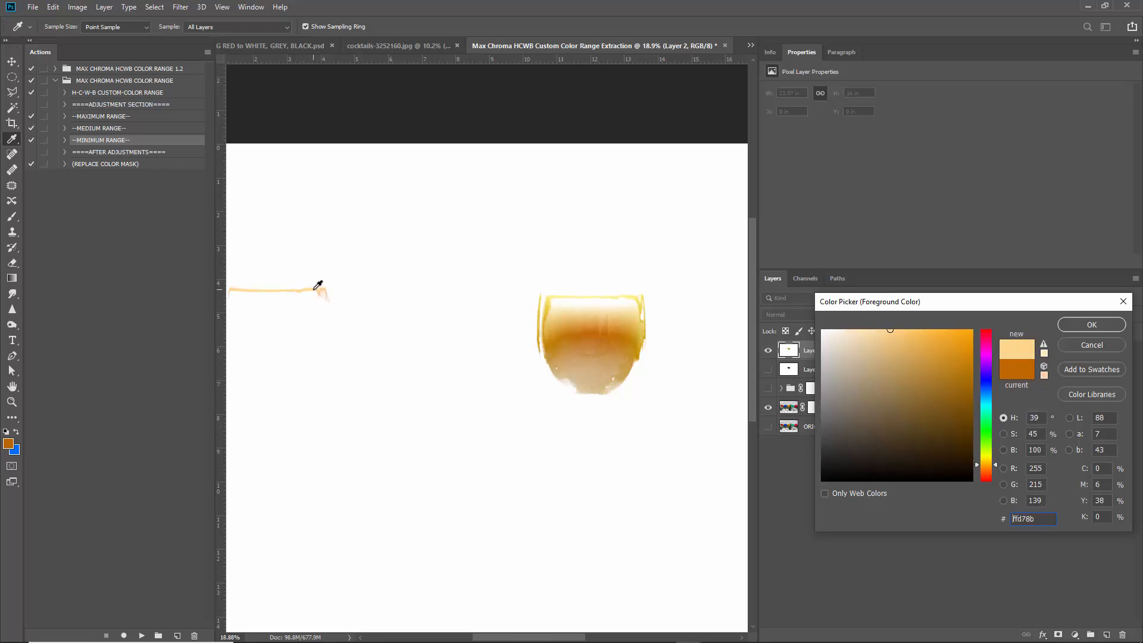
{"action": "left_click", "coordinate": [1074, 350]}
Make the stroke's light orange fed78e the foreground colour and add an empty Layer 3.
{"action": "key", "text": "m"}
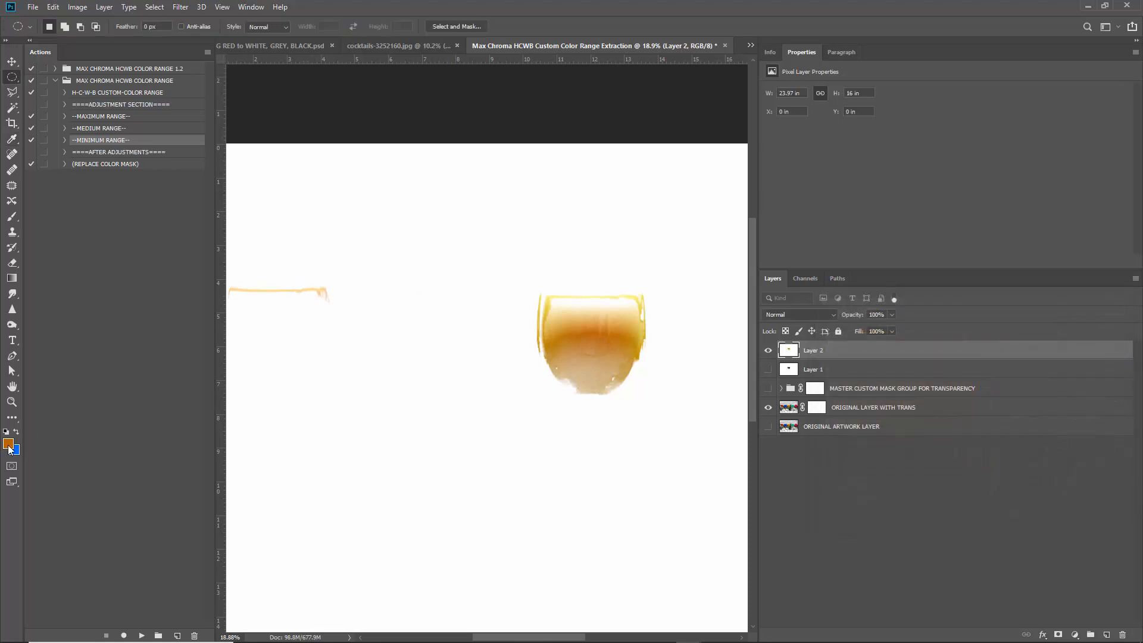
{"action": "left_click", "coordinate": [9, 446]}
{"action": "left_click", "coordinate": [320, 286]}
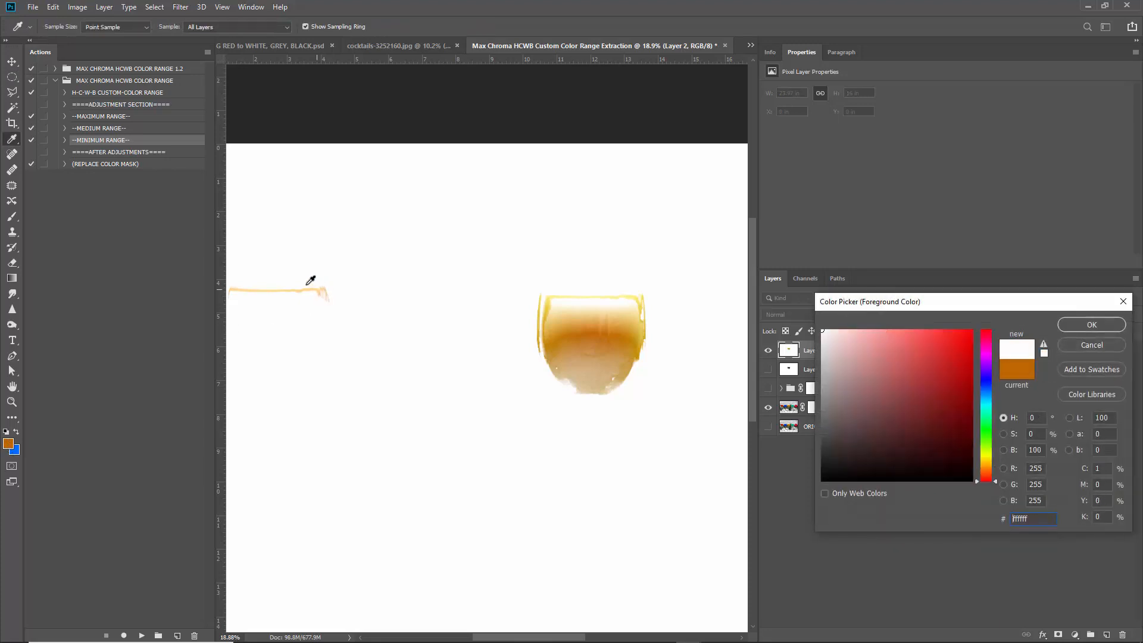
{"action": "left_click", "coordinate": [1099, 346]}
{"action": "scroll", "coordinate": [365, 288], "scroll_direction": "up", "scroll_amount": 5}
{"action": "scroll", "coordinate": [456, 335], "scroll_direction": "left", "scroll_amount": 4}
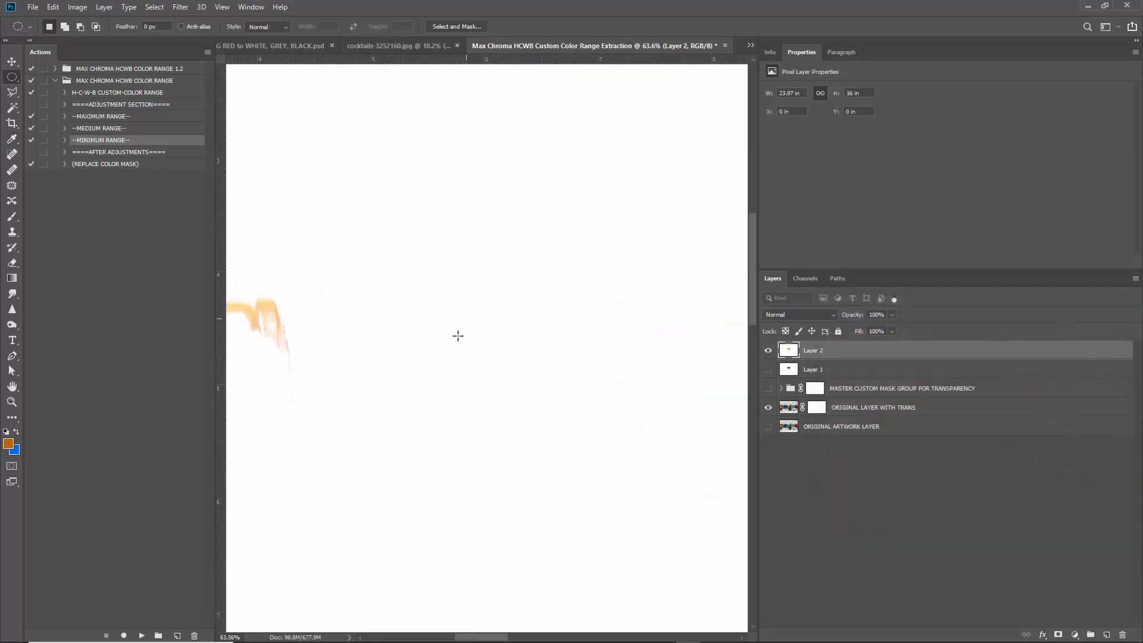
{"action": "scroll", "coordinate": [262, 322], "scroll_direction": "up", "scroll_amount": 4}
{"action": "left_click", "coordinate": [9, 443]}
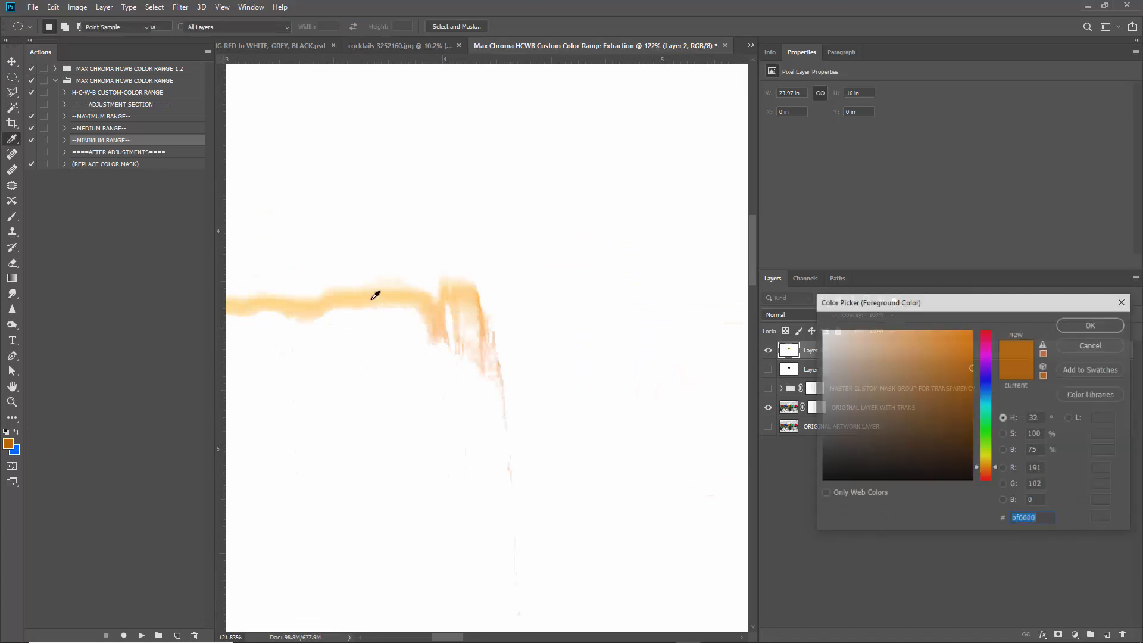
{"action": "left_click", "coordinate": [410, 291]}
{"action": "left_click", "coordinate": [1087, 325]}
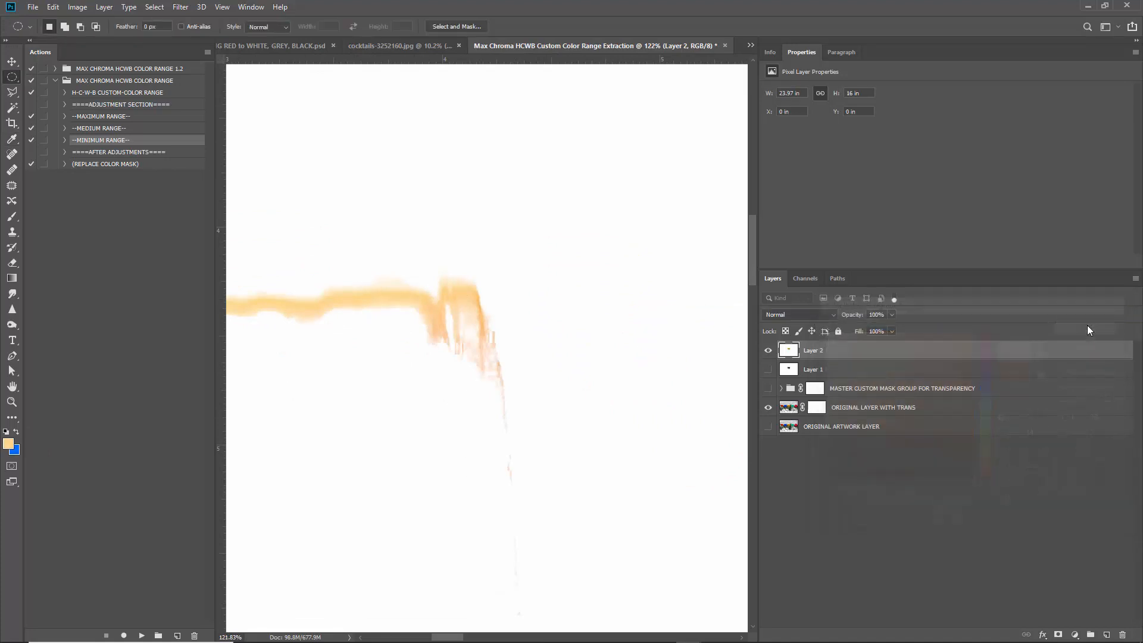
{"action": "left_click", "coordinate": [1106, 634]}
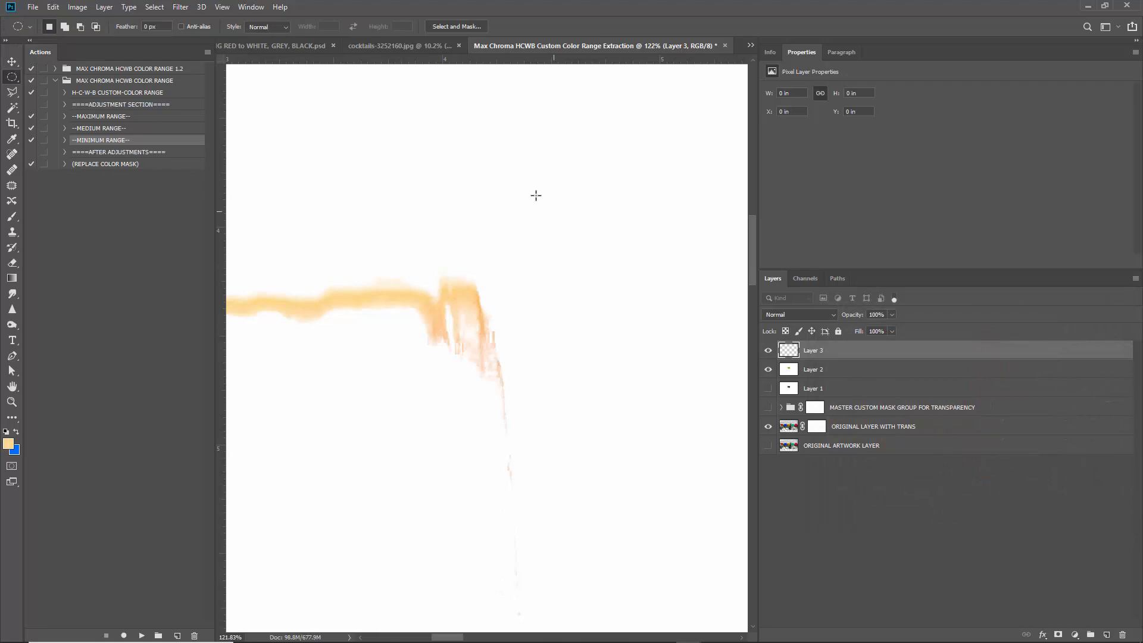
Fill an elliptical selection with a Solid Color layer sampled from the stroke and move it above the glass.
{"action": "left_click_drag", "start_coordinate": [512, 173], "coordinate": [686, 336]}
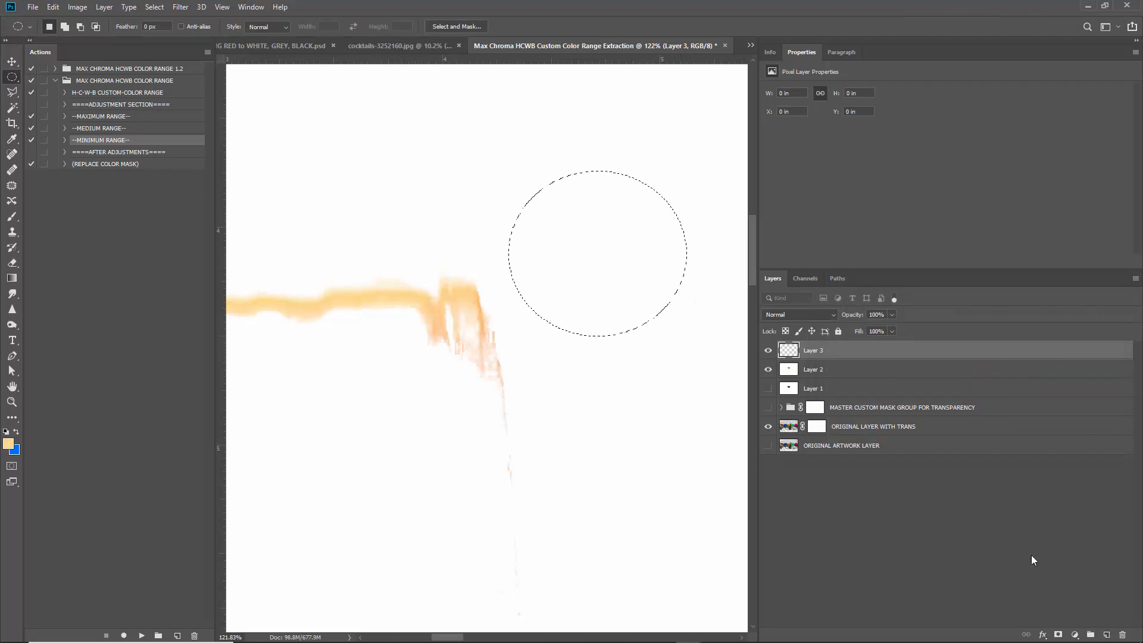
{"action": "left_click", "coordinate": [1074, 635]}
{"action": "left_click", "coordinate": [1076, 428]}
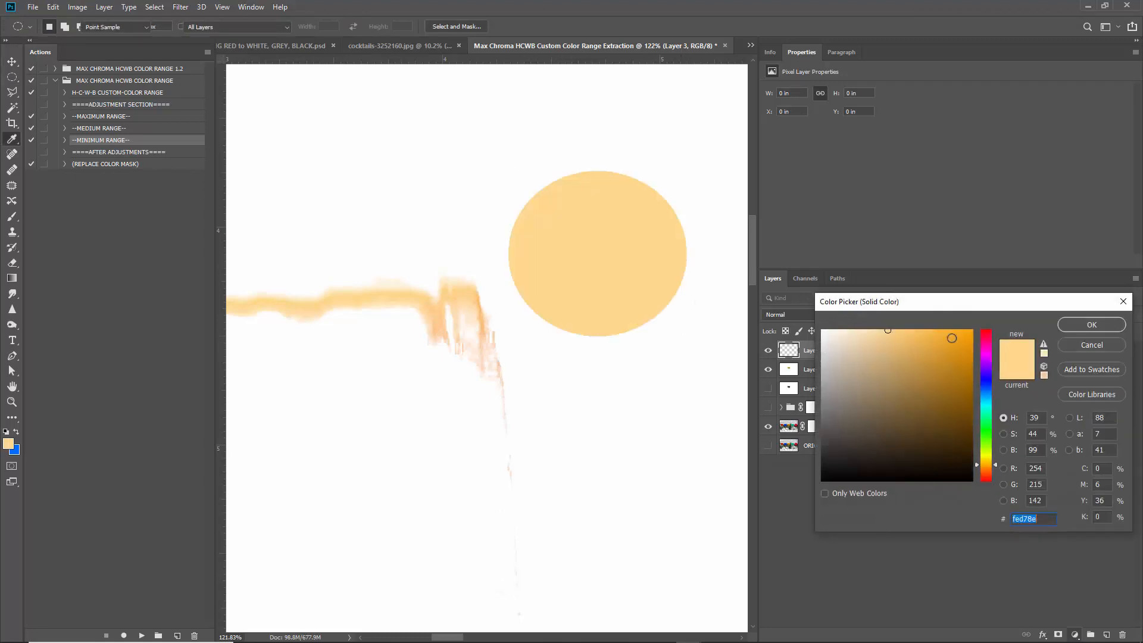
{"action": "left_click", "coordinate": [482, 301]}
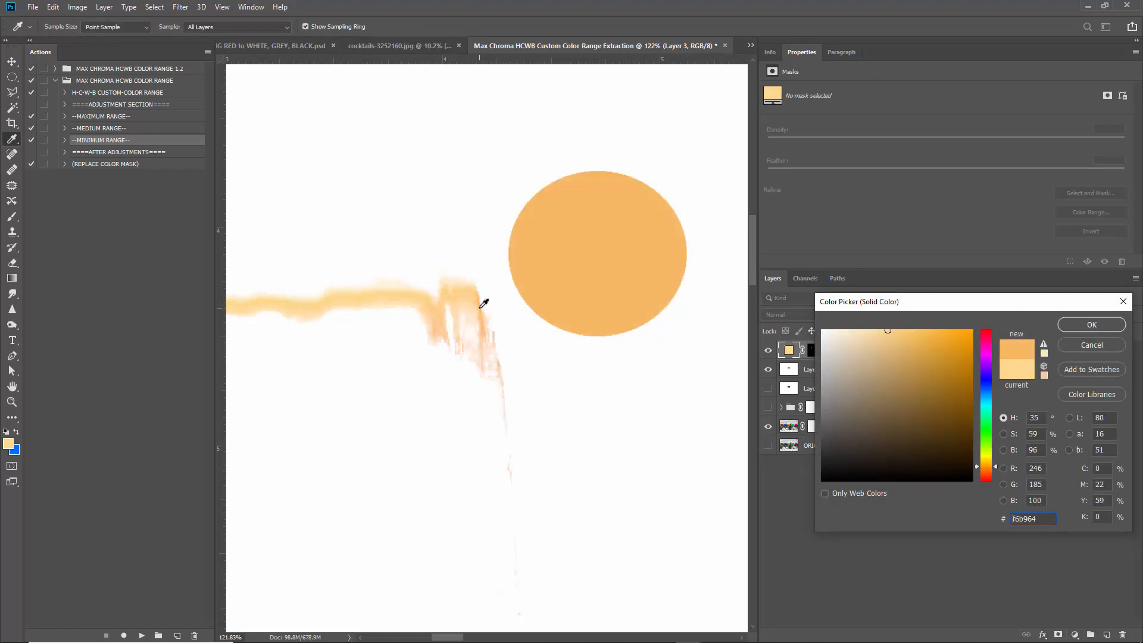
{"action": "left_click", "coordinate": [482, 299]}
{"action": "left_click", "coordinate": [410, 293]}
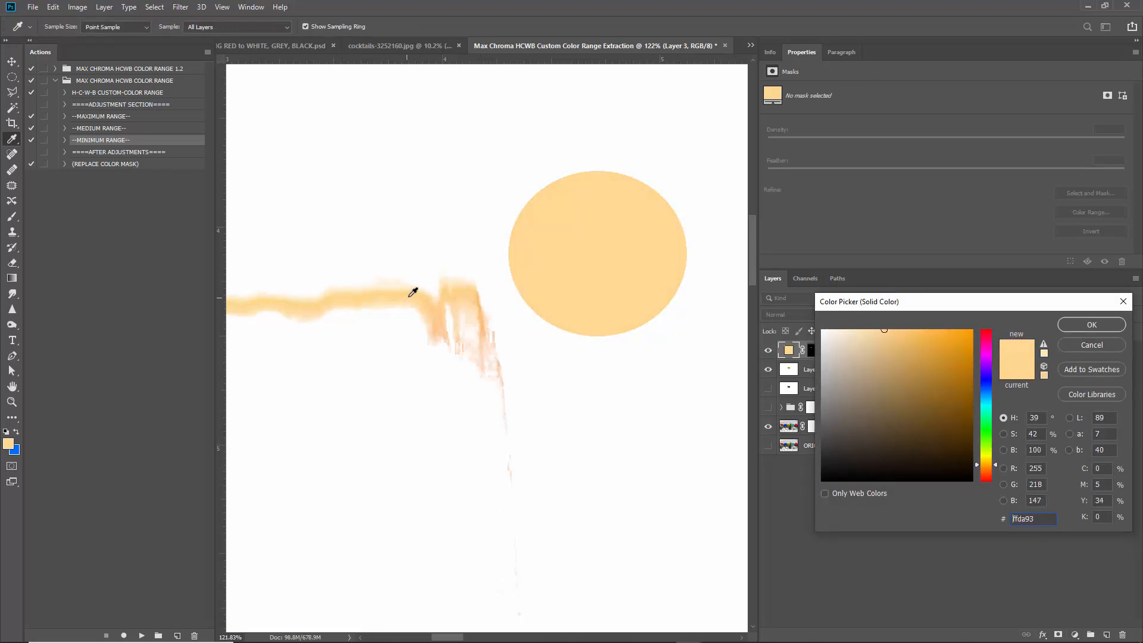
{"action": "left_click", "coordinate": [1092, 324]}
{"action": "scroll", "coordinate": [444, 311], "scroll_direction": "down", "scroll_amount": 5}
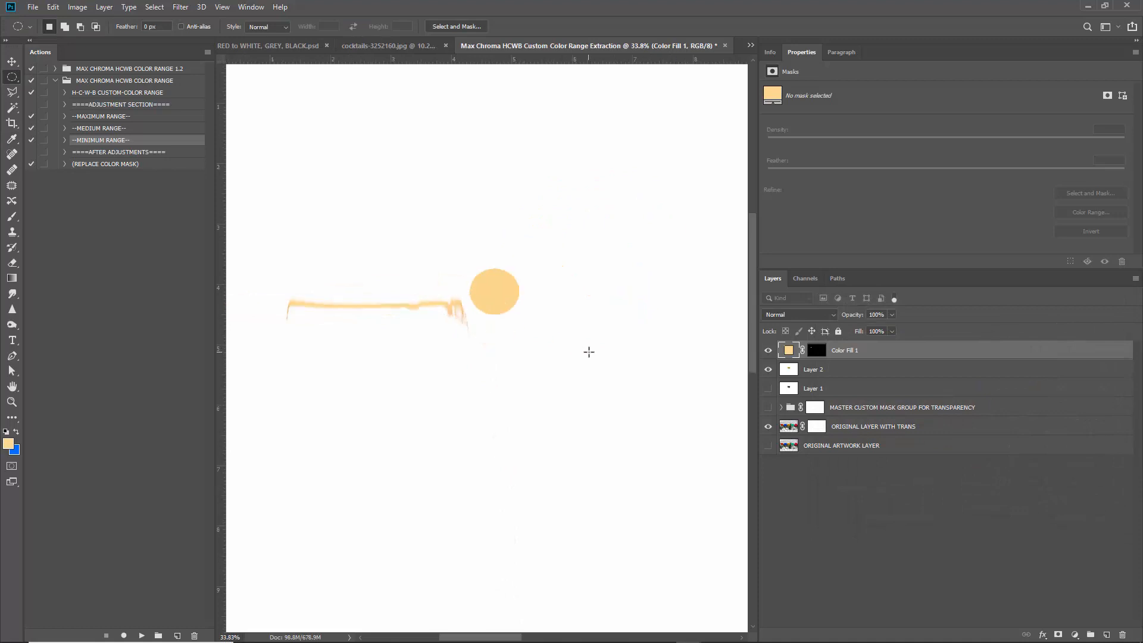
{"action": "key", "text": "m"}
{"action": "scroll", "coordinate": [506, 332], "scroll_direction": "down", "scroll_amount": 2}
{"action": "left_click_drag", "start_coordinate": [506, 313], "coordinate": [686, 297]}
{"action": "scroll", "coordinate": [510, 311], "scroll_direction": "down", "scroll_amount": 3}
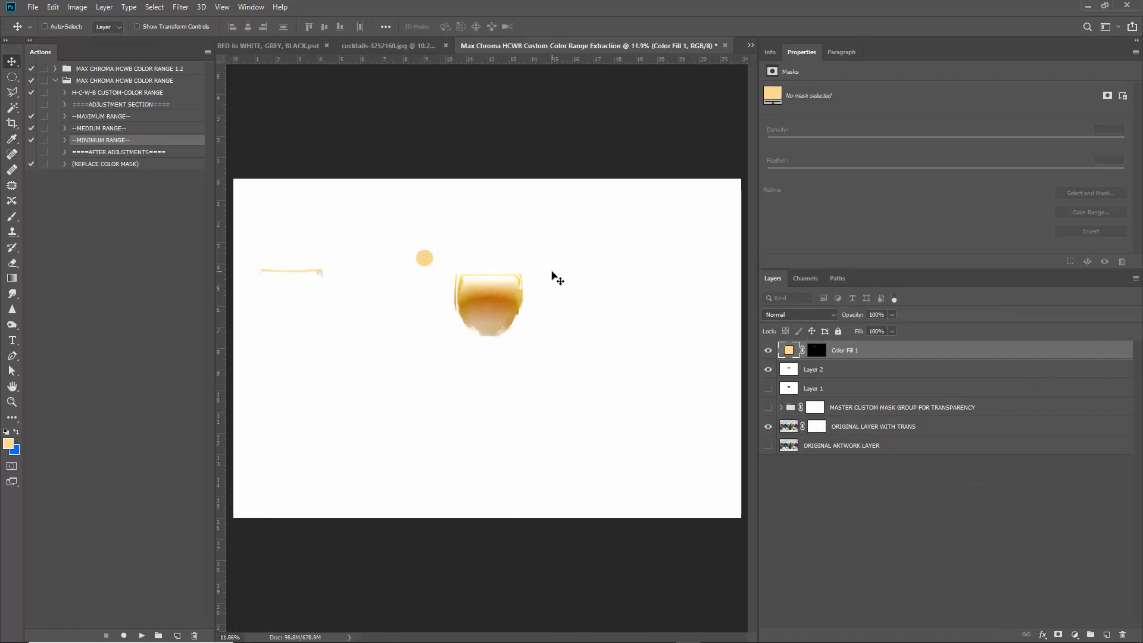
{"action": "scroll", "coordinate": [469, 262], "scroll_direction": "up", "scroll_amount": 5}
{"action": "scroll", "coordinate": [348, 253], "scroll_direction": "up", "scroll_amount": 2}
{"action": "left_click_drag", "start_coordinate": [318, 238], "coordinate": [441, 209]}
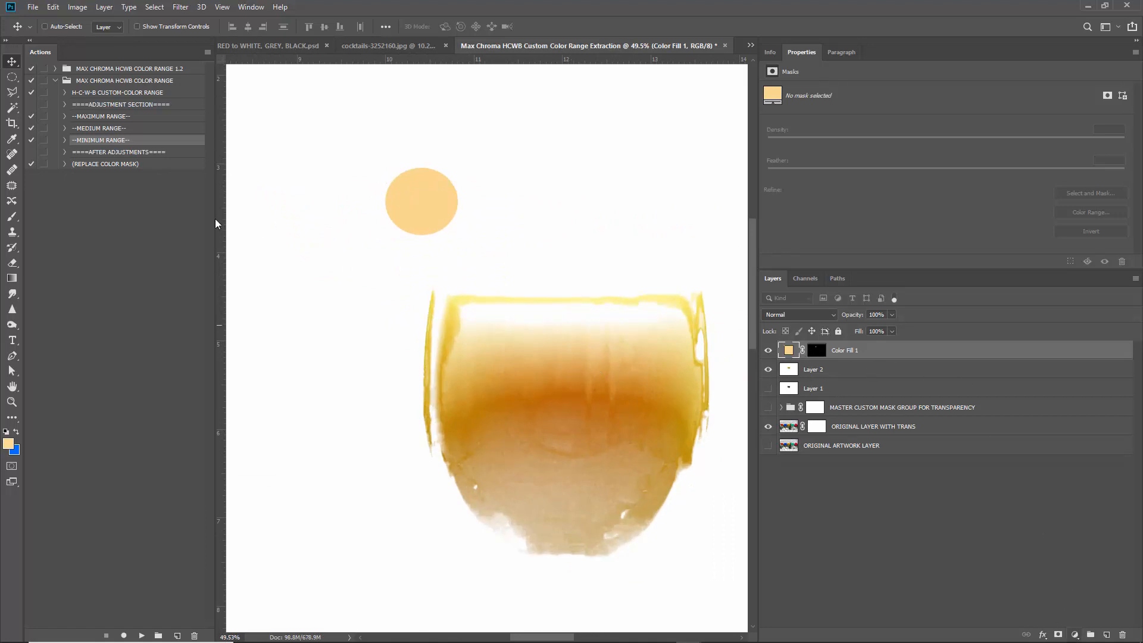
Add a second circular Solid Color fill using a beige tone sampled from the glass liquid.
{"action": "left_click", "coordinate": [10, 76]}
{"action": "left_click_drag", "start_coordinate": [496, 168], "coordinate": [570, 236]}
{"action": "left_click", "coordinate": [1074, 632]}
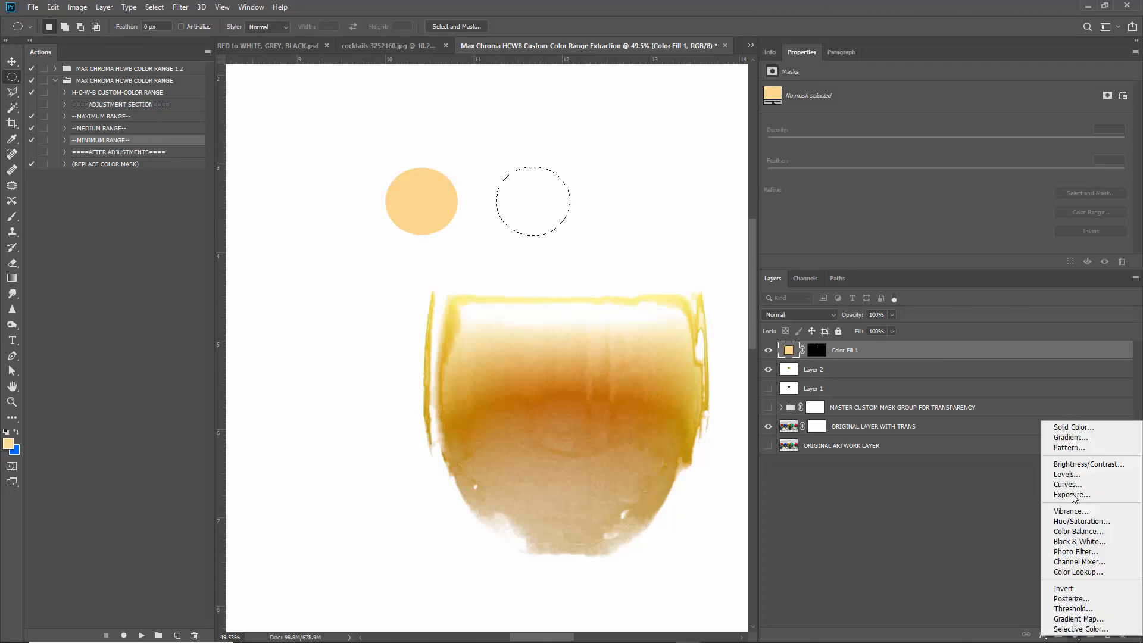
{"action": "left_click", "coordinate": [1062, 354]}
{"action": "left_click", "coordinate": [536, 366]}
{"action": "mouse_move", "coordinate": [532, 371]}
{"action": "left_mouse_down"}
{"action": "mouse_move", "coordinate": [560, 376]}
{"action": "mouse_move", "coordinate": [537, 356]}
{"action": "mouse_move", "coordinate": [466, 358]}
{"action": "mouse_move", "coordinate": [503, 348]}
{"action": "mouse_move", "coordinate": [483, 363]}
{"action": "mouse_move", "coordinate": [477, 354]}
{"action": "mouse_move", "coordinate": [490, 296]}
{"action": "mouse_move", "coordinate": [459, 304]}
{"action": "mouse_move", "coordinate": [464, 327]}
{"action": "mouse_move", "coordinate": [534, 348]}
{"action": "left_mouse_up"}
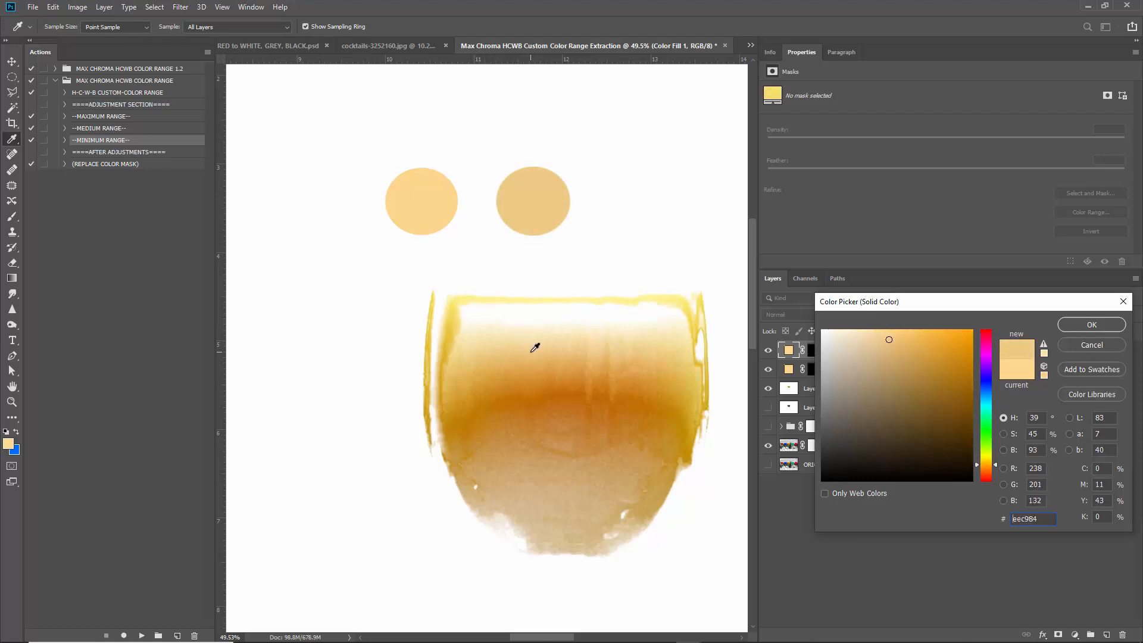
{"action": "left_click", "coordinate": [1092, 326]}
Hide both Color Fill layers and Layer 2, select ORIGINAL LAYER WITH TRANS, and fit the photo.
{"action": "left_click_drag", "start_coordinate": [615, 395], "coordinate": [579, 384]}
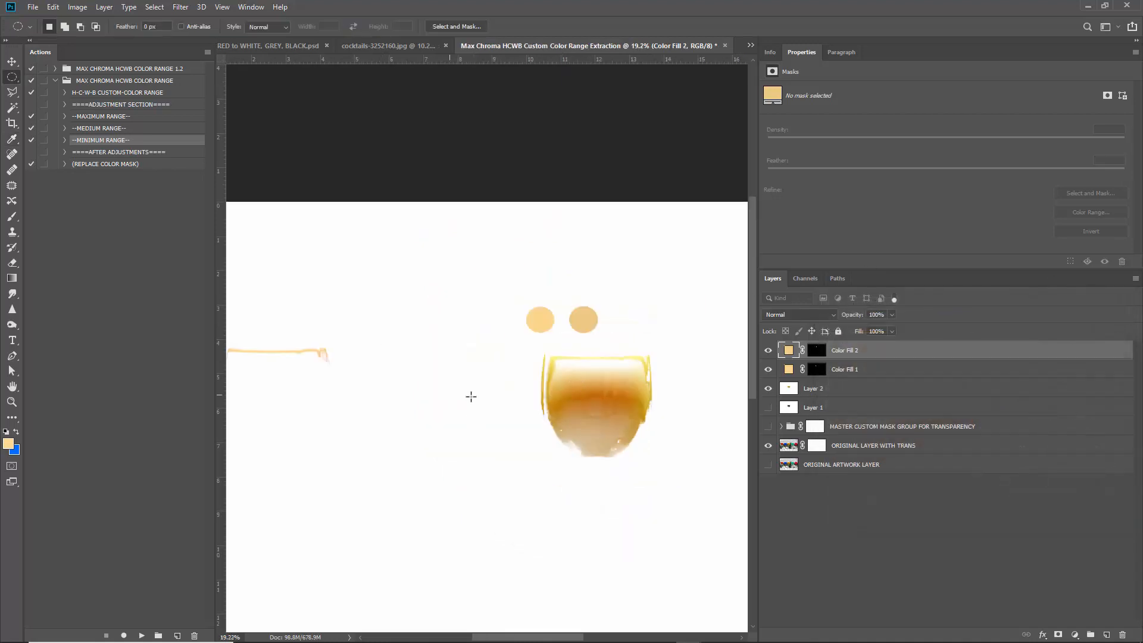
{"action": "scroll", "coordinate": [556, 392], "scroll_direction": "down", "scroll_amount": 4}
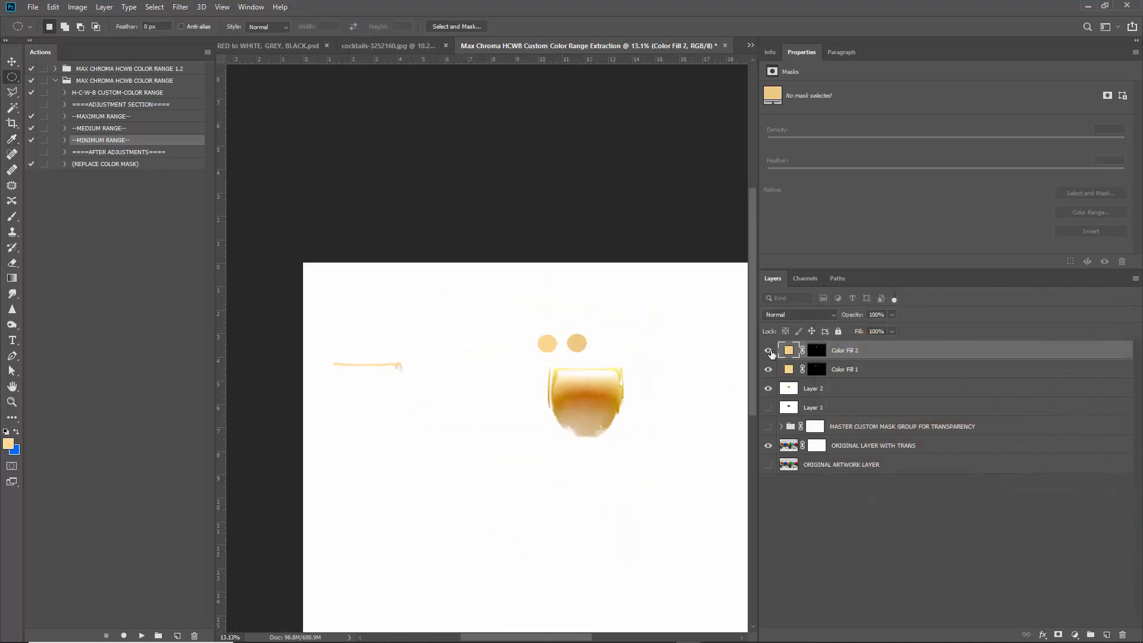
{"action": "left_click_drag", "start_coordinate": [520, 353], "coordinate": [654, 468]}
{"action": "left_click", "coordinate": [485, 344]}
{"action": "left_click_drag", "start_coordinate": [768, 350], "coordinate": [768, 374]}
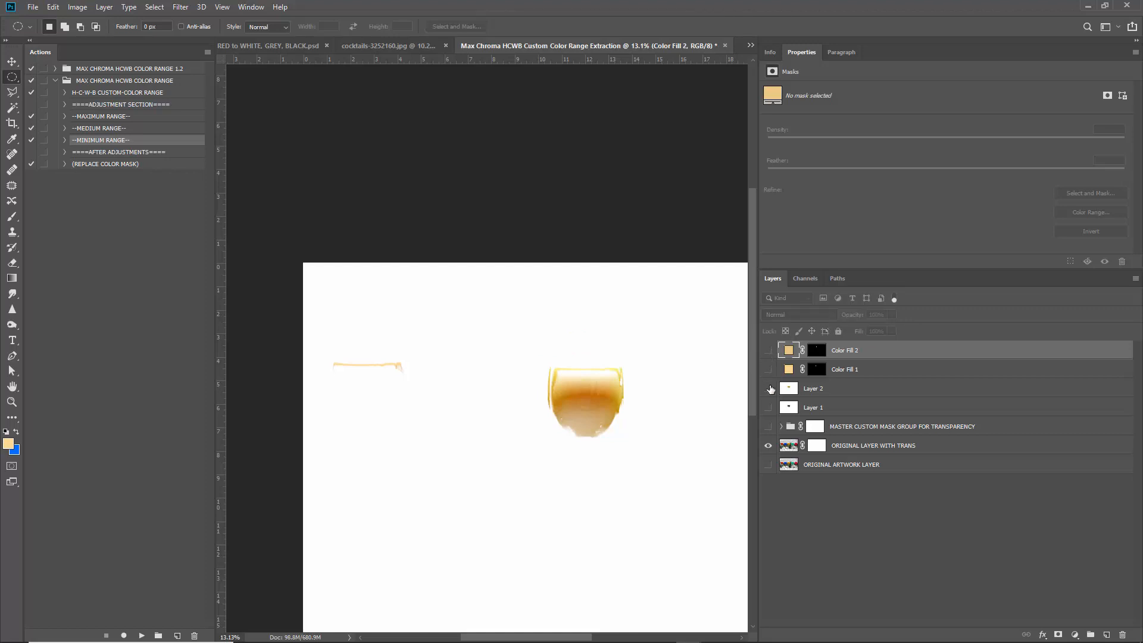
{"action": "left_click", "coordinate": [770, 389]}
{"action": "left_click", "coordinate": [797, 445]}
{"action": "key", "text": "ctrl+0"}
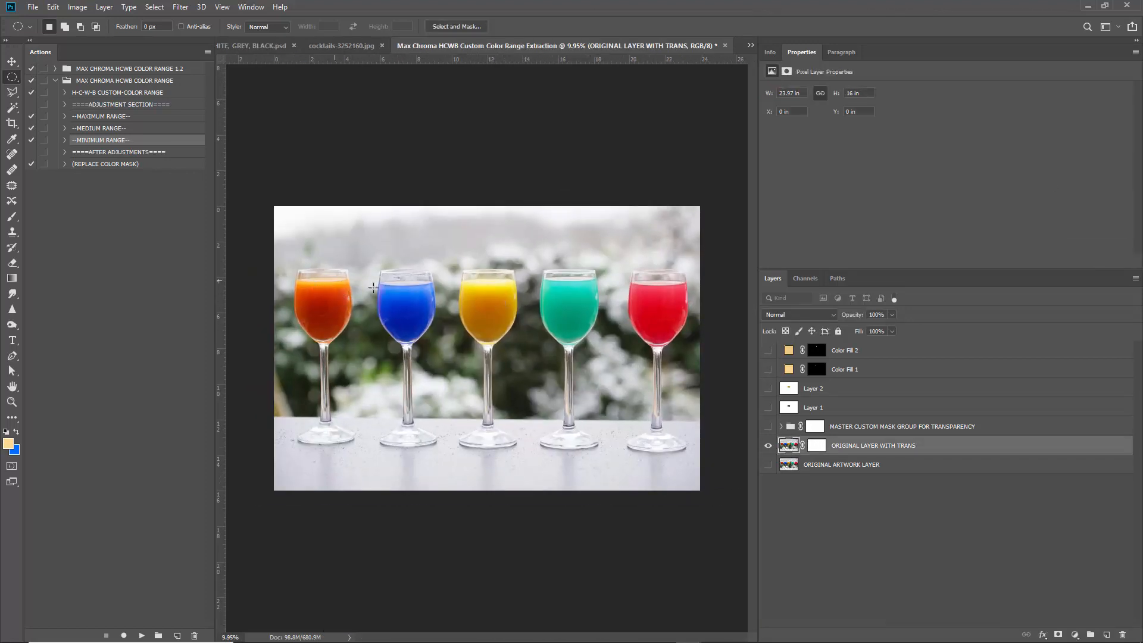
Open Color Range in Sampled Colors mode and sample the yellow glass's liquid.
{"action": "left_click", "coordinate": [154, 7]}
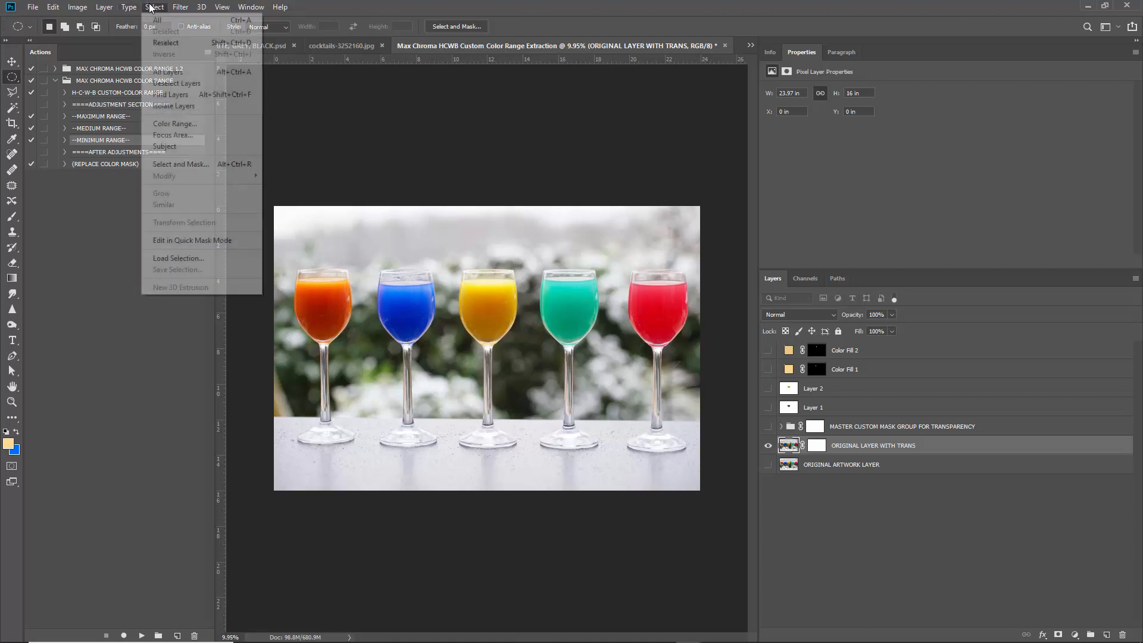
{"action": "left_click", "coordinate": [184, 124]}
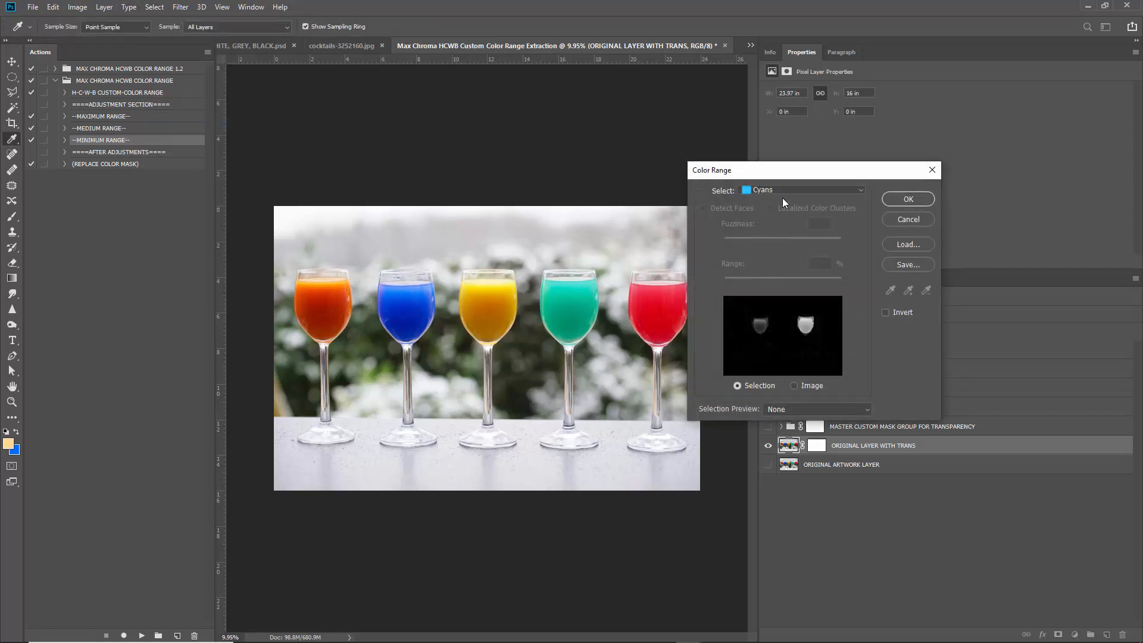
{"action": "left_click_drag", "start_coordinate": [780, 170], "coordinate": [773, 111]}
{"action": "left_click", "coordinate": [773, 124]}
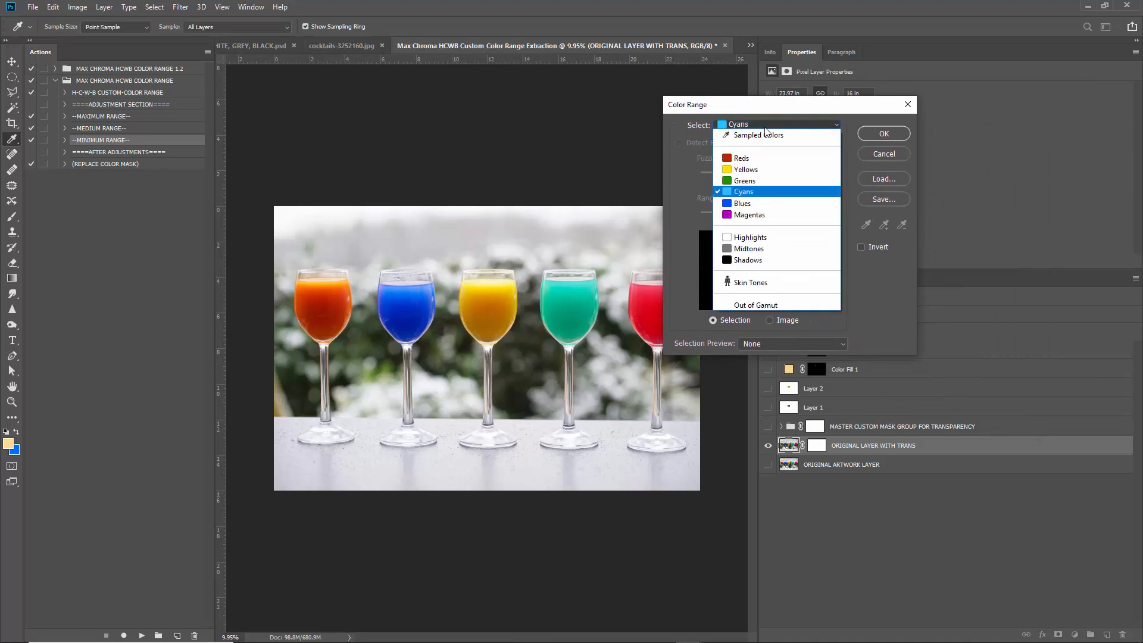
{"action": "left_click", "coordinate": [753, 127]}
{"action": "left_click", "coordinate": [493, 303]}
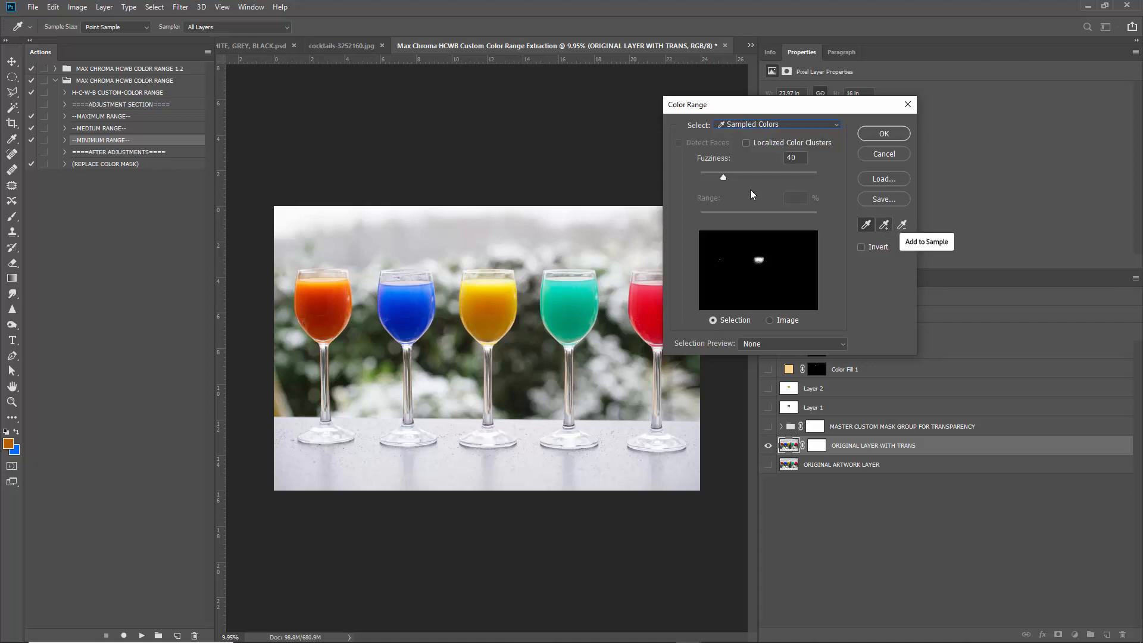
Enable Localized Color Clusters, set Fuzziness 136 and Range 17%, and confirm.
{"action": "mouse_move", "coordinate": [723, 176]}
{"action": "left_mouse_down"}
{"action": "mouse_move", "coordinate": [755, 178]}
{"action": "mouse_move", "coordinate": [711, 178]}
{"action": "left_mouse_up"}
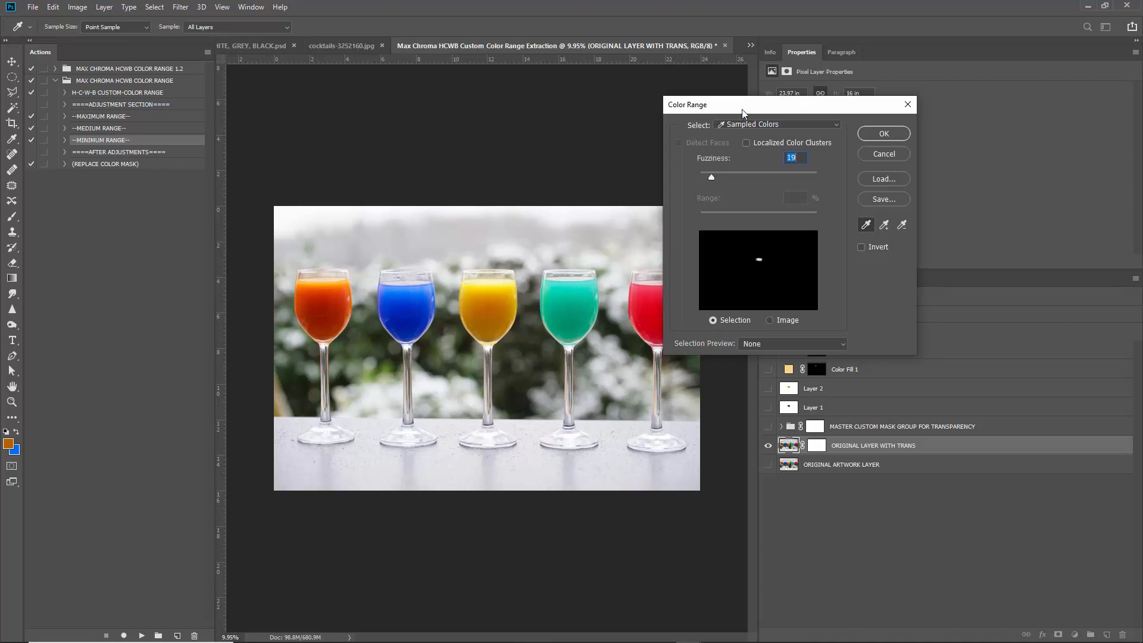
{"action": "left_click_drag", "start_coordinate": [741, 109], "coordinate": [769, 118]}
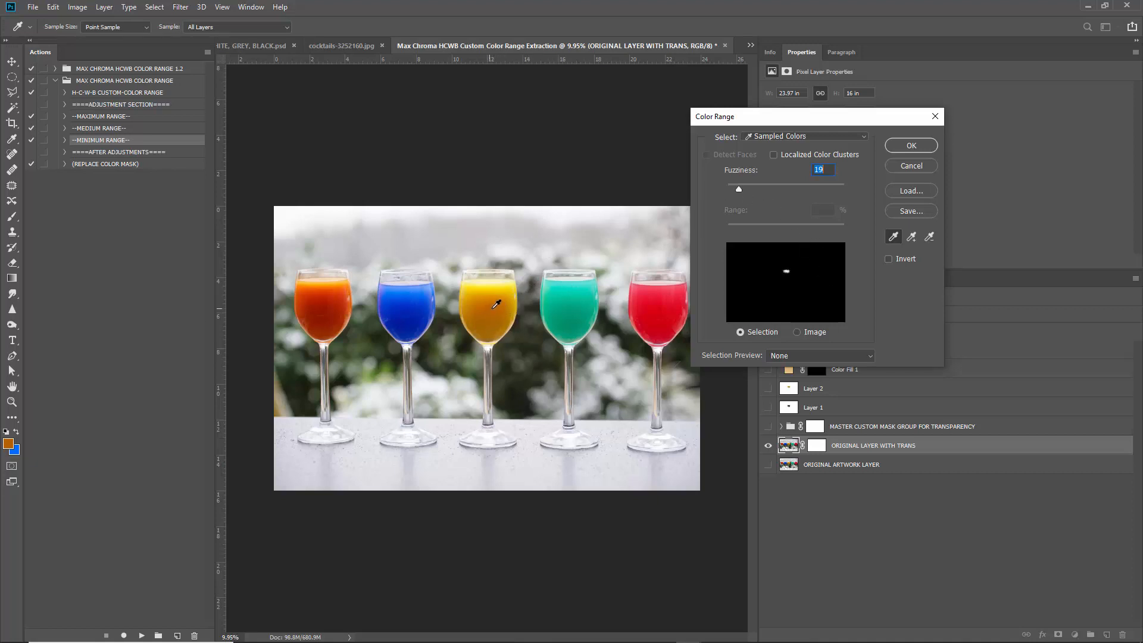
{"action": "left_click_drag", "start_coordinate": [739, 188], "coordinate": [767, 192]}
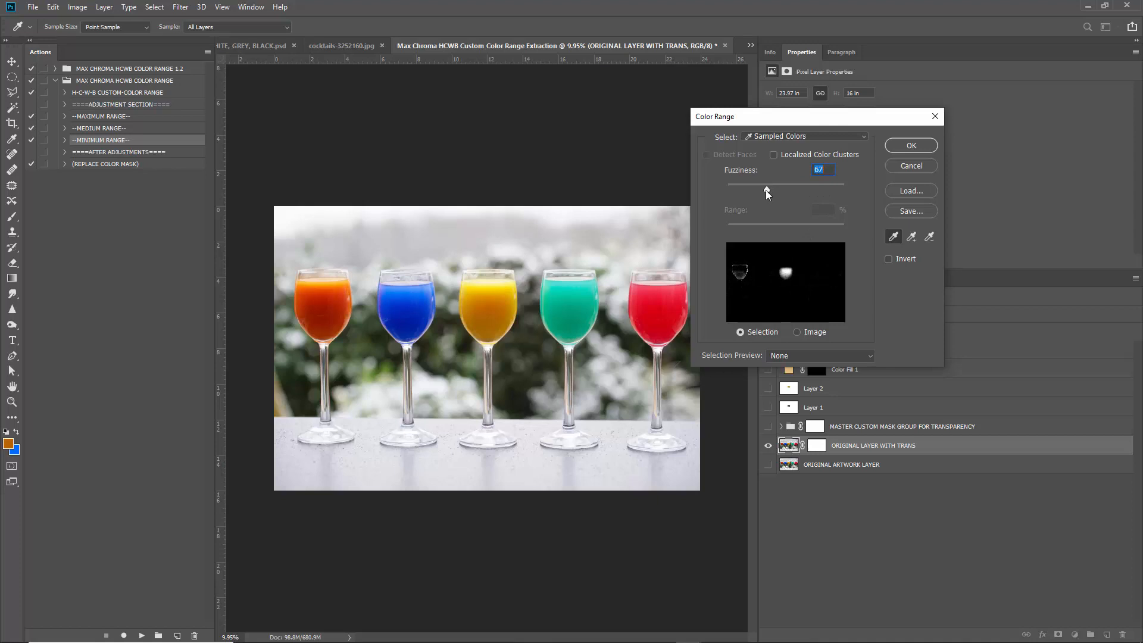
{"action": "left_click", "coordinate": [783, 158]}
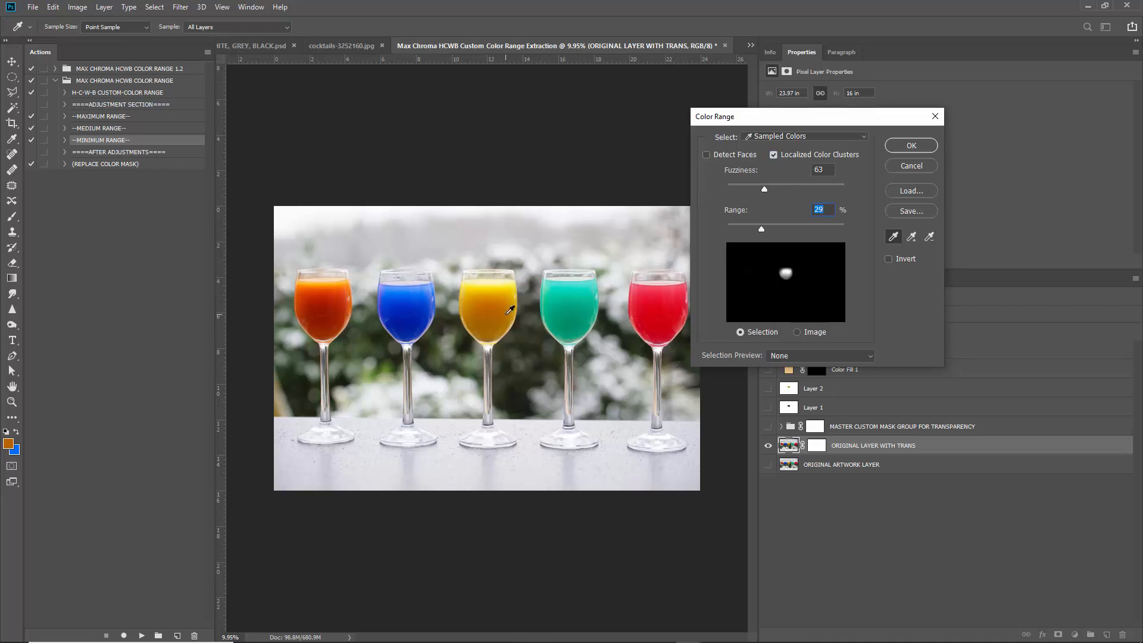
{"action": "left_click_drag", "start_coordinate": [764, 188], "coordinate": [805, 191]}
{"action": "left_click_drag", "start_coordinate": [761, 230], "coordinate": [748, 230]}
{"action": "left_click", "coordinate": [911, 146]}
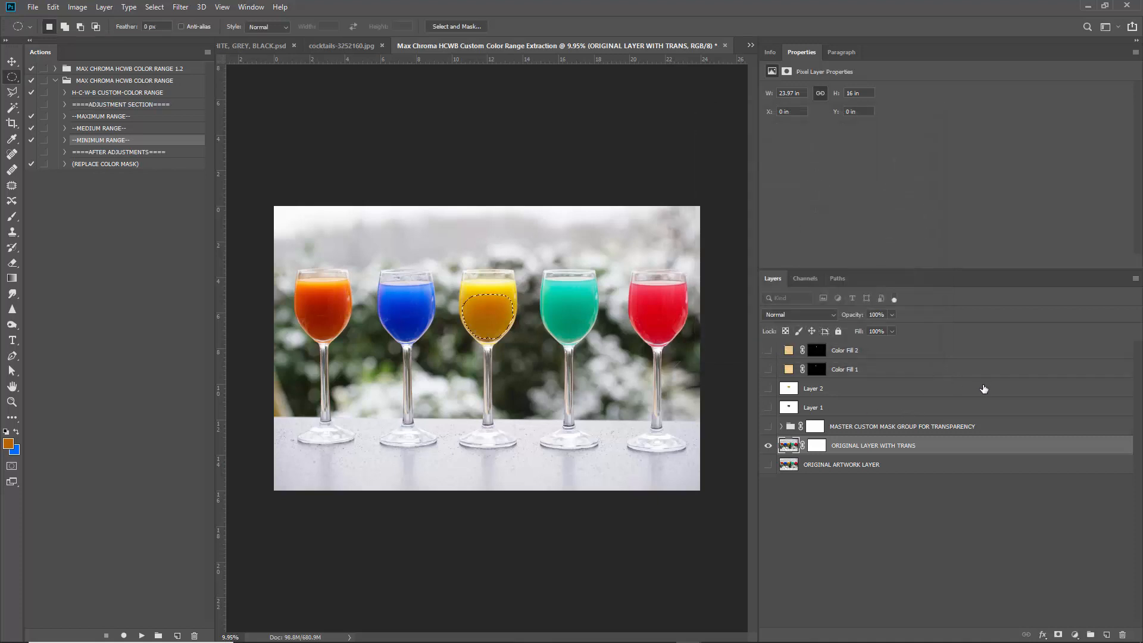
Add a new Layer 3, fill the selection with white, and deselect.
{"action": "left_click", "coordinate": [1107, 635]}
{"action": "key", "text": "shift+F5"}
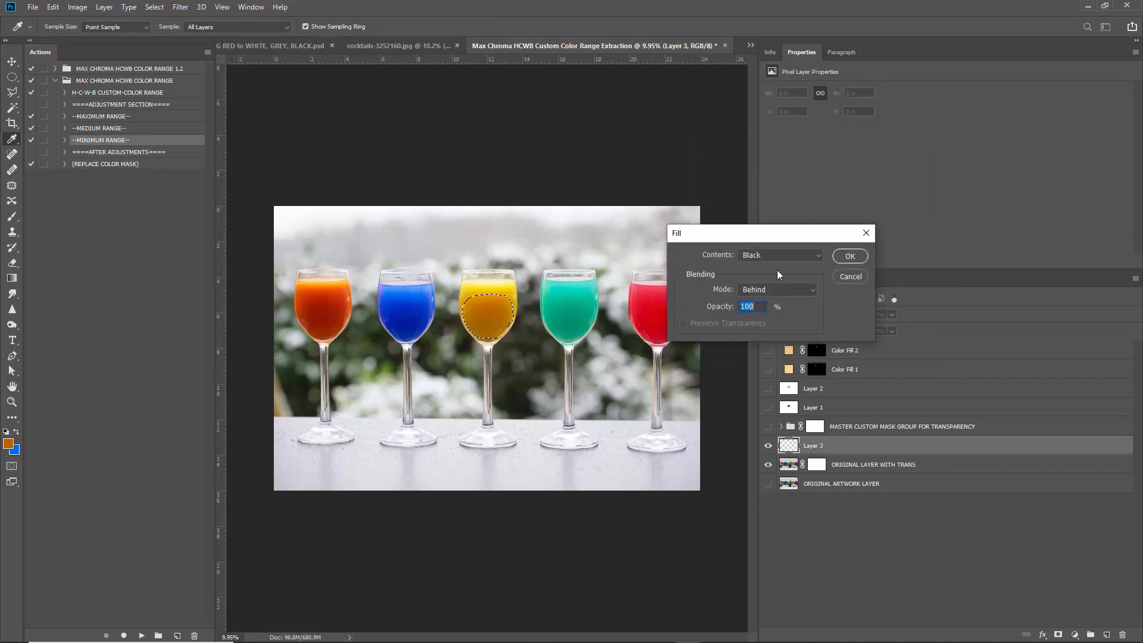
{"action": "left_click", "coordinate": [780, 255]}
{"action": "left_click", "coordinate": [762, 367]}
{"action": "left_click", "coordinate": [771, 291]}
{"action": "left_click", "coordinate": [774, 299]}
{"action": "key", "text": "Return"}
{"action": "key", "text": "m"}
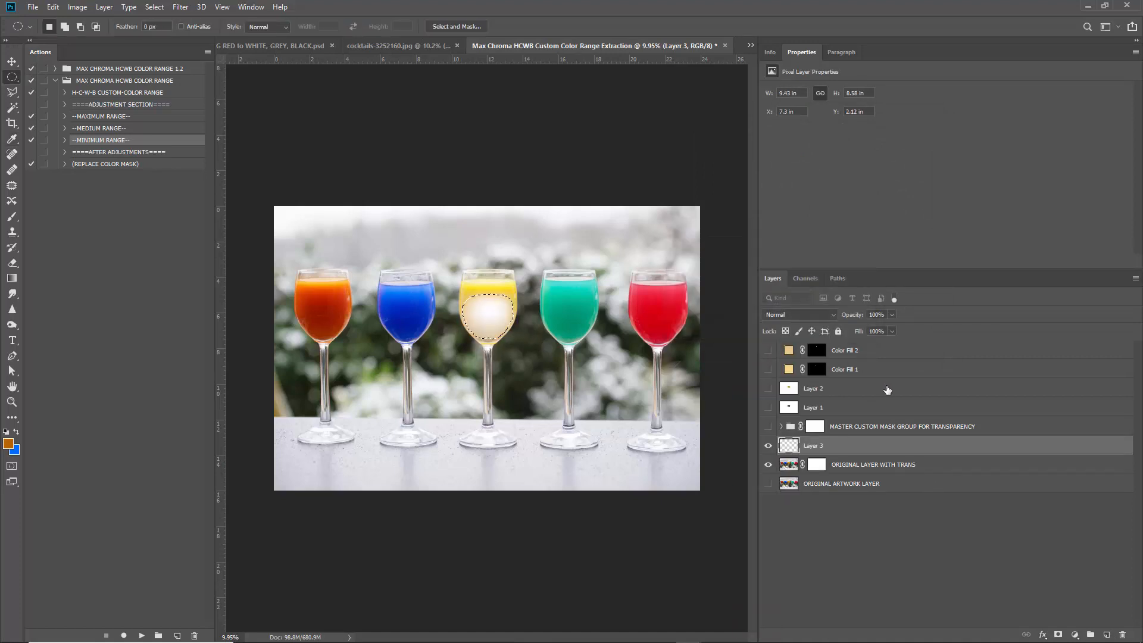
{"action": "key", "text": "ctrl+d"}
Fill the rest of Layer 3 with black in Behind mode.
{"action": "key", "text": "shift+F5"}
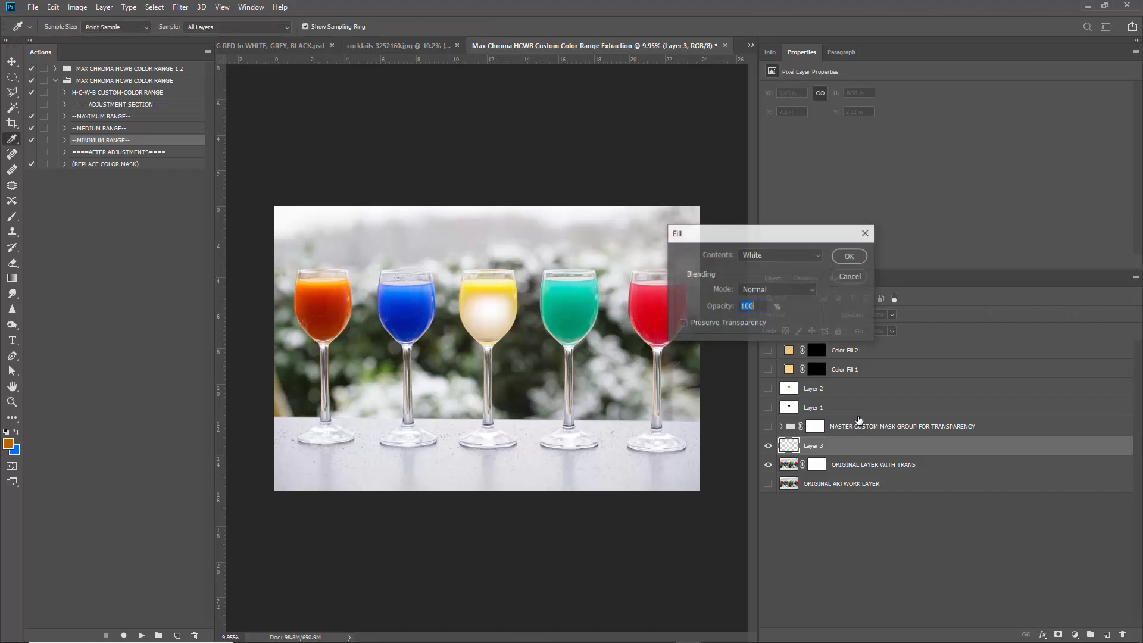
{"action": "left_click", "coordinate": [777, 255]}
{"action": "left_click", "coordinate": [764, 348]}
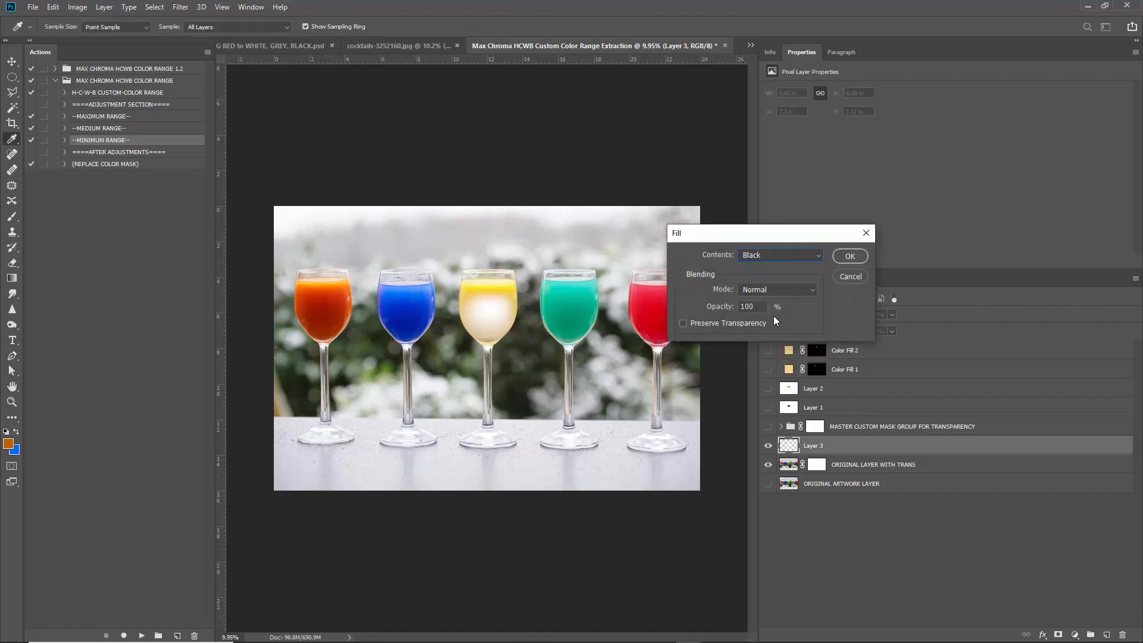
{"action": "left_click", "coordinate": [774, 289]}
{"action": "left_click", "coordinate": [774, 316]}
{"action": "key", "text": "Return"}
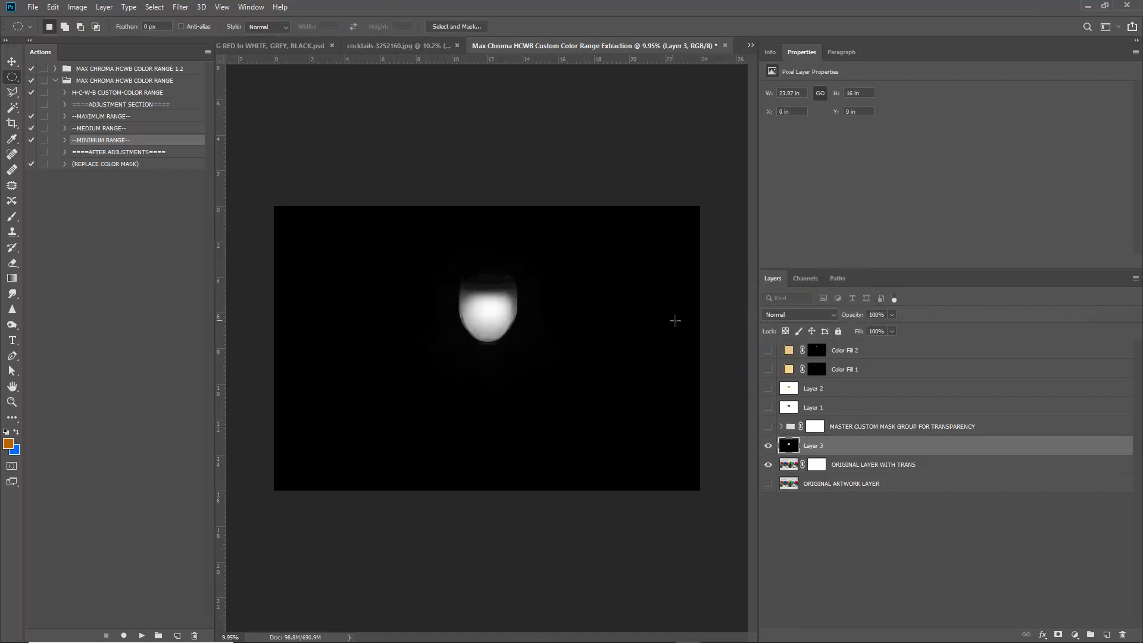
{"action": "scroll", "coordinate": [532, 305], "scroll_direction": "up", "scroll_amount": 5}
{"action": "scroll", "coordinate": [528, 262], "scroll_direction": "down", "scroll_amount": 4}
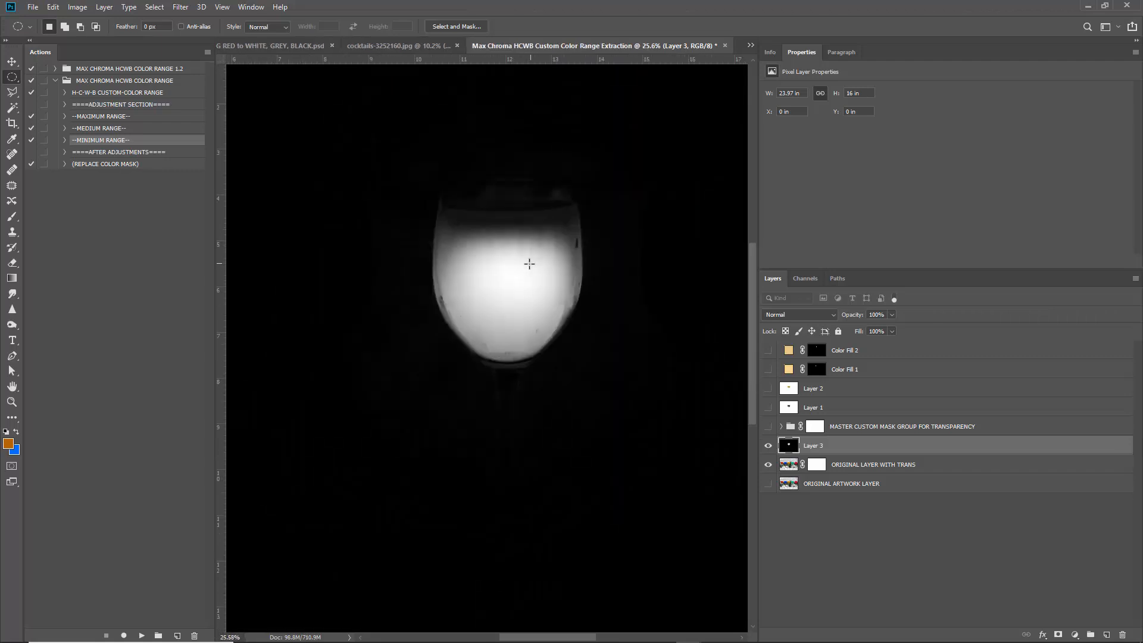
{"action": "scroll", "coordinate": [513, 289], "scroll_direction": "up", "scroll_amount": 5}
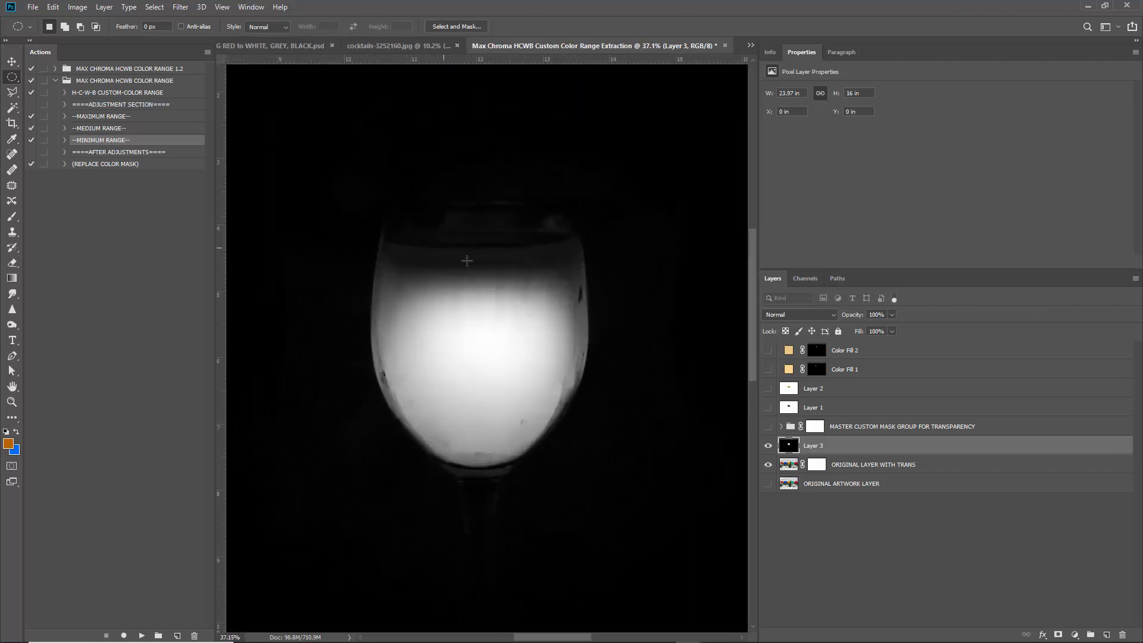
Hide Layer 3, select ORIGINAL LAYER WITH TRANS, and open Color Range with localized clusters off.
{"action": "left_click", "coordinate": [768, 448]}
{"action": "left_click", "coordinate": [793, 460]}
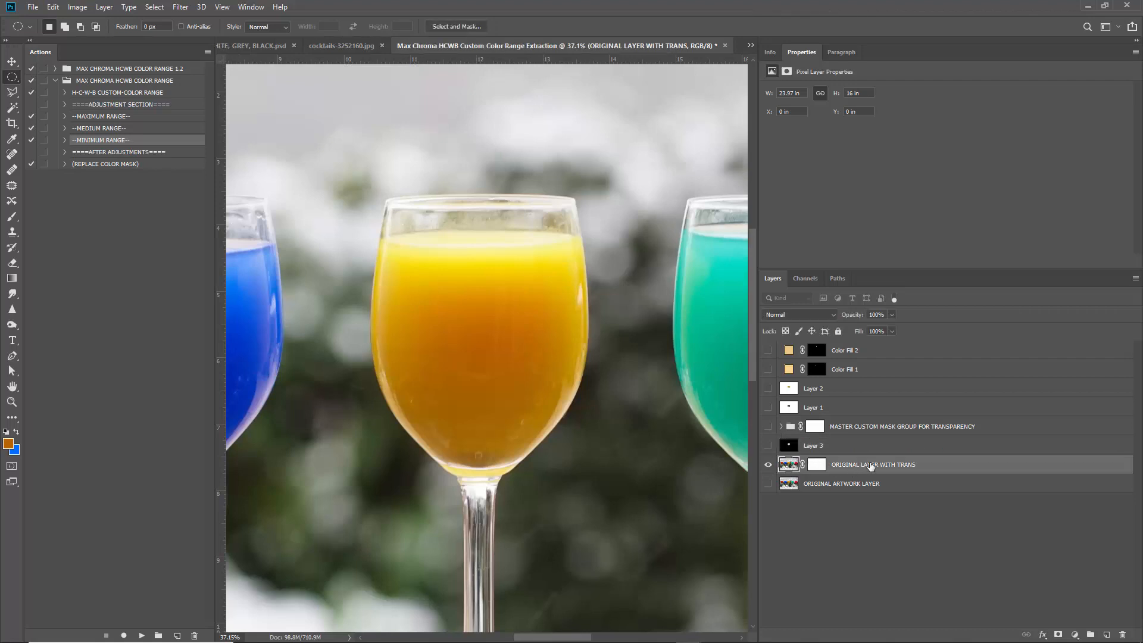
{"action": "left_click", "coordinate": [156, 7]}
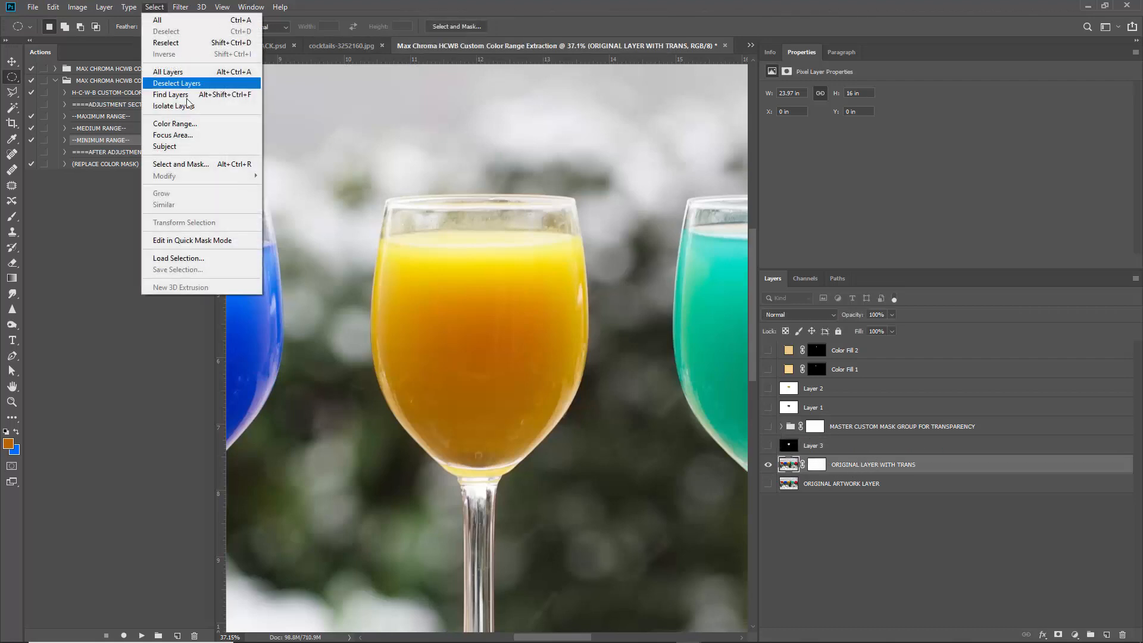
{"action": "left_click", "coordinate": [179, 125]}
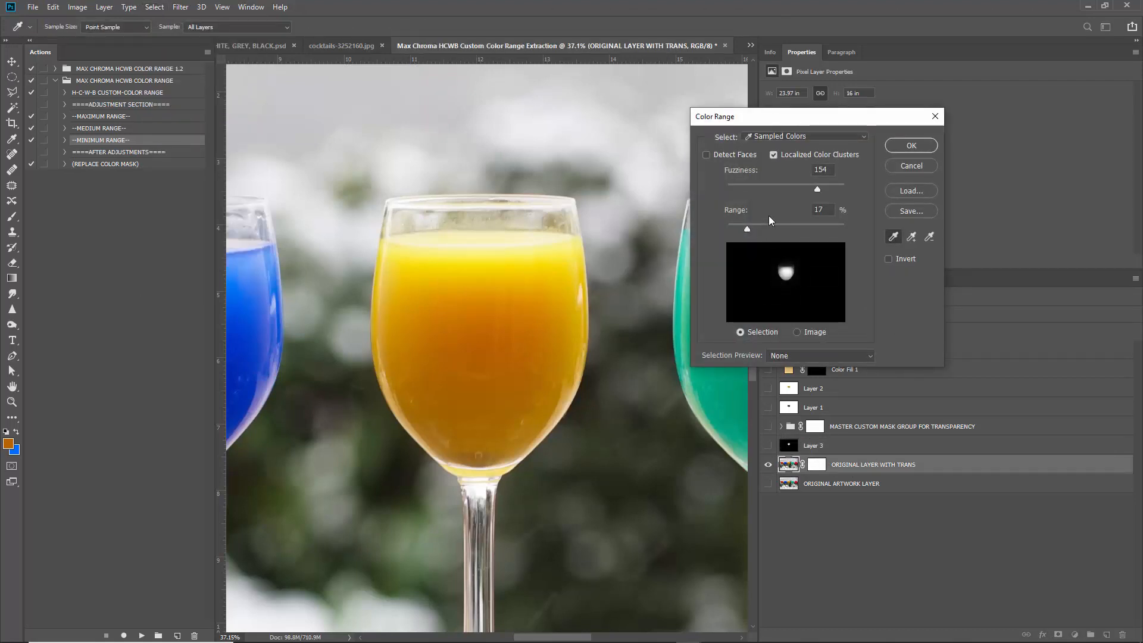
{"action": "left_click", "coordinate": [786, 156]}
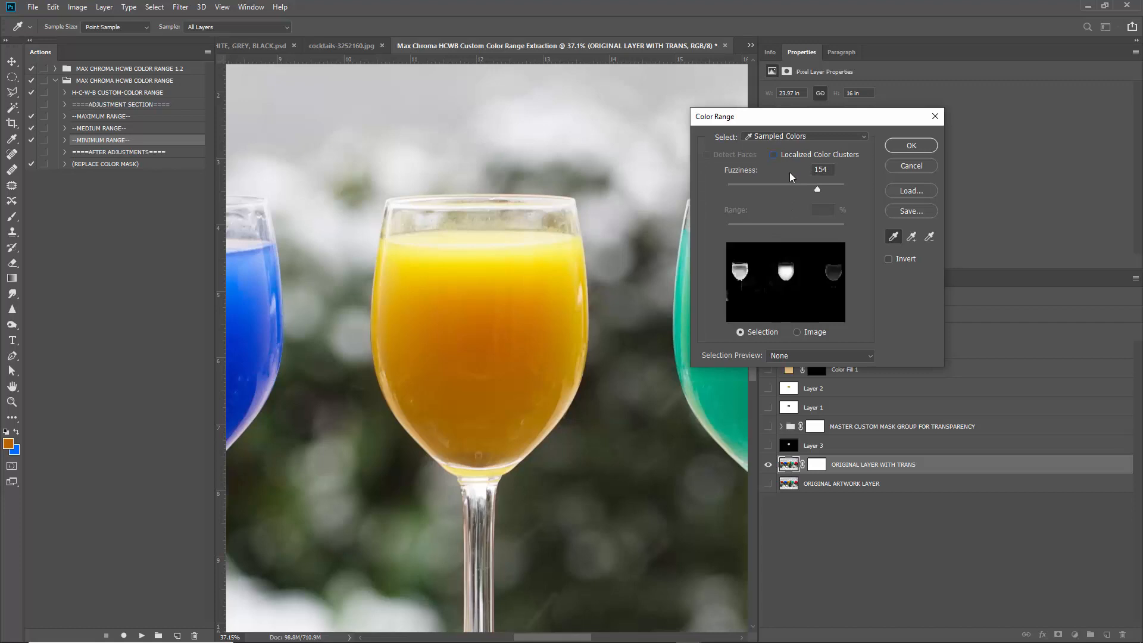
{"action": "left_click_drag", "start_coordinate": [801, 190], "coordinate": [751, 188]}
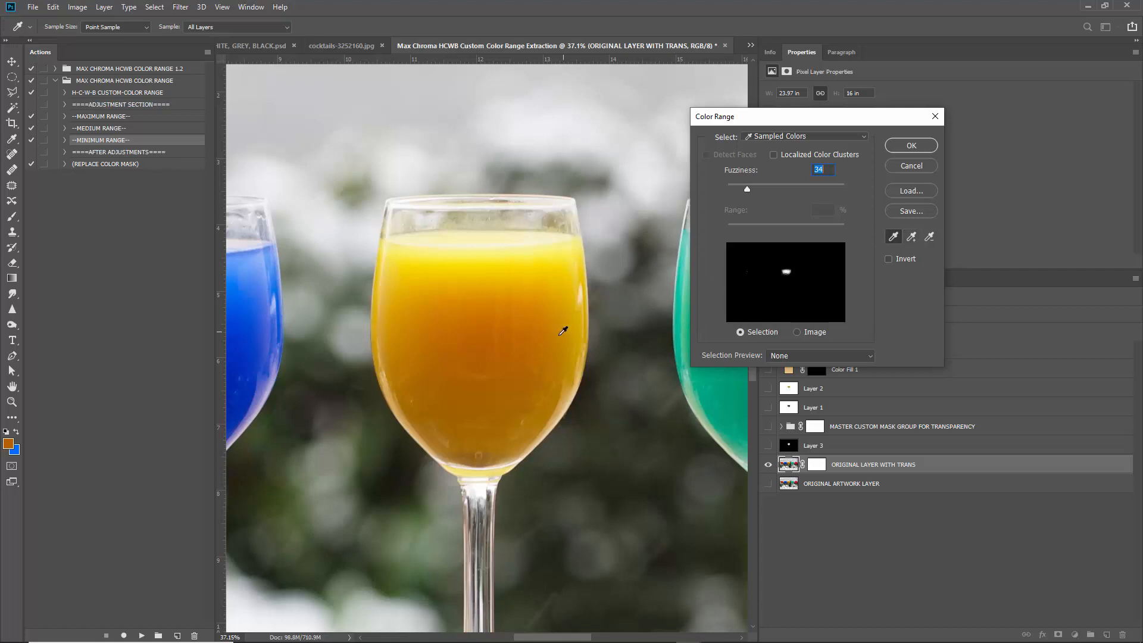
Sample the yellow juice, re-enable localized clusters, tune fuzziness and range, then add Layer 4.
{"action": "mouse_move", "coordinate": [491, 324]}
{"action": "left_mouse_down"}
{"action": "mouse_move", "coordinate": [487, 296]}
{"action": "mouse_move", "coordinate": [472, 293]}
{"action": "mouse_move", "coordinate": [477, 270]}
{"action": "mouse_move", "coordinate": [452, 269]}
{"action": "mouse_move", "coordinate": [451, 384]}
{"action": "left_mouse_up"}
{"action": "mouse_move", "coordinate": [533, 375]}
{"action": "left_mouse_down"}
{"action": "mouse_move", "coordinate": [556, 327]}
{"action": "mouse_move", "coordinate": [430, 294]}
{"action": "mouse_move", "coordinate": [476, 239]}
{"action": "mouse_move", "coordinate": [467, 236]}
{"action": "mouse_move", "coordinate": [487, 237]}
{"action": "left_mouse_up"}
{"action": "left_click_drag", "start_coordinate": [737, 188], "coordinate": [748, 189]}
{"action": "left_click", "coordinate": [800, 155]}
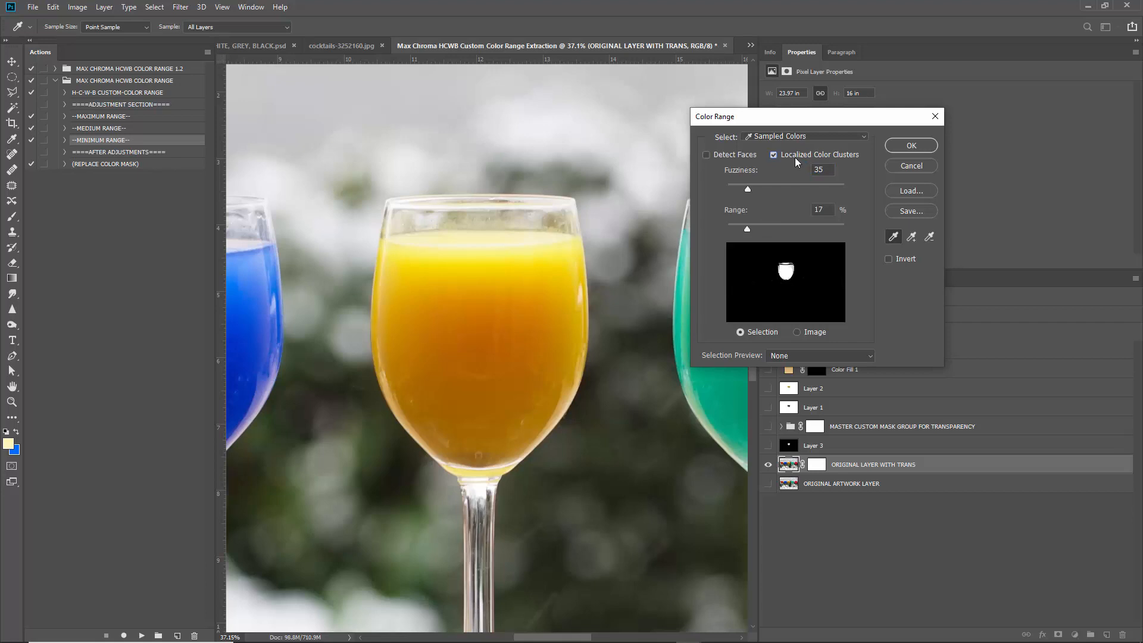
{"action": "mouse_move", "coordinate": [746, 227]}
{"action": "left_mouse_down"}
{"action": "mouse_move", "coordinate": [762, 227]}
{"action": "mouse_move", "coordinate": [728, 229]}
{"action": "mouse_move", "coordinate": [763, 229]}
{"action": "mouse_move", "coordinate": [749, 260]}
{"action": "mouse_move", "coordinate": [756, 230]}
{"action": "left_mouse_up"}
{"action": "mouse_move", "coordinate": [748, 189]}
{"action": "left_mouse_down"}
{"action": "mouse_move", "coordinate": [767, 190]}
{"action": "mouse_move", "coordinate": [754, 191]}
{"action": "left_mouse_up"}
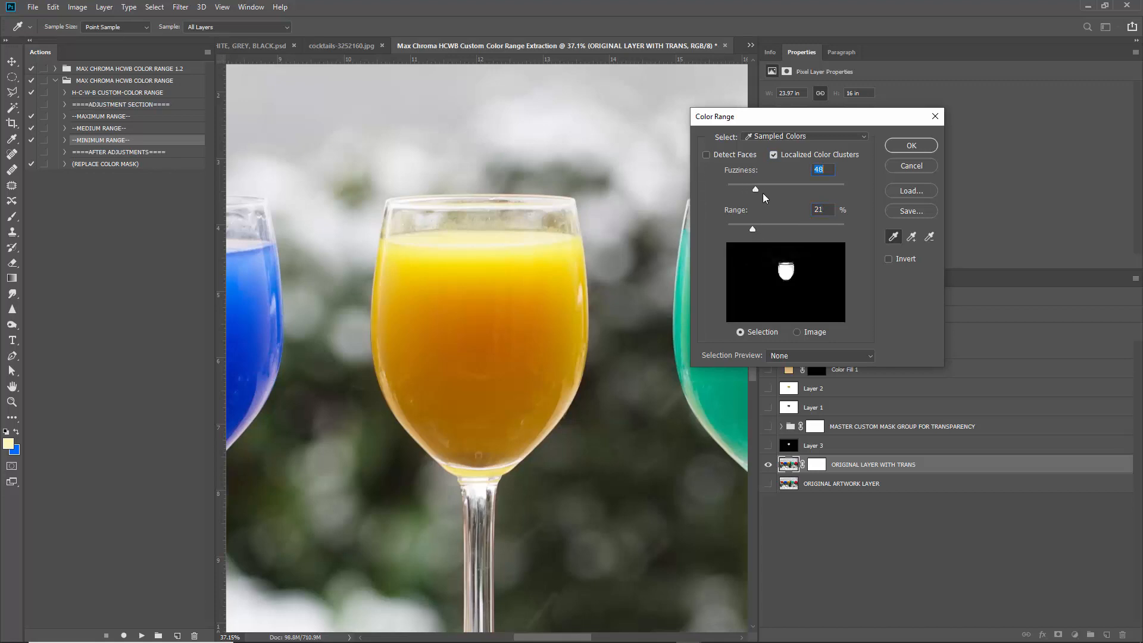
{"action": "left_click", "coordinate": [901, 145]}
{"action": "key", "text": "m"}
{"action": "left_click", "coordinate": [1106, 635]}
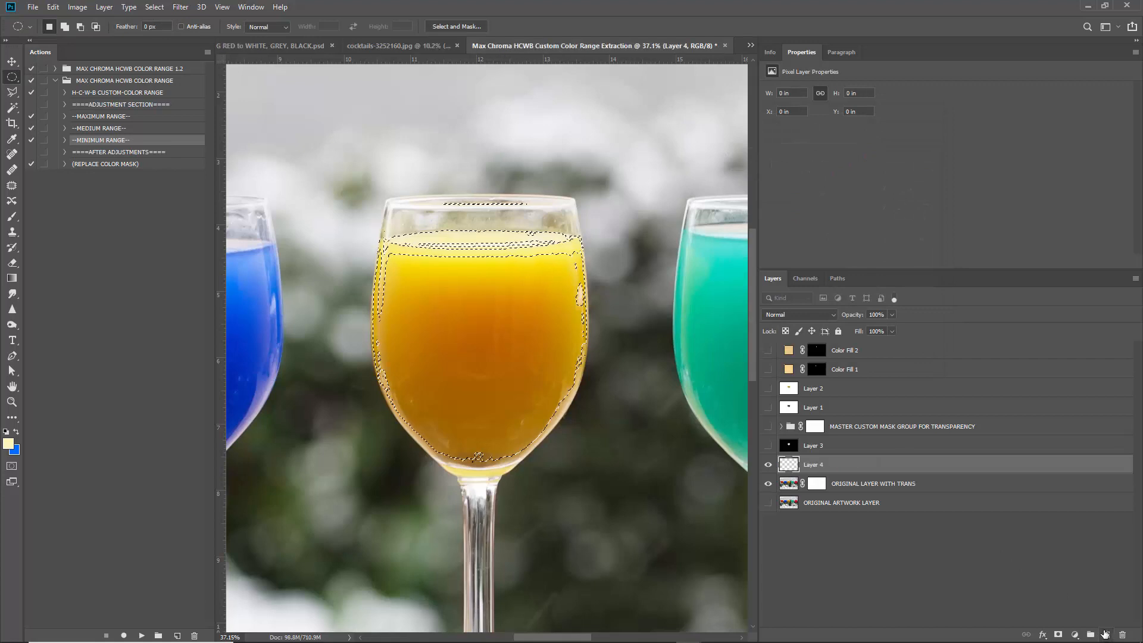
Fill the juice selection on Layer 4 with white in Normal mode.
{"action": "key", "text": "shift+F5"}
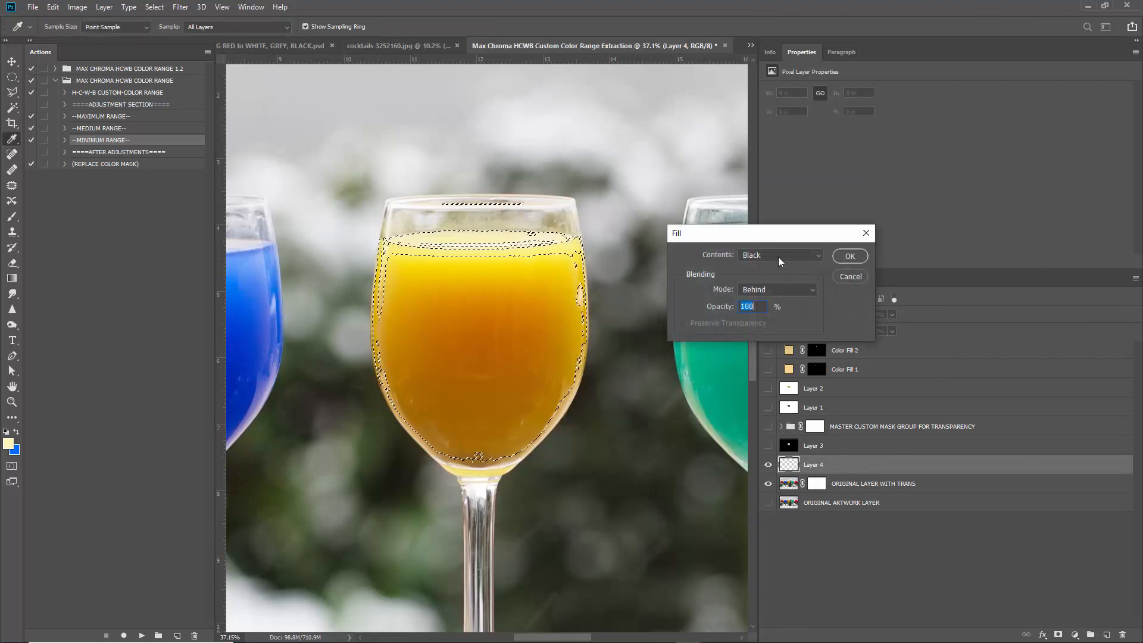
{"action": "left_click", "coordinate": [777, 256]}
{"action": "left_click", "coordinate": [765, 367]}
{"action": "left_click", "coordinate": [774, 292]}
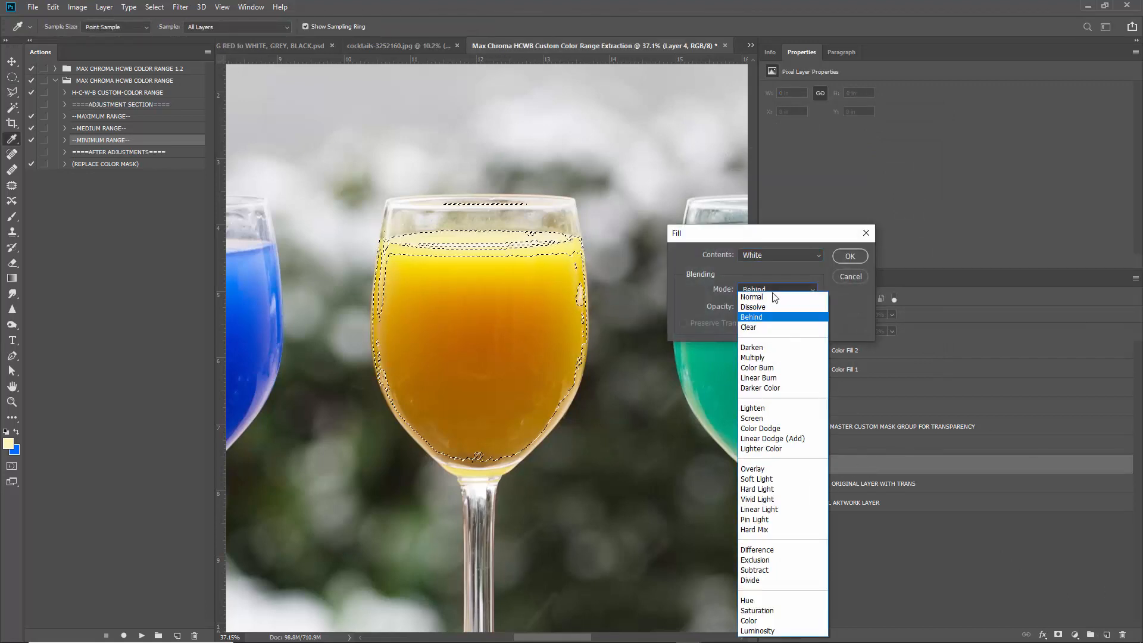
{"action": "left_click", "coordinate": [774, 296]}
{"action": "key", "text": "Return"}
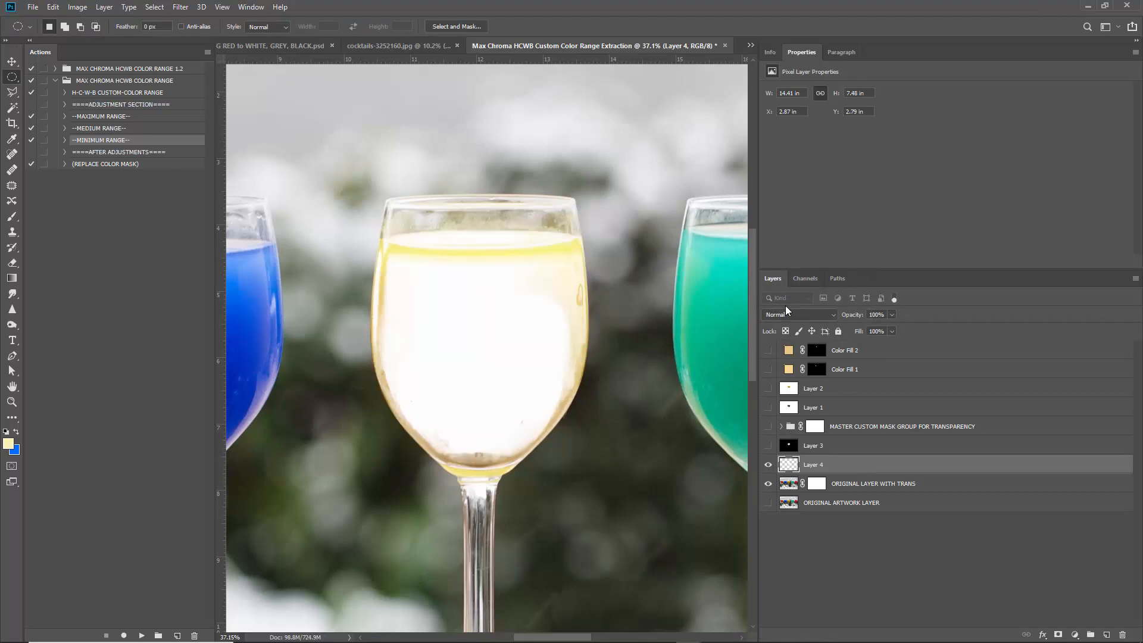
Fill the rest of Layer 4 black in Behind mode, then hide Layer 4.
{"action": "key", "text": "shift+F5"}
{"action": "left_click", "coordinate": [780, 255]}
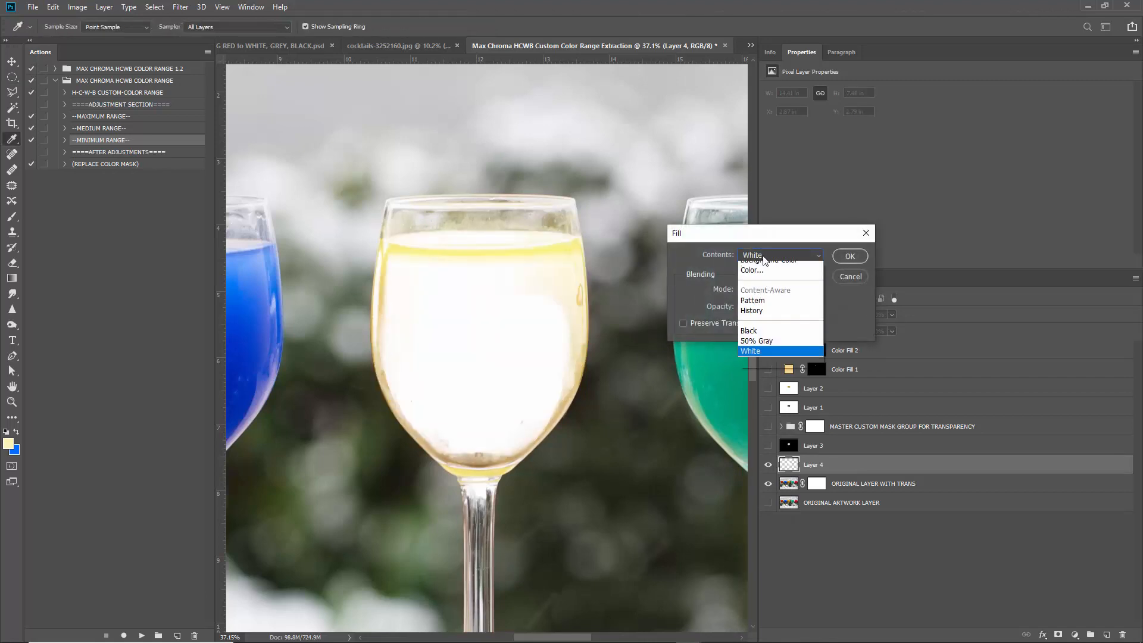
{"action": "left_click", "coordinate": [762, 348]}
{"action": "left_click", "coordinate": [812, 289]}
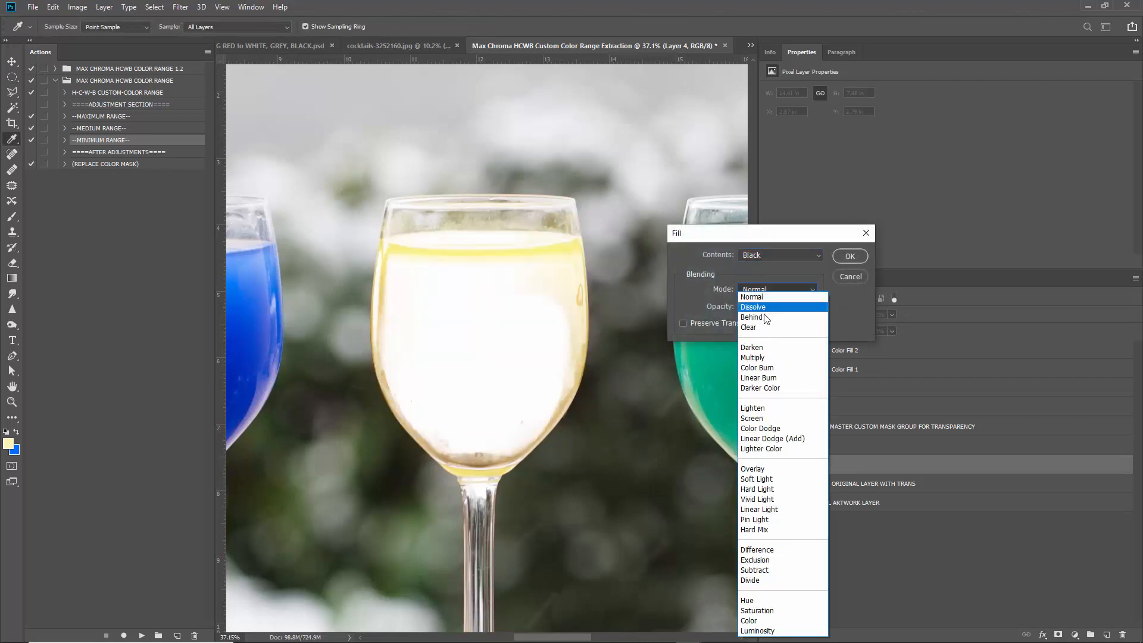
{"action": "left_click", "coordinate": [815, 310]}
{"action": "key", "text": "Return"}
{"action": "key", "text": "m"}
{"action": "scroll", "coordinate": [595, 298], "scroll_direction": "down", "scroll_amount": 5}
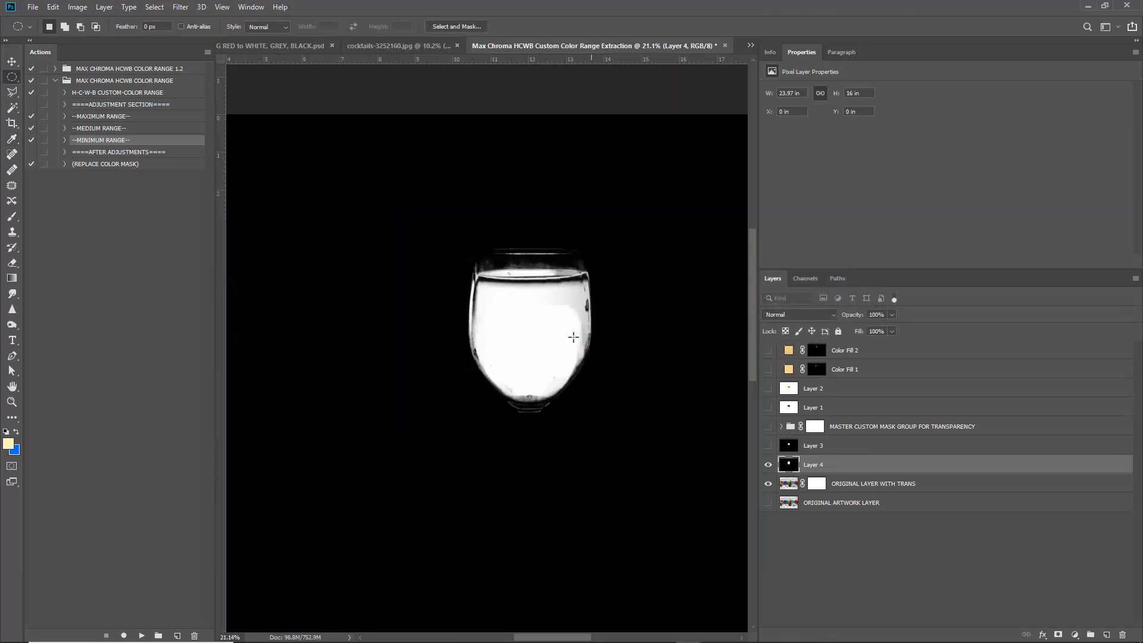
{"action": "scroll", "coordinate": [525, 356], "scroll_direction": "down", "scroll_amount": 2}
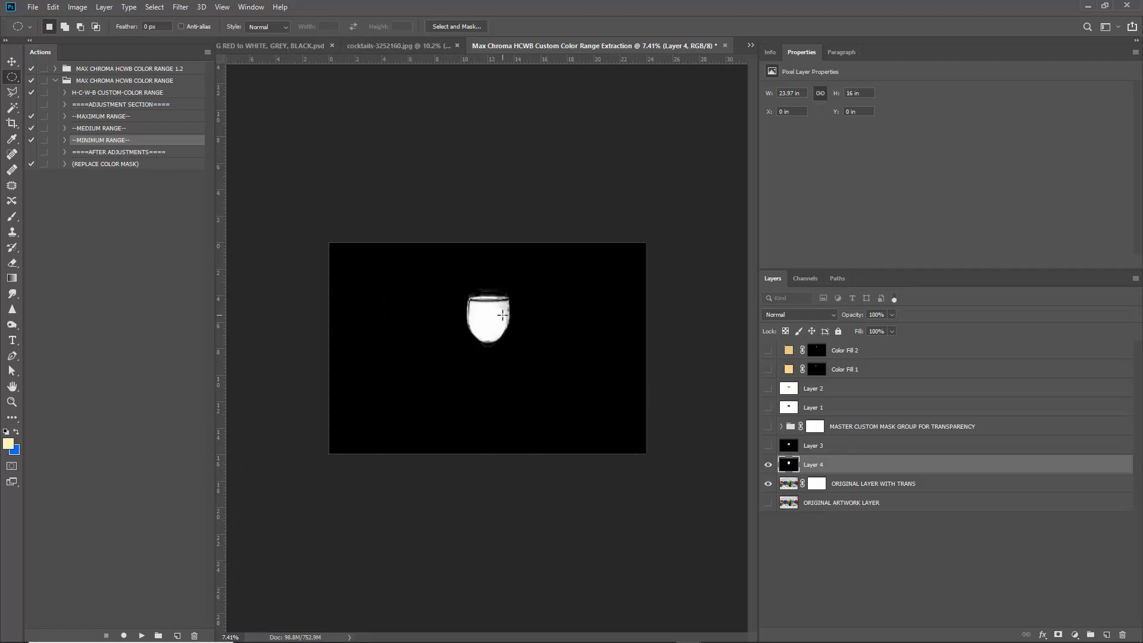
{"action": "scroll", "coordinate": [464, 325], "scroll_direction": "up", "scroll_amount": 2}
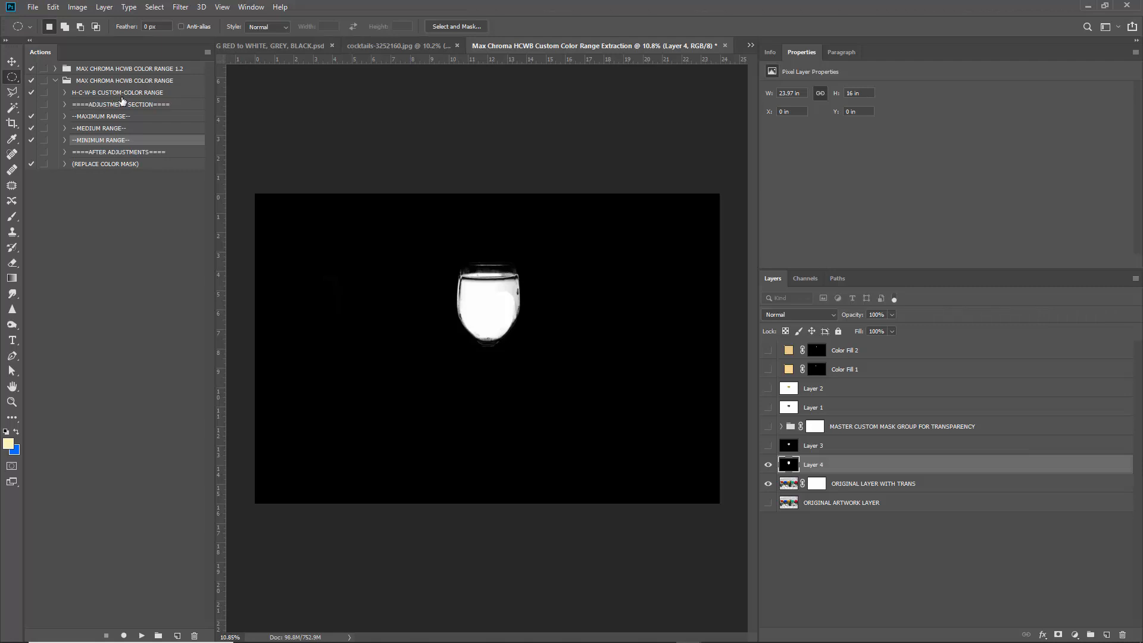
{"action": "left_click", "coordinate": [768, 465]}
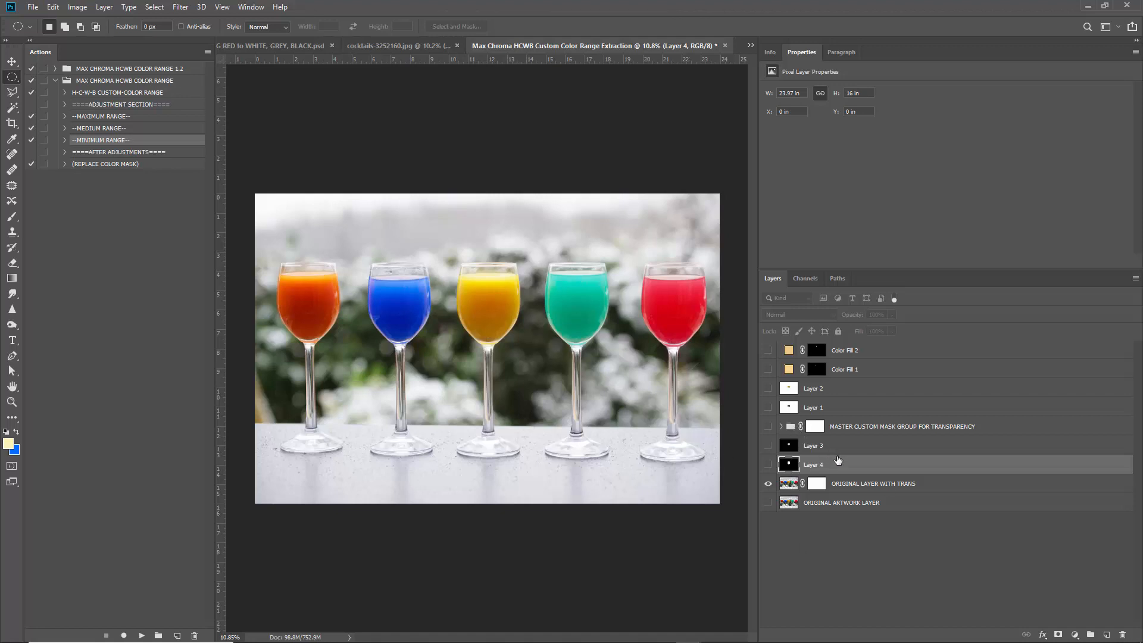
On ORIGINAL LAYER WITH TRANS, Color Range-sample the blue drink, localized clusters off, Fuzziness 200.
{"action": "left_click", "coordinate": [876, 485]}
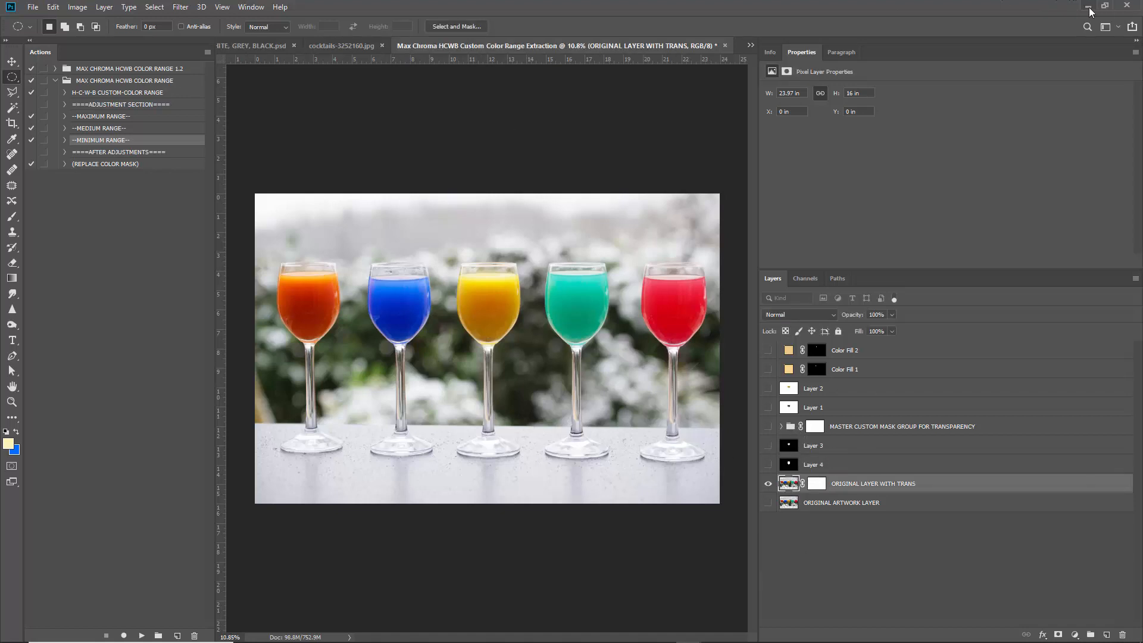
{"action": "left_click", "coordinate": [155, 8]}
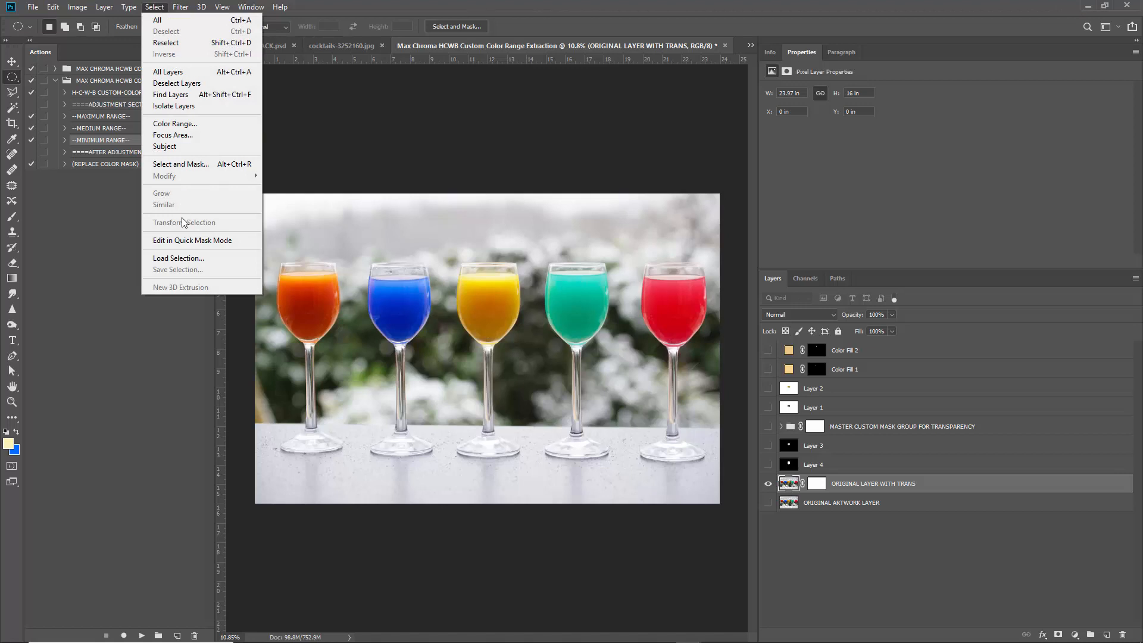
{"action": "left_click", "coordinate": [178, 125]}
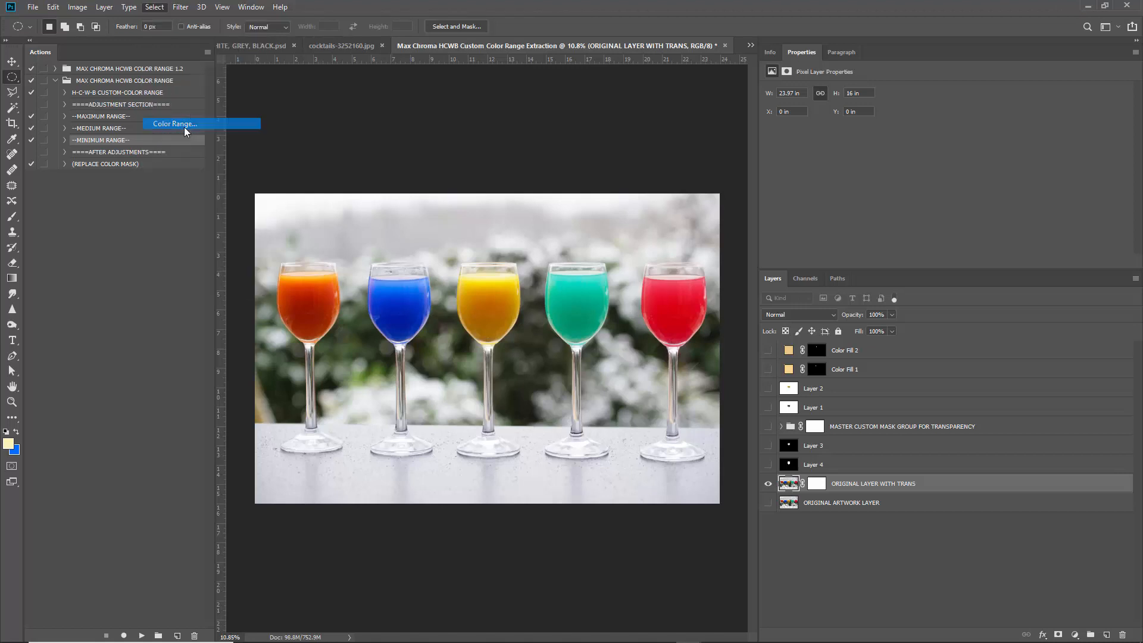
{"action": "left_click", "coordinate": [392, 305]}
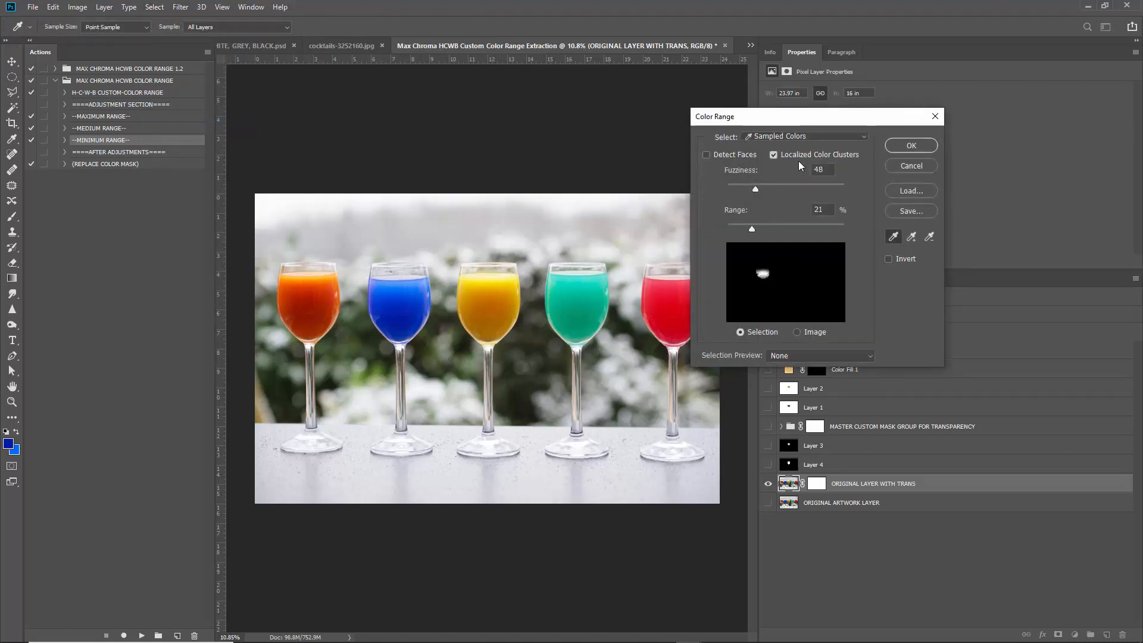
{"action": "left_click", "coordinate": [782, 155]}
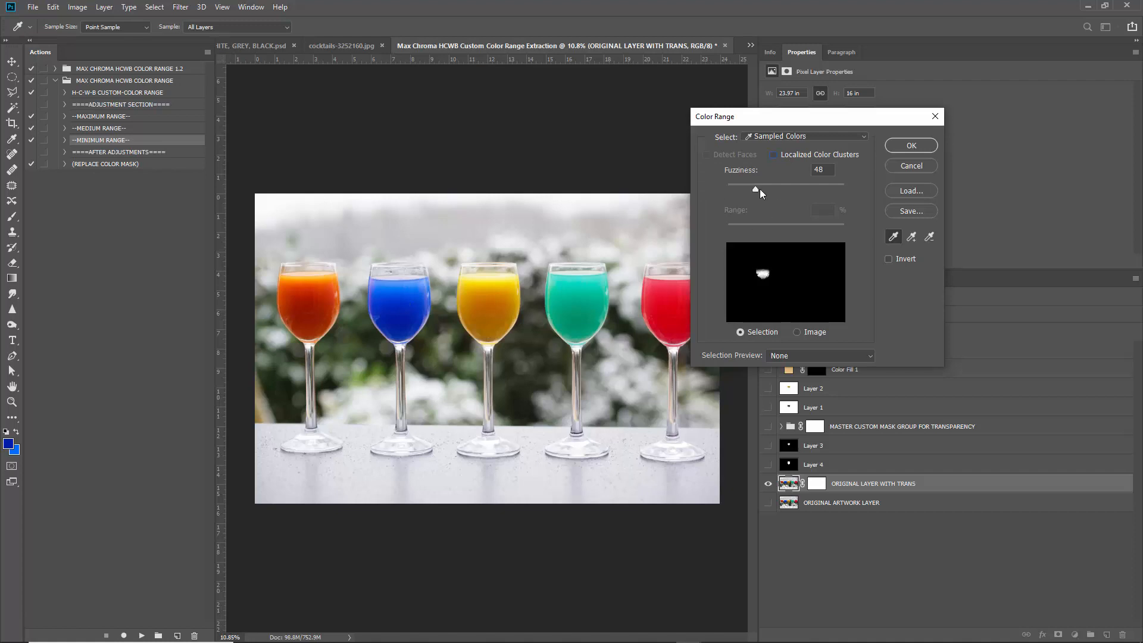
{"action": "left_click_drag", "start_coordinate": [760, 188], "coordinate": [851, 181]}
{"action": "left_click", "coordinate": [913, 145]}
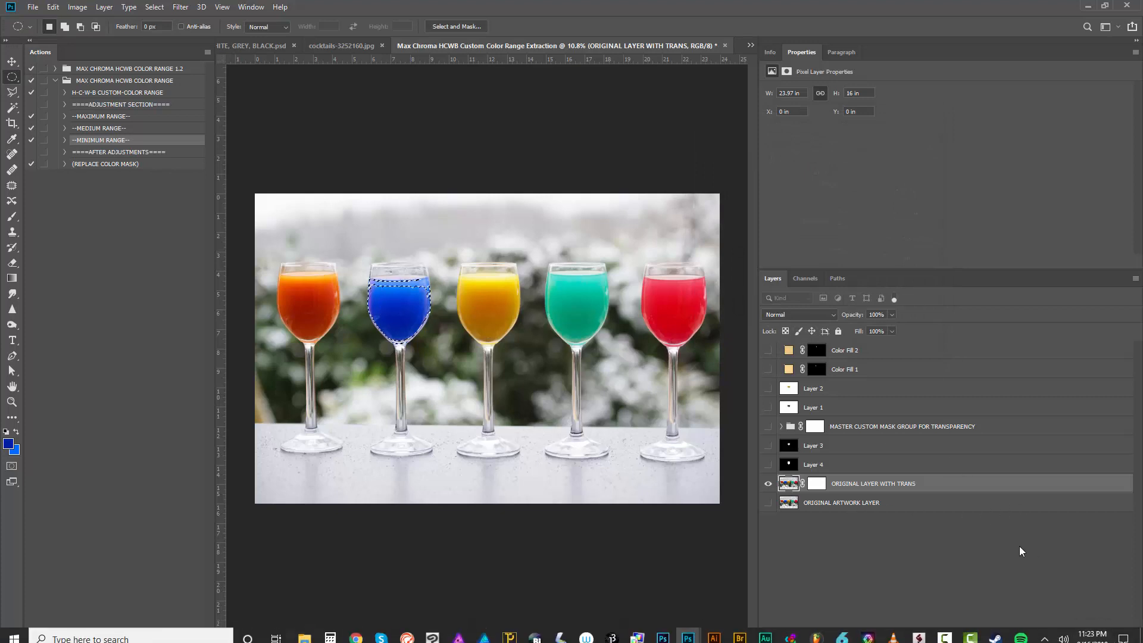
Try a Solid Color fill layer in blue and yellow shades, then cancel it.
{"action": "left_click", "coordinate": [1074, 635]}
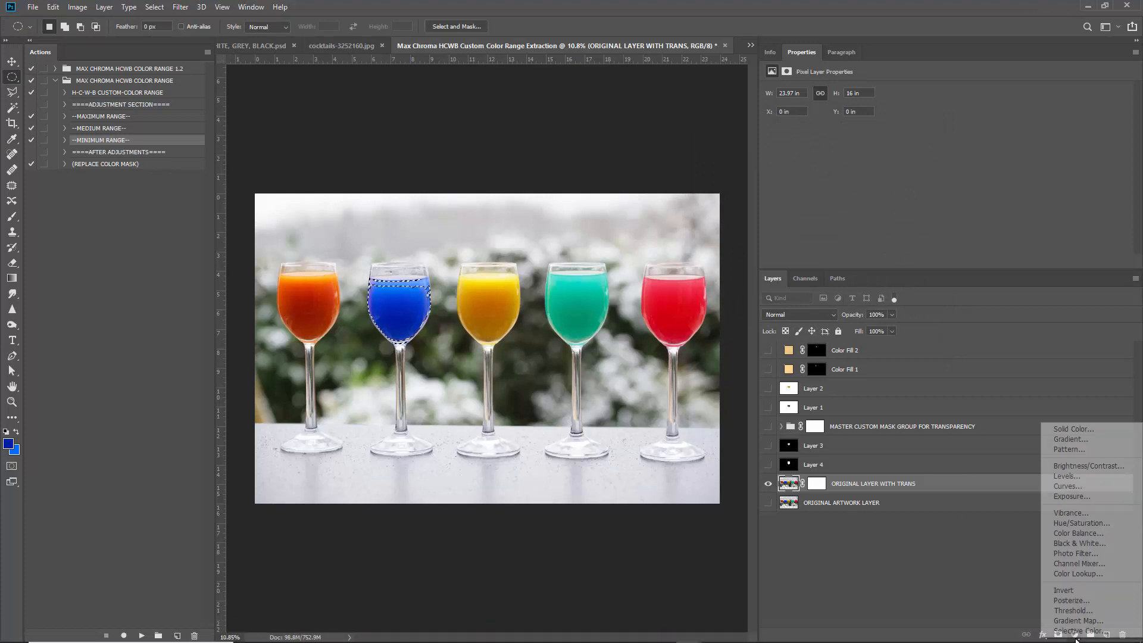
{"action": "left_click", "coordinate": [1083, 428]}
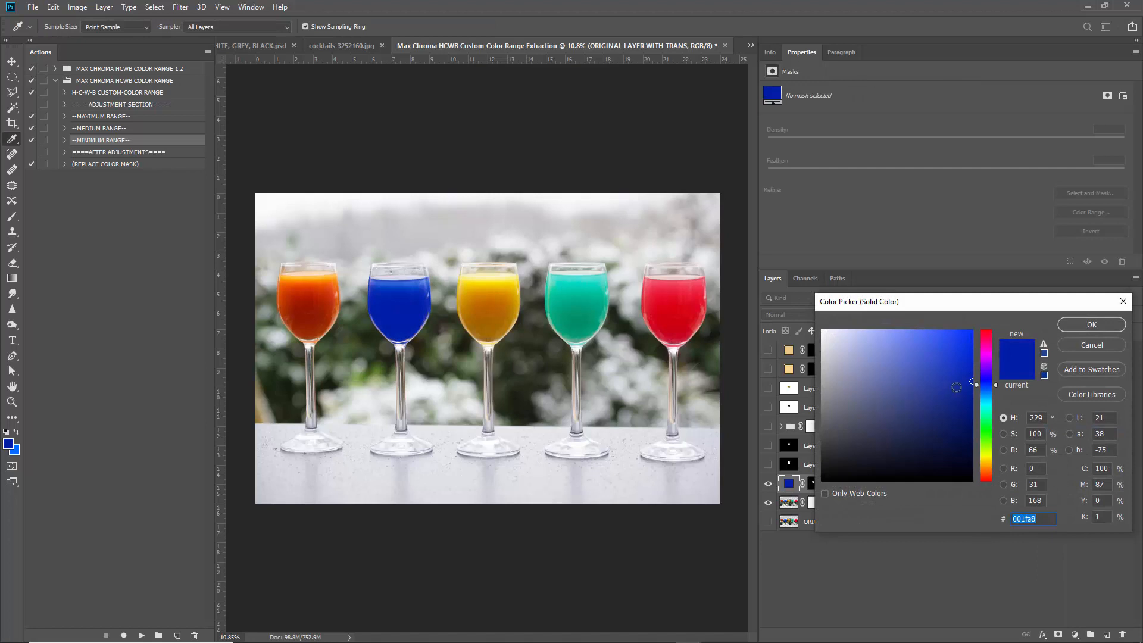
{"action": "left_click_drag", "start_coordinate": [957, 387], "coordinate": [989, 458]}
{"action": "left_click_drag", "start_coordinate": [938, 366], "coordinate": [908, 370]}
{"action": "left_click", "coordinate": [1101, 345]}
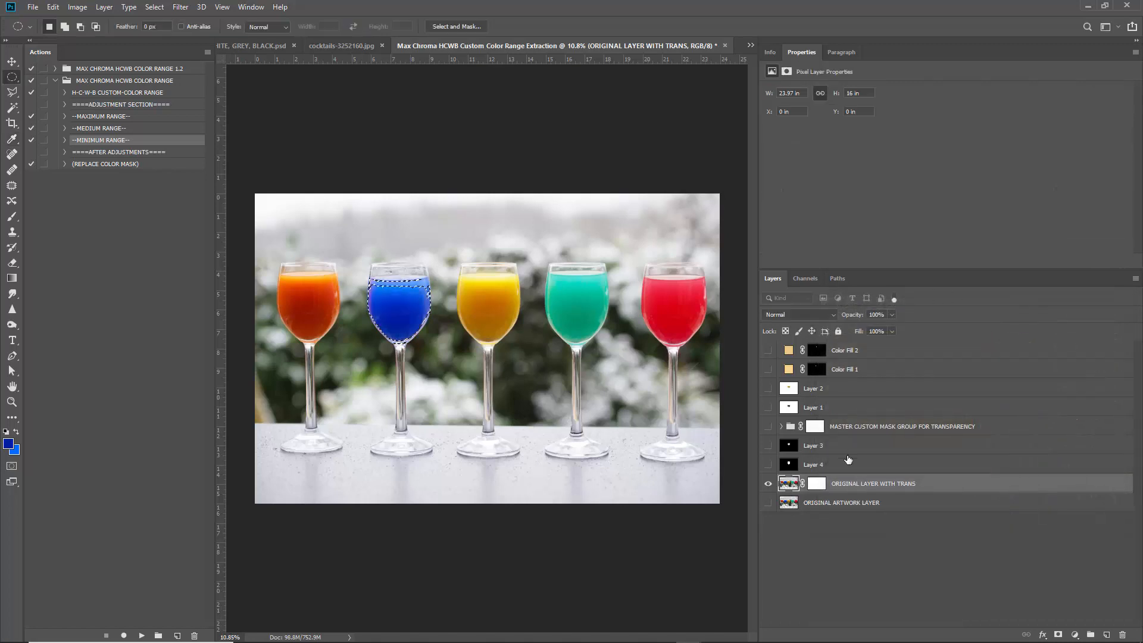
Add a Hue/Saturation adjustment layer masked to the blue glass, leaving Select and Mask unapplied.
{"action": "left_click", "coordinate": [1075, 635]}
{"action": "left_click", "coordinate": [1080, 521]}
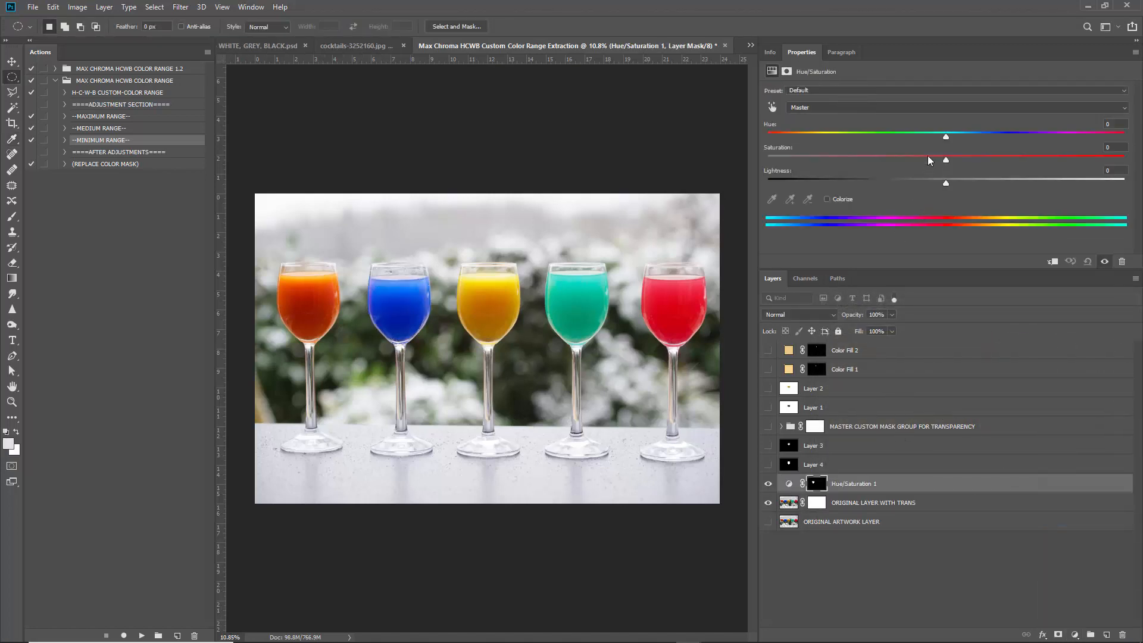
{"action": "mouse_move", "coordinate": [946, 136]}
{"action": "left_mouse_down"}
{"action": "mouse_move", "coordinate": [837, 141]}
{"action": "mouse_move", "coordinate": [923, 136]}
{"action": "mouse_move", "coordinate": [947, 158]}
{"action": "left_mouse_up"}
{"action": "double_click", "coordinate": [818, 486]}
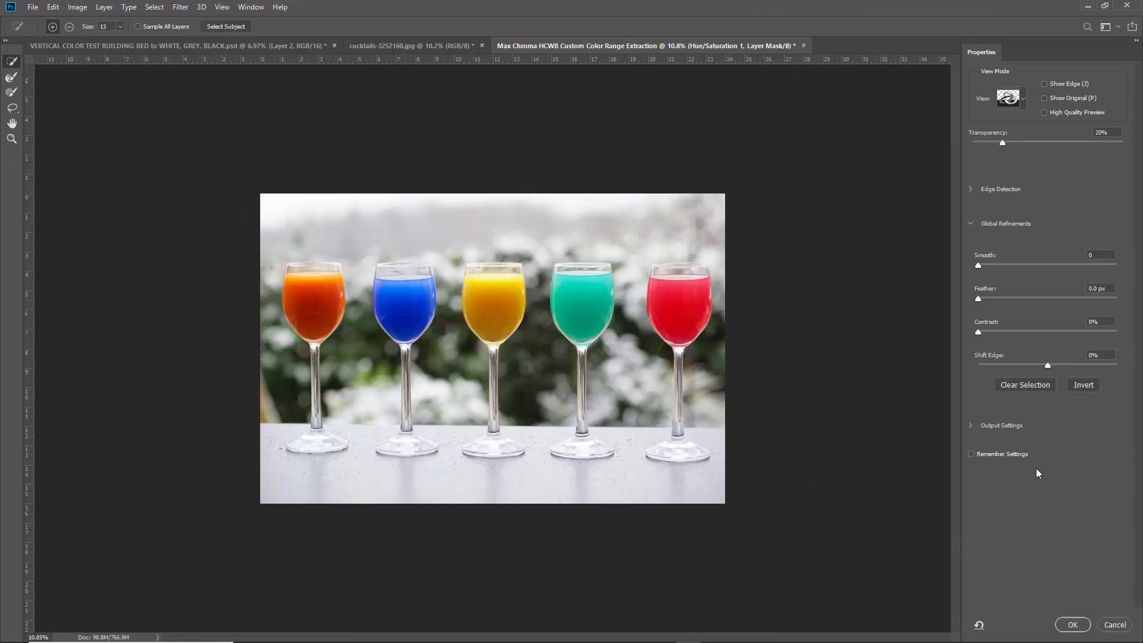
{"action": "left_click", "coordinate": [1113, 625]}
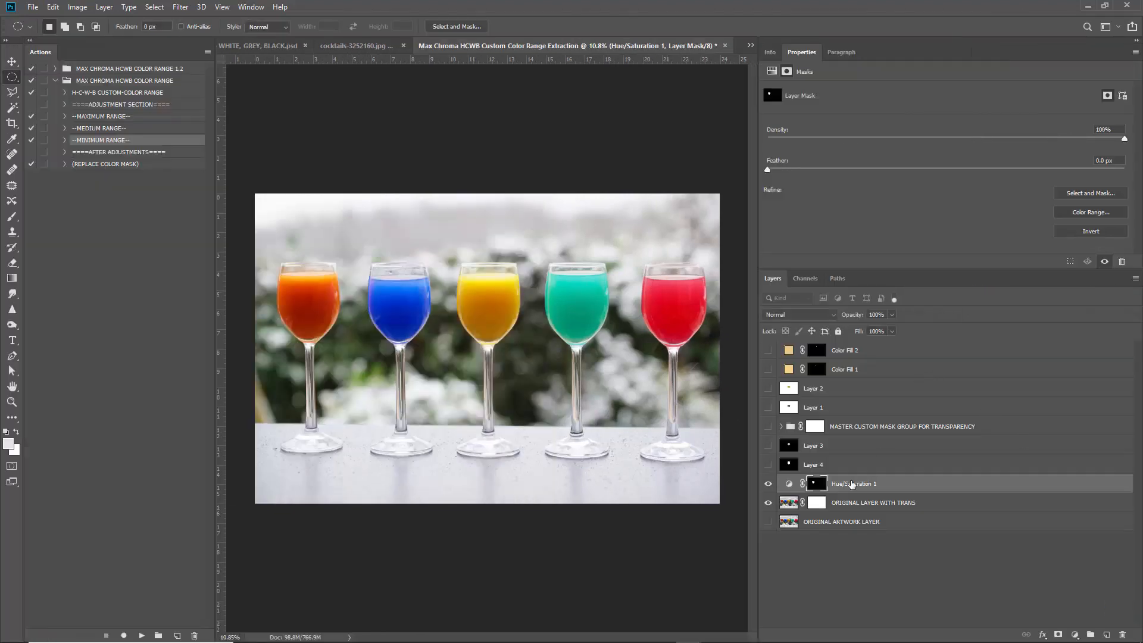
Inspect the Hue/Saturation 1 mask on its own via the Channels panel.
{"action": "left_click", "coordinate": [768, 502]}
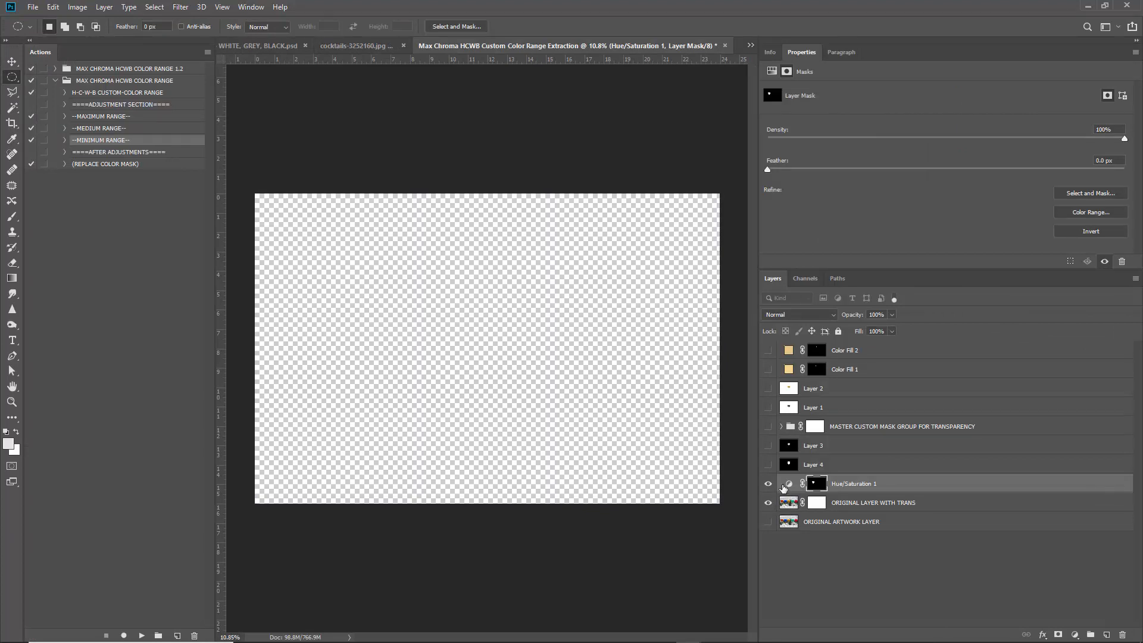
{"action": "left_click", "coordinate": [768, 503]}
{"action": "left_click", "coordinate": [813, 281]}
{"action": "left_click", "coordinate": [766, 450]}
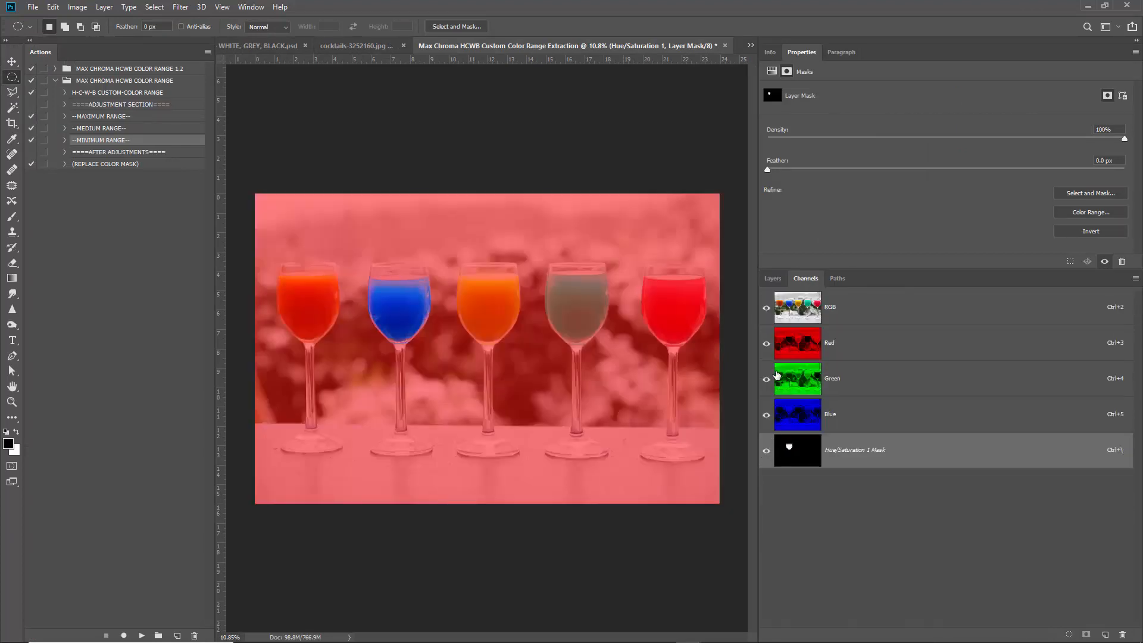
{"action": "left_click", "coordinate": [766, 449]}
{"action": "left_click", "coordinate": [772, 278]}
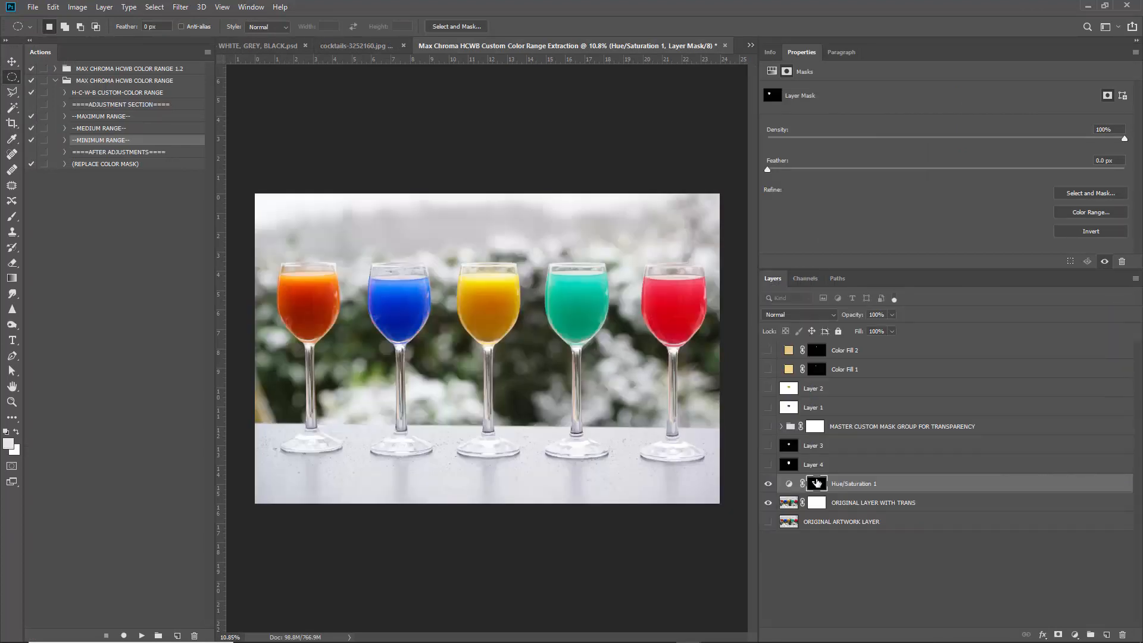
{"action": "left_click", "coordinate": [817, 485], "text": "alt"}
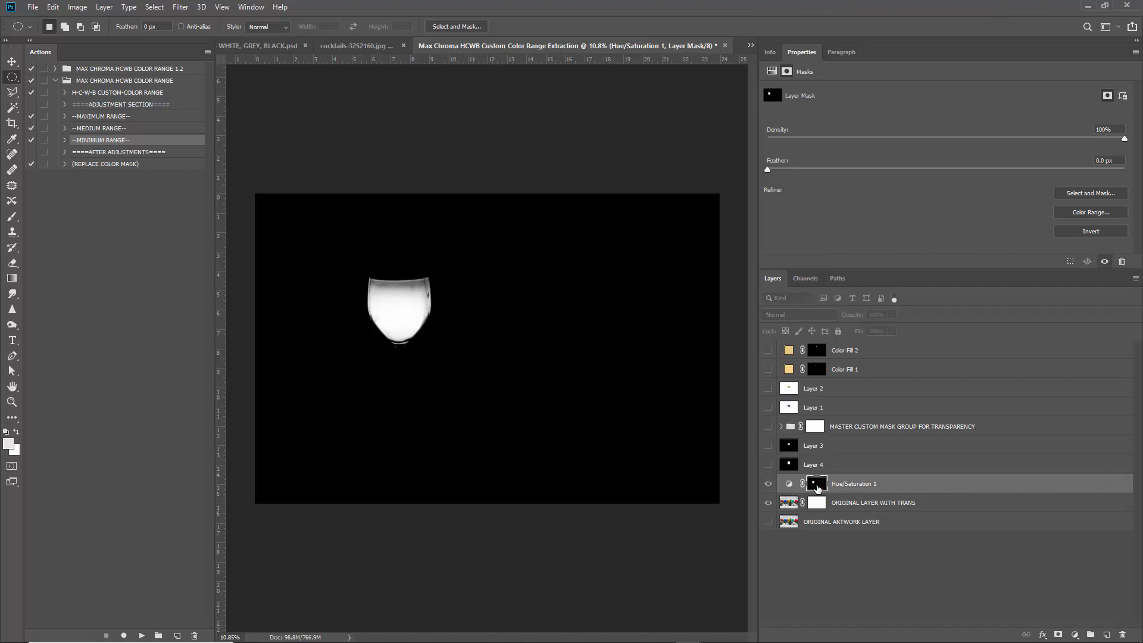
{"action": "left_click", "coordinate": [806, 278]}
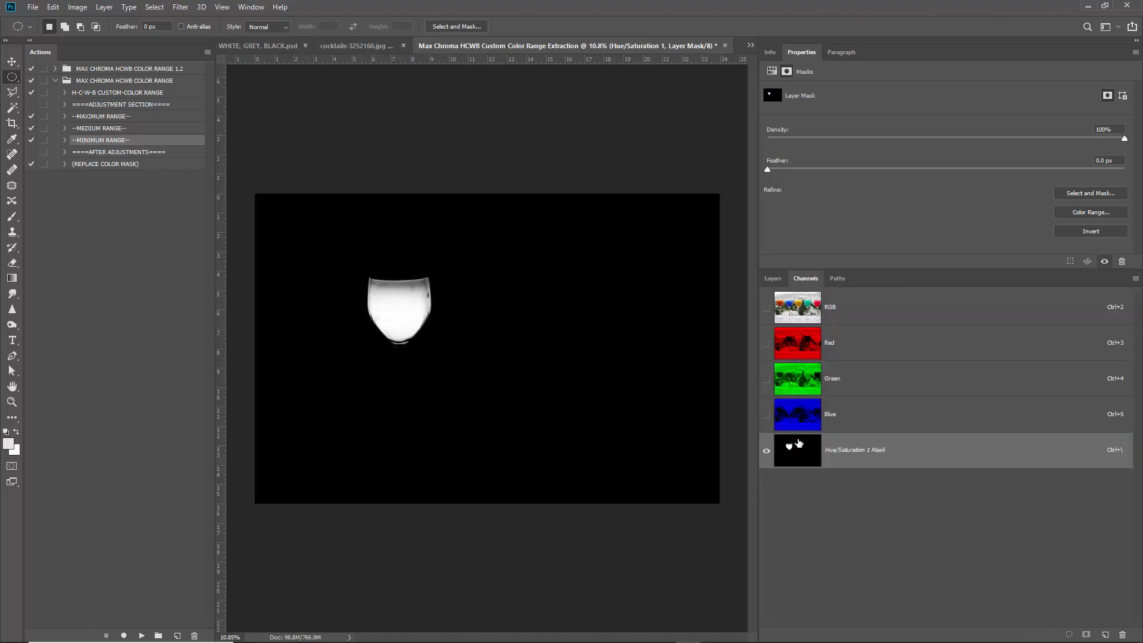
{"action": "left_click", "coordinate": [766, 450]}
{"action": "scroll", "coordinate": [411, 259], "scroll_direction": "up", "scroll_amount": 5}
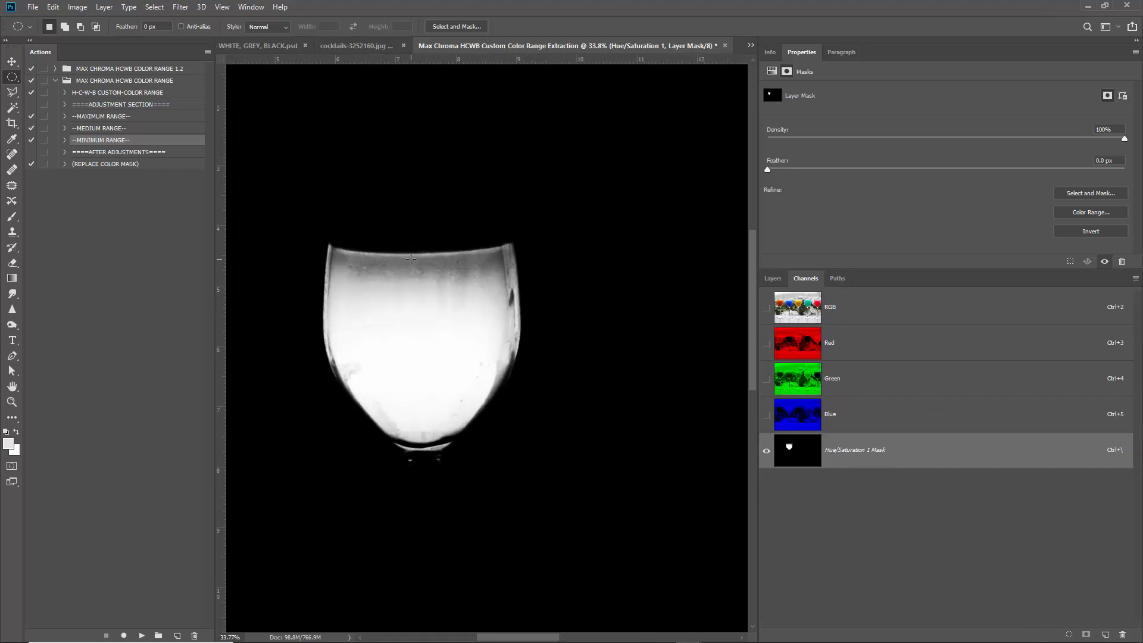
Brighten the mask with Levels, white input at 149, then return to the colour photo.
{"action": "key", "text": "ctrl+l"}
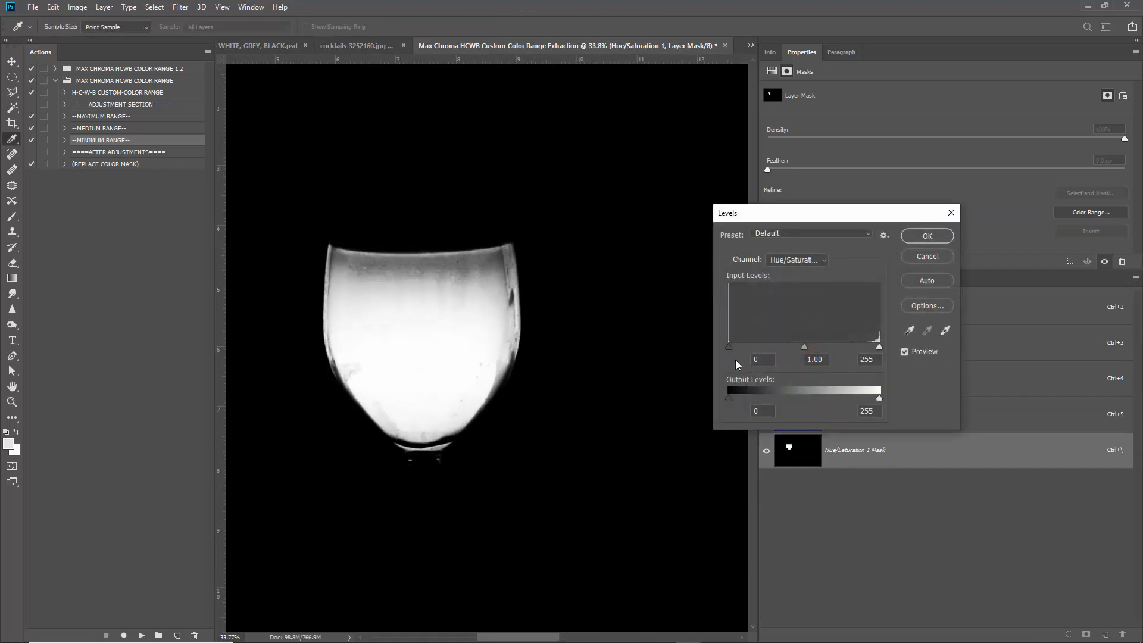
{"action": "mouse_move", "coordinate": [730, 348]}
{"action": "left_mouse_down"}
{"action": "mouse_move", "coordinate": [781, 347]}
{"action": "mouse_move", "coordinate": [728, 346]}
{"action": "left_mouse_up"}
{"action": "left_click_drag", "start_coordinate": [880, 347], "coordinate": [817, 348]}
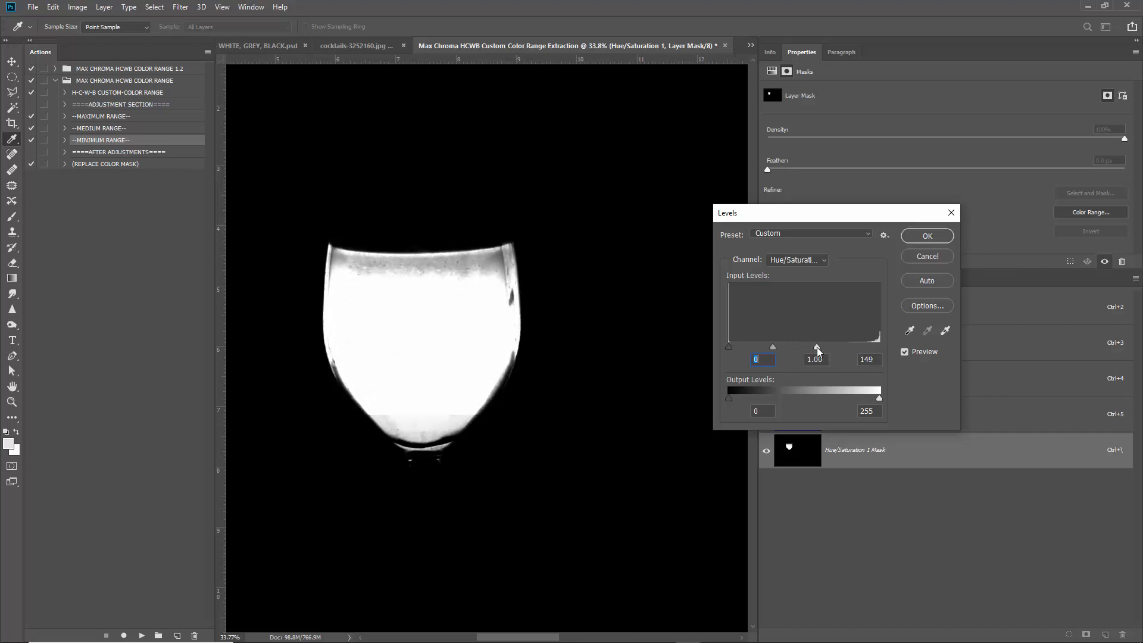
{"action": "key", "text": "Return"}
{"action": "key", "text": "ctrl+0"}
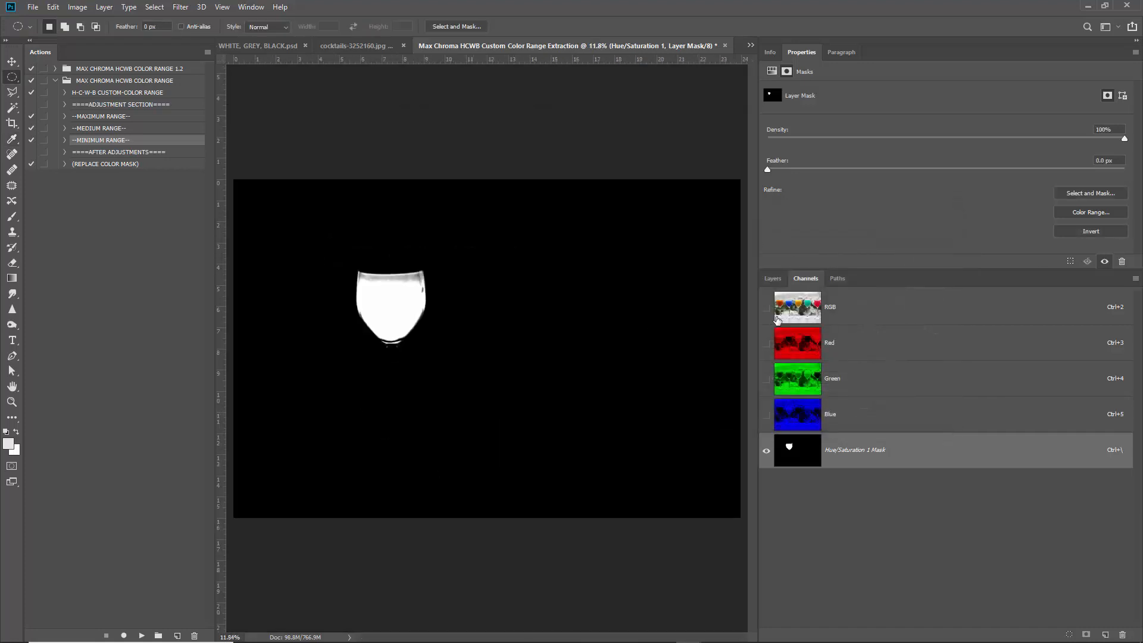
{"action": "left_click", "coordinate": [844, 308]}
{"action": "left_click", "coordinate": [779, 279]}
{"action": "left_click", "coordinate": [790, 483]}
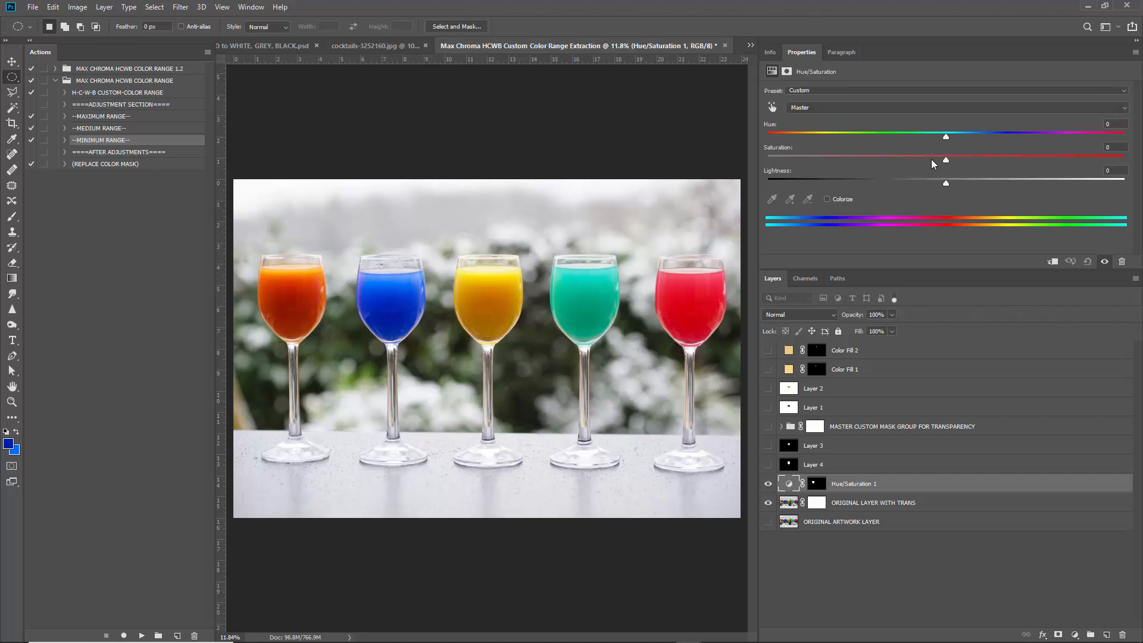
Preview saturation, hue and lightness shifts, settling at Hue -2, Saturation -1, Lightness -1.
{"action": "left_click_drag", "start_coordinate": [908, 160], "coordinate": [1051, 158]}
{"action": "left_click_drag", "start_coordinate": [1132, 162], "coordinate": [952, 137]}
{"action": "mouse_move", "coordinate": [959, 183]}
{"action": "left_mouse_down"}
{"action": "mouse_move", "coordinate": [1034, 192]}
{"action": "mouse_move", "coordinate": [943, 192]}
{"action": "left_mouse_up"}
{"action": "left_click_drag", "start_coordinate": [952, 137], "coordinate": [945, 138]}
{"action": "scroll", "coordinate": [414, 300], "scroll_direction": "down", "scroll_amount": 4}
{"action": "scroll", "coordinate": [373, 331], "scroll_direction": "up", "scroll_amount": 1}
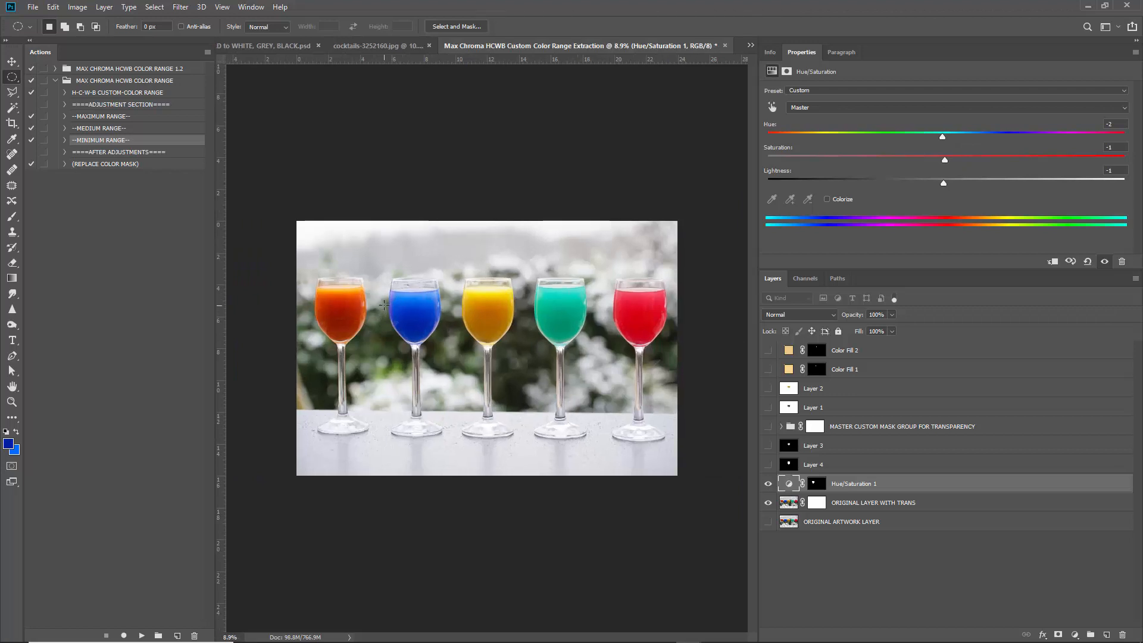
{"action": "left_click", "coordinate": [12, 61]}
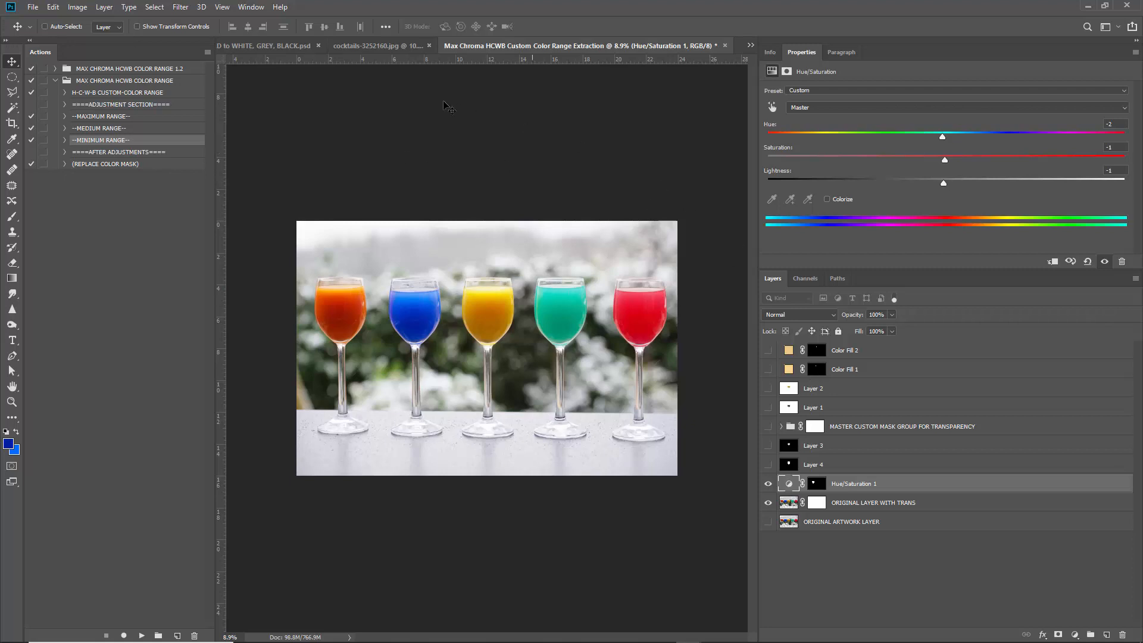
{"action": "left_click", "coordinate": [376, 46]}
{"action": "left_click", "coordinate": [359, 48]}
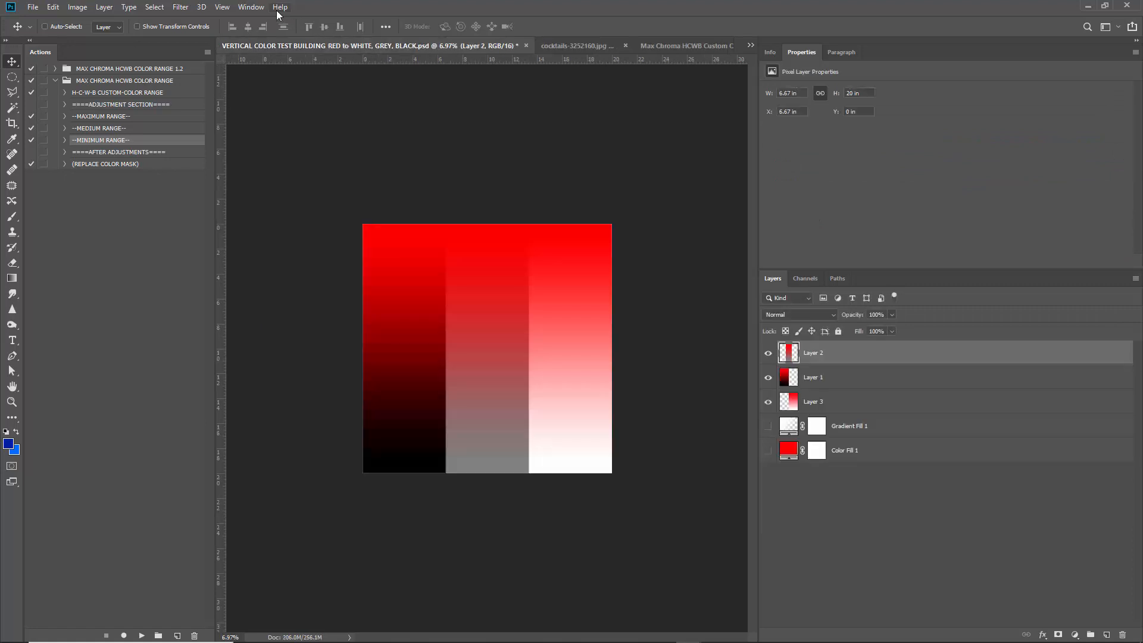
{"action": "left_click", "coordinate": [251, 8]}
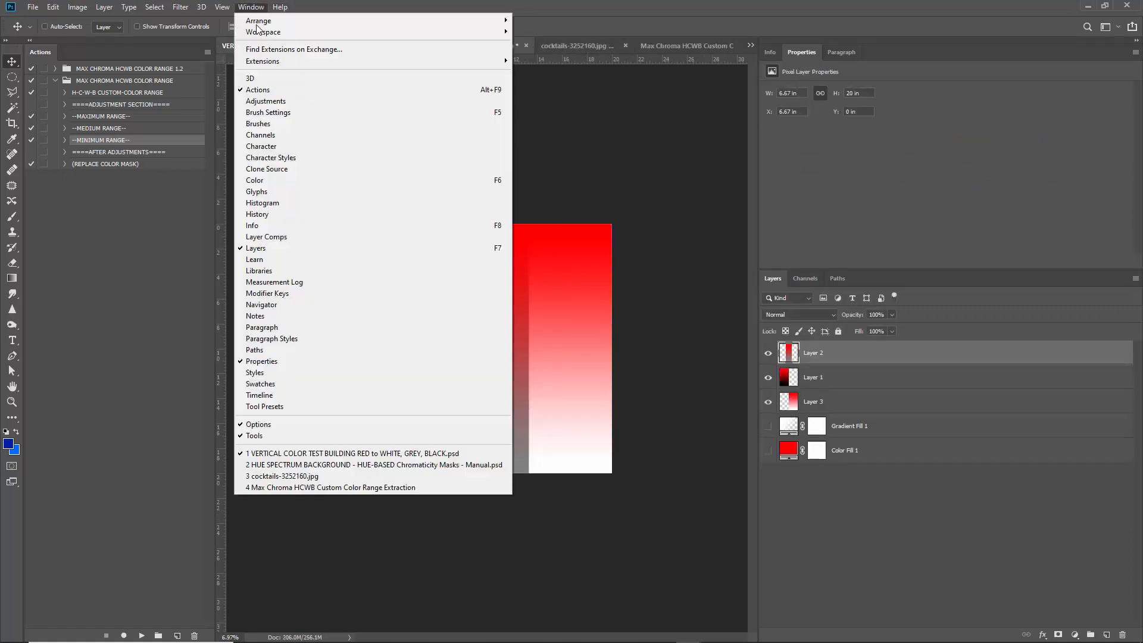
{"action": "left_click", "coordinate": [309, 464]}
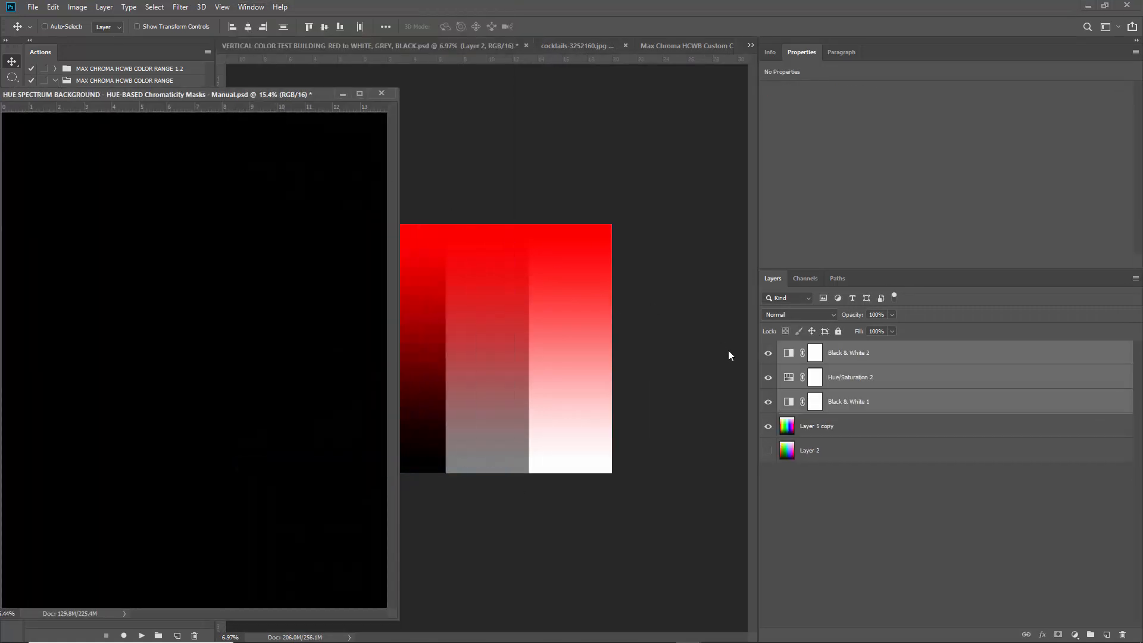
{"action": "left_click", "coordinate": [837, 429]}
{"action": "left_click_drag", "start_coordinate": [264, 97], "coordinate": [585, 73]}
{"action": "left_click", "coordinate": [767, 450], "text": "alt"}
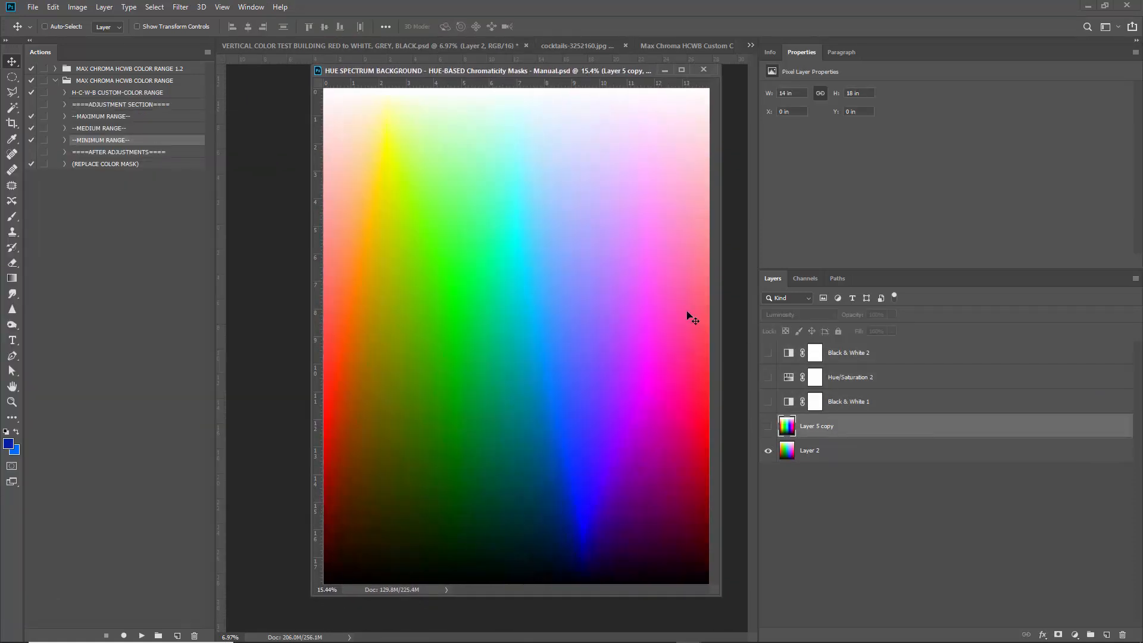
{"action": "left_click", "coordinate": [768, 451]}
{"action": "left_click", "coordinate": [767, 426]}
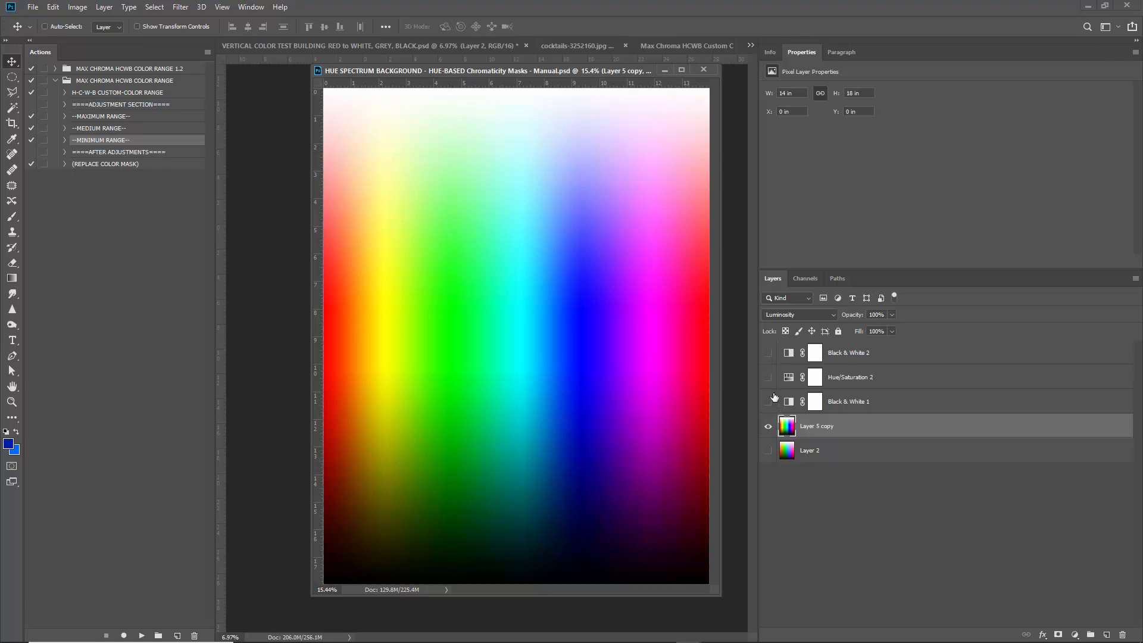
{"action": "left_click_drag", "start_coordinate": [600, 70], "coordinate": [371, 78]}
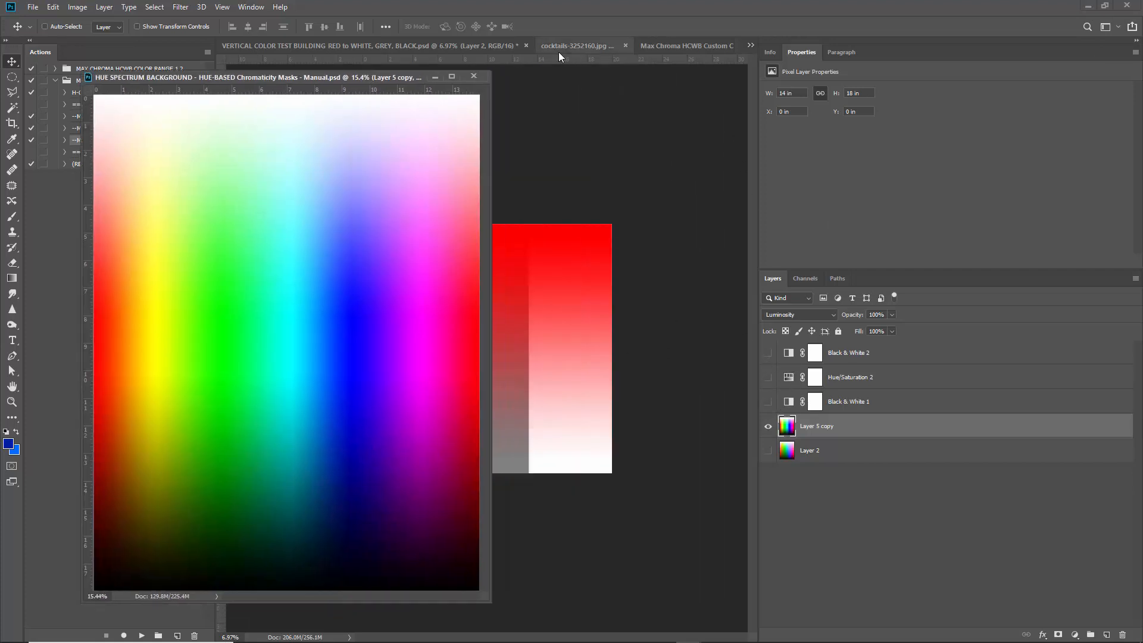
{"action": "left_click", "coordinate": [669, 46]}
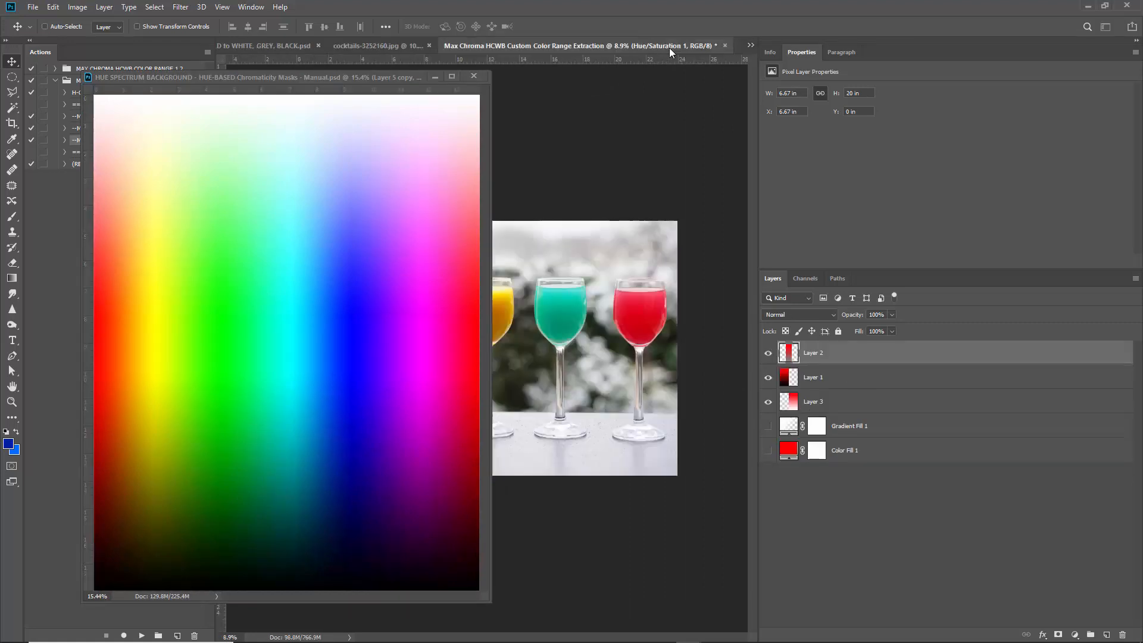
{"action": "left_click_drag", "start_coordinate": [406, 75], "coordinate": [381, 231]}
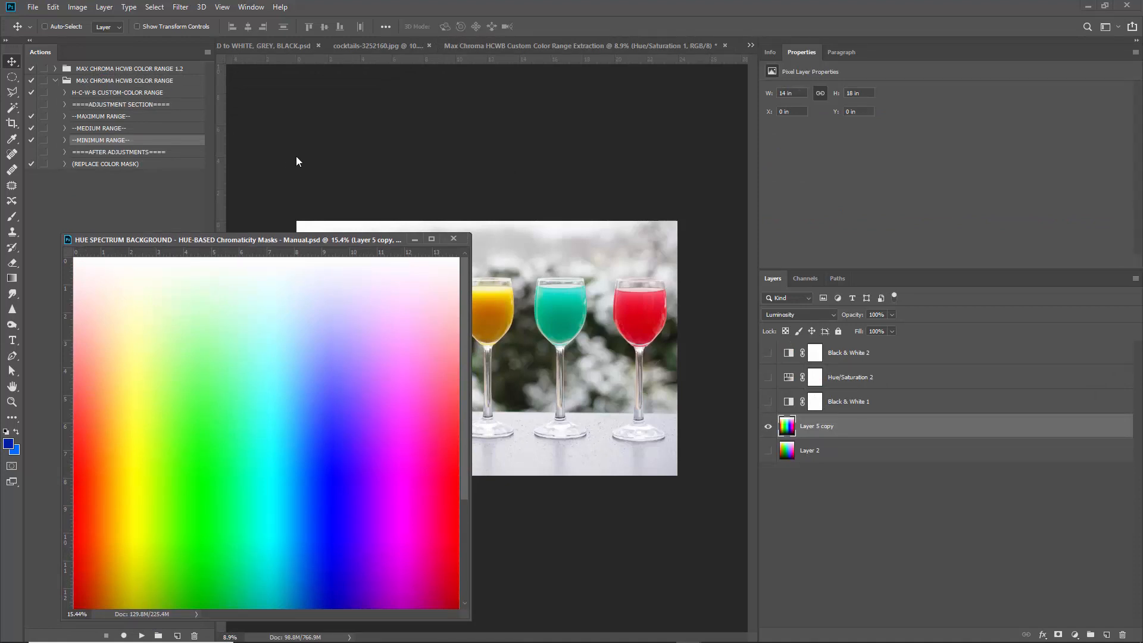
{"action": "left_click_drag", "start_coordinate": [378, 238], "coordinate": [405, 220]}
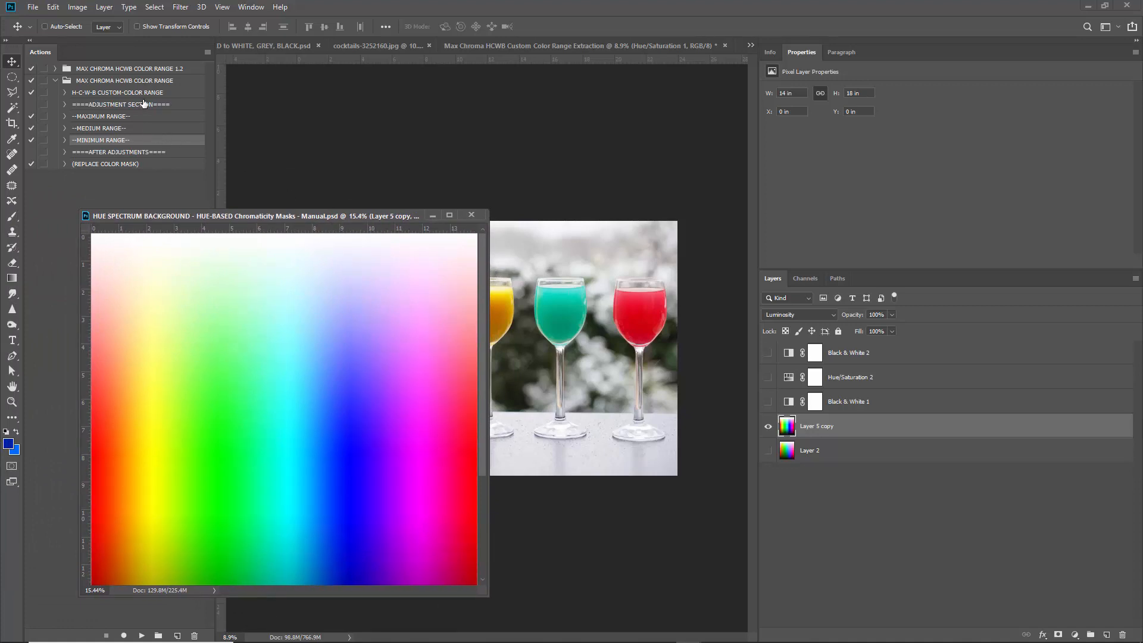
{"action": "left_click", "coordinate": [429, 213]}
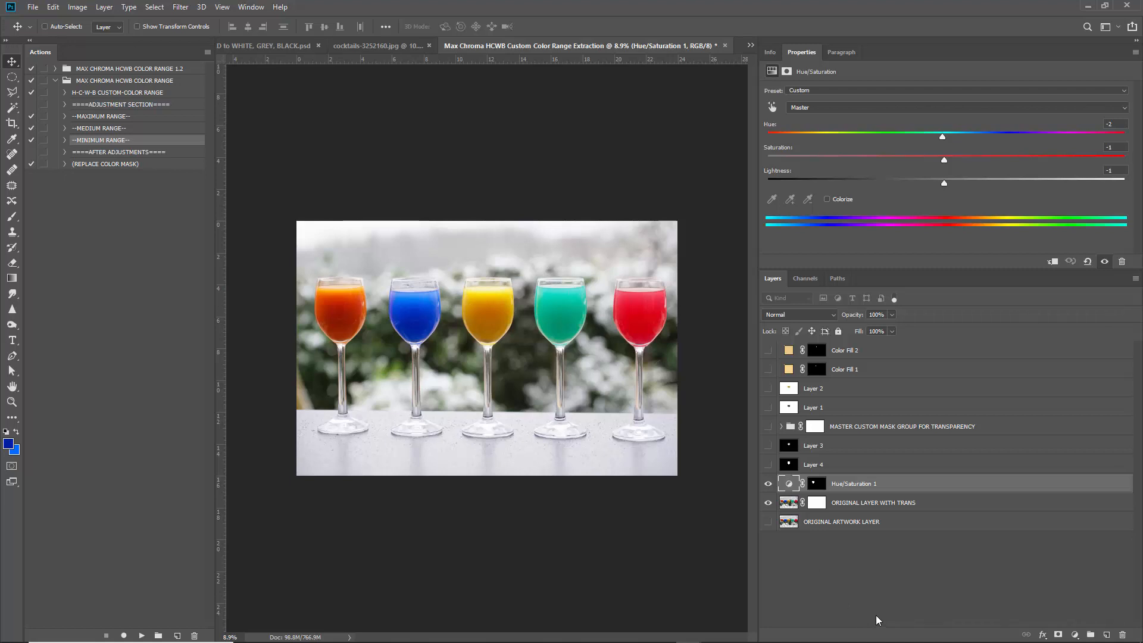
{"action": "left_click", "coordinate": [945, 629]}
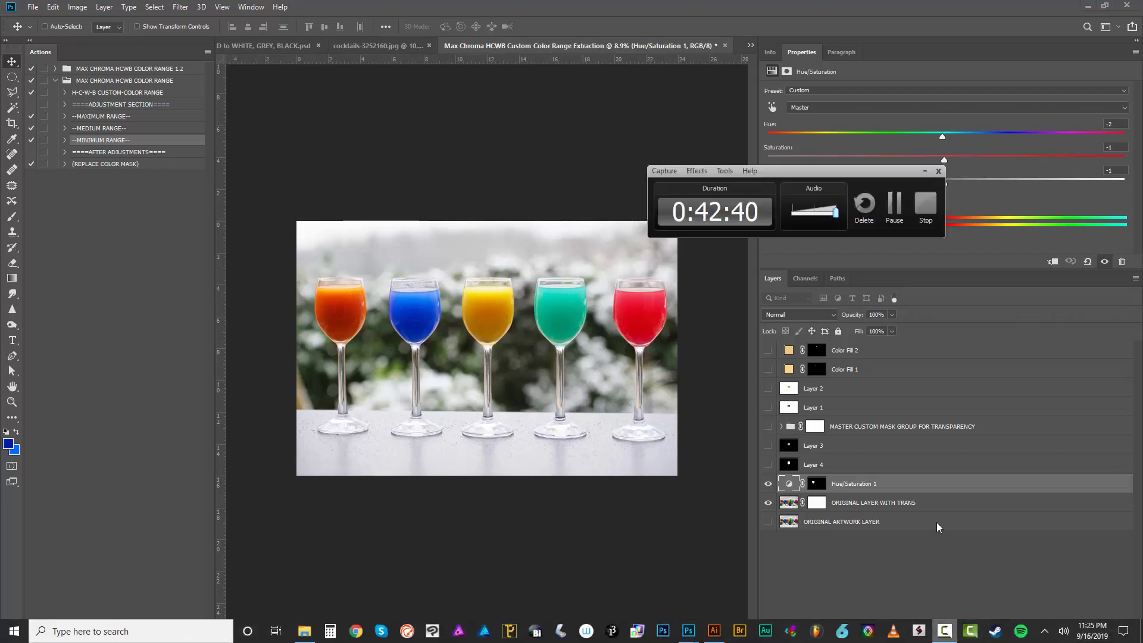